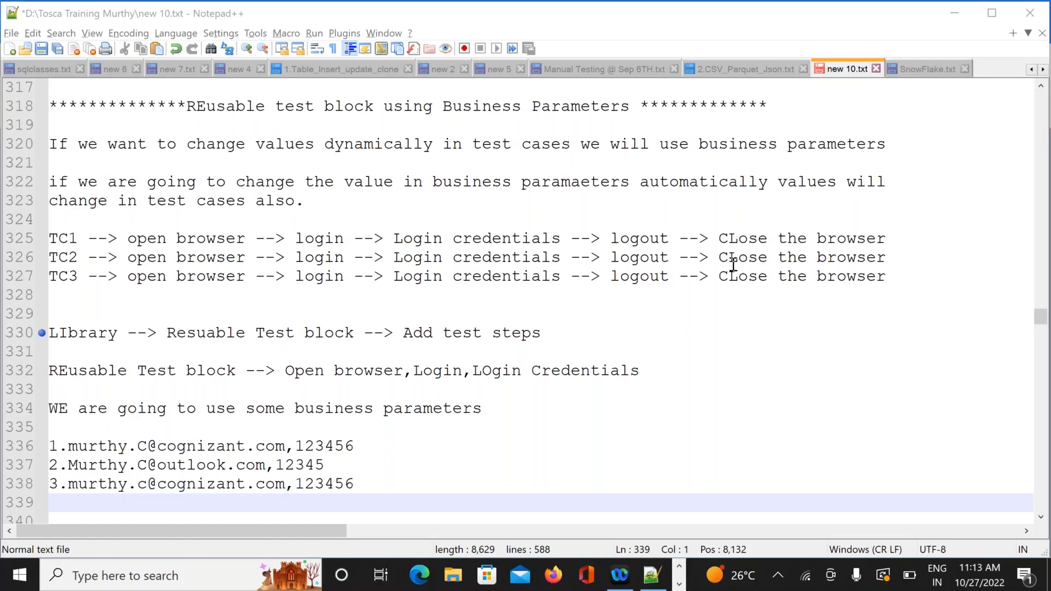
# Review the TC1–TC3 test-case lines and the reusable test block steps in the notes
pyautogui.click(54, 235)
pyautogui.moveTo(54, 236); pyautogui.dragTo(900, 273)
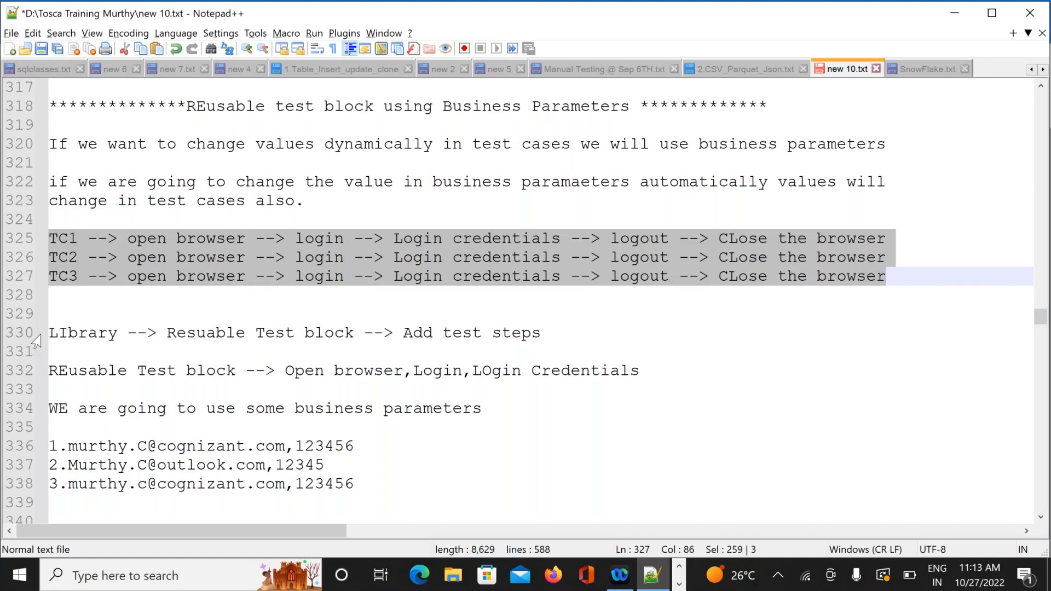
pyautogui.moveTo(167, 333); pyautogui.dragTo(385, 333)
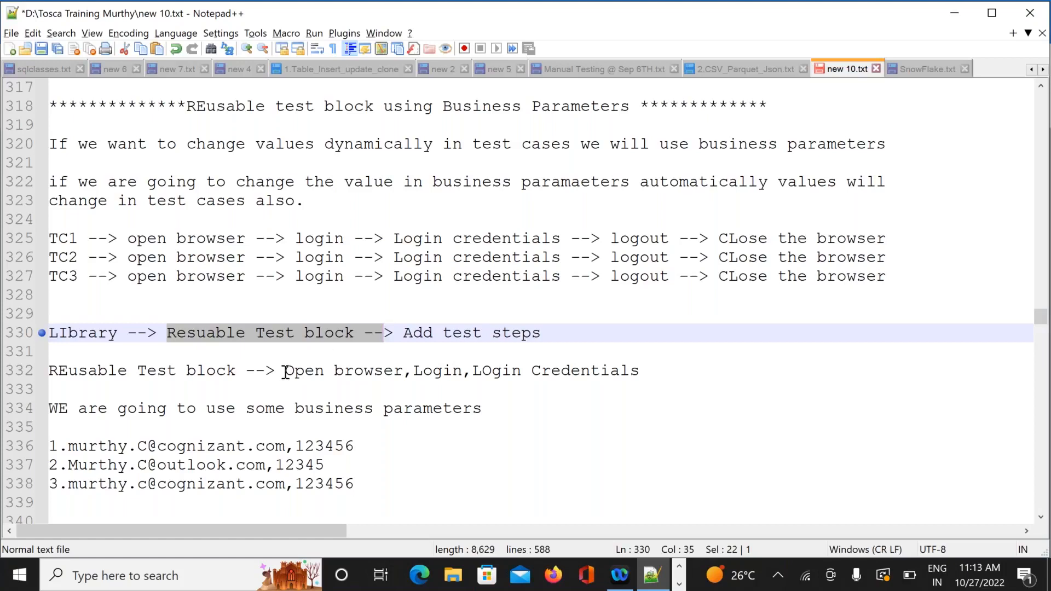
pyautogui.moveTo(286, 372); pyautogui.dragTo(644, 372)
pyautogui.moveTo(561, 240); pyautogui.dragTo(129, 246)
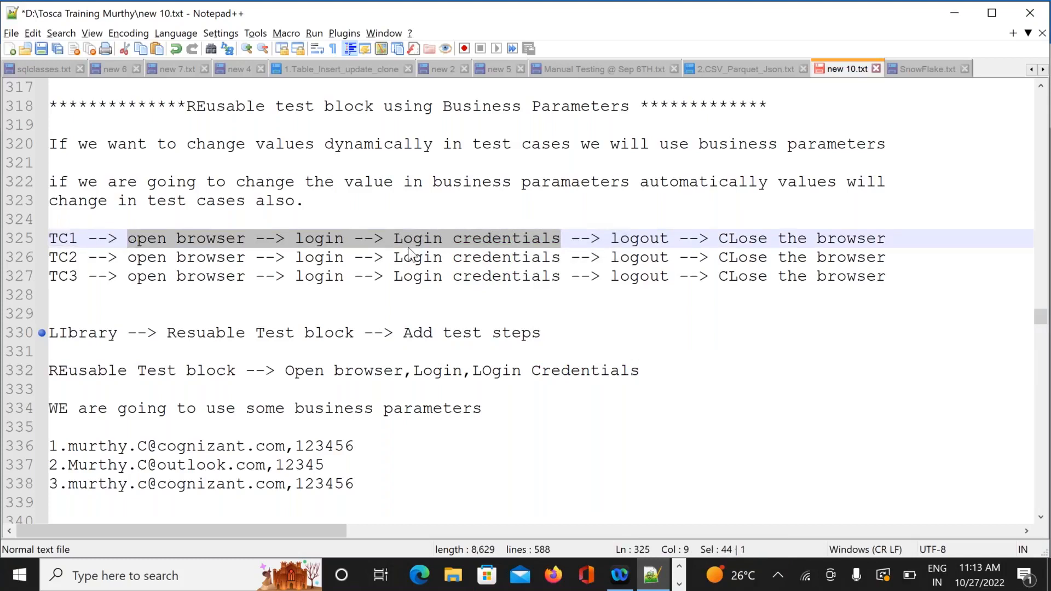
# Insert '-->add to cart' in TC1, 'add the add -->' in TC2 and 'payment -->' in TC3
pyautogui.click(562, 239)
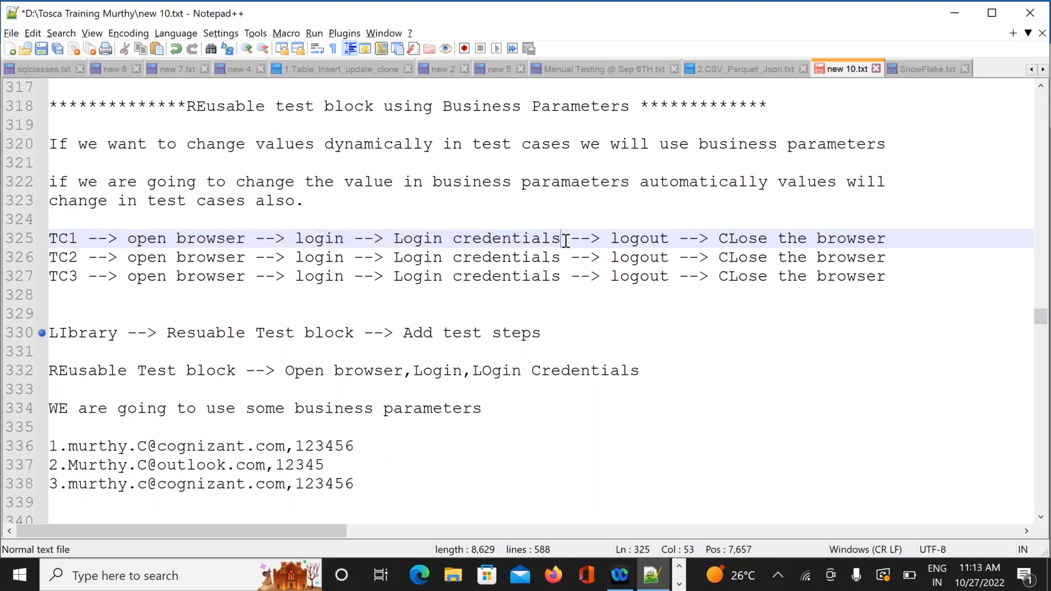
pyautogui.write('--')
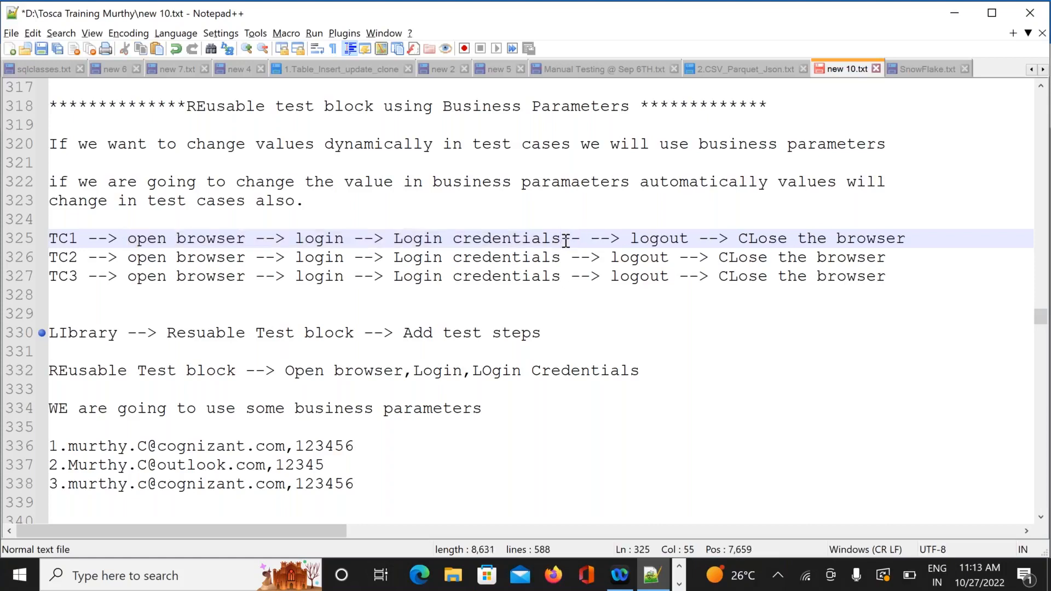
pyautogui.write('>')
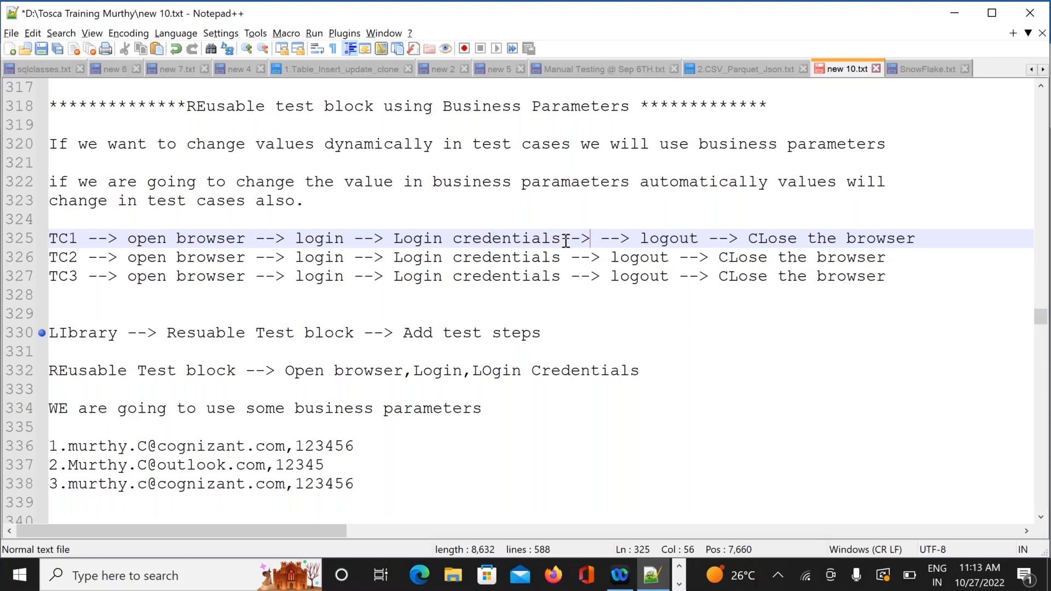
pyautogui.write('add to')
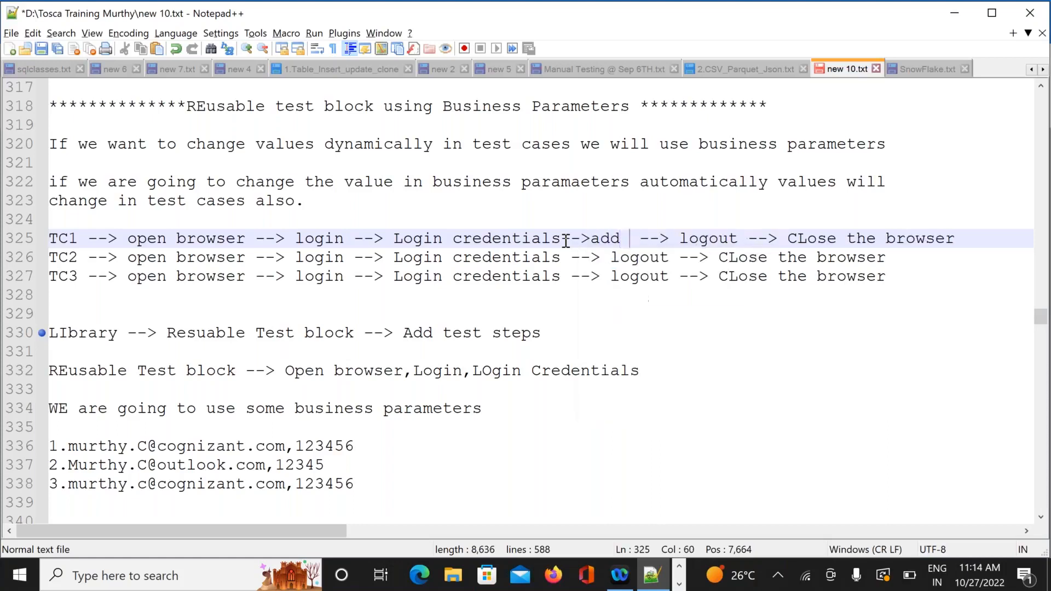
pyautogui.write(' cart')
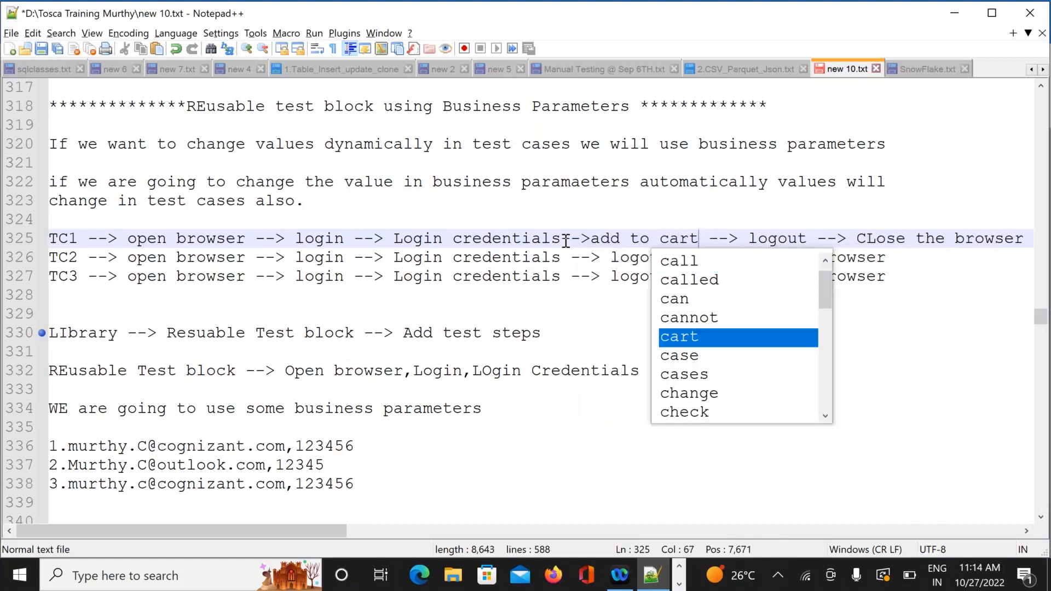
pyautogui.click(567, 312)
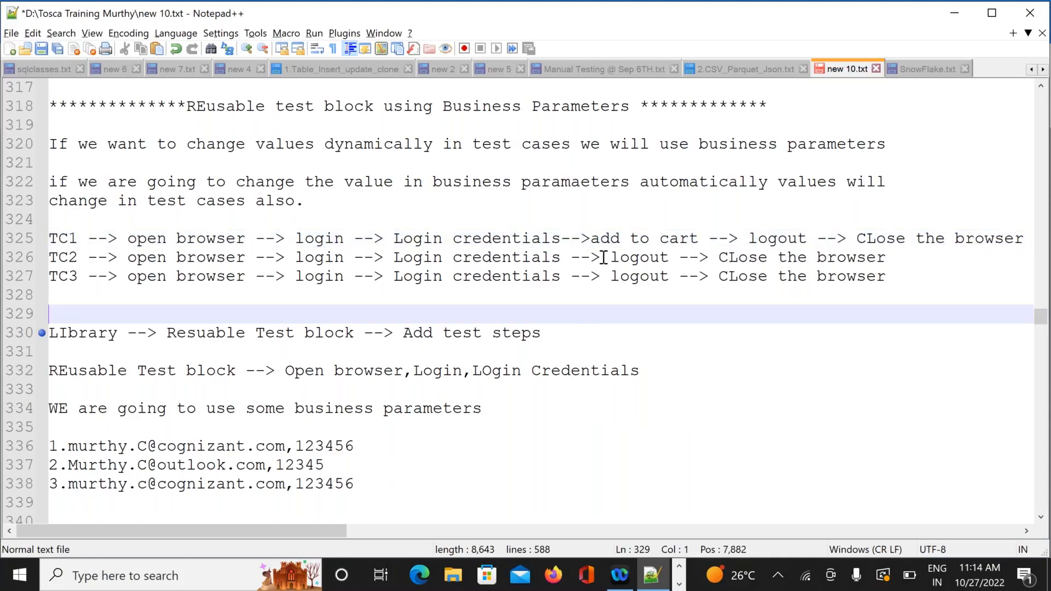
pyautogui.click(606, 258)
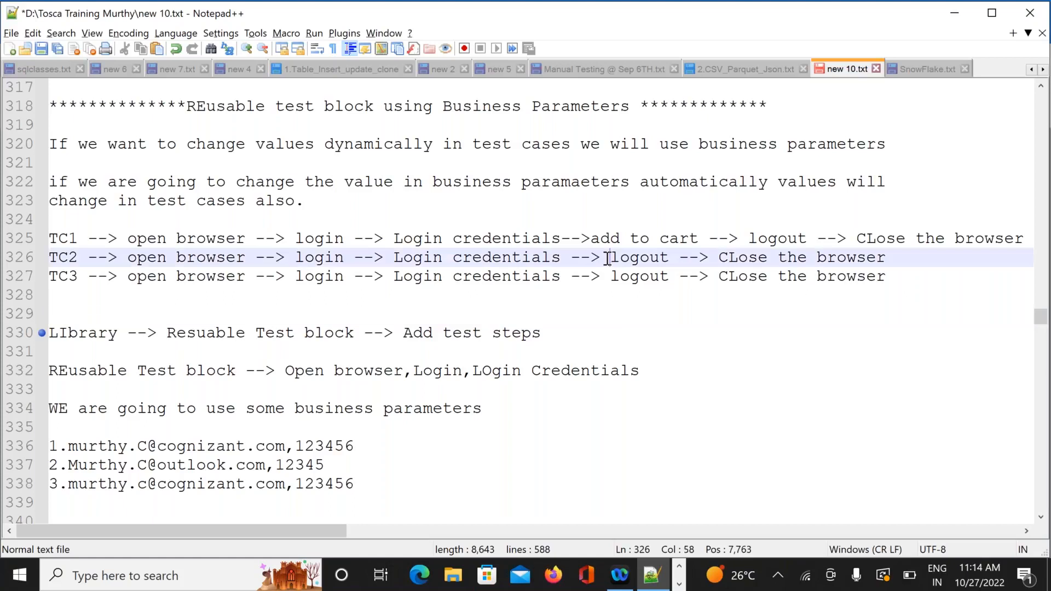
pyautogui.write('add th')
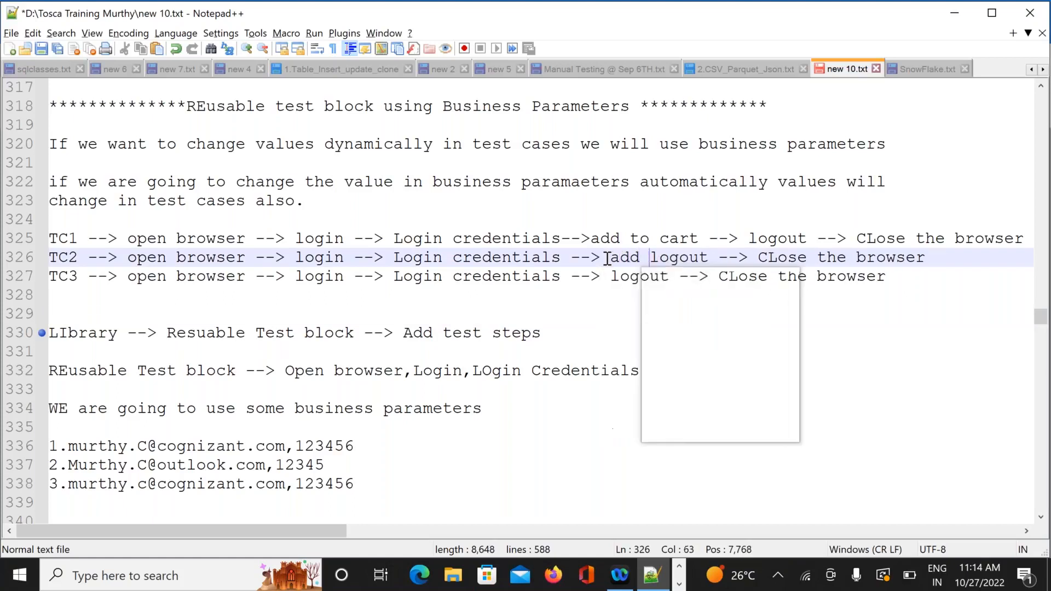
pyautogui.write('e add ')
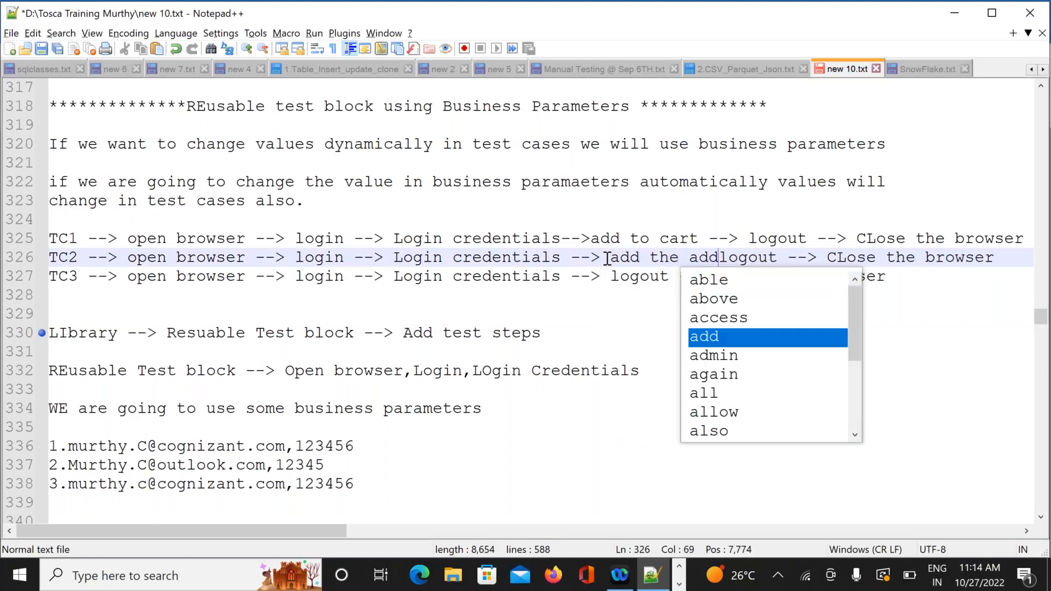
pyautogui.write('-->')
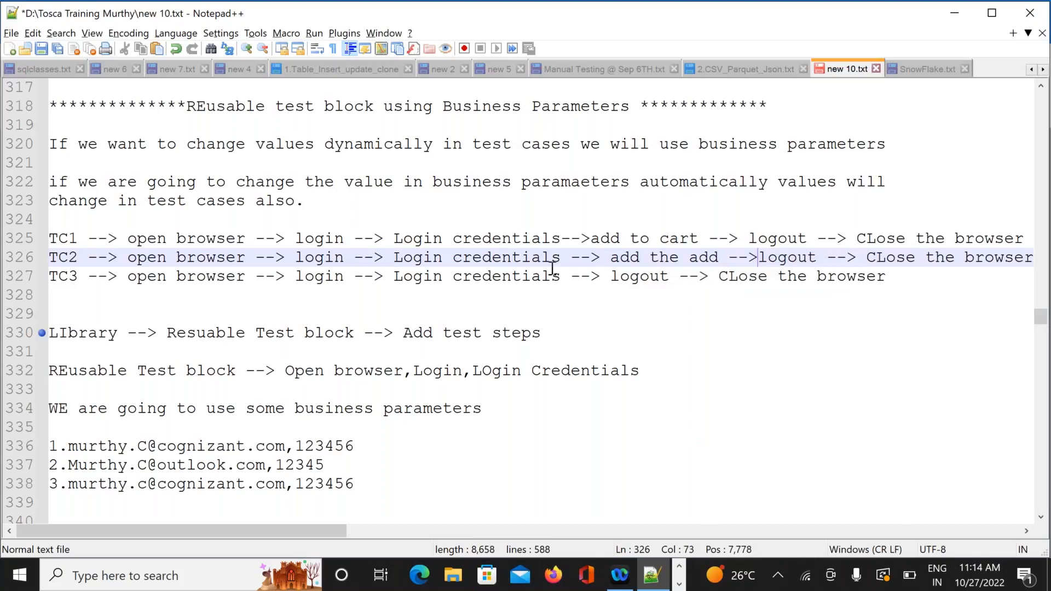
pyautogui.click(608, 276)
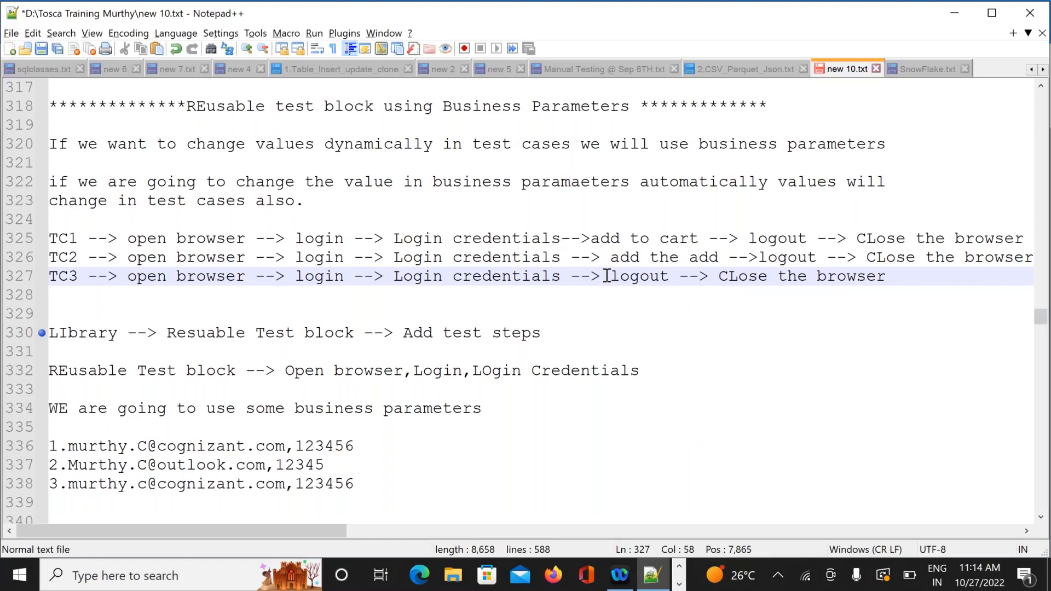
pyautogui.write('pa')
pyautogui.write('yment')
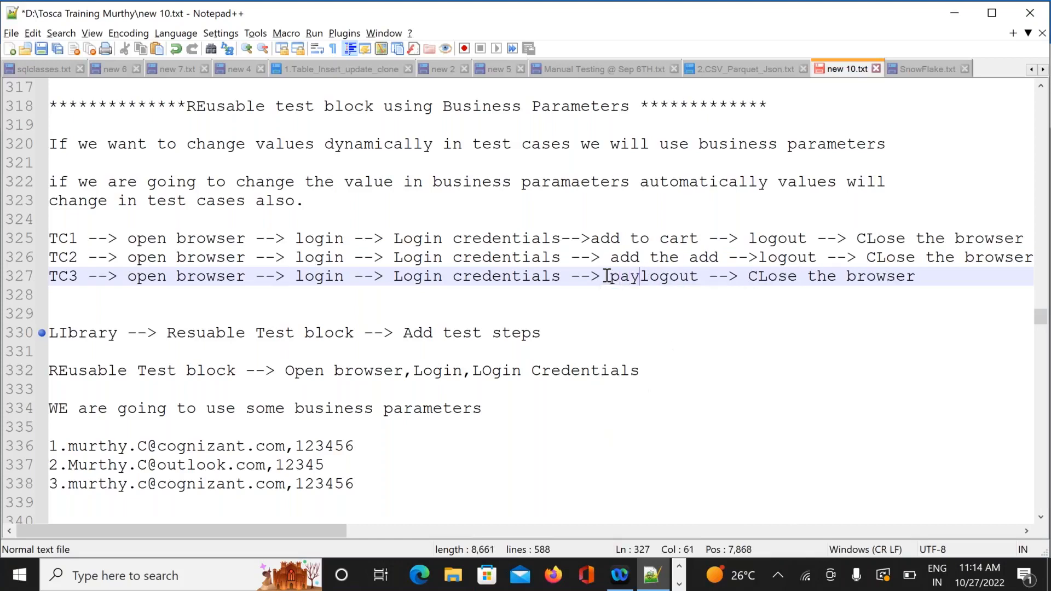
pyautogui.write(' --')
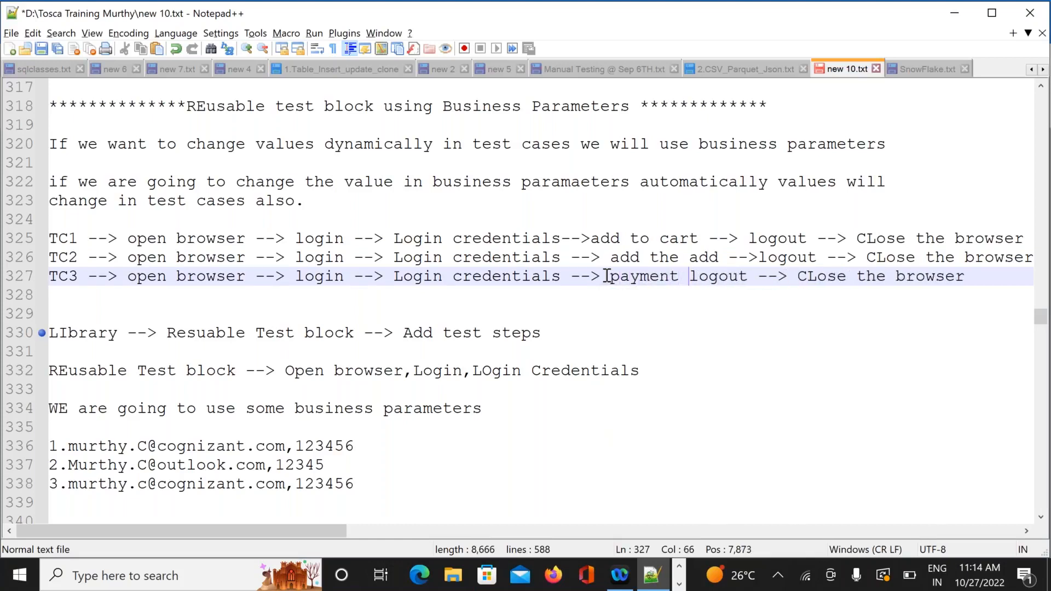
pyautogui.write('>')
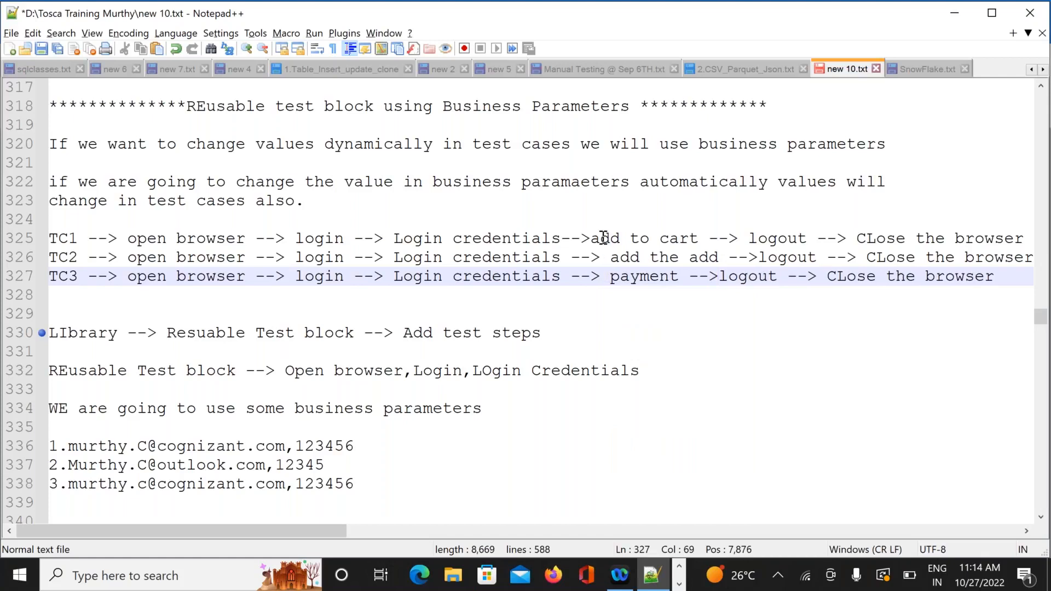
pyautogui.moveTo(590, 238); pyautogui.dragTo(643, 298)
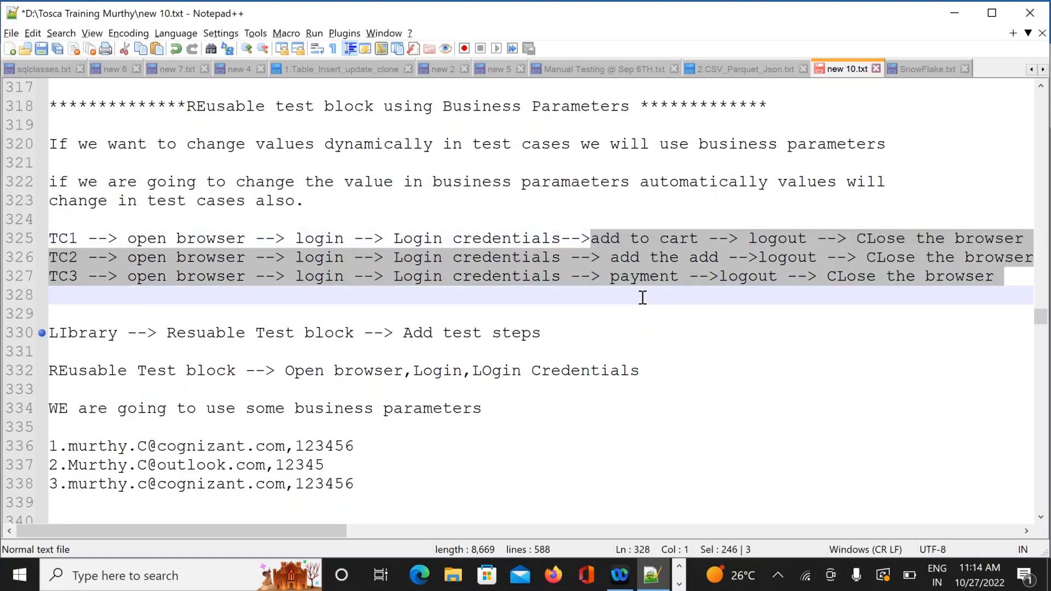
pyautogui.click(643, 298)
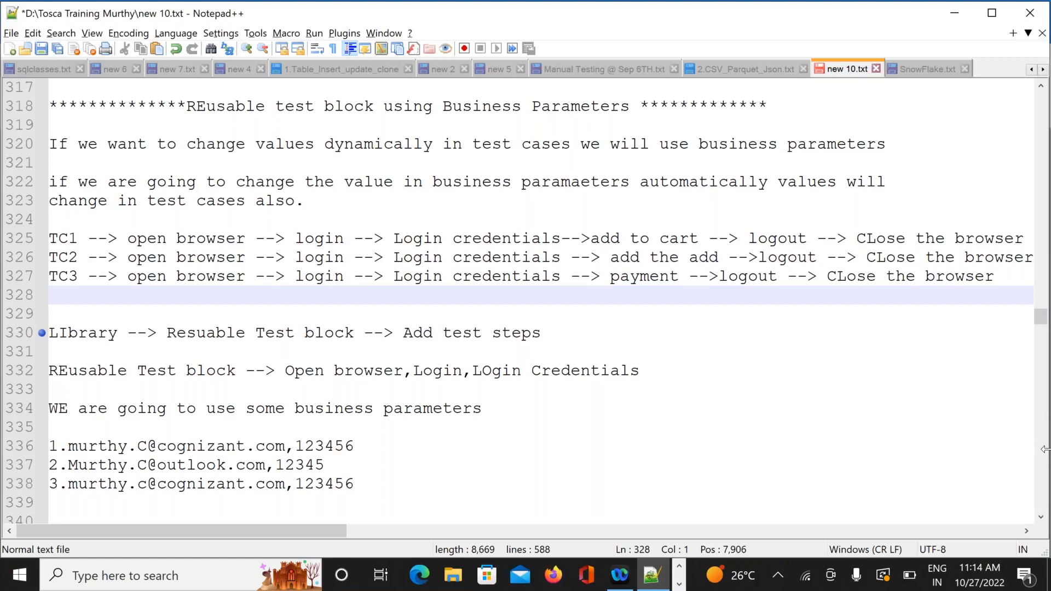
# Scroll down the Notepad++ notes, then switch to the Tosca Commander window
pyautogui.click(1043, 520)
pyautogui.click(1043, 520)
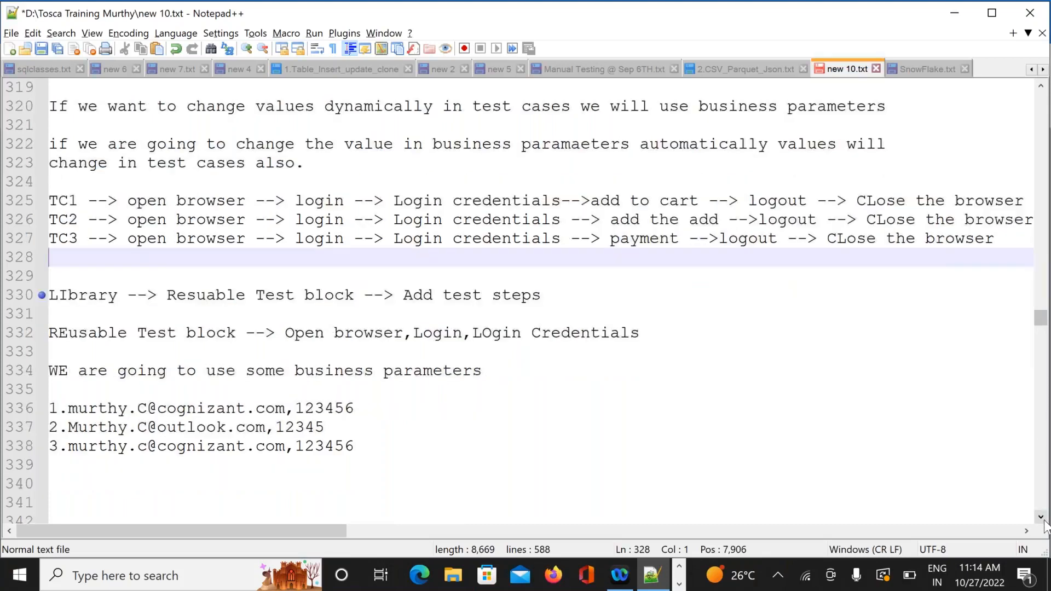
pyautogui.click(1045, 521)
pyautogui.click(1044, 521)
pyautogui.click(1044, 520)
pyautogui.click(1045, 520)
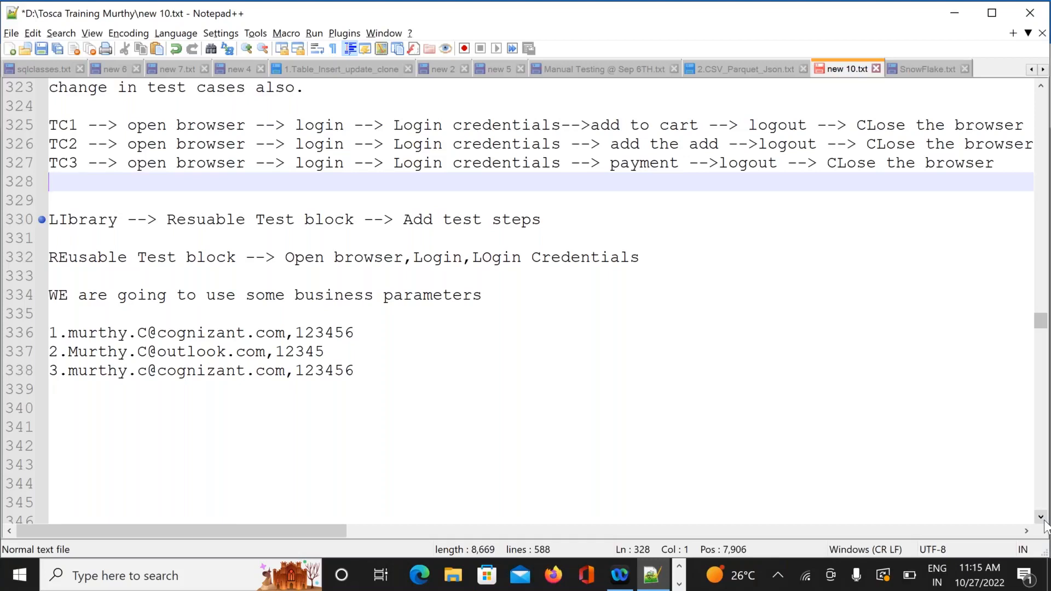
pyautogui.hotkey('alt', 'Tab')
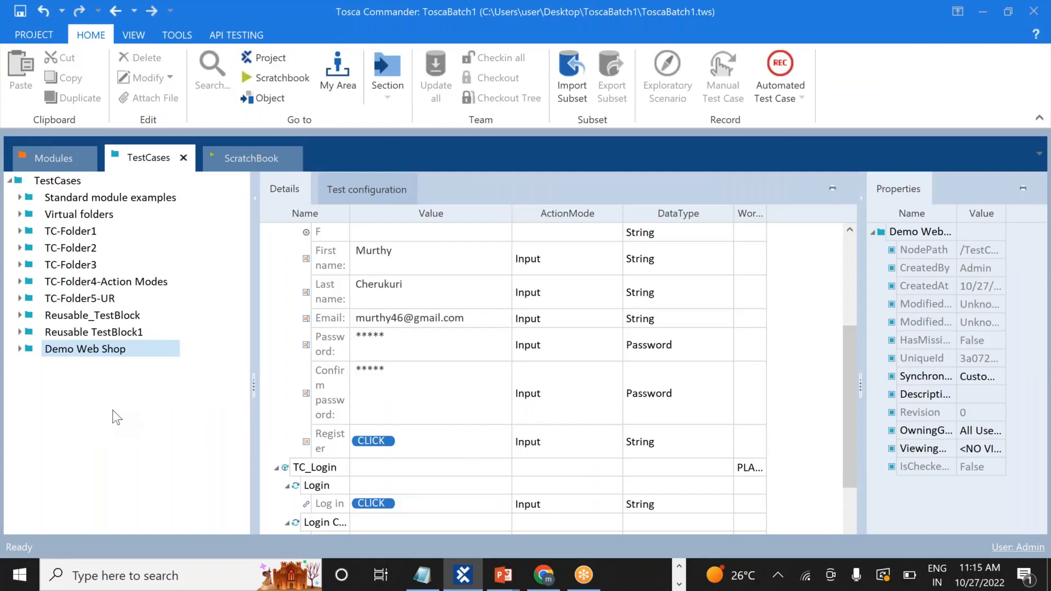
pyautogui.click(20, 331)
pyautogui.click(19, 332)
pyautogui.rightClick(51, 157)
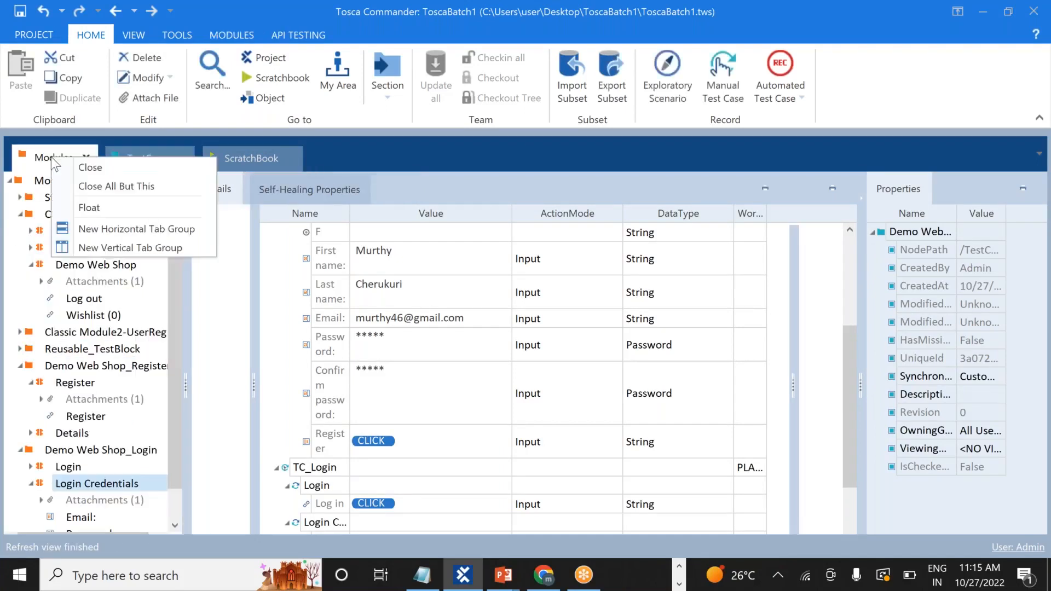
pyautogui.click(10, 182)
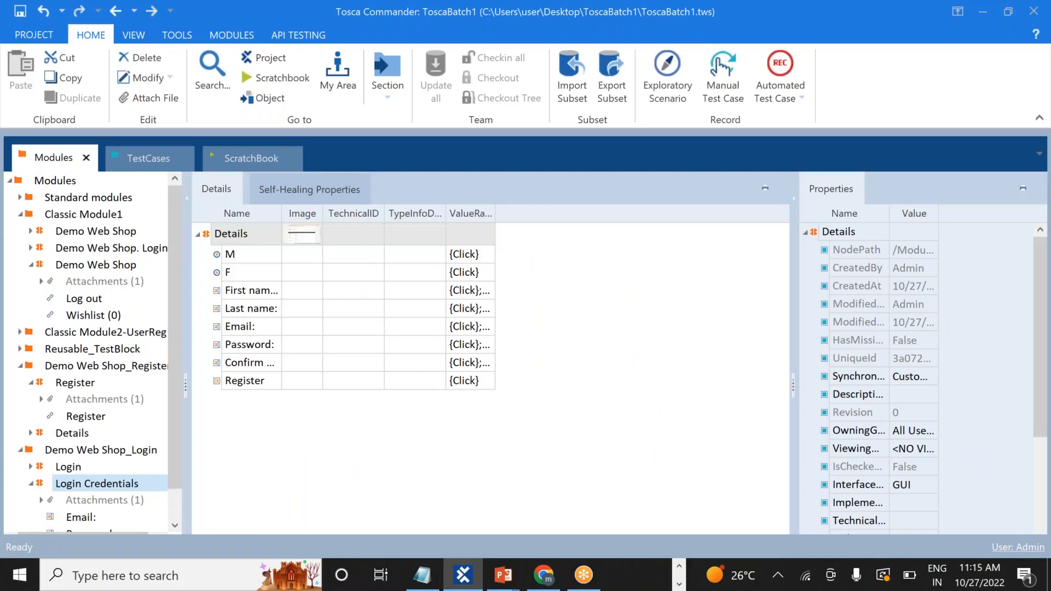
pyautogui.click(9, 181)
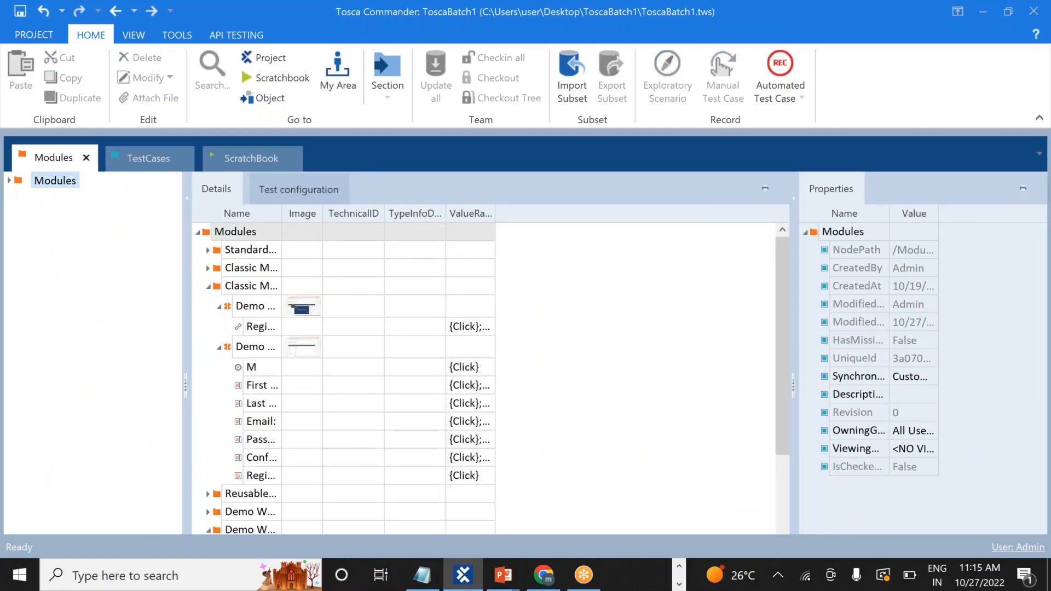
pyautogui.click(10, 181)
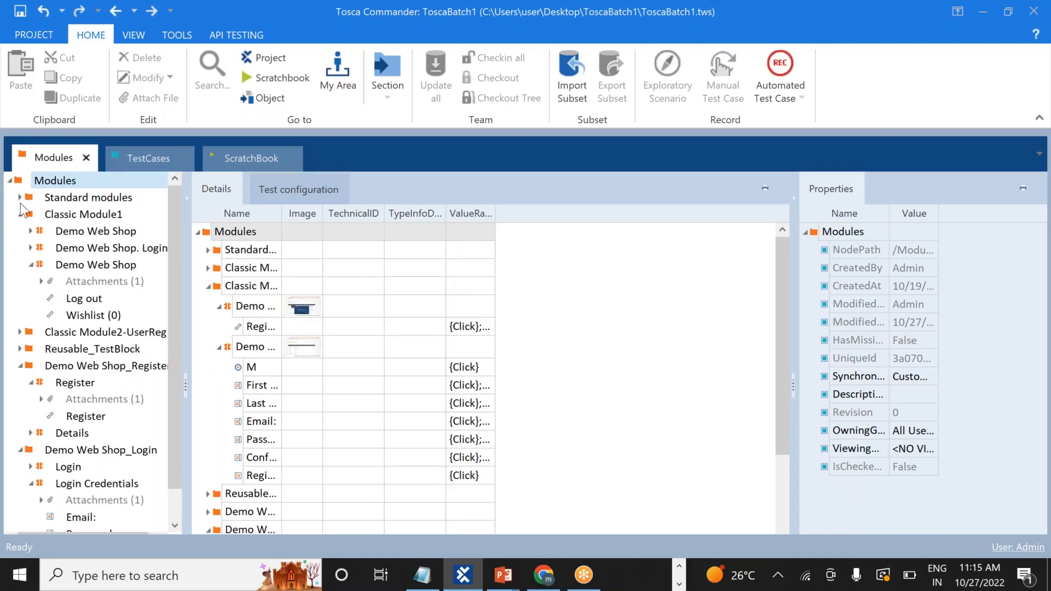
pyautogui.click(20, 215)
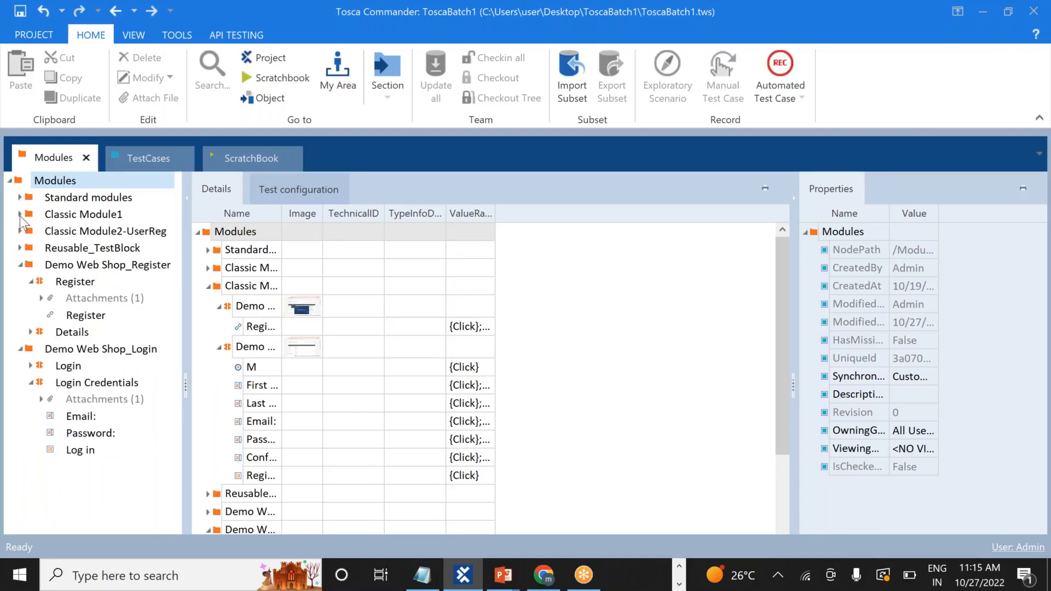
pyautogui.click(20, 266)
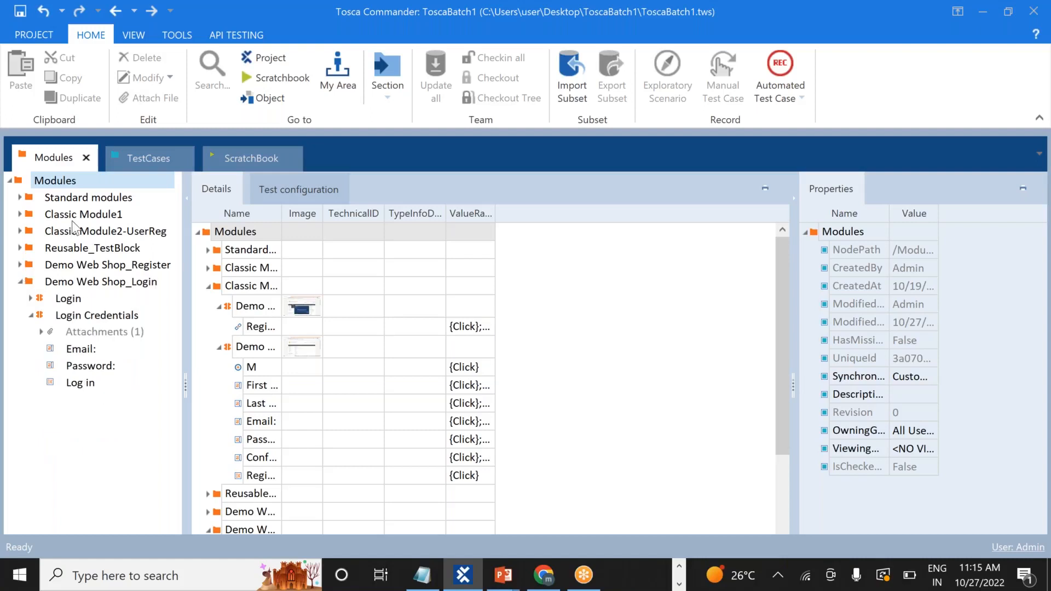
pyautogui.click(149, 160)
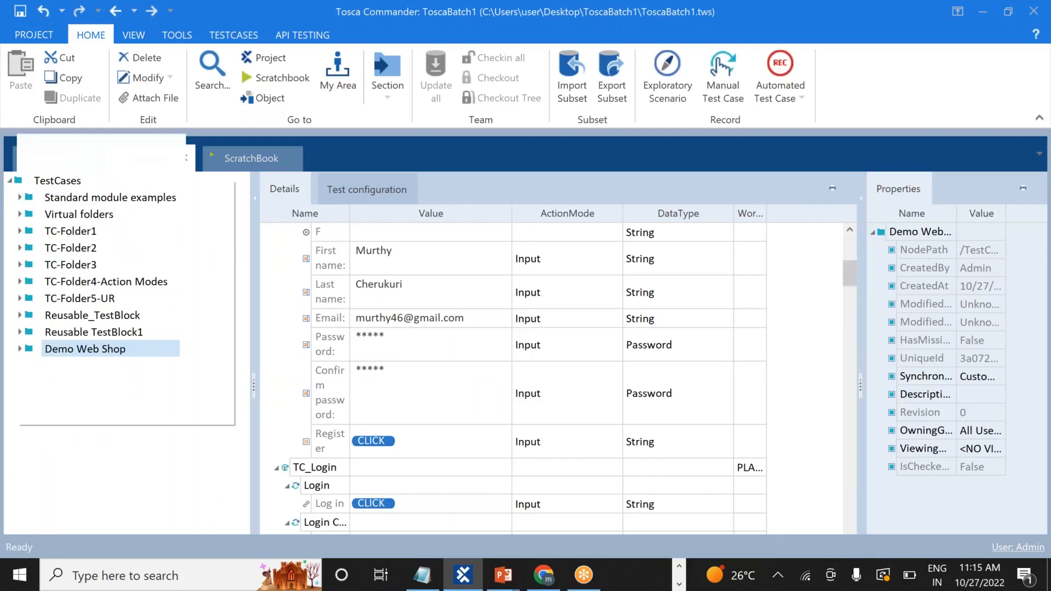
# Create a new folder under TestCases and start naming it Business Parameters
pyautogui.rightClick(18, 183)
pyautogui.click(34, 165)
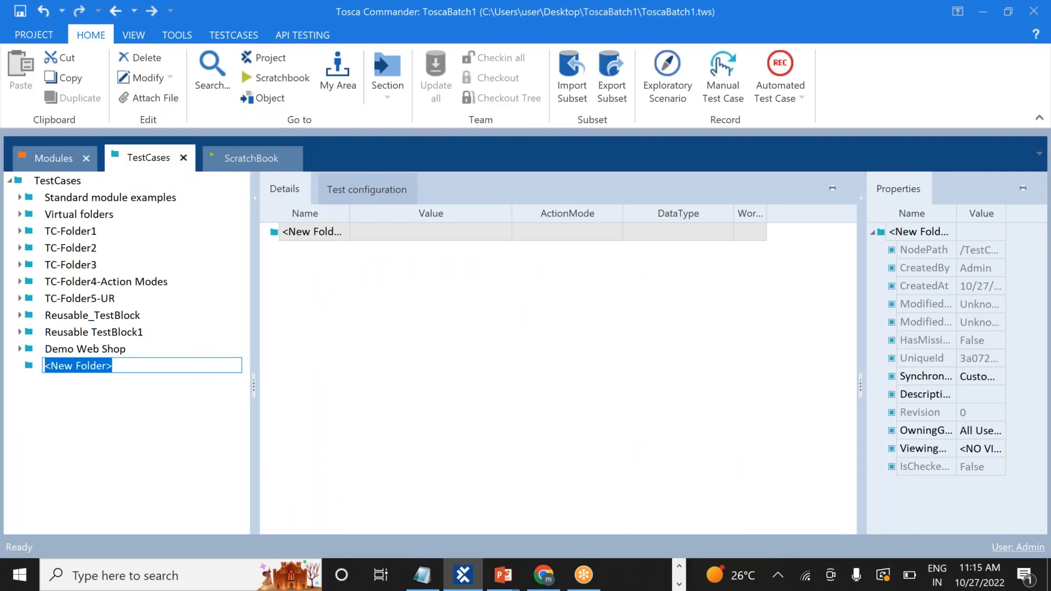
pyautogui.write('B')
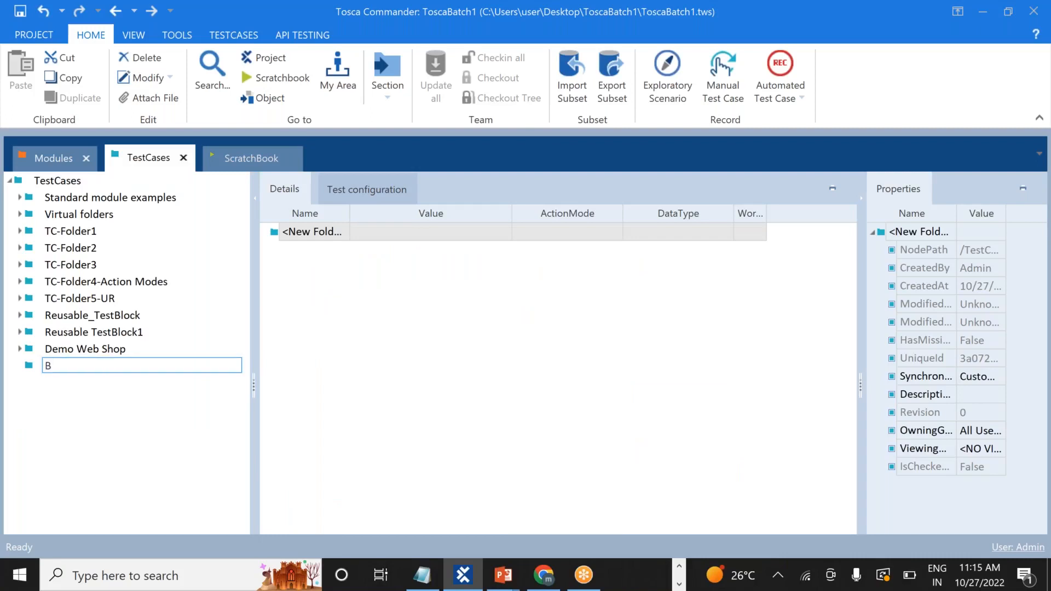
pyautogui.write('usine')
# Finish the 'Business Parameters' name, then inspect BasicTest1's OpenUrl, login and Log out steps
pyautogui.write('ss Parameters')
pyautogui.click(20, 231)
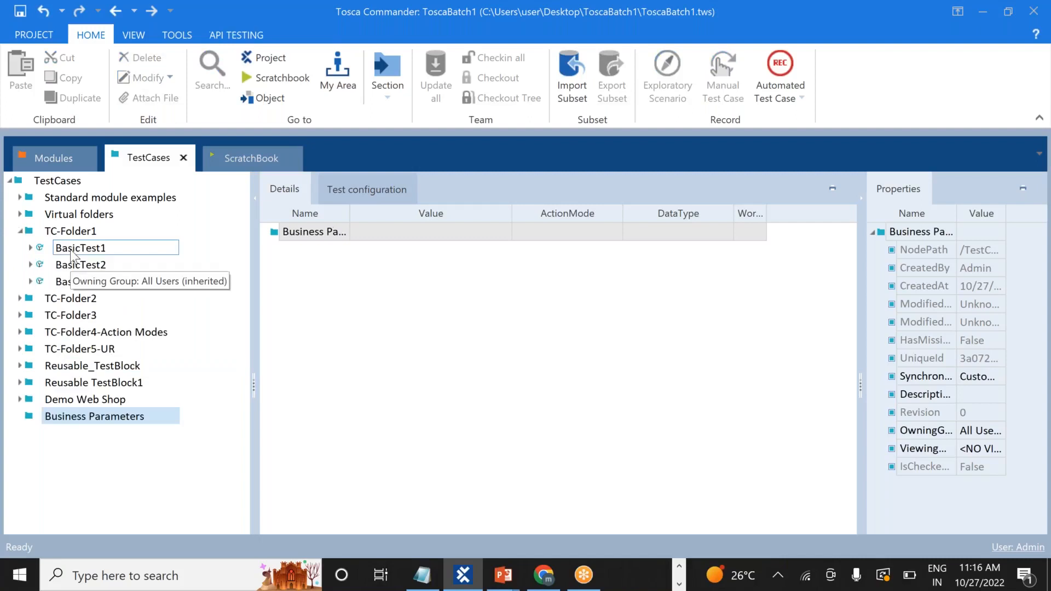
pyautogui.click(30, 248)
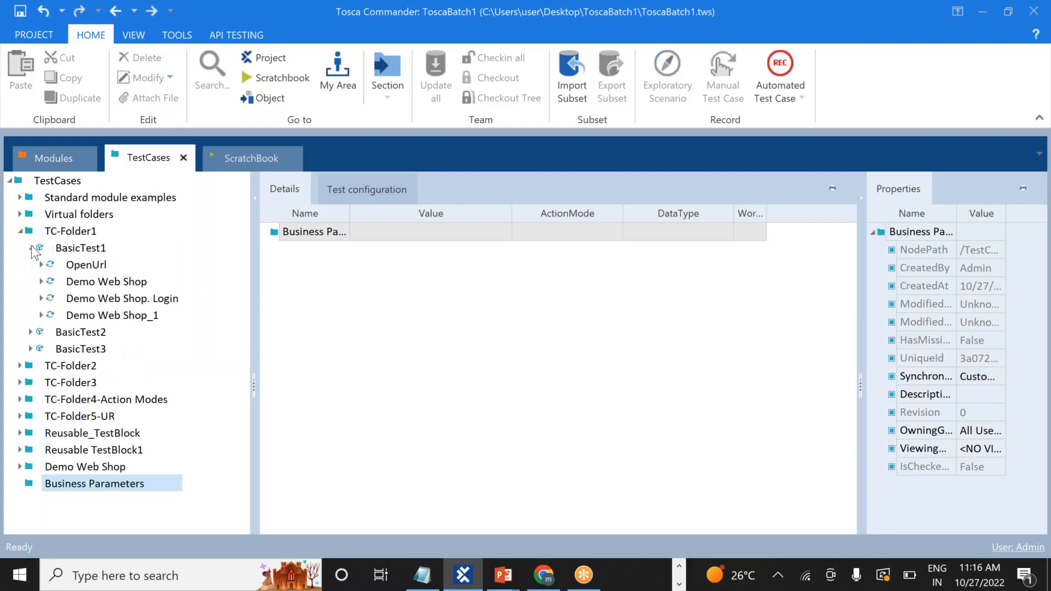
pyautogui.click(119, 281)
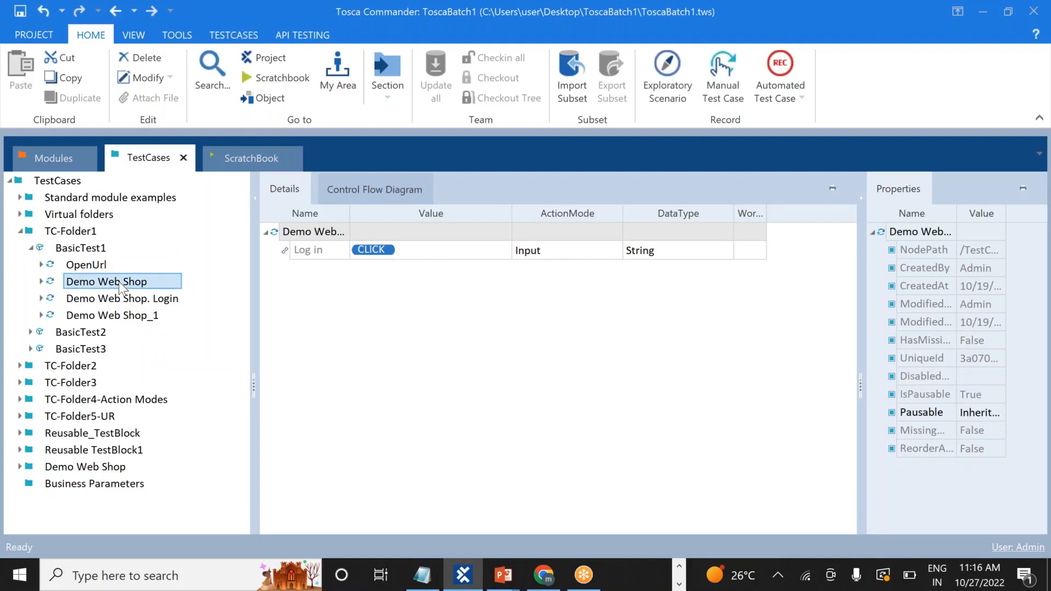
pyautogui.click(146, 302)
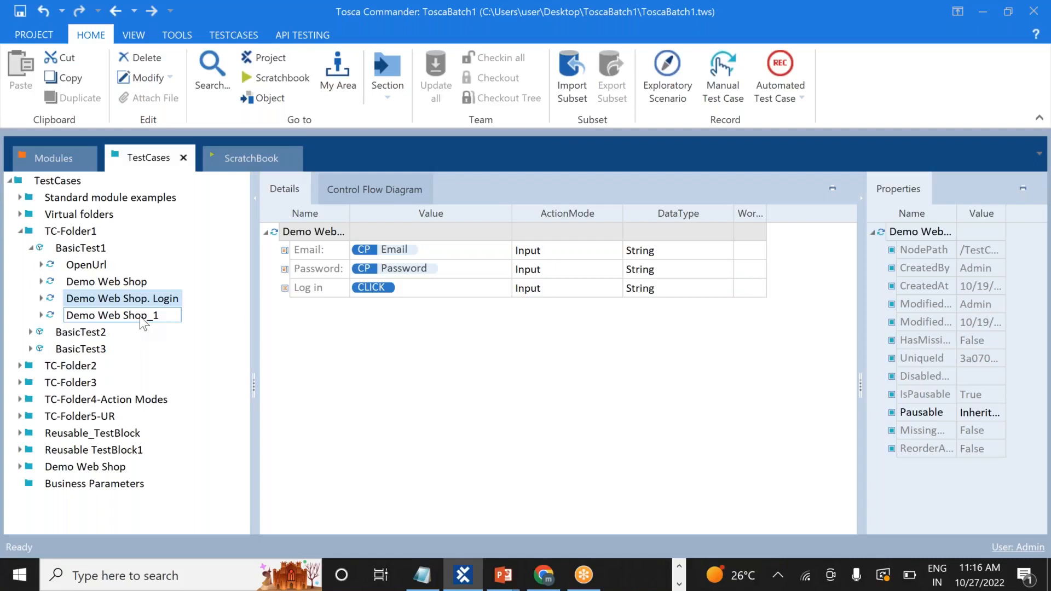
pyautogui.click(140, 317)
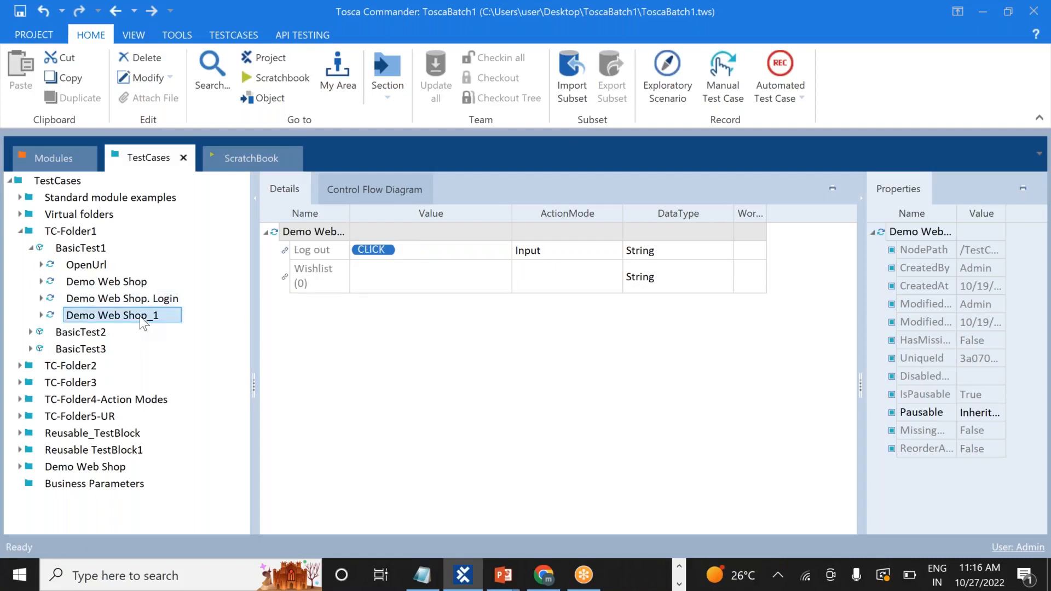
pyautogui.click(32, 249)
pyautogui.click(74, 249)
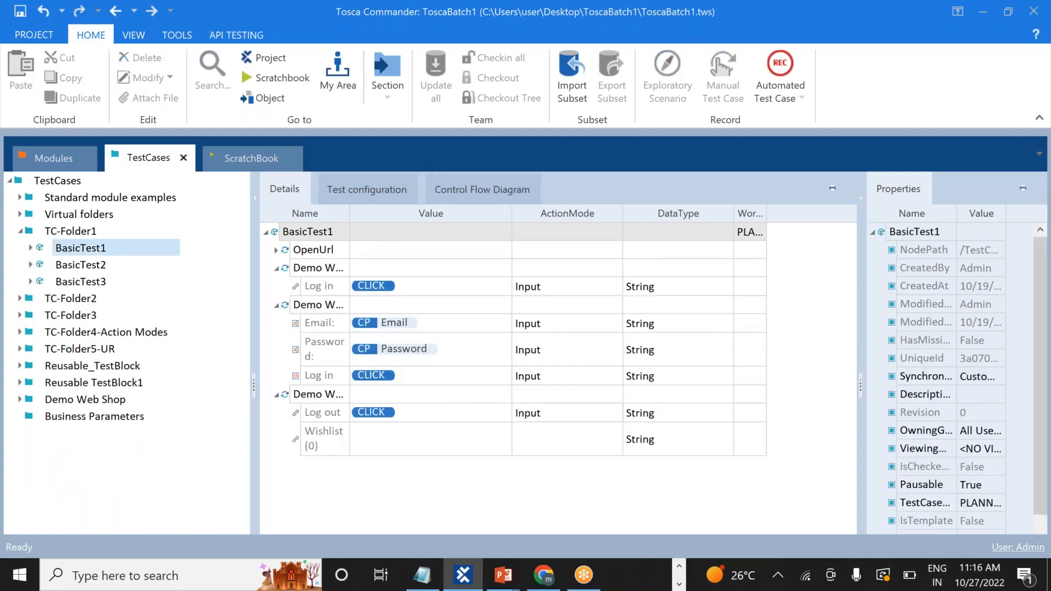
# Copy BasicTest1 and paste it into Business Parameters, then show the pasted copy's steps
pyautogui.rightClick(74, 252)
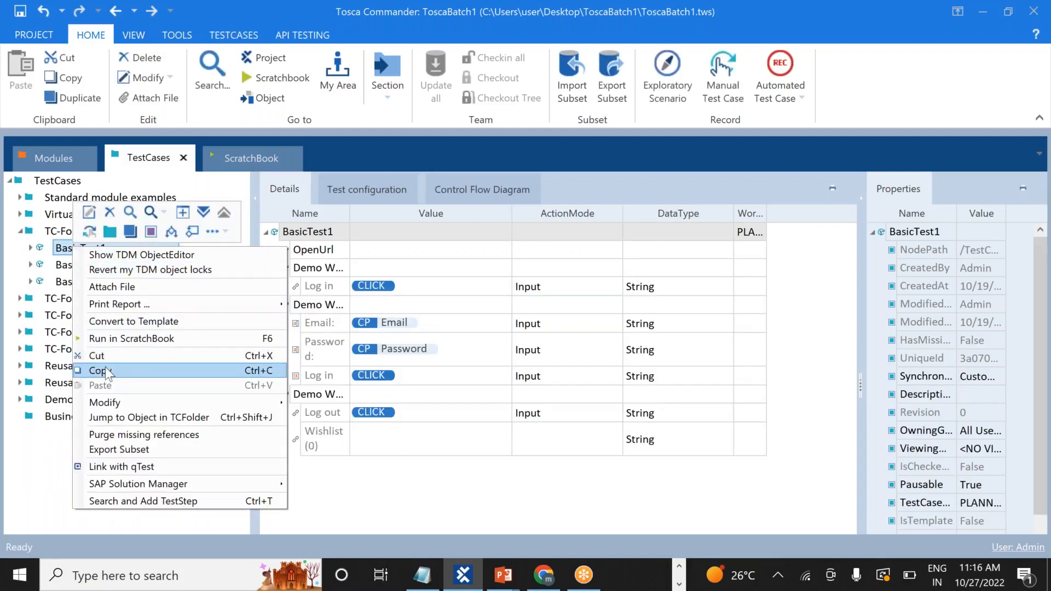
pyautogui.click(105, 370)
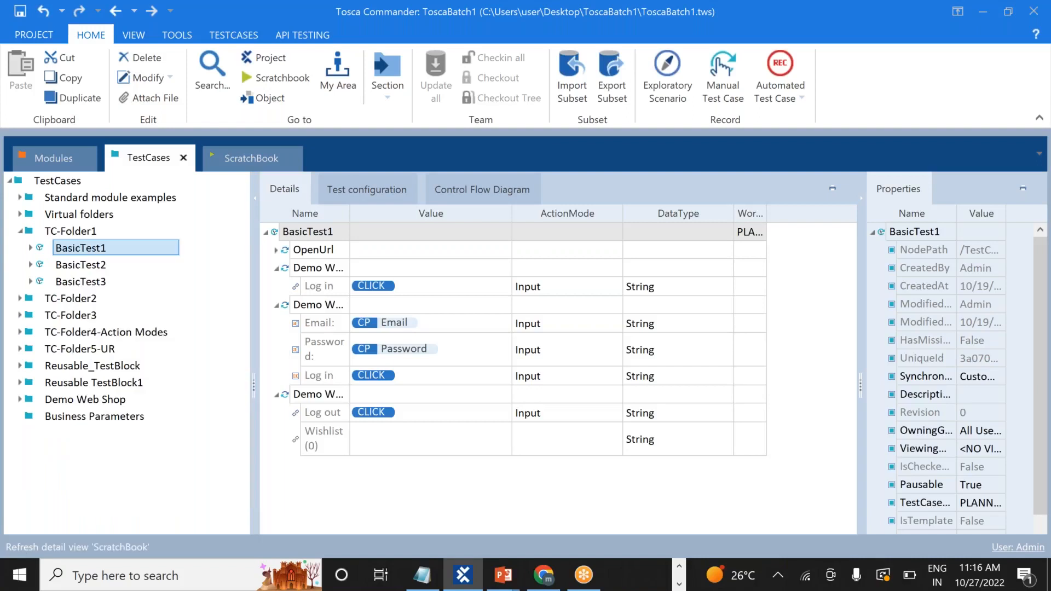
pyautogui.rightClick(58, 418)
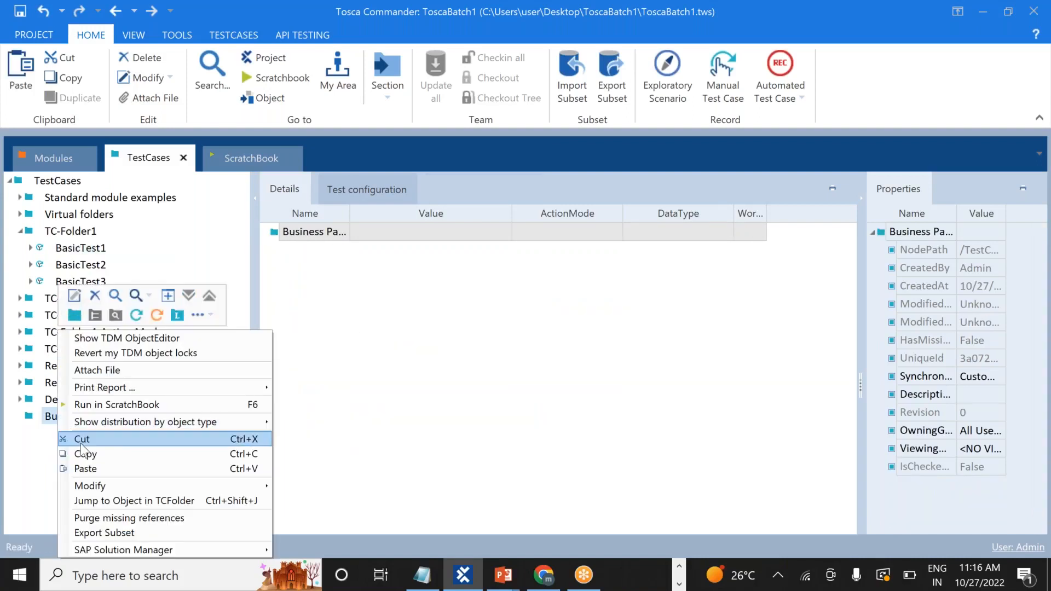
pyautogui.click(94, 470)
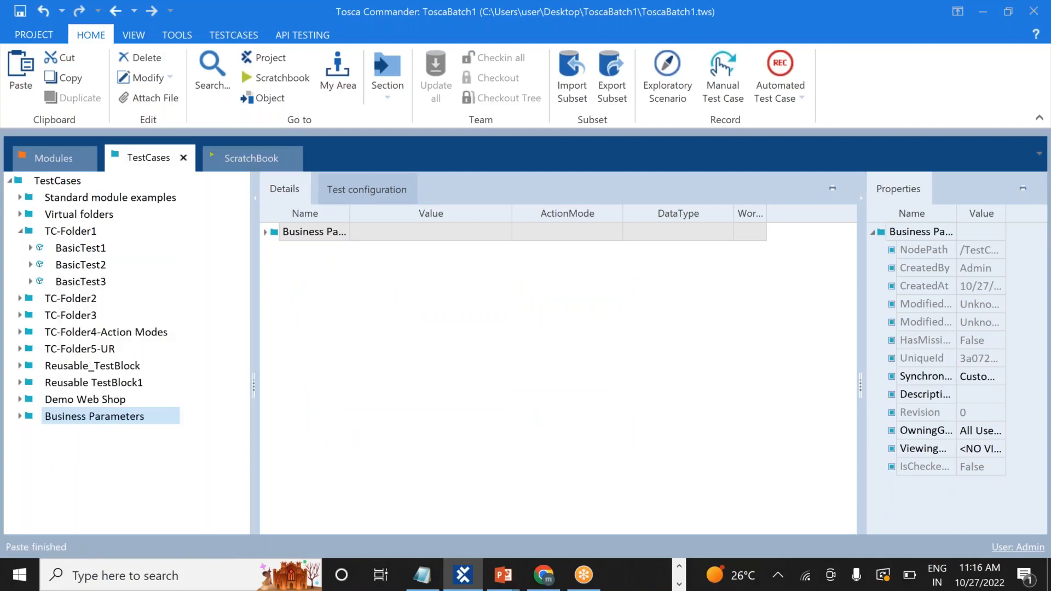
pyautogui.click(20, 416)
pyautogui.click(59, 436)
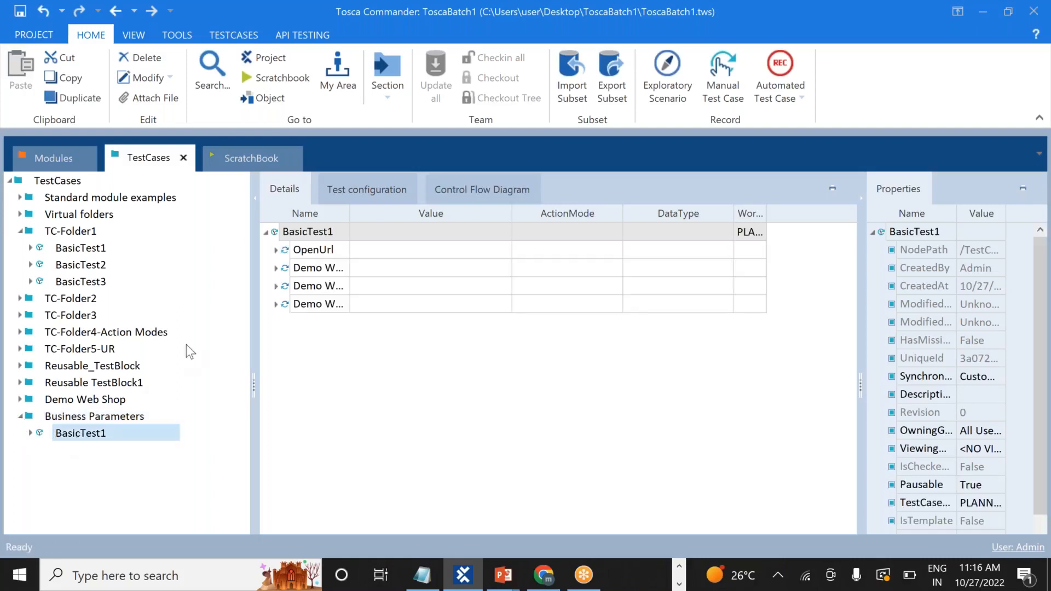
pyautogui.click(276, 251)
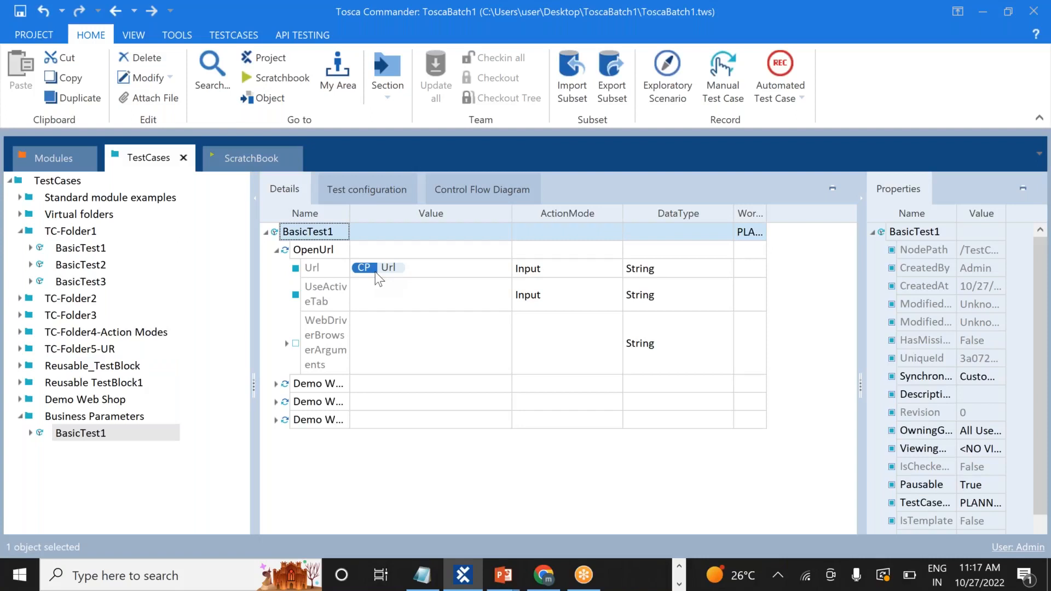
pyautogui.click(366, 266)
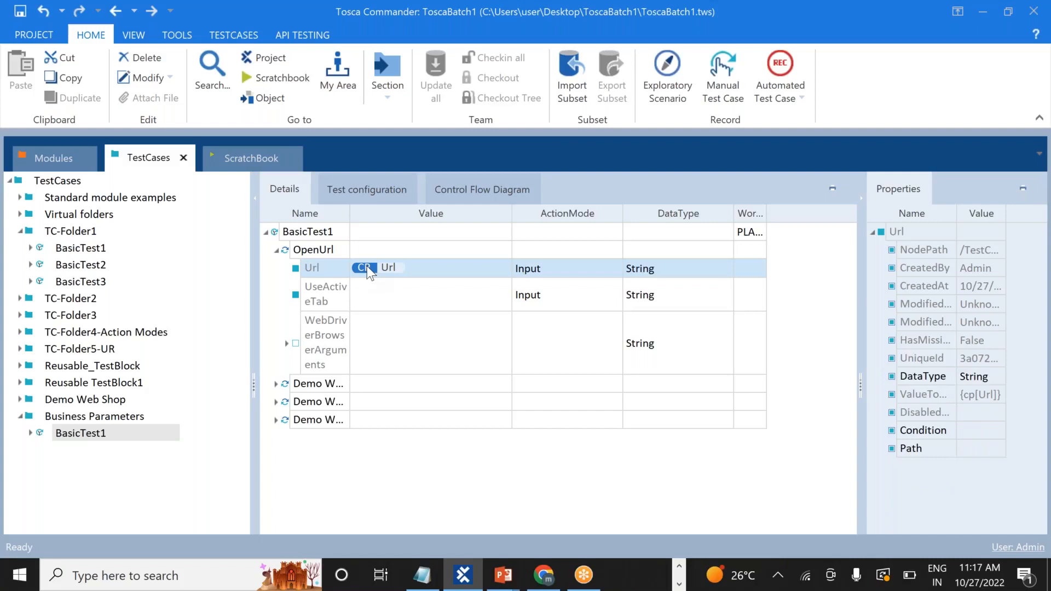
pyautogui.click(277, 251)
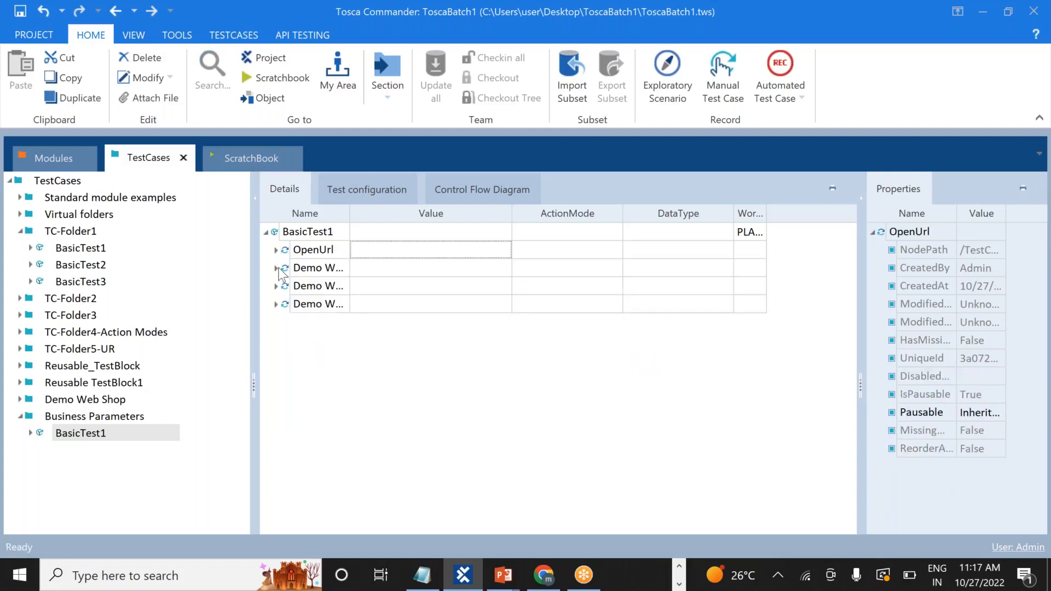
pyautogui.click(276, 268)
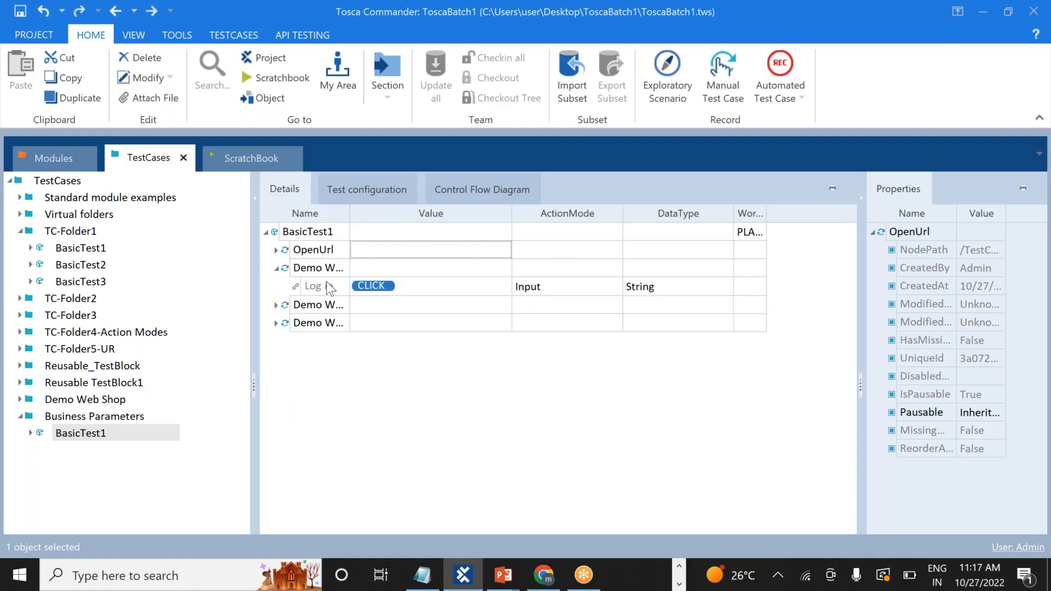
pyautogui.click(266, 232)
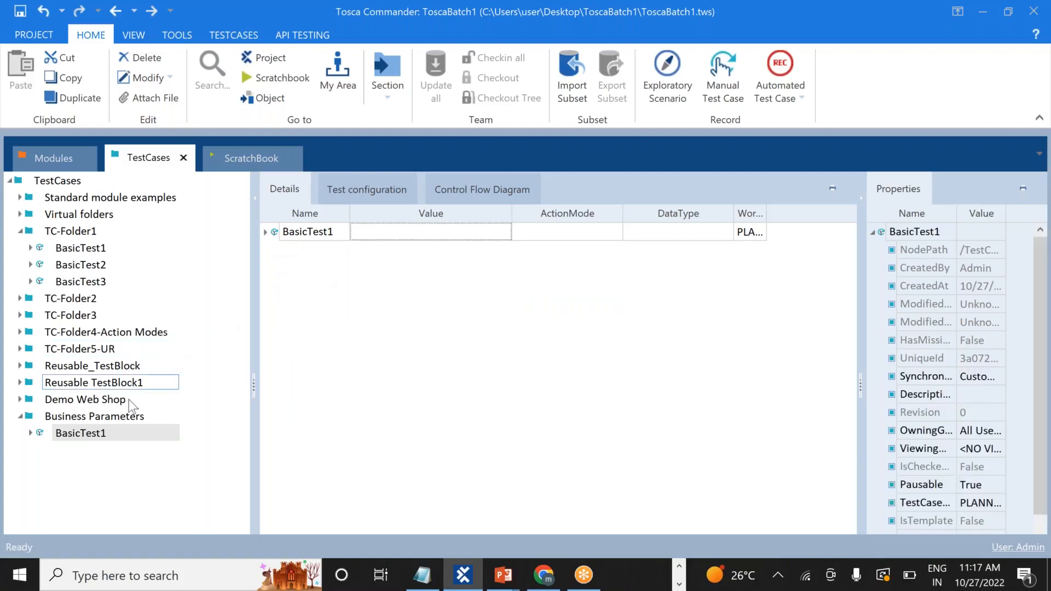
# Run the pasted BasicTest1 under Business Parameters in ScratchBook
pyautogui.rightClick(99, 435)
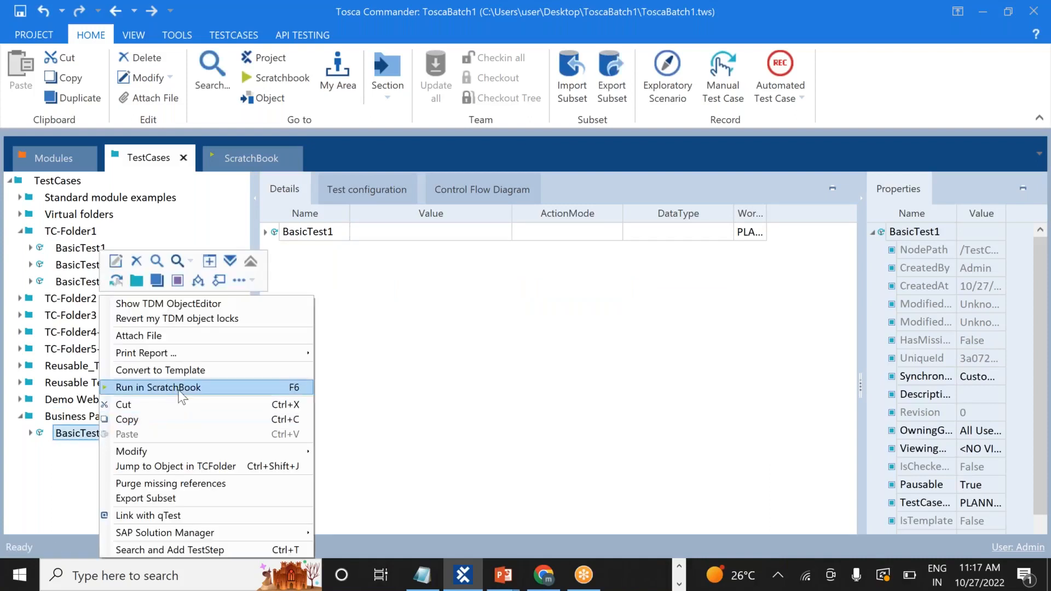
pyautogui.click(178, 388)
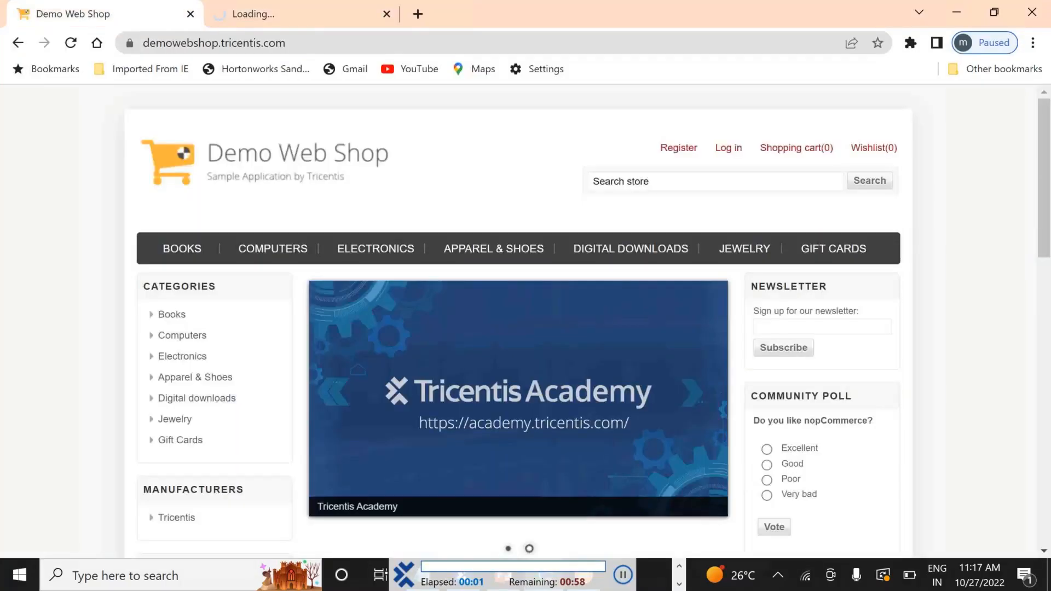
# Let Chrome reach the Demo Web Shop login page, then return to Tosca Commander
pyautogui.click(726, 153)
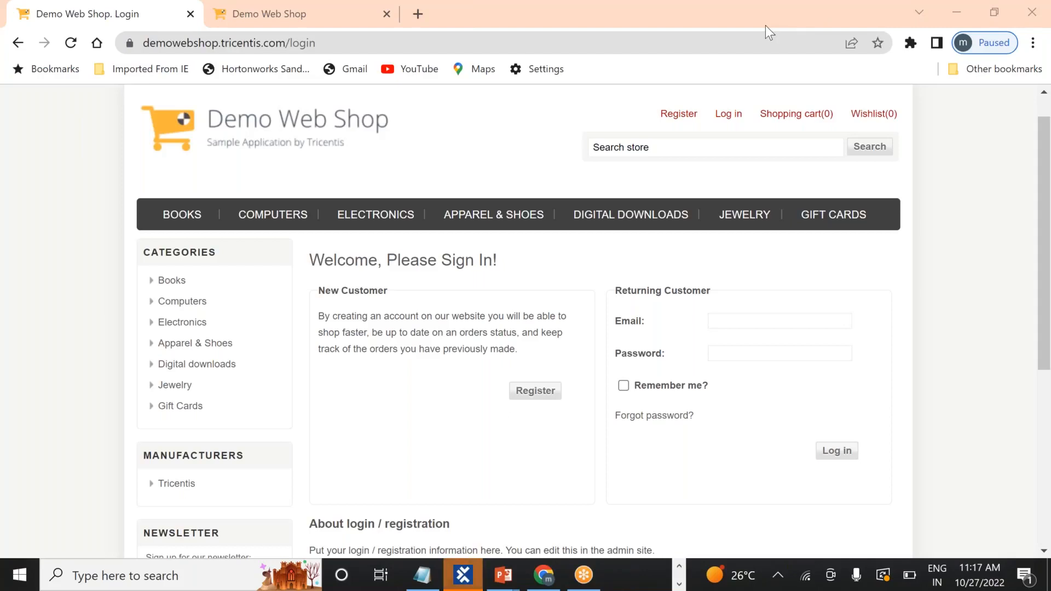
pyautogui.hotkey('alt', 'Tab')
pyautogui.press('Tab')
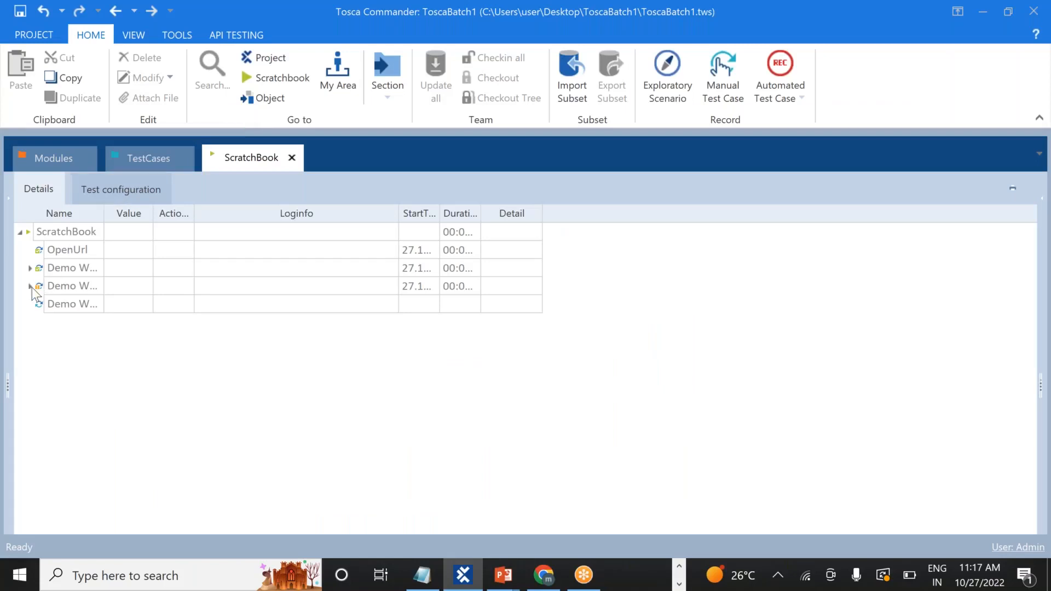
# Open the failed login step's Email message: no 'Email' TestConfigurationParameter was found
pyautogui.click(29, 287)
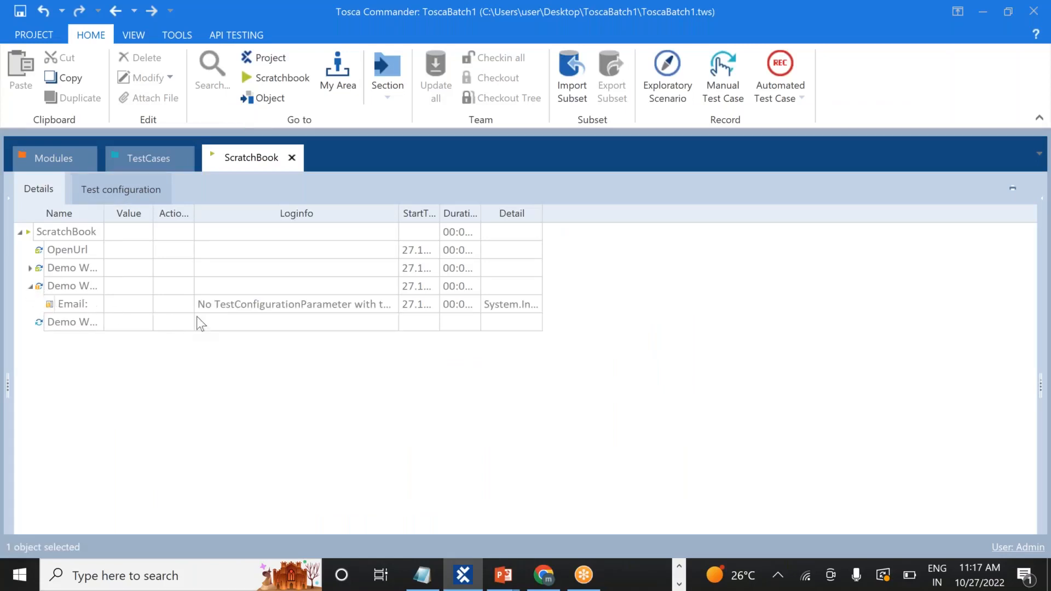
pyautogui.click(382, 308)
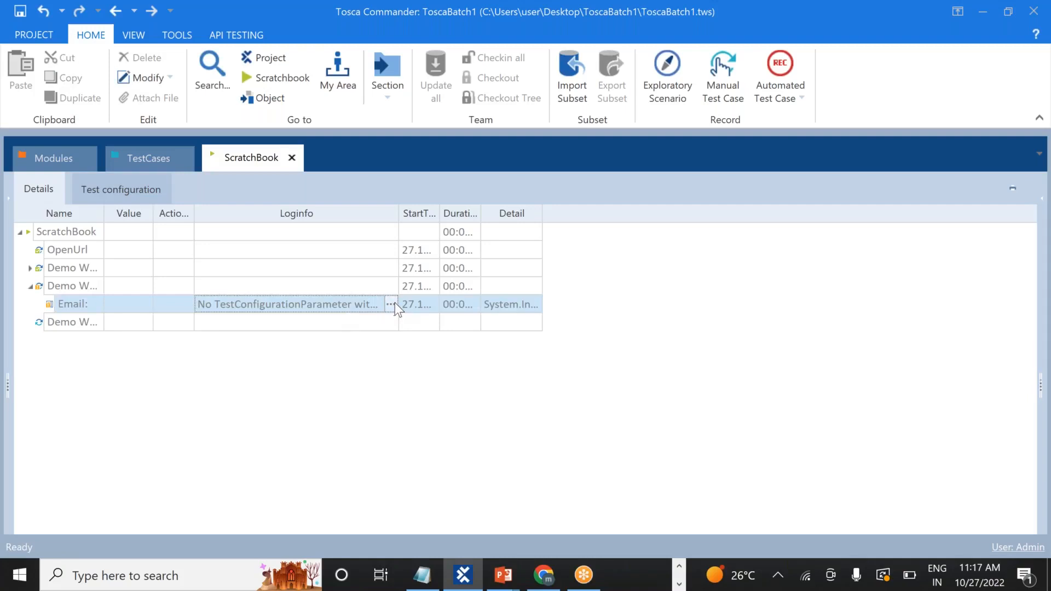
pyautogui.click(392, 304)
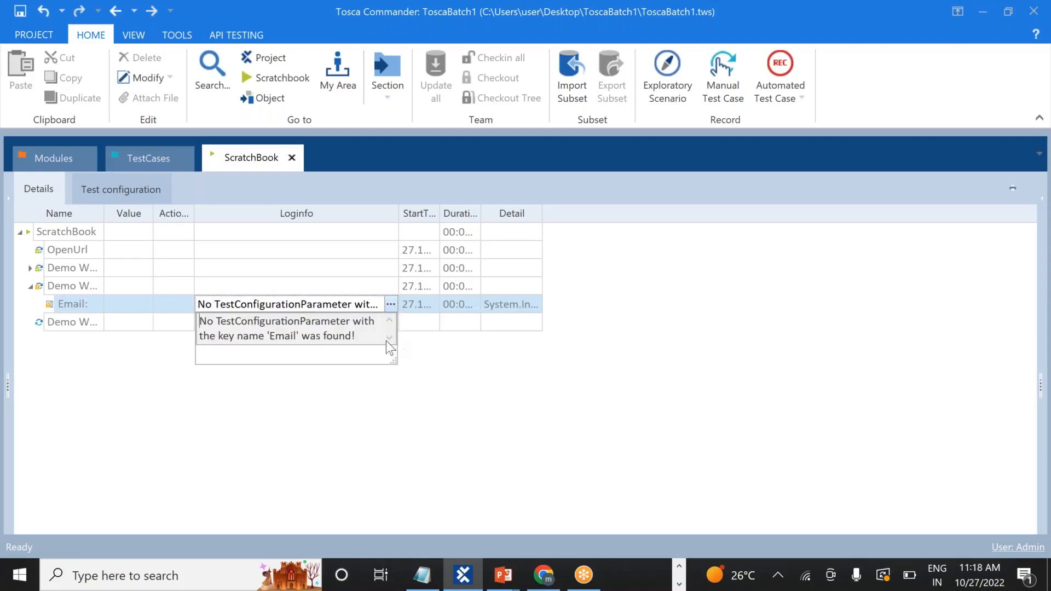
pyautogui.click(765, 29)
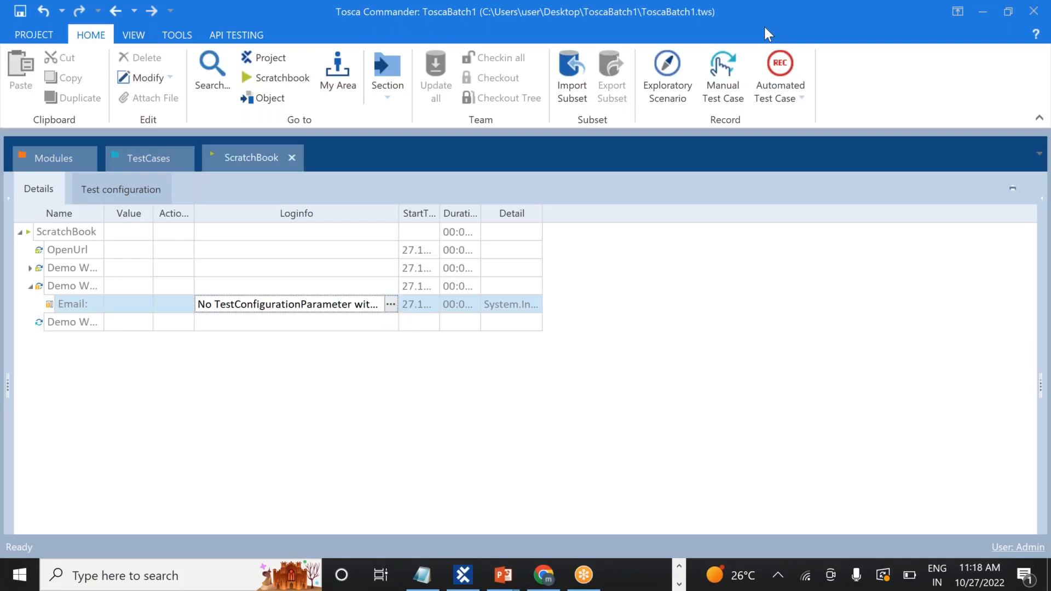
pyautogui.click(391, 301)
pyautogui.click(498, 363)
# Open the Demo Web Shop. Login step of the copied BasicTest1 in Business Parameters
pyautogui.click(136, 160)
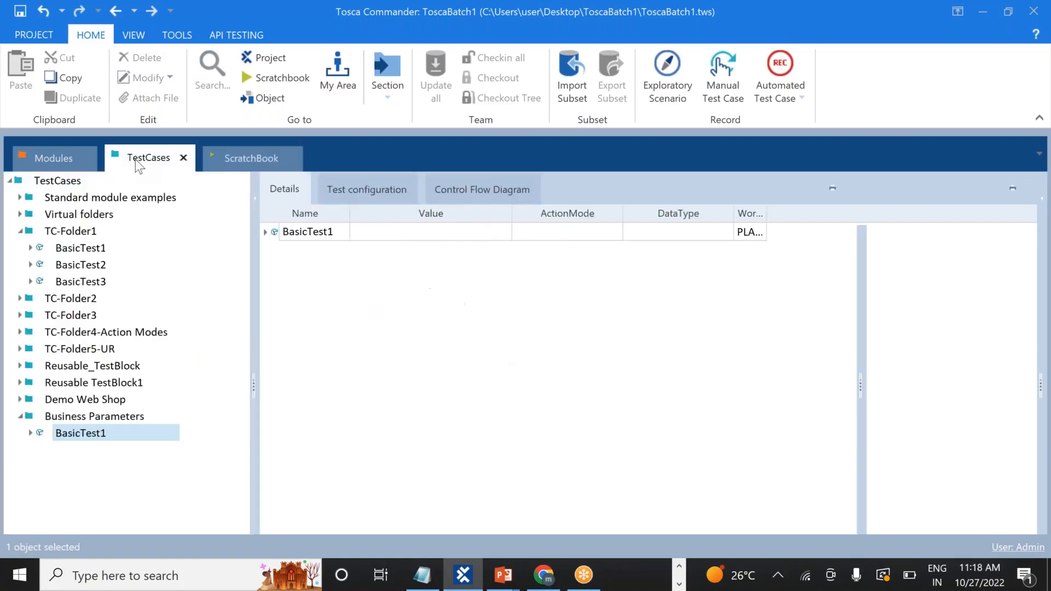
pyautogui.click(31, 433)
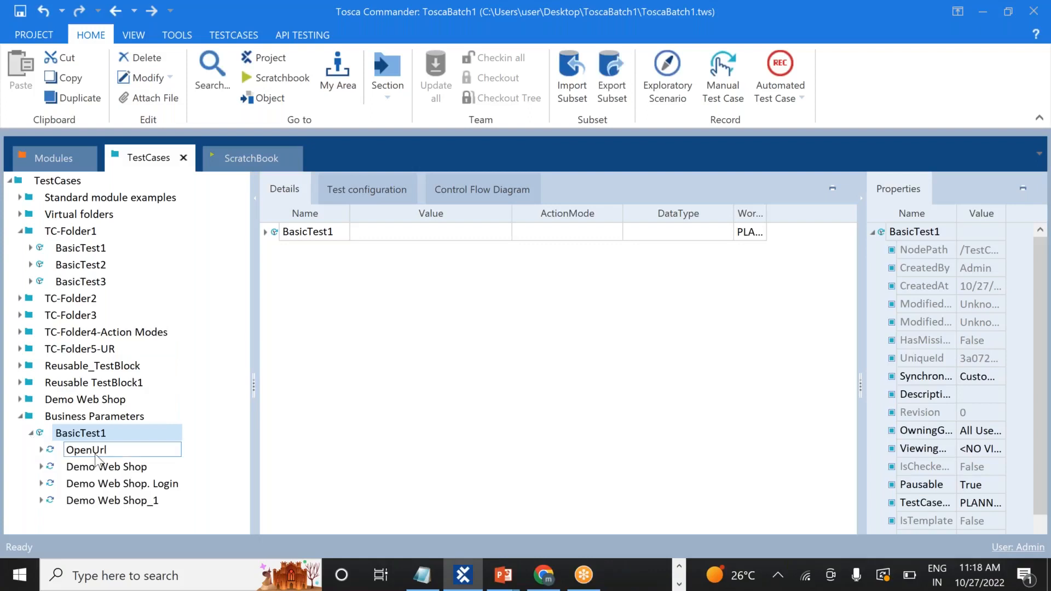
pyautogui.click(96, 454)
pyautogui.click(108, 466)
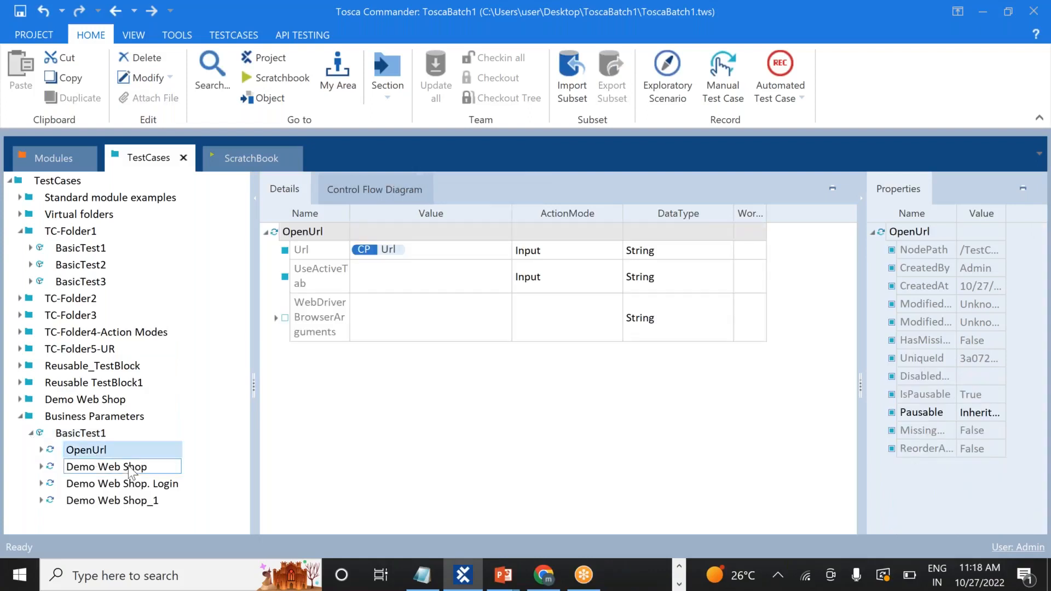
pyautogui.click(153, 485)
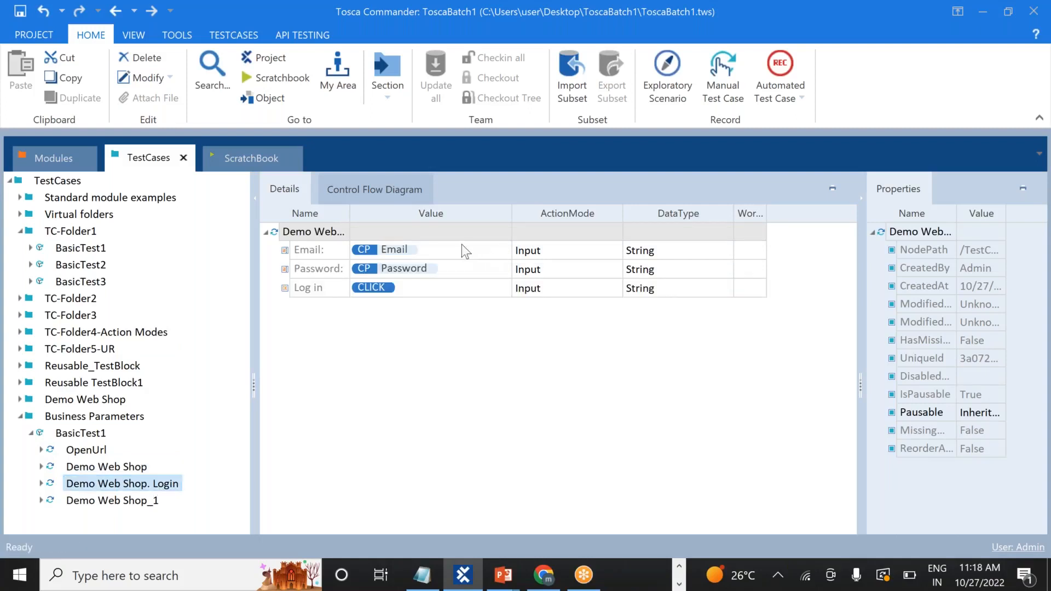
# Replace {Cp[Email]} and {Cp[Password]} with the test account's e-mail address and password
pyautogui.click(437, 253)
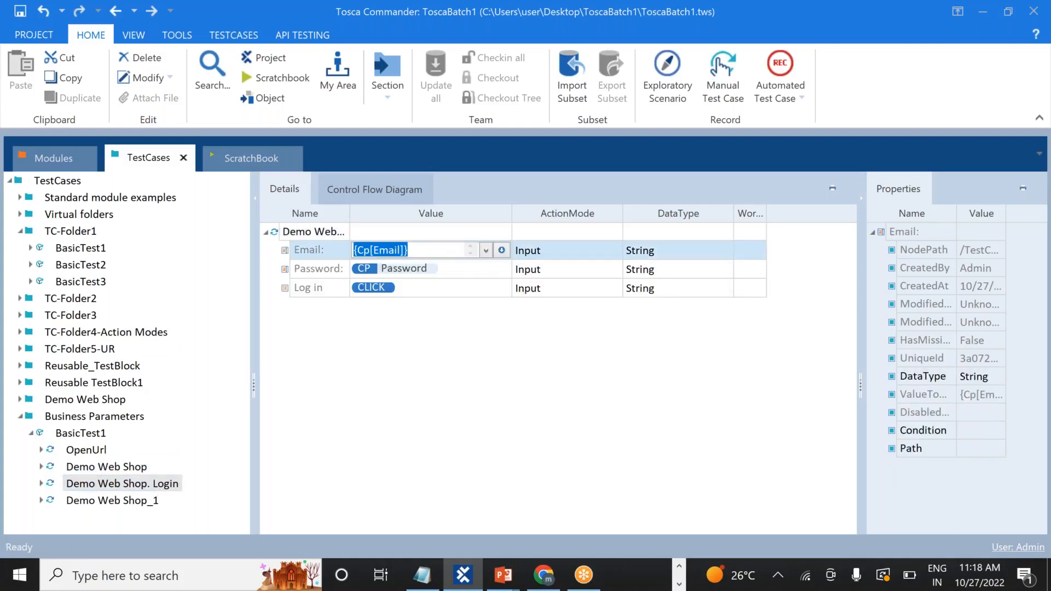
pyautogui.press('BackSpace')
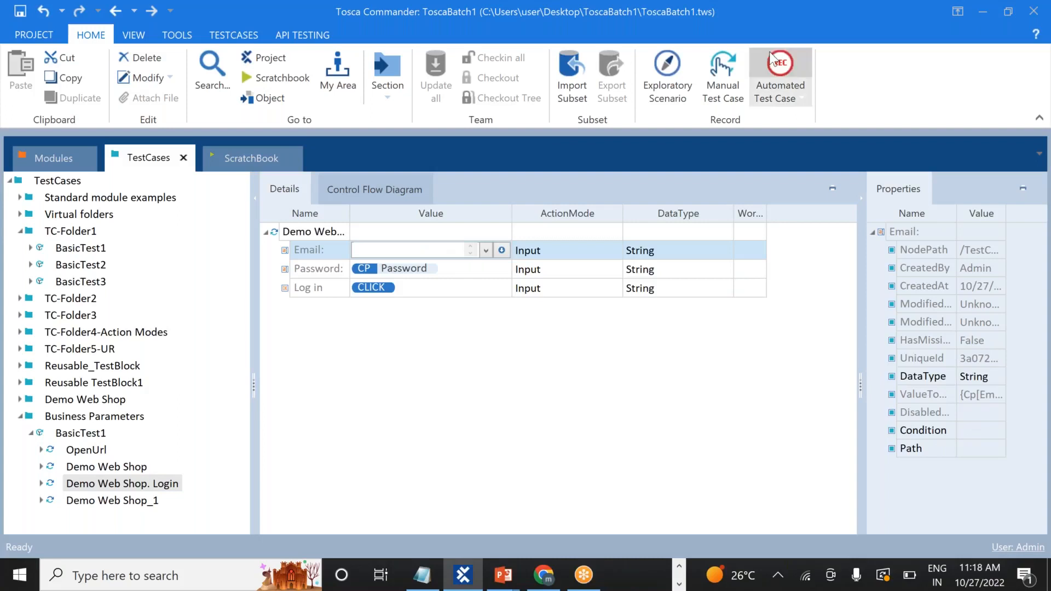
pyautogui.click(760, 33)
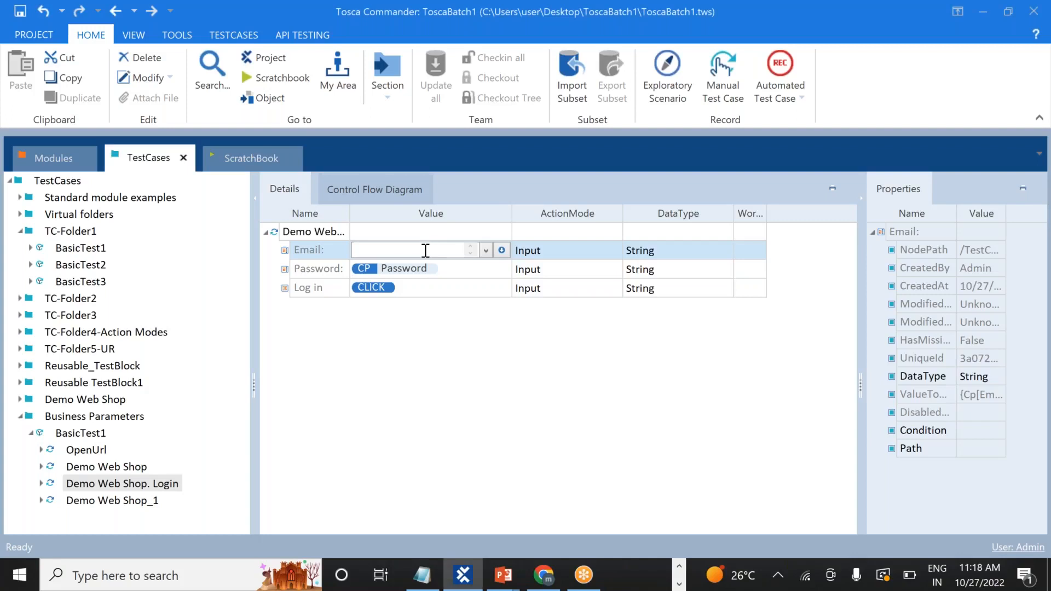
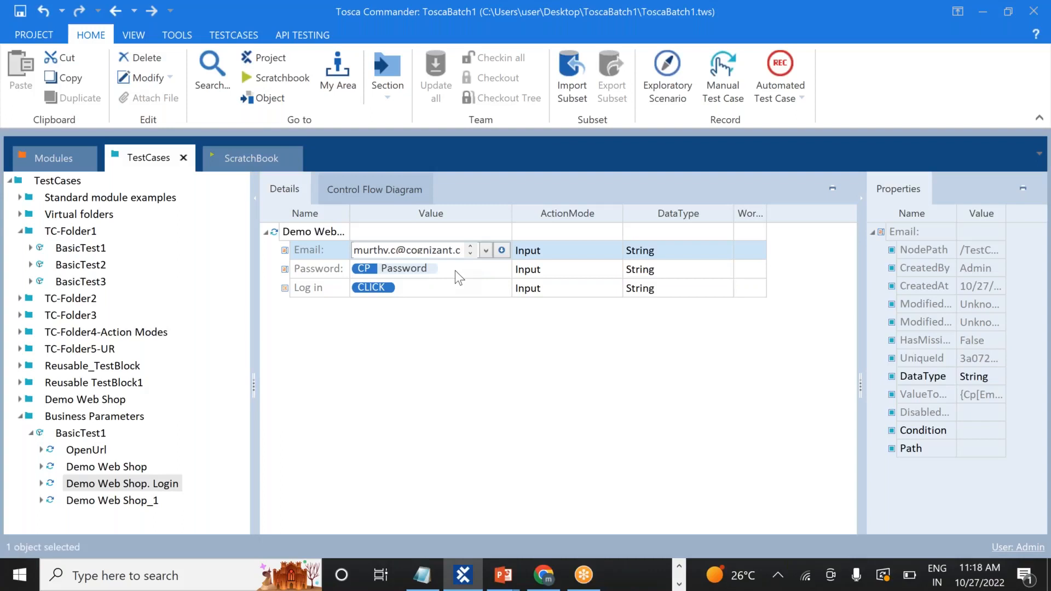
pyautogui.press('Tab')
pyautogui.press('BackSpace')
pyautogui.press('Return')
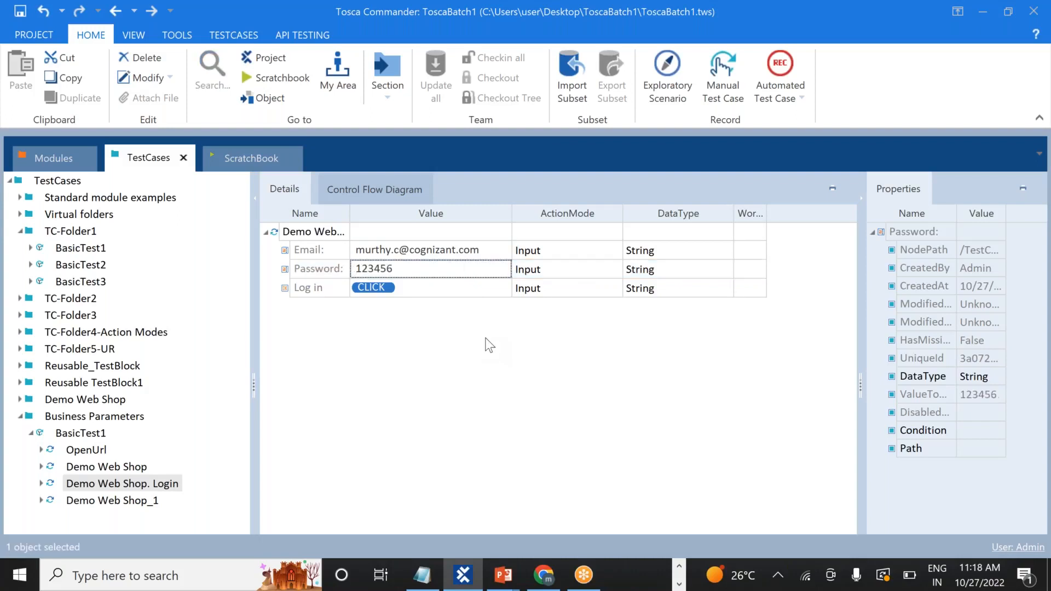
pyautogui.click(31, 433)
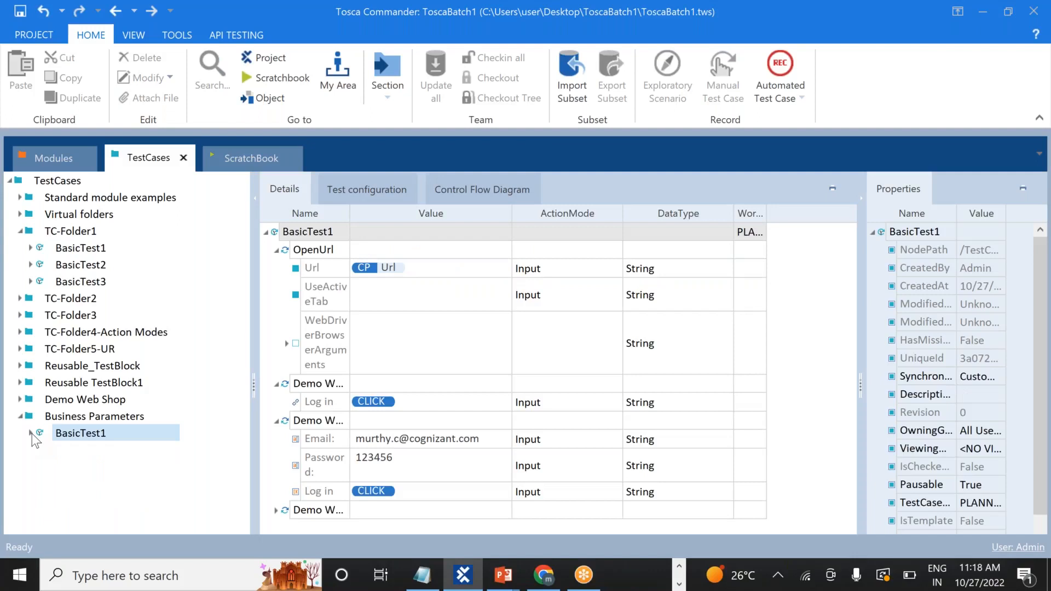
pyautogui.hotkey('alt', 'Tab')
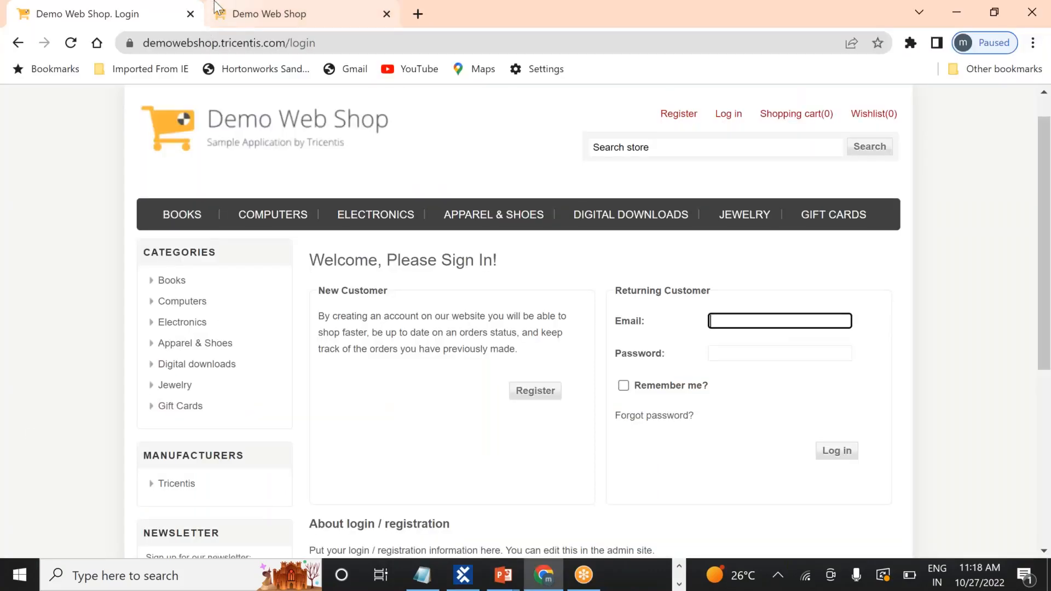
# Close the leftover Demo Web Shop login tab and Chrome, then return to BasicTest1
pyautogui.click(190, 14)
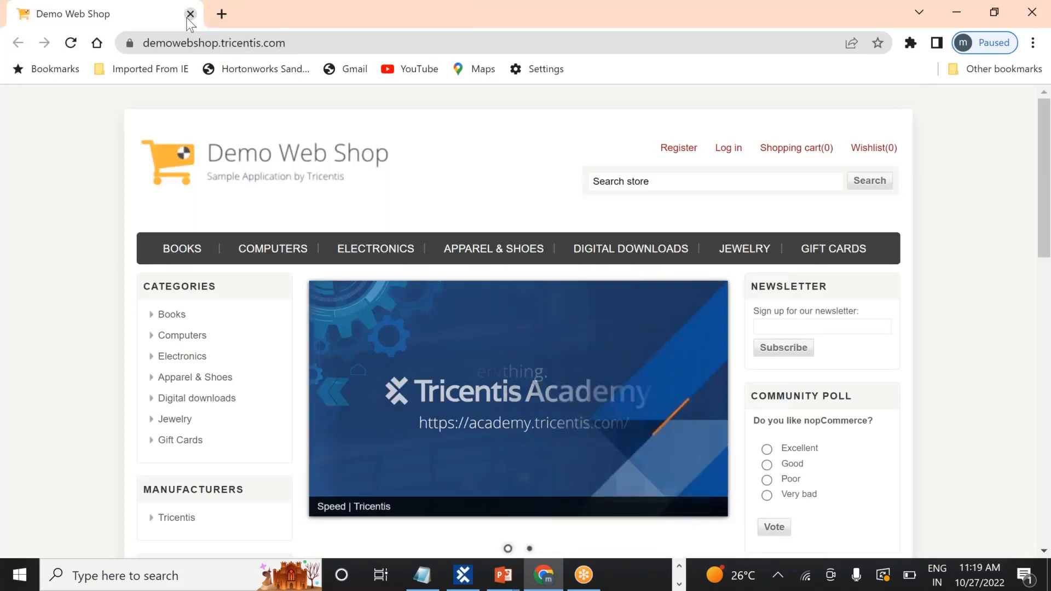
pyautogui.click(190, 13)
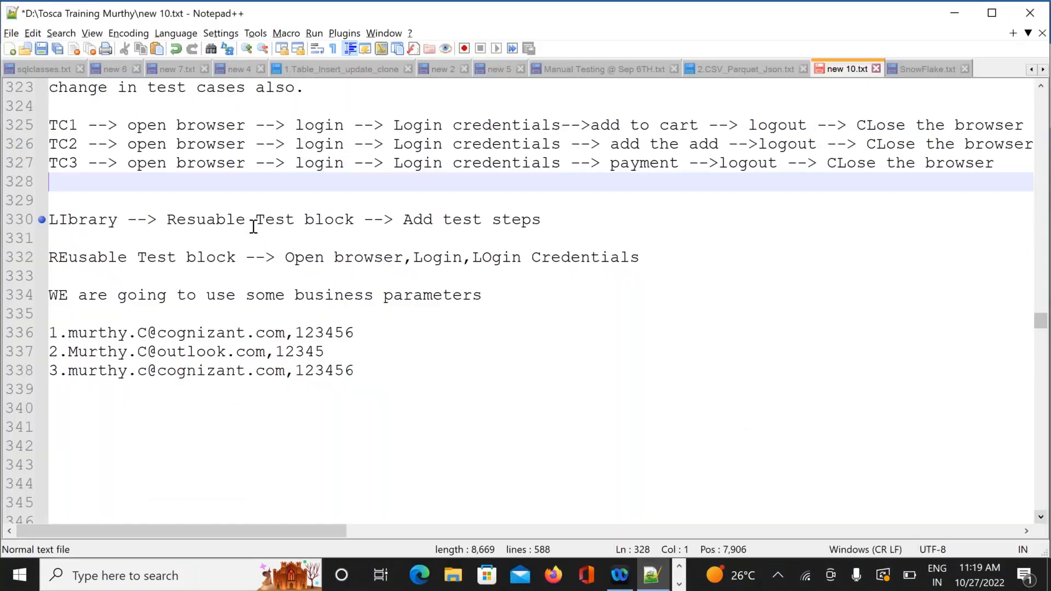
pyautogui.hotkey('alt', 'Tab')
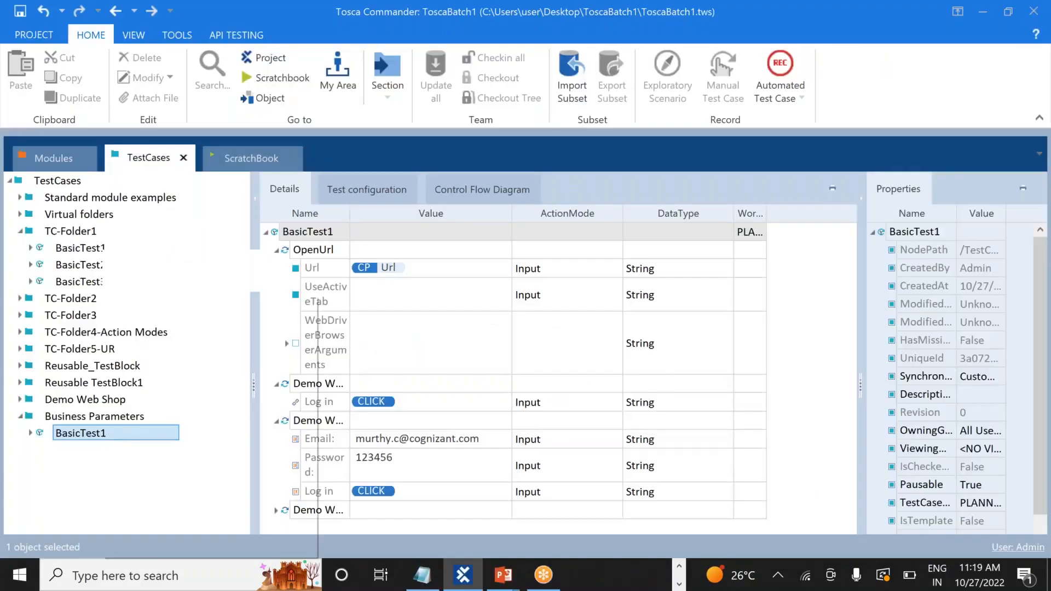
pyautogui.rightClick(103, 433)
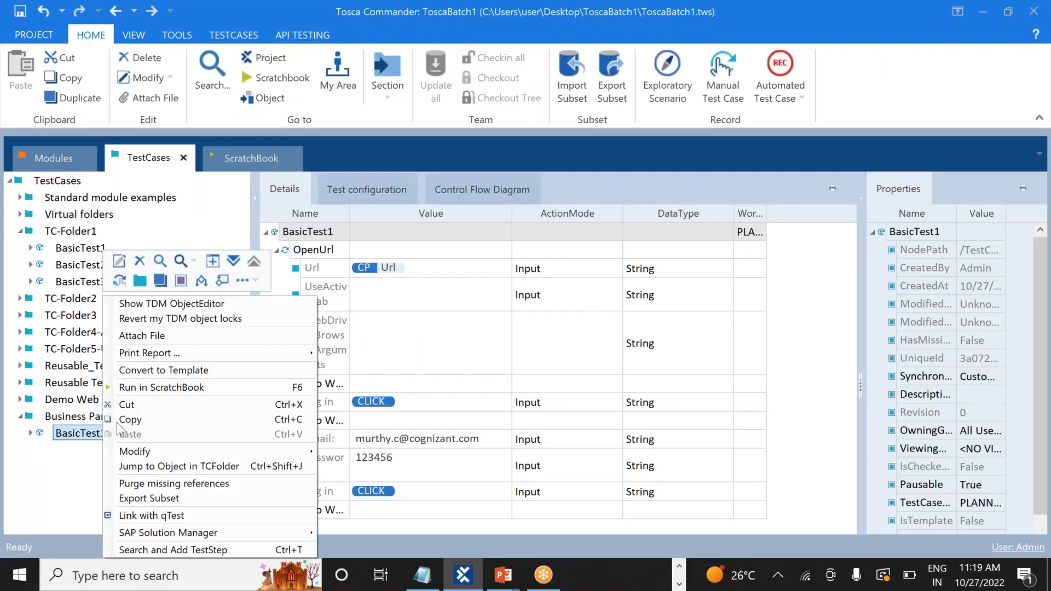
# Run the edited BasicTest1 from Business Parameters in ScratchBook
pyautogui.click(176, 387)
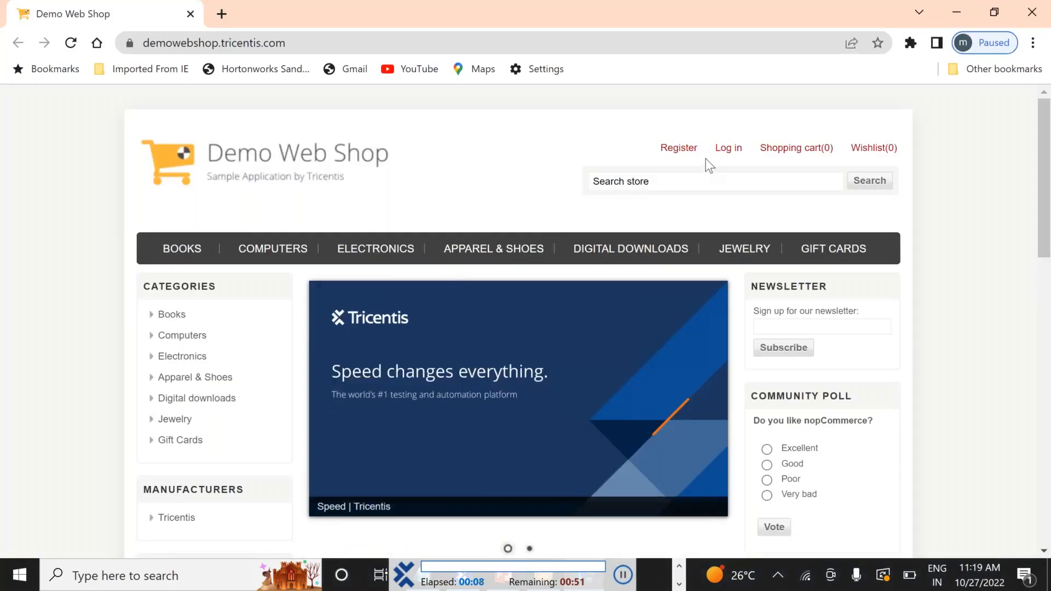
# Let the automated run log into Demo Web Shop, add items to the cart, and log out
pyautogui.click(725, 155)
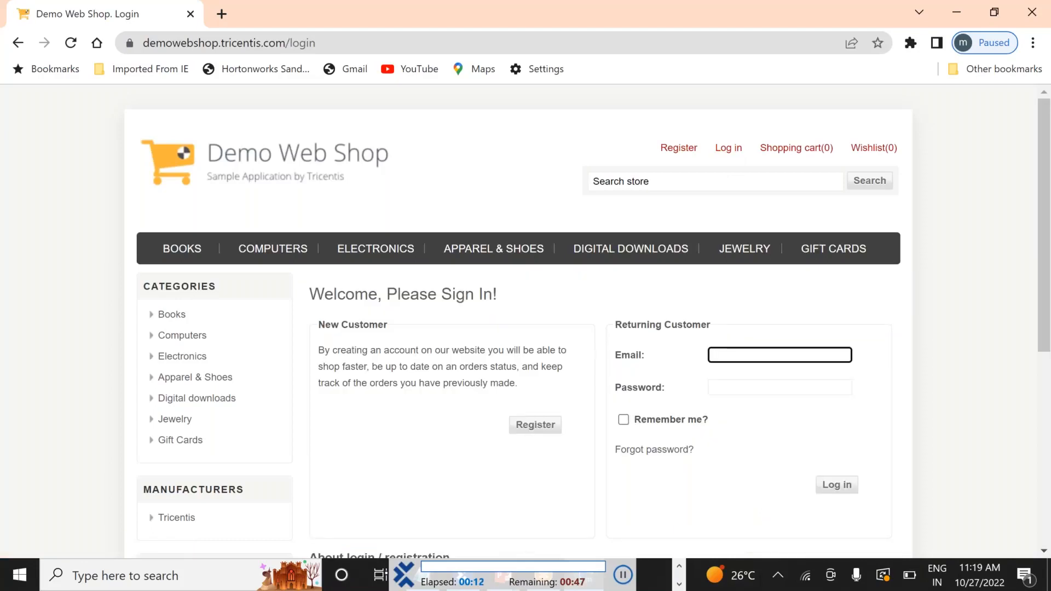
pyautogui.scroll(-2, 526, 323)
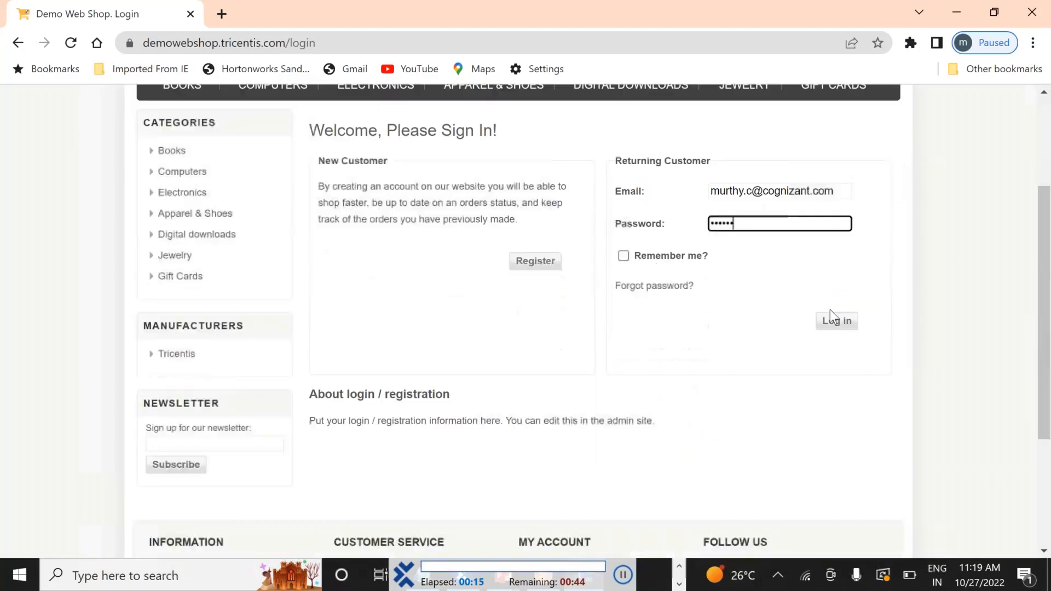
pyautogui.click(838, 324)
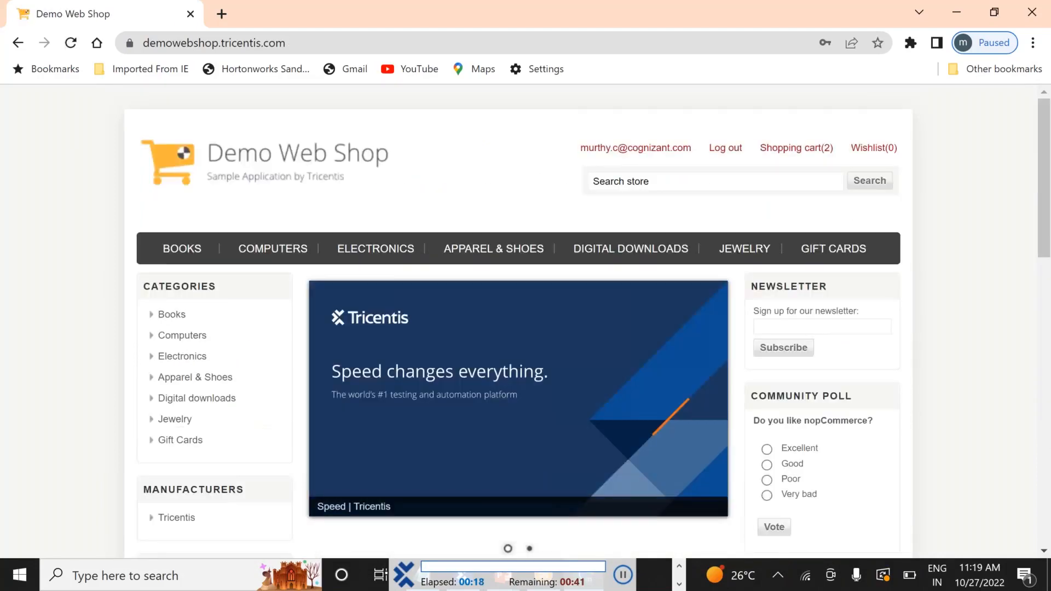
pyautogui.click(723, 148)
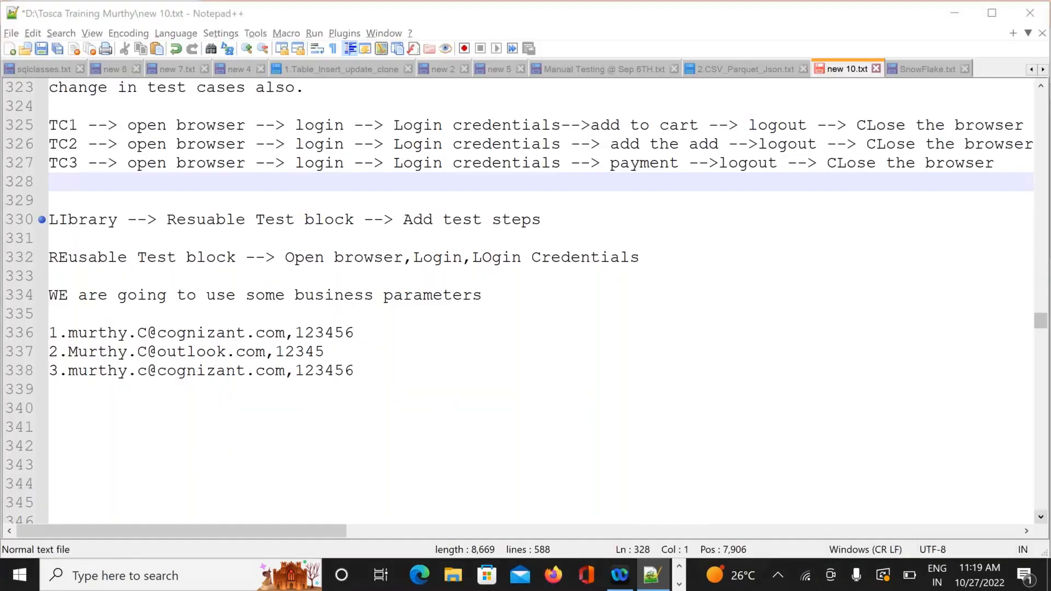
# Return to Tosca's TestCases tree and expand and select BasicTest1 under Business Parameters
pyautogui.hotkey('alt', 'Tab')
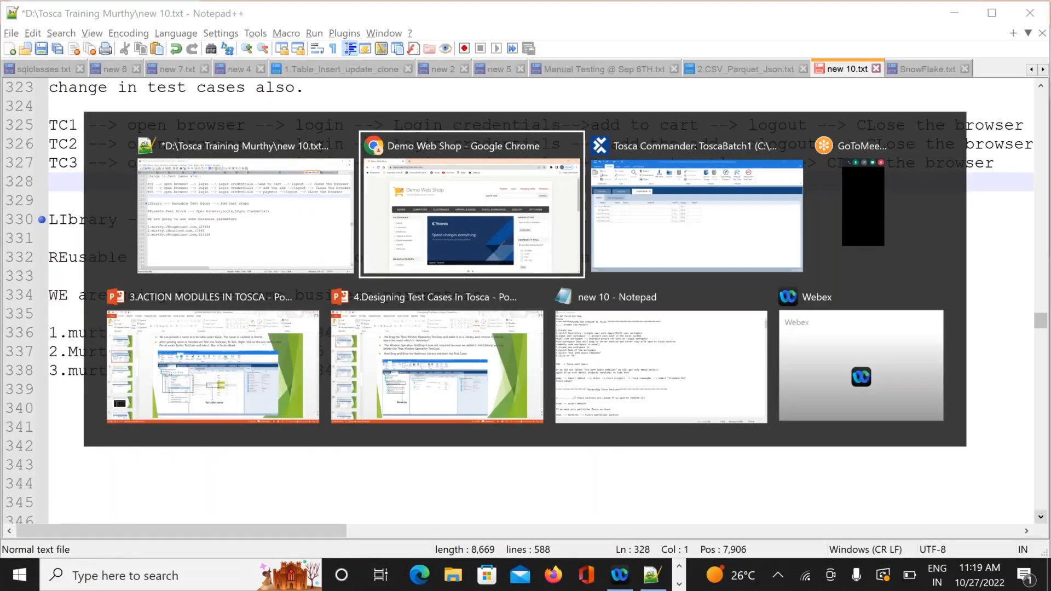
pyautogui.hotkey('alt', 'Tab')
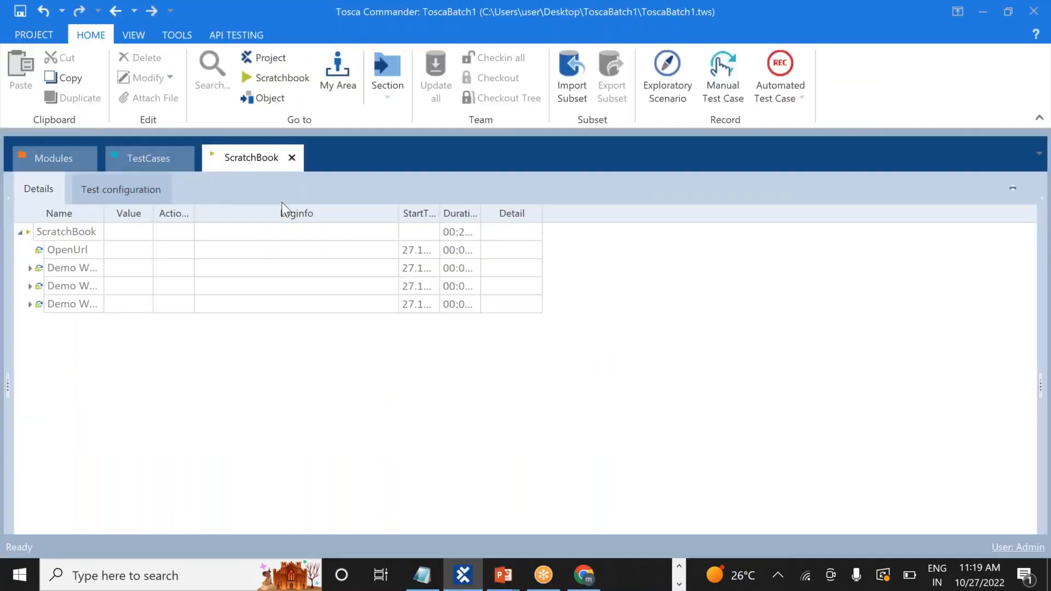
pyautogui.click(131, 159)
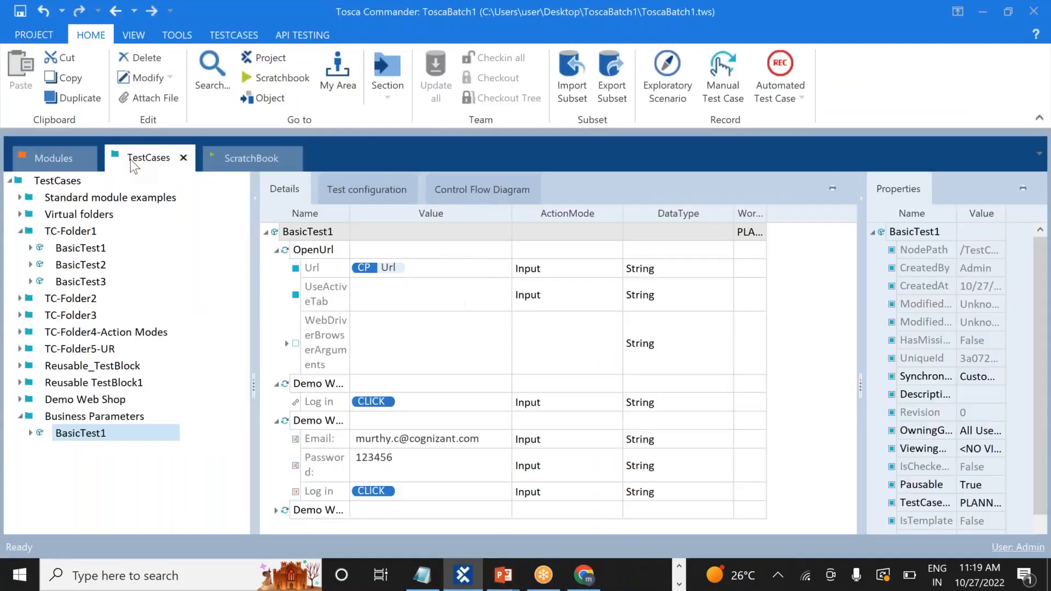
pyautogui.click(31, 434)
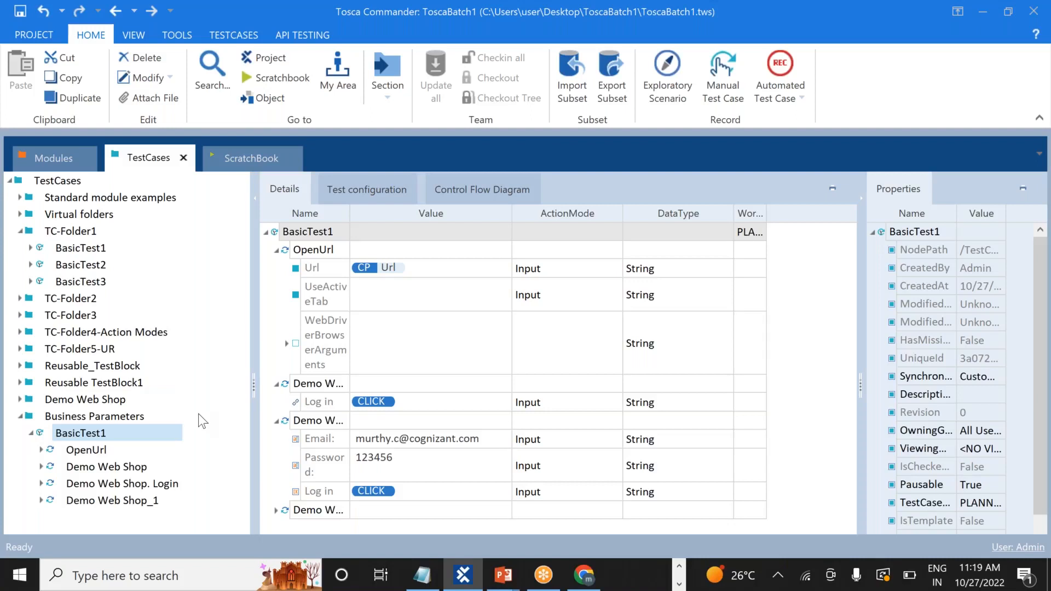
pyautogui.click(97, 435)
# Search test steps for 'close' and add CloseBrowser to BasicTest1
pyautogui.rightClick(96, 437)
pyautogui.moveTo(156, 539)
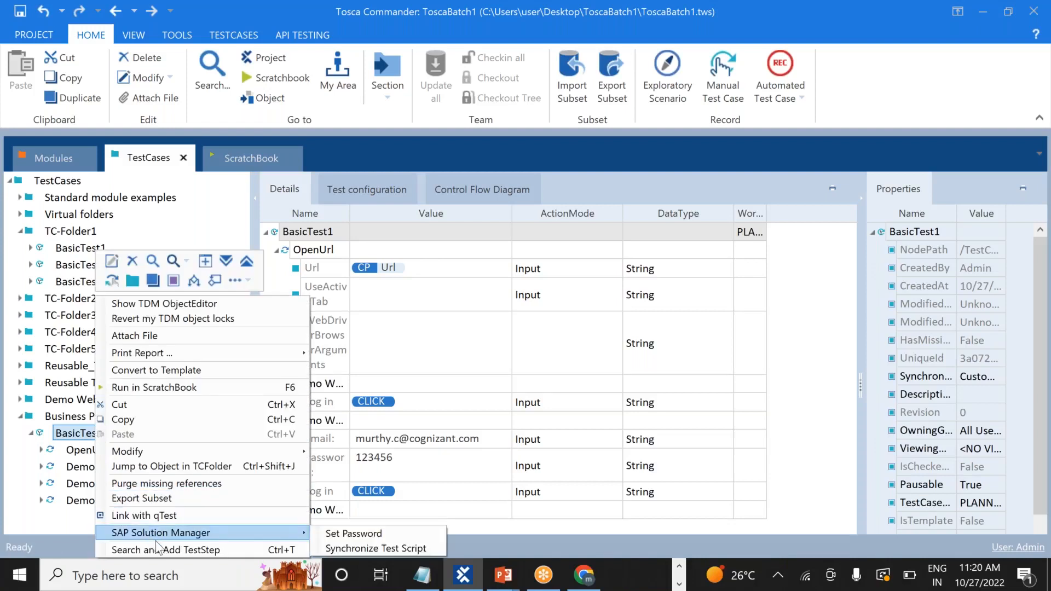
pyautogui.click(163, 548)
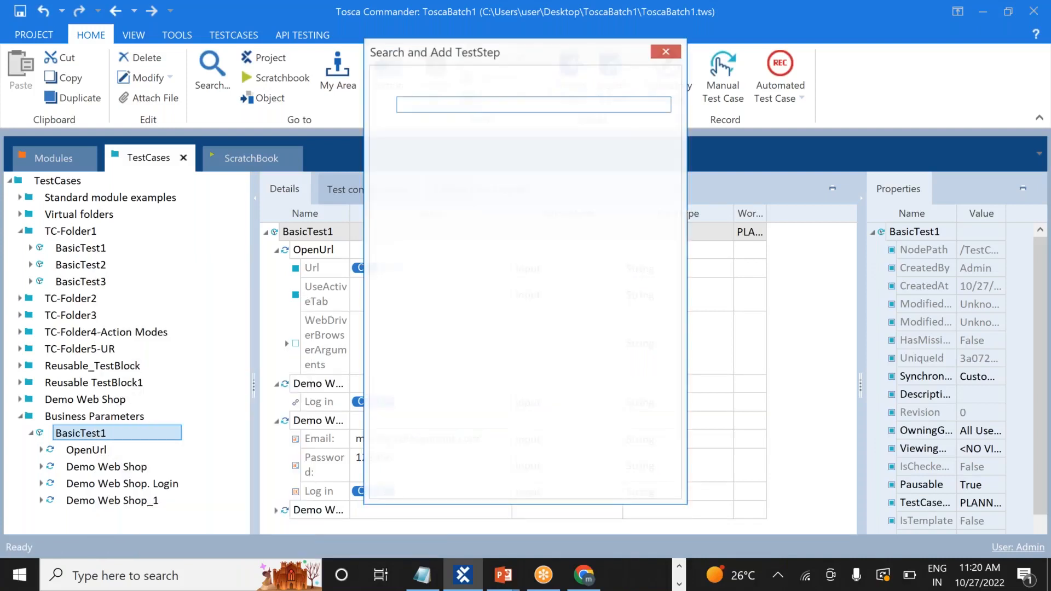
pyautogui.write('clo')
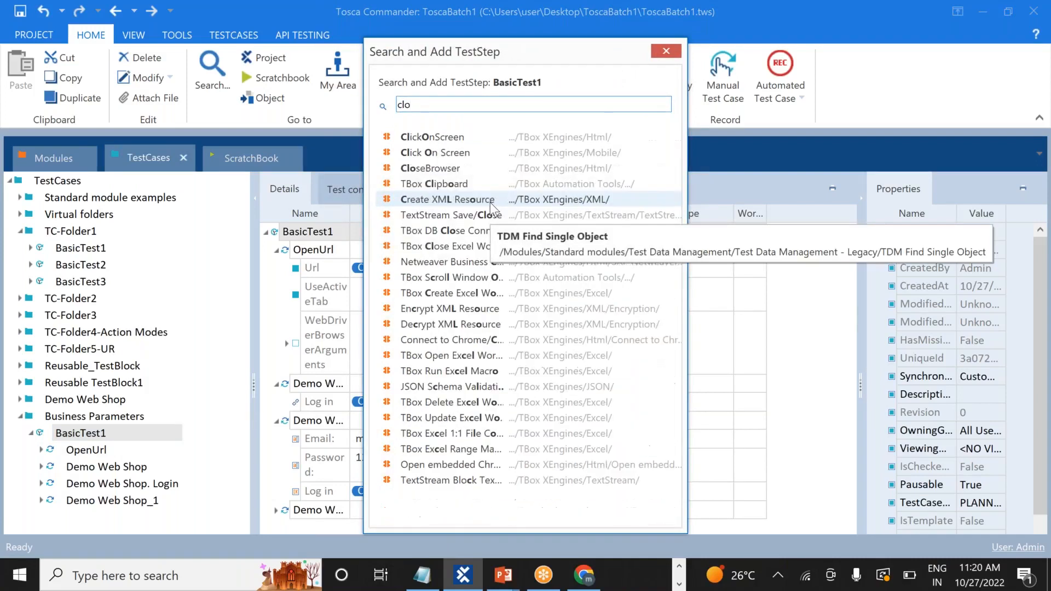
pyautogui.write('se')
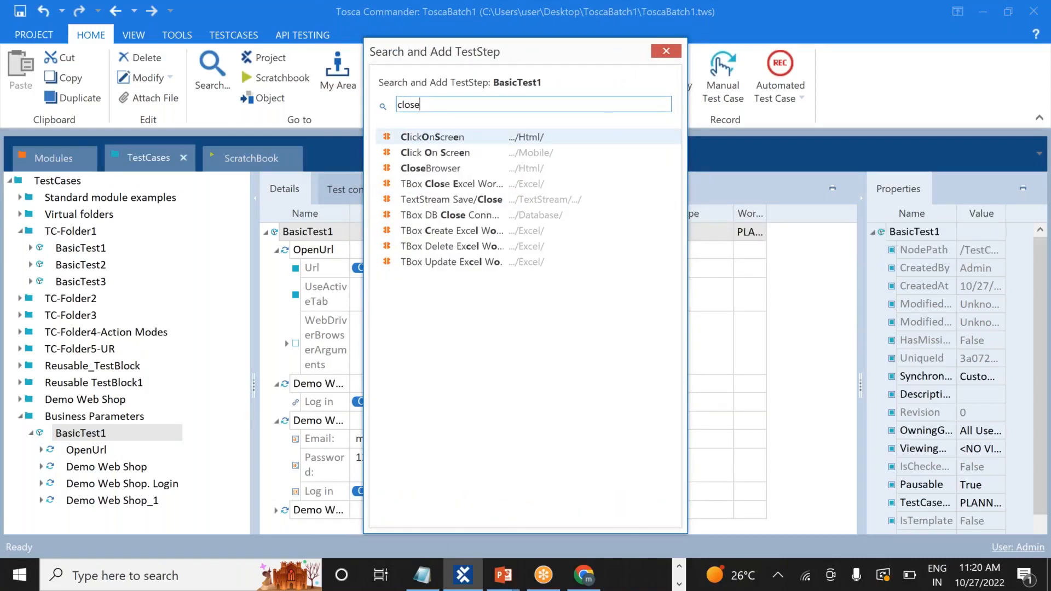
pyautogui.doubleClick(422, 168)
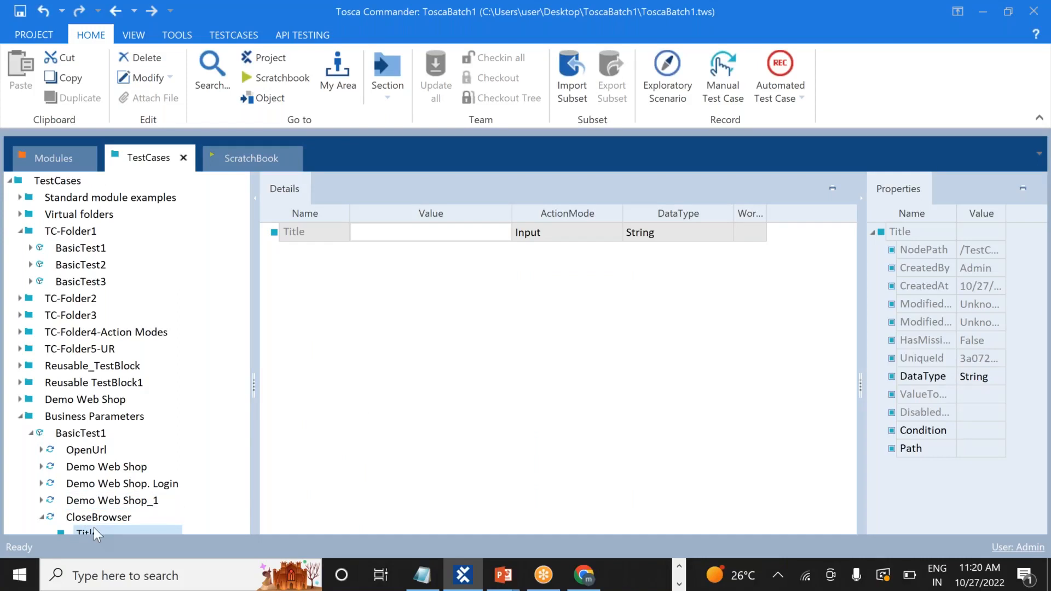
# Set the CloseBrowser Title input to Demo*, then bring the Demo Web Shop Chrome window forward
pyautogui.click(408, 239)
pyautogui.write('DEmo')
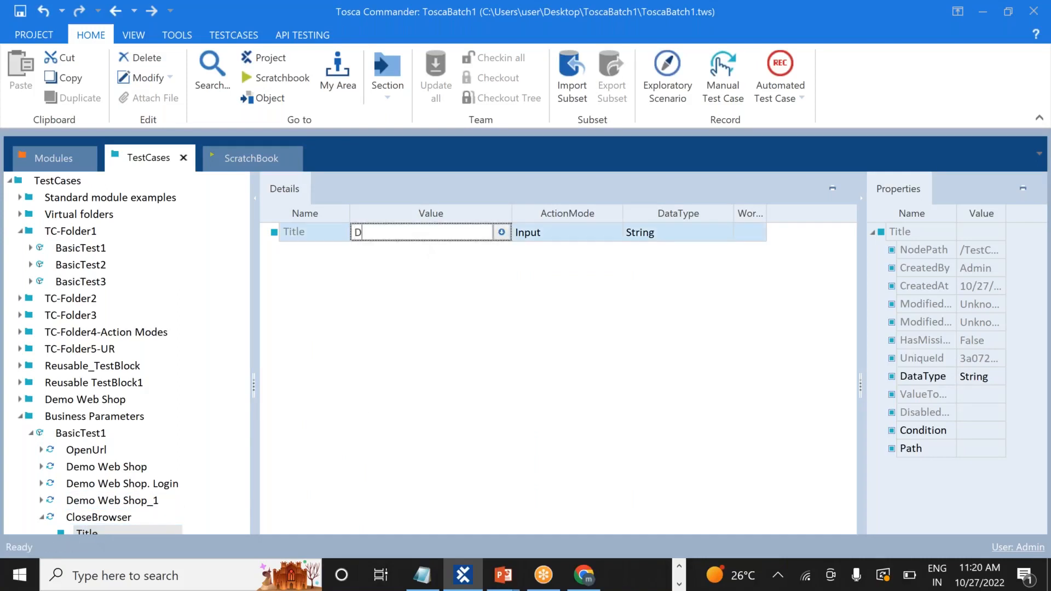
pyautogui.press('BackSpace')
pyautogui.press('BackSpace')
pyautogui.press('BackSpace')
pyautogui.write('emo*')
pyautogui.click(487, 337)
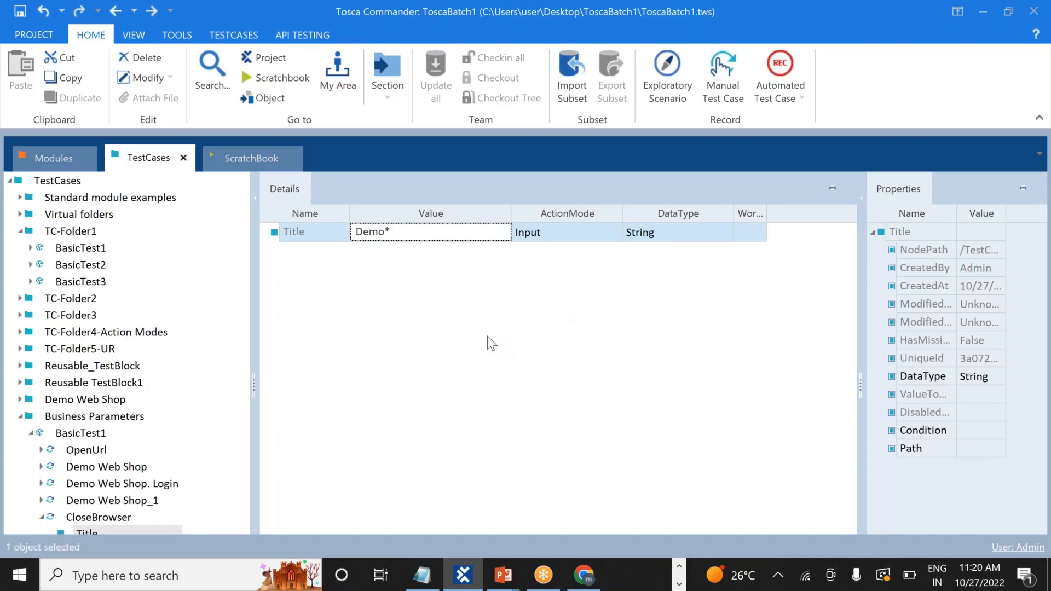
pyautogui.click(30, 433)
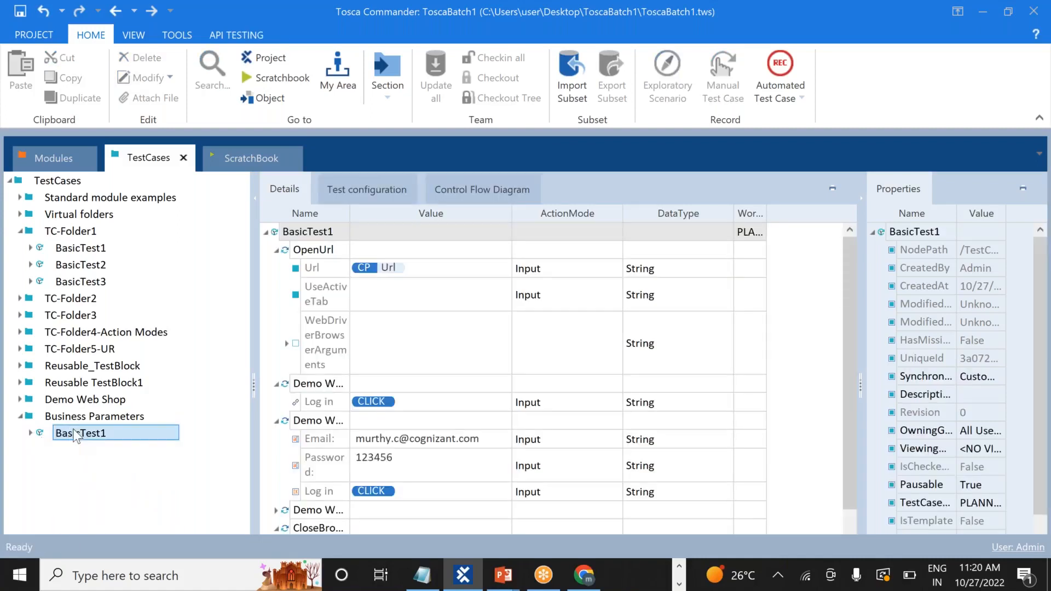
pyautogui.click(584, 575)
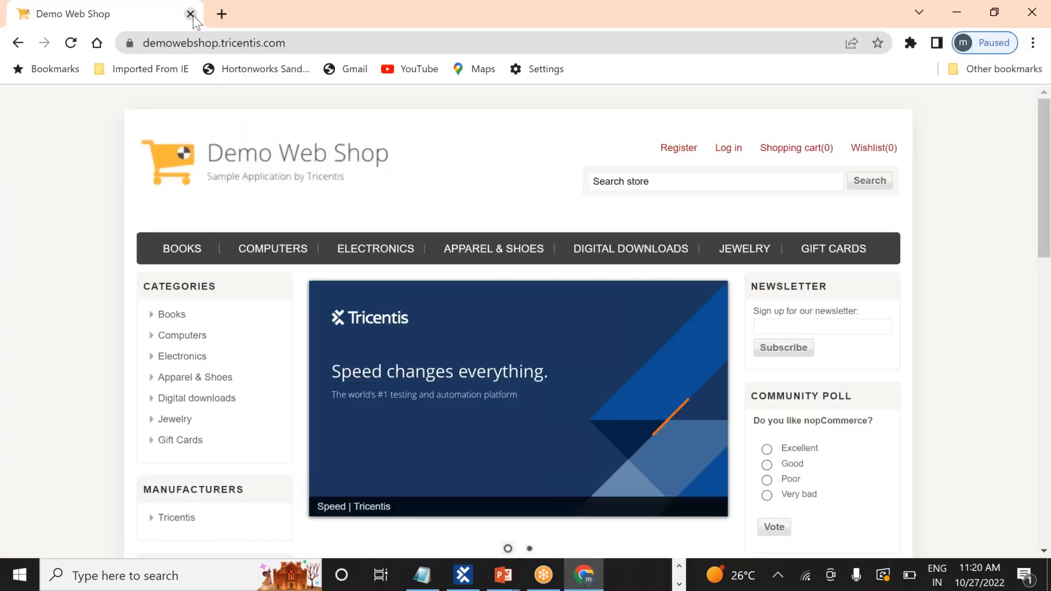
# Close the Demo Web Shop tab and rerun BasicTest1 in ScratchBook
pyautogui.click(191, 13)
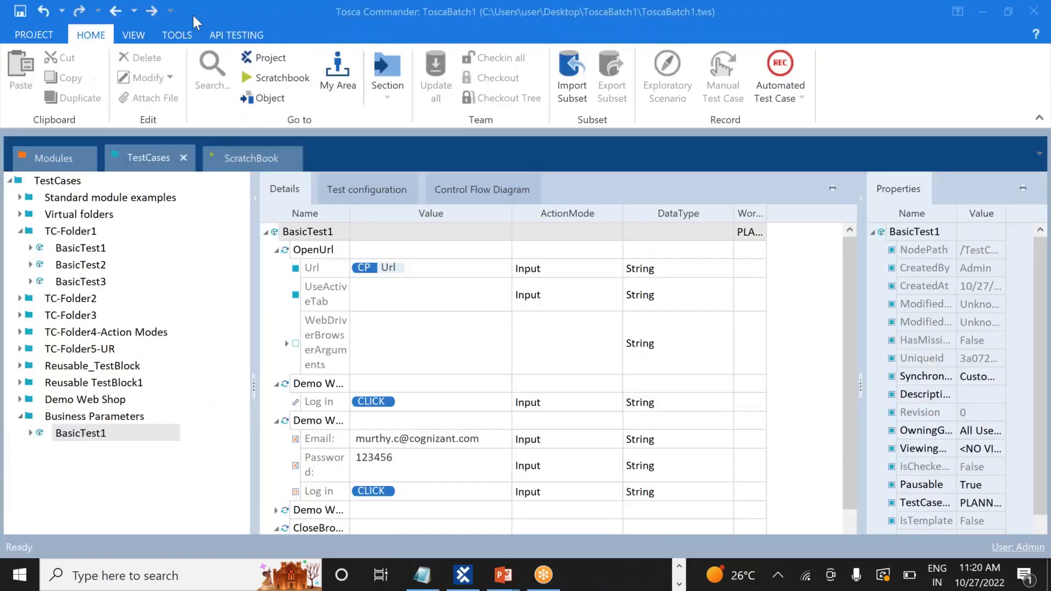
pyautogui.rightClick(94, 434)
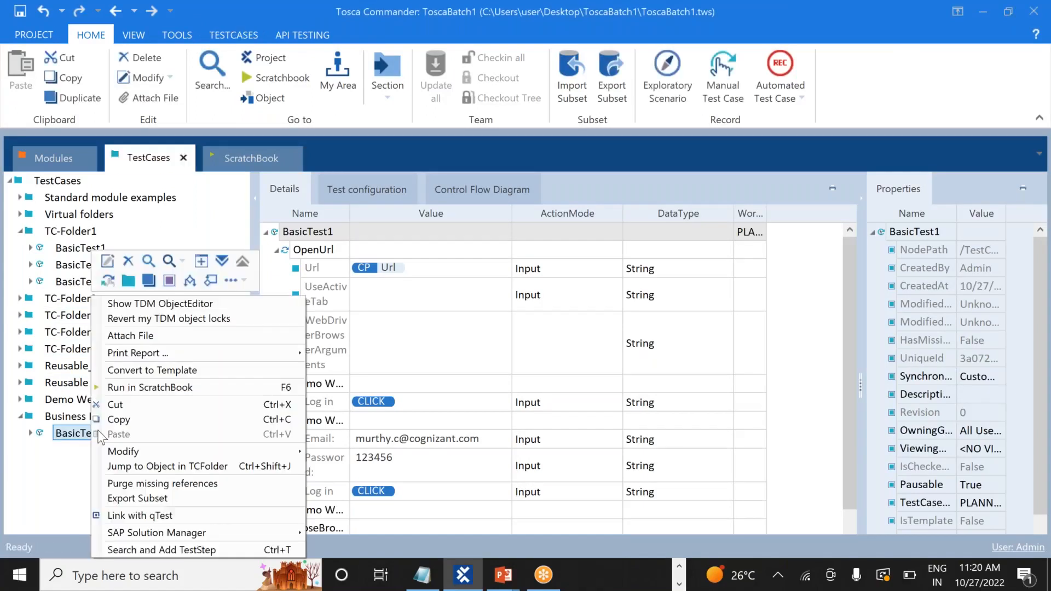
pyautogui.click(137, 388)
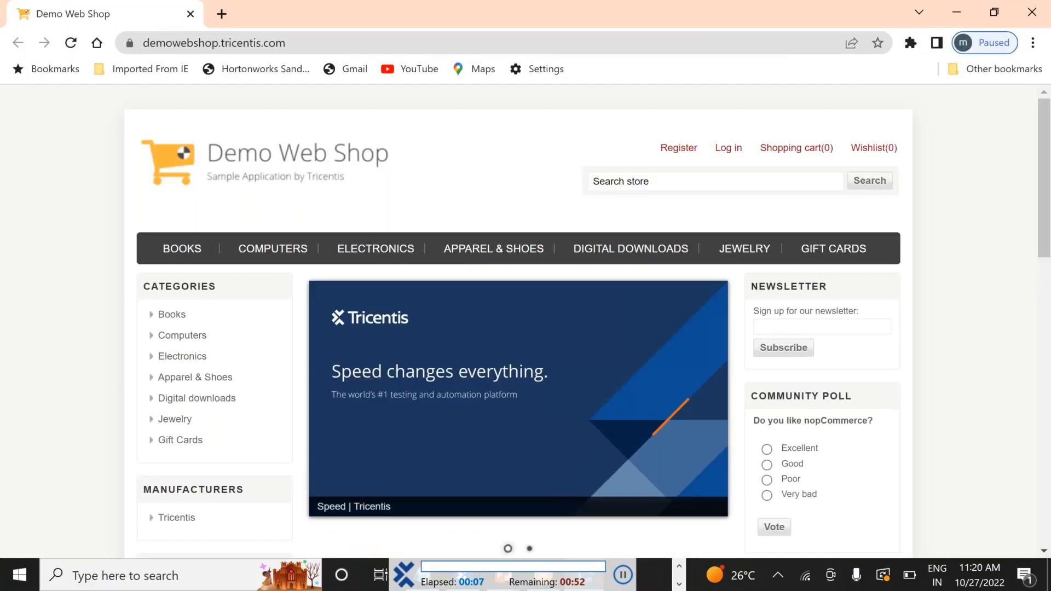
# Let BasicTest1 log in with the test e-mail and password, log out, then return to Tosca
pyautogui.click(724, 153)
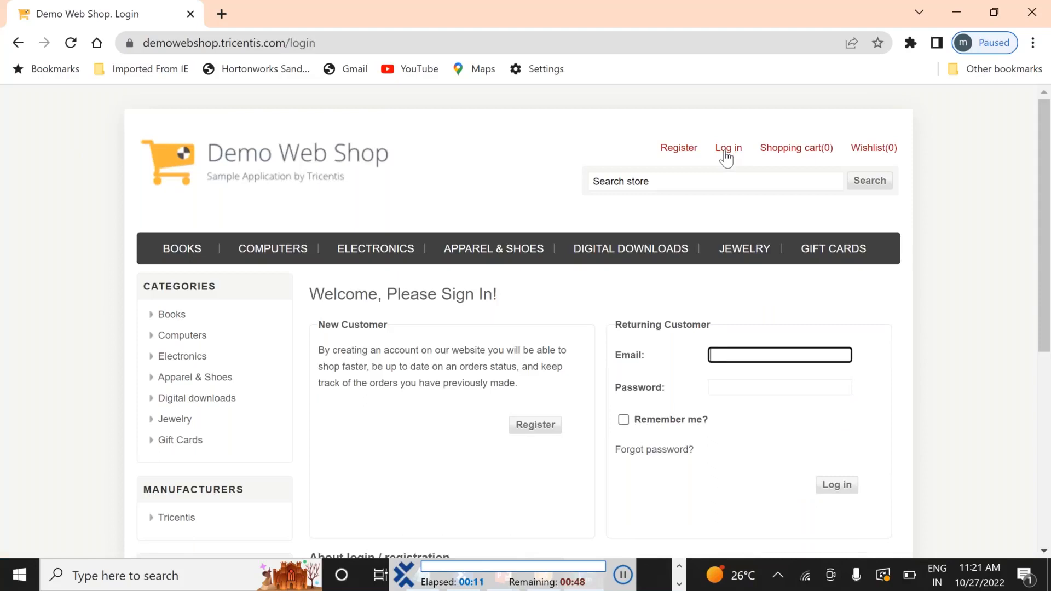
pyautogui.scroll(-3, 726, 159)
pyautogui.press('Tab')
pyautogui.write('••••••')
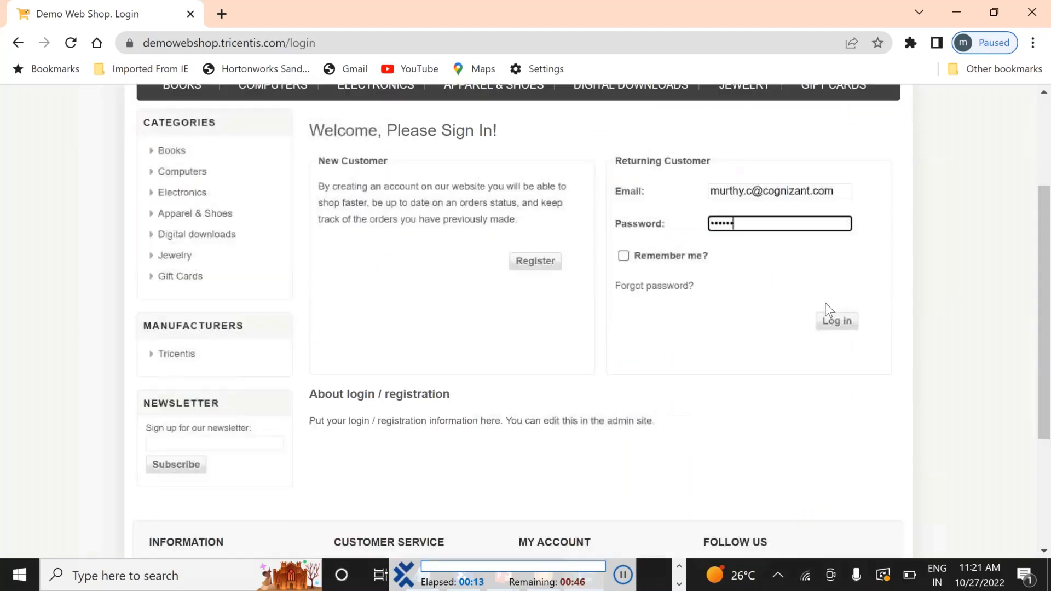
pyautogui.click(838, 323)
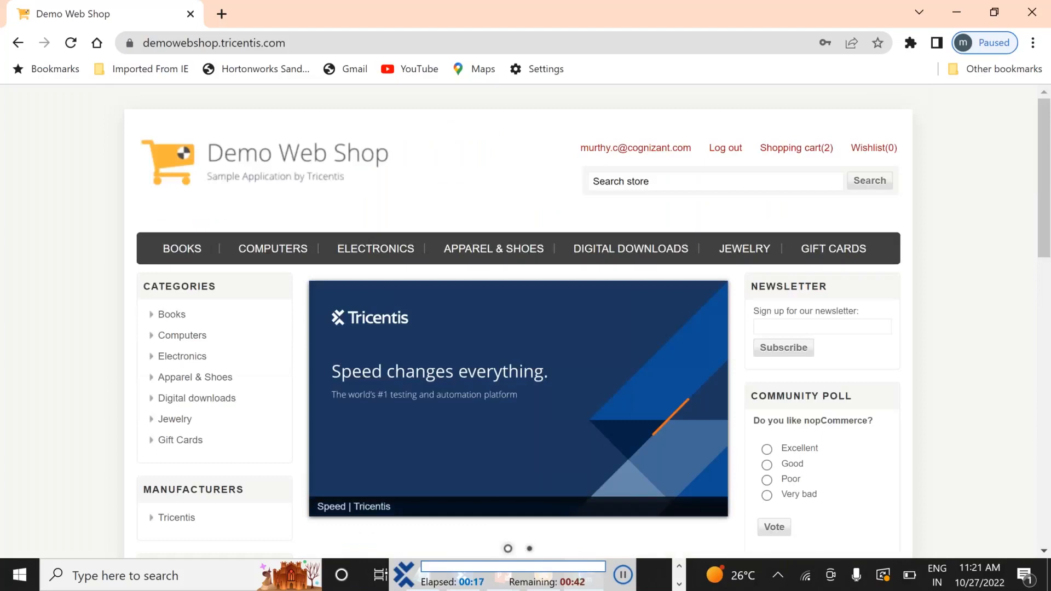
pyautogui.click(723, 149)
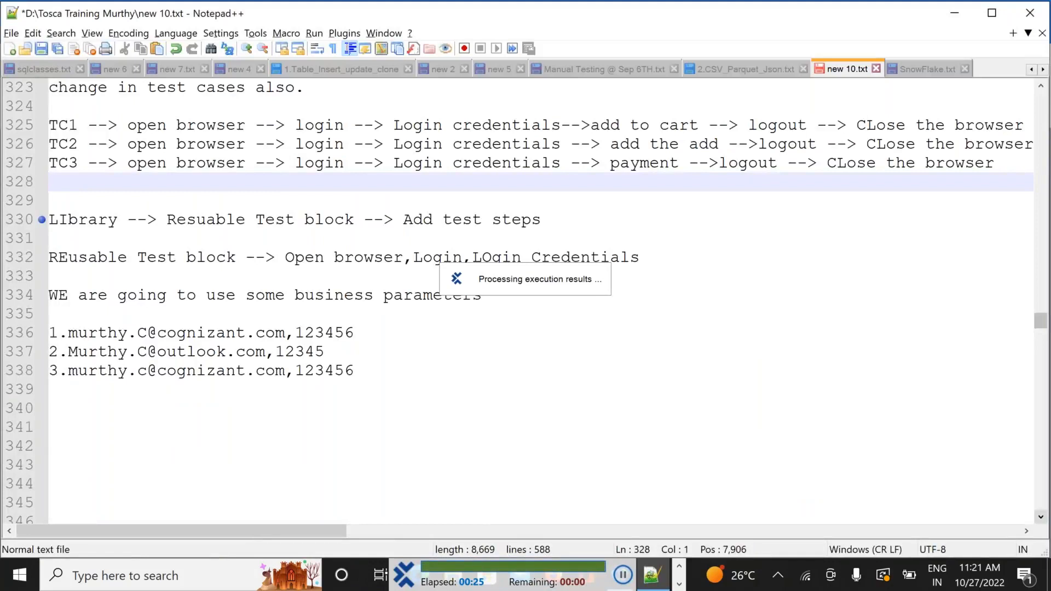
pyautogui.hotkey('alt', 'Tab')
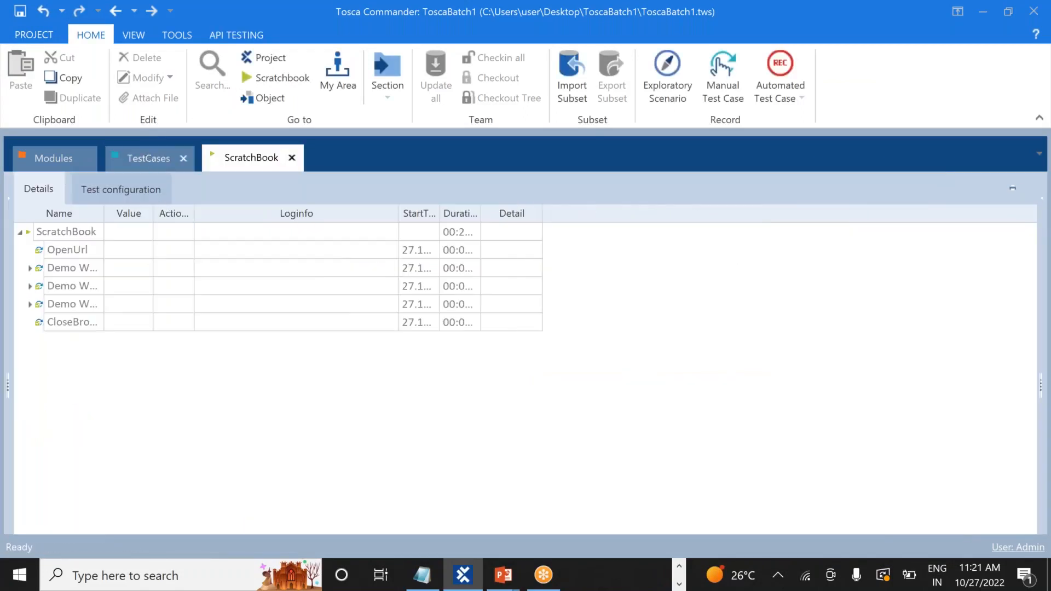
# Copy BasicTest1 and paste it into Business Parameters as BasicTest2
pyautogui.click(146, 158)
pyautogui.click(98, 436)
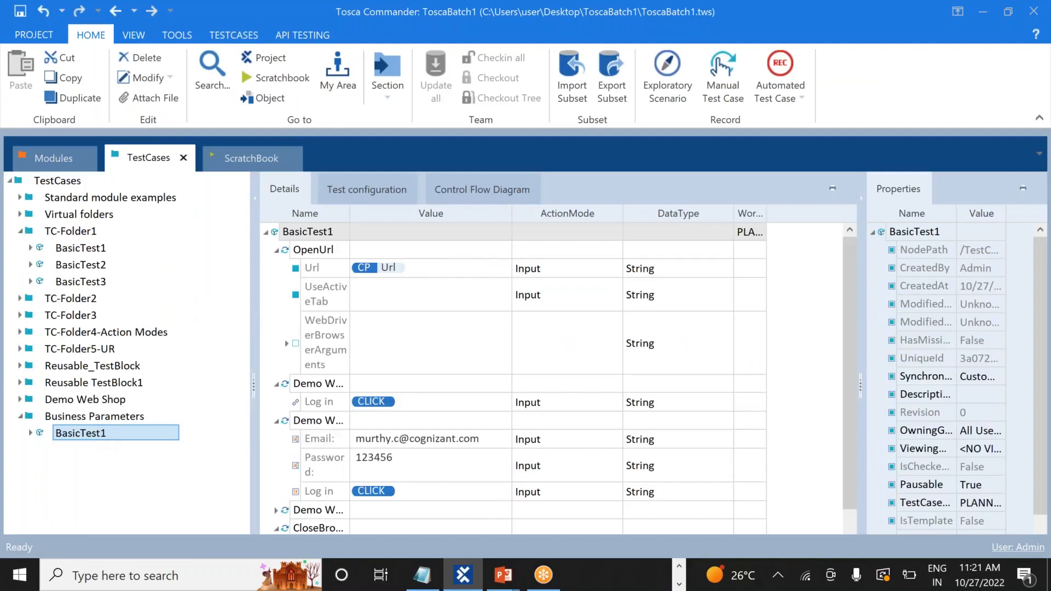
pyautogui.rightClick(97, 433)
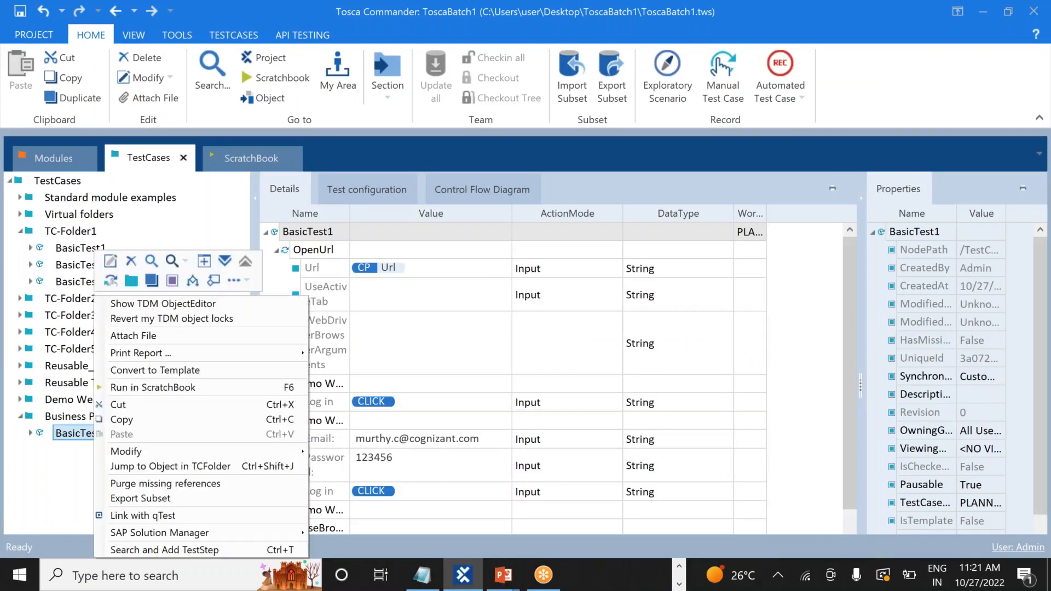
pyautogui.click(136, 419)
pyautogui.click(65, 418)
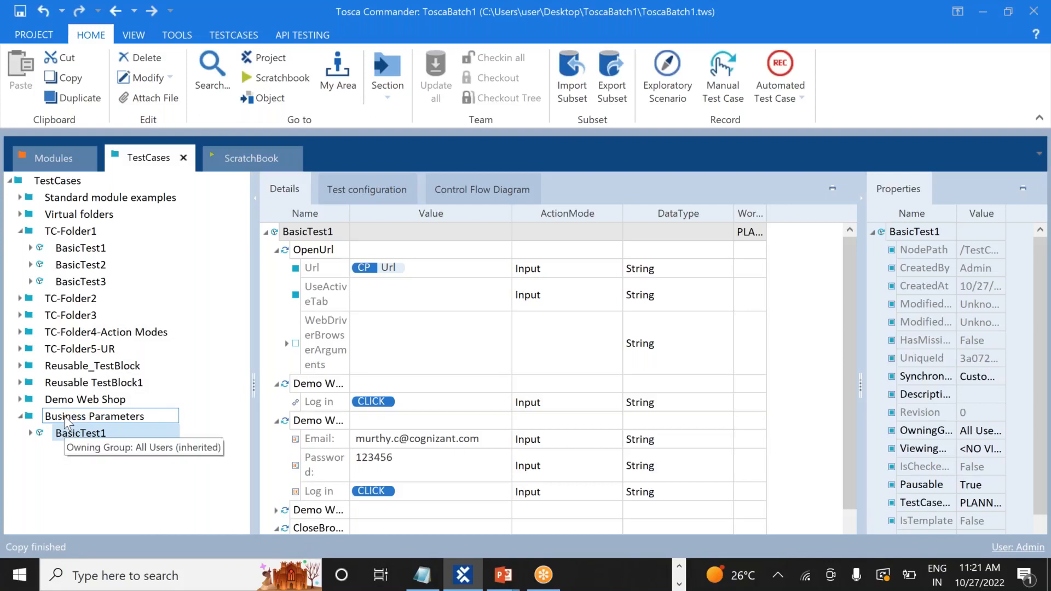
pyautogui.rightClick(64, 416)
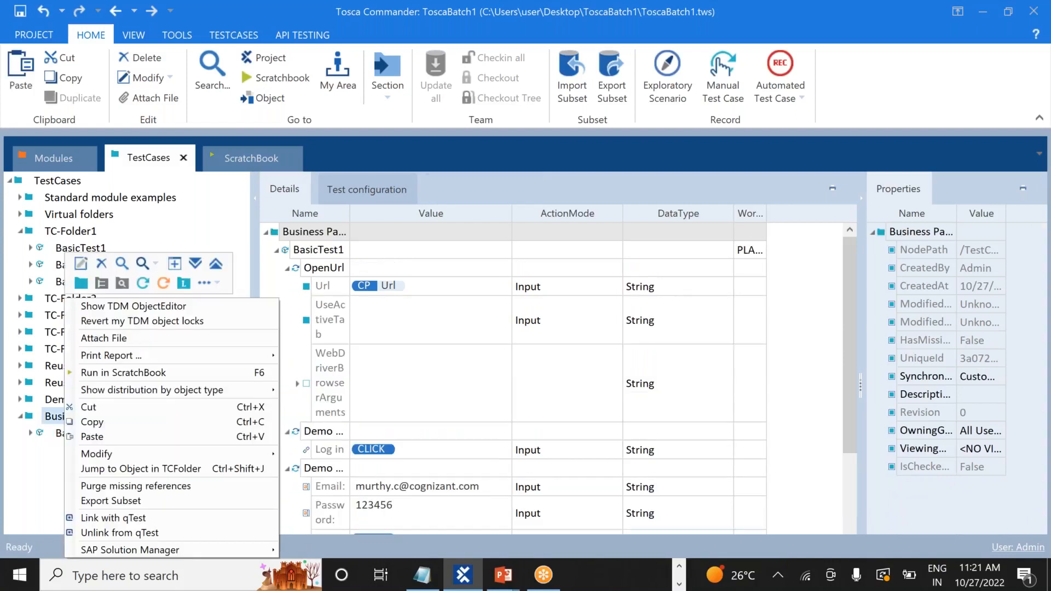
pyautogui.click(93, 436)
# Paste a second copy into Business Parameters, creating BasicTest3
pyautogui.click(64, 416)
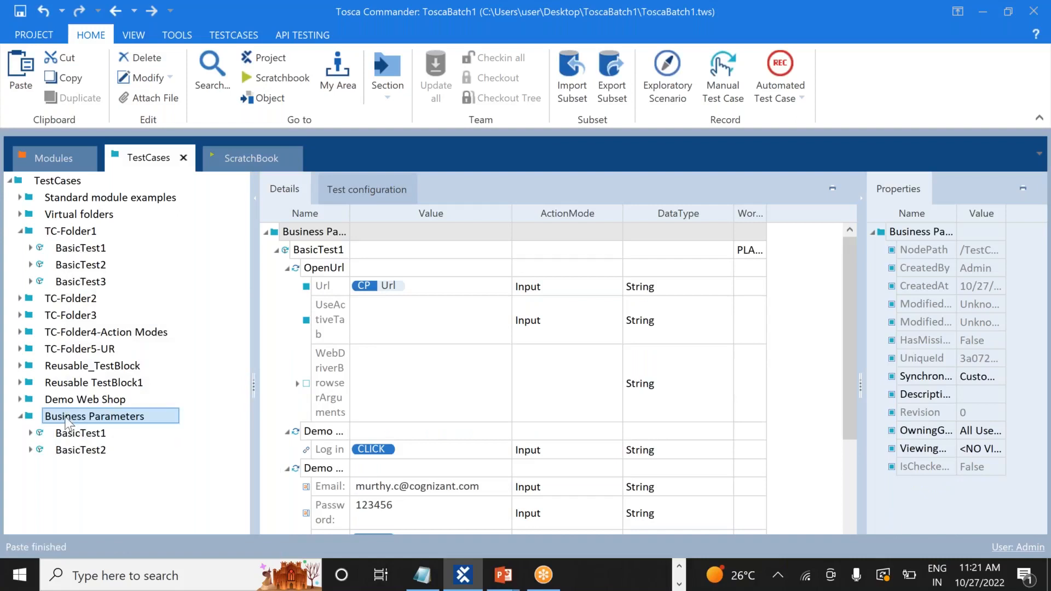
pyautogui.rightClick(65, 416)
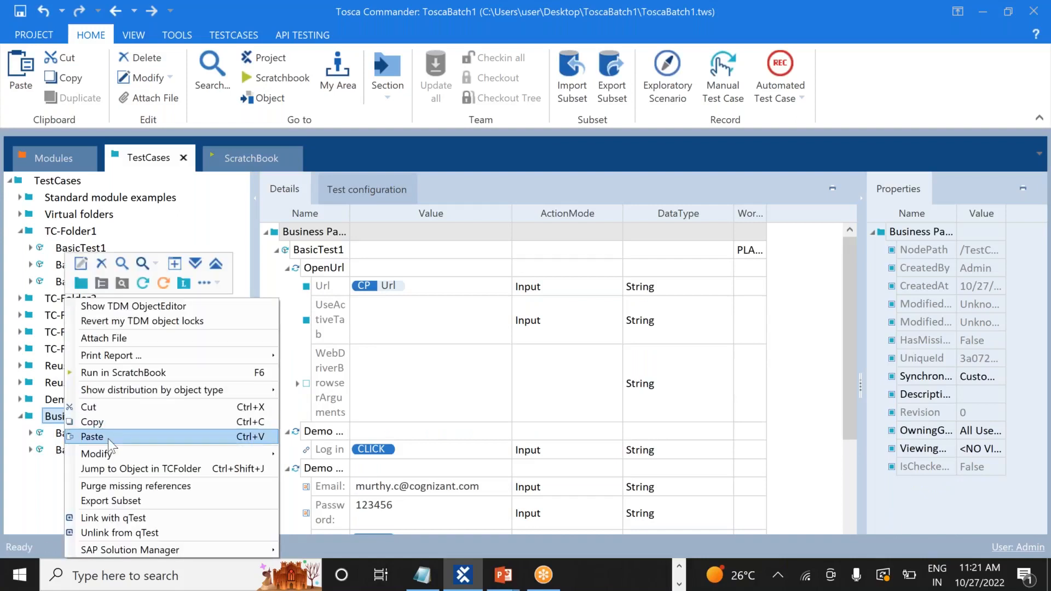
pyautogui.click(107, 437)
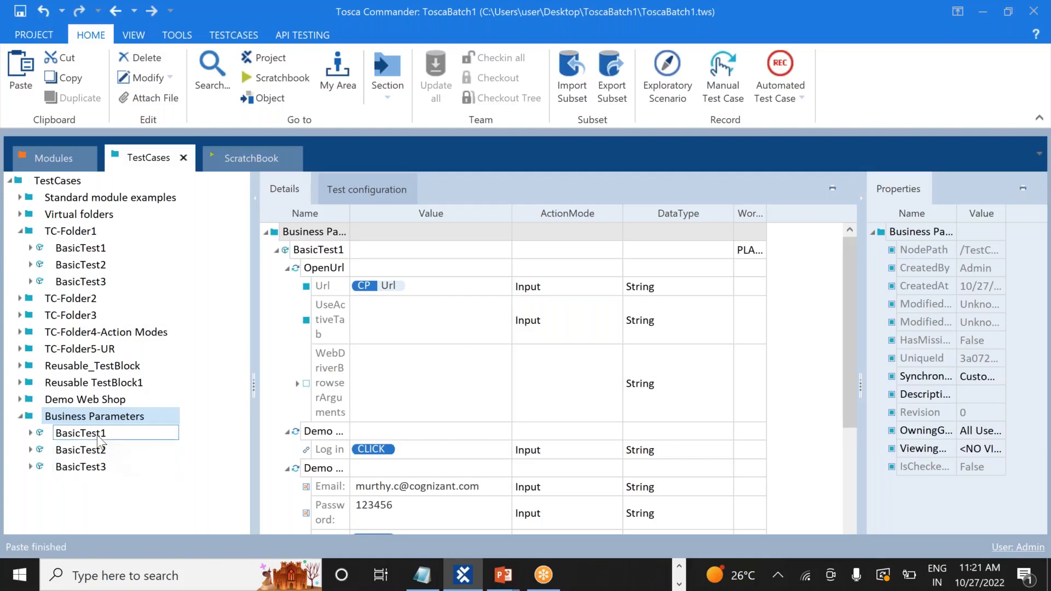
pyautogui.click(99, 437)
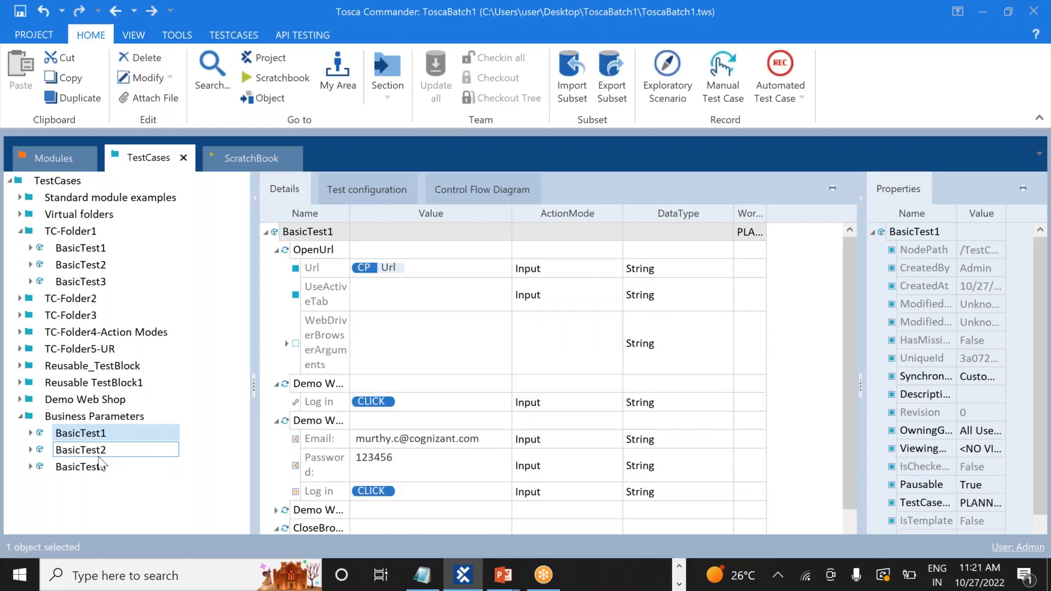
# Select BasicTest3 to show its five steps, check the Notepad++ notes, and come back
pyautogui.click(100, 465)
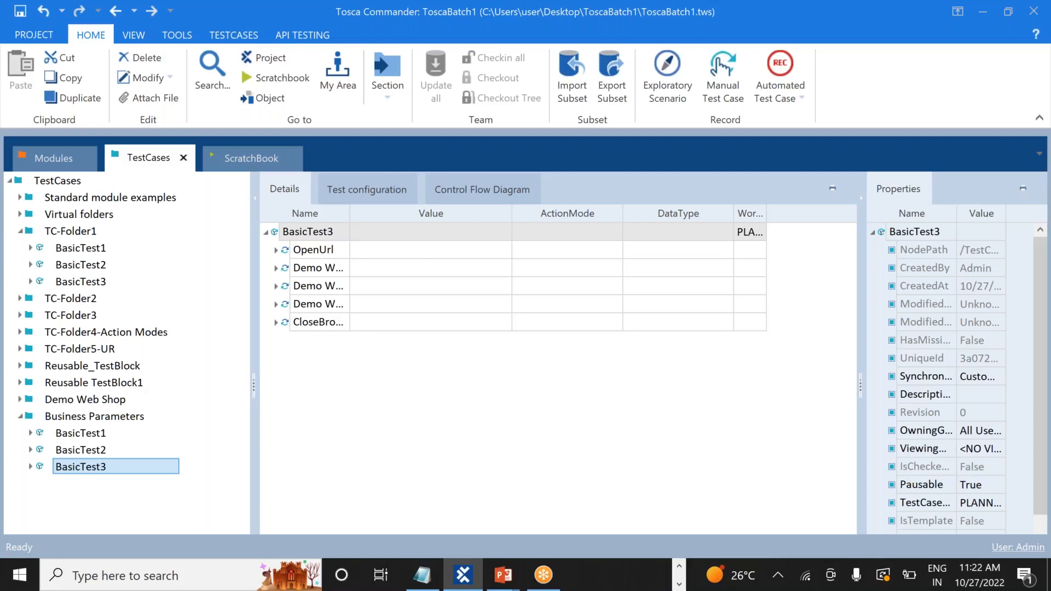
pyautogui.hotkey('alt', 'Tab')
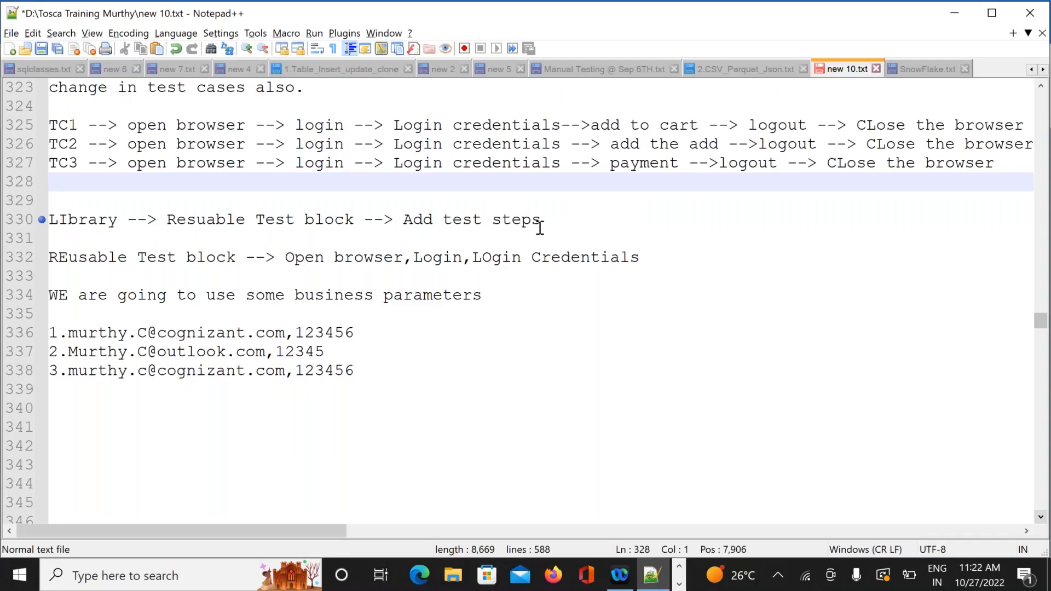
pyautogui.hotkey('alt', 'Tab')
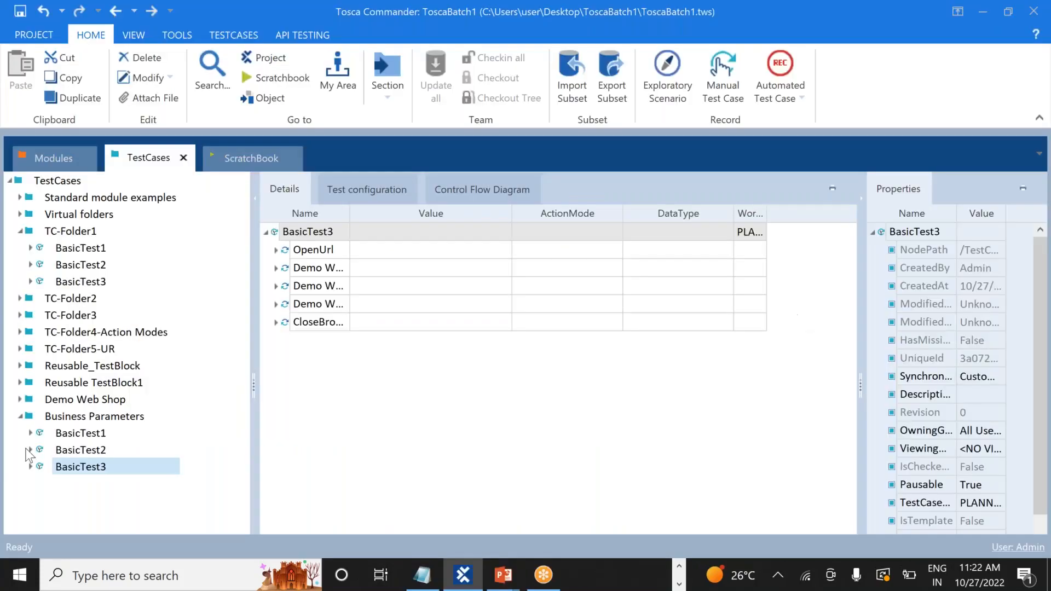
# Create a TestCase Library named Library under Business Parameters
pyautogui.rightClick(77, 422)
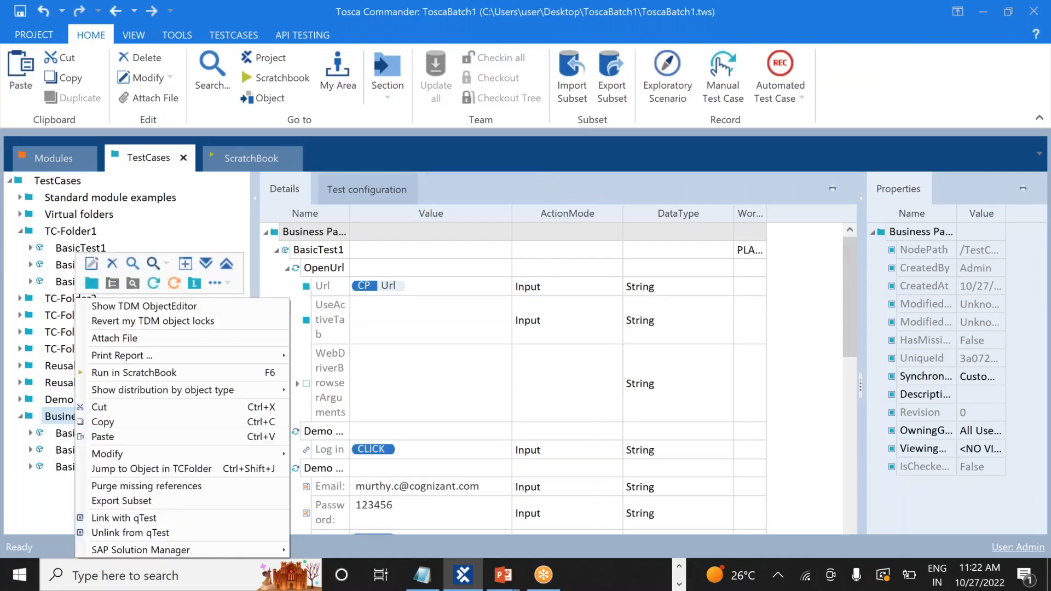
pyautogui.click(194, 283)
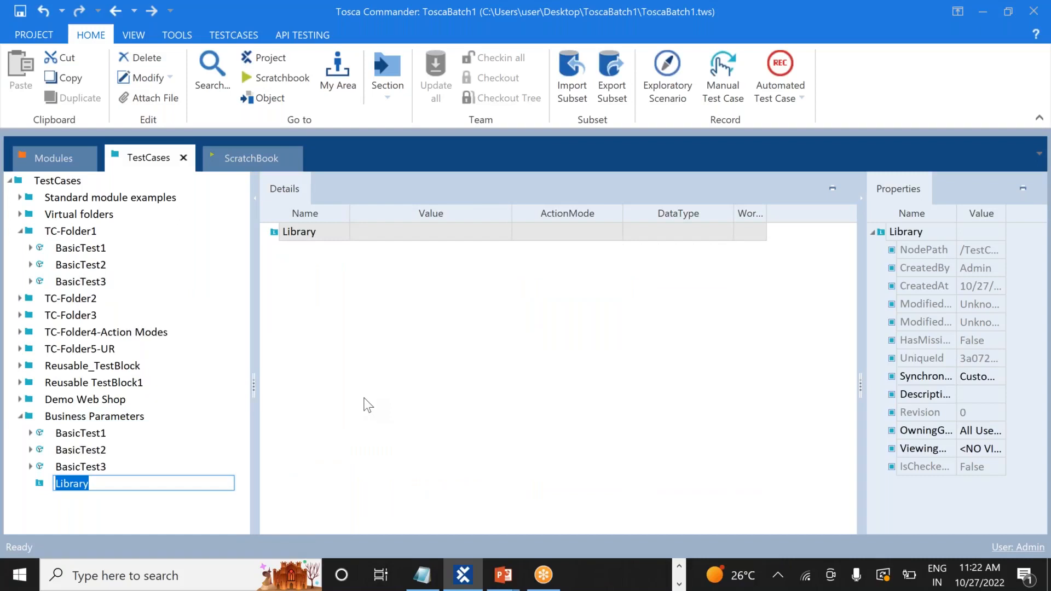
pyautogui.press('Return')
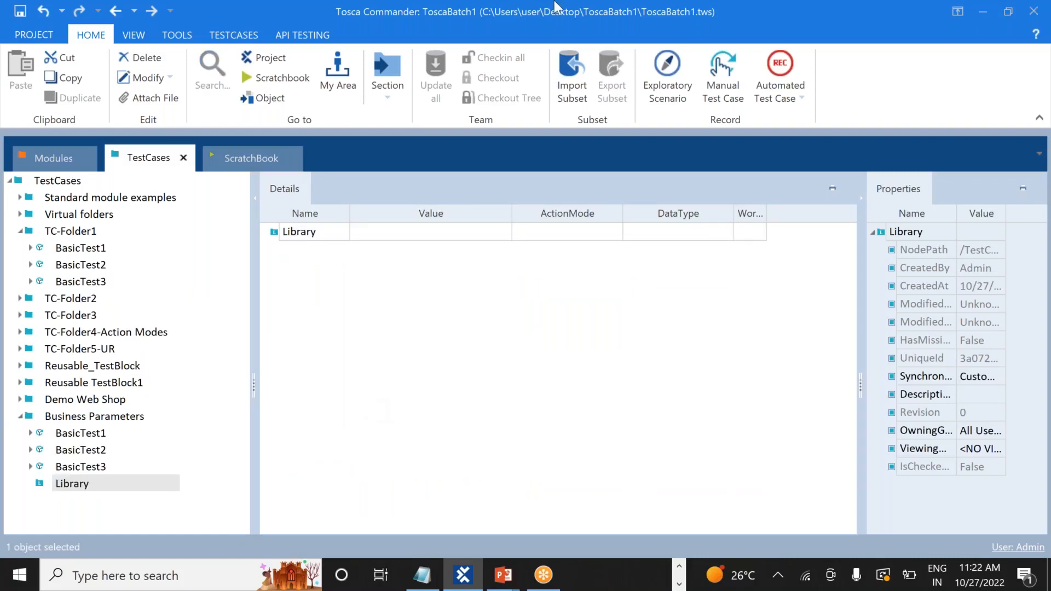
# Switch over to the planning notes in Notepad++
pyautogui.click(765, 24)
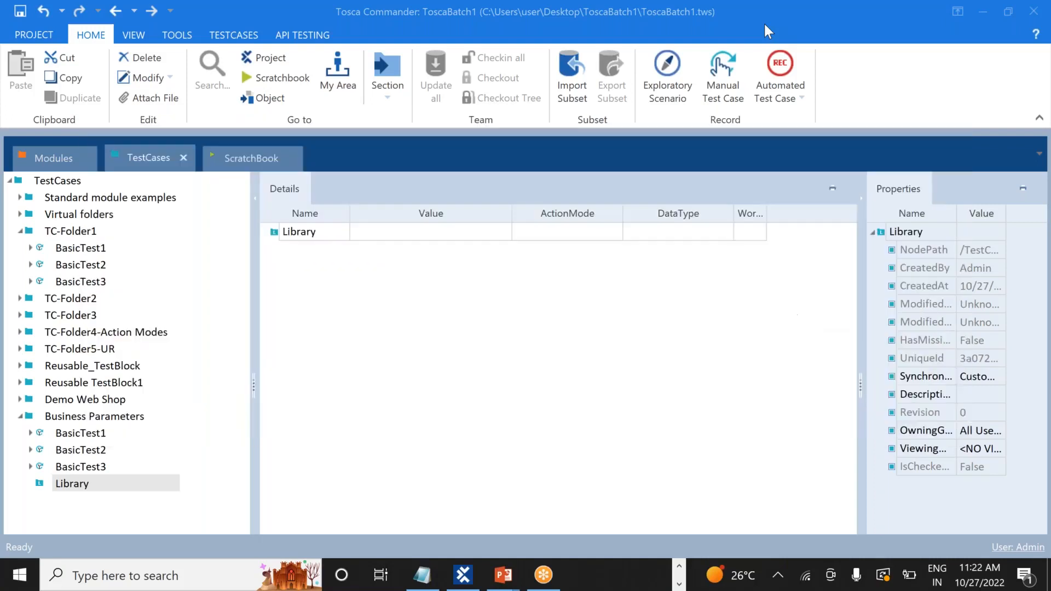
pyautogui.click(764, 24)
pyautogui.hotkey('alt', 'Tab')
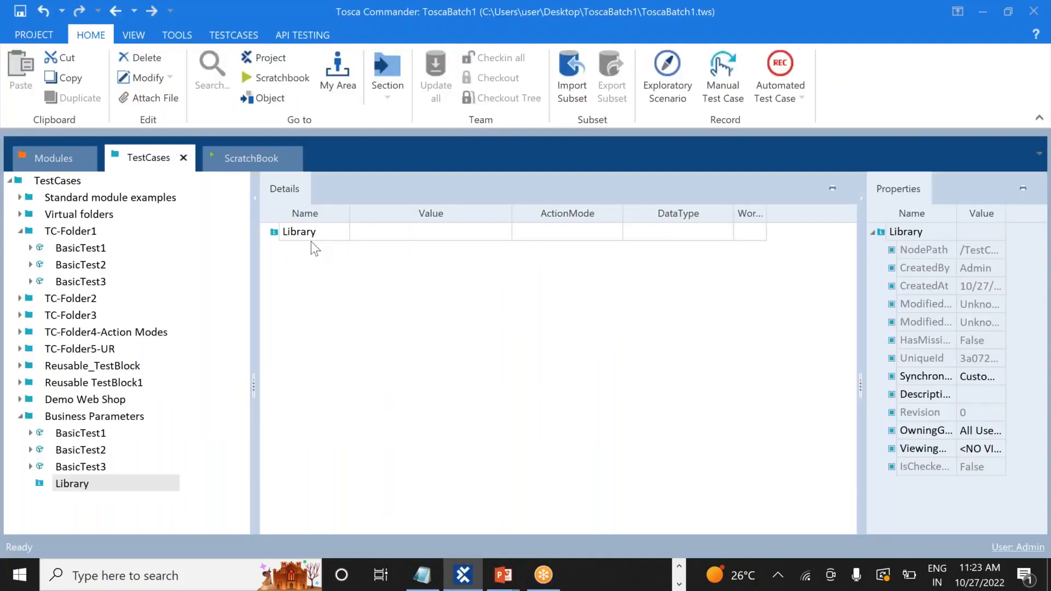
# Add a new reusable test step block to the Library under Business Parameters
pyautogui.click(82, 482)
pyautogui.rightClick(80, 481)
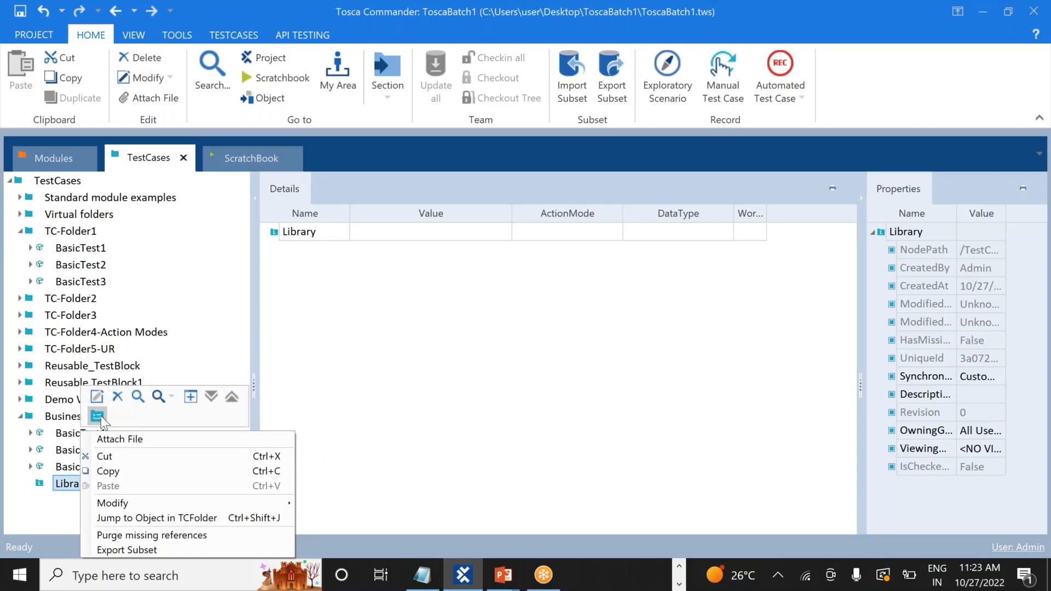
pyautogui.click(100, 416)
pyautogui.click(101, 416)
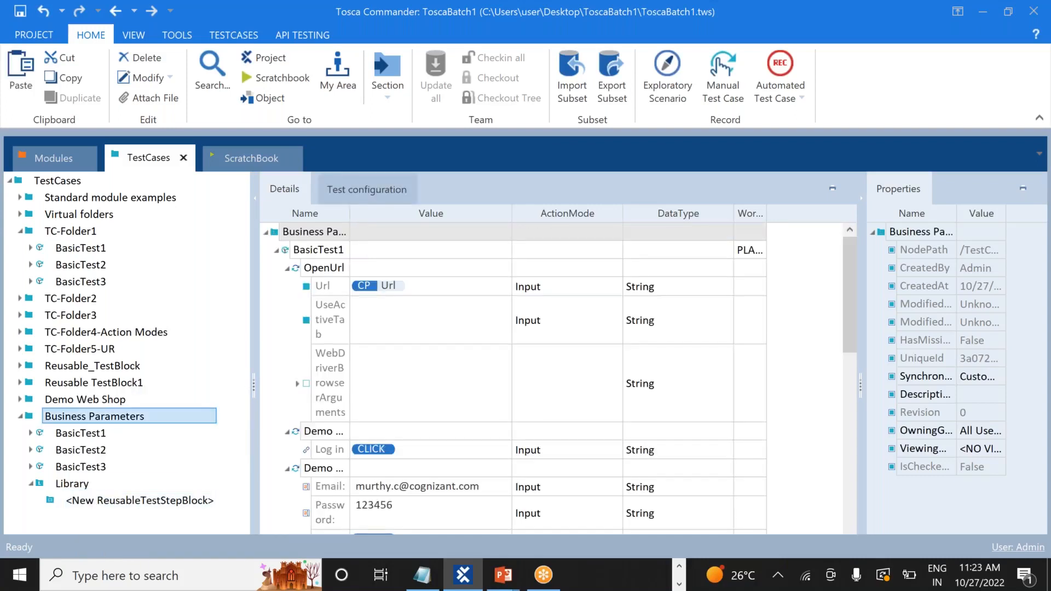
# Rename the new reusable test step block to 'Login'
pyautogui.click(153, 501)
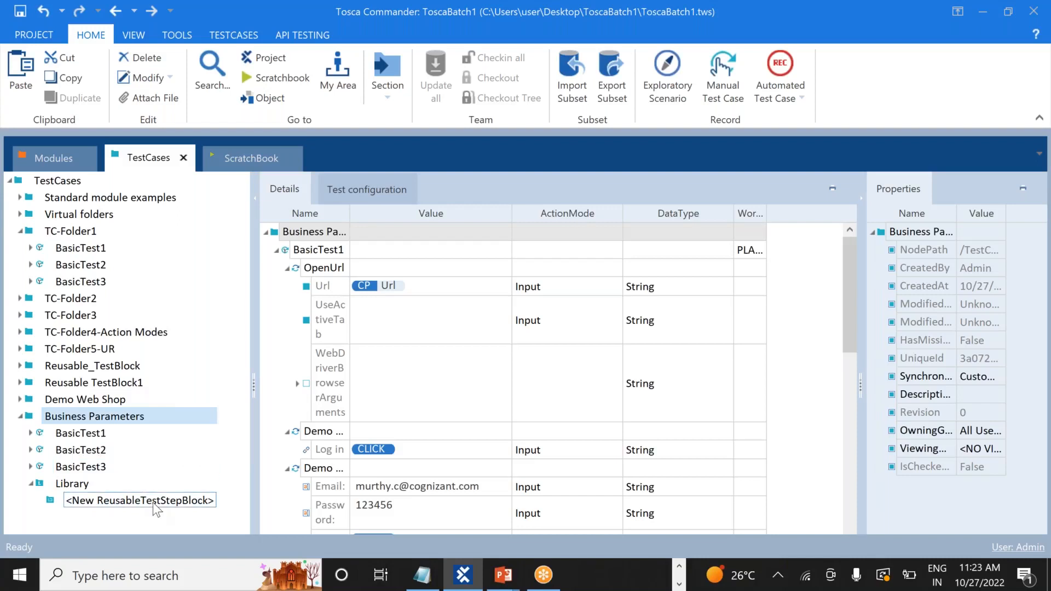
pyautogui.doubleClick(211, 501)
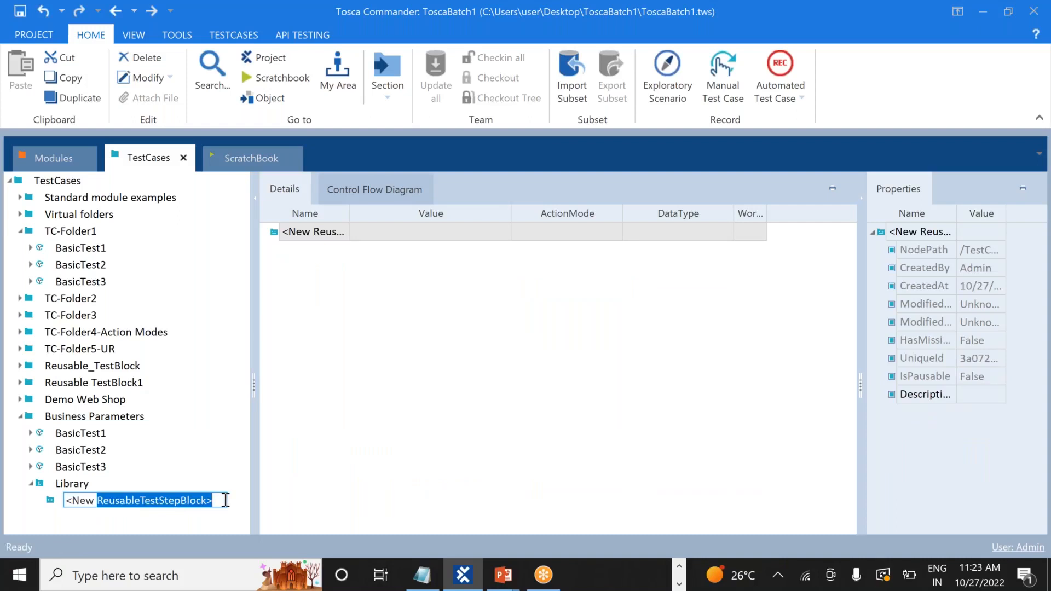
pyautogui.press('BackSpace')
pyautogui.press('BackSpace')
pyautogui.press('BackSpace')
pyautogui.press('BackSpace')
pyautogui.press('BackSpace')
pyautogui.press('BackSpace')
pyautogui.write('Login')
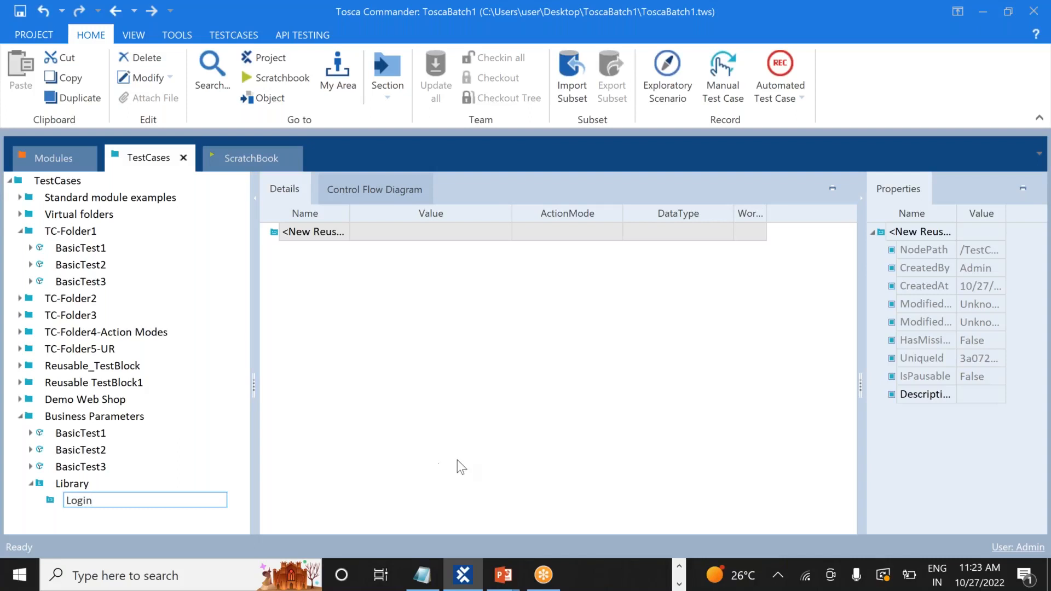
pyautogui.press('Return')
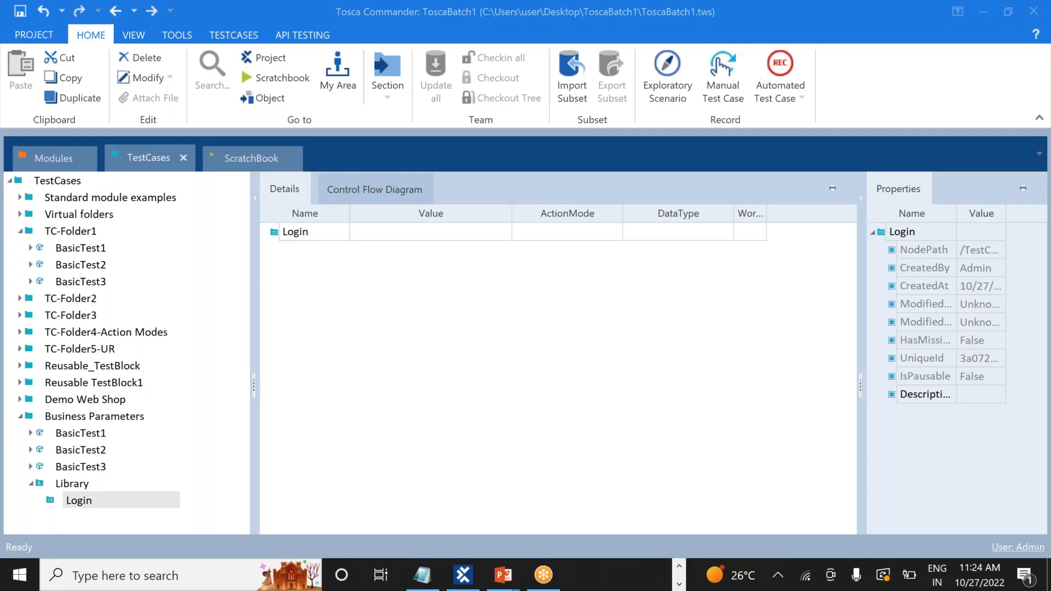
# Expand BasicTest1 and compare its steps with the TC1 login and add-to-cart steps in Notepad++
pyautogui.click(30, 432)
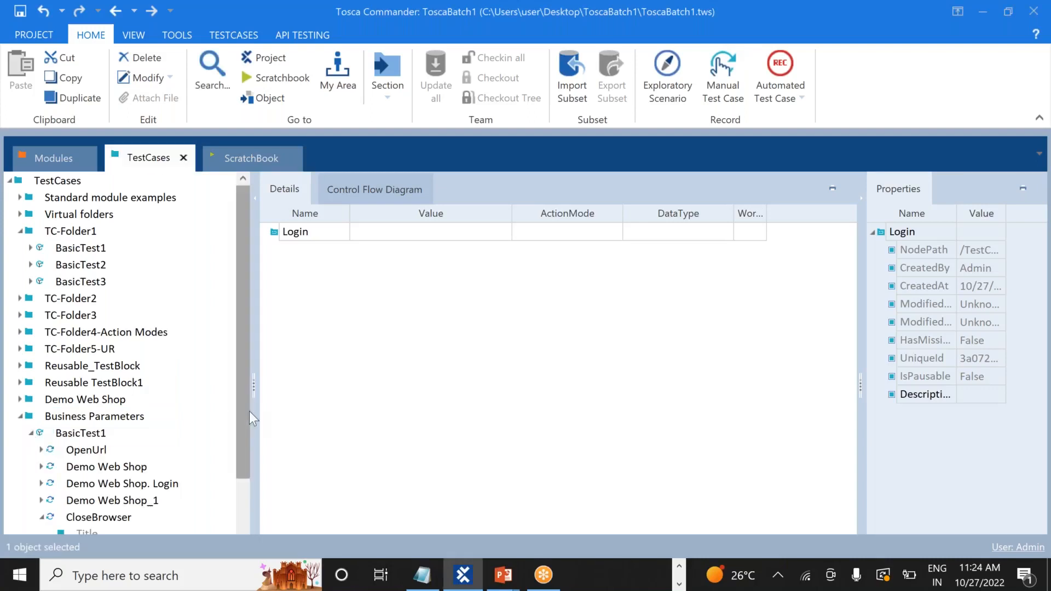
pyautogui.moveTo(242, 421); pyautogui.dragTo(239, 485)
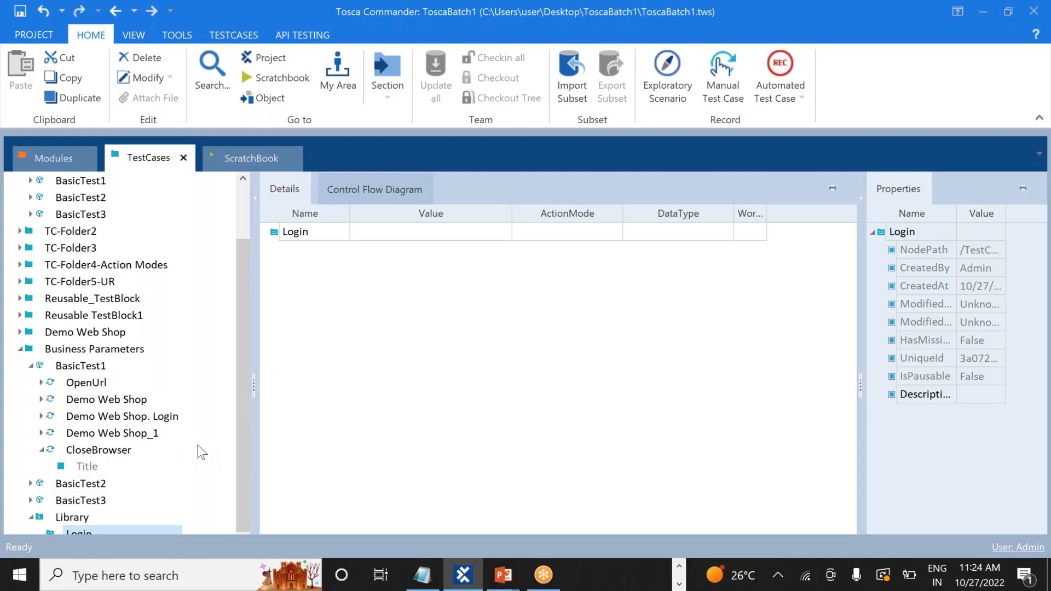
pyautogui.hotkey('alt', 'Tab')
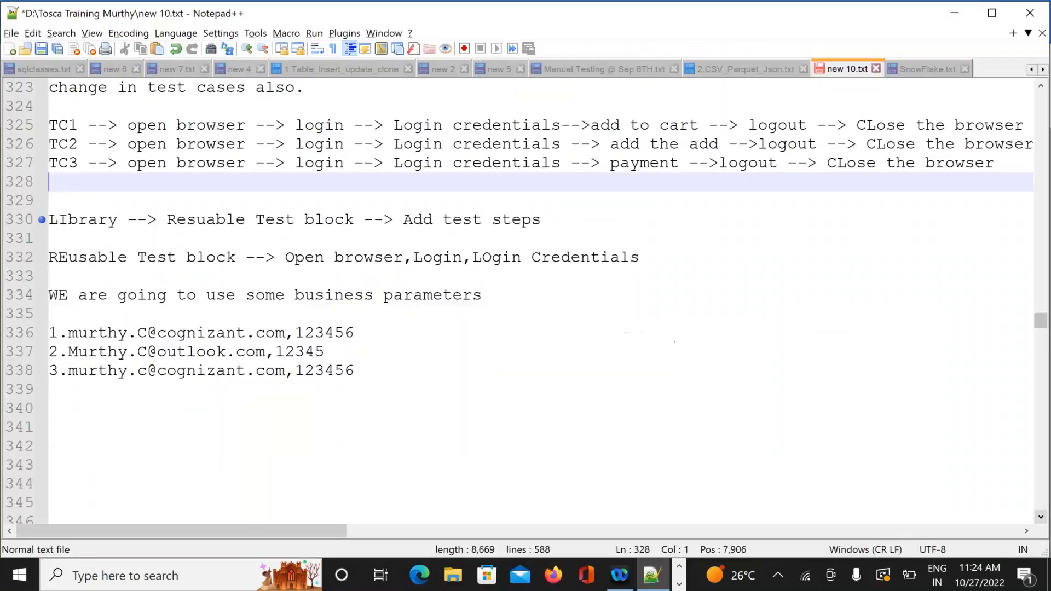
pyautogui.moveTo(562, 125); pyautogui.dragTo(128, 126)
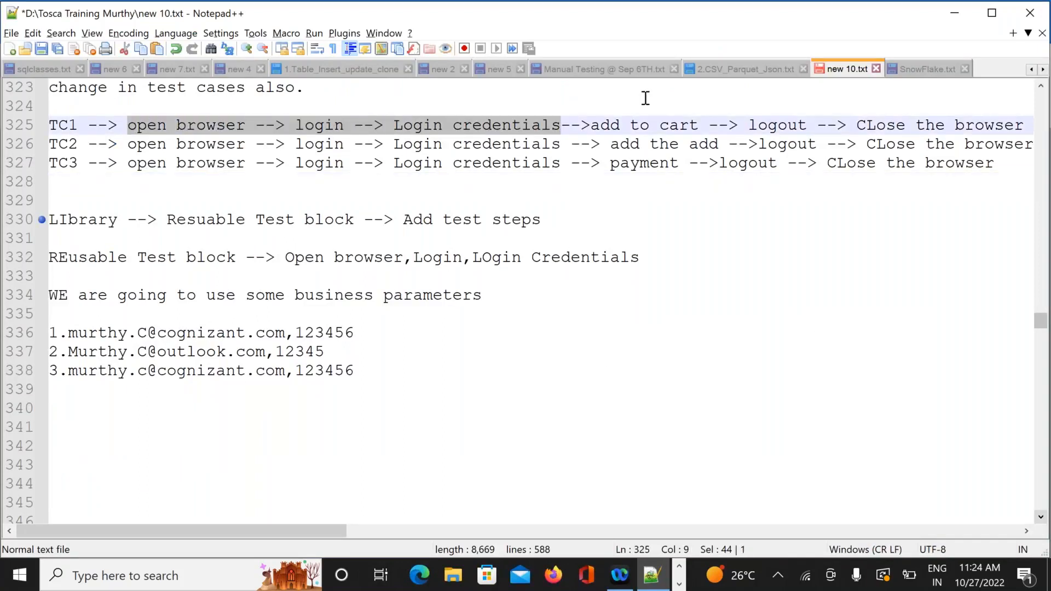
pyautogui.click(594, 126)
pyautogui.moveTo(601, 129); pyautogui.dragTo(701, 127)
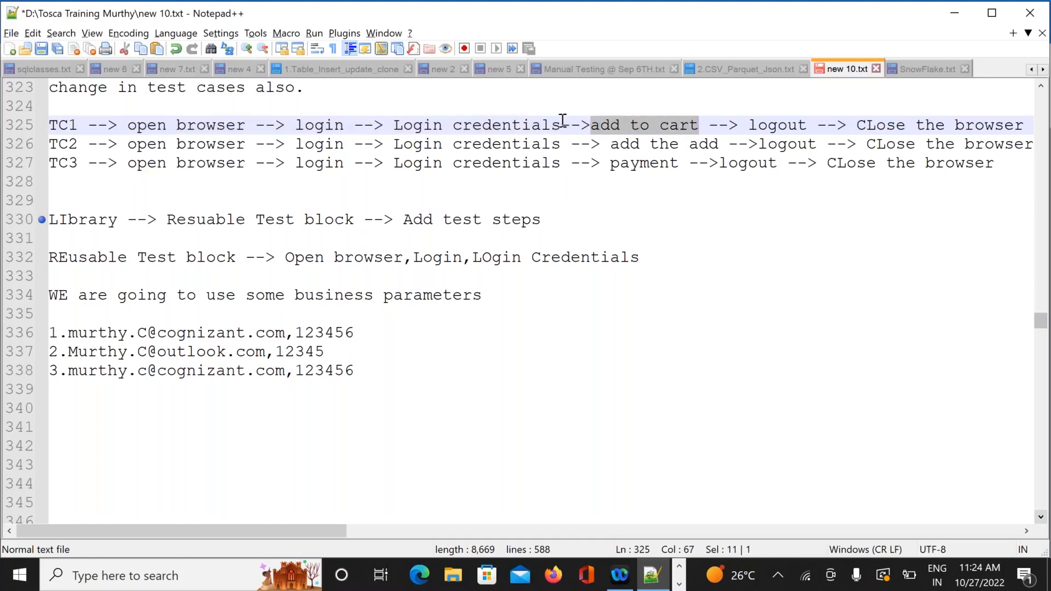
pyautogui.moveTo(561, 125); pyautogui.dragTo(127, 126)
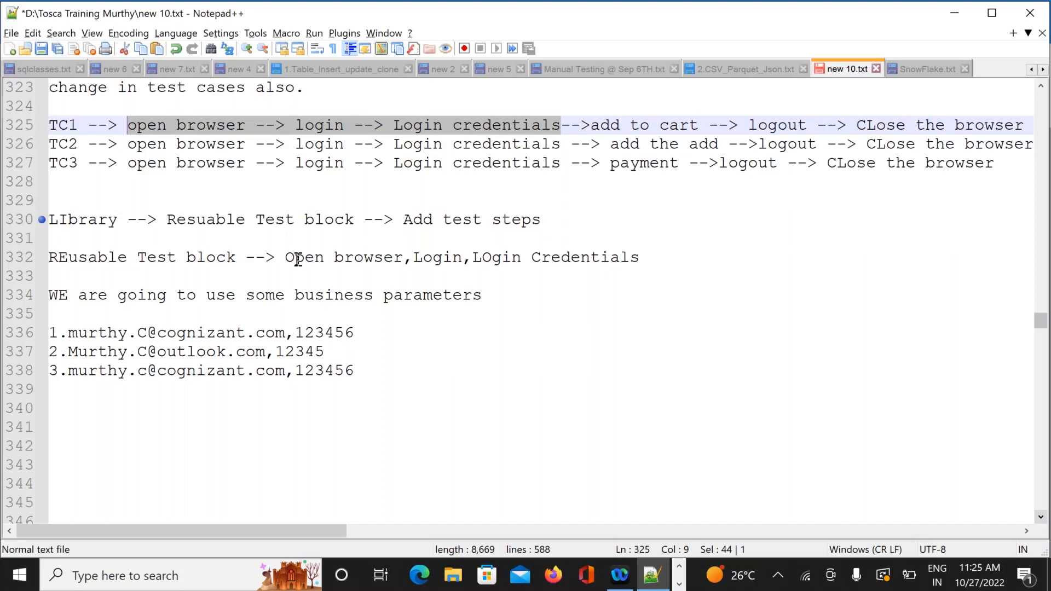
pyautogui.hotkey('alt', 'Tab')
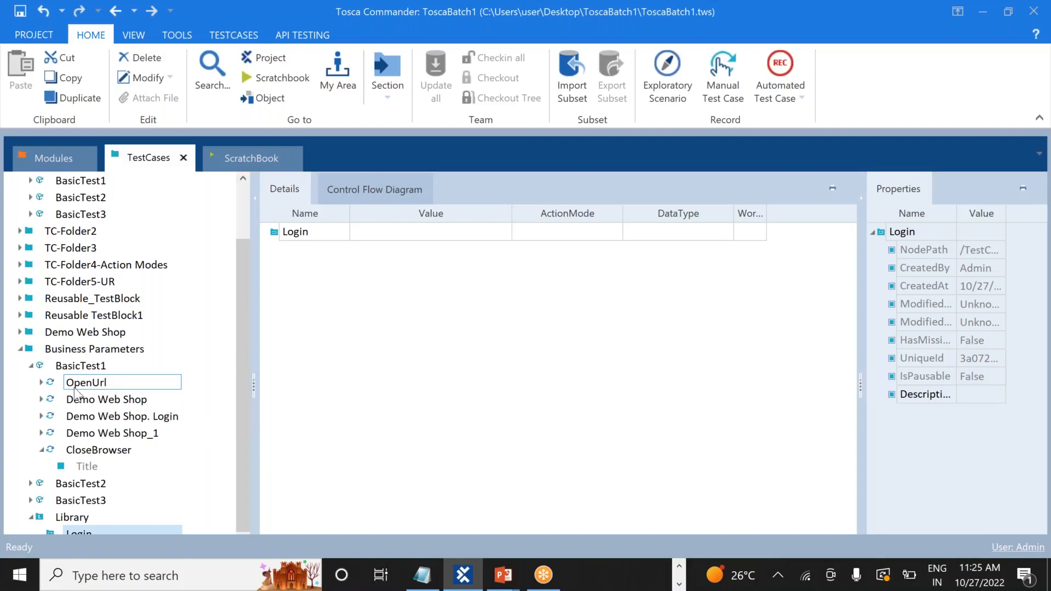
# Move the Library folder, with its Login block, above BasicTest1 in Business Parameters
pyautogui.click(31, 366)
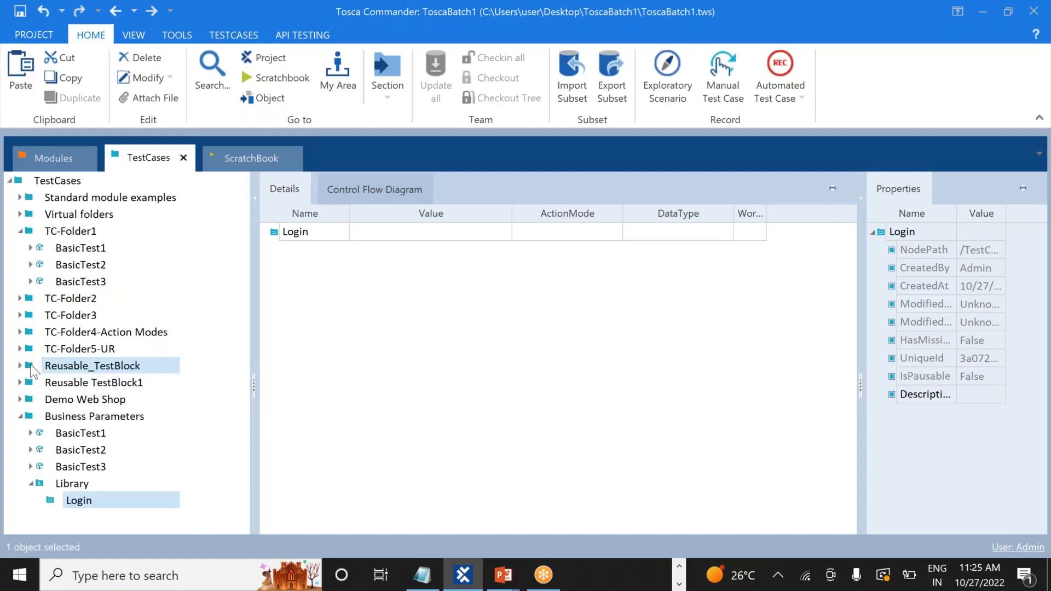
pyautogui.click(74, 484)
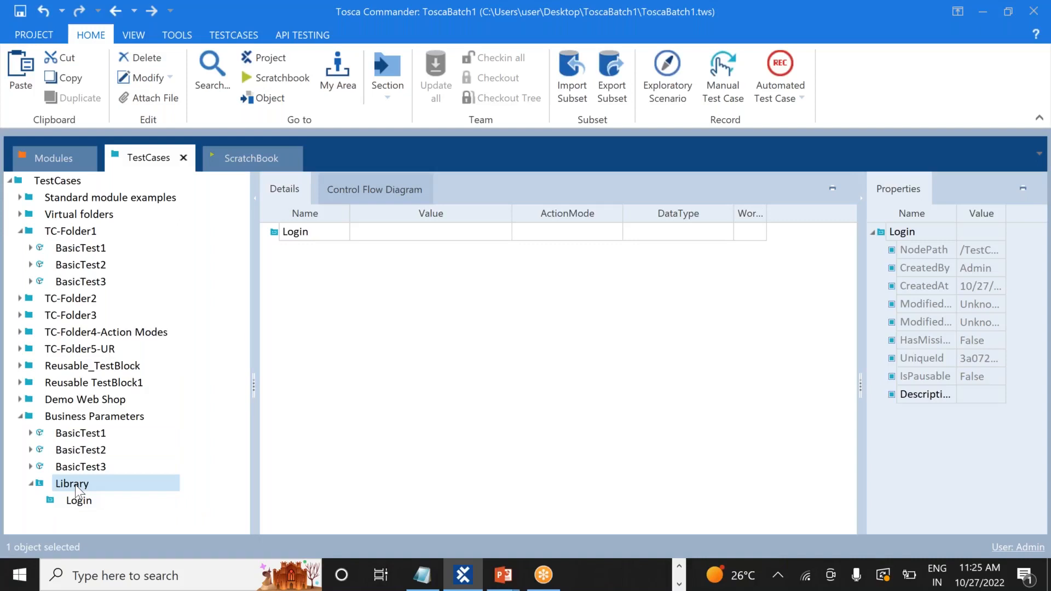
pyautogui.moveTo(74, 484); pyautogui.dragTo(48, 419)
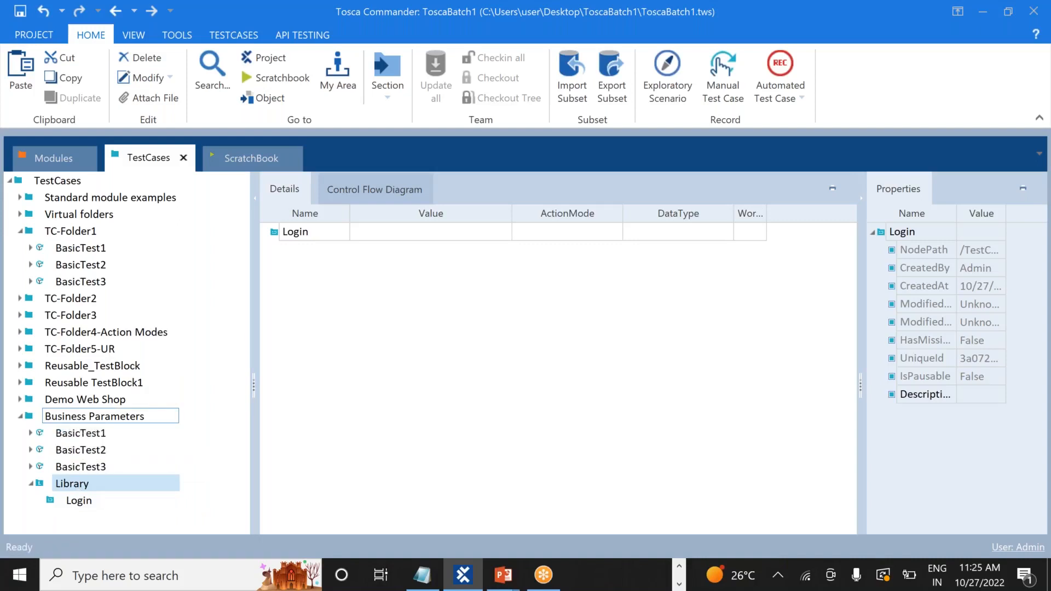
pyautogui.moveTo(70, 485); pyautogui.dragTo(38, 429)
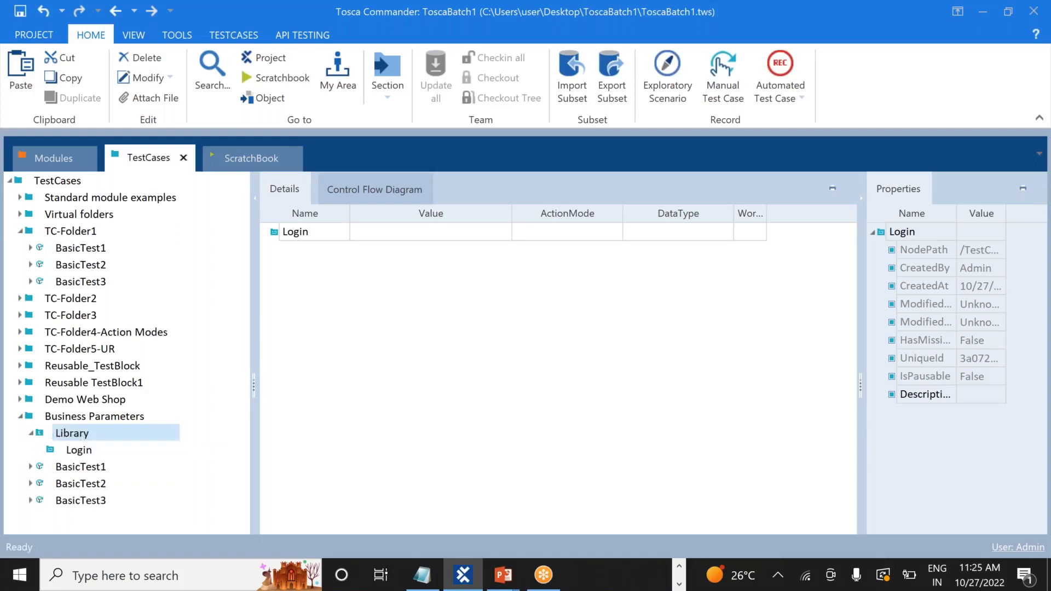
pyautogui.click(80, 433)
pyautogui.click(82, 450)
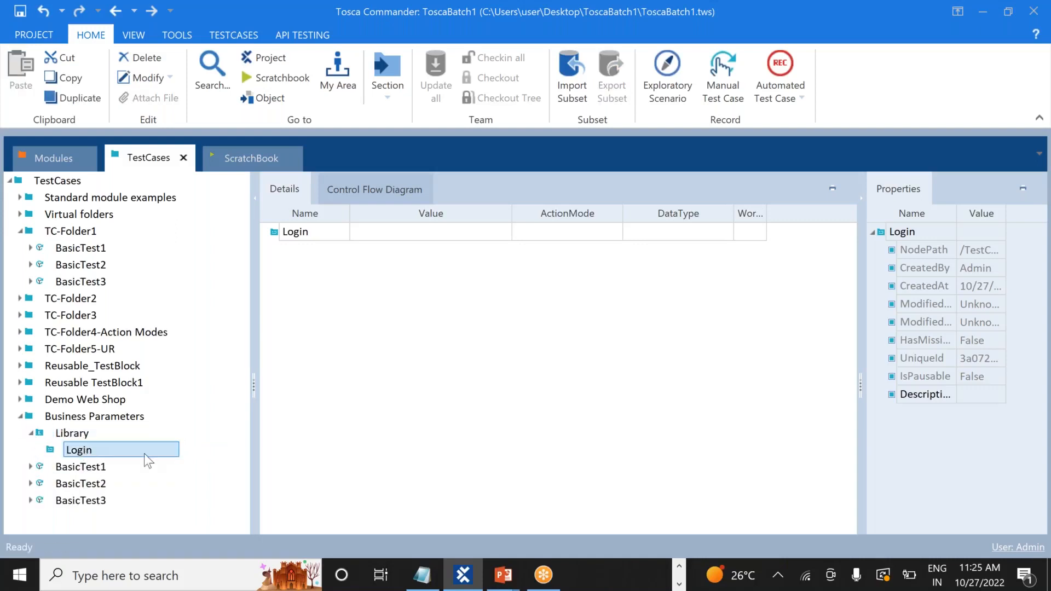
pyautogui.click(30, 467)
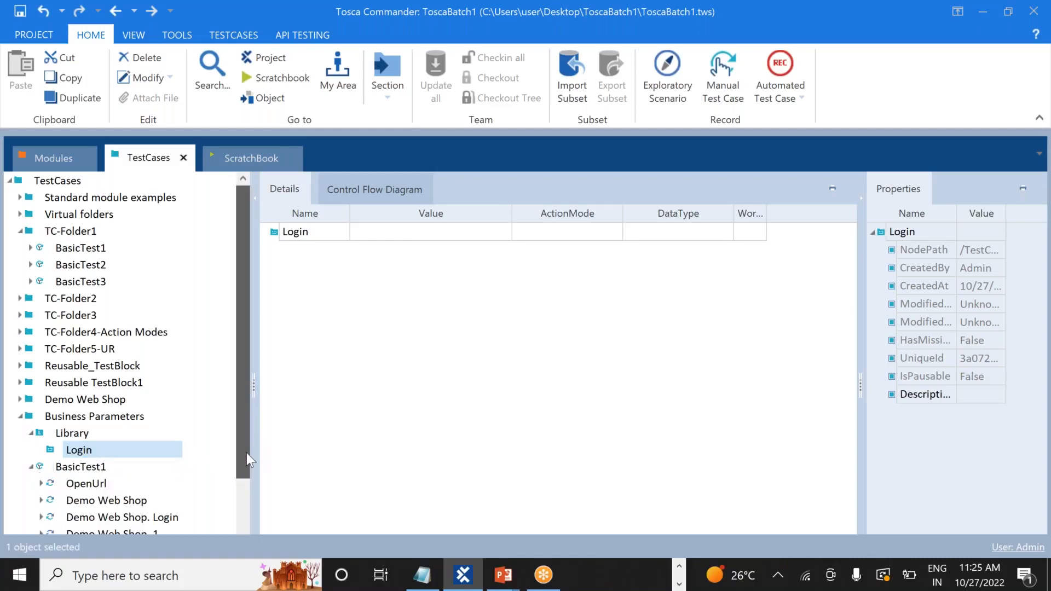
# Move OpenUrl, Demo Web Shop and Demo Web Shop. Login from BasicTest1 into the Login block
pyautogui.moveTo(247, 432); pyautogui.dragTo(246, 478)
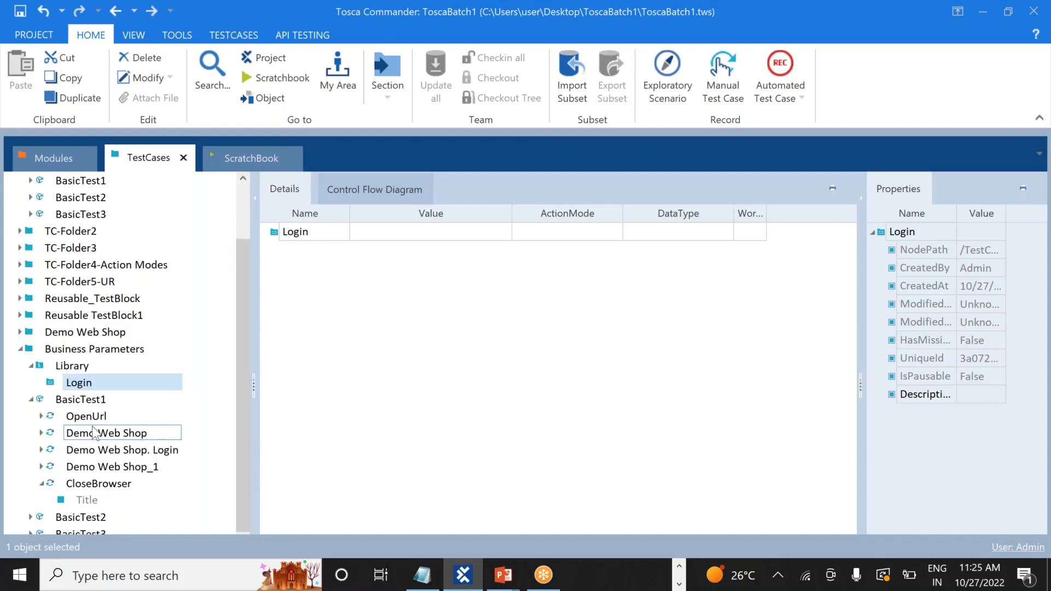
pyautogui.moveTo(83, 416); pyautogui.dragTo(306, 274)
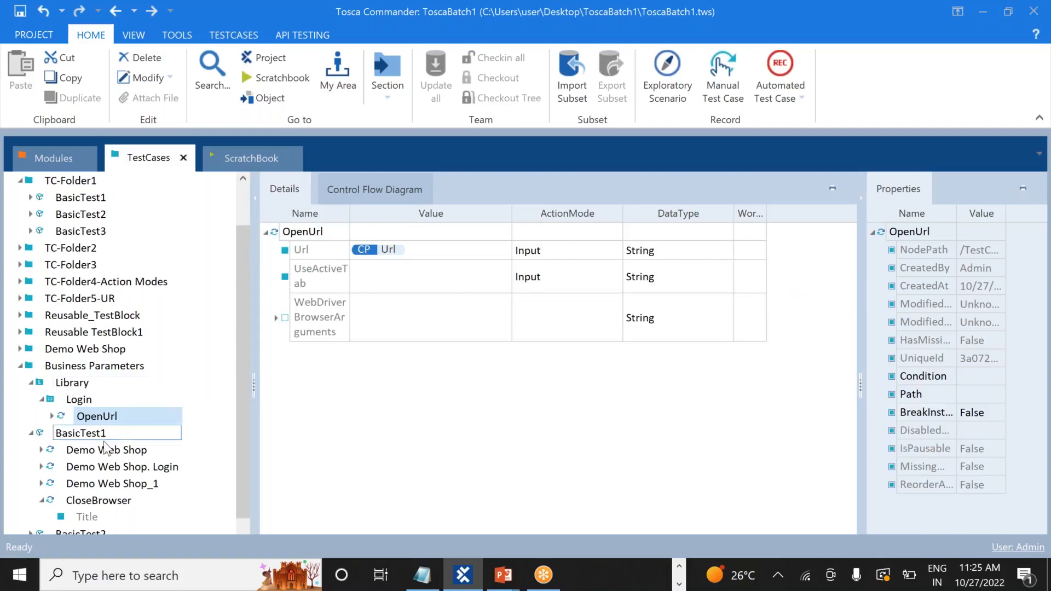
pyautogui.moveTo(100, 454); pyautogui.dragTo(313, 397)
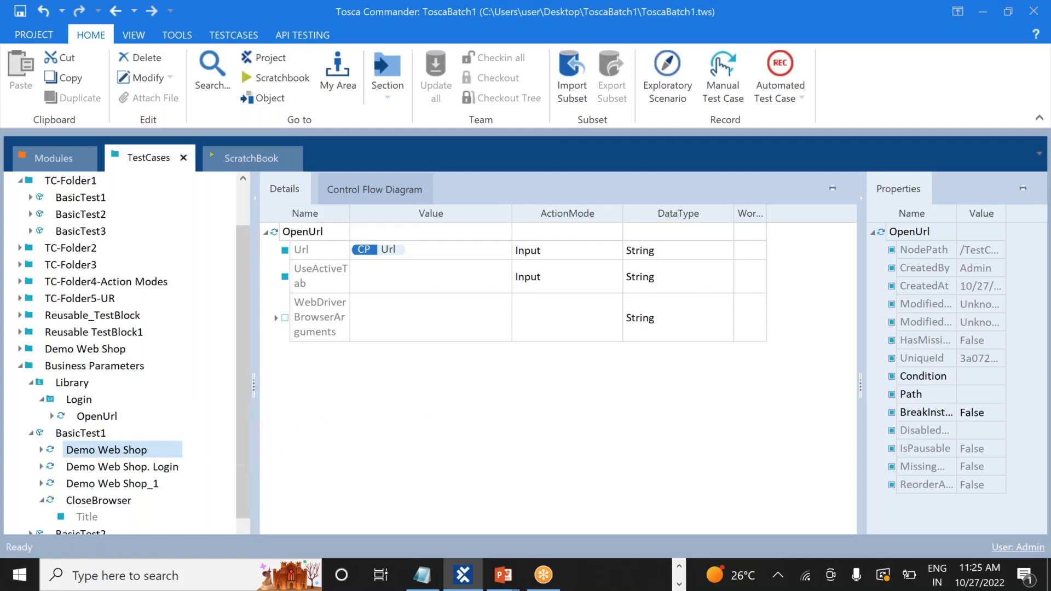
pyautogui.click(99, 450)
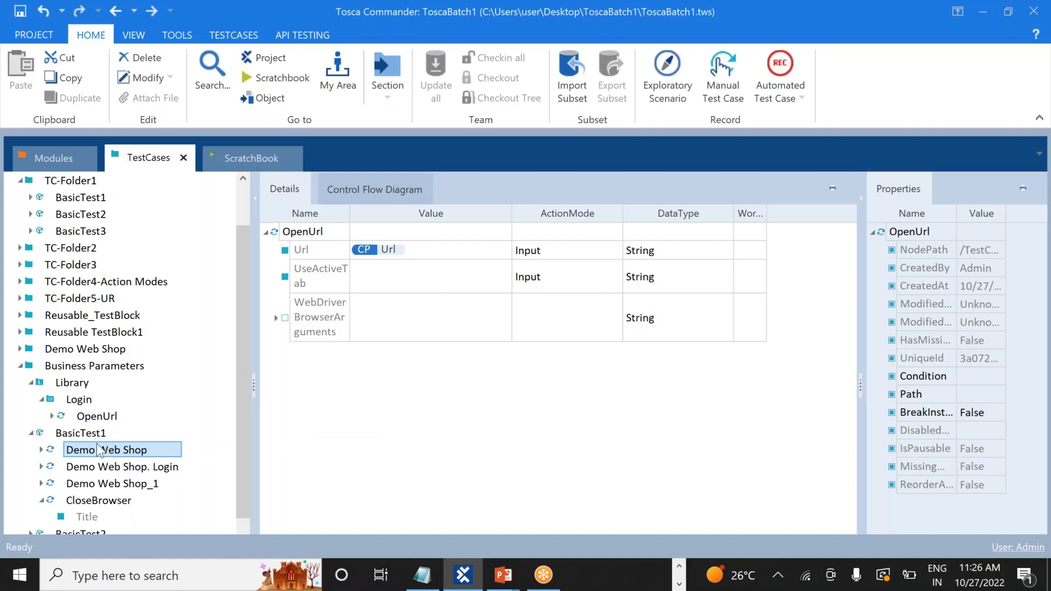
pyautogui.click(78, 400)
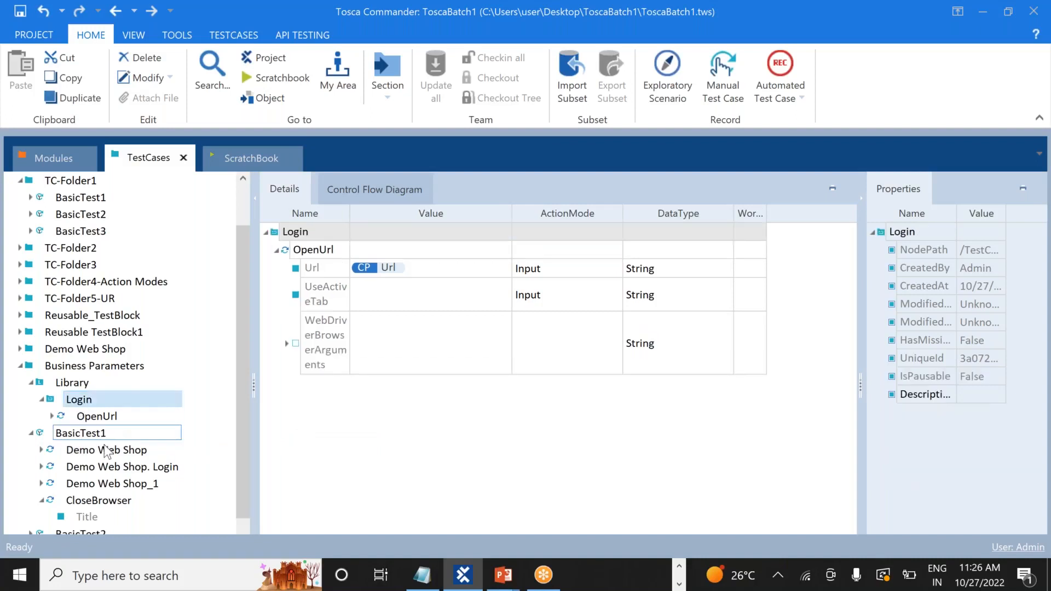
pyautogui.moveTo(93, 459); pyautogui.dragTo(345, 439)
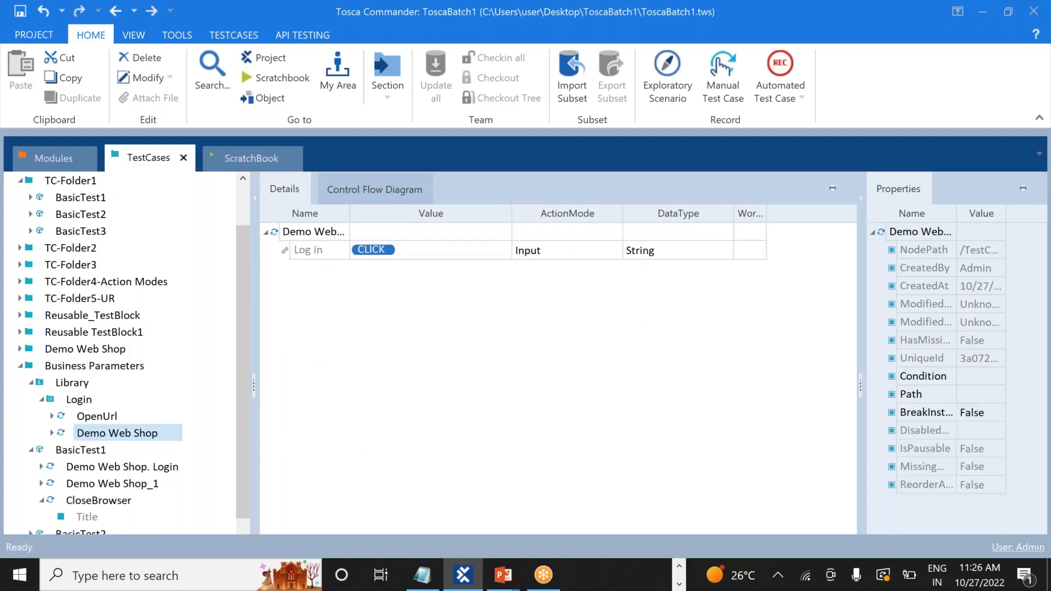
pyautogui.click(82, 402)
pyautogui.click(117, 467)
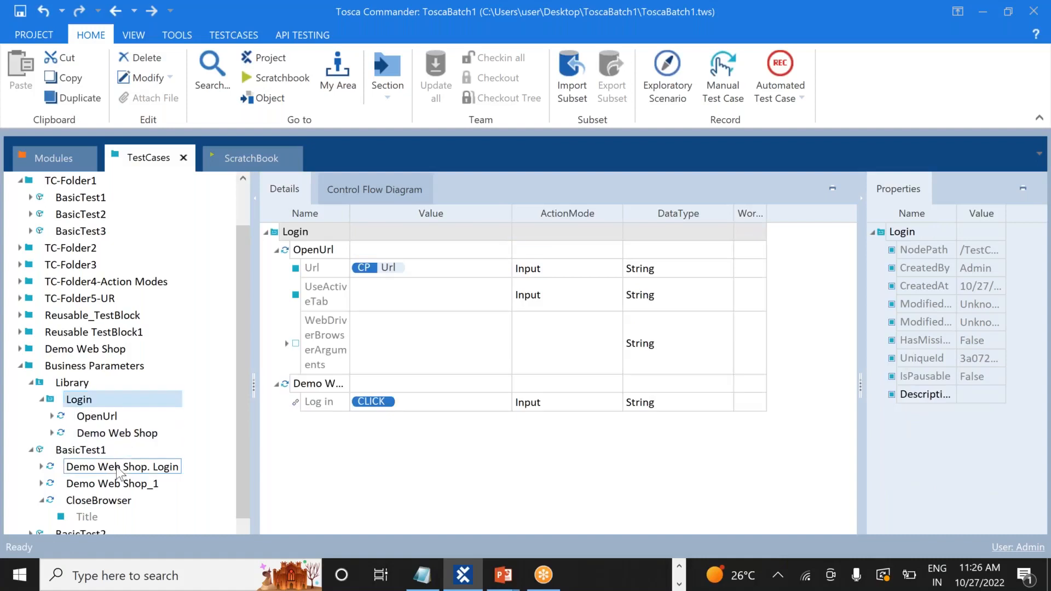
pyautogui.click(116, 468)
pyautogui.moveTo(116, 467); pyautogui.dragTo(323, 460)
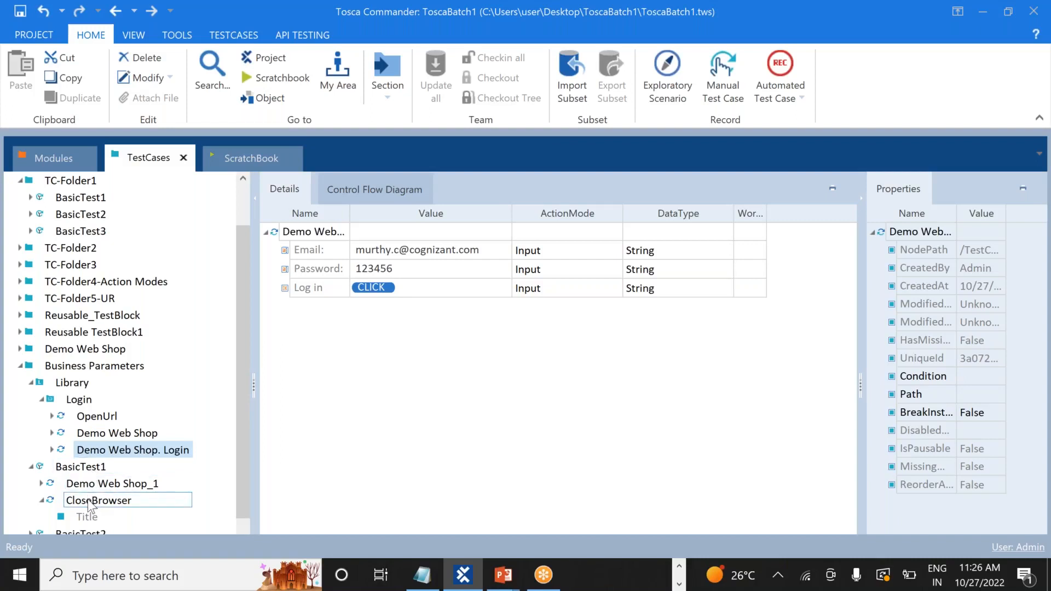
# Check the OpenUrl, Demo Web Shop and login email/password details inside the Login block
pyautogui.click(107, 419)
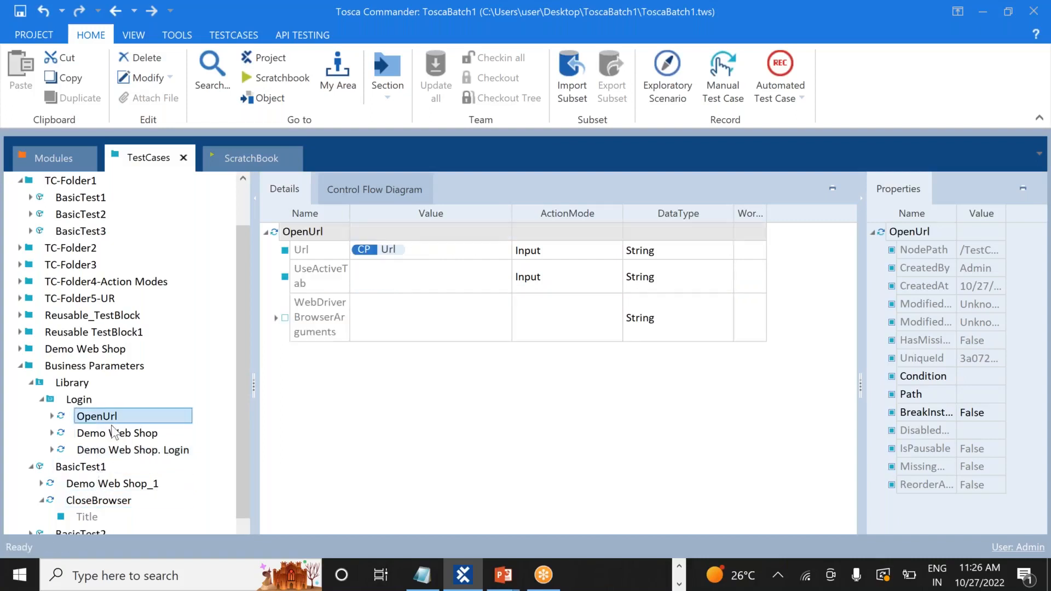
pyautogui.click(117, 433)
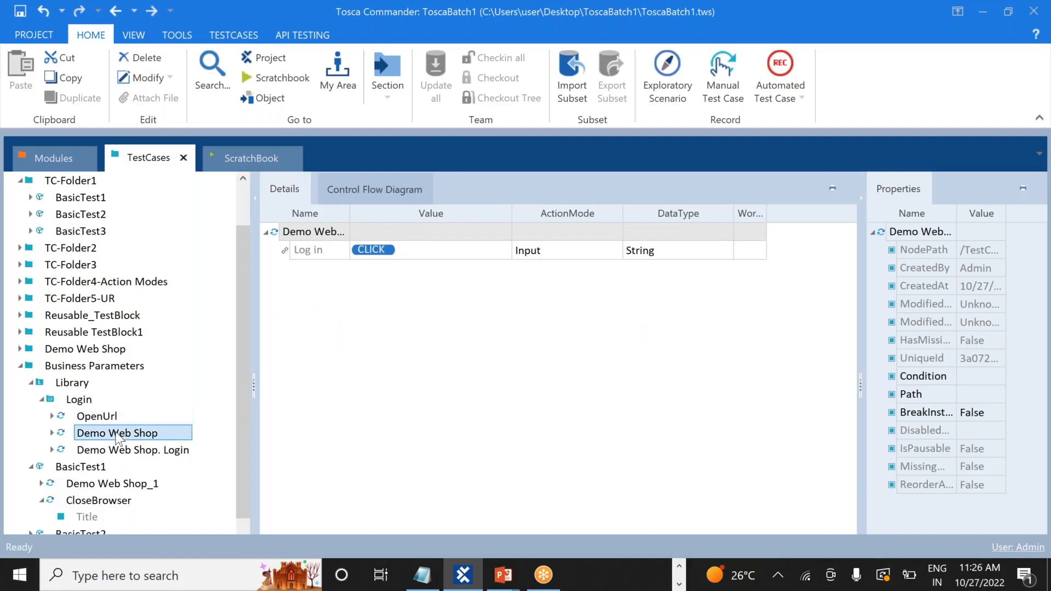
pyautogui.click(148, 450)
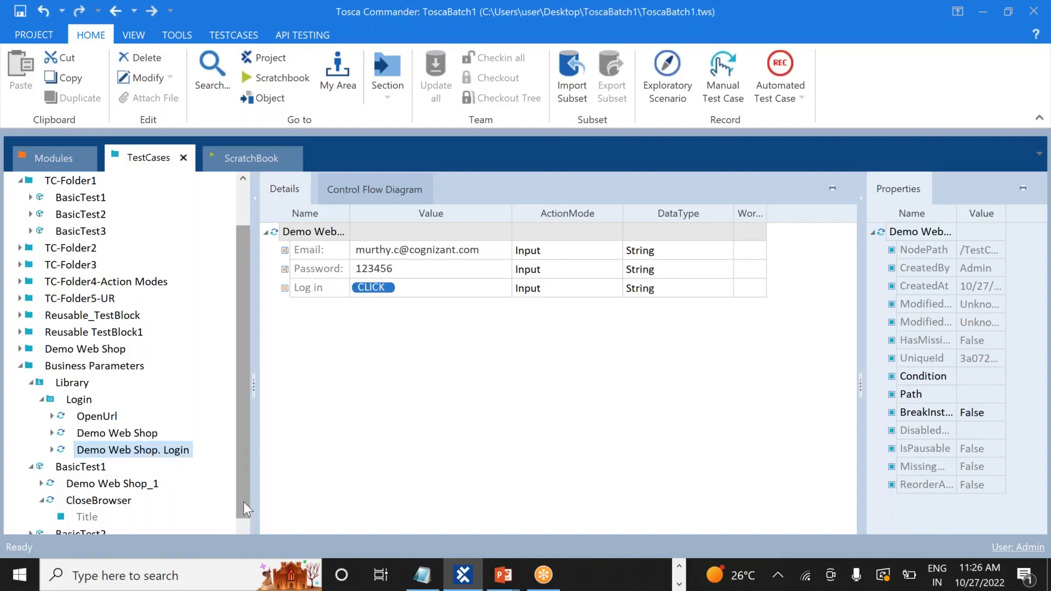
pyautogui.moveTo(244, 502); pyautogui.dragTo(245, 550)
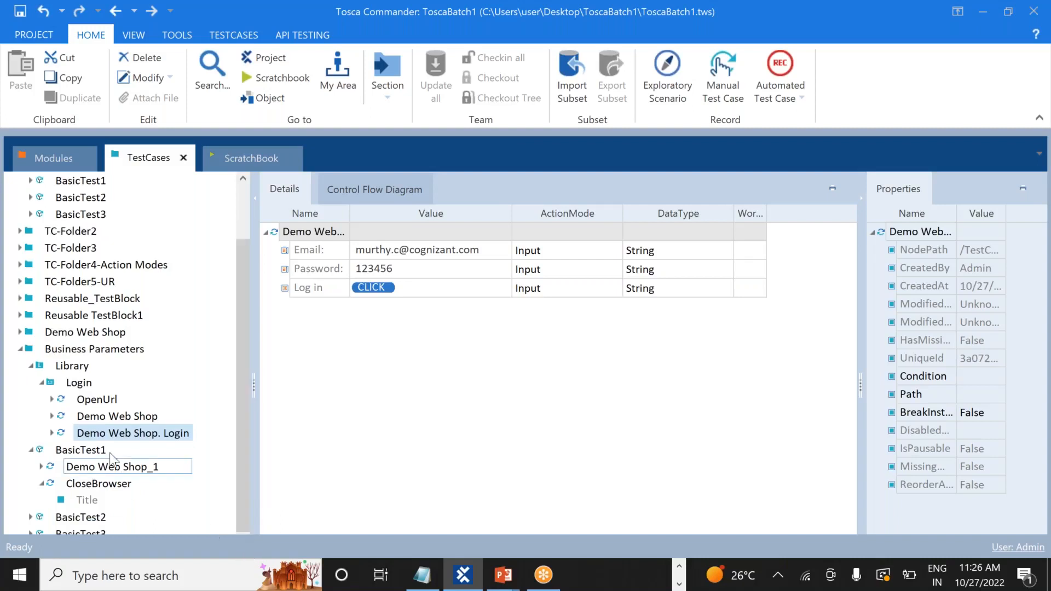
# Reopen Library > Login and inspect its OpenUrl, Demo Web Shop and Demo Web Shop. Login steps
pyautogui.click(41, 383)
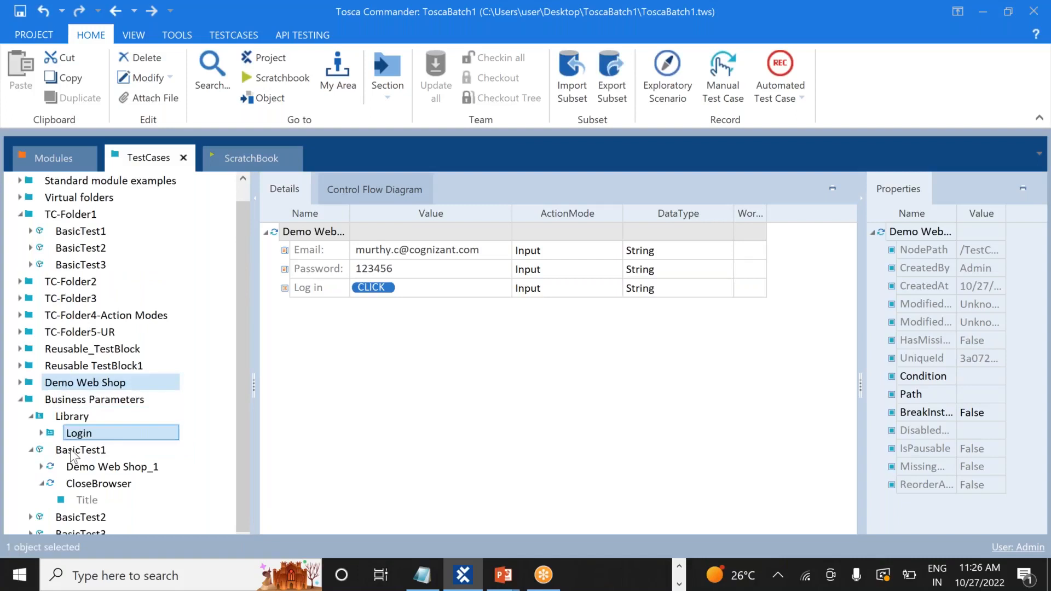
pyautogui.click(18, 399)
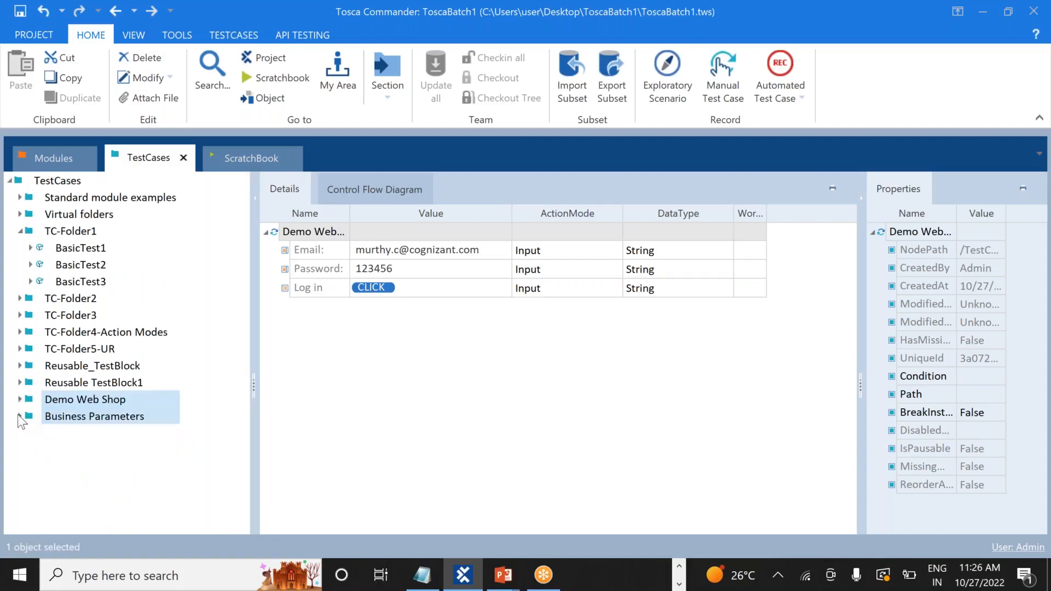
pyautogui.click(18, 415)
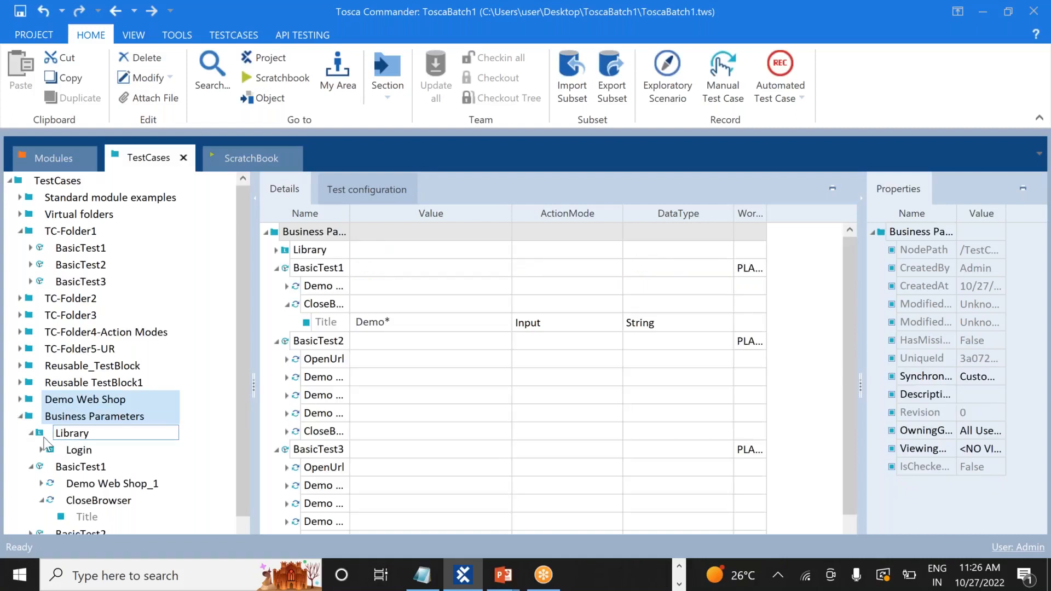
pyautogui.click(29, 433)
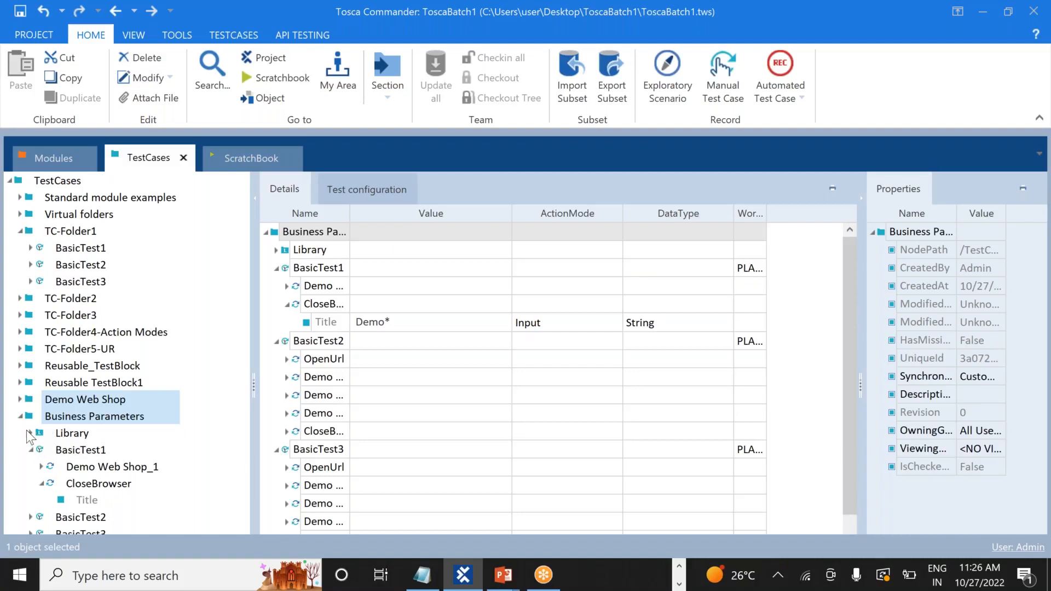
pyautogui.click(31, 433)
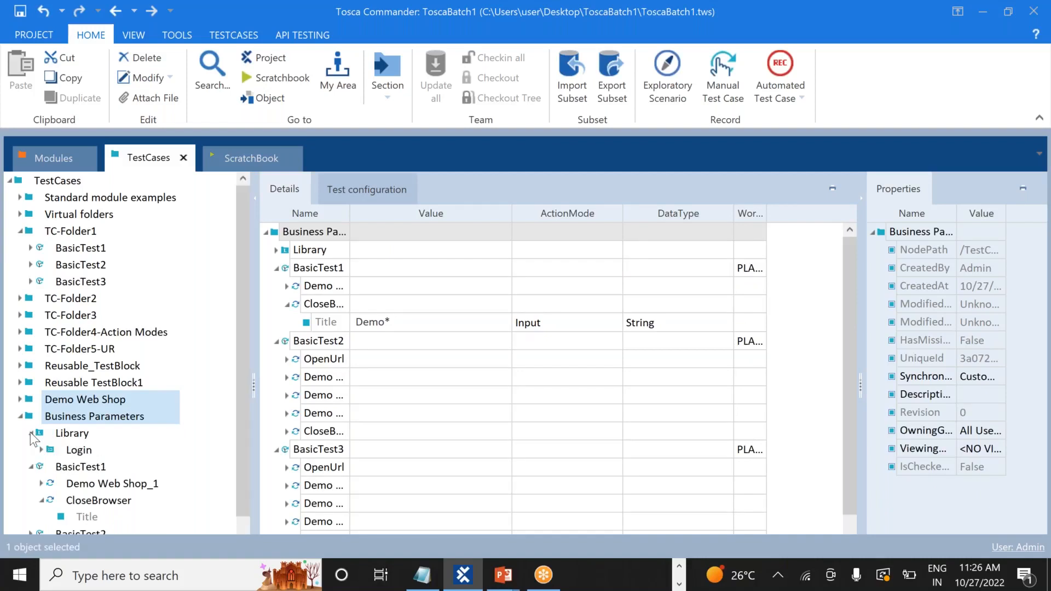
pyautogui.click(41, 450)
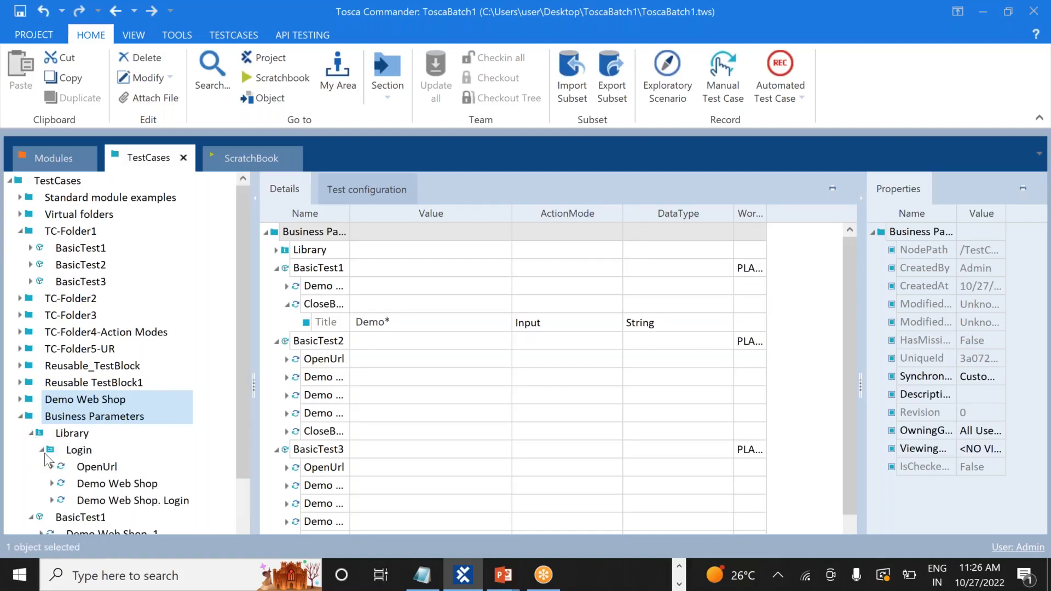
pyautogui.click(92, 470)
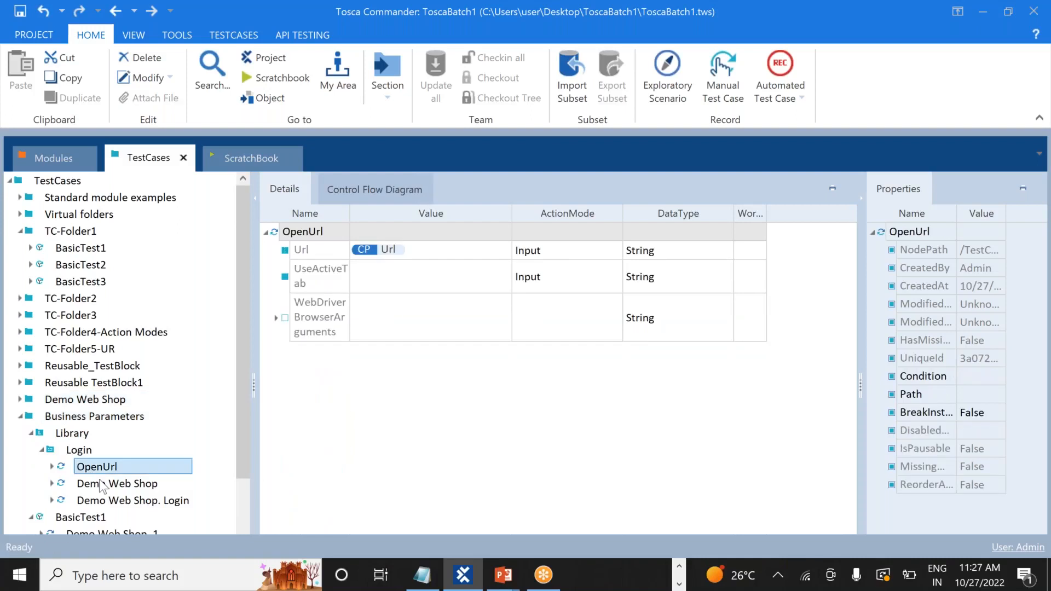
pyautogui.click(106, 486)
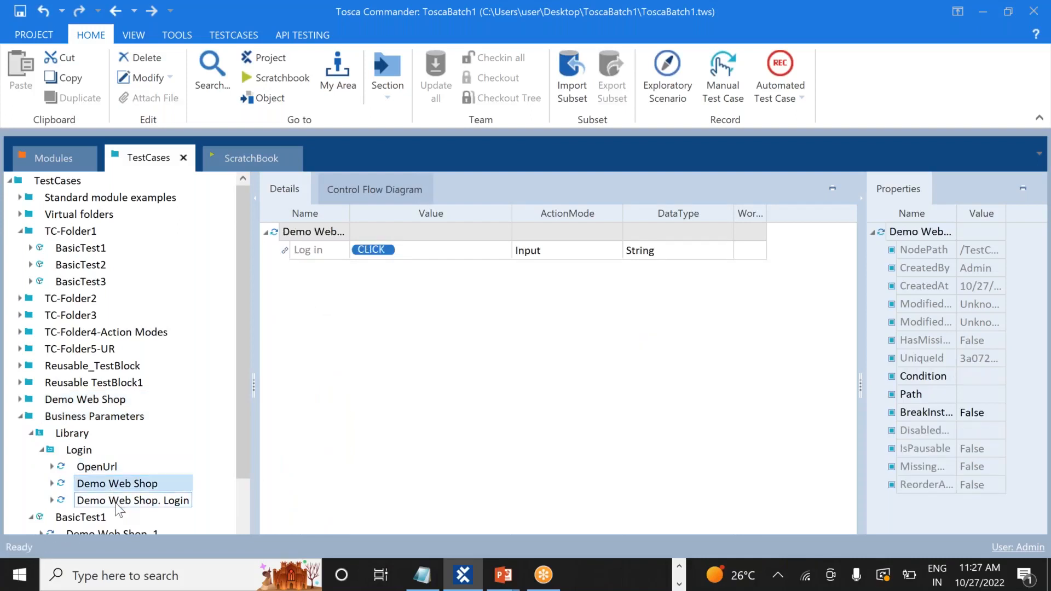
pyautogui.click(117, 502)
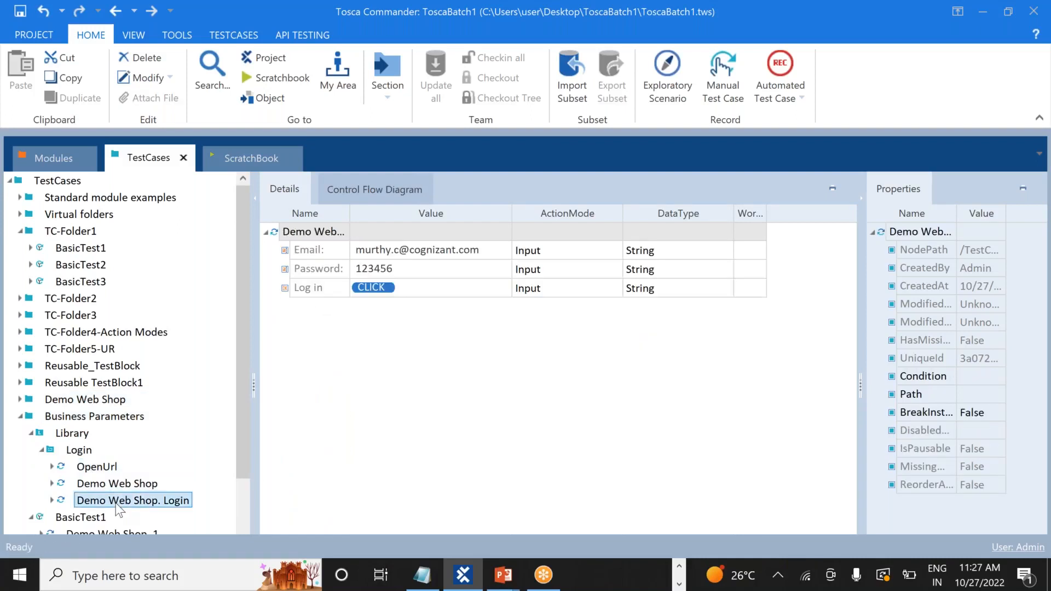
# Review BasicTest1's remaining Demo Web Shop_1 and CloseBrowser steps, with CloseBrowser's Title Demo*
pyautogui.click(42, 450)
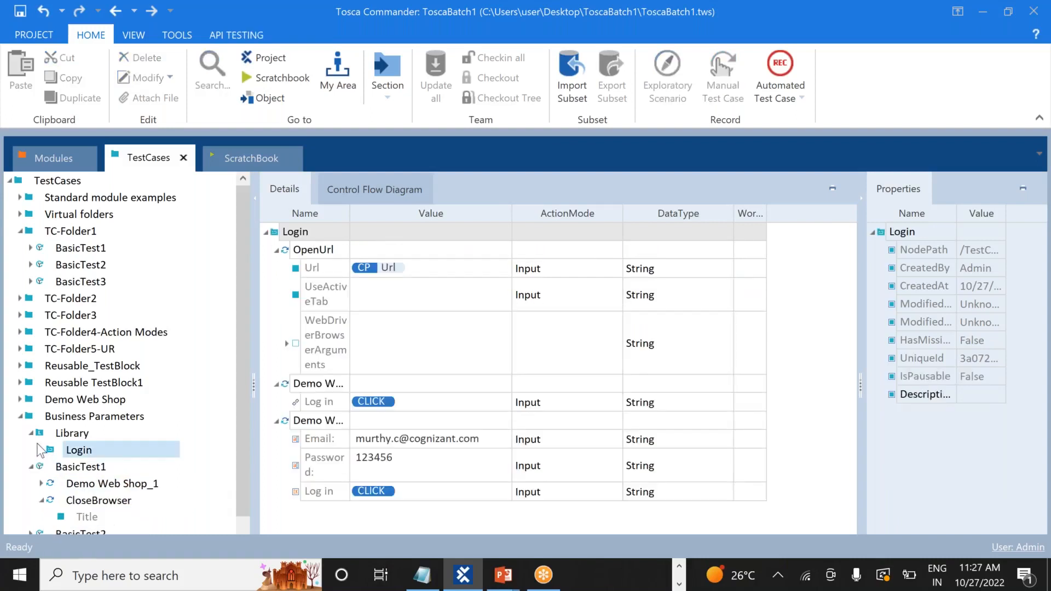
pyautogui.click(31, 431)
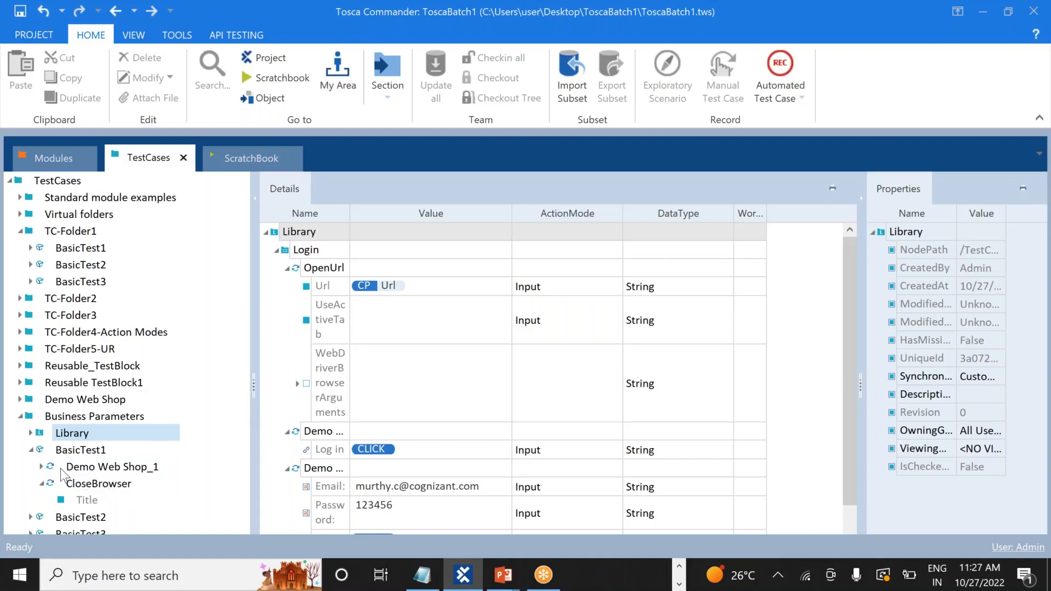
pyautogui.click(85, 468)
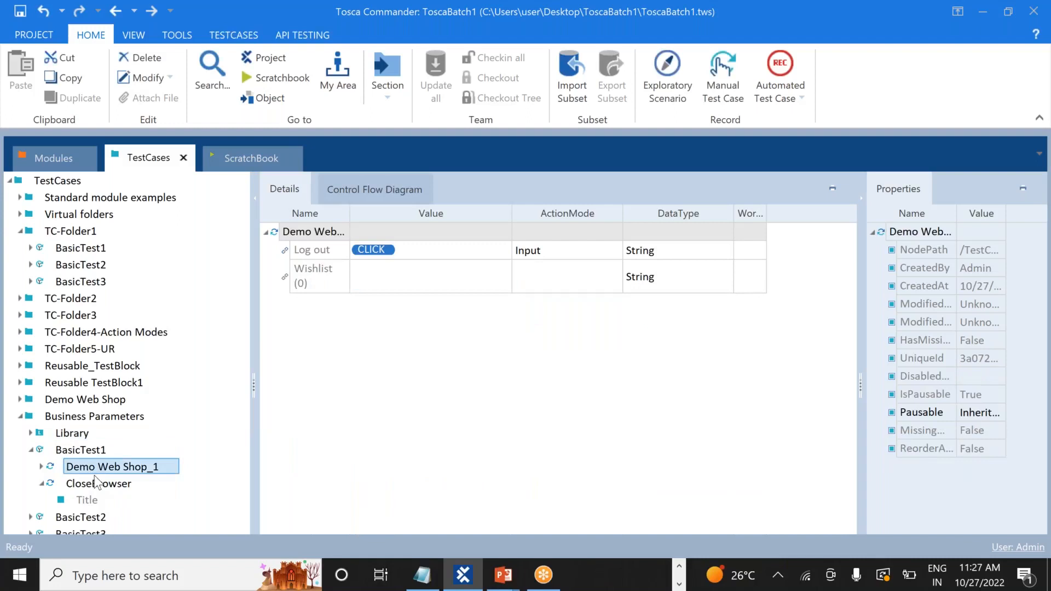
pyautogui.click(98, 485)
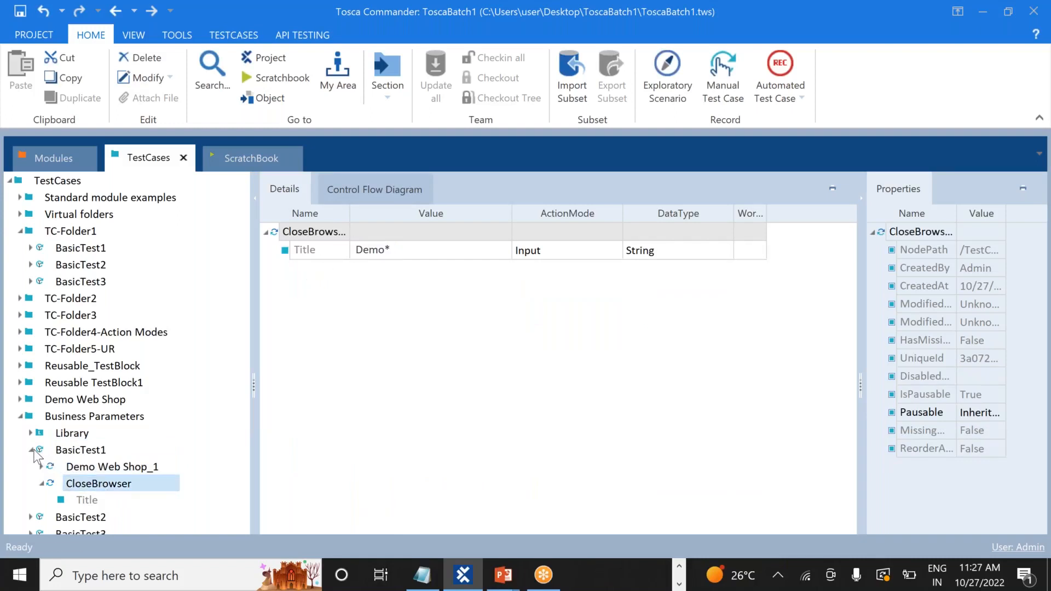
pyautogui.click(31, 450)
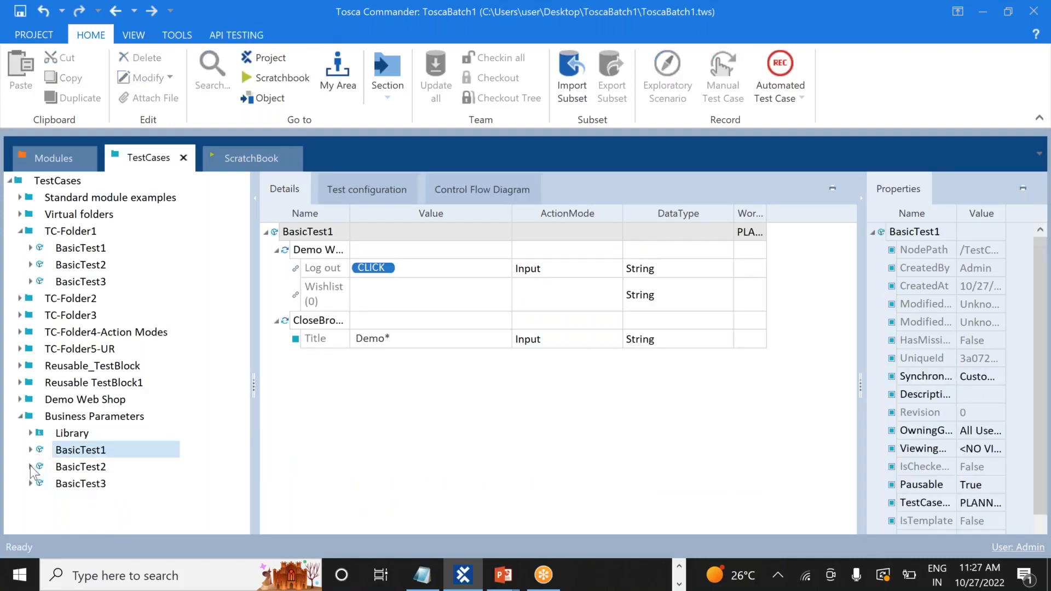
# Expand BasicTest2 and inspect its OpenUrl, Demo Web Shop and Demo Web Shop. Login steps
pyautogui.click(31, 466)
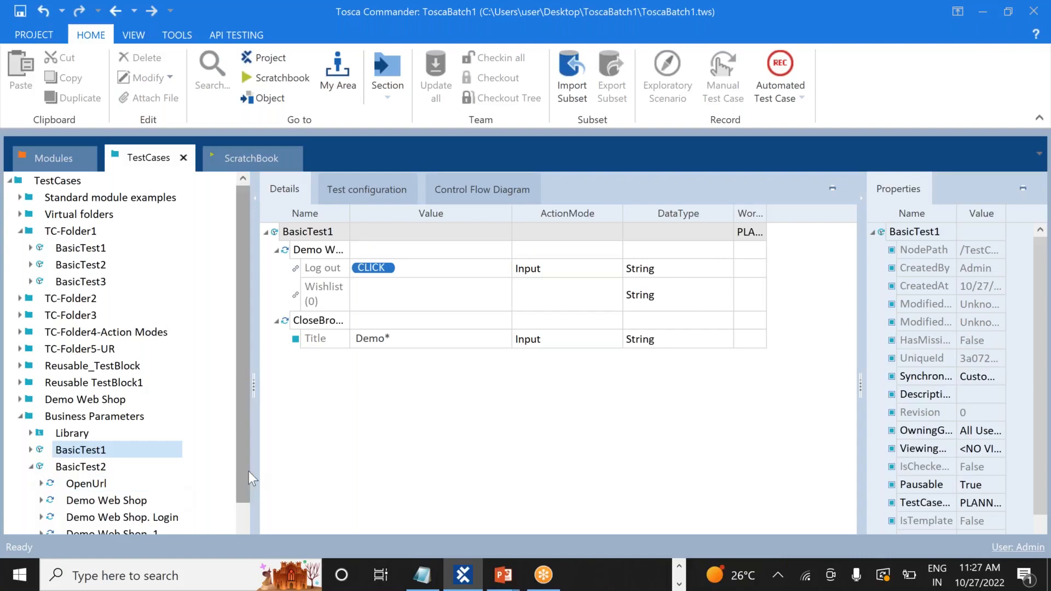
pyautogui.moveTo(243, 471); pyautogui.dragTo(238, 514)
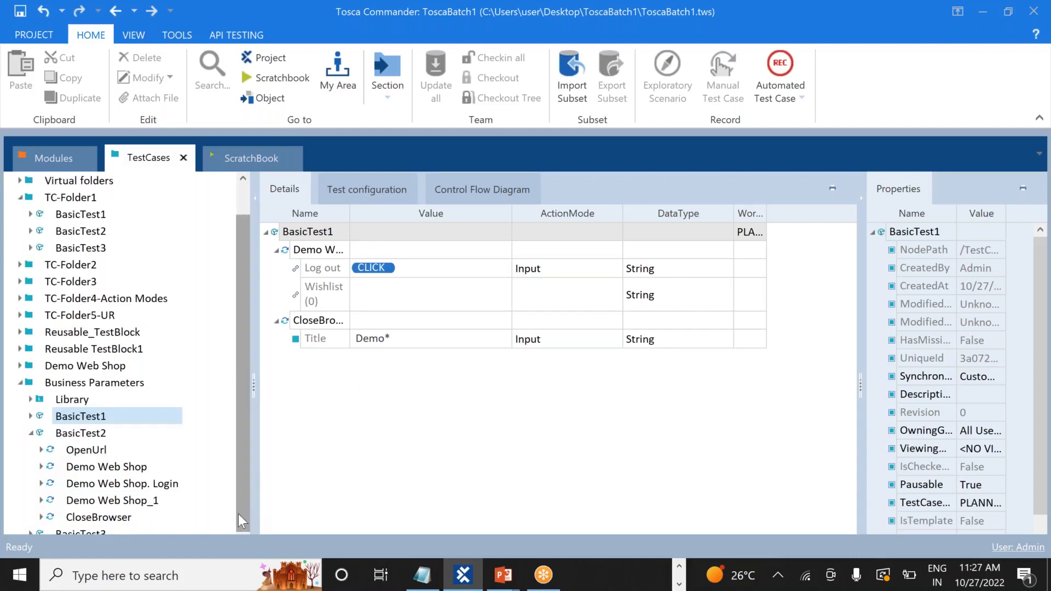
pyautogui.click(114, 454)
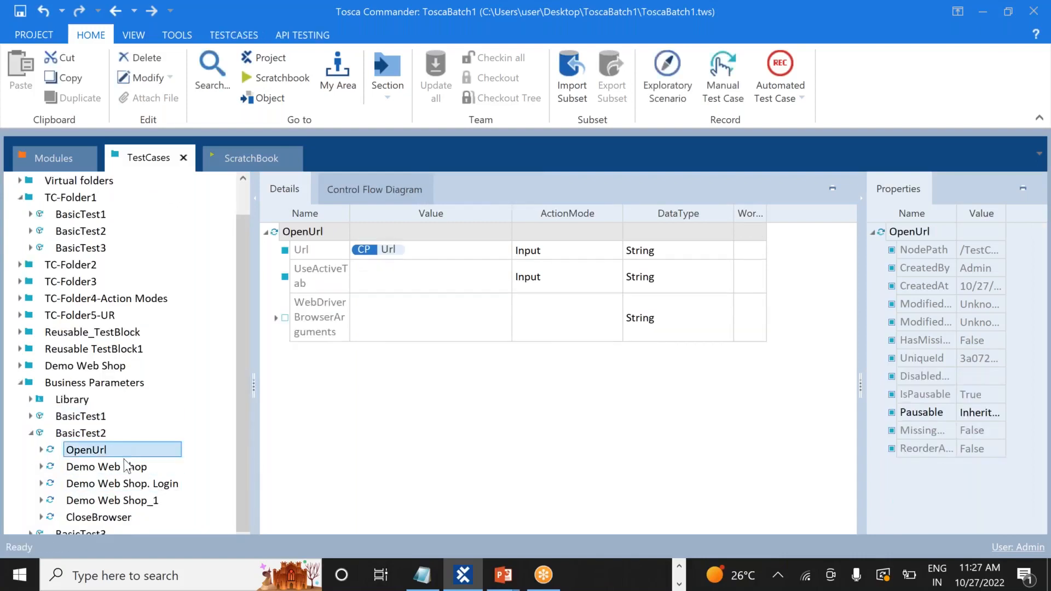
pyautogui.click(112, 467)
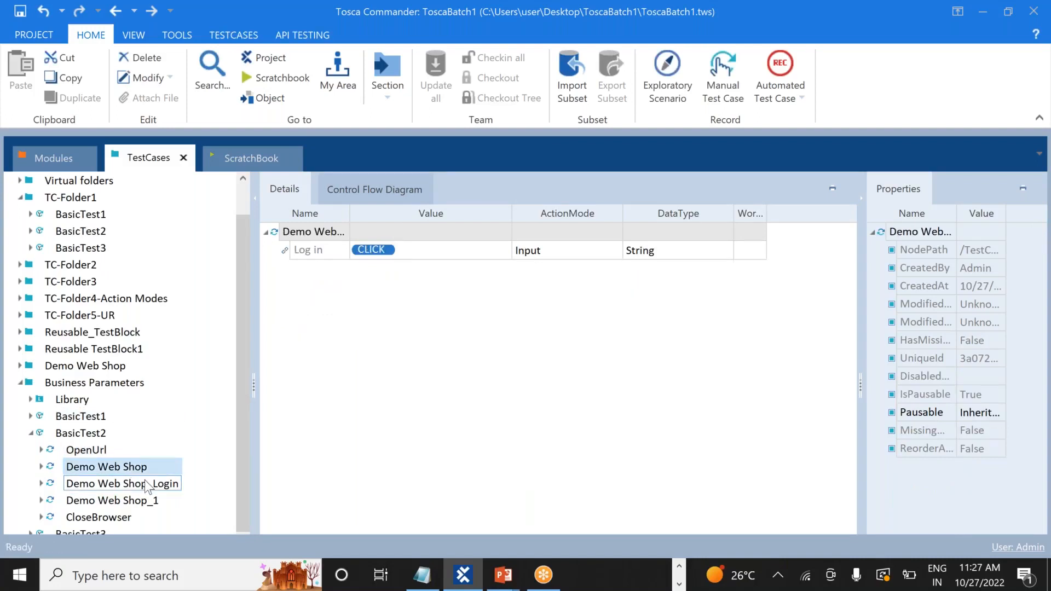
pyautogui.click(123, 483)
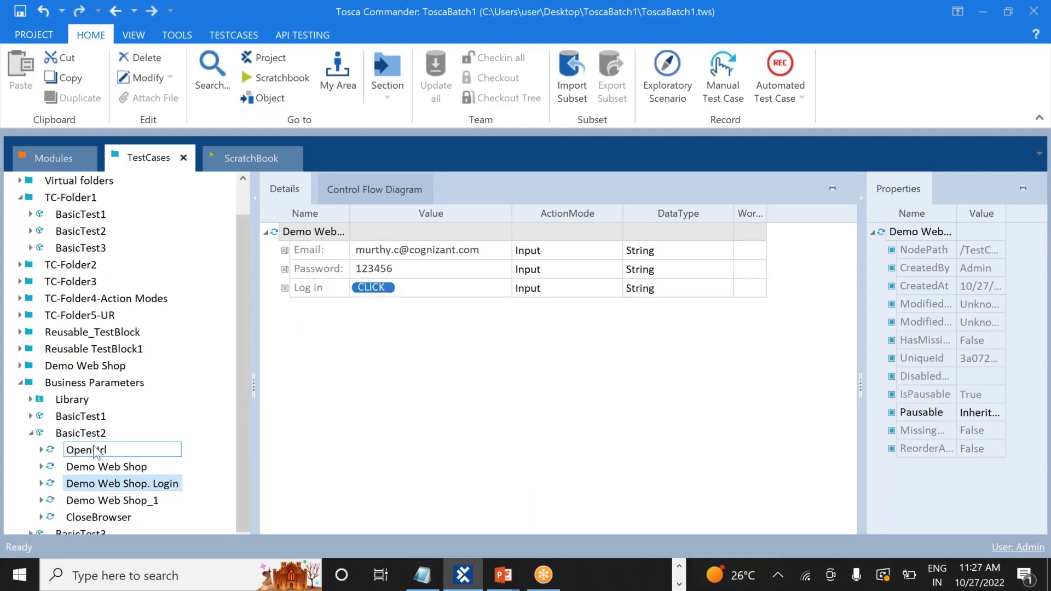
# Delete OpenUrl, Demo Web Shop and Demo Web Shop. Login from BasicTest2
pyautogui.rightClick(97, 451)
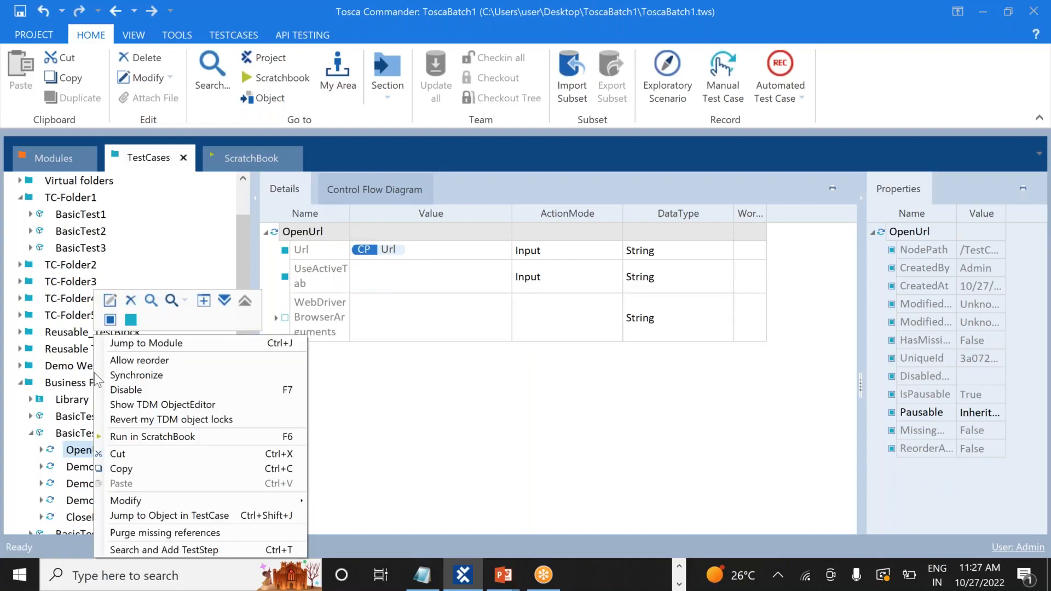
pyautogui.click(128, 301)
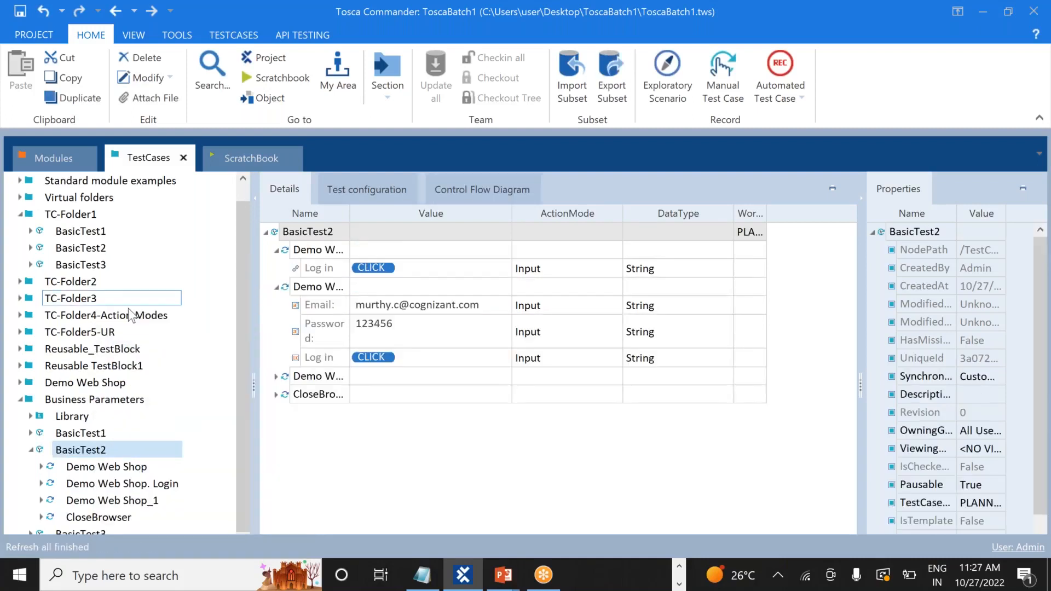
pyautogui.rightClick(114, 469)
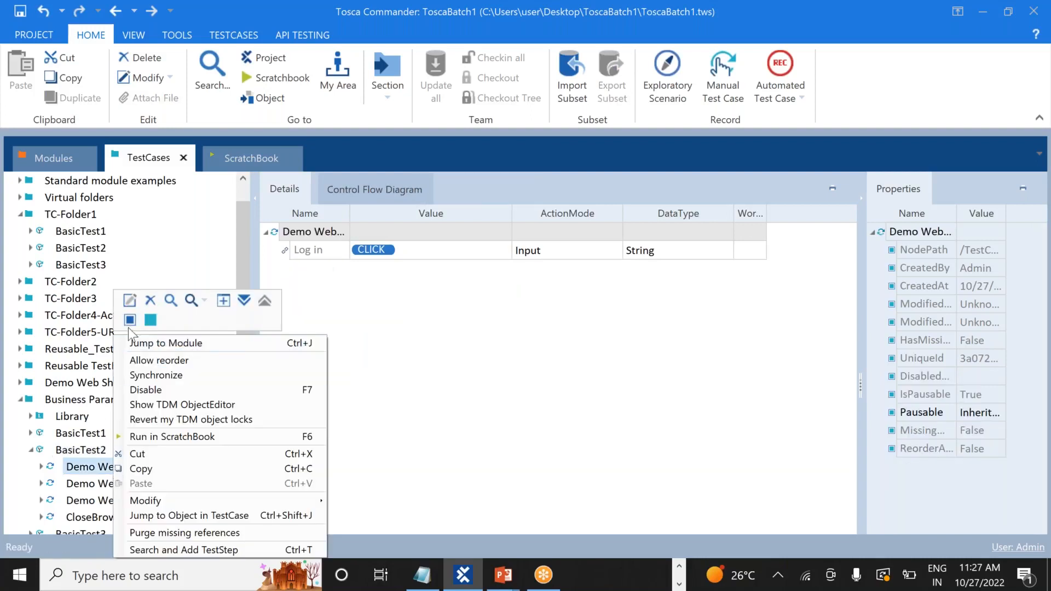
pyautogui.click(150, 300)
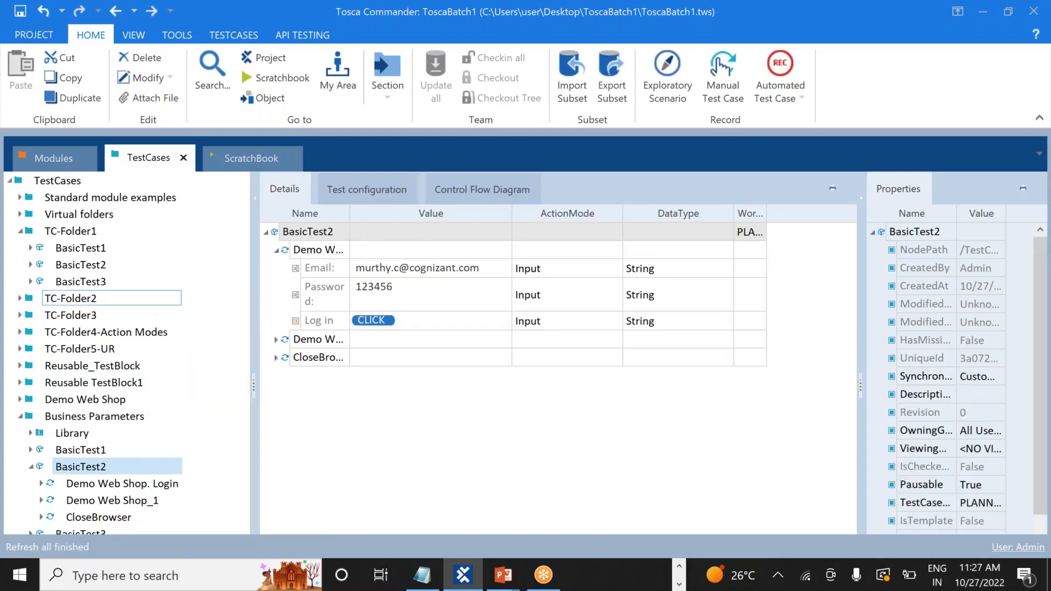
pyautogui.rightClick(127, 489)
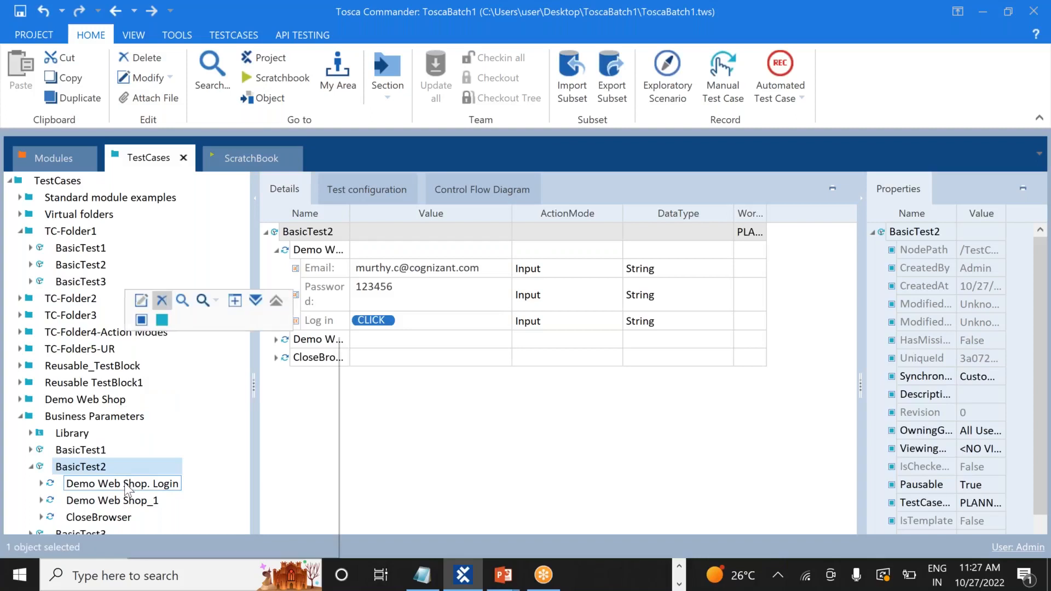
pyautogui.click(162, 301)
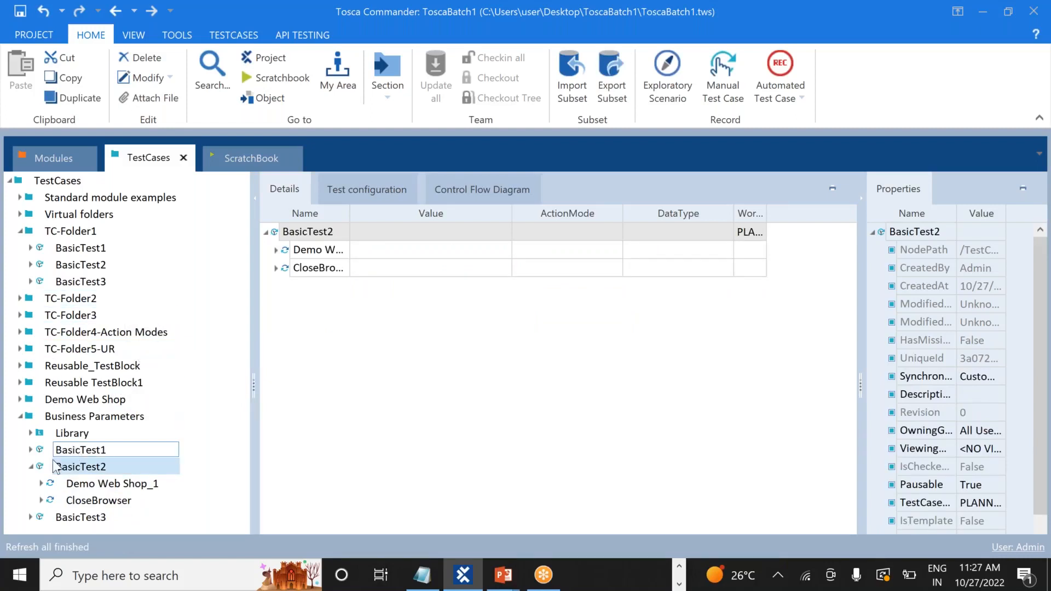
pyautogui.click(32, 467)
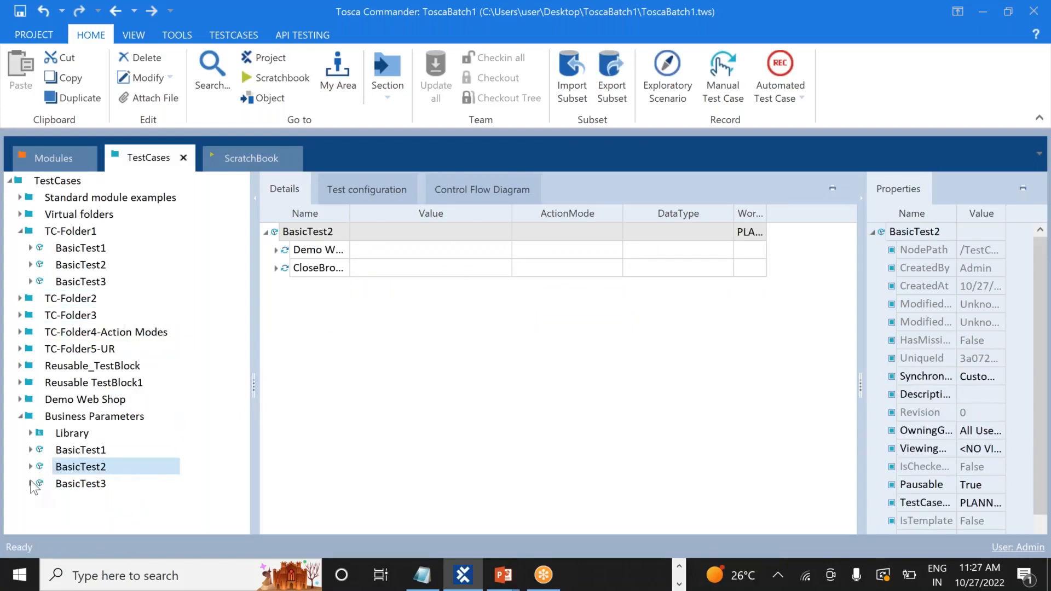
# Delete OpenUrl, Demo Web Shop and Demo Web Shop. Login from BasicTest3
pyautogui.click(30, 484)
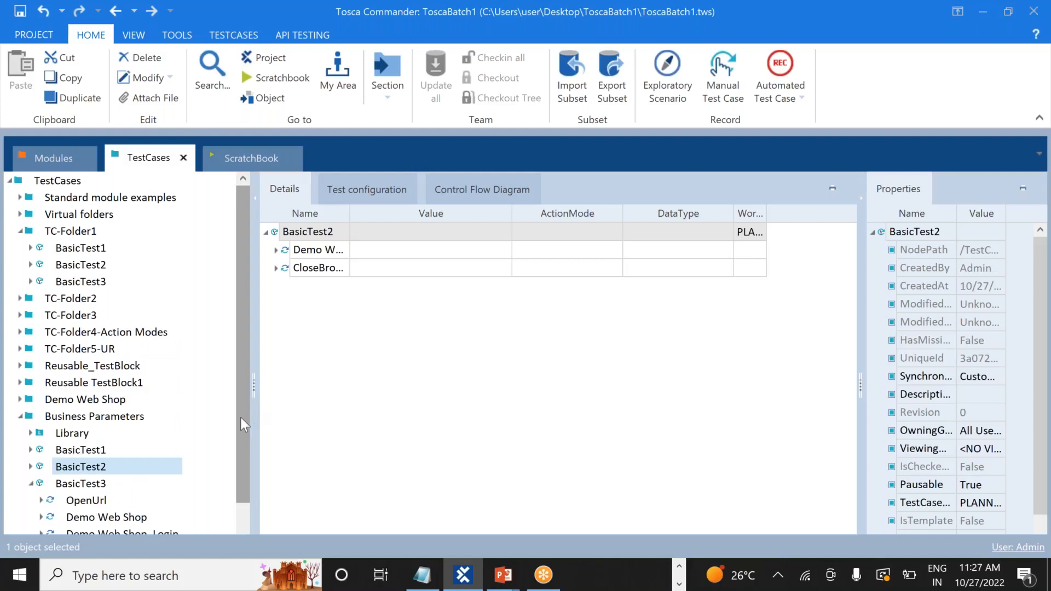
pyautogui.moveTo(241, 426); pyautogui.dragTo(246, 493)
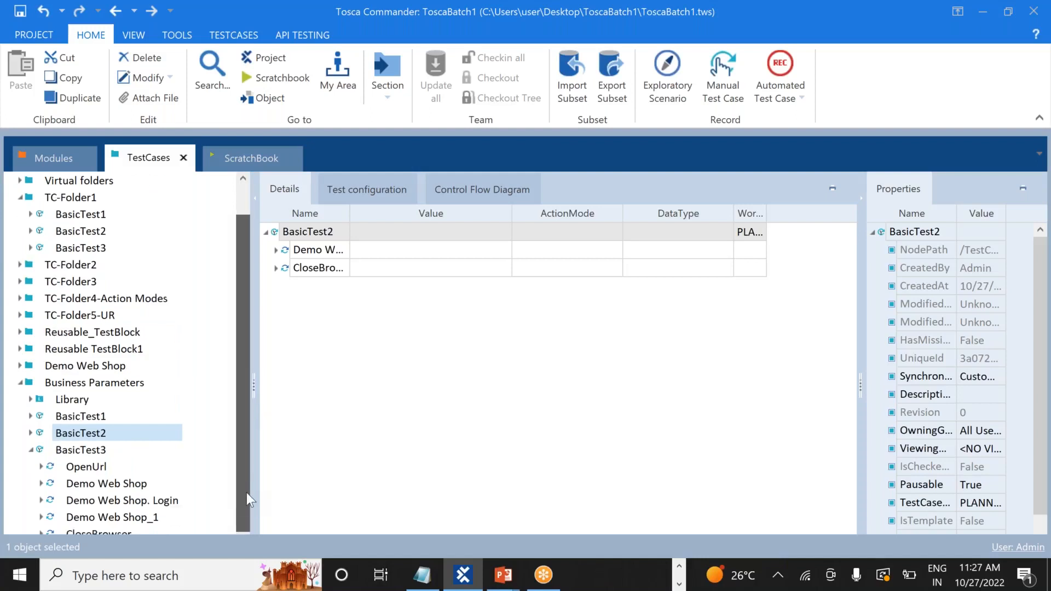
pyautogui.rightClick(107, 470)
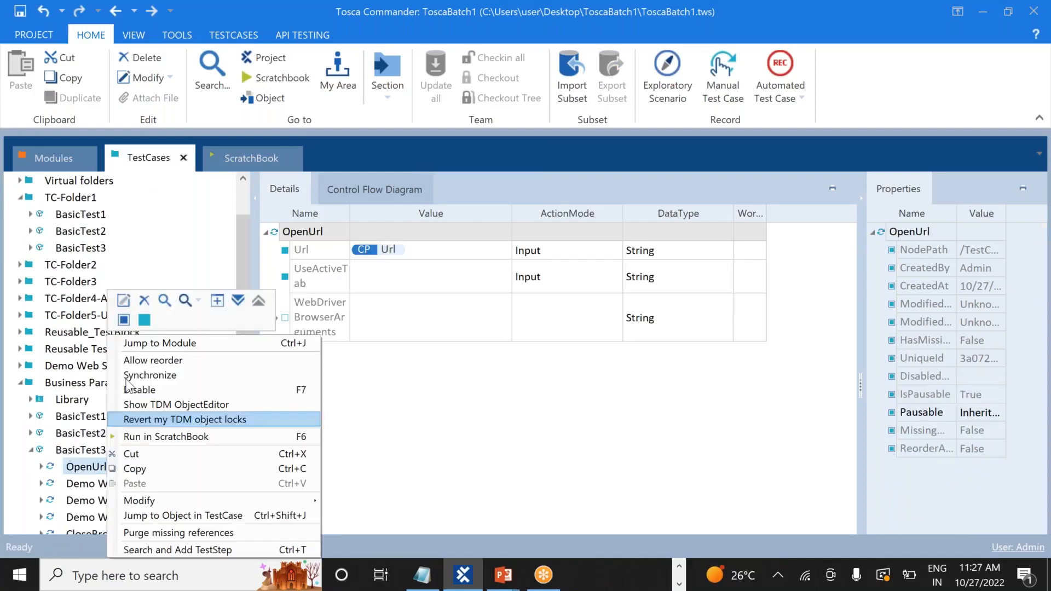
pyautogui.click(145, 300)
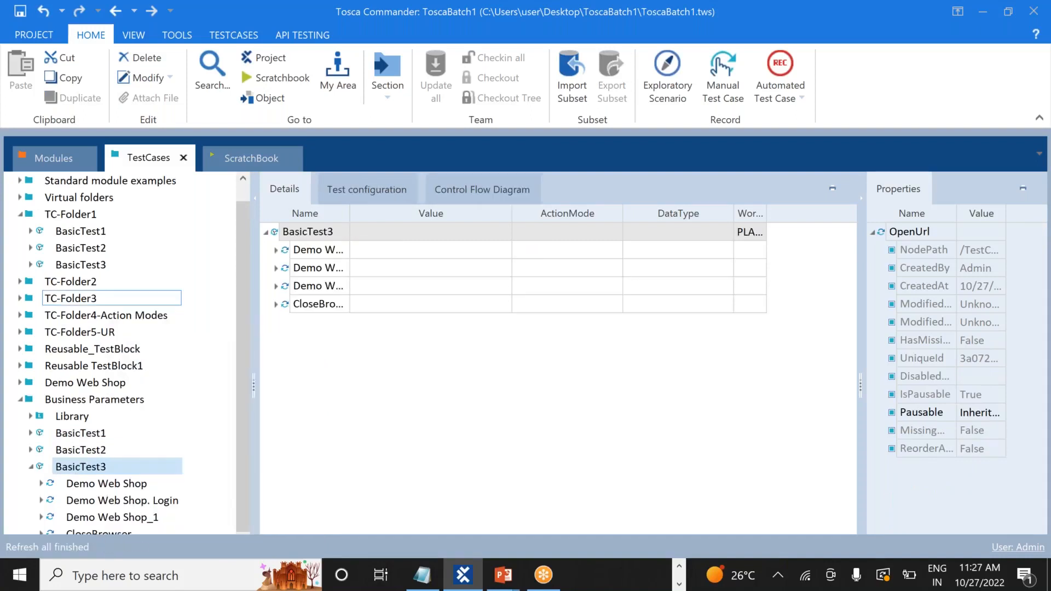
pyautogui.rightClick(130, 489)
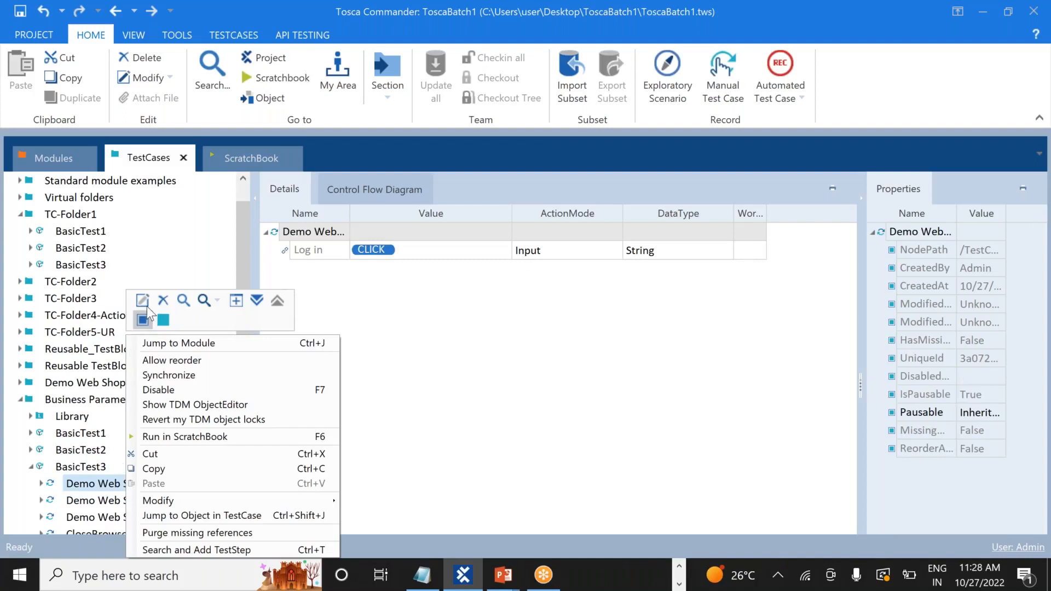
pyautogui.click(162, 300)
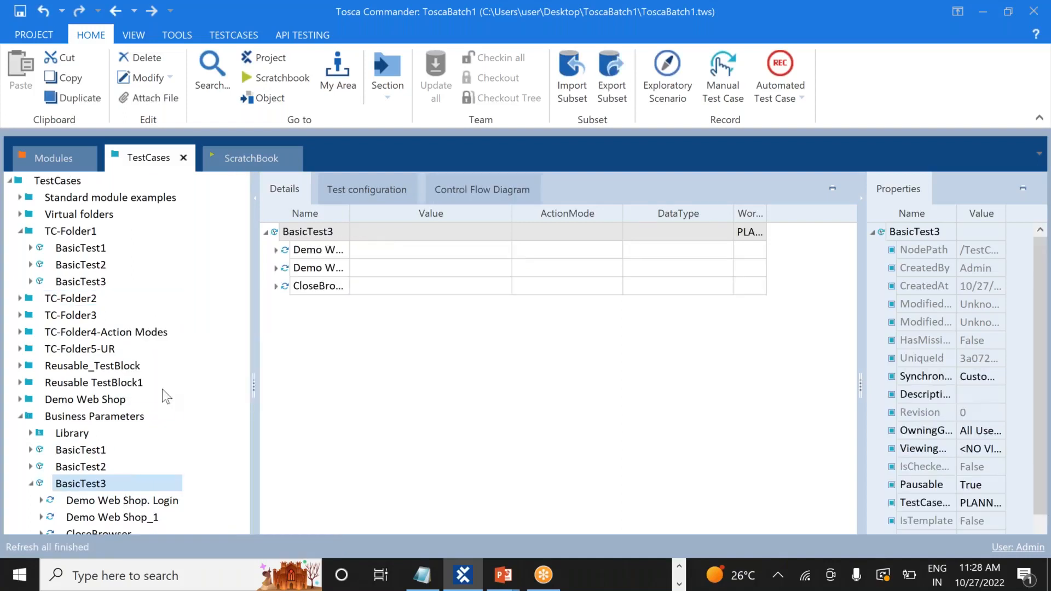
pyautogui.rightClick(131, 504)
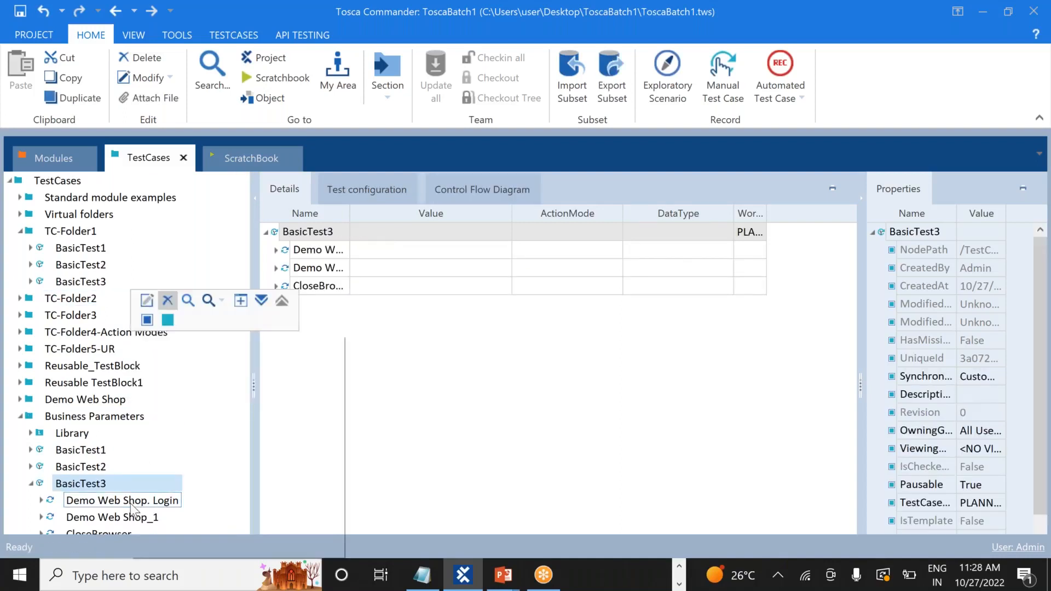
pyautogui.click(166, 298)
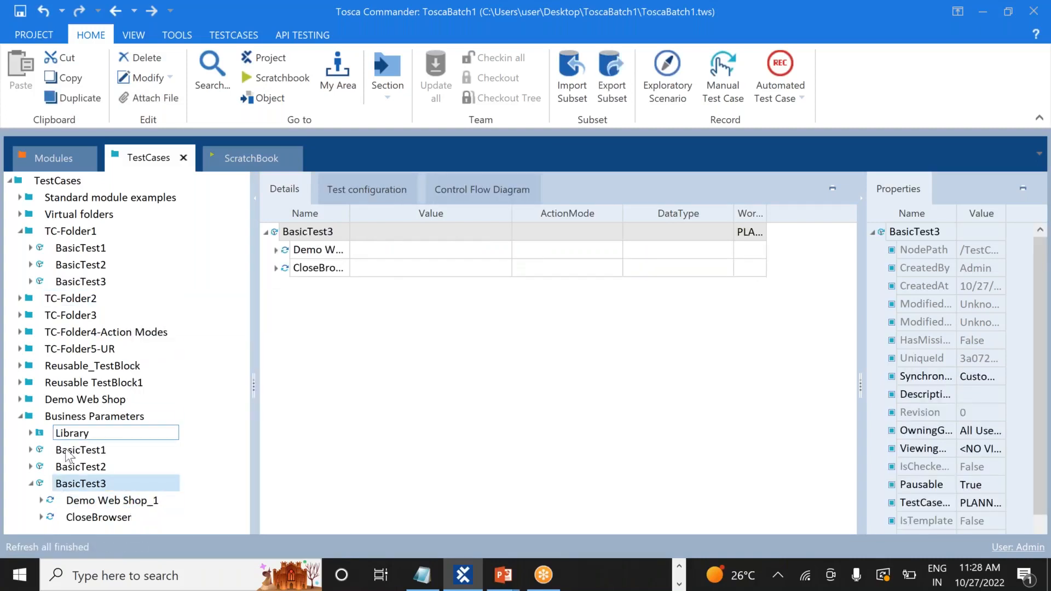
# Recheck BasicTest1's steps and show the Library's Login block in the tree
pyautogui.click(31, 483)
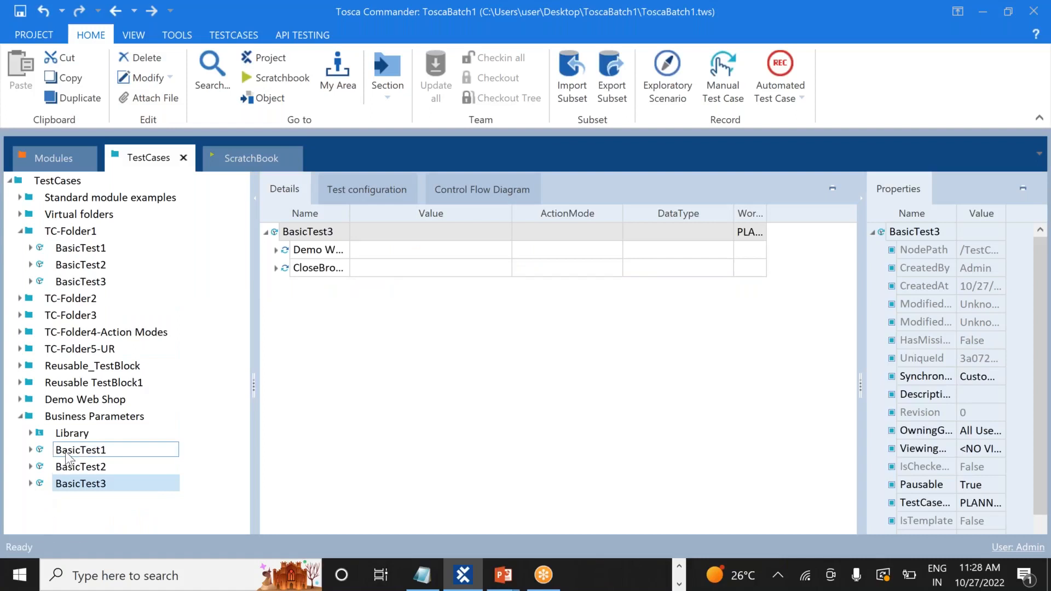
pyautogui.click(31, 450)
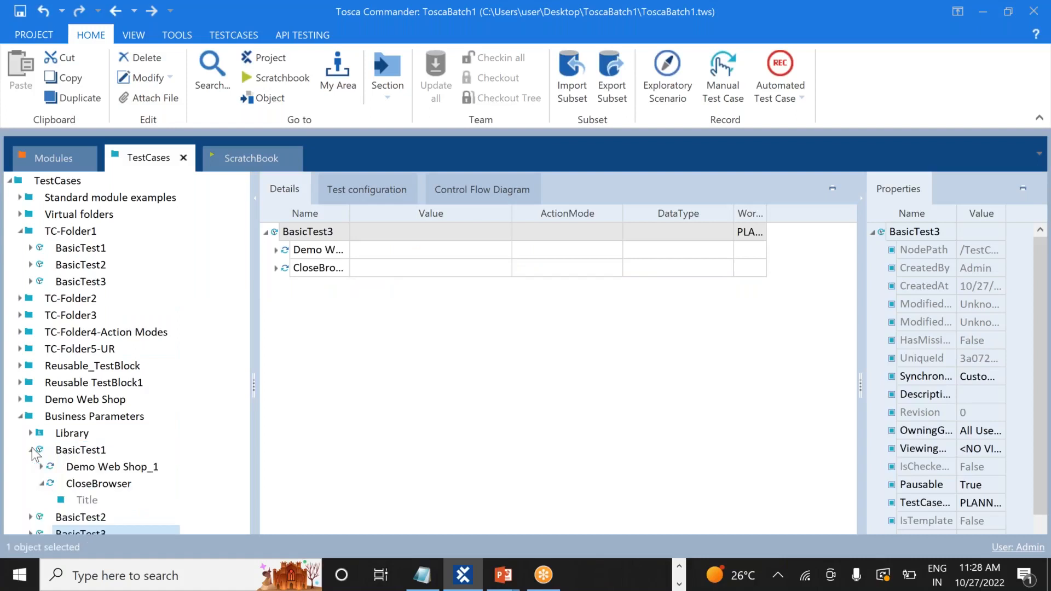
pyautogui.click(31, 450)
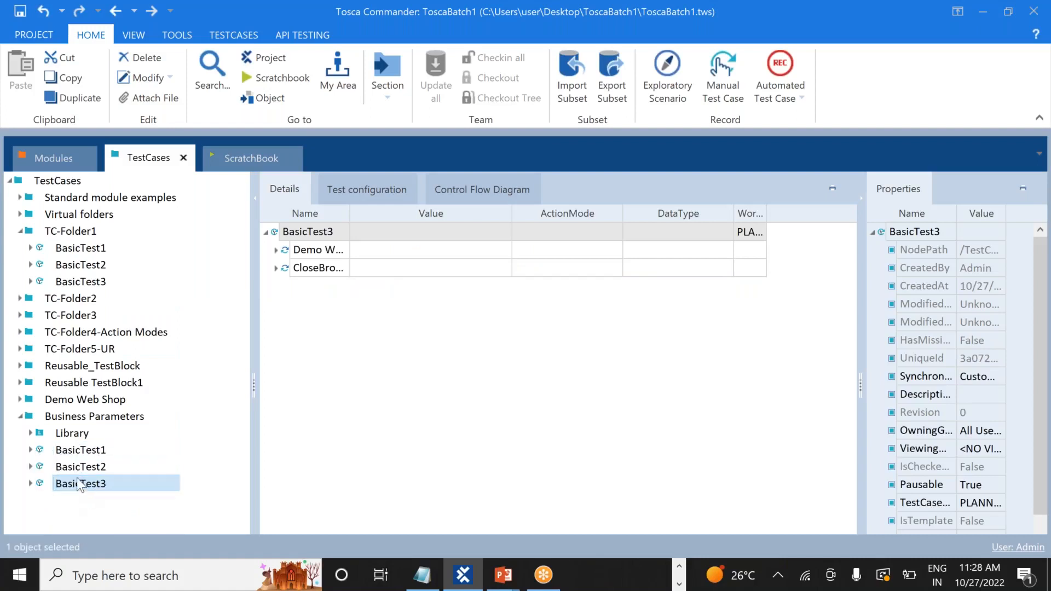
pyautogui.click(30, 433)
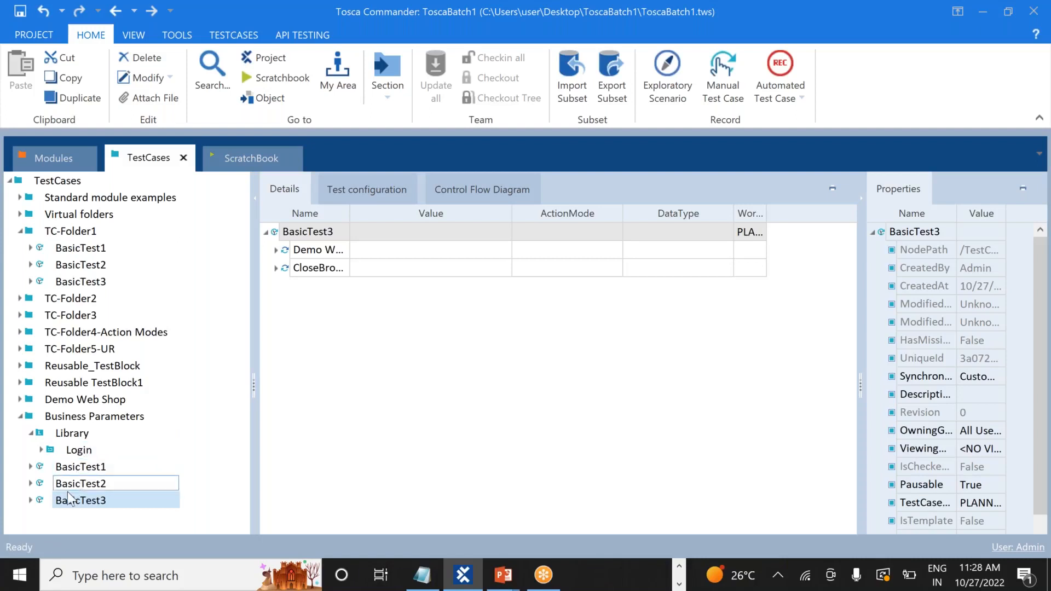
# Drag the Library's Login block onto BasicTest1 to create a Login_Reference after CloseBrowser
pyautogui.click(76, 450)
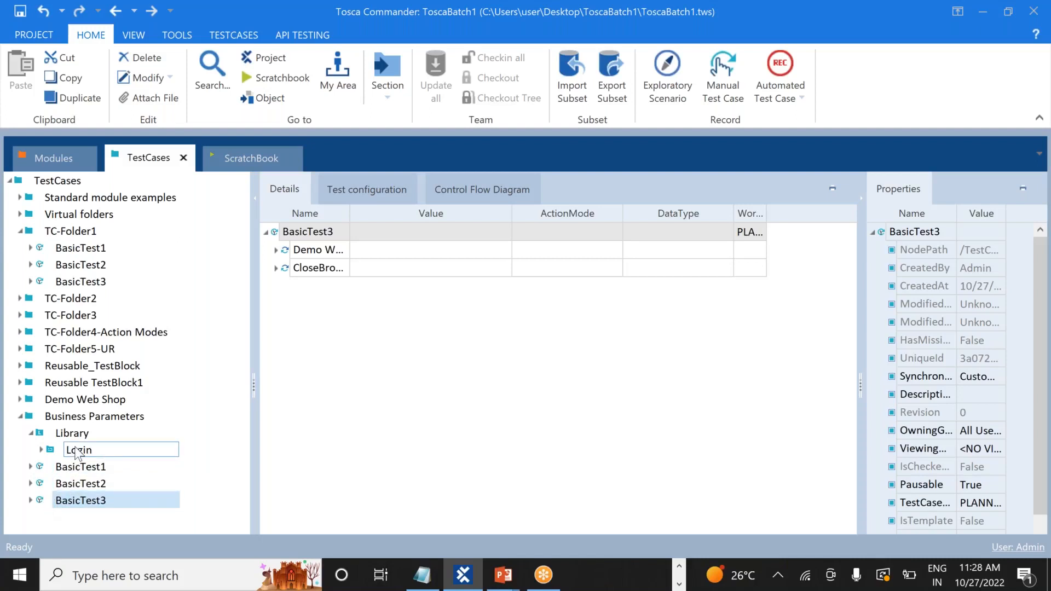
pyautogui.click(542, 410)
pyautogui.moveTo(75, 455); pyautogui.dragTo(57, 472)
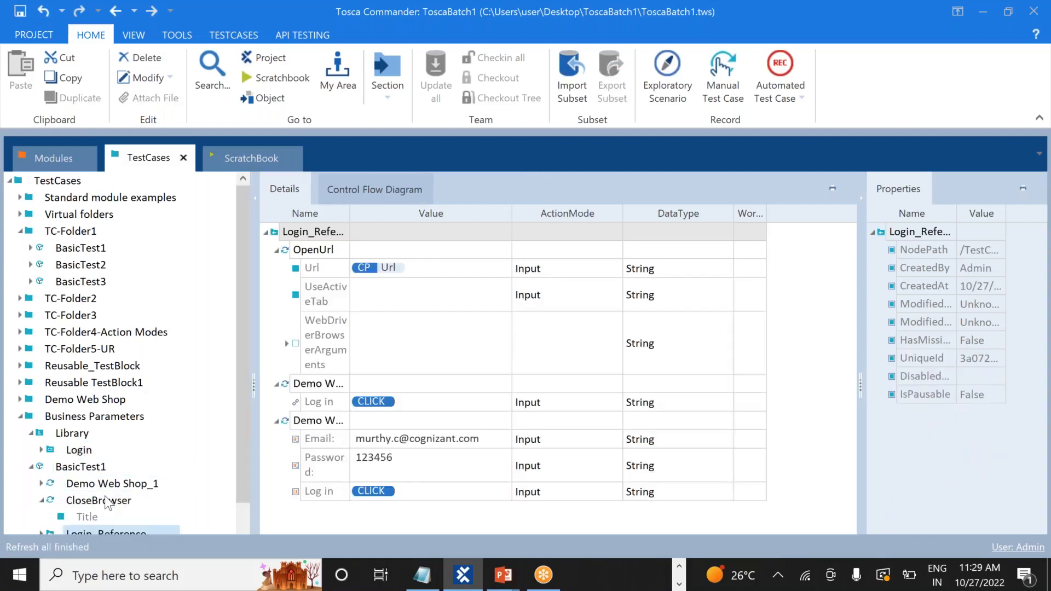
pyautogui.moveTo(245, 452); pyautogui.dragTo(249, 485)
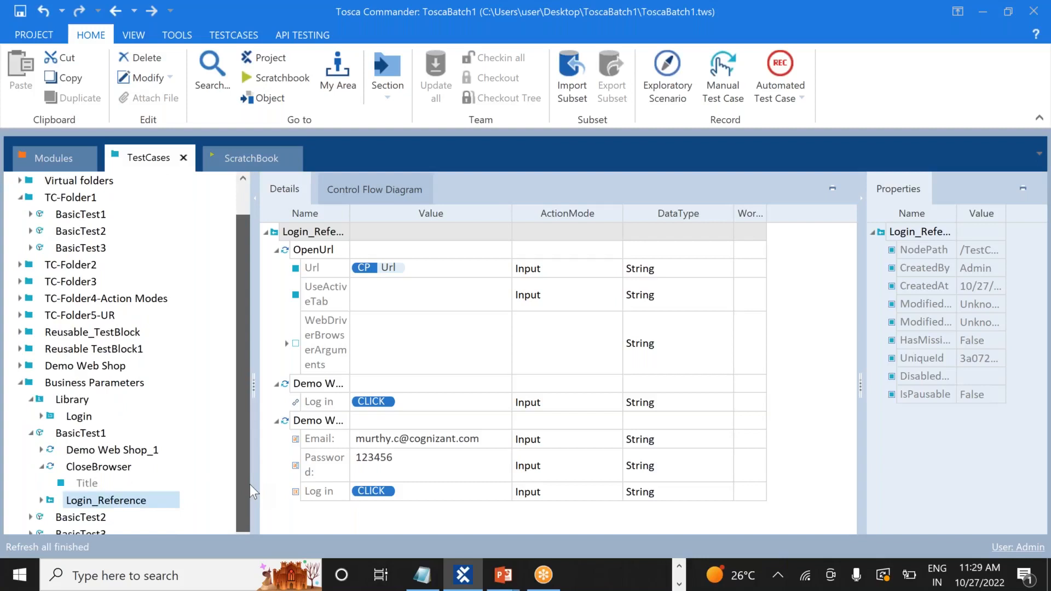
pyautogui.click(31, 432)
pyautogui.click(64, 465)
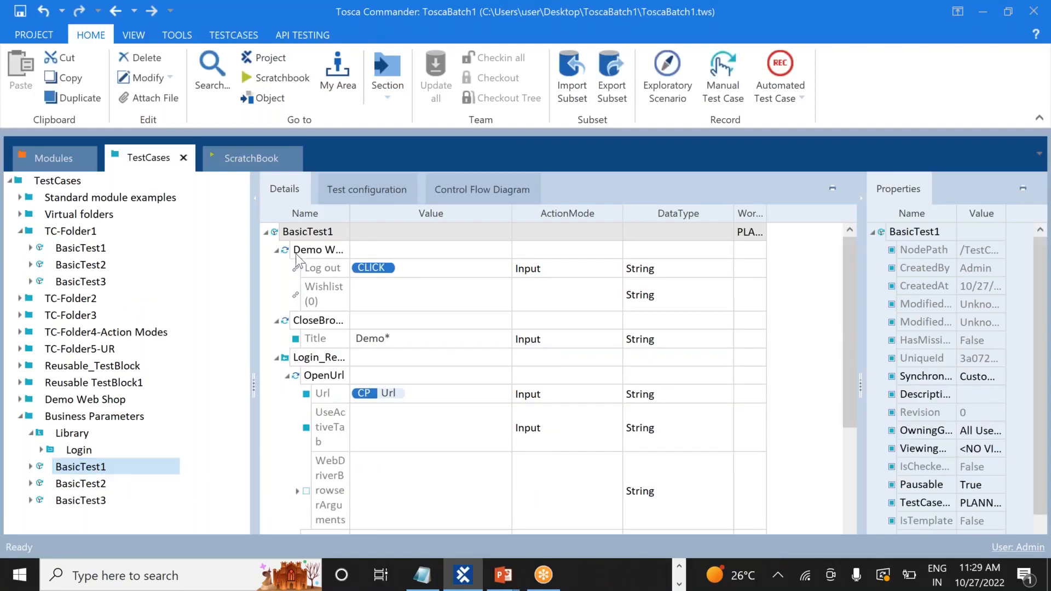
# Collapse BasicTest1's step rows in Details and widen the Name column to show full names
pyautogui.click(276, 251)
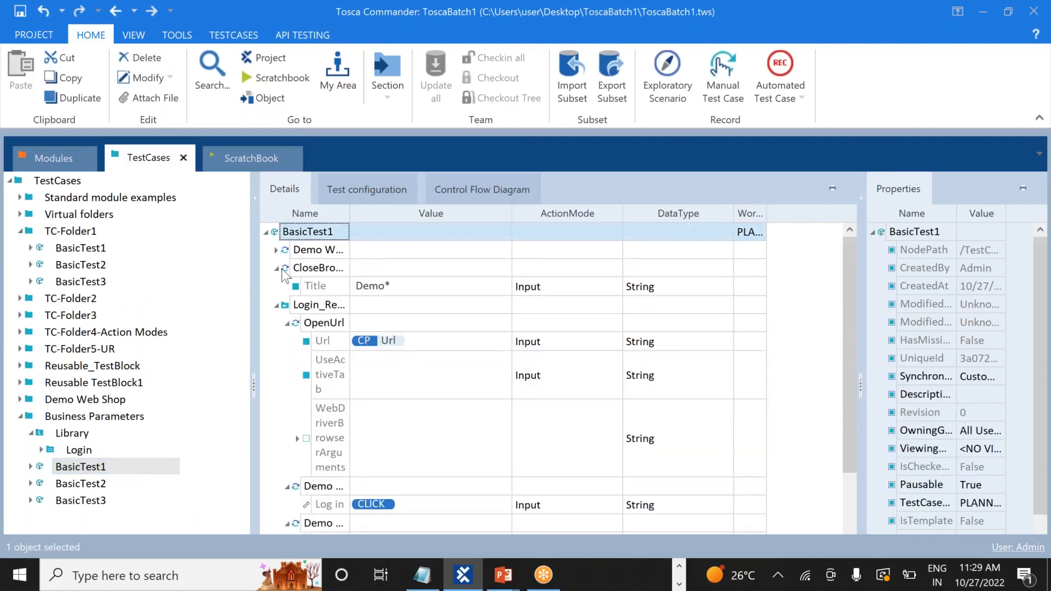
pyautogui.click(276, 268)
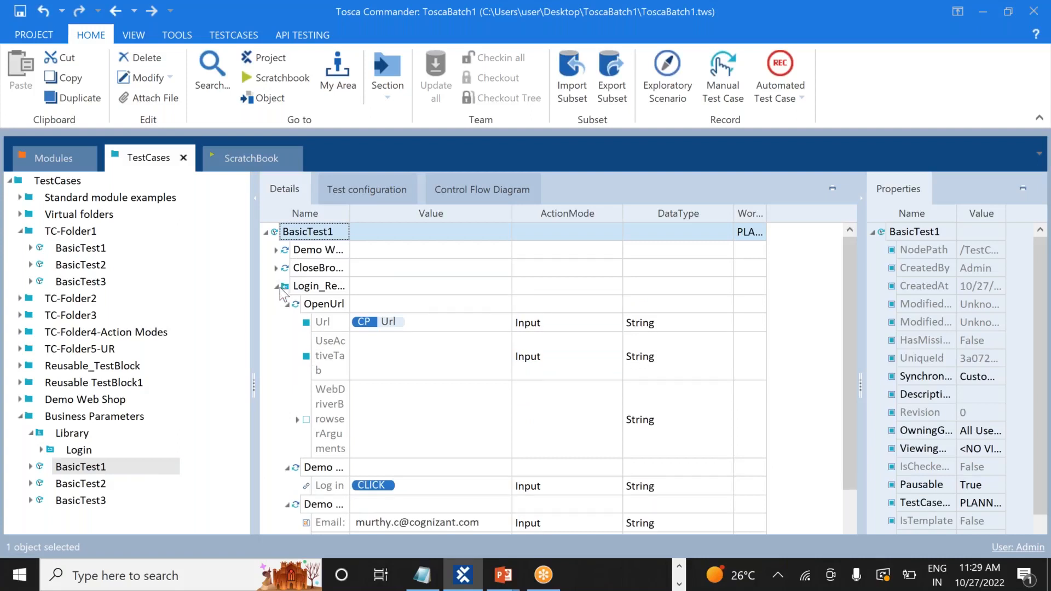
pyautogui.click(278, 286)
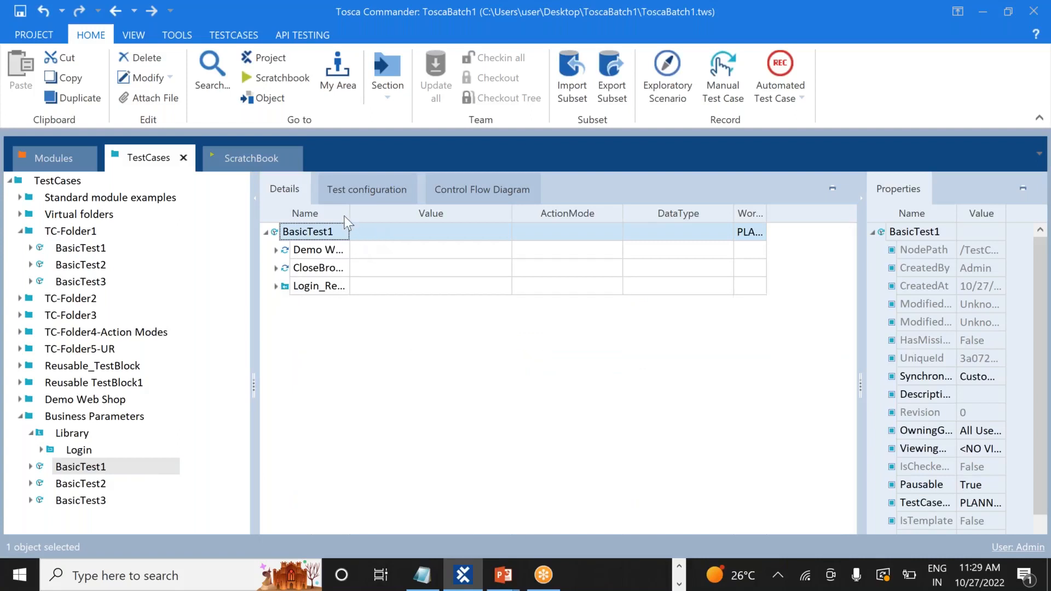
pyautogui.moveTo(350, 213); pyautogui.dragTo(437, 212)
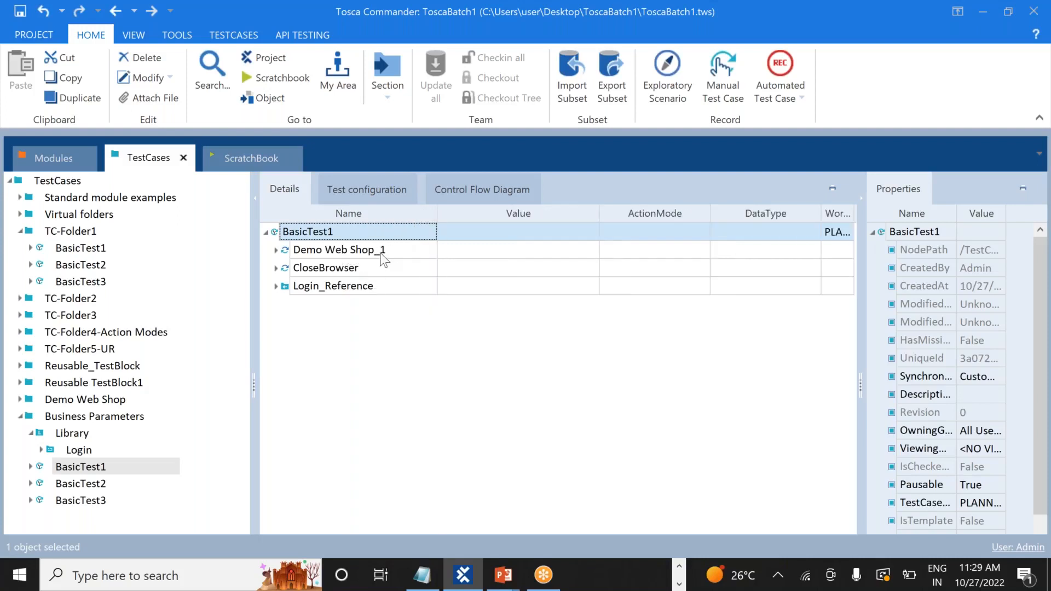
pyautogui.click(395, 251)
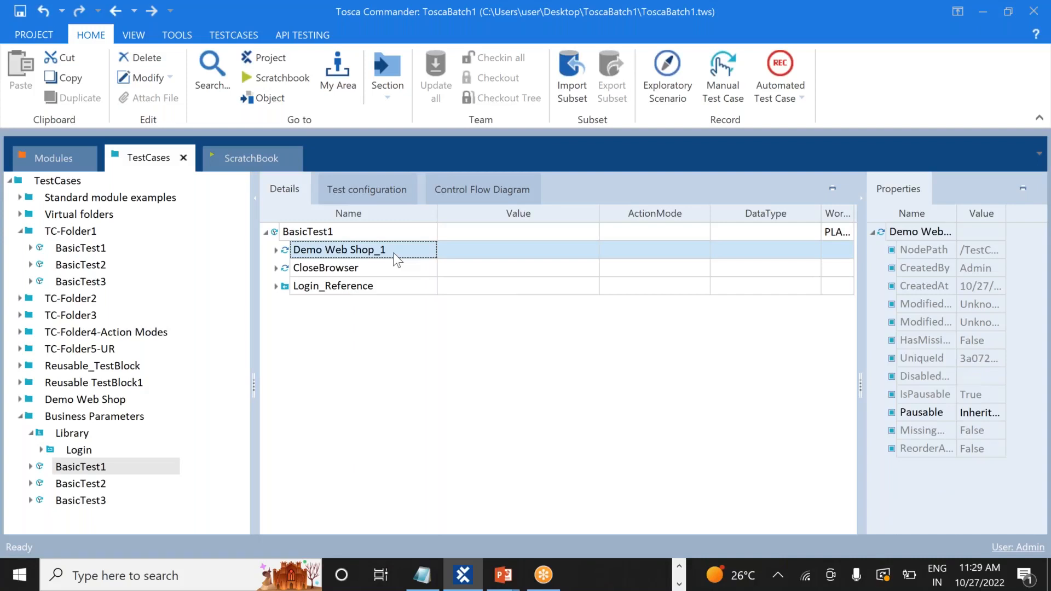
pyautogui.click(277, 286)
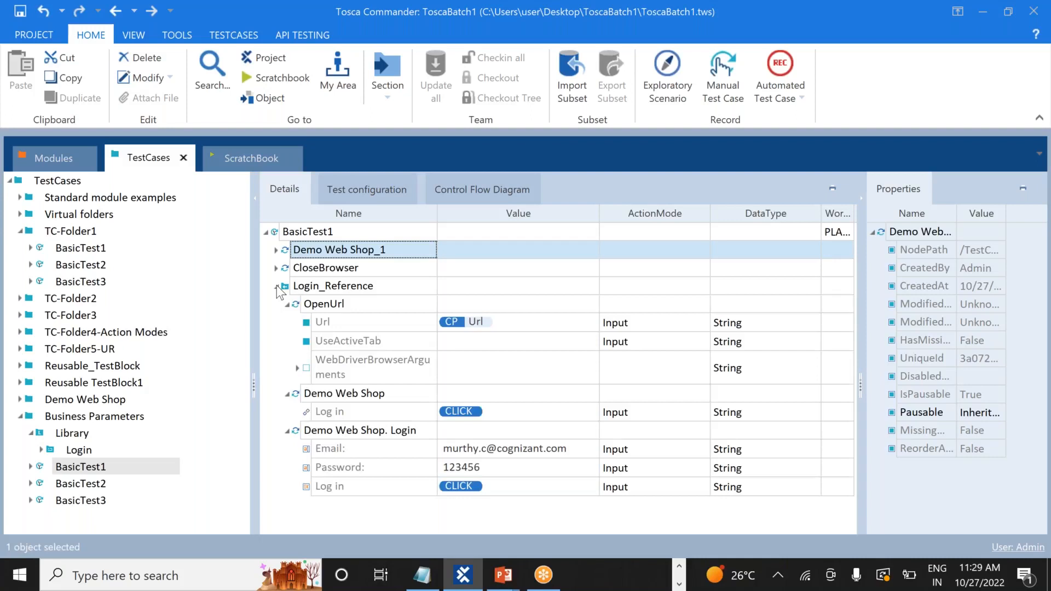
pyautogui.click(277, 286)
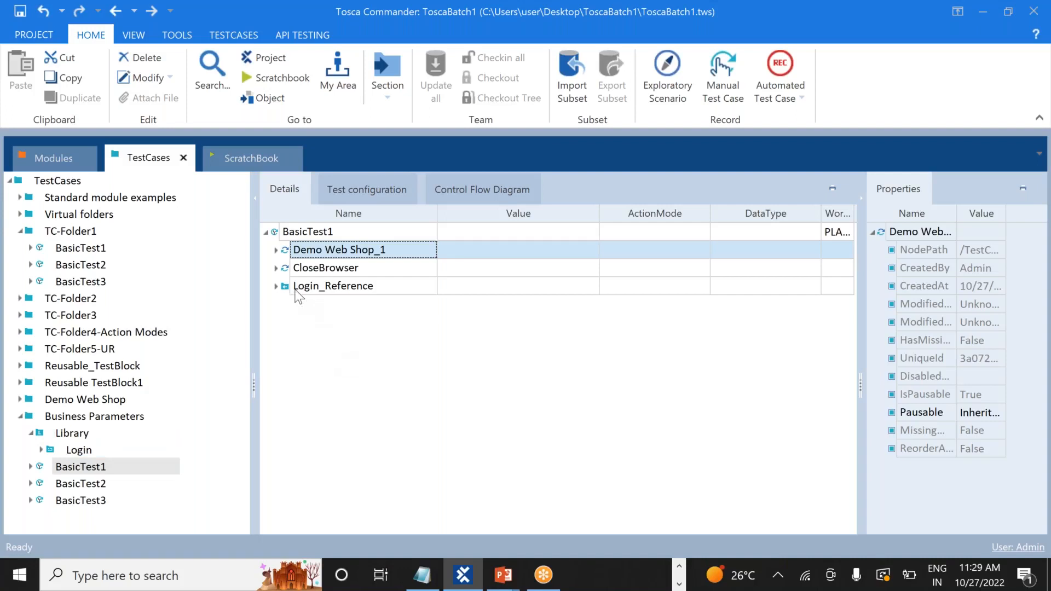
# Try moving Login_Reference above Demo Web Shop_1, then list BasicTest1's steps in the tree
pyautogui.moveTo(286, 285); pyautogui.dragTo(279, 242)
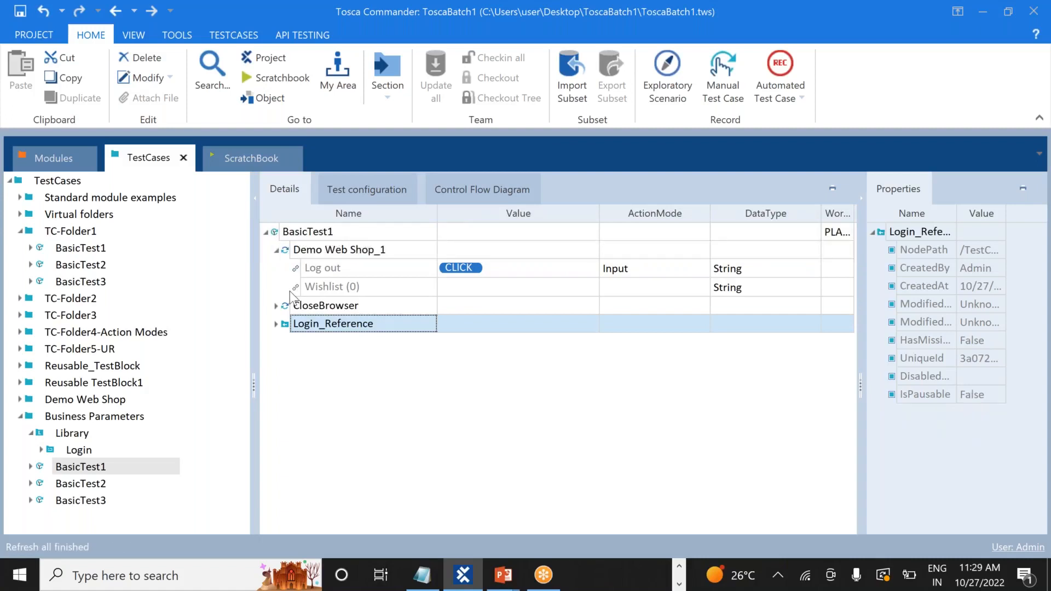
pyautogui.click(277, 251)
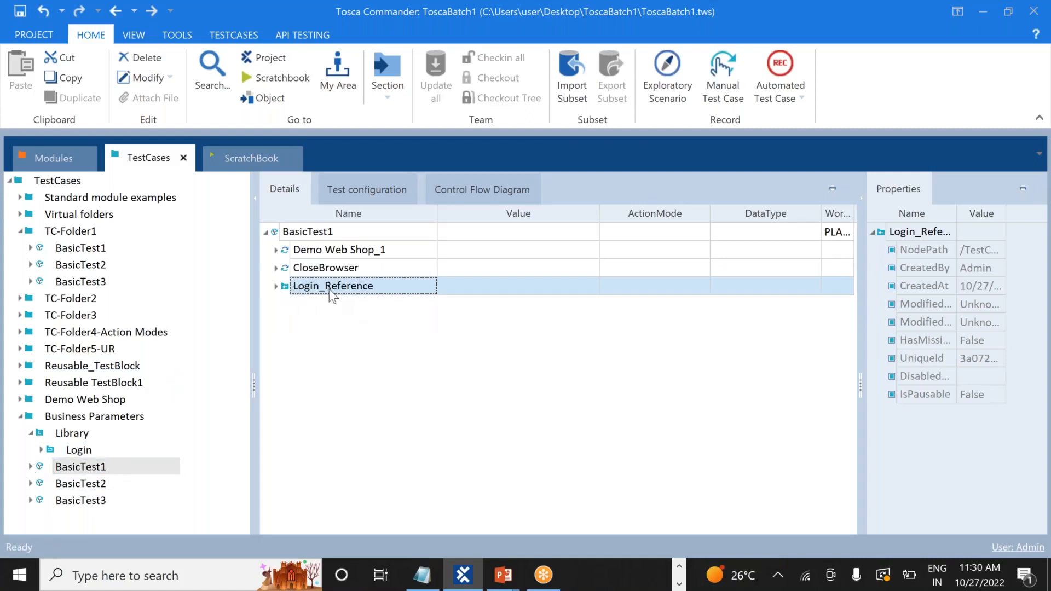
pyautogui.click(314, 288)
pyautogui.moveTo(314, 288); pyautogui.dragTo(287, 241)
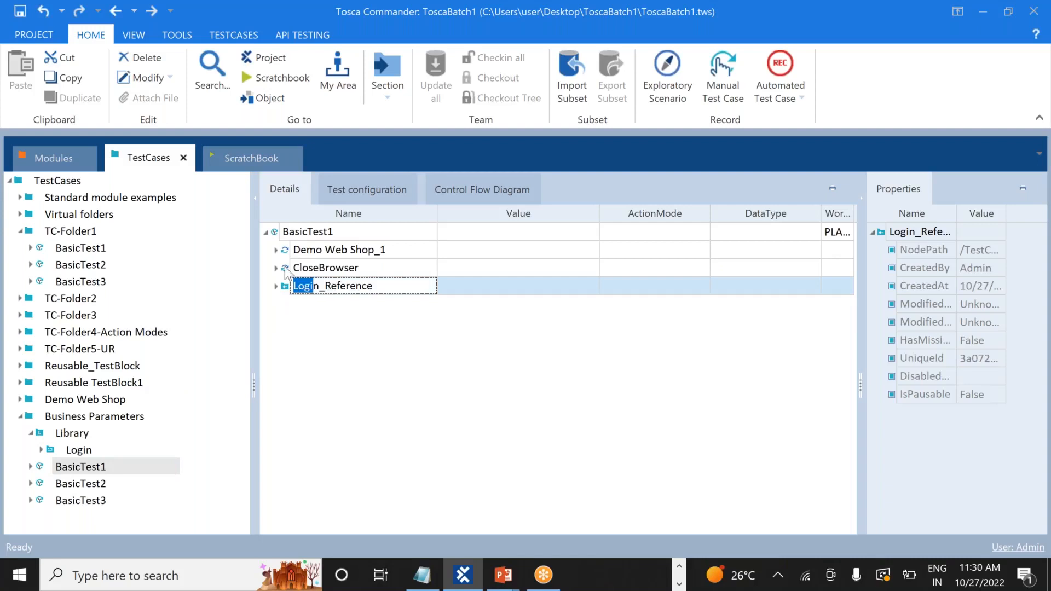
pyautogui.click(311, 321)
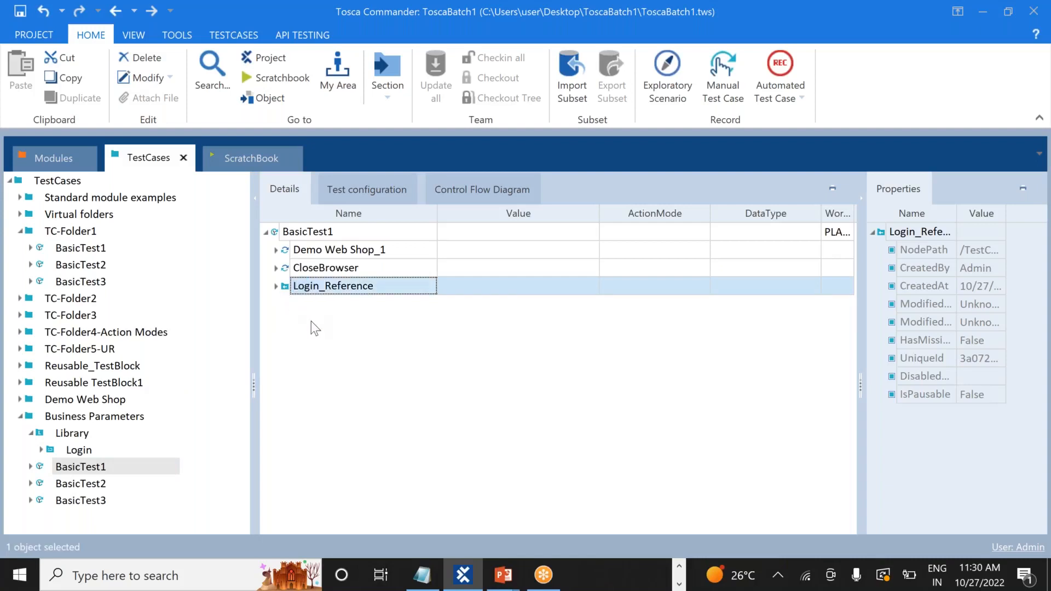
pyautogui.click(323, 289)
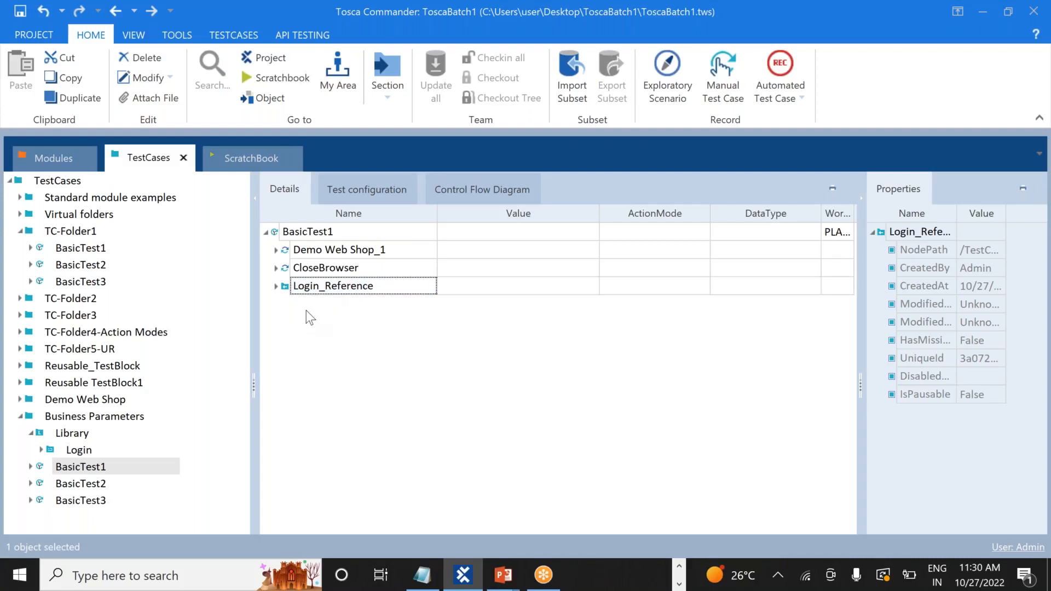
pyautogui.click(307, 287)
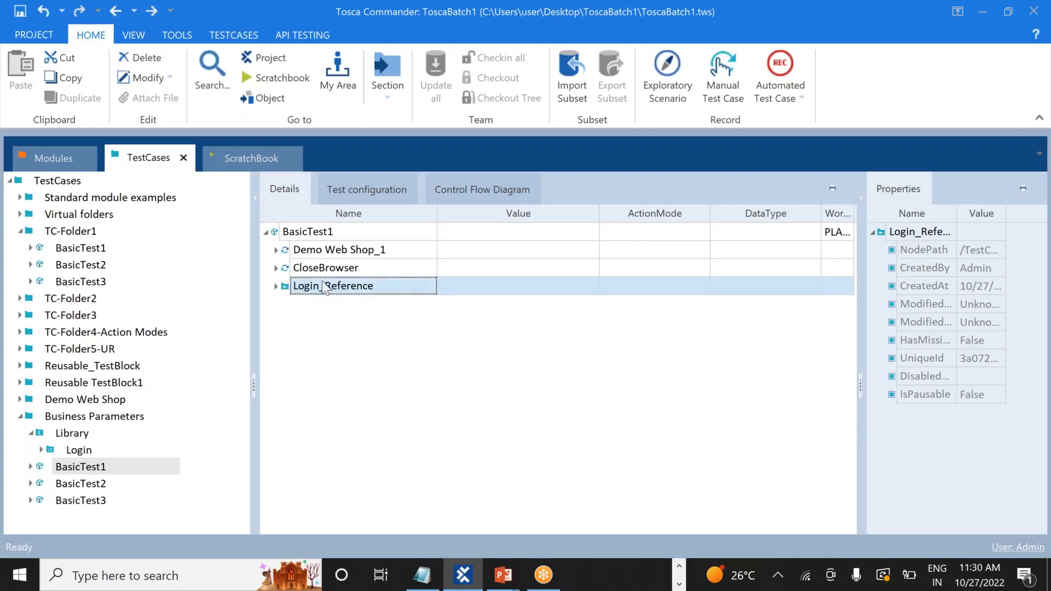
pyautogui.doubleClick(321, 287)
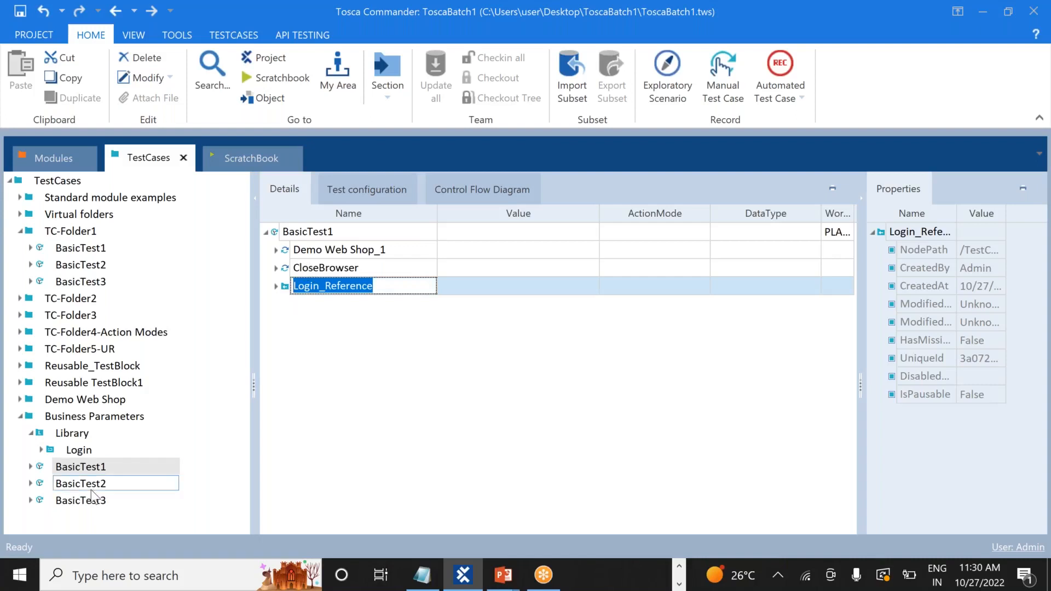
pyautogui.click(31, 466)
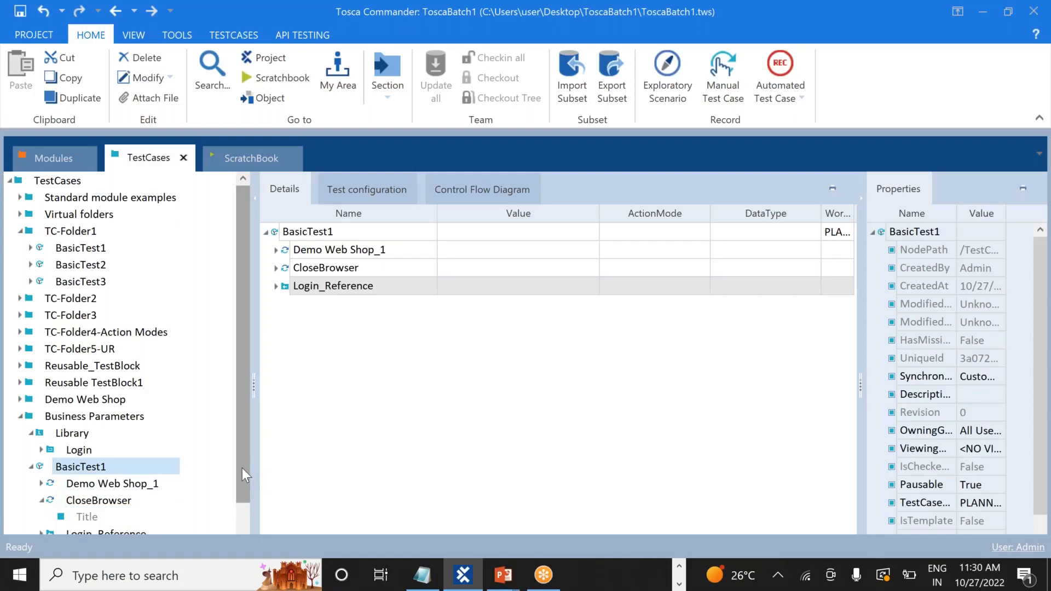
# Drag Login_Reference to the top of BasicTest1 in the TestCases tree
pyautogui.scroll(-1, 242, 469)
pyautogui.moveTo(118, 503); pyautogui.dragTo(71, 448)
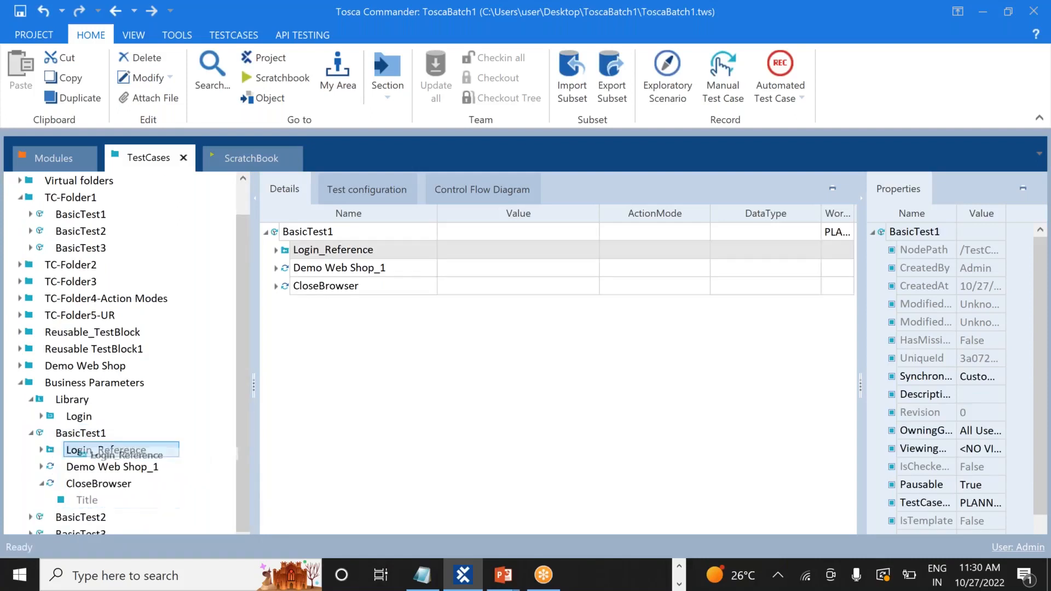
pyautogui.click(31, 434)
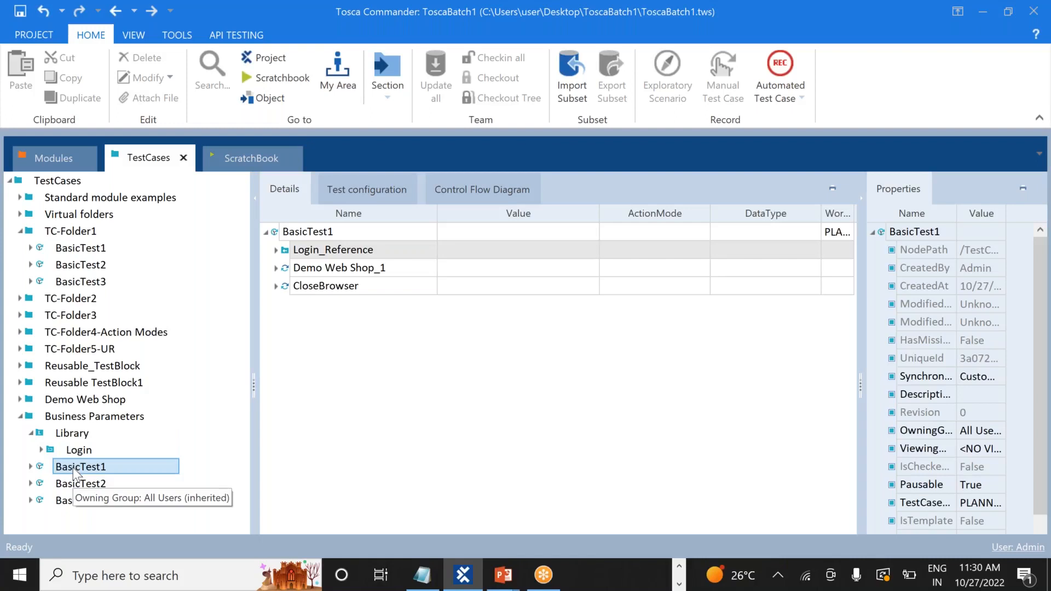
# Compare BasicTest2, BasicTest3 and BasicTest1, then inspect the Library's Login block, keeping its name
pyautogui.moveTo(73, 467); pyautogui.dragTo(68, 487)
pyautogui.click(69, 486)
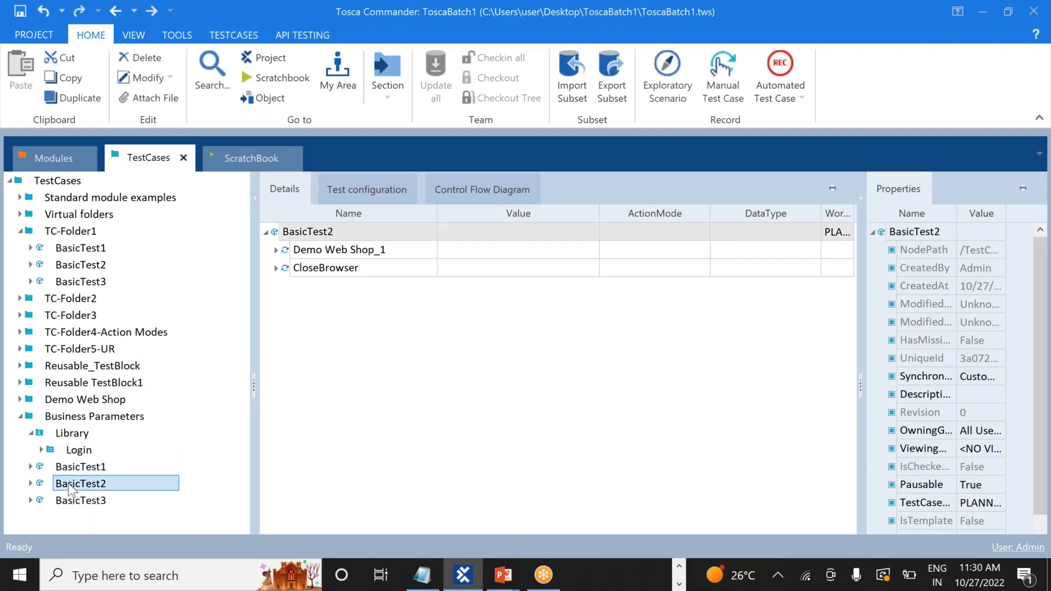
pyautogui.click(78, 504)
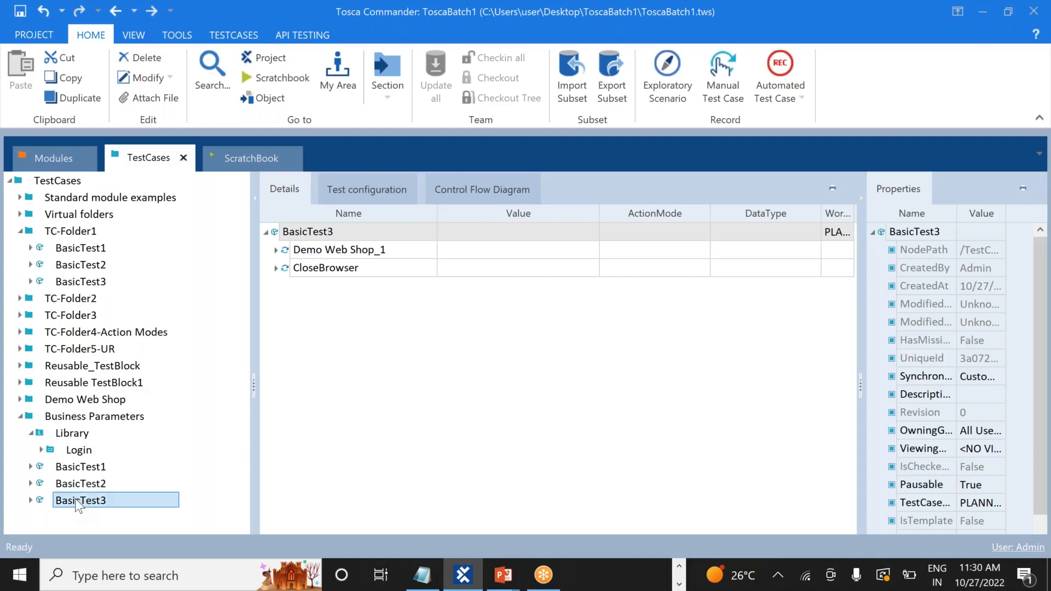
pyautogui.click(78, 469)
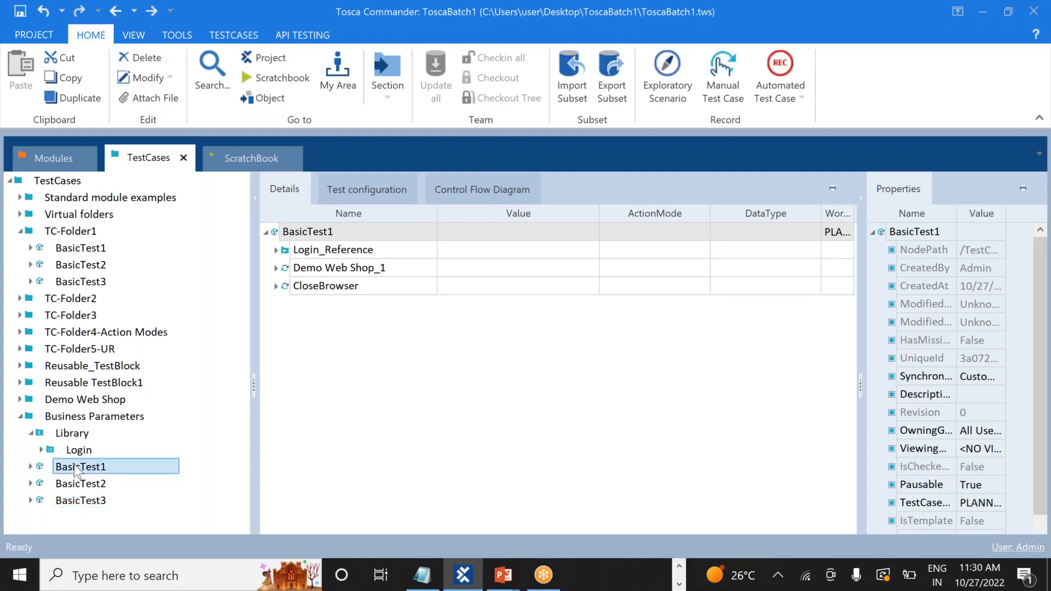
pyautogui.moveTo(74, 462); pyautogui.dragTo(80, 453)
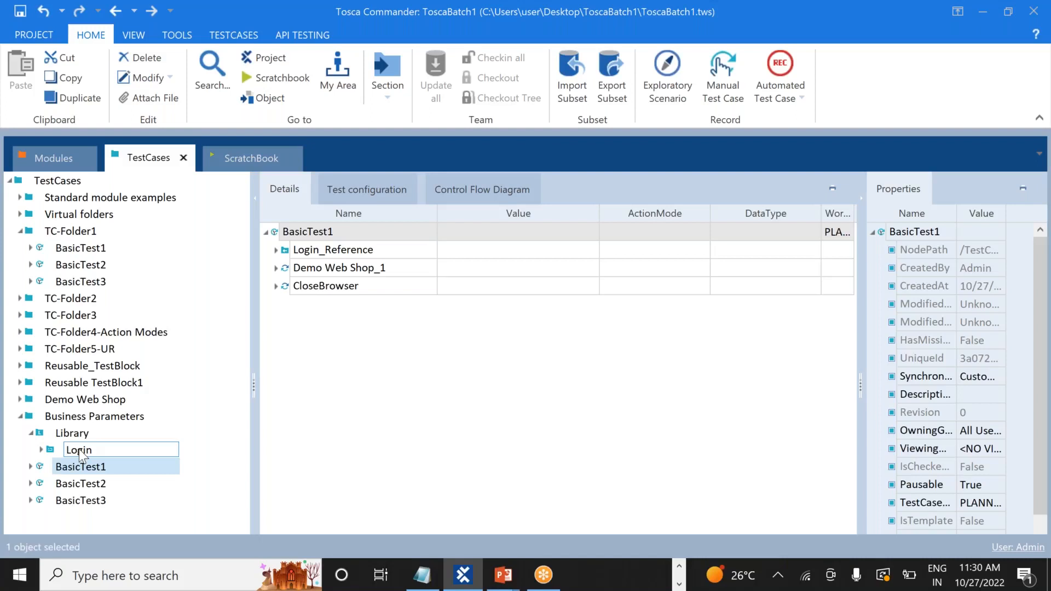
pyautogui.press('Return')
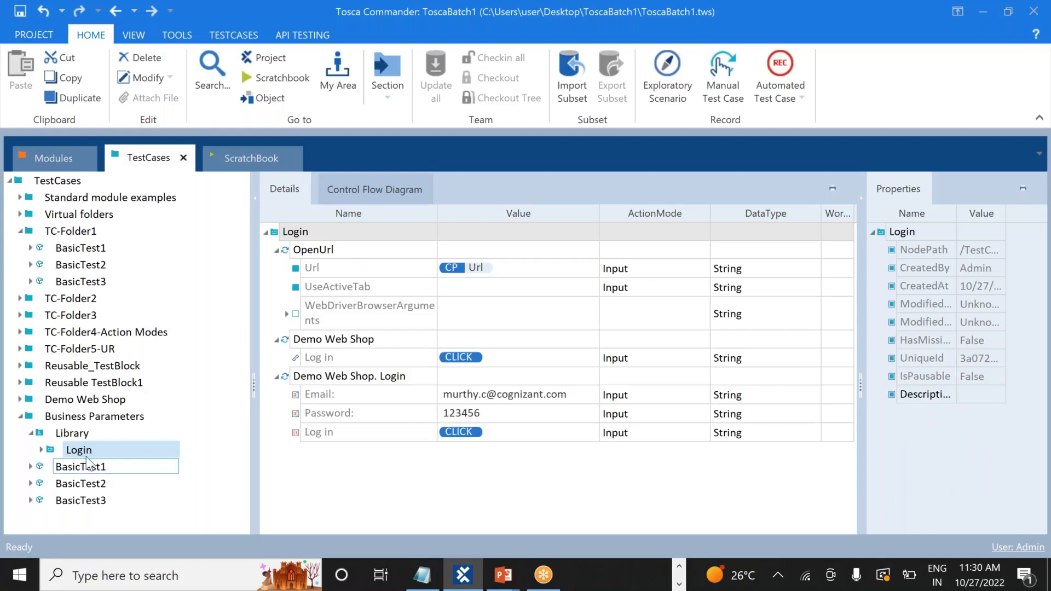
pyautogui.moveTo(117, 451); pyautogui.dragTo(75, 472)
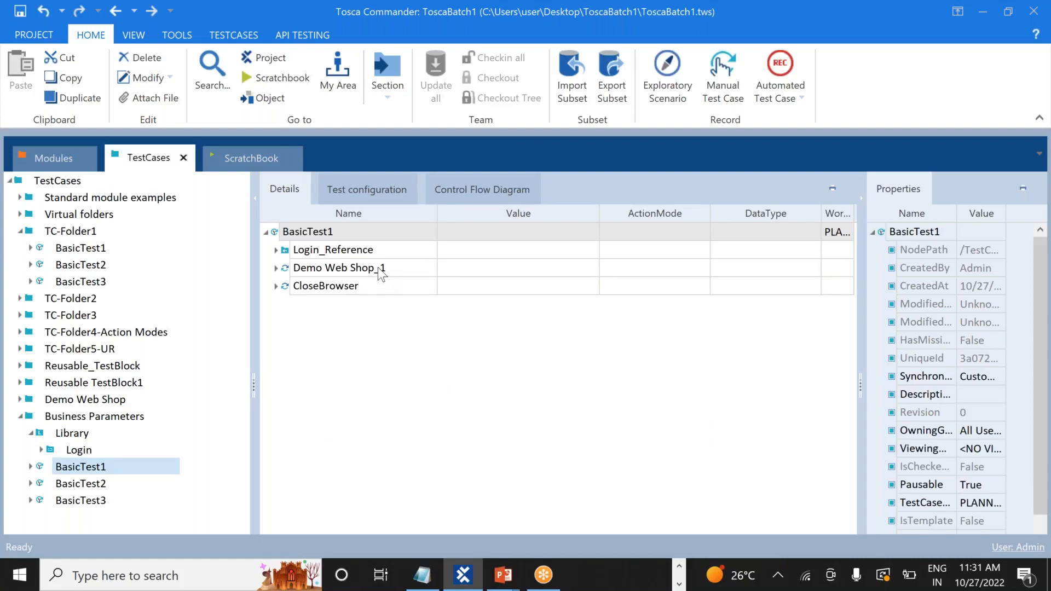
# Run BasicTest1 in ScratchBook from its context menu, then switch to the notes while it starts
pyautogui.click(107, 469)
pyautogui.rightClick(105, 471)
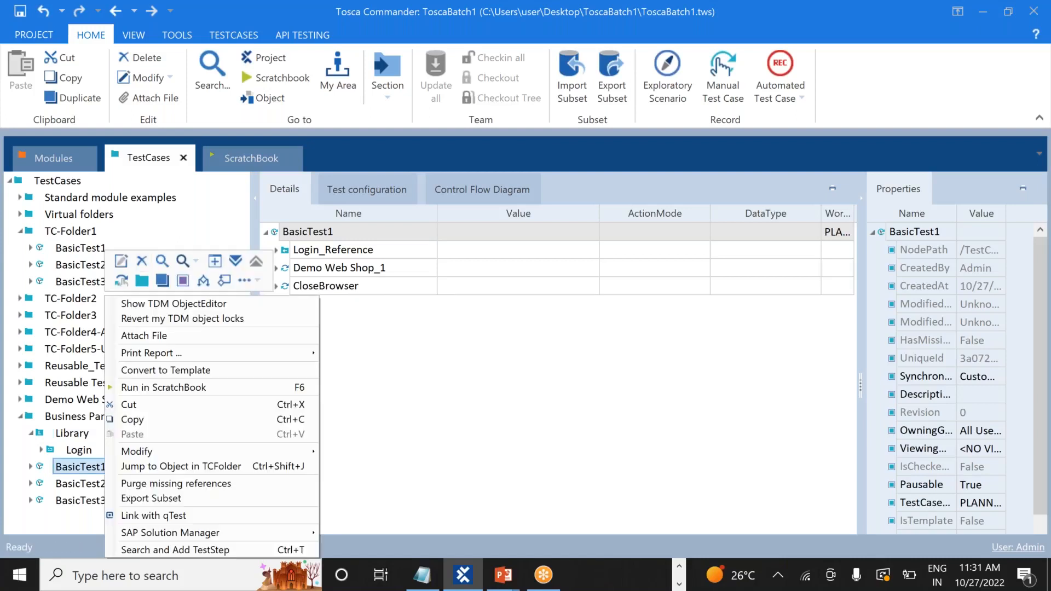
pyautogui.click(219, 387)
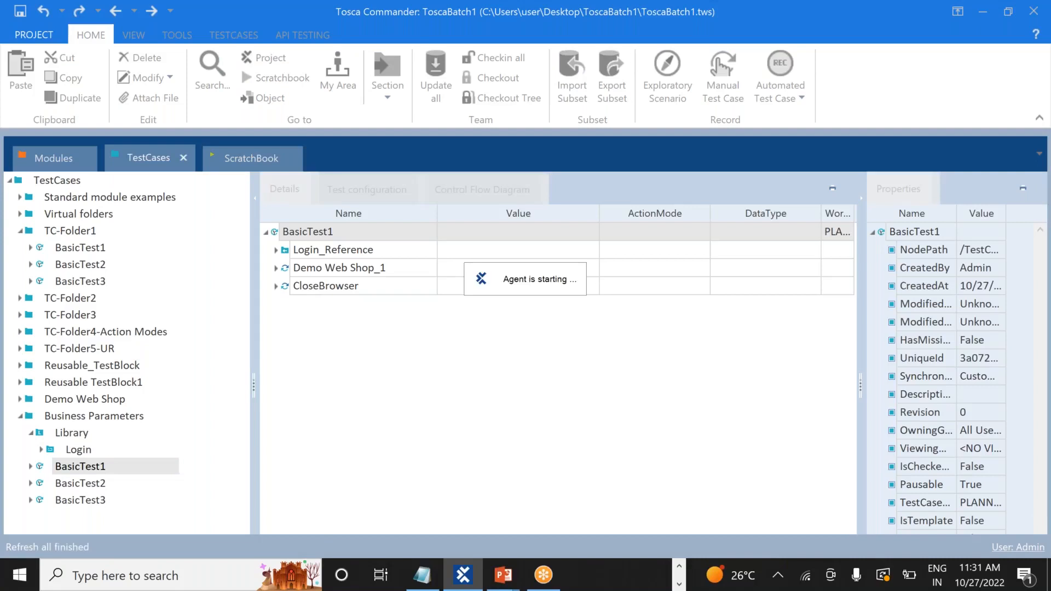
pyautogui.hotkey('alt', 'Tab')
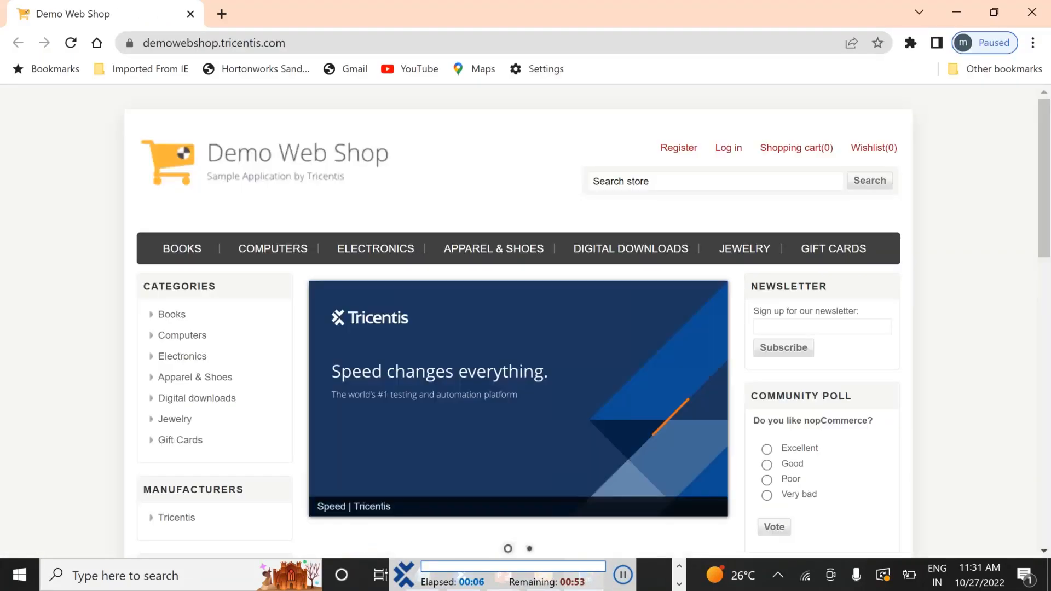
# Let the run sign in to the Demo Web Shop with the stored email and password, then log out
pyautogui.click(725, 154)
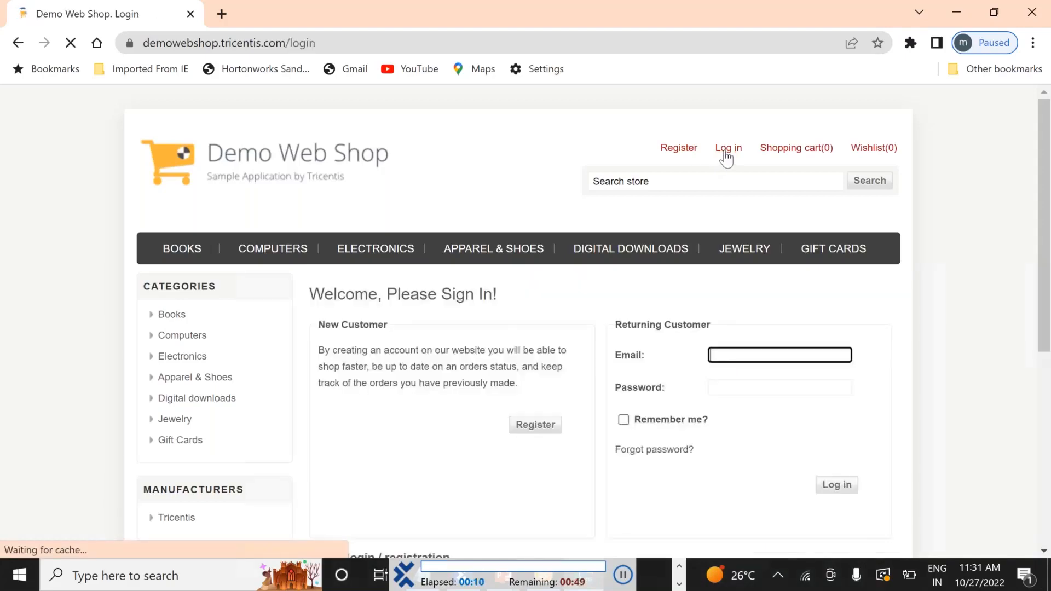
pyautogui.scroll(-3, 725, 157)
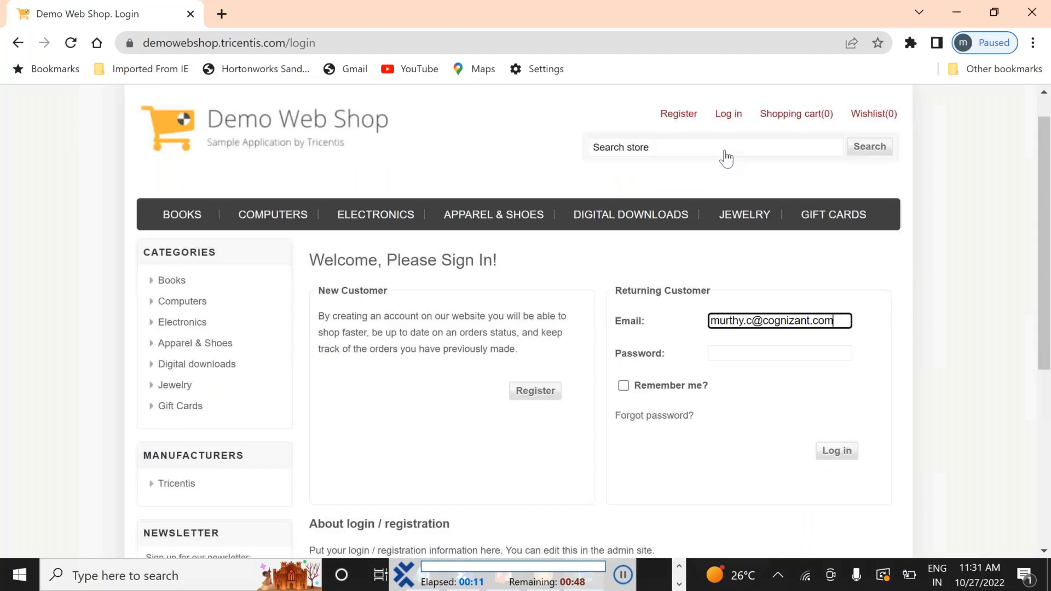
pyautogui.press('Tab')
pyautogui.write('******')
pyautogui.click(836, 321)
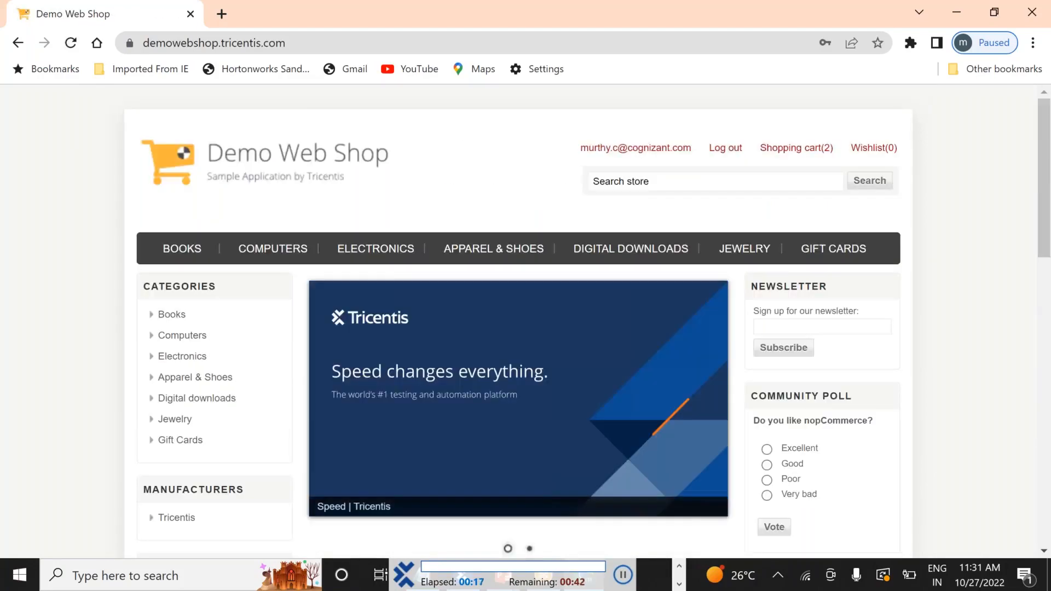
pyautogui.click(726, 148)
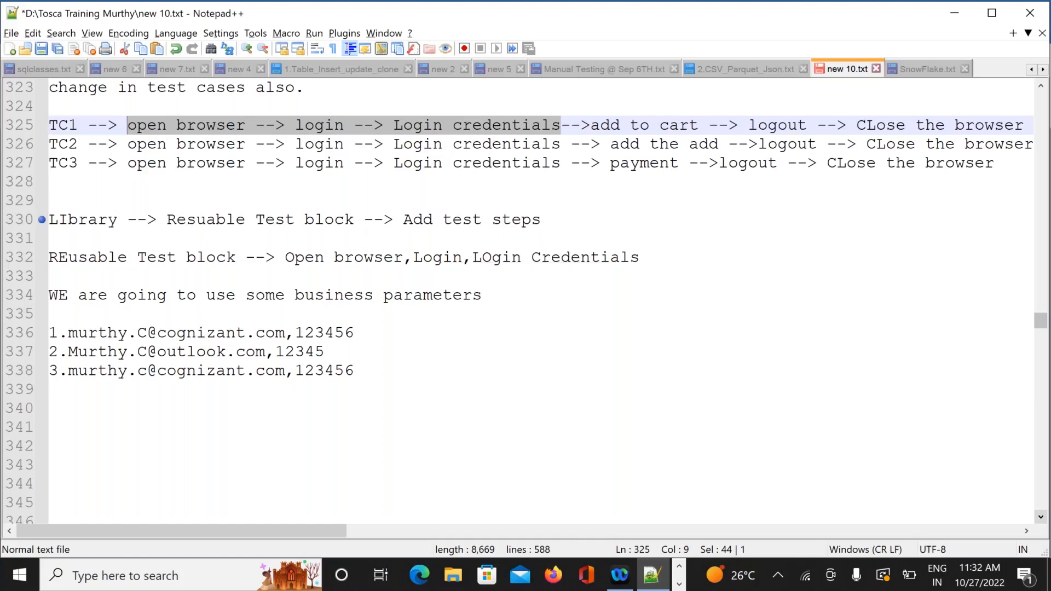
# Switch back to Tosca Commander and return to the TestCases view
pyautogui.hotkey('alt', 'Tab')
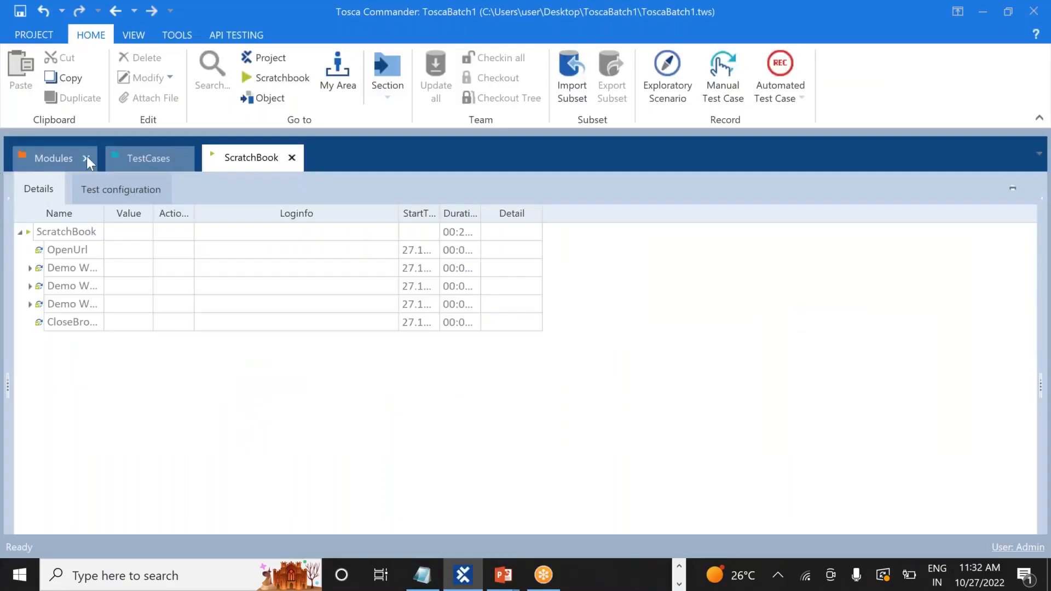
pyautogui.click(137, 159)
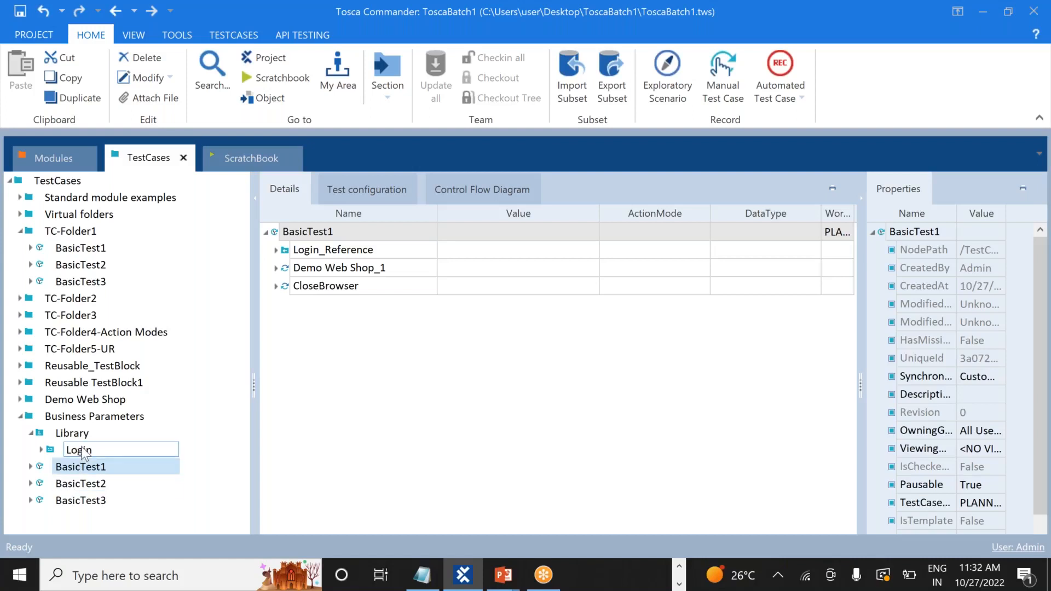
# Drag the Library Login block into BasicTest2 to add a reference, folding the expanded steps
pyautogui.click(70, 482)
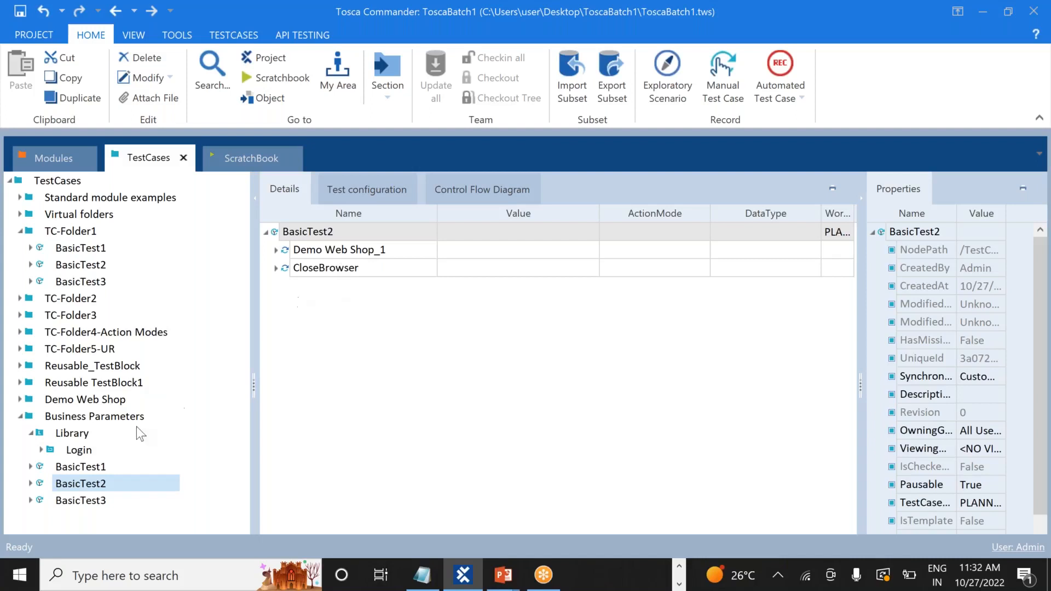
pyautogui.moveTo(78, 455); pyautogui.dragTo(366, 357)
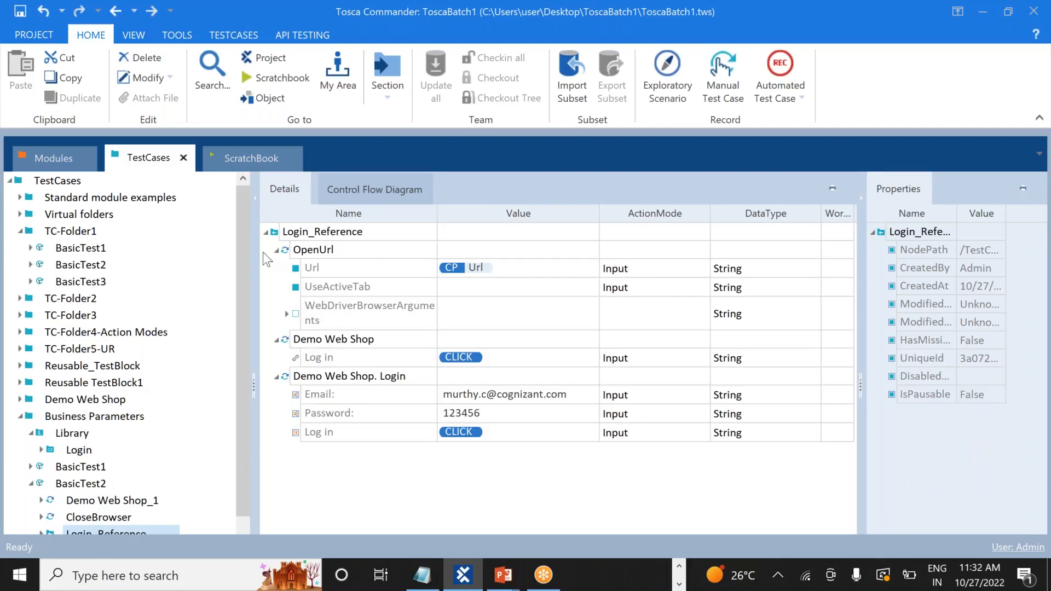
pyautogui.click(277, 251)
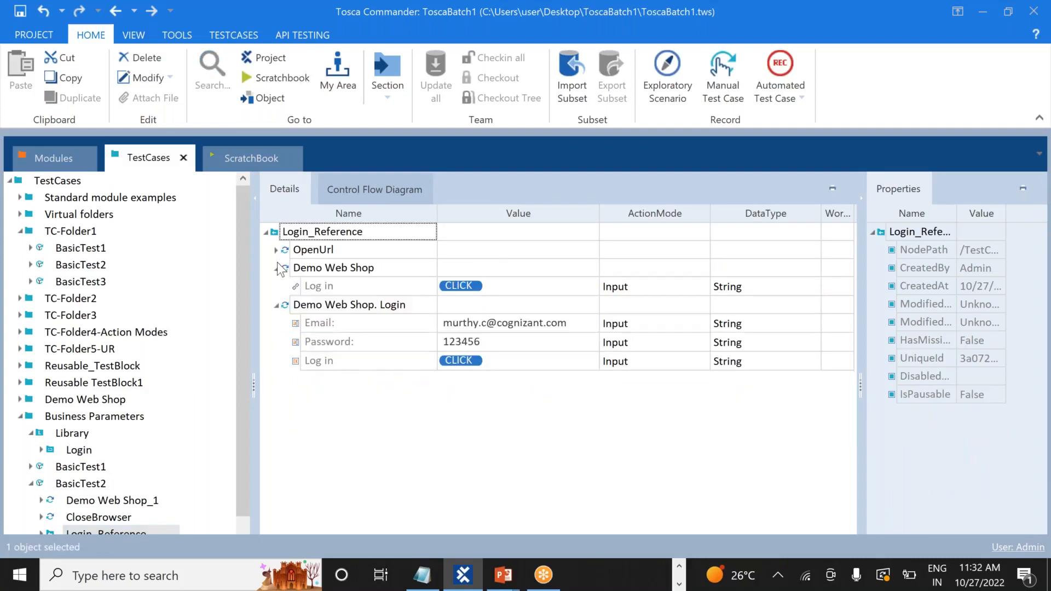
pyautogui.click(277, 269)
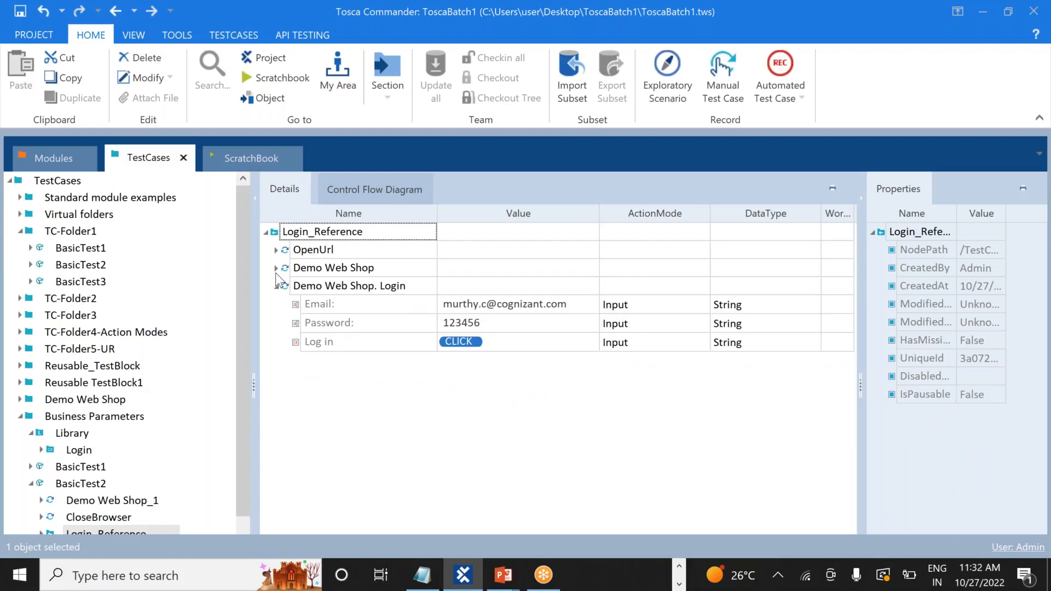
pyautogui.click(277, 286)
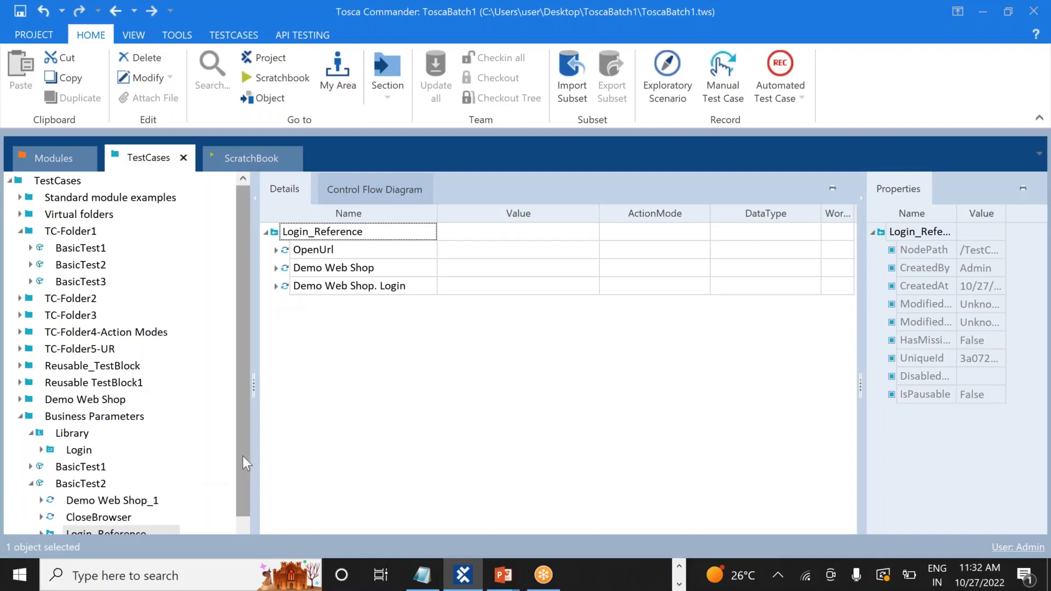
# Move Login_Reference above Demo Web Shop_1 in BasicTest2 and fold both steps
pyautogui.moveTo(243, 456); pyautogui.dragTo(243, 494)
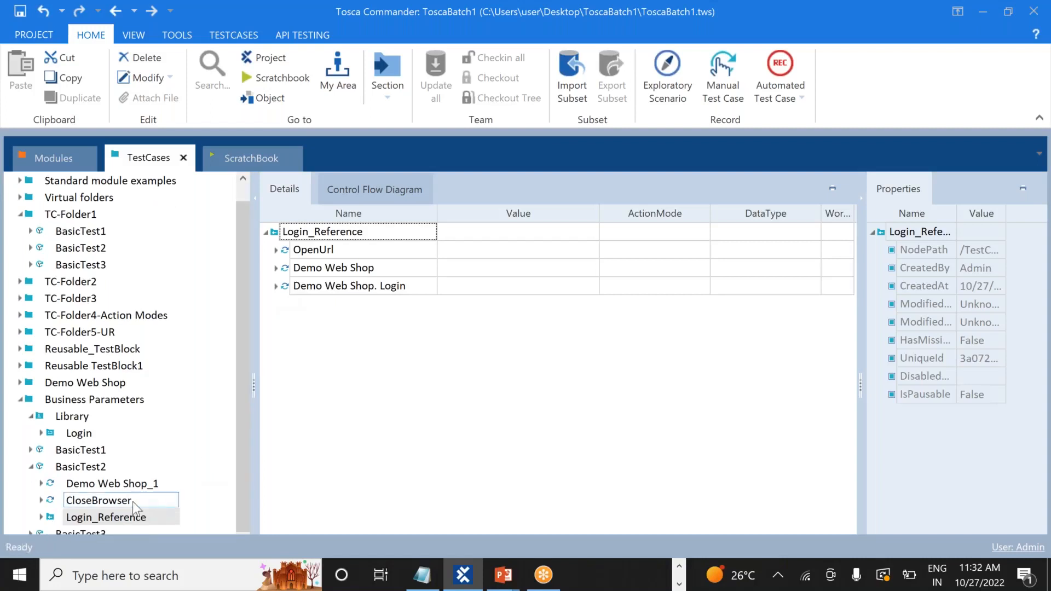
pyautogui.click(97, 466)
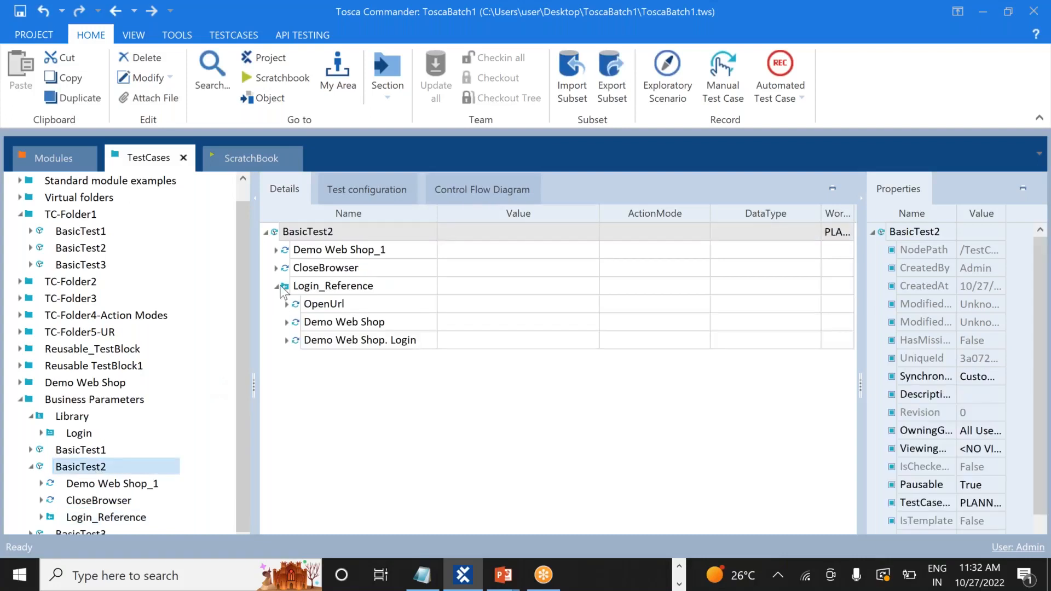
pyautogui.click(280, 285)
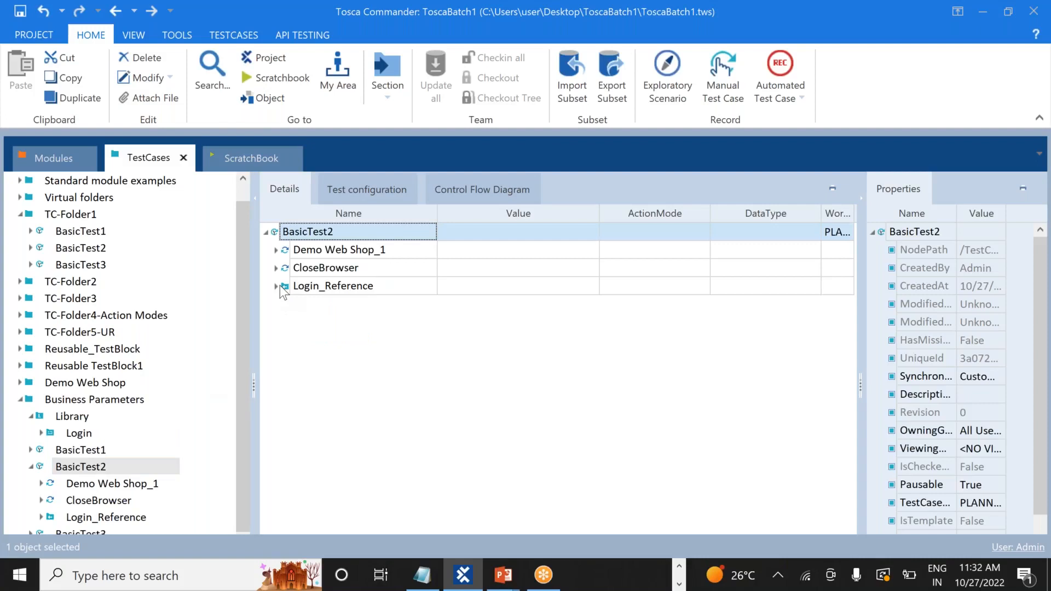
pyautogui.moveTo(285, 289); pyautogui.dragTo(282, 245)
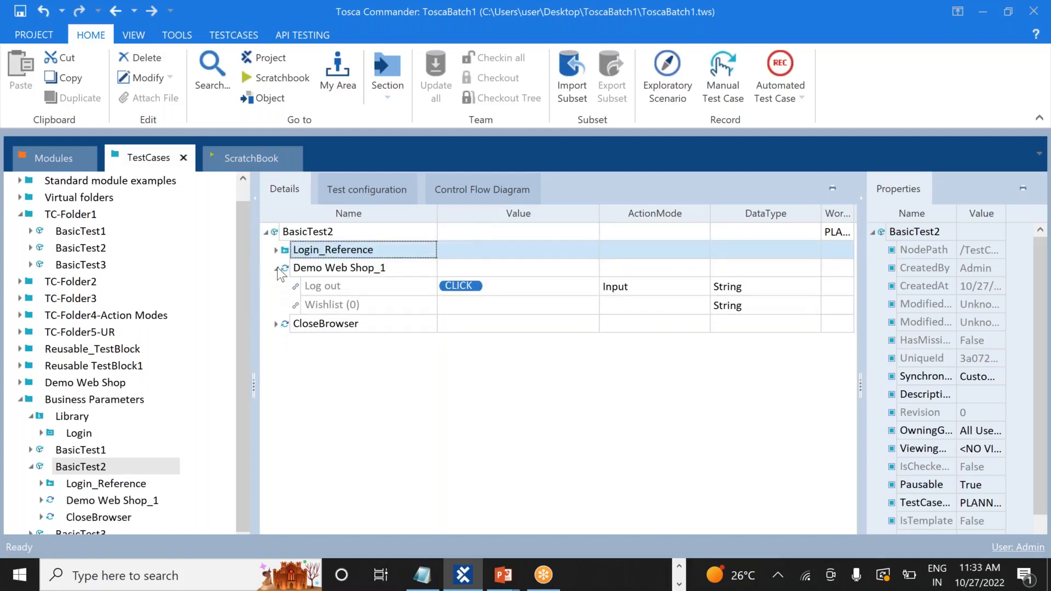
pyautogui.click(277, 267)
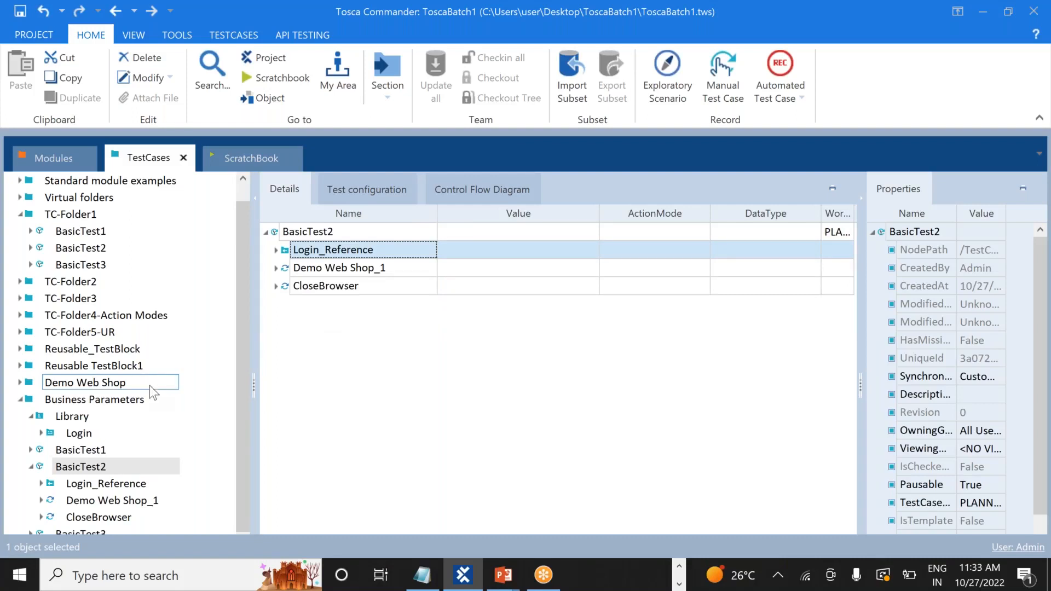
# Collapse BasicTest2 and drag the Library Login block into BasicTest3 as a reference
pyautogui.click(32, 467)
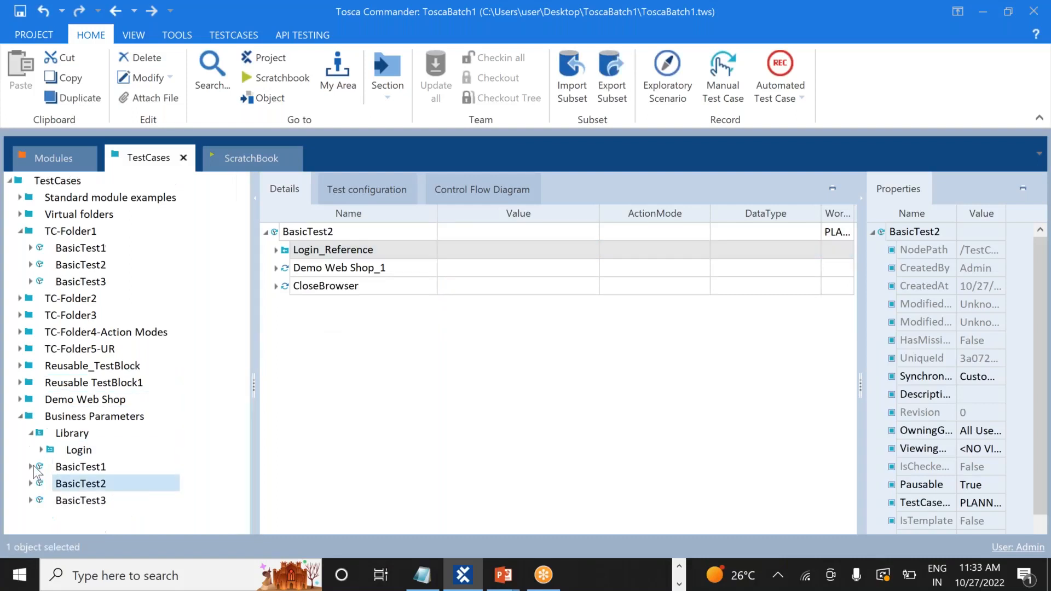
pyautogui.click(71, 500)
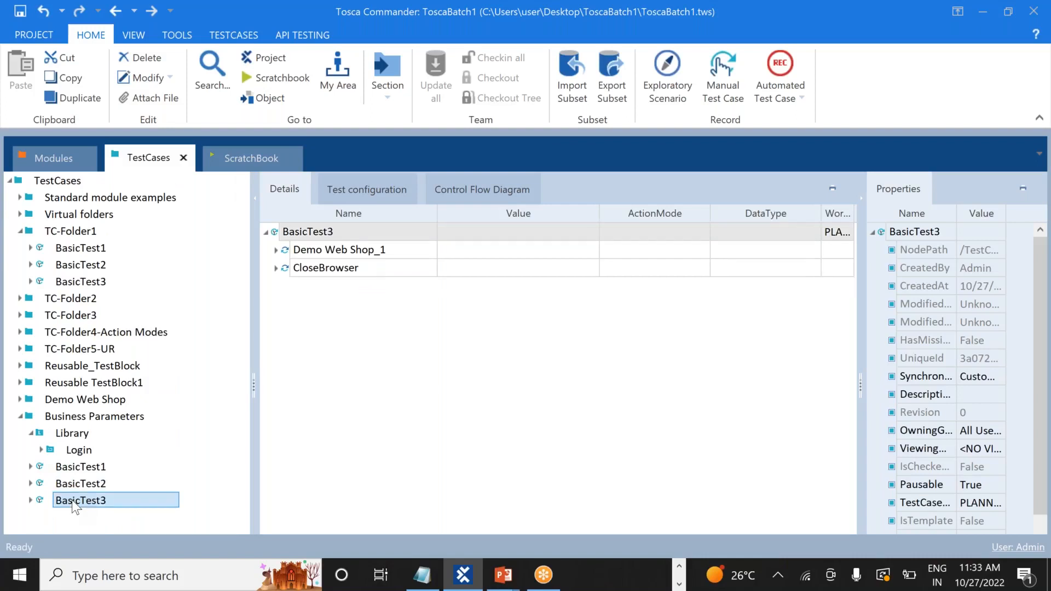
pyautogui.moveTo(71, 500); pyautogui.dragTo(87, 450)
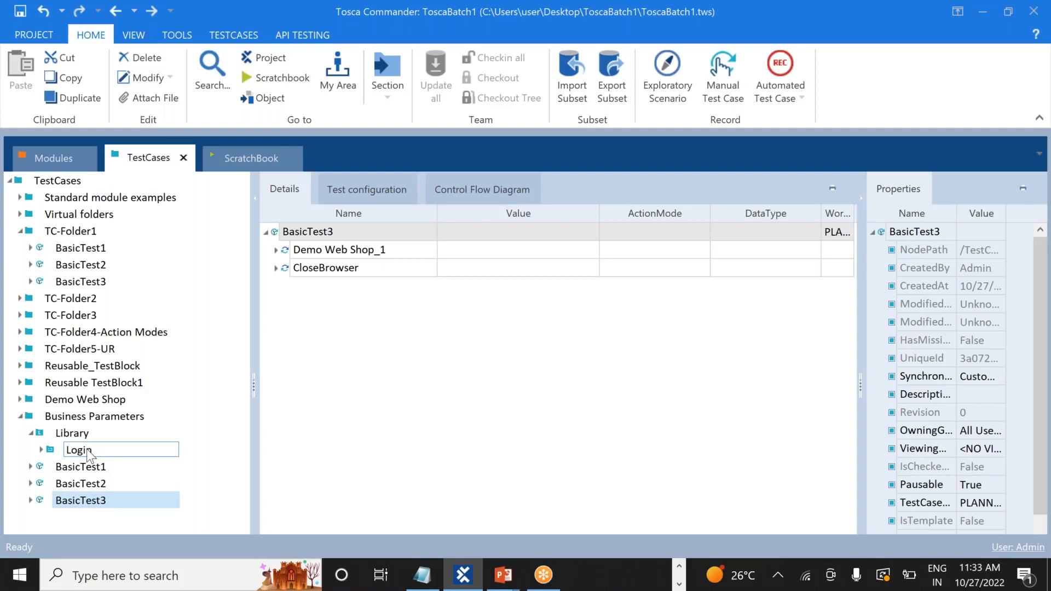
pyautogui.moveTo(88, 450); pyautogui.dragTo(314, 412)
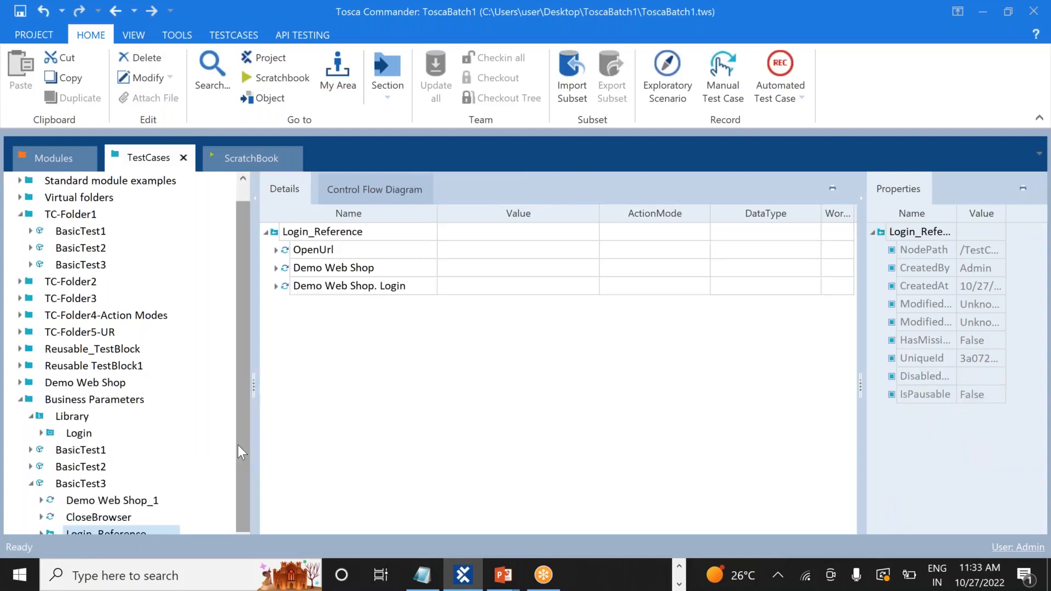
# Move Login_Reference above Demo Web Shop_1 in BasicTest3 and fold both steps
pyautogui.click(82, 483)
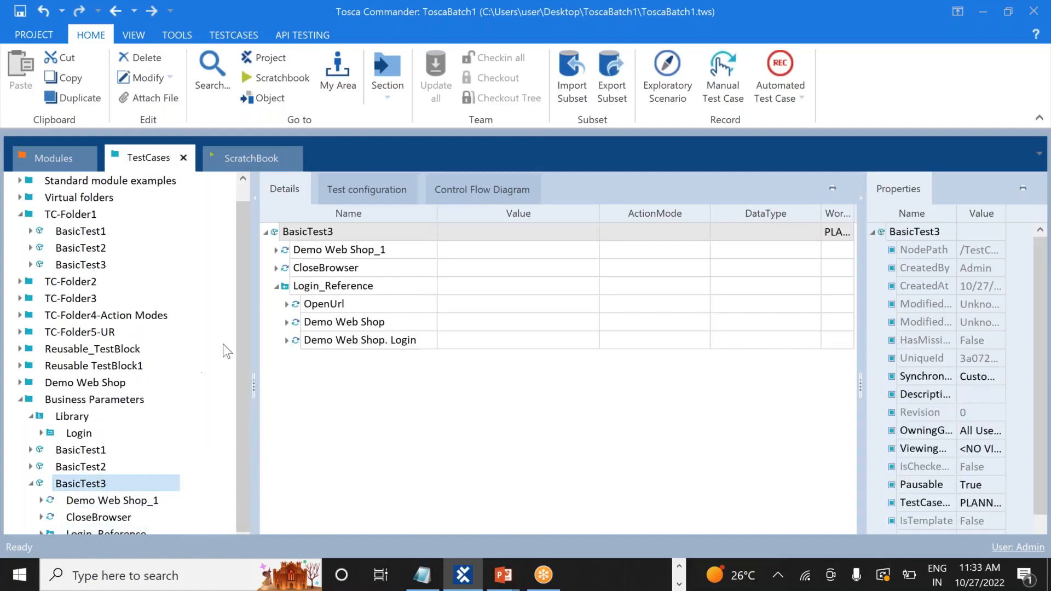
pyautogui.click(277, 285)
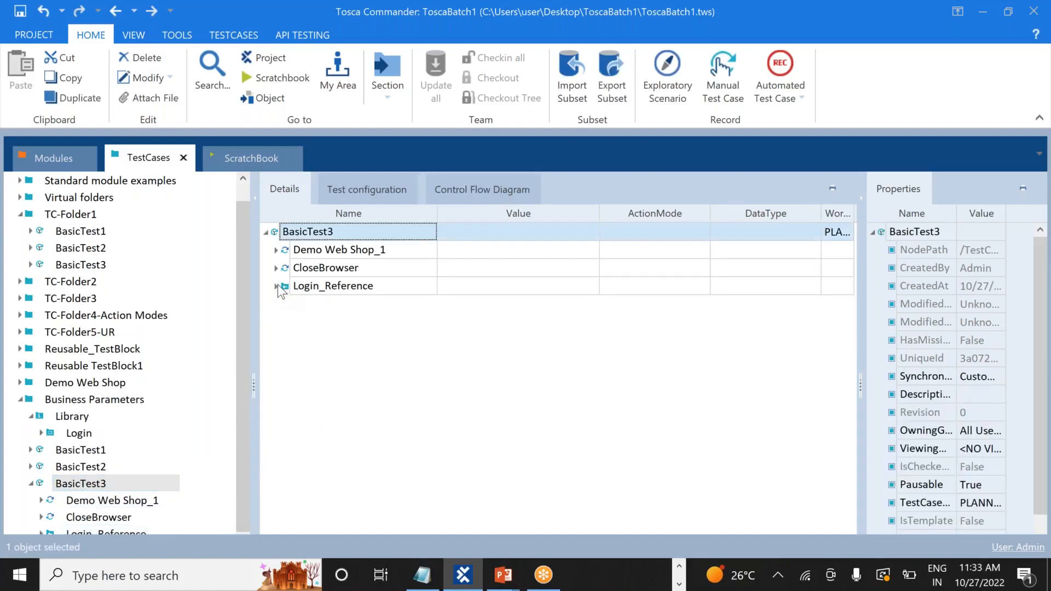
pyautogui.moveTo(305, 294); pyautogui.dragTo(284, 267)
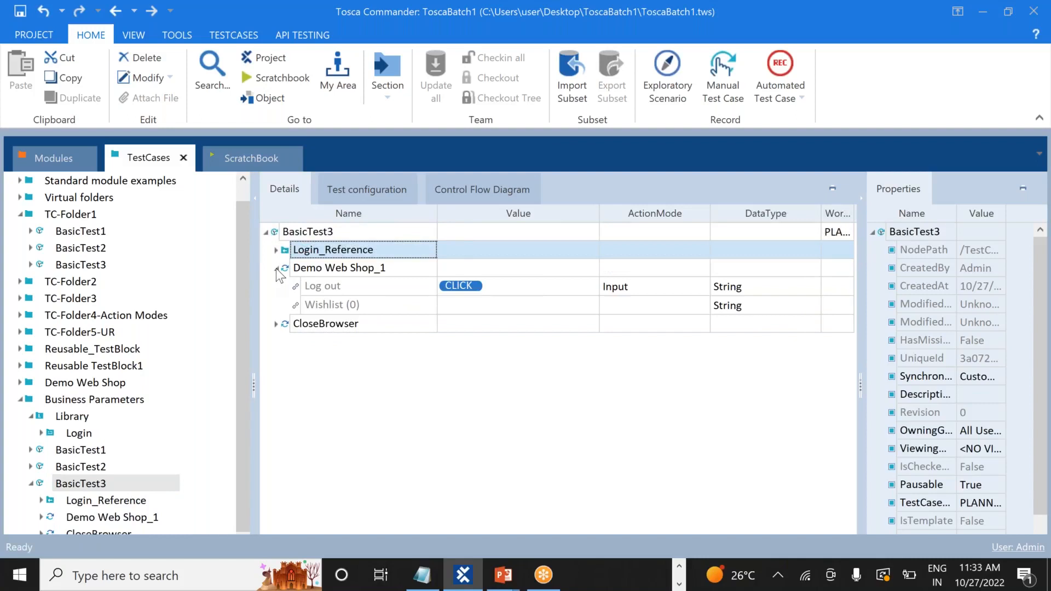
pyautogui.click(276, 269)
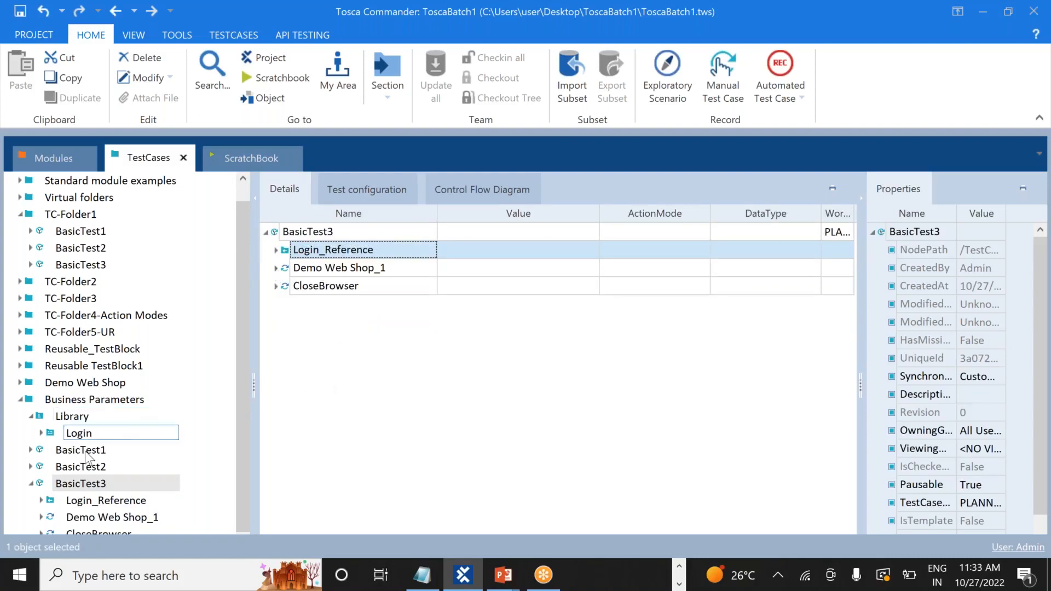
# Open Business Parameters, fold Library, Login and BasicTest1–3 to single rows, and select the folder
pyautogui.click(31, 483)
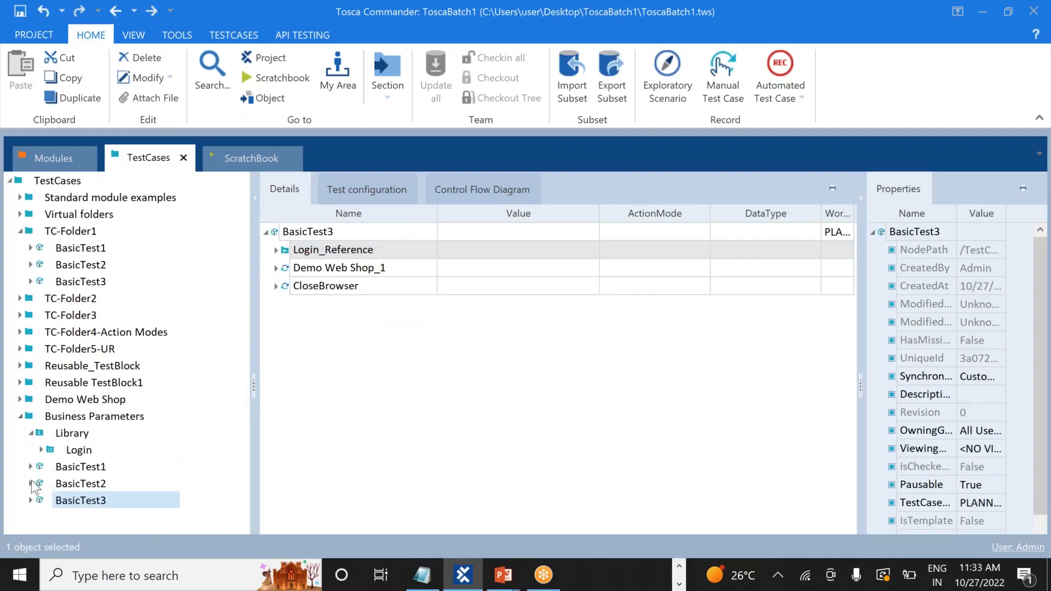
pyautogui.click(23, 418)
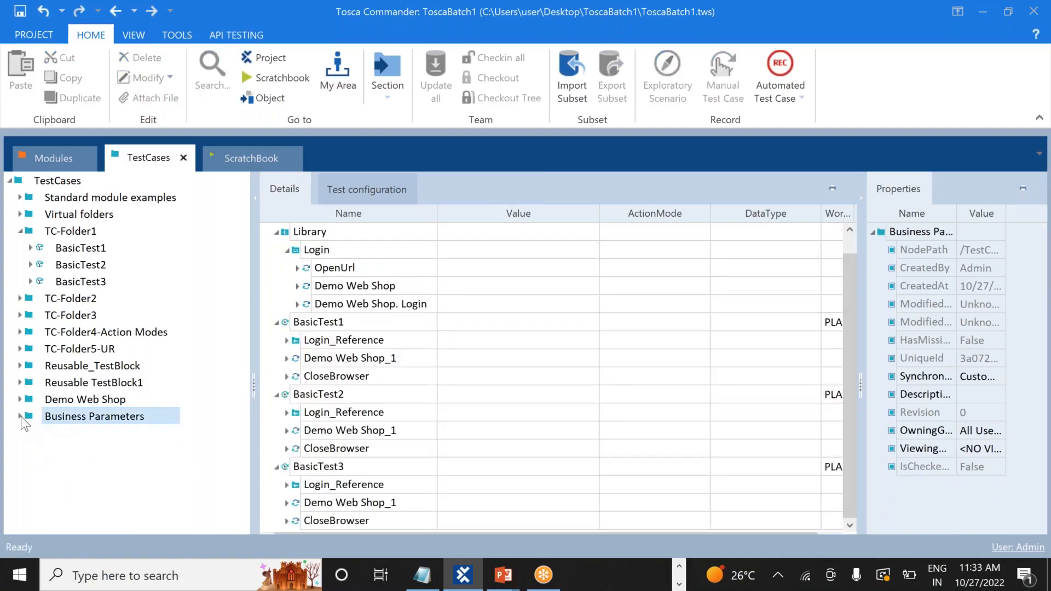
pyautogui.click(20, 416)
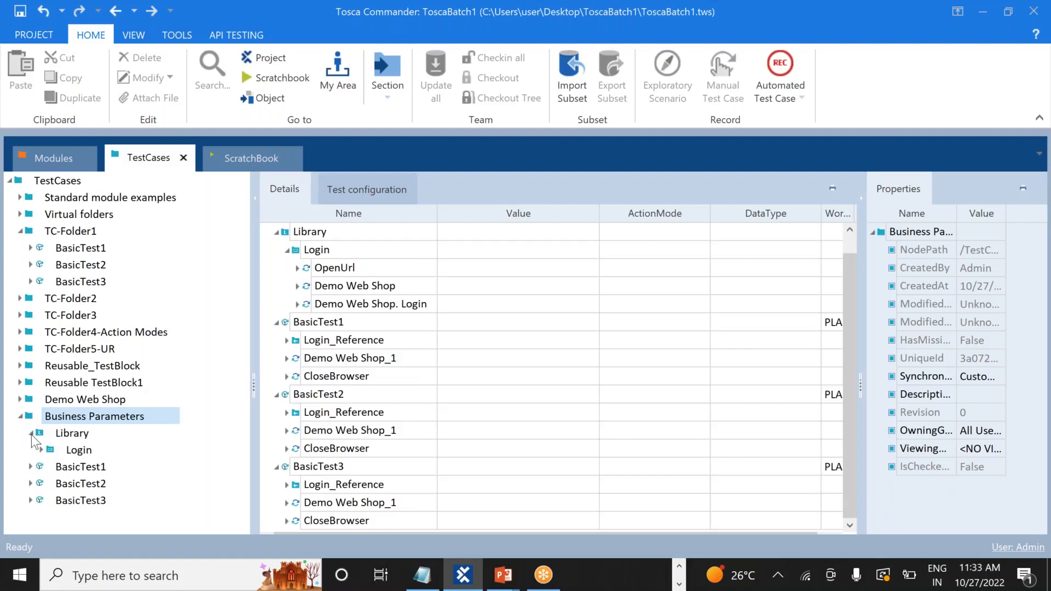
pyautogui.click(31, 433)
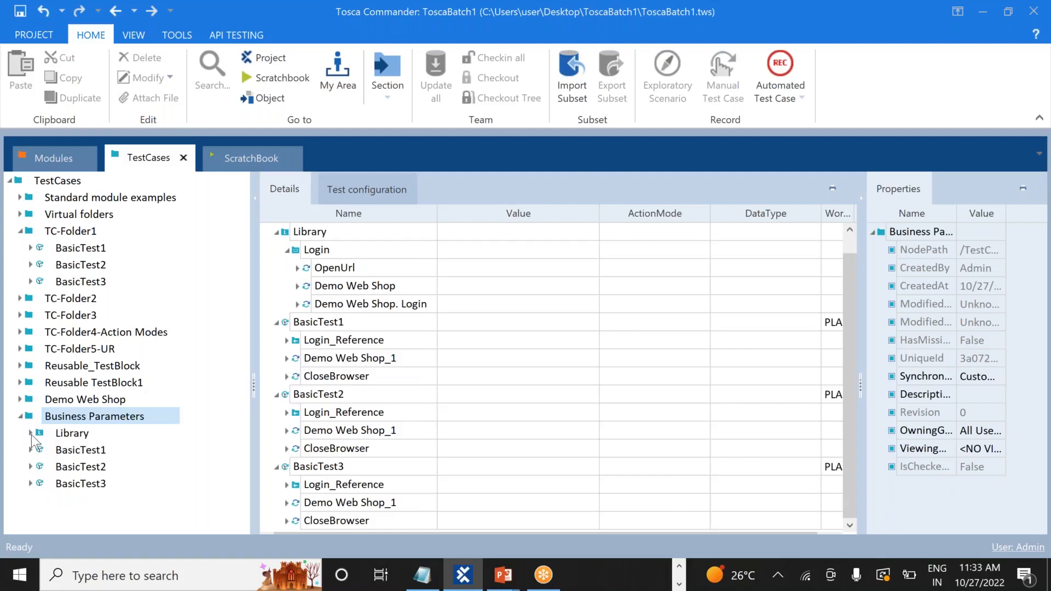
pyautogui.click(289, 250)
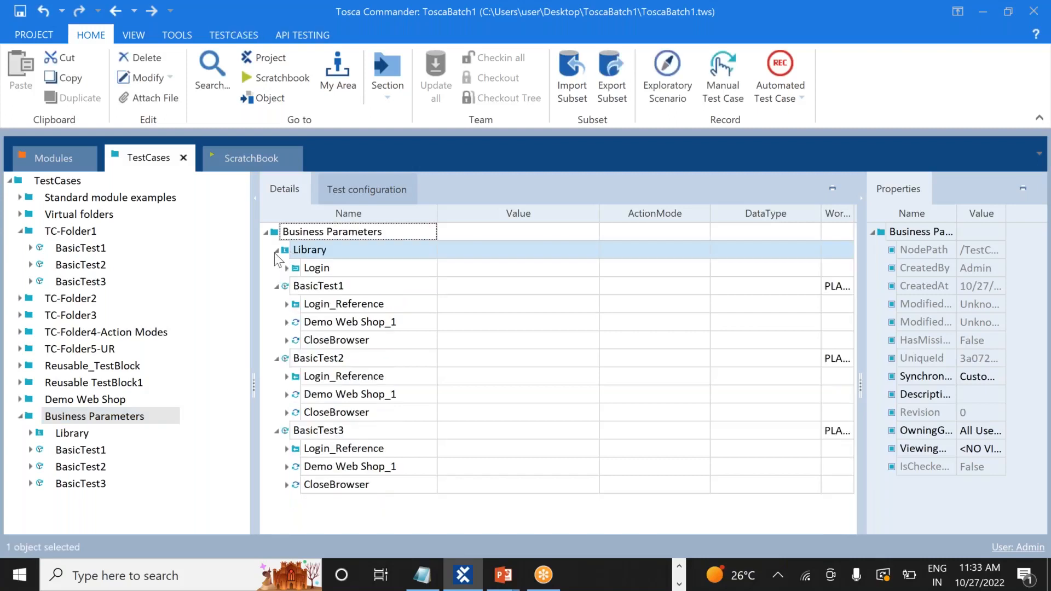
pyautogui.click(275, 251)
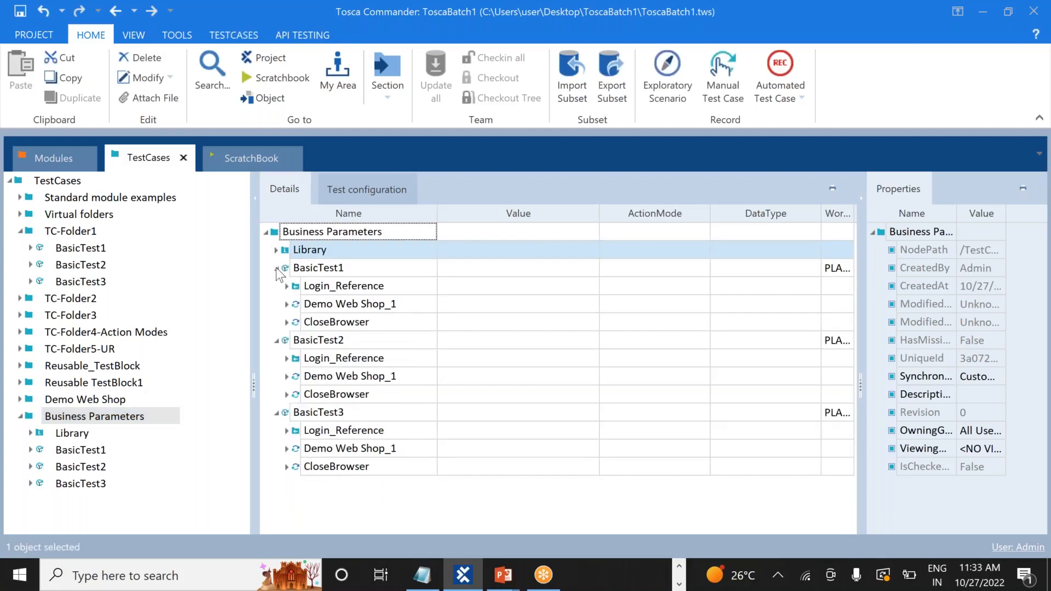
pyautogui.click(276, 268)
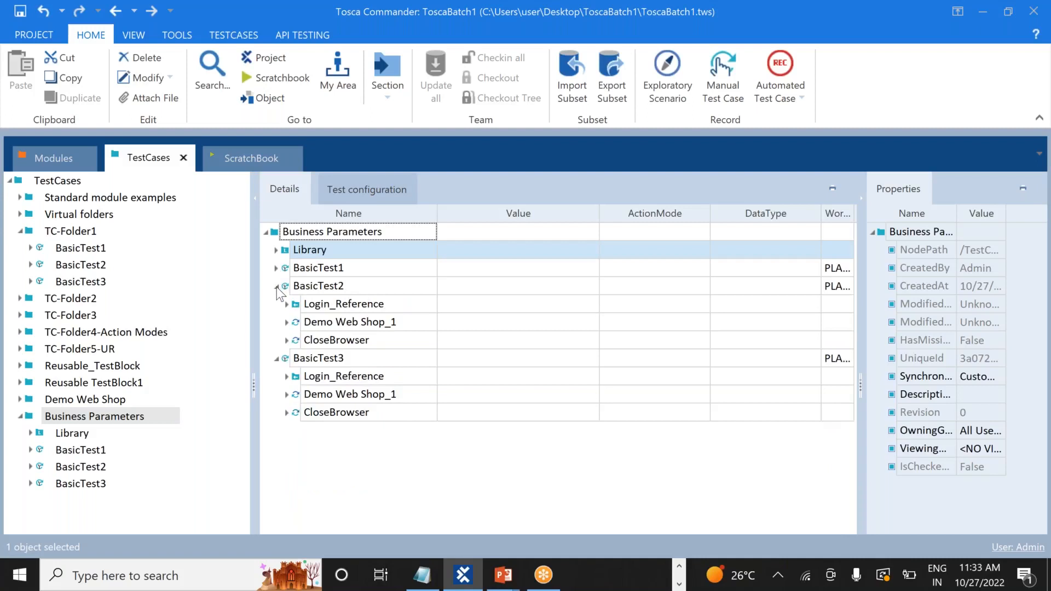
pyautogui.click(276, 285)
pyautogui.click(277, 304)
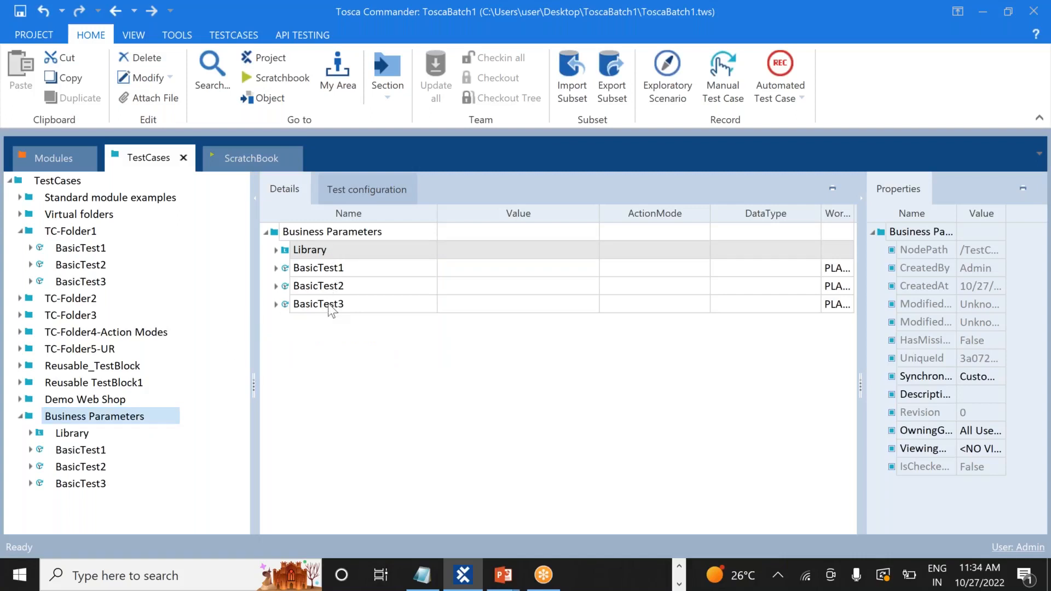
pyautogui.click(133, 417)
# Run the Business Parameters folder in ScratchBook from its context menu
pyautogui.rightClick(133, 417)
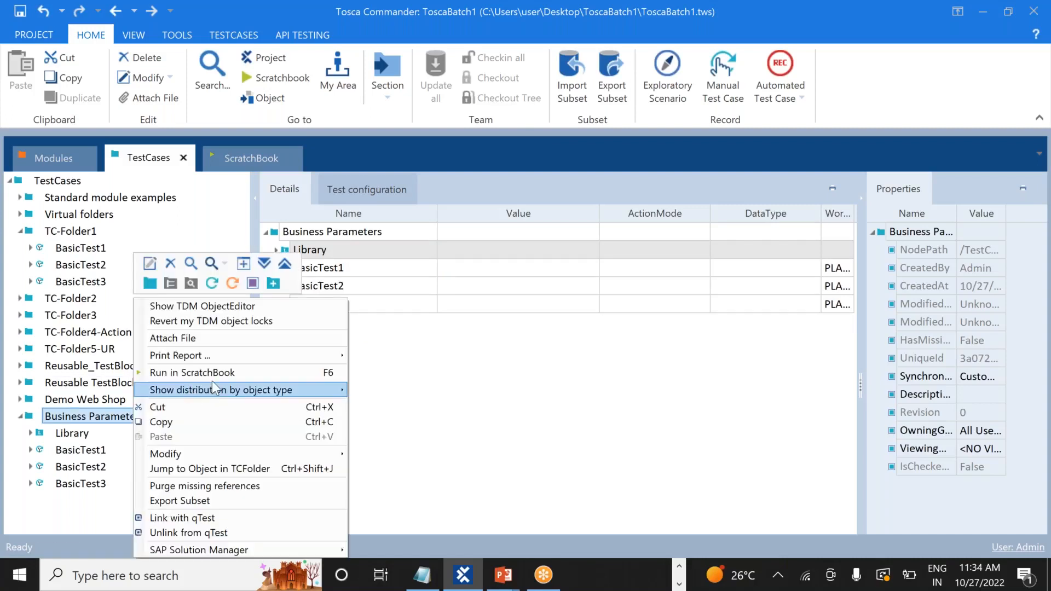
pyautogui.click(239, 372)
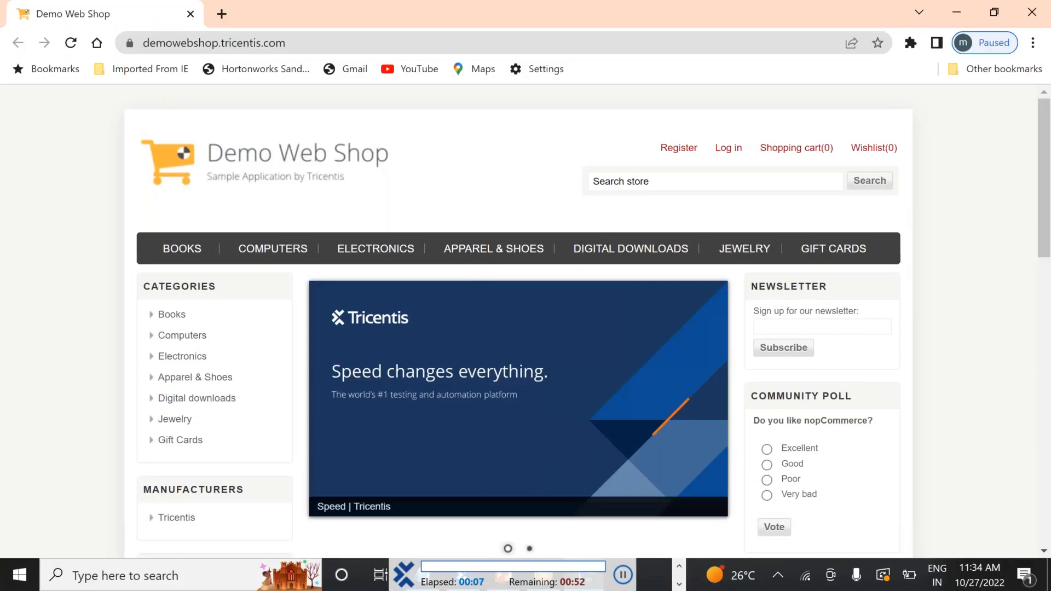
# Let the first test sign in to the Demo Web Shop and sign out
pyautogui.click(727, 156)
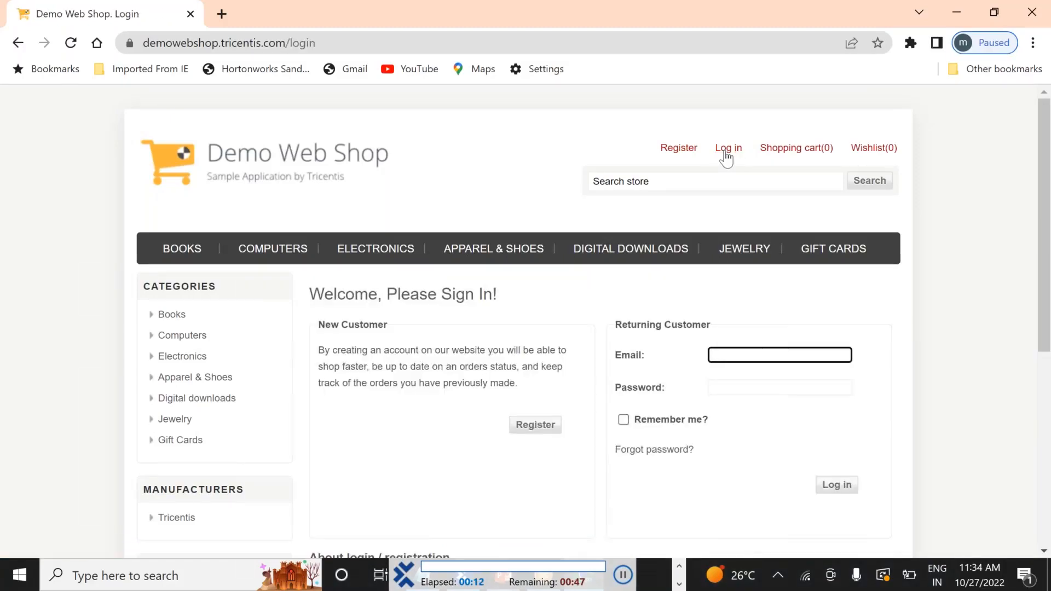
pyautogui.scroll(-2, 726, 156)
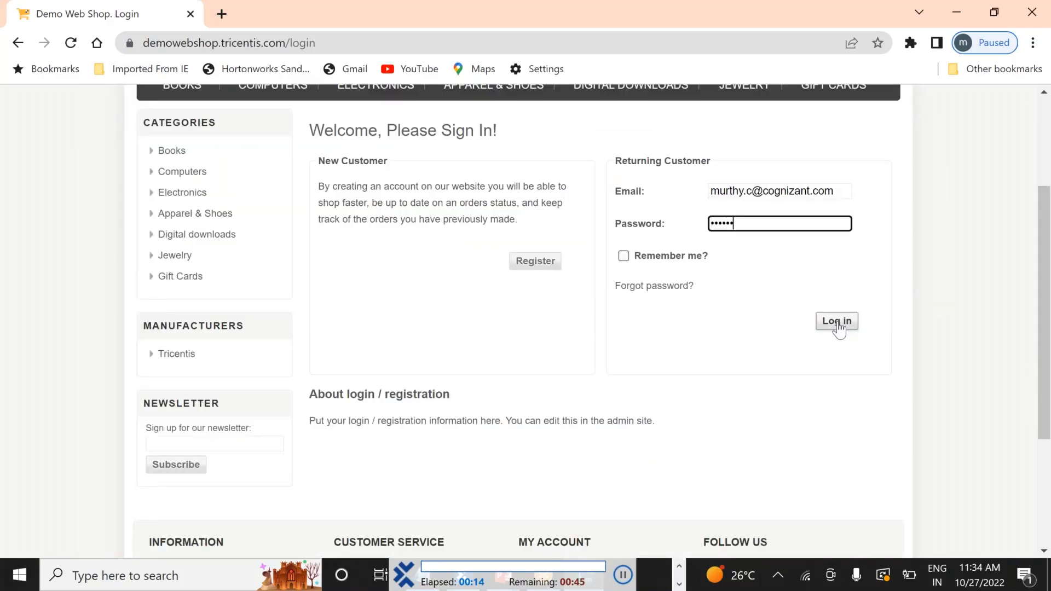
pyautogui.click(837, 323)
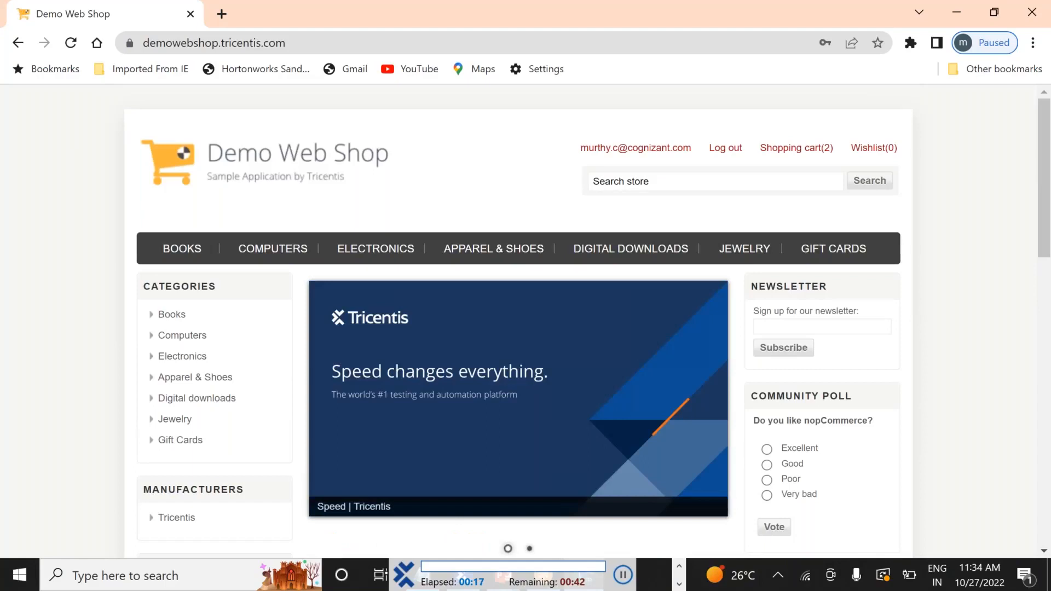
pyautogui.click(723, 155)
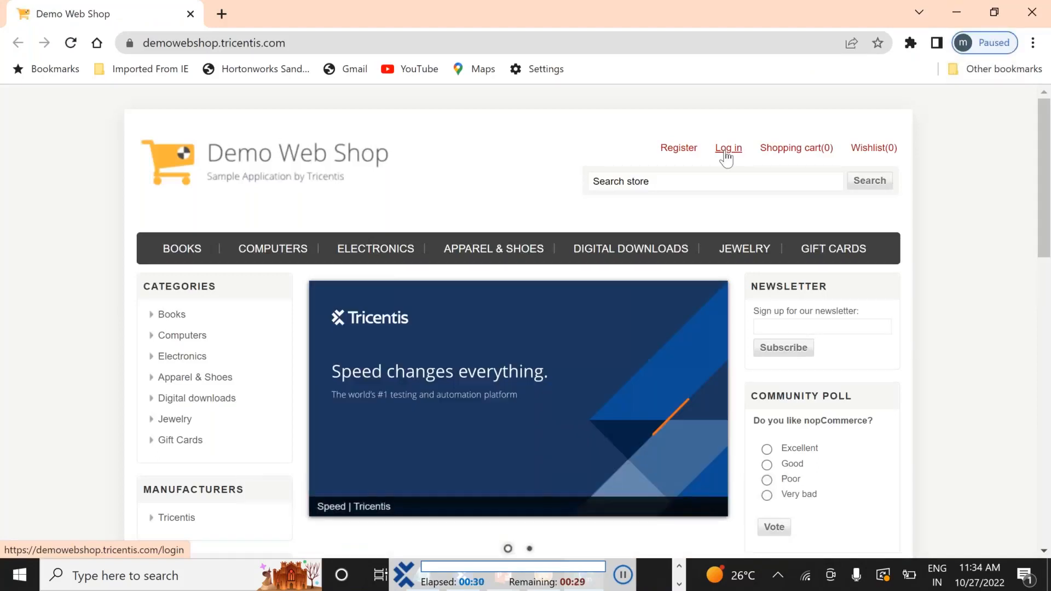
# Let the second test enter the stored email and password, sign in, and sign out
pyautogui.click(726, 149)
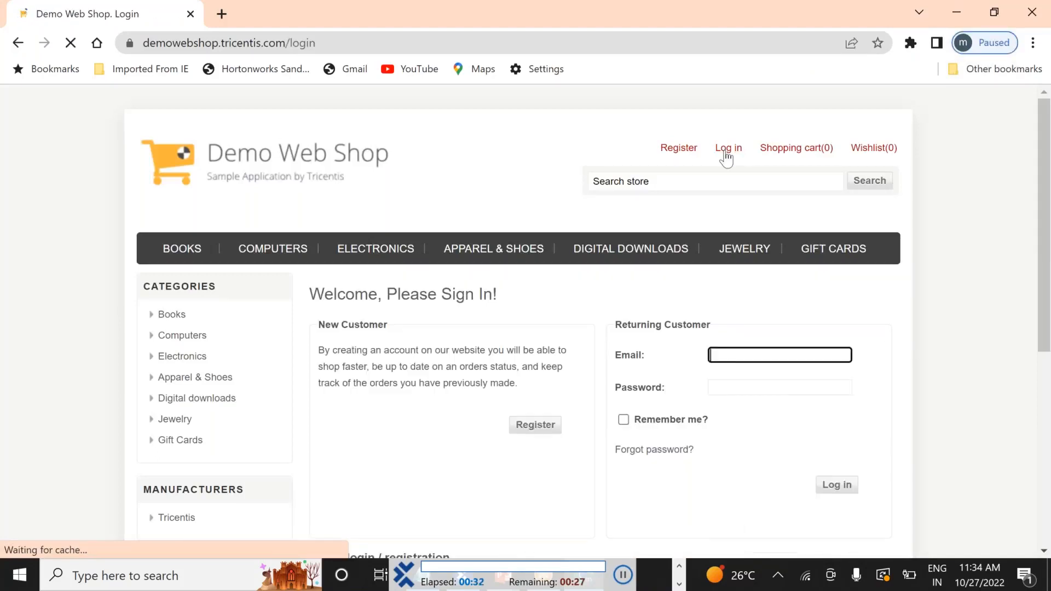
pyautogui.scroll(-3, 727, 159)
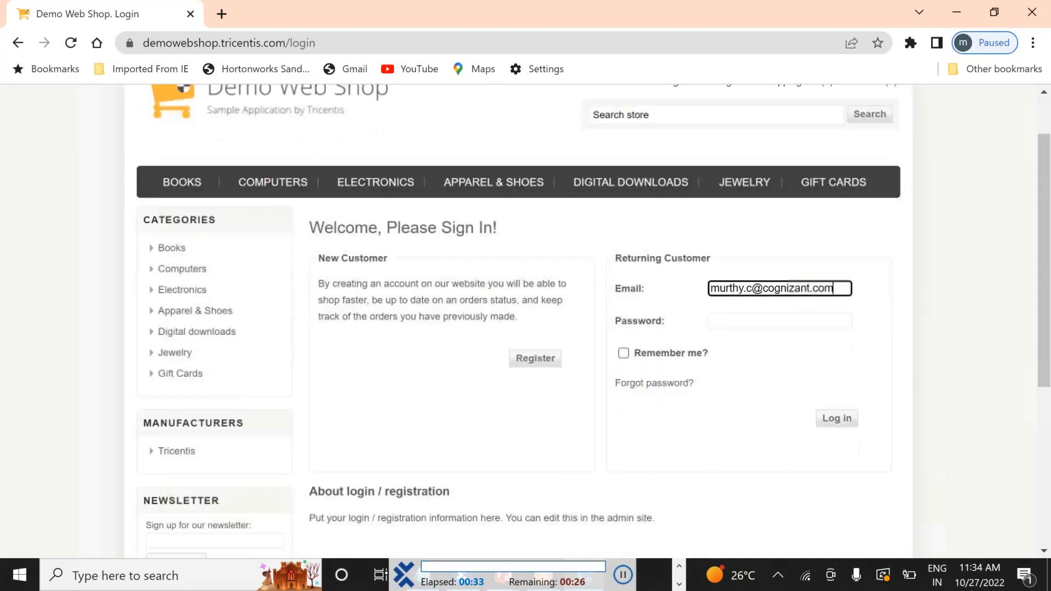
pyautogui.write('******')
pyautogui.click(837, 322)
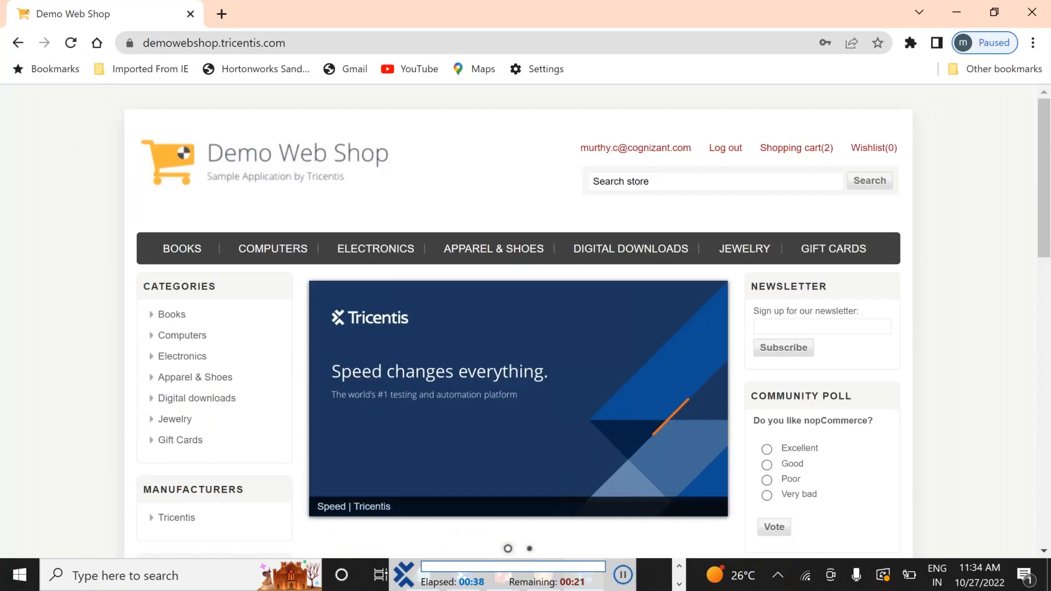
pyautogui.click(725, 157)
# Glance at the notes, return to Chrome, and let the third test sign in again
pyautogui.hotkey('alt', 'Tab')
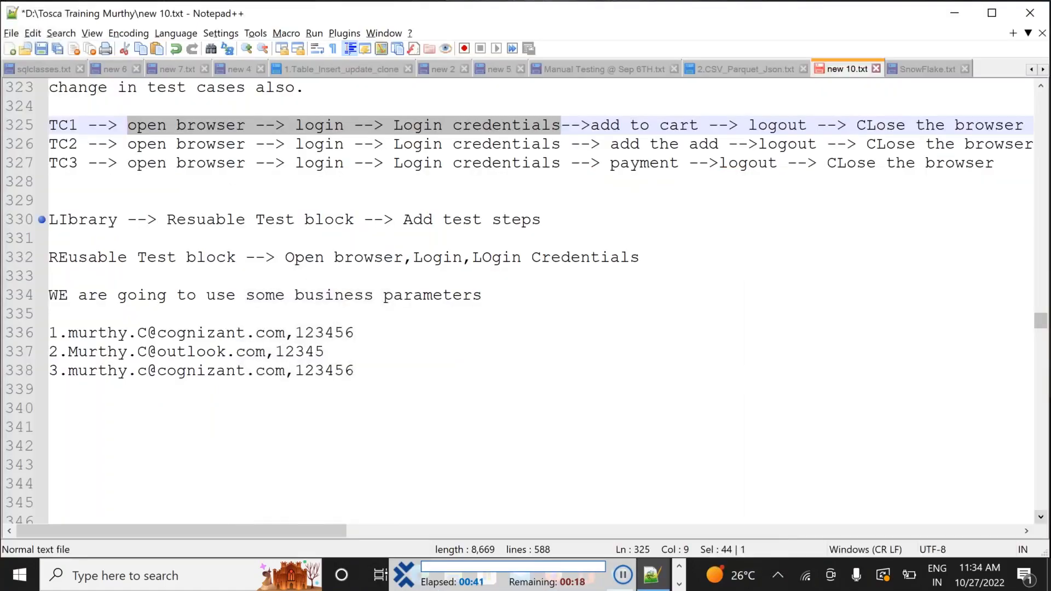
pyautogui.hotkey('alt', 'Tab')
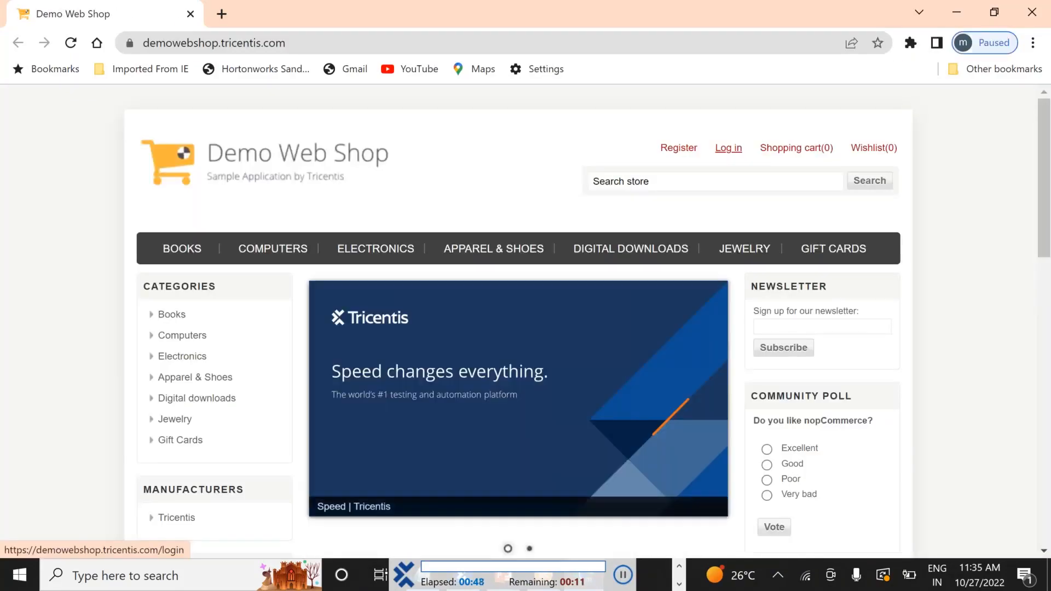
pyautogui.click(728, 148)
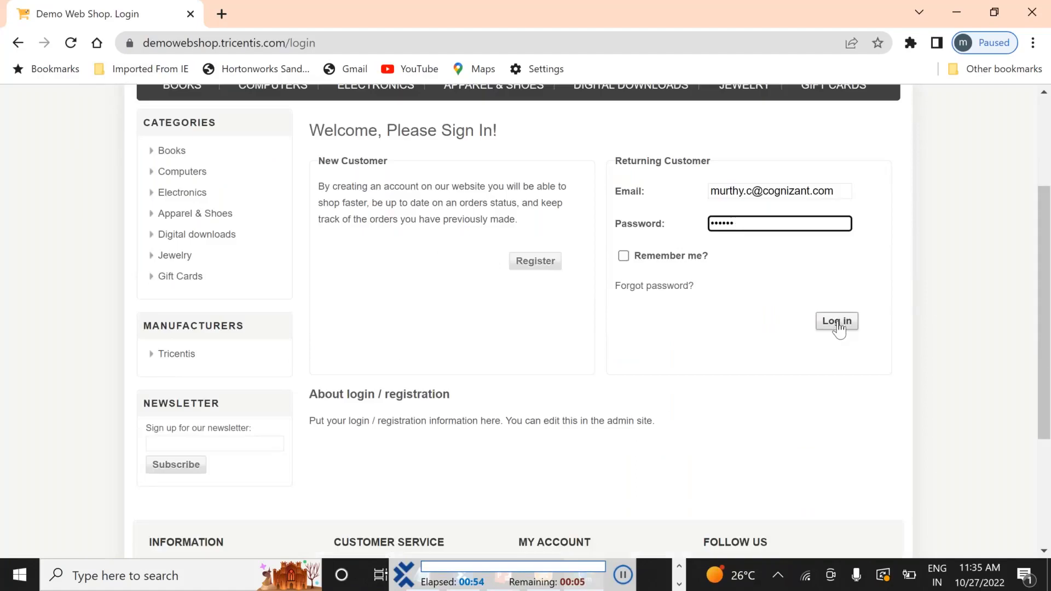
pyautogui.click(838, 324)
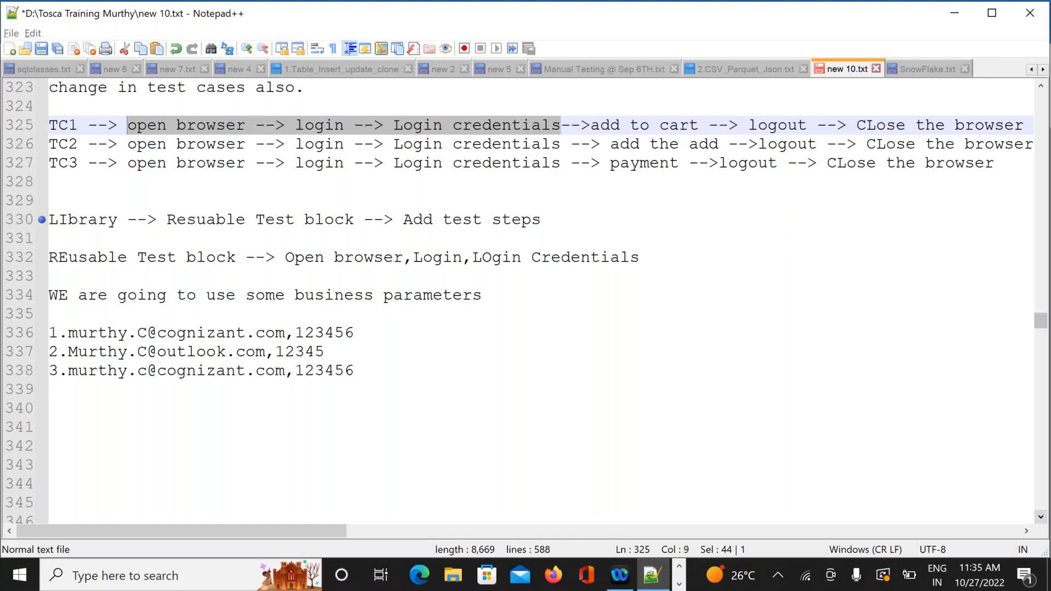
# Switch from Notepad++ back to Tosca Commander's ScratchBook results
pyautogui.hotkey('alt', 'Tab')
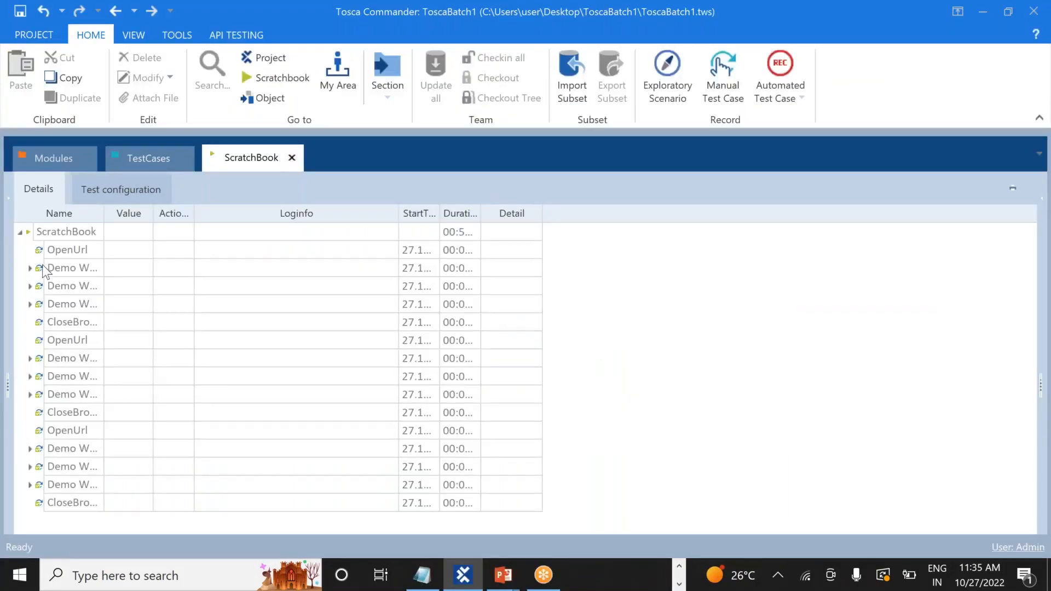
# Widen the ScratchBook Name column to read full step names, then go back to TestCases
pyautogui.moveTo(102, 213); pyautogui.dragTo(222, 213)
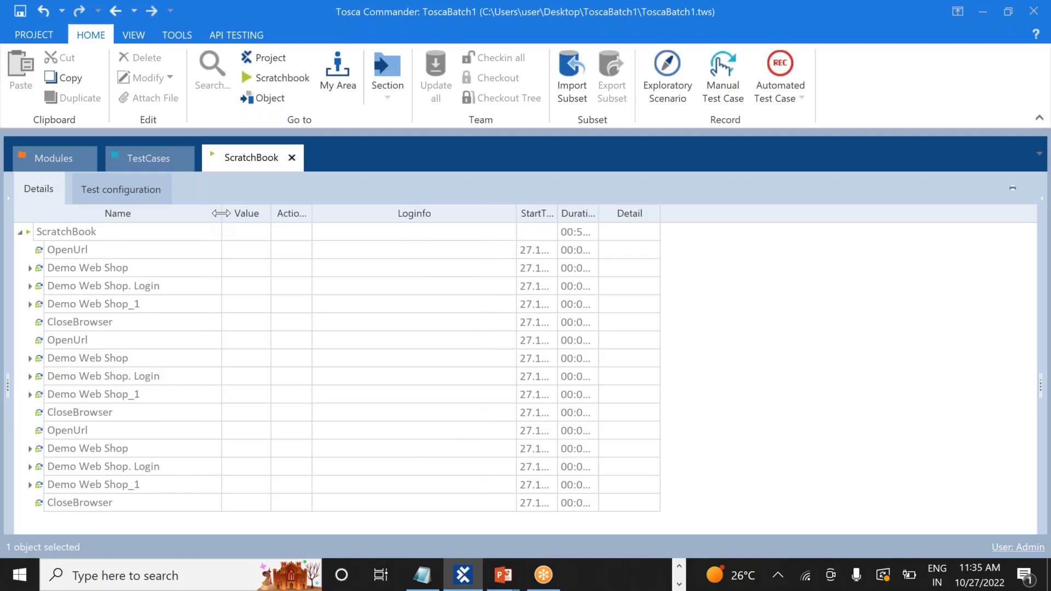
pyautogui.click(130, 157)
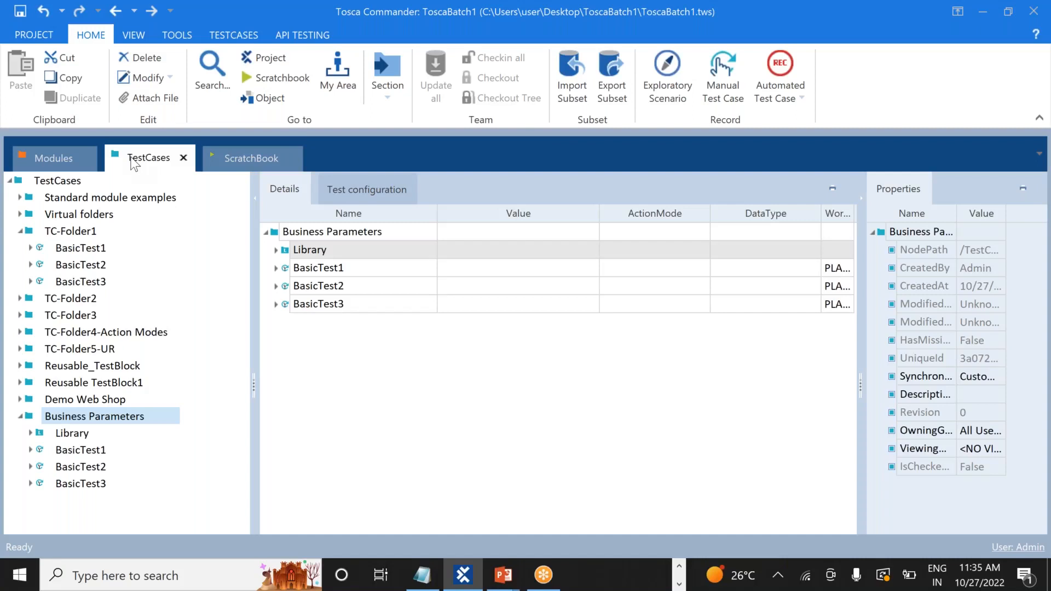
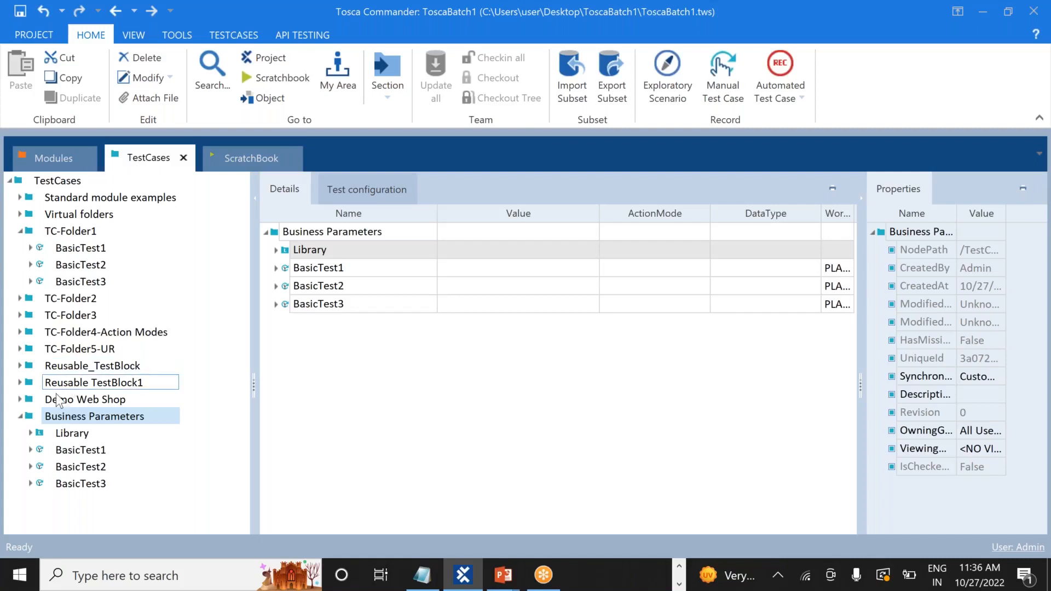
# Expand Business Parameters > Library and add a Business Parameters container to the Login block
pyautogui.click(23, 418)
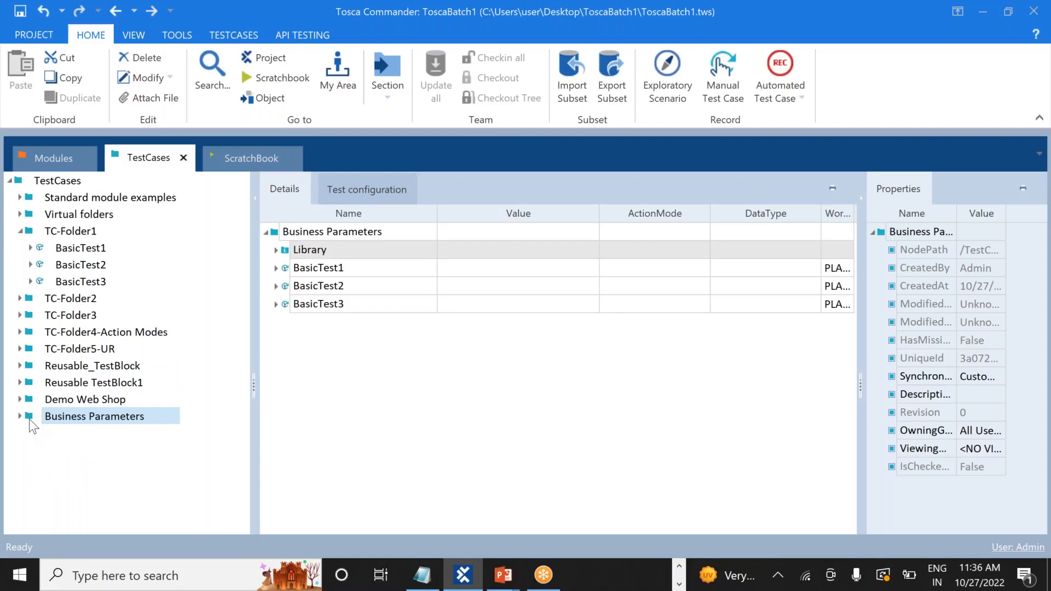
pyautogui.click(22, 418)
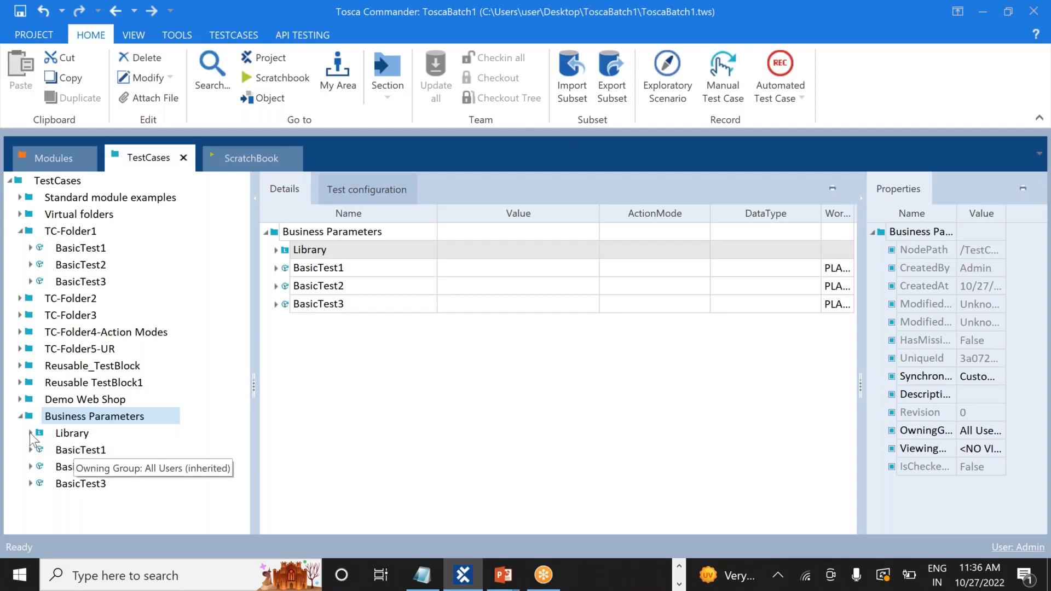
pyautogui.click(30, 432)
pyautogui.click(79, 450)
pyautogui.rightClick(80, 455)
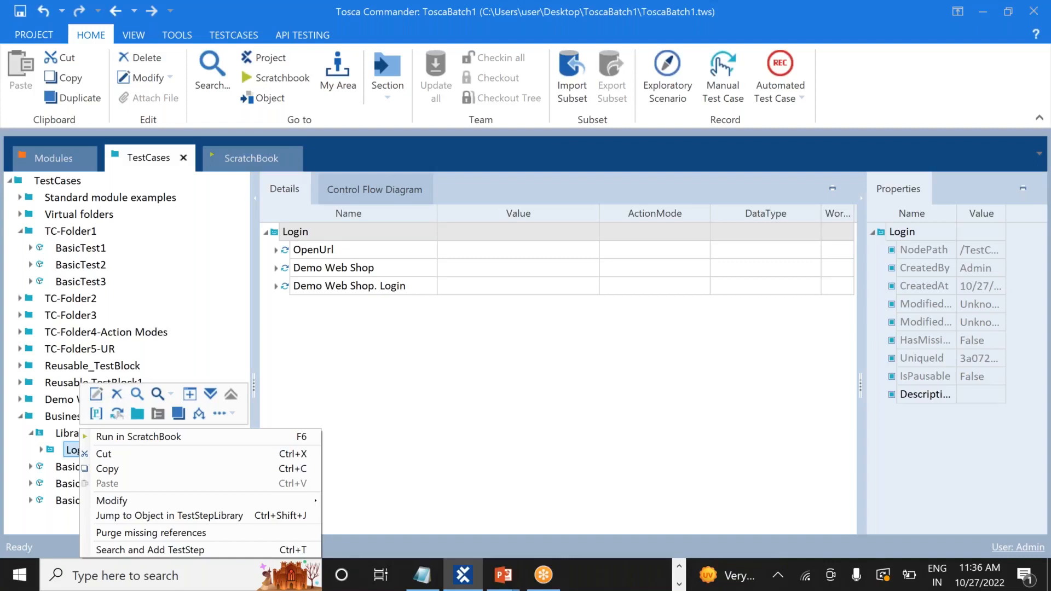
pyautogui.click(96, 414)
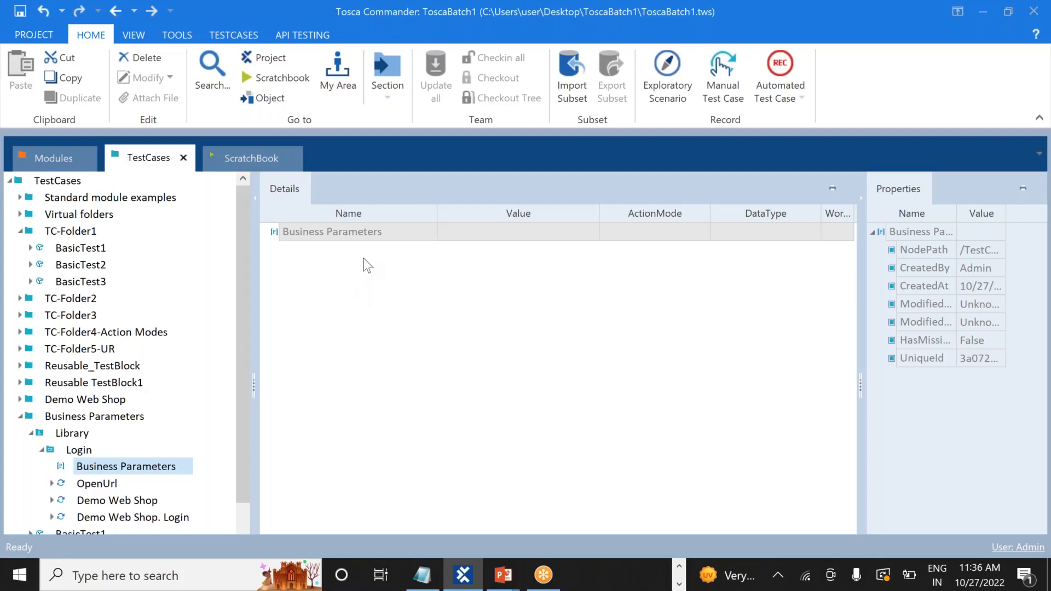
# Create two parameters in the Login container, named Email and Password
pyautogui.rightClick(344, 235)
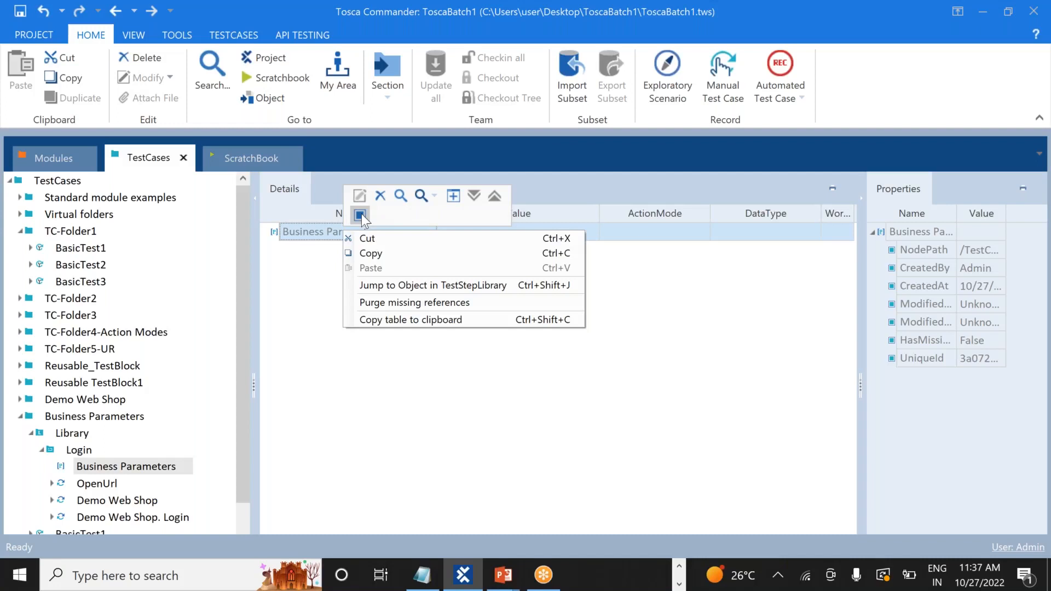
pyautogui.click(360, 215)
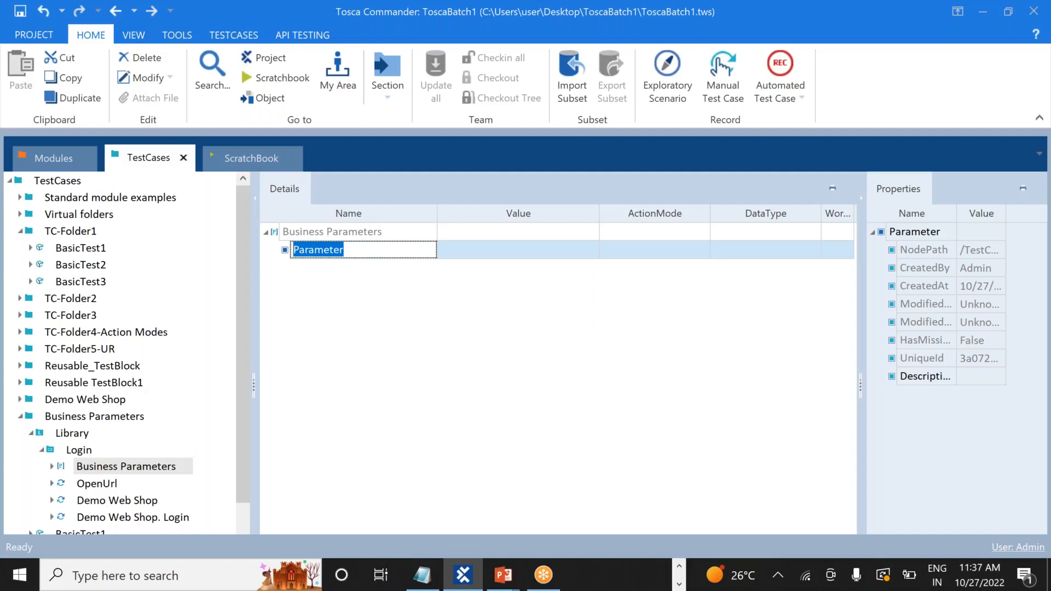
pyautogui.write('Email')
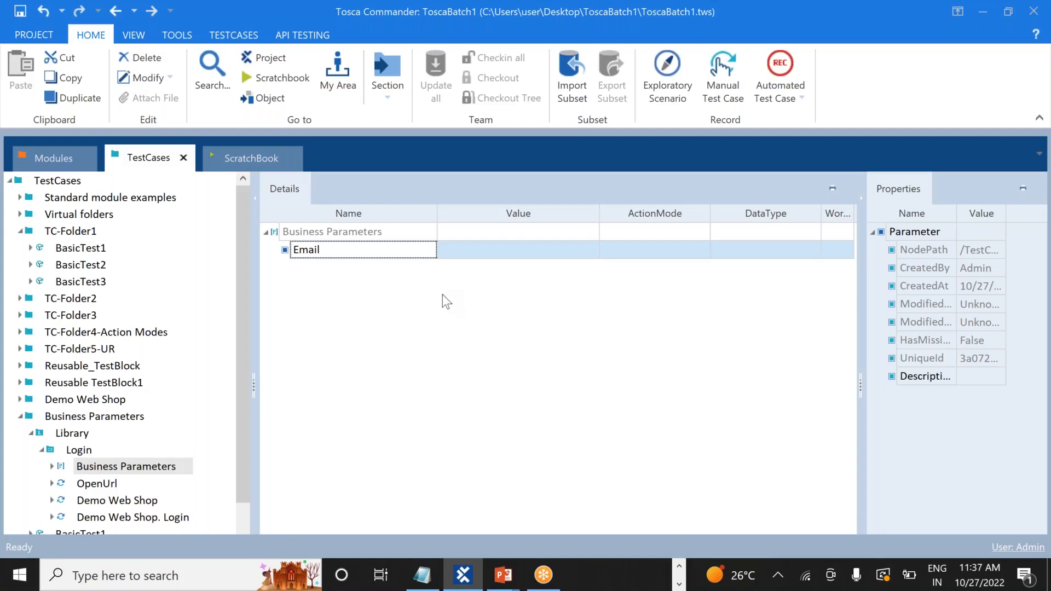
pyautogui.press('Return')
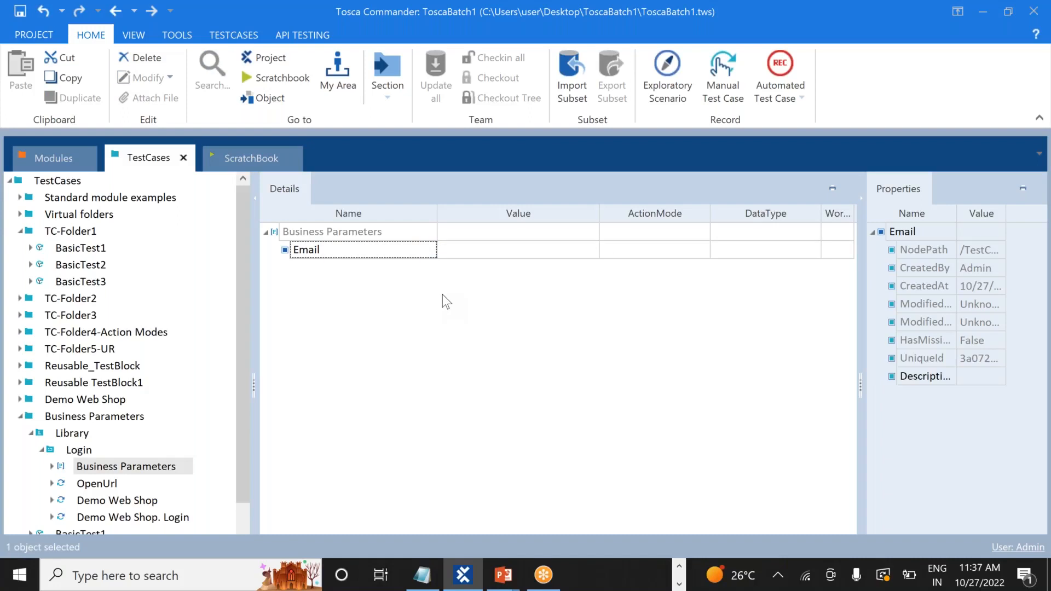
pyautogui.rightClick(366, 237)
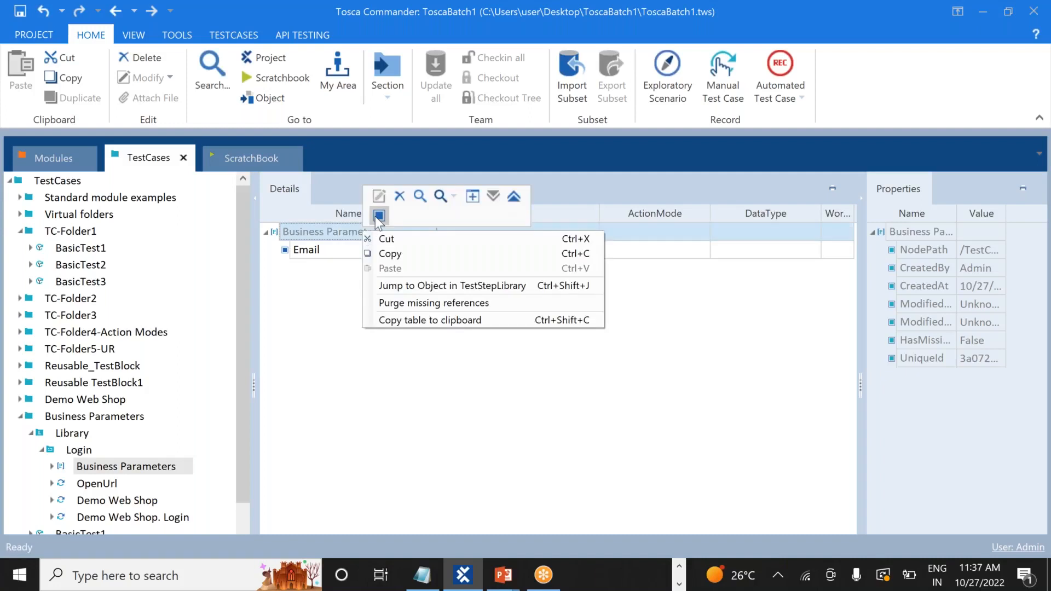
pyautogui.click(377, 216)
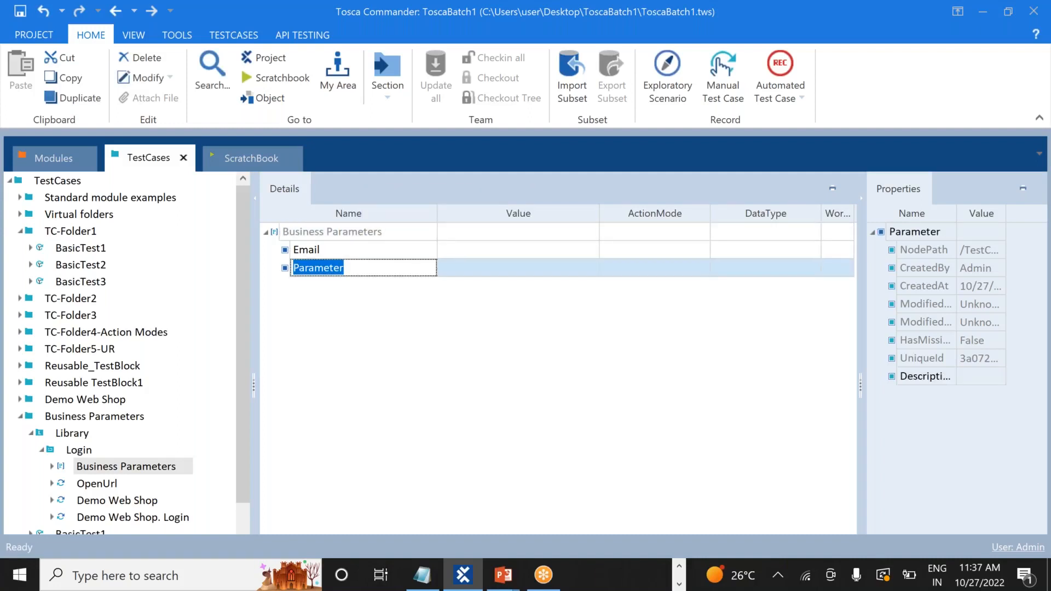
pyautogui.write('Passwo')
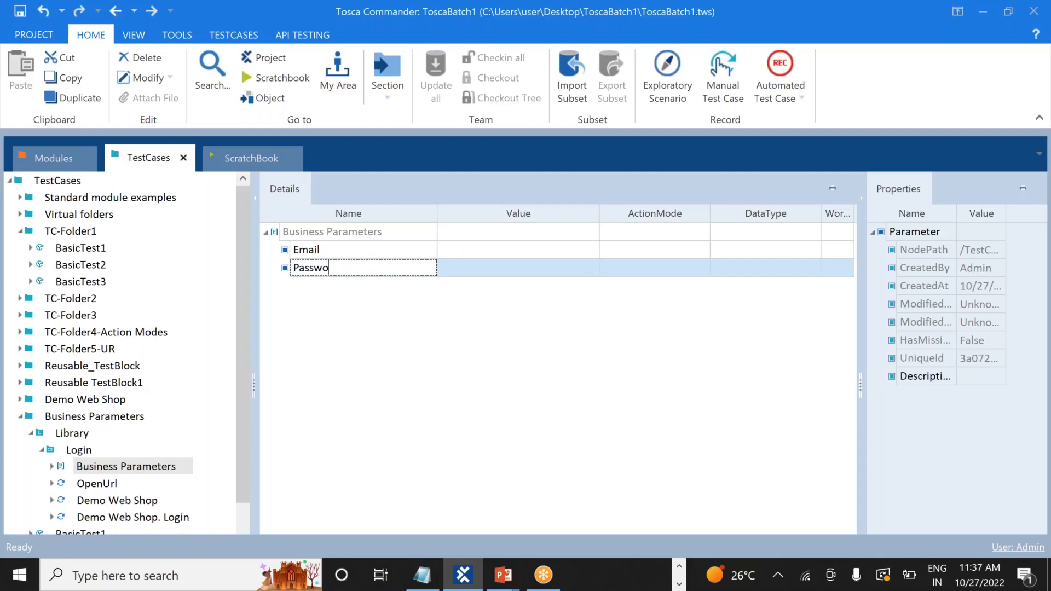
pyautogui.write('rd')
pyautogui.press('Return')
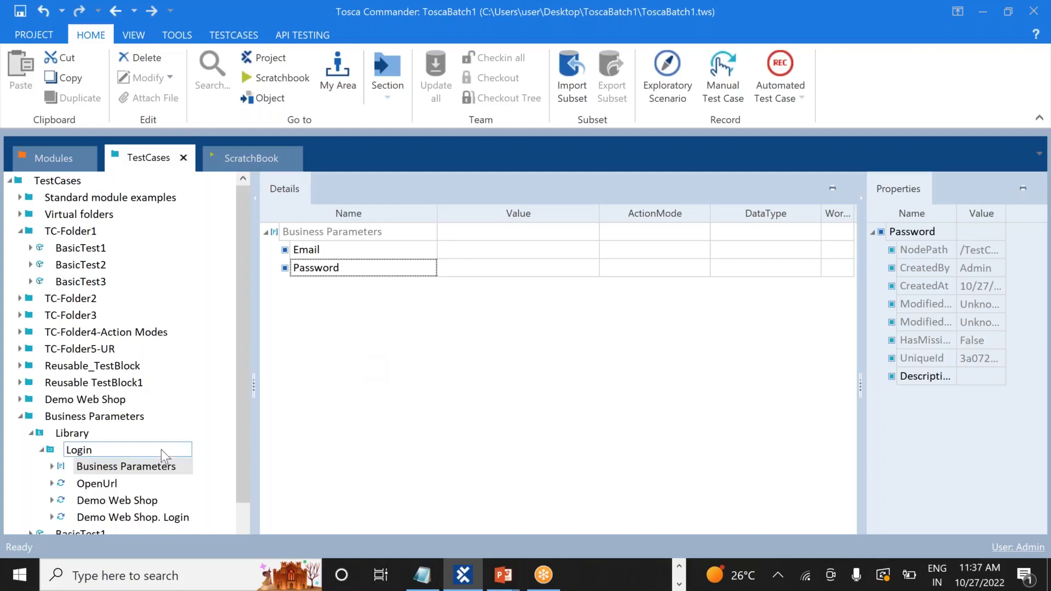
# Delete Login's Business Parameters container and create a fresh one under Login
pyautogui.rightClick(82, 451)
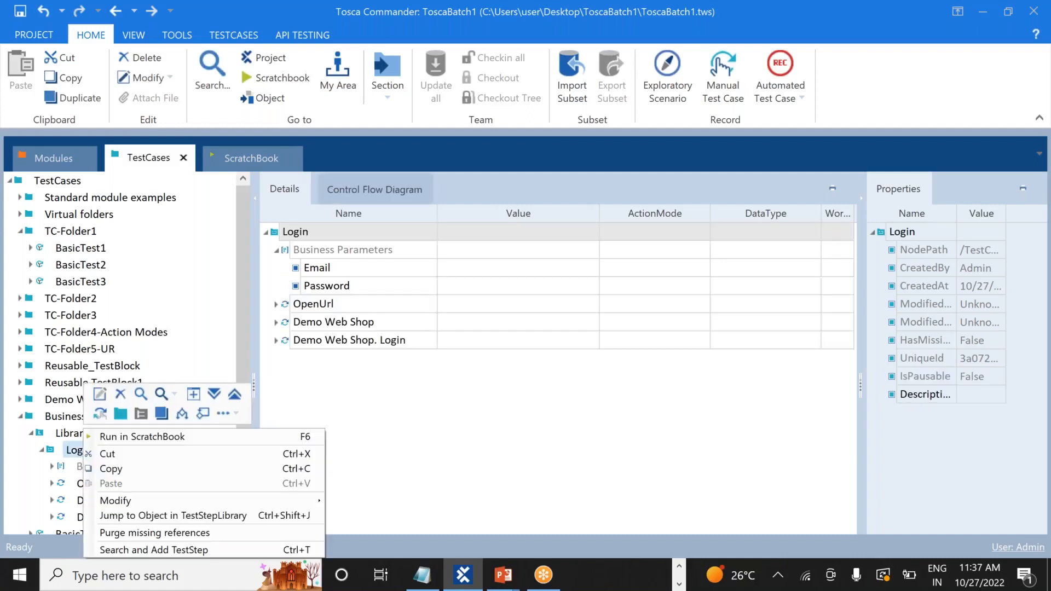
pyautogui.click(441, 441)
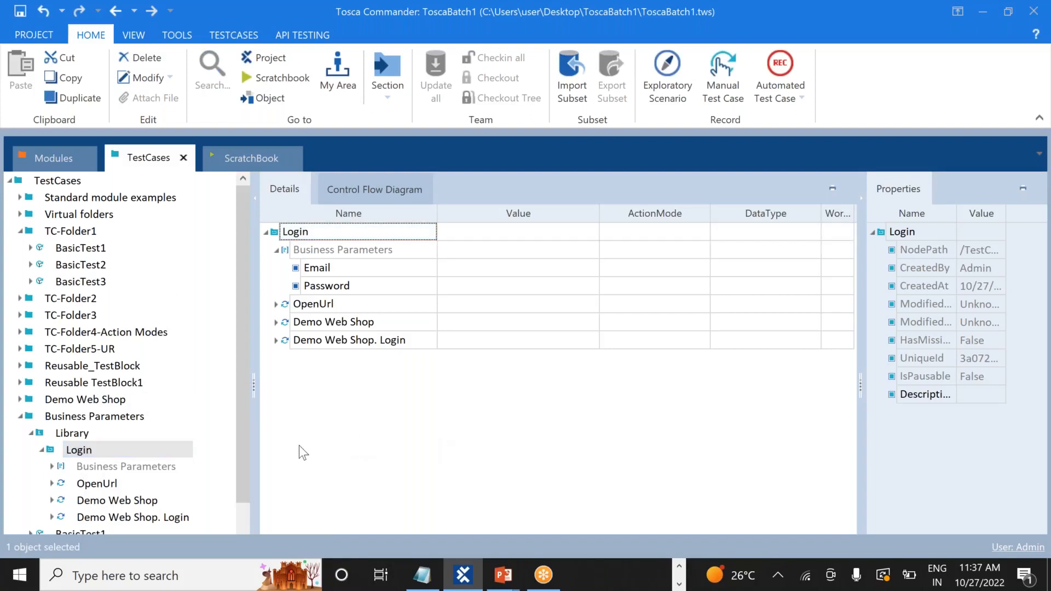
pyautogui.rightClick(132, 472)
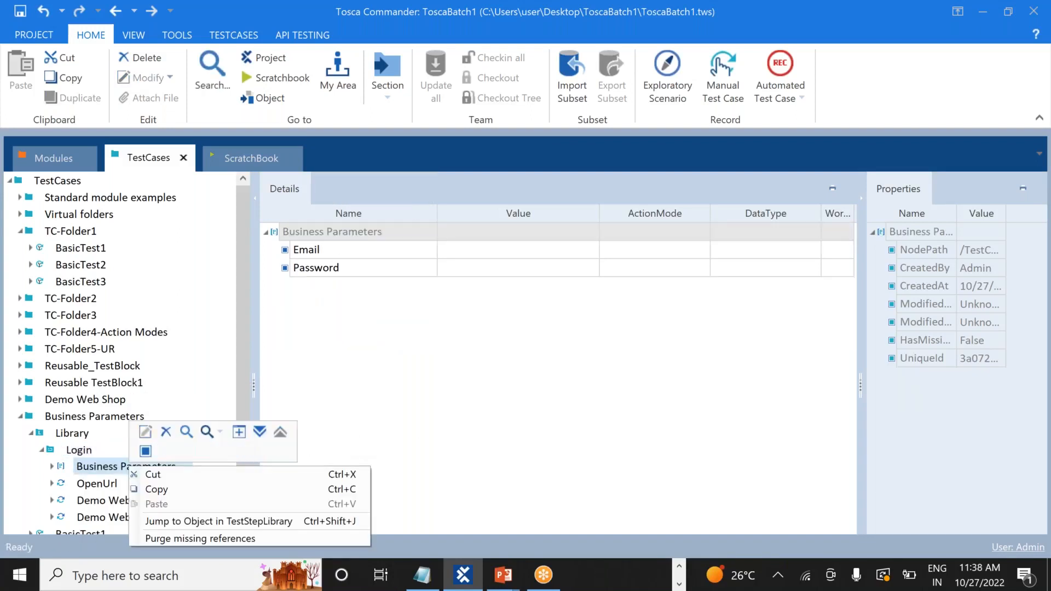
pyautogui.click(167, 431)
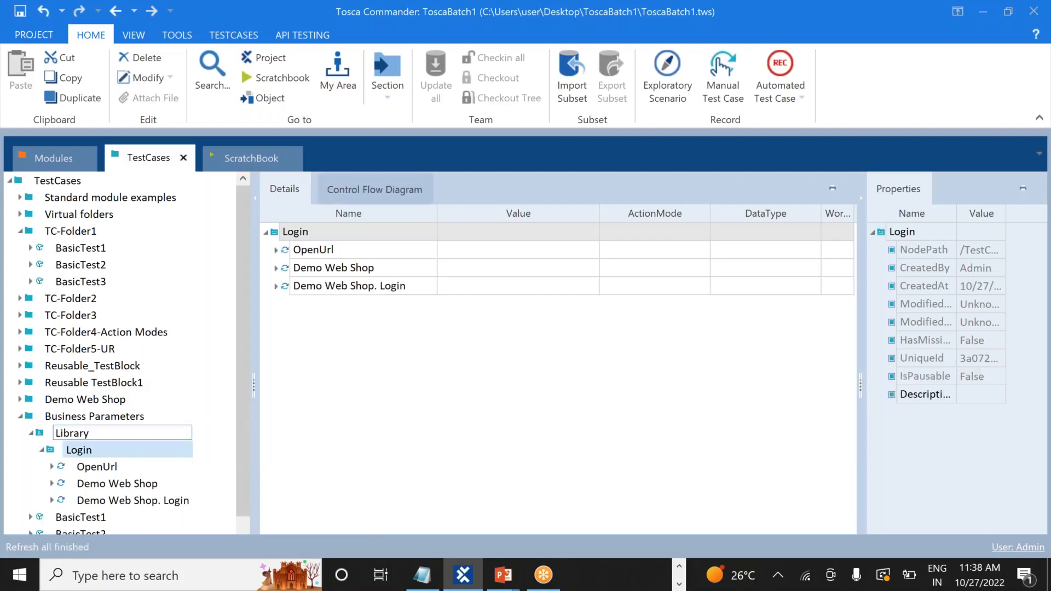
pyautogui.click(102, 449)
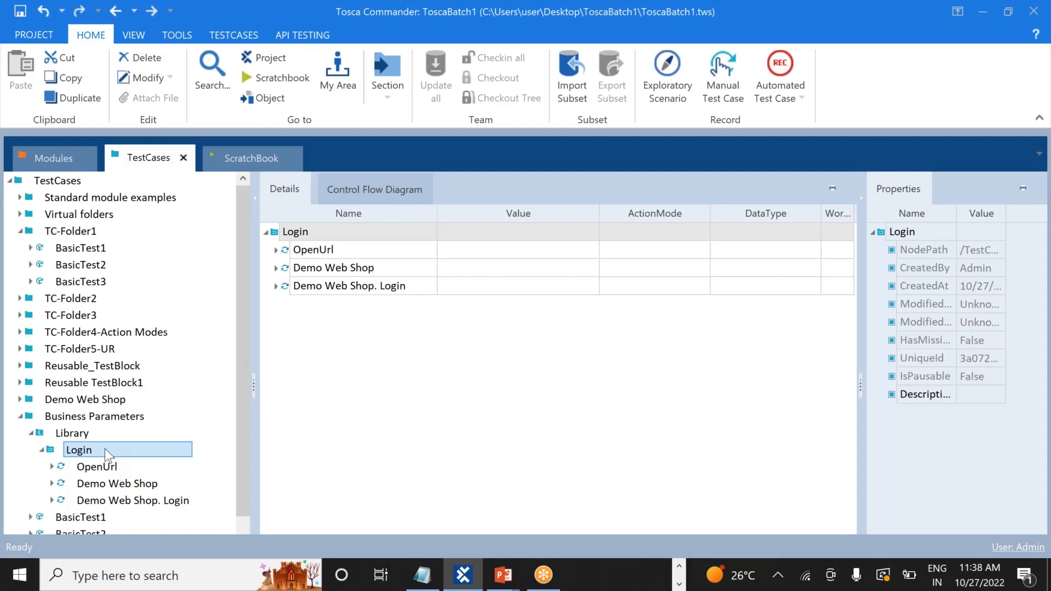
pyautogui.rightClick(104, 448)
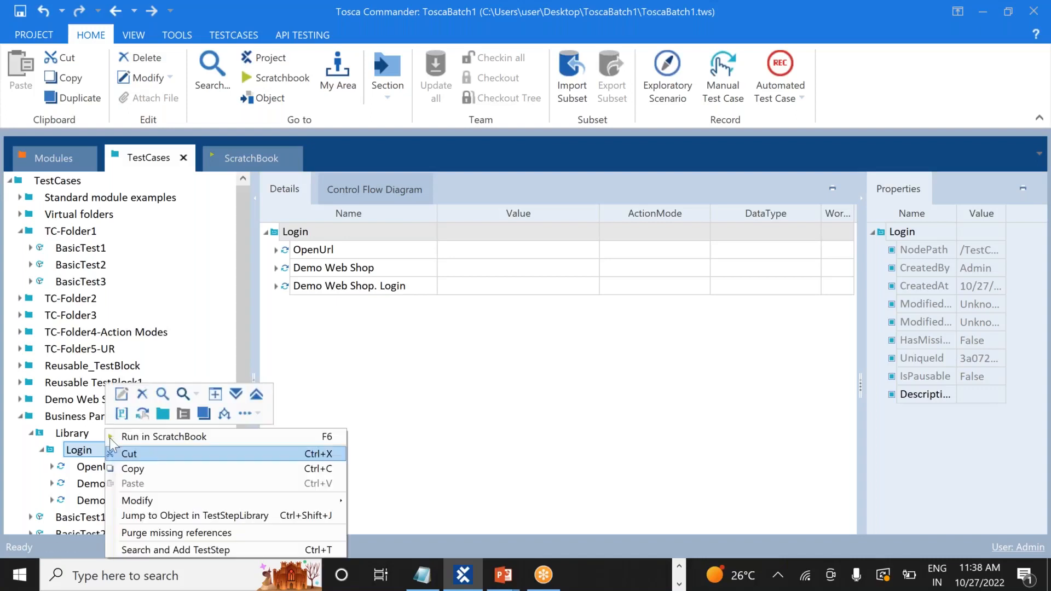
pyautogui.click(120, 415)
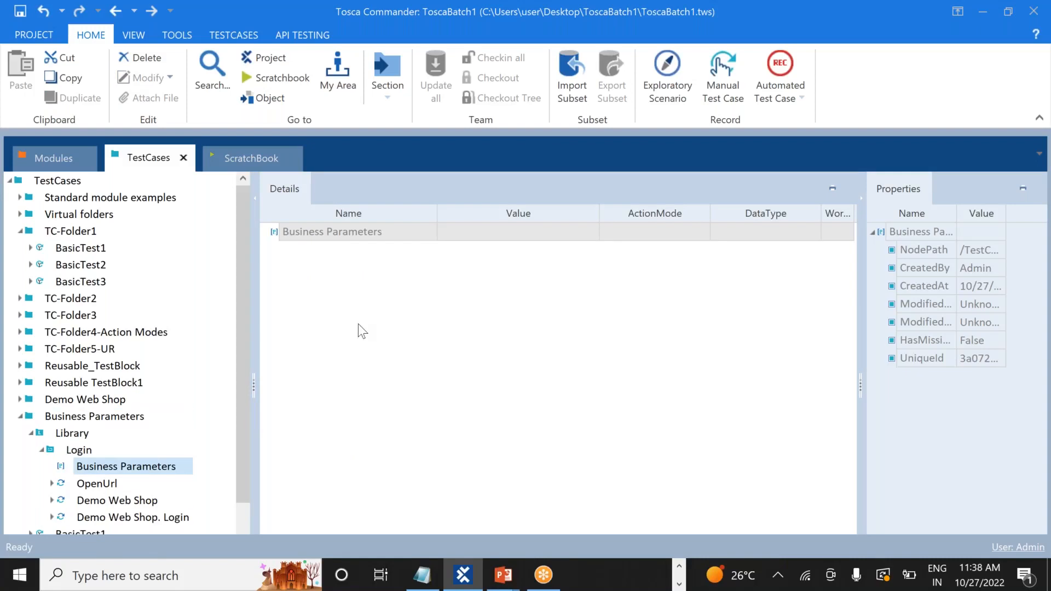
# Add the Email and Password parameters to the new container
pyautogui.rightClick(330, 232)
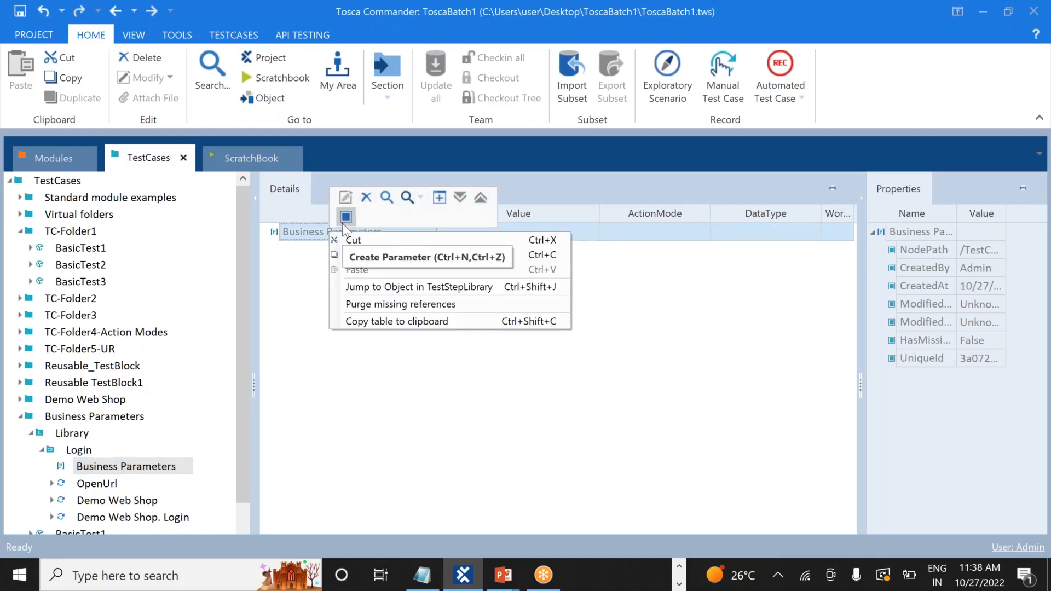
pyautogui.click(343, 222)
pyautogui.write('Email')
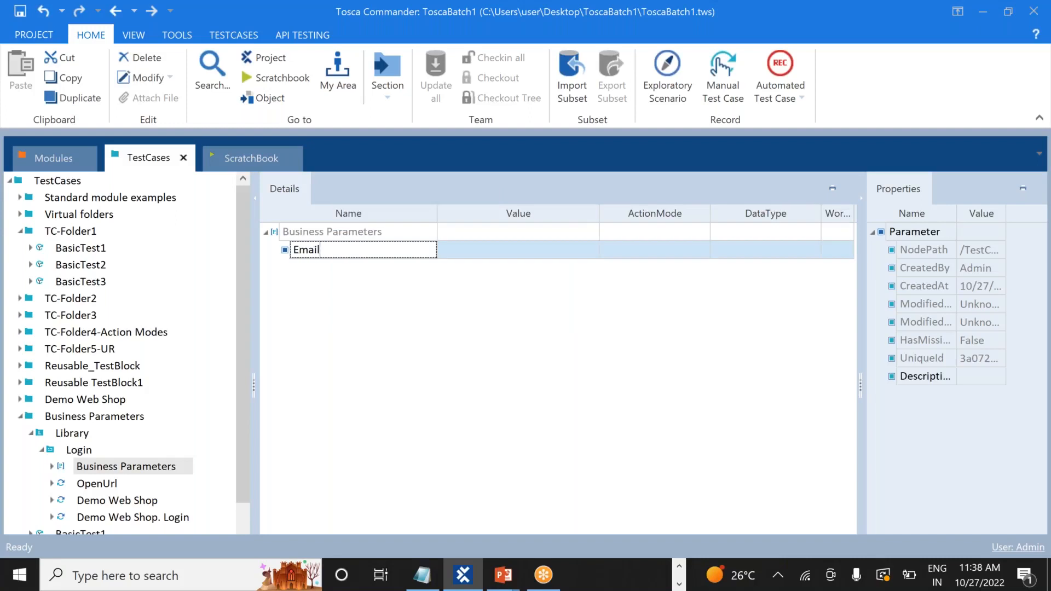
pyautogui.click(403, 313)
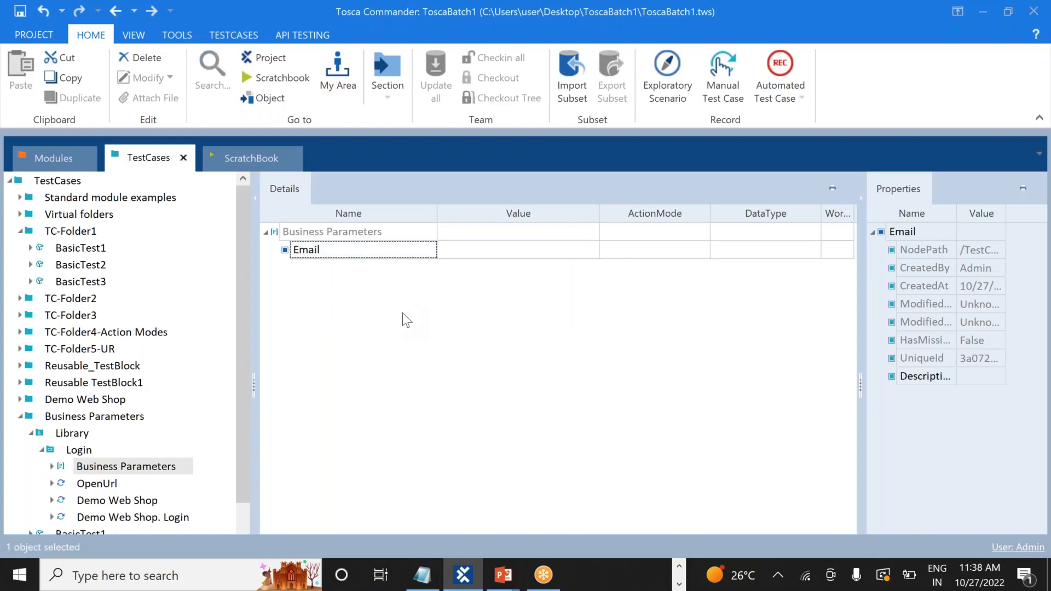
pyautogui.rightClick(316, 236)
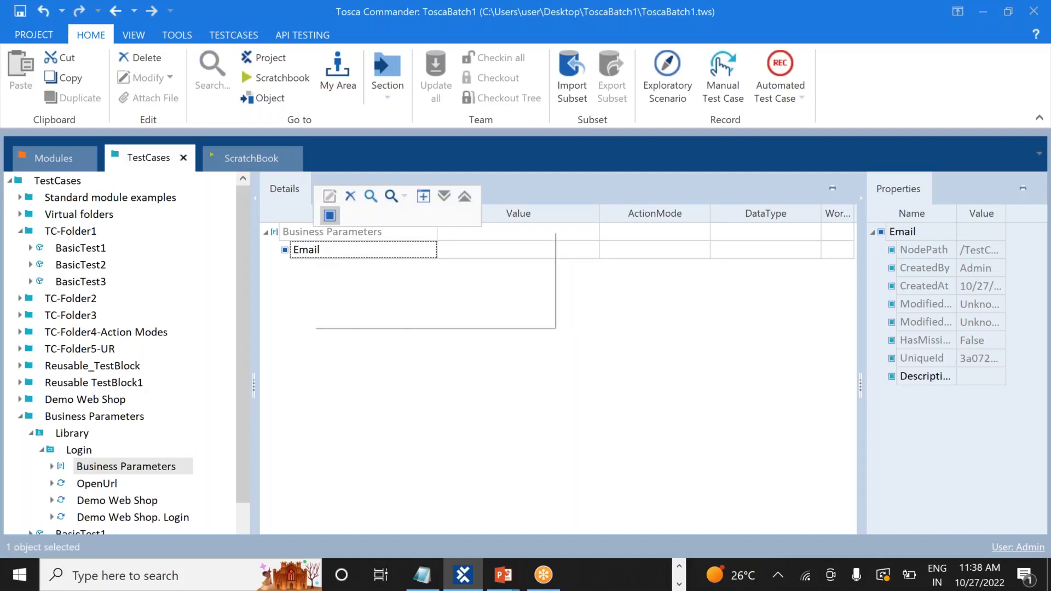
pyautogui.press('Escape')
pyautogui.click(330, 215)
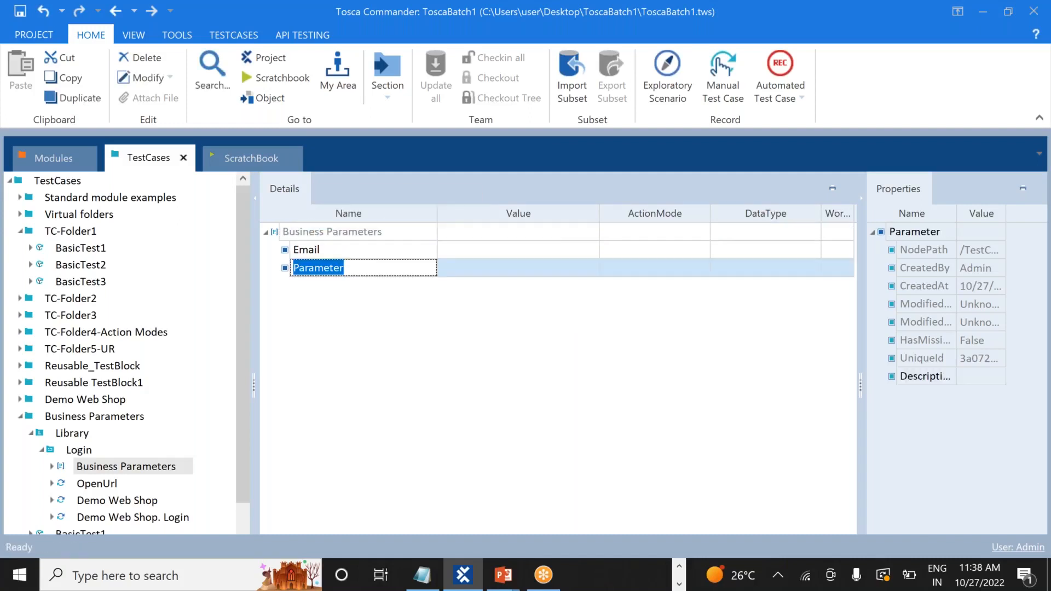
pyautogui.write('Password')
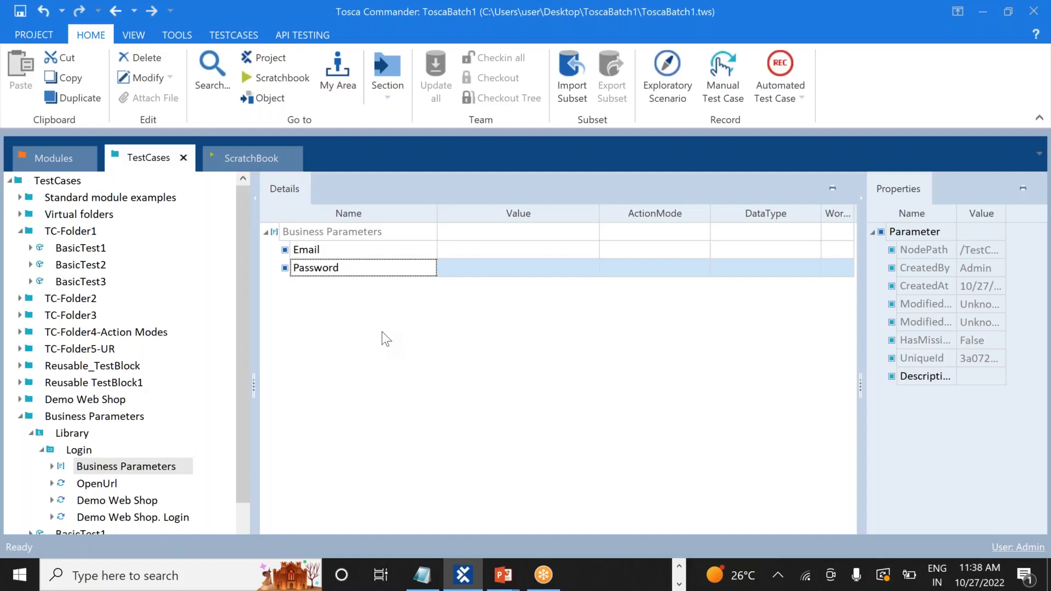
pyautogui.press('Return')
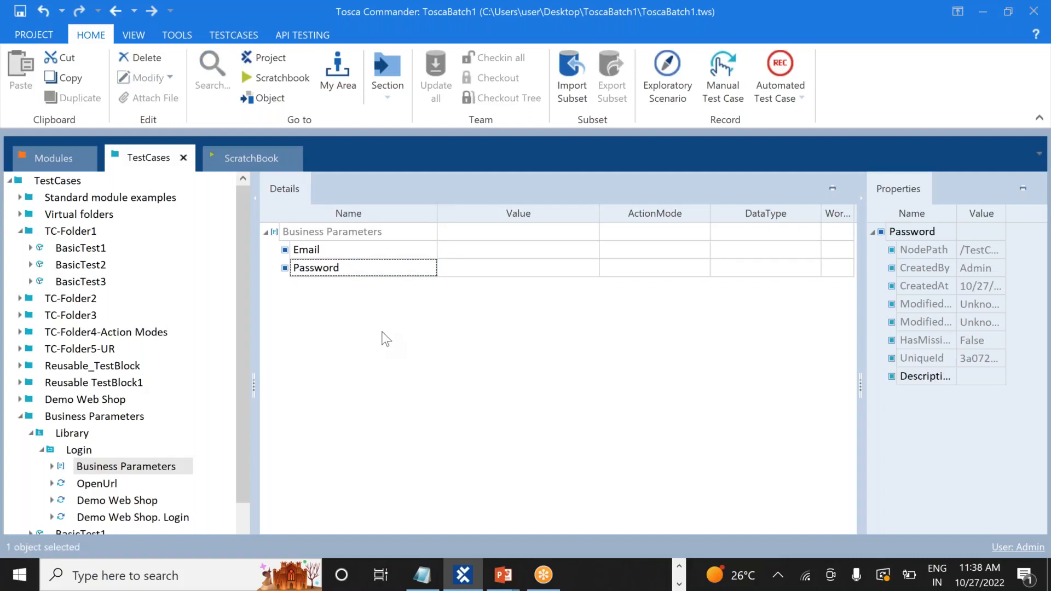
pyautogui.click(42, 451)
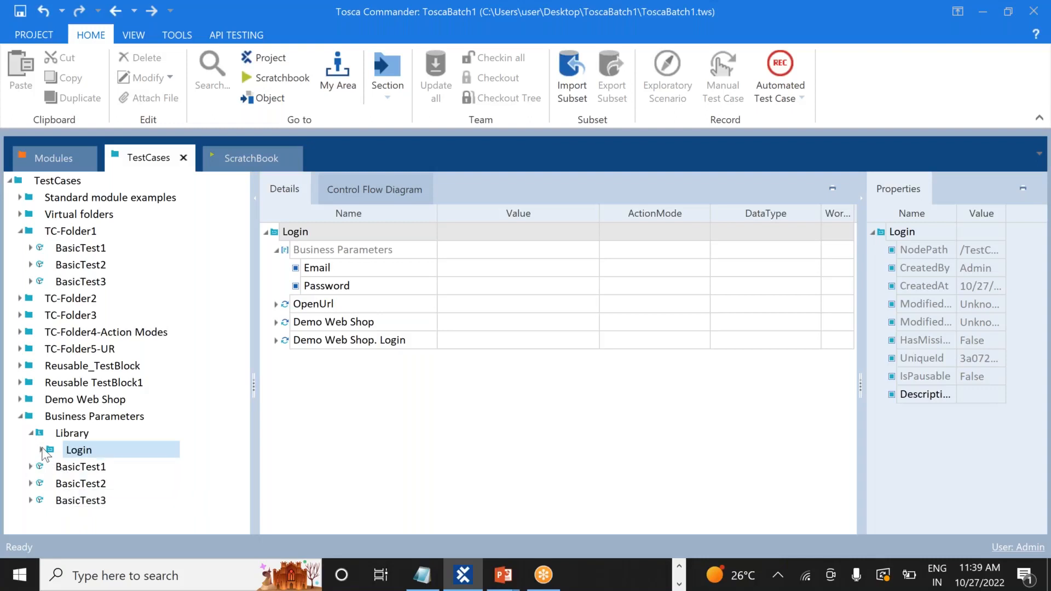
# Expand Login and view the OpenUrl, Demo Web Shop and Demo Web Shop. Login settings in turn
pyautogui.click(42, 449)
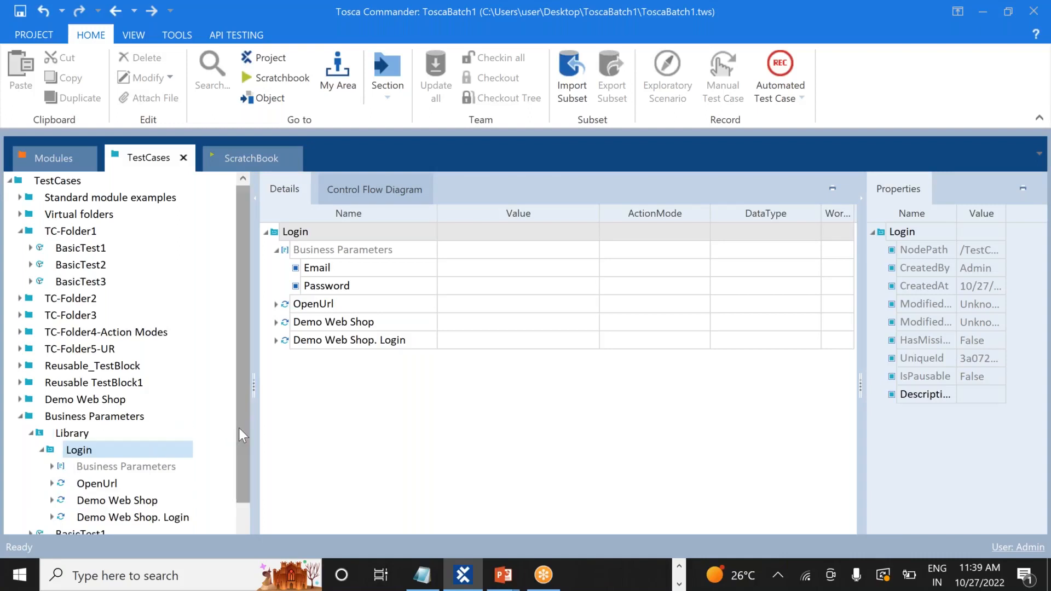
pyautogui.moveTo(240, 430); pyautogui.dragTo(235, 493)
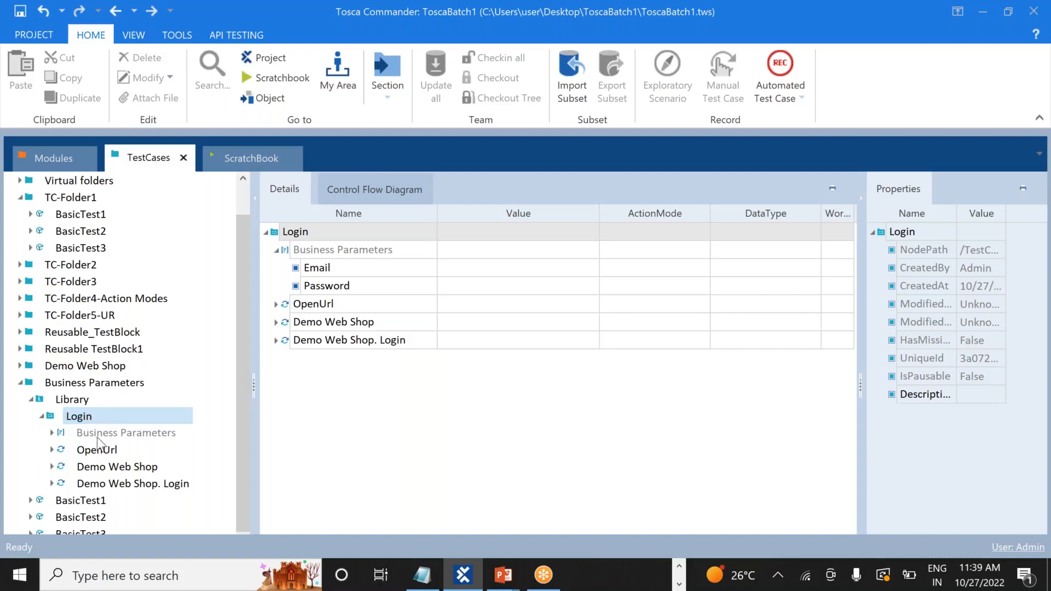
pyautogui.click(108, 451)
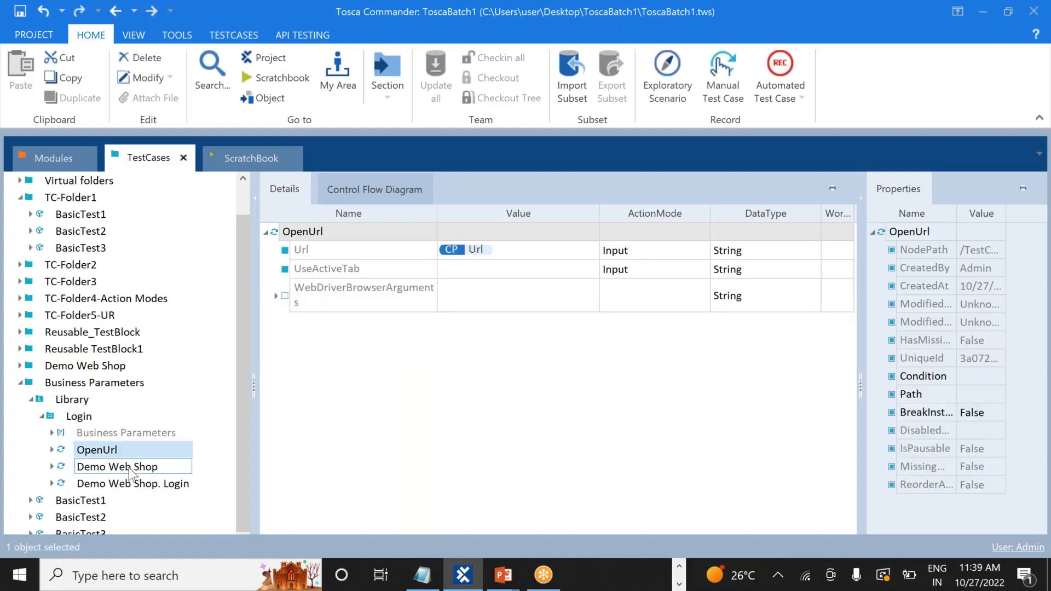
pyautogui.click(129, 467)
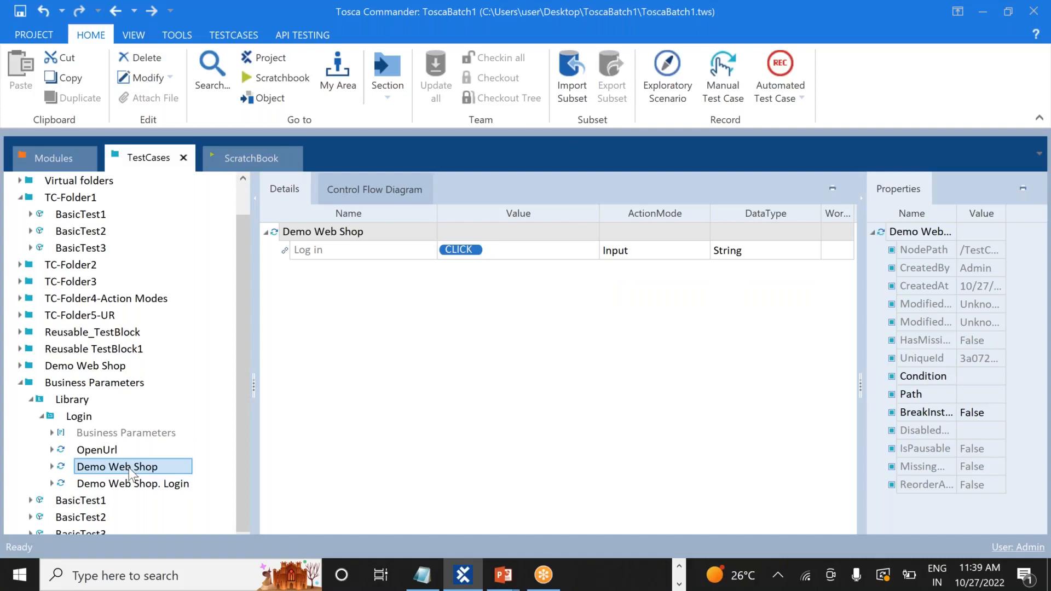
pyautogui.click(138, 485)
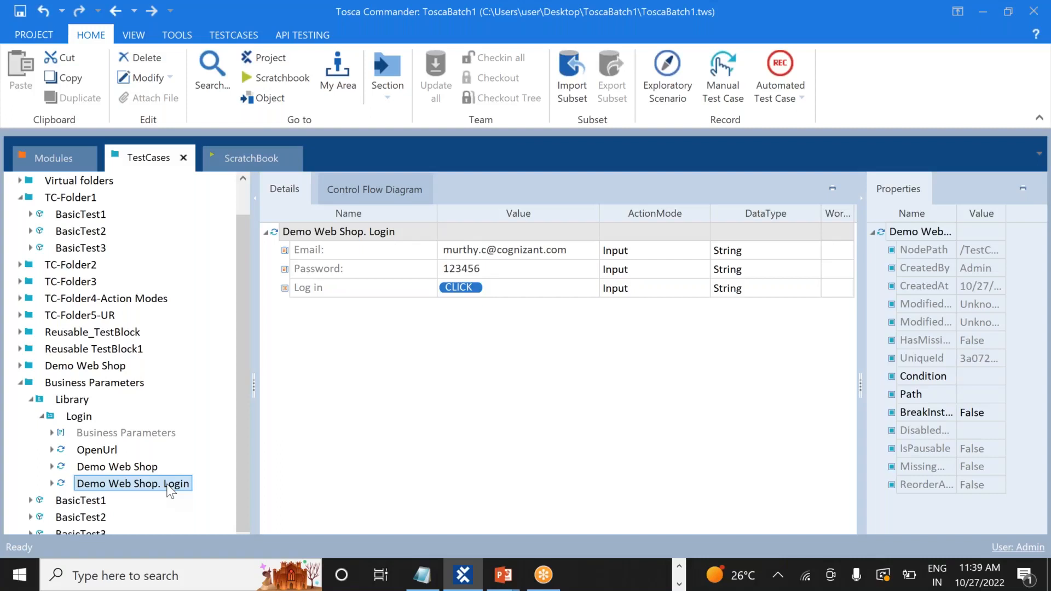
# Delete the stored Email and Password values from the Demo Web Shop. Login step
pyautogui.click(412, 340)
pyautogui.click(569, 248)
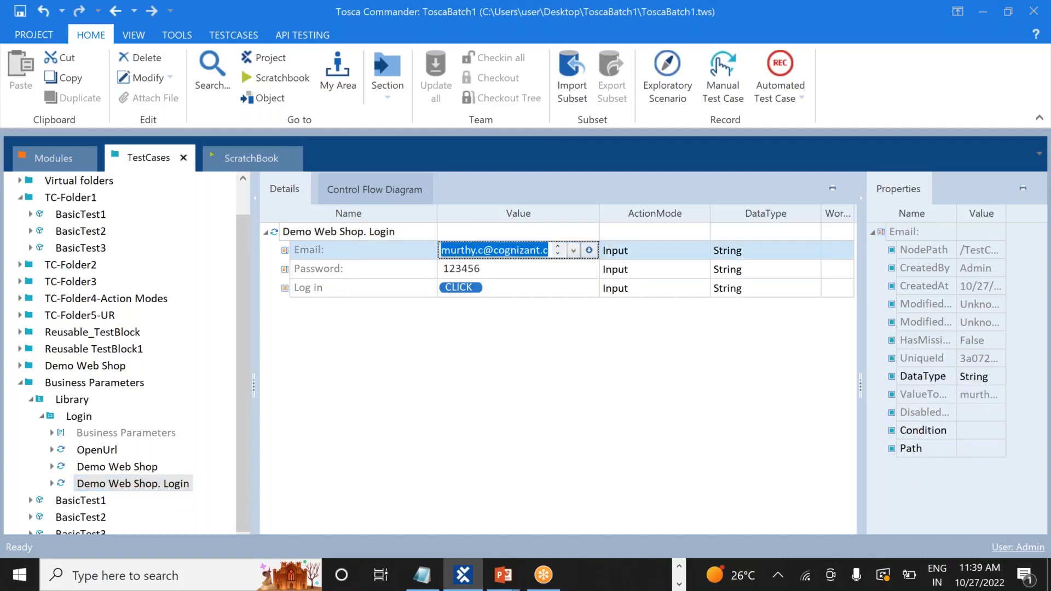
pyautogui.press('BackSpace')
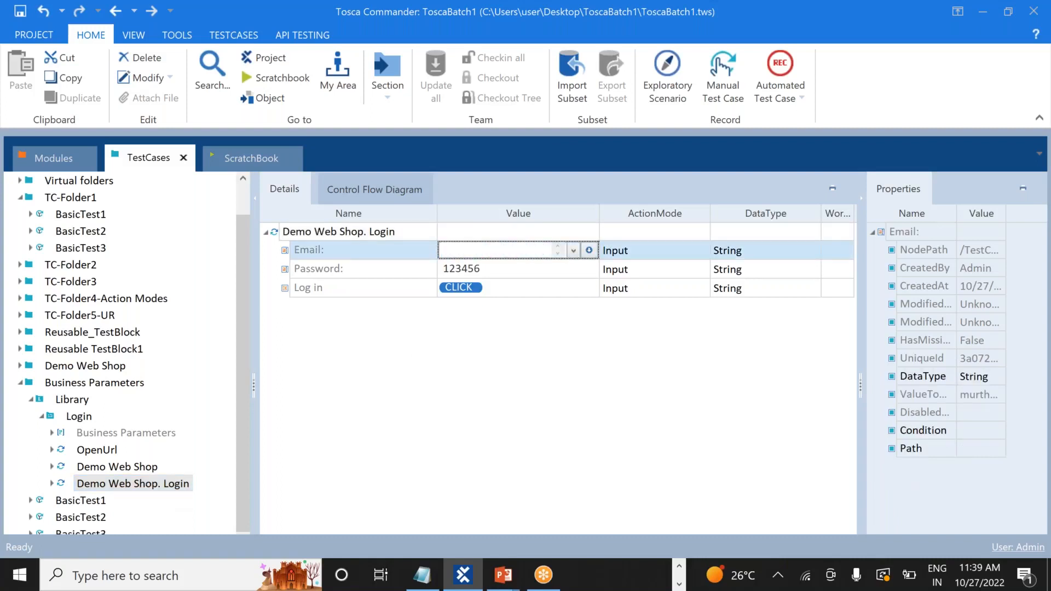
pyautogui.click(486, 274)
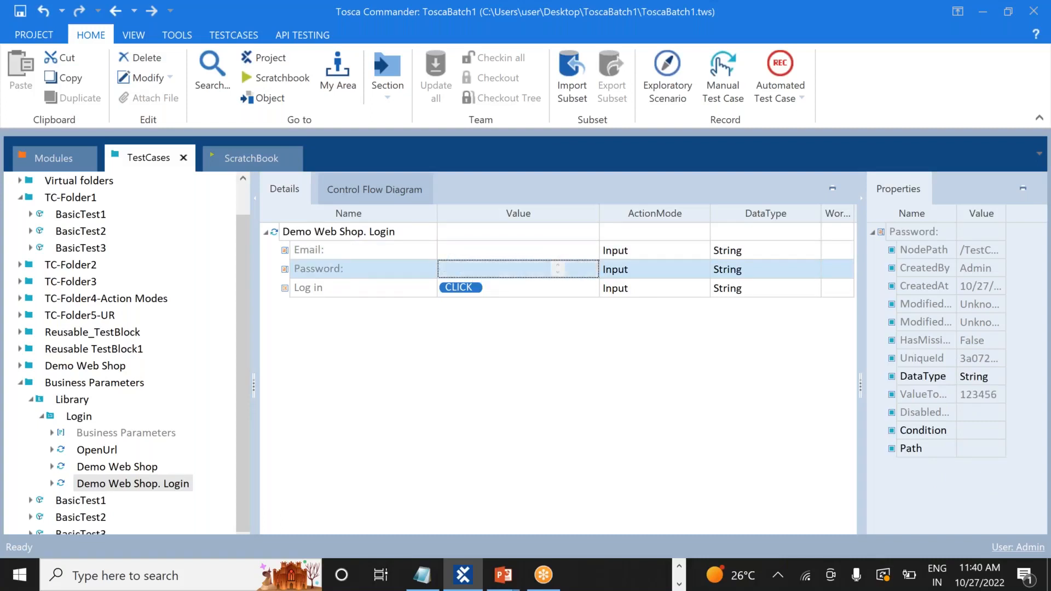
pyautogui.press('BackSpace')
pyautogui.press('BackSpace')
pyautogui.press('BackSpace')
pyautogui.press('BackSpace')
pyautogui.press('BackSpace')
pyautogui.press('BackSpace')
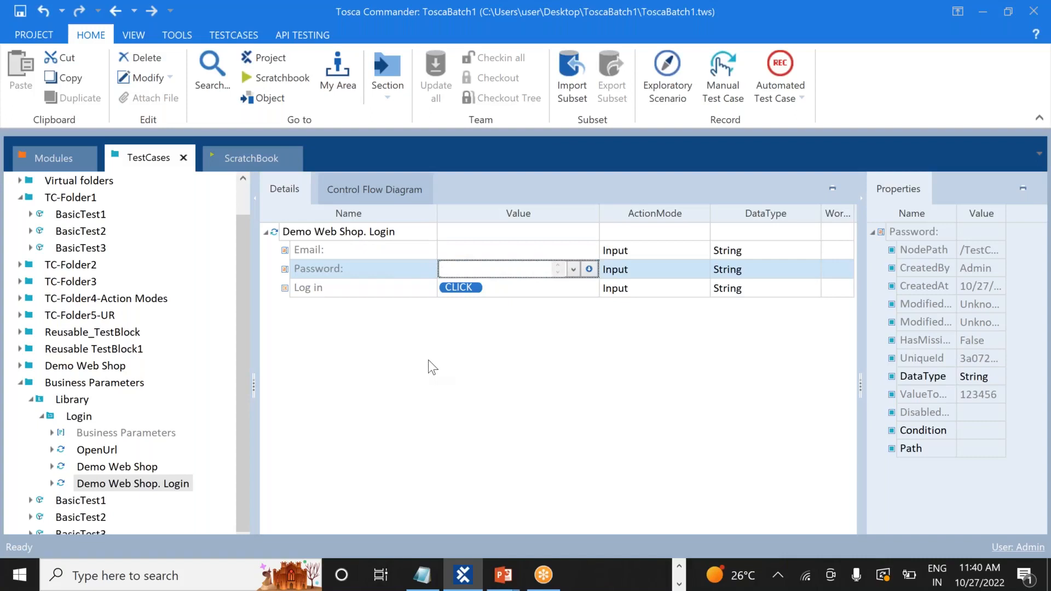
pyautogui.click(373, 388)
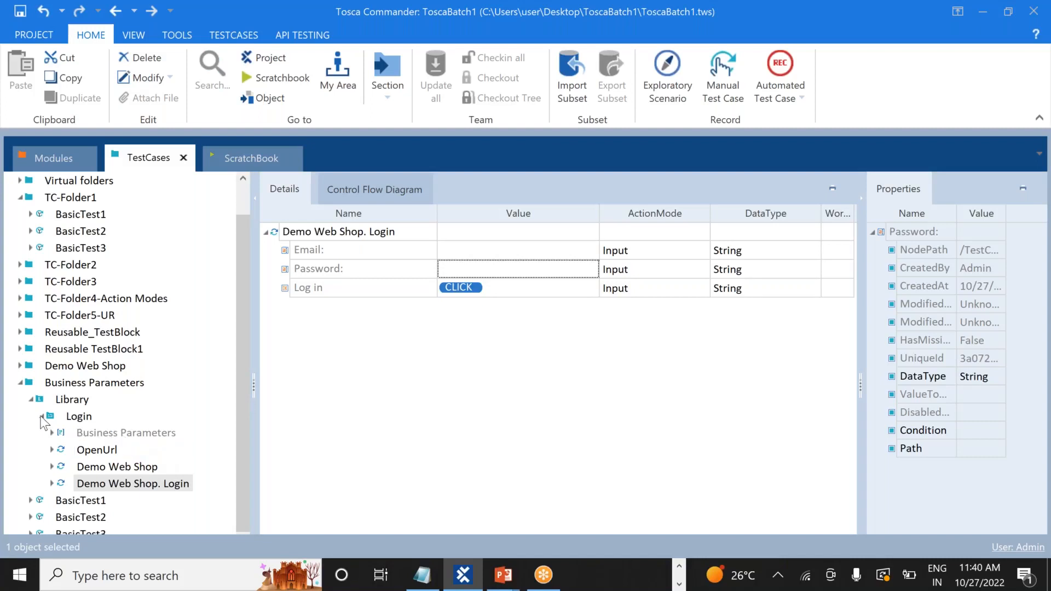
pyautogui.click(41, 417)
pyautogui.click(81, 449)
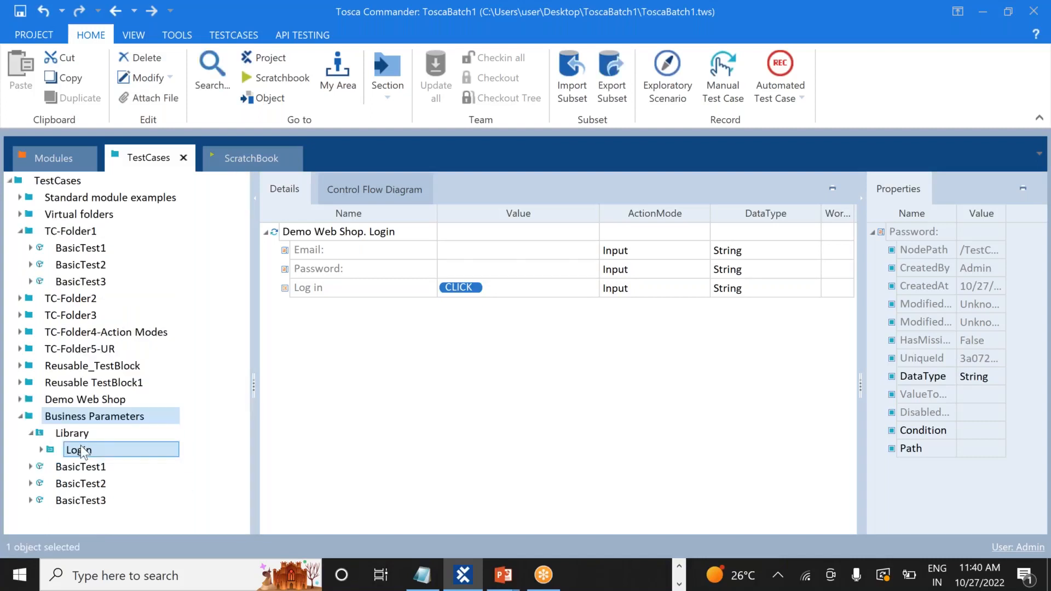
# Rename the Login block to Login-RTB and expand it to show its Business Parameters
pyautogui.rightClick(111, 455)
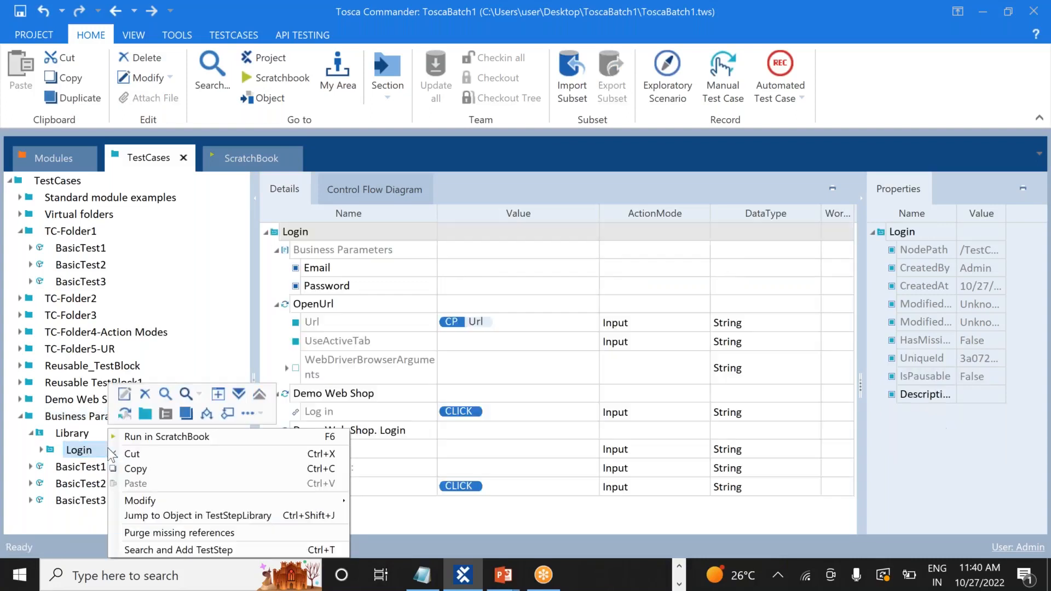
pyautogui.click(127, 395)
pyautogui.press('End')
pyautogui.write('-RTB')
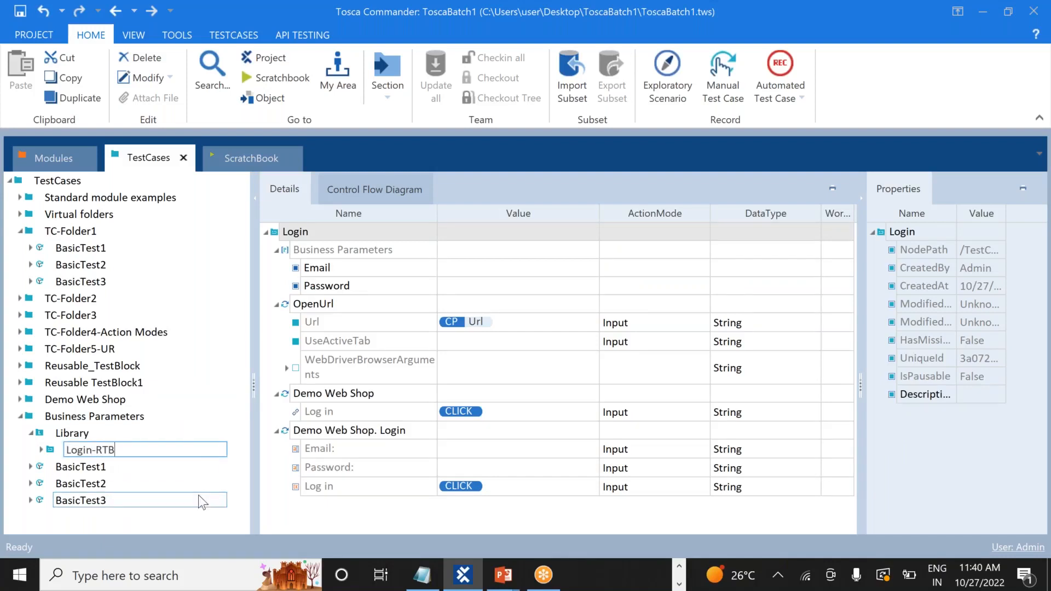
pyautogui.press('Return')
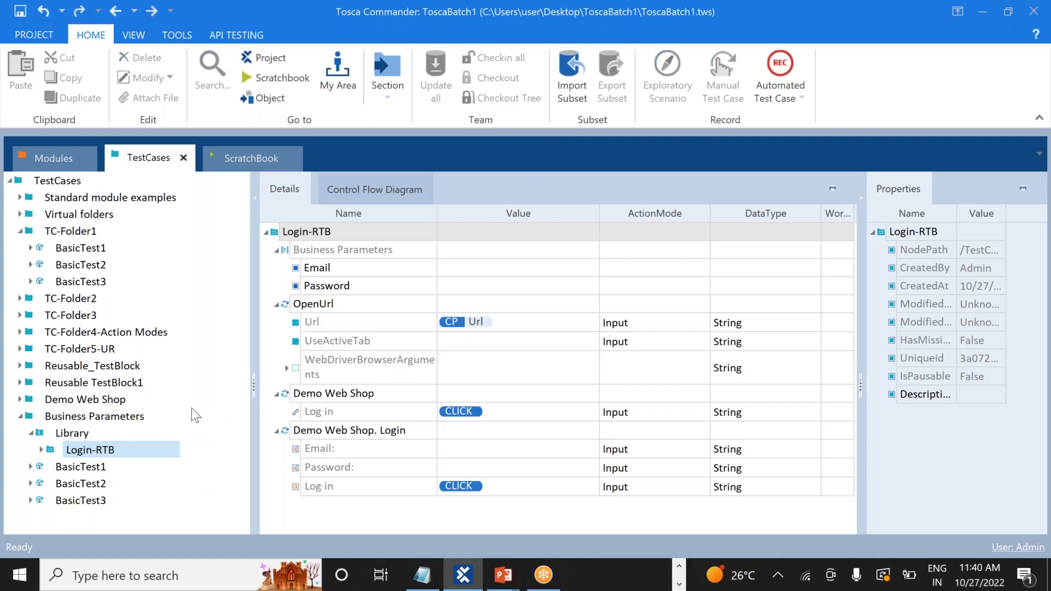
pyautogui.click(42, 451)
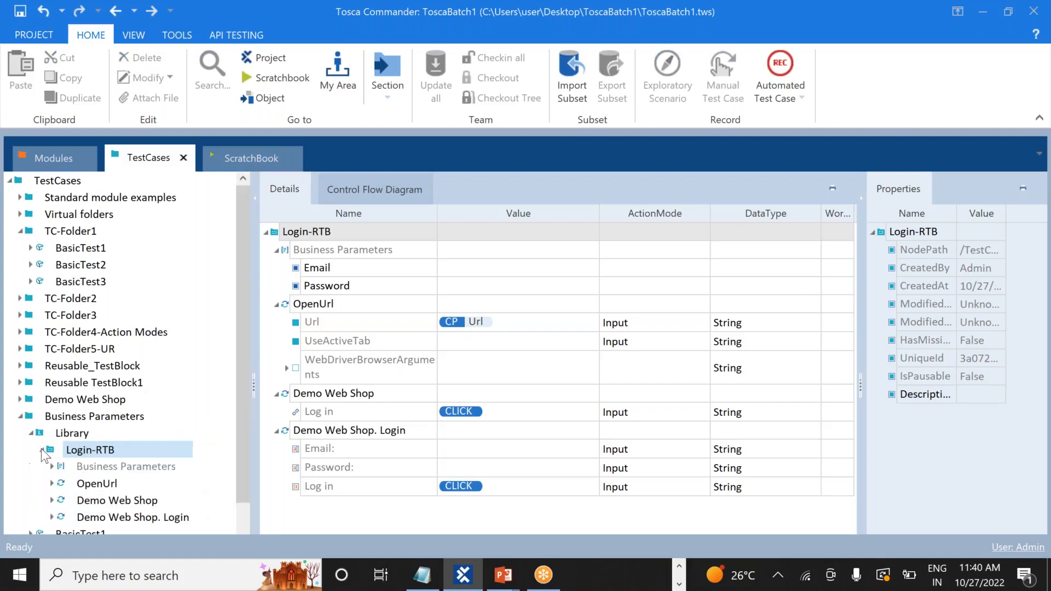
pyautogui.click(126, 471)
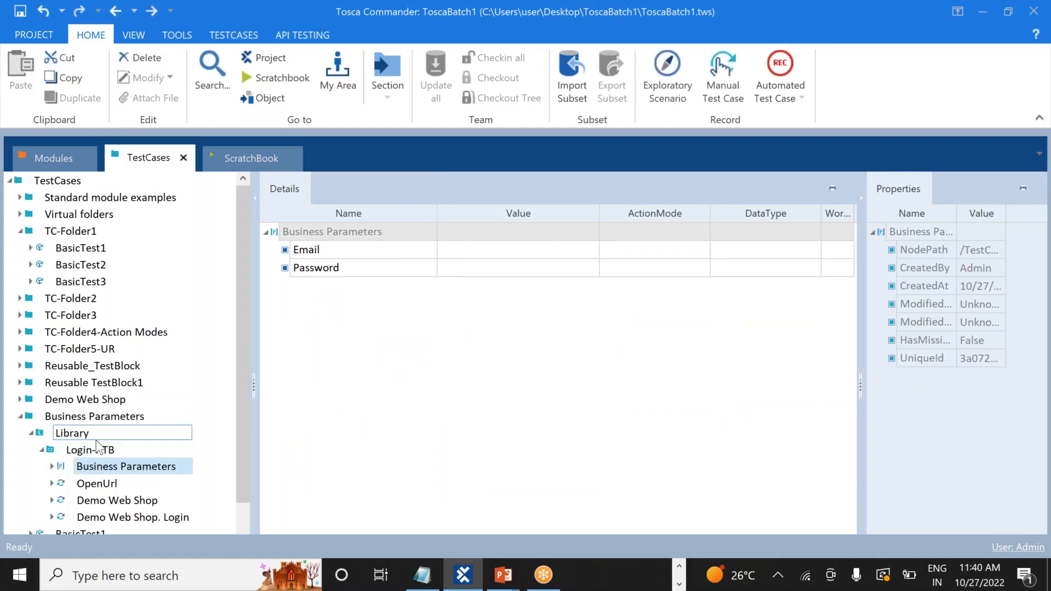
# Drag the Demo Web Shop. Login step onto Login-RTB so its details list every step
pyautogui.click(53, 467)
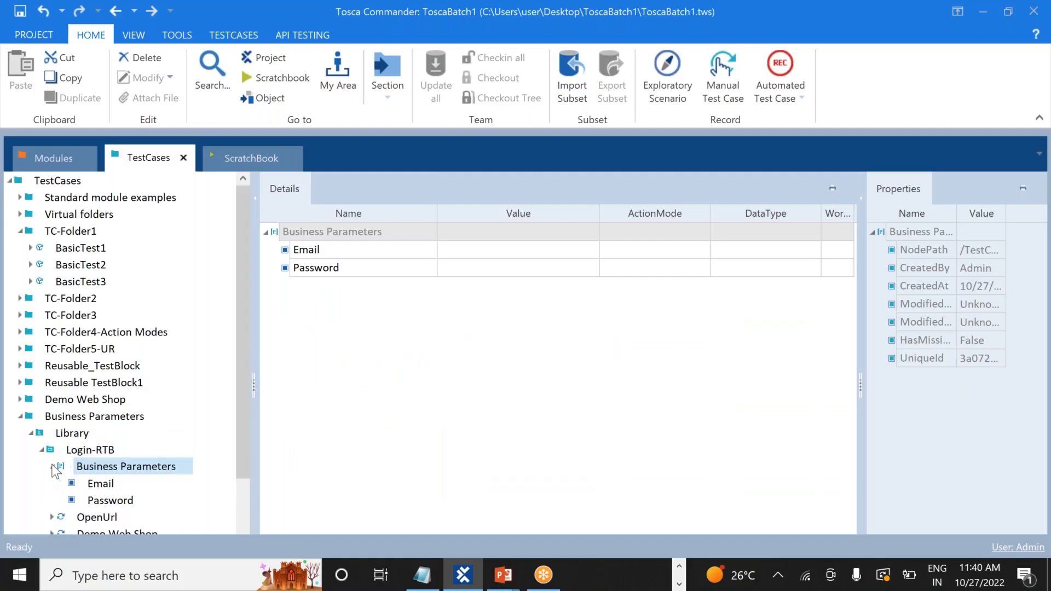
pyautogui.click(53, 467)
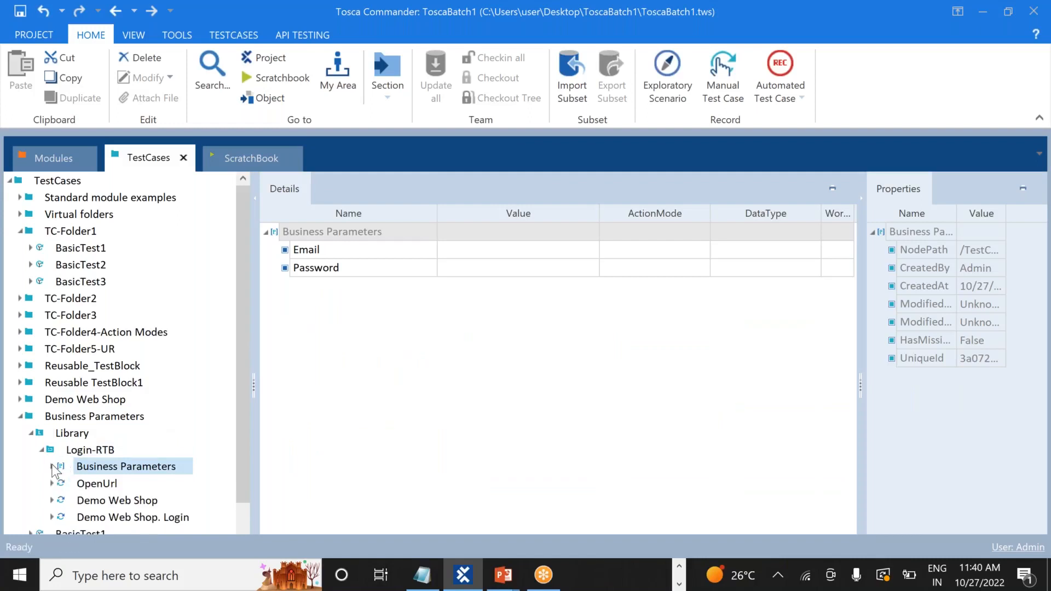
pyautogui.click(143, 518)
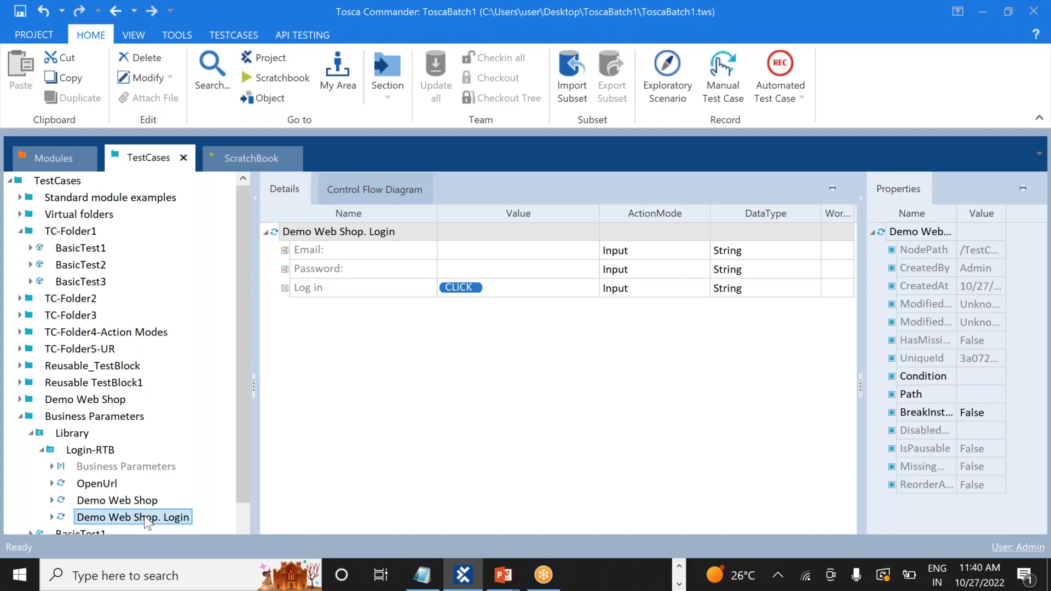
pyautogui.moveTo(148, 523); pyautogui.dragTo(93, 453)
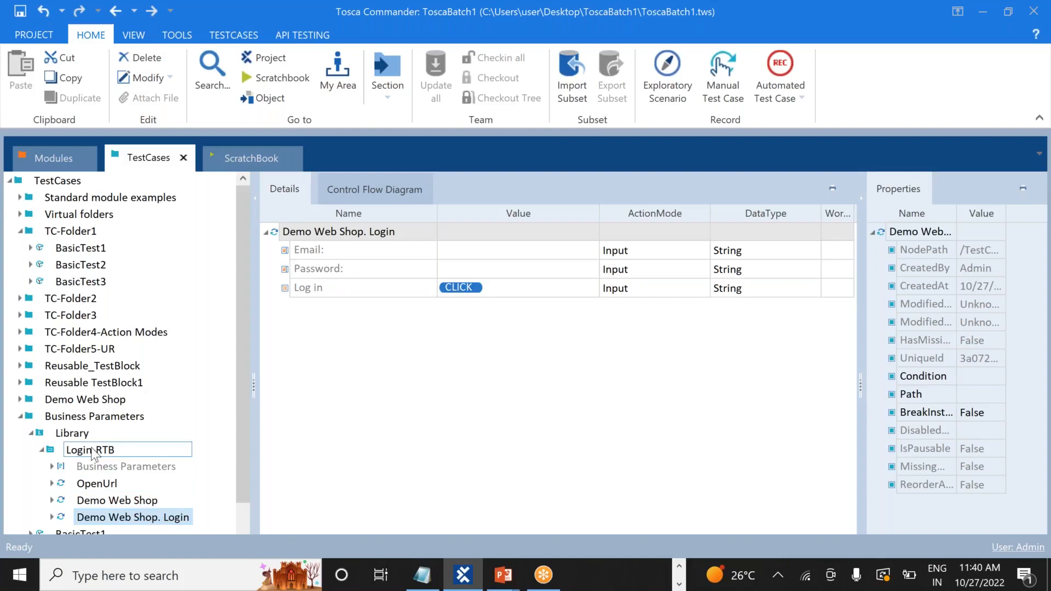
pyautogui.moveTo(92, 449); pyautogui.dragTo(92, 449)
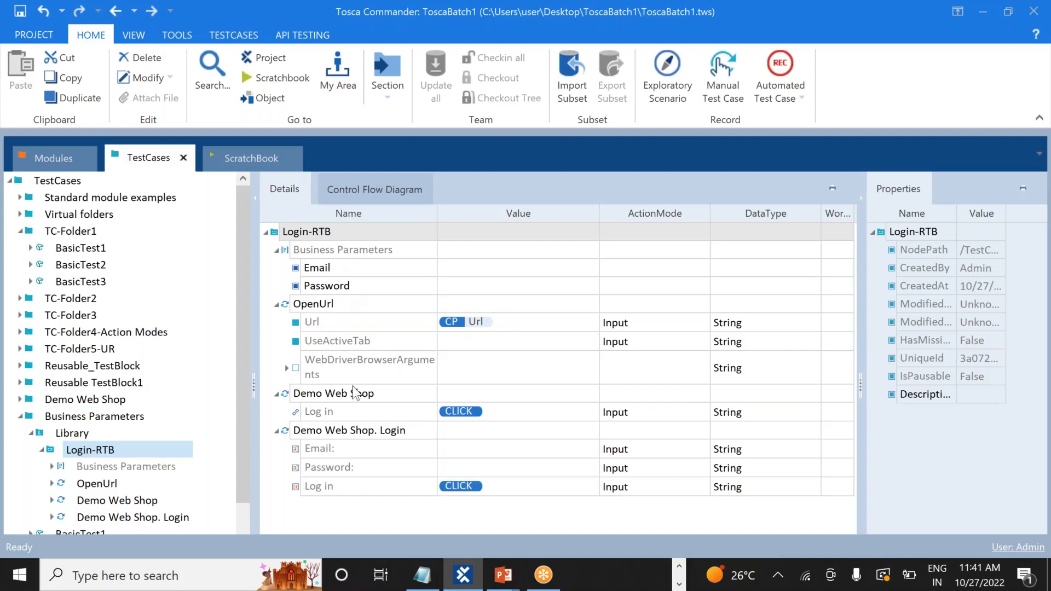
# Collapse OpenUrl, Business Parameters, Demo Web Shop and Demo Web Shop. Login in Login-RTB's details
pyautogui.click(277, 305)
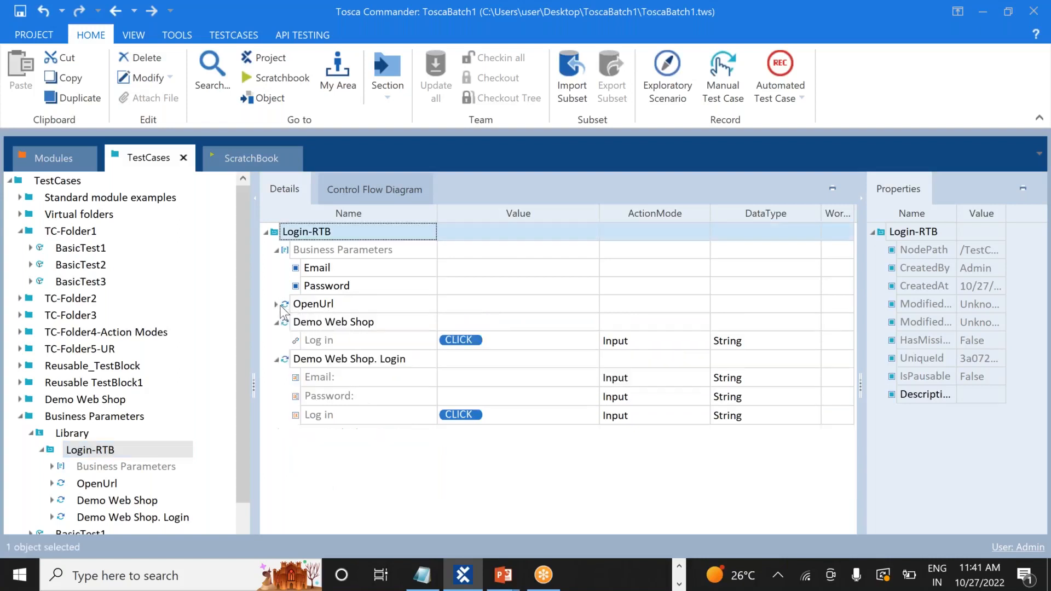
pyautogui.click(268, 231)
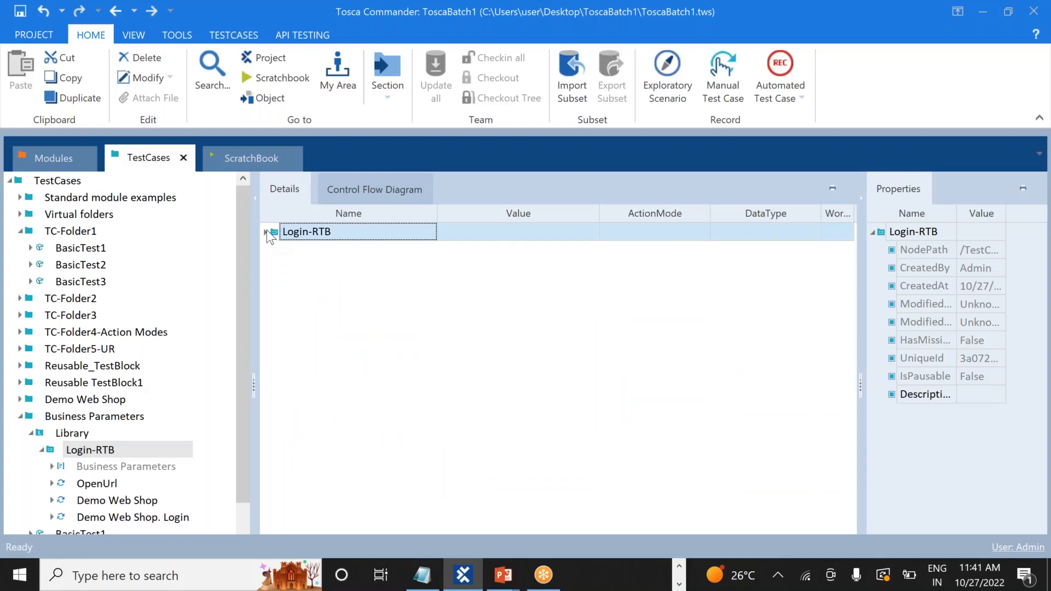
pyautogui.click(267, 231)
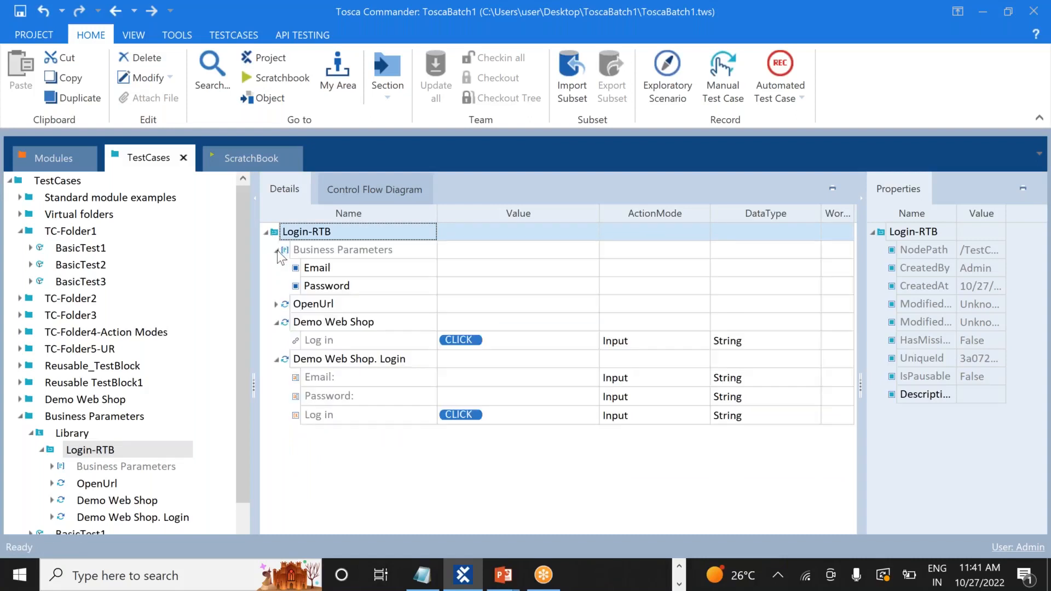
pyautogui.click(277, 250)
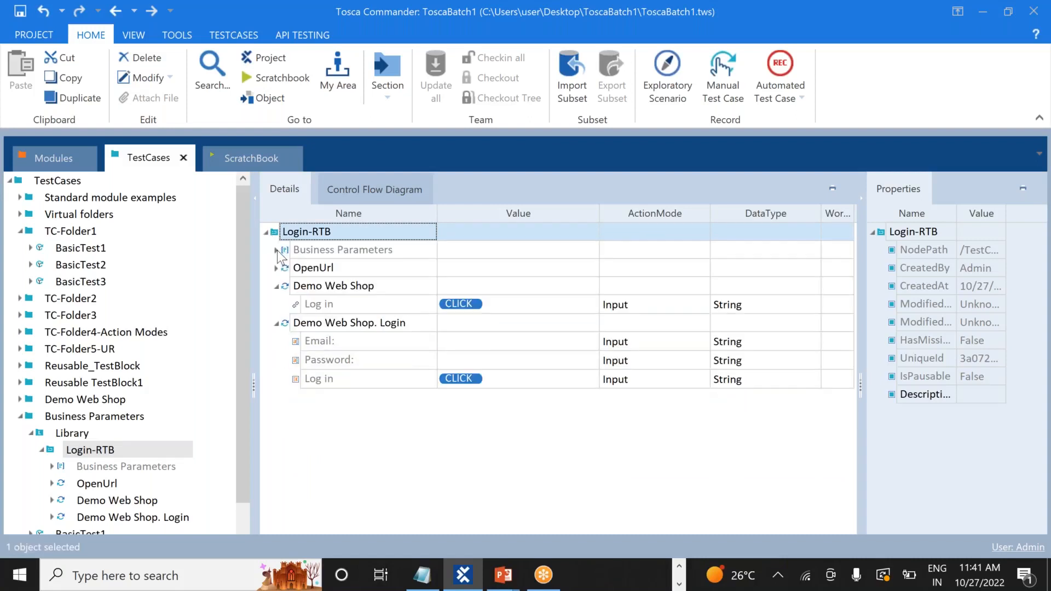
pyautogui.click(277, 286)
pyautogui.click(277, 305)
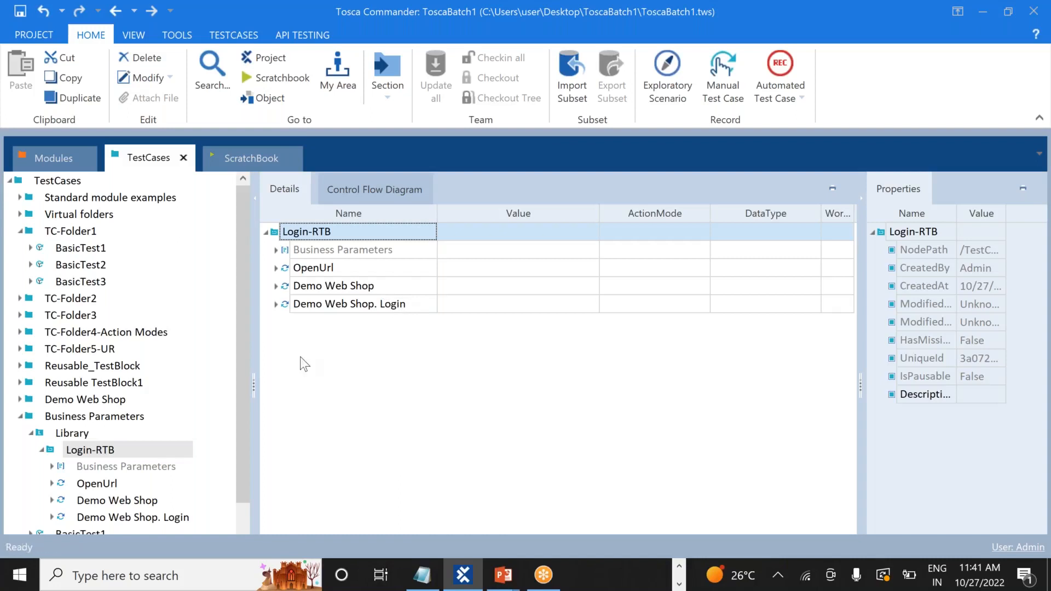
pyautogui.click(107, 450)
# Re-expand Demo Web Shop. Login and Business Parameters to inspect the empty Email and Password values
pyautogui.click(277, 303)
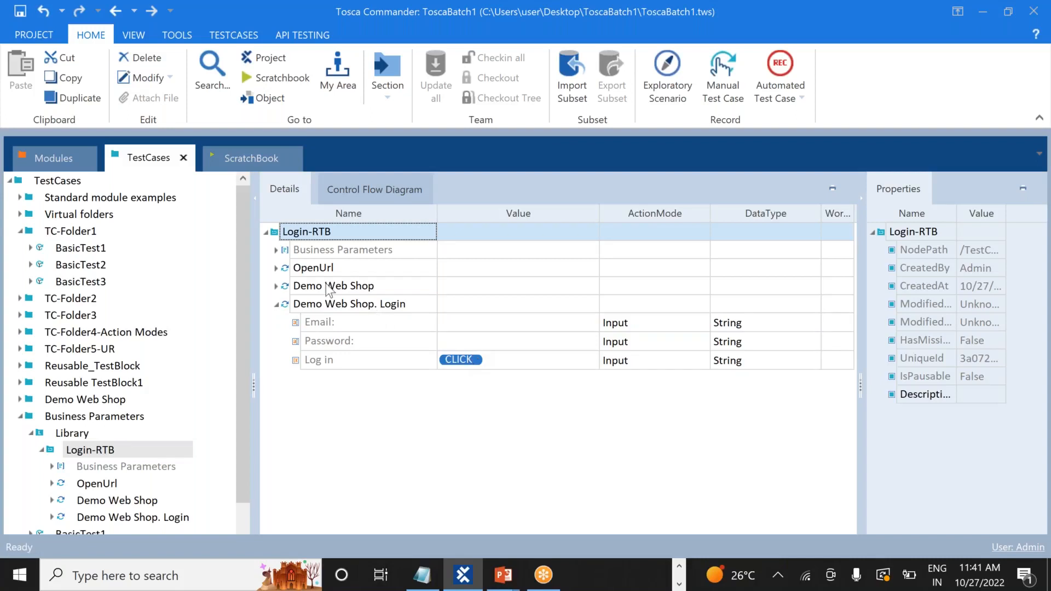
pyautogui.click(277, 249)
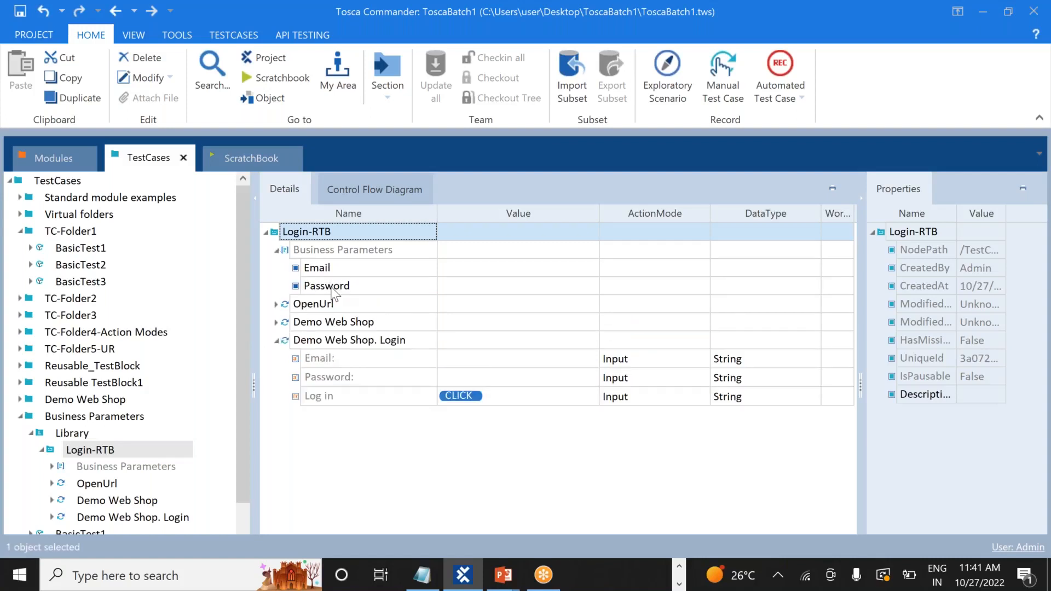
pyautogui.click(462, 359)
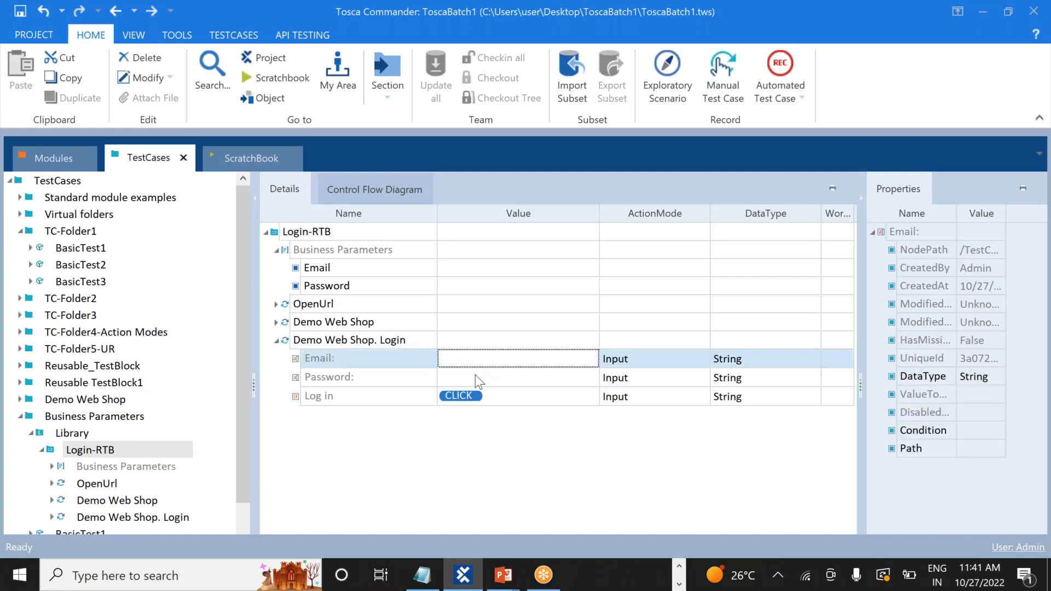
pyautogui.click(475, 376)
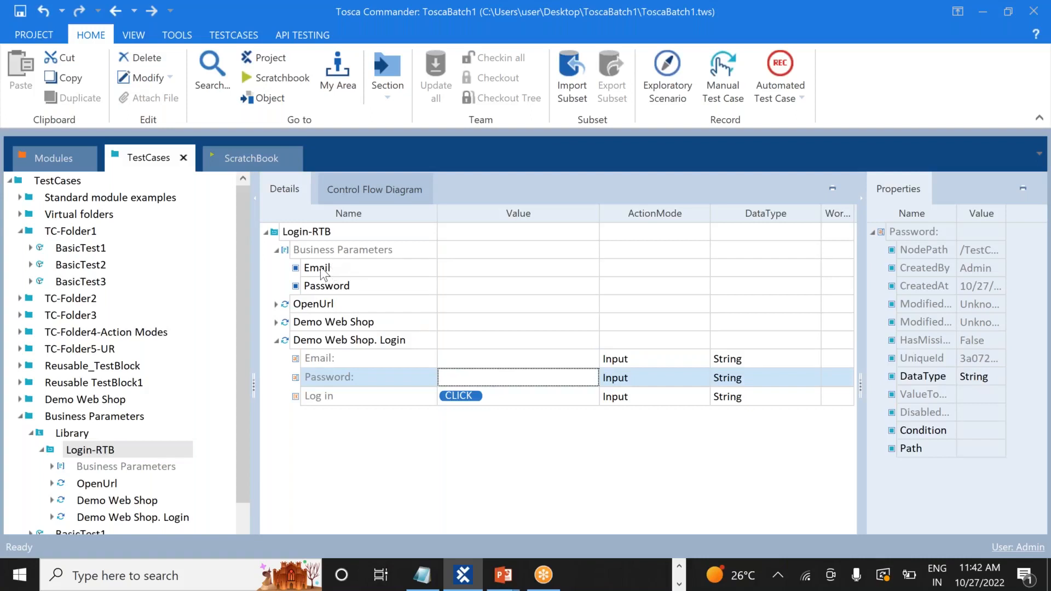
pyautogui.click(479, 356)
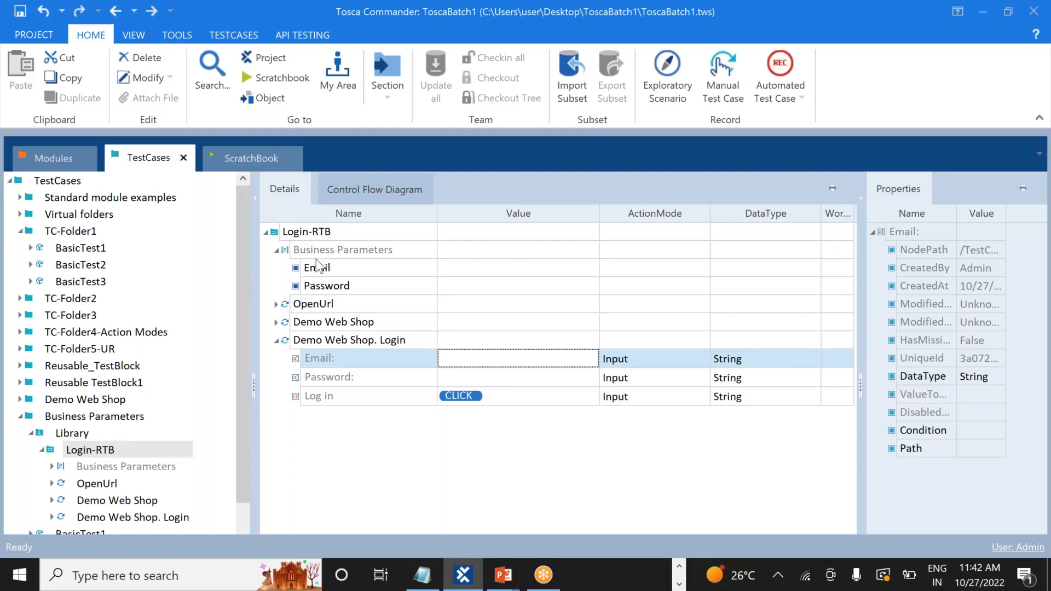
# Attempt to drag the Email parameter onto the Email: value, selecting parameters and steps along the way
pyautogui.moveTo(320, 268); pyautogui.dragTo(455, 359)
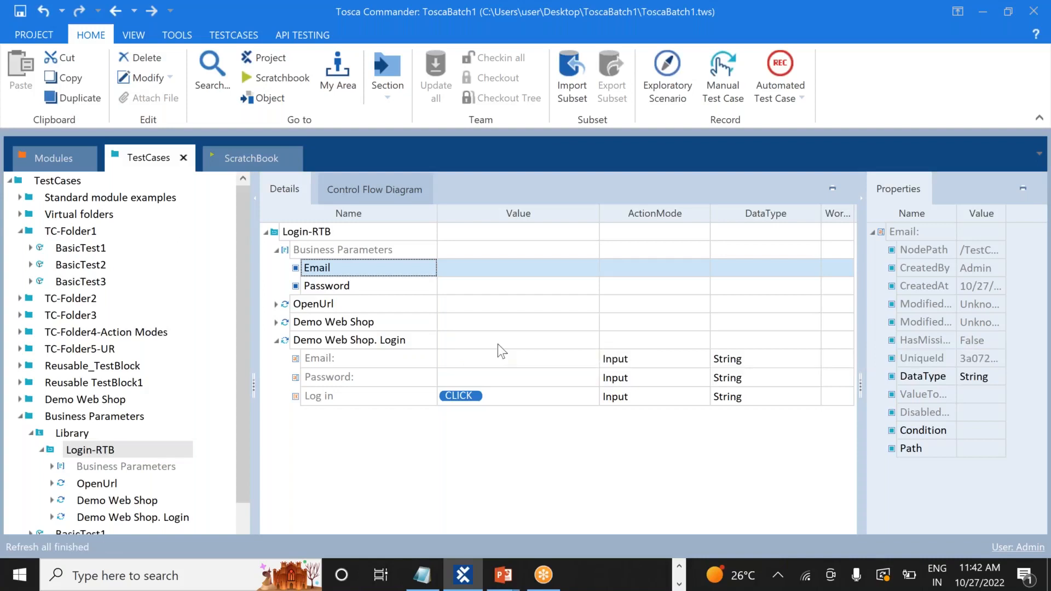
pyautogui.click(320, 269)
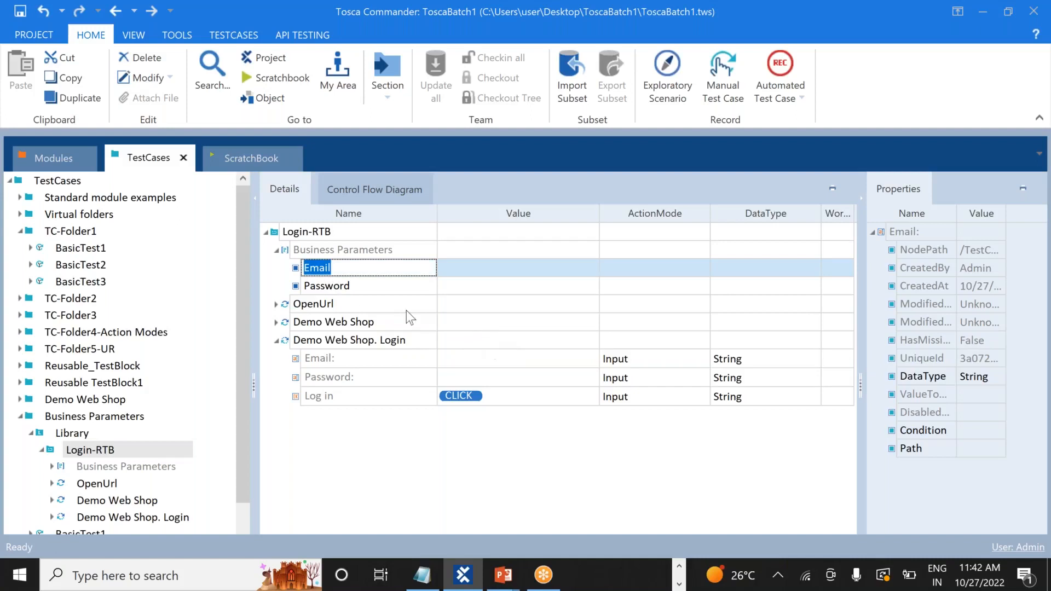
pyautogui.click(382, 318)
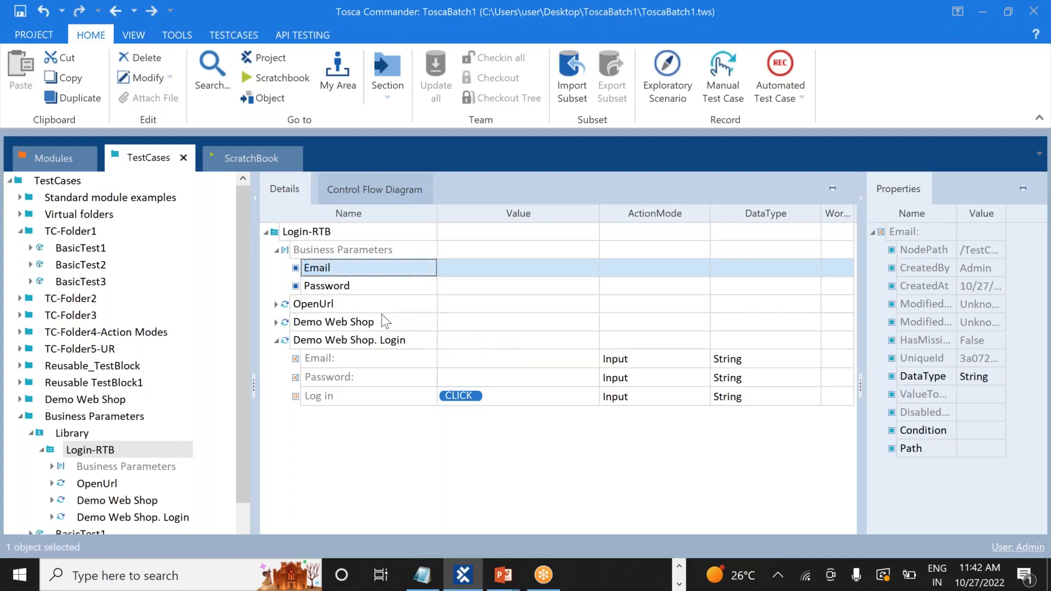
pyautogui.click(325, 267)
pyautogui.click(326, 268)
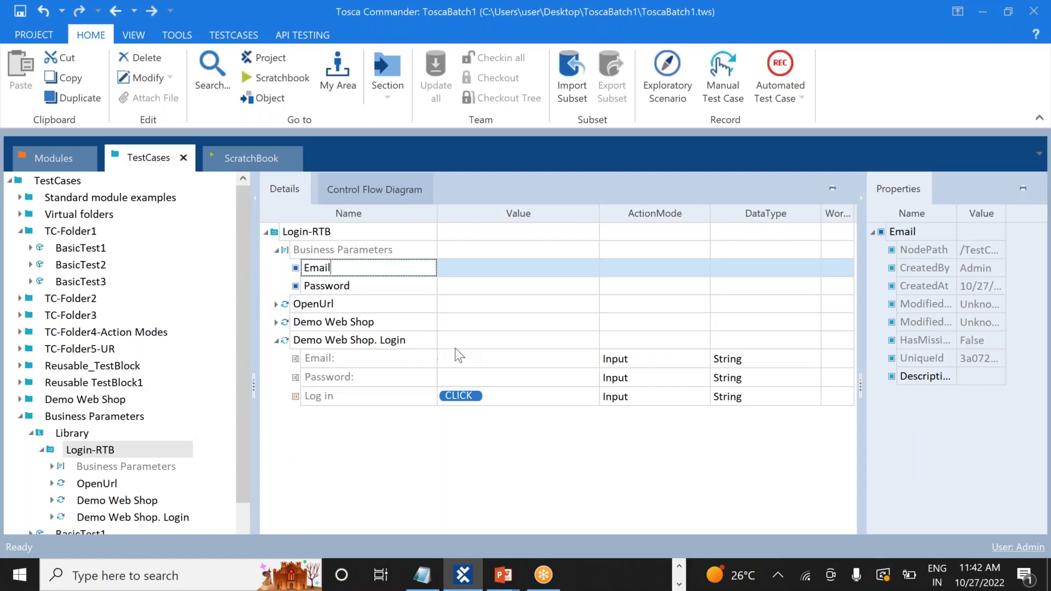
pyautogui.click(379, 308)
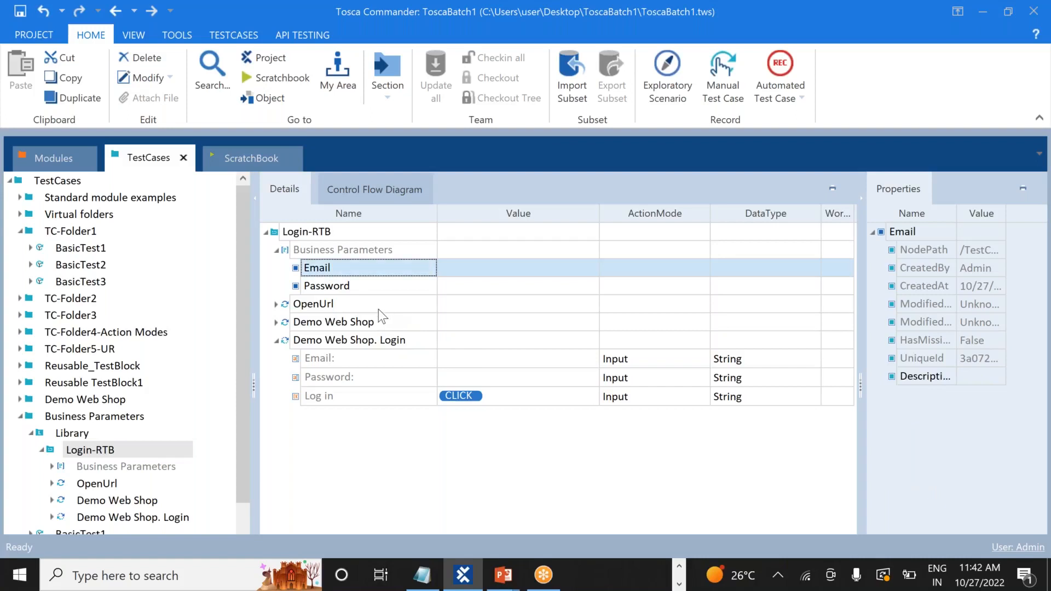
pyautogui.click(322, 272)
pyautogui.click(320, 271)
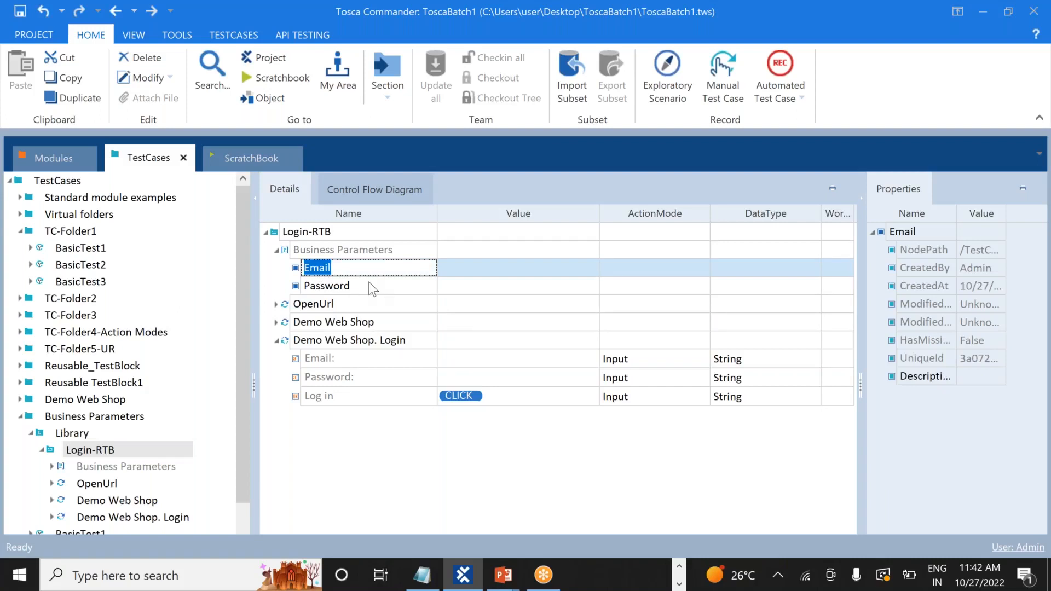
pyautogui.click(373, 289)
pyautogui.click(373, 289)
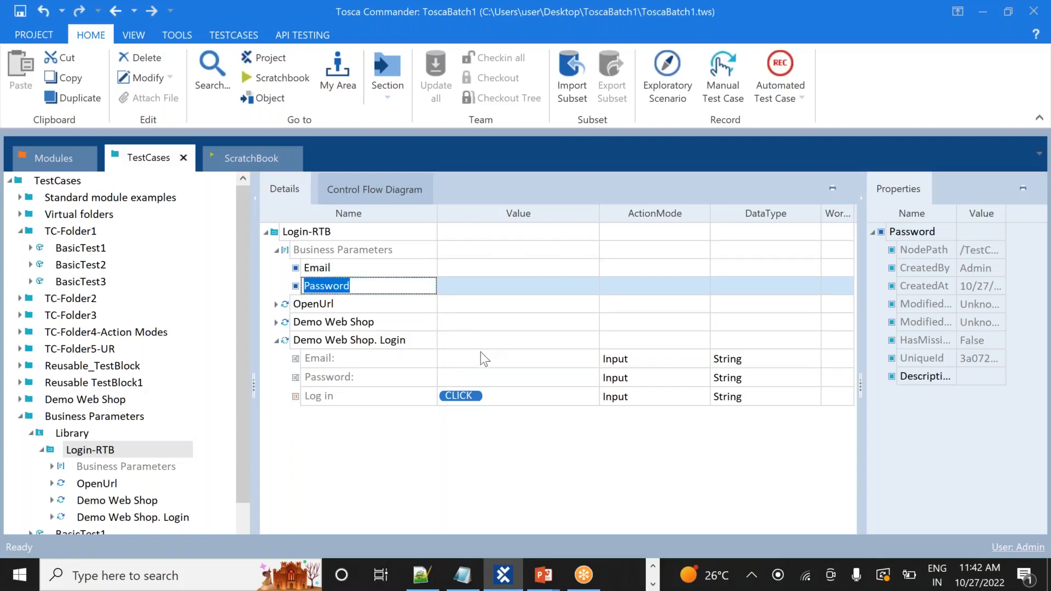
pyautogui.click(484, 359)
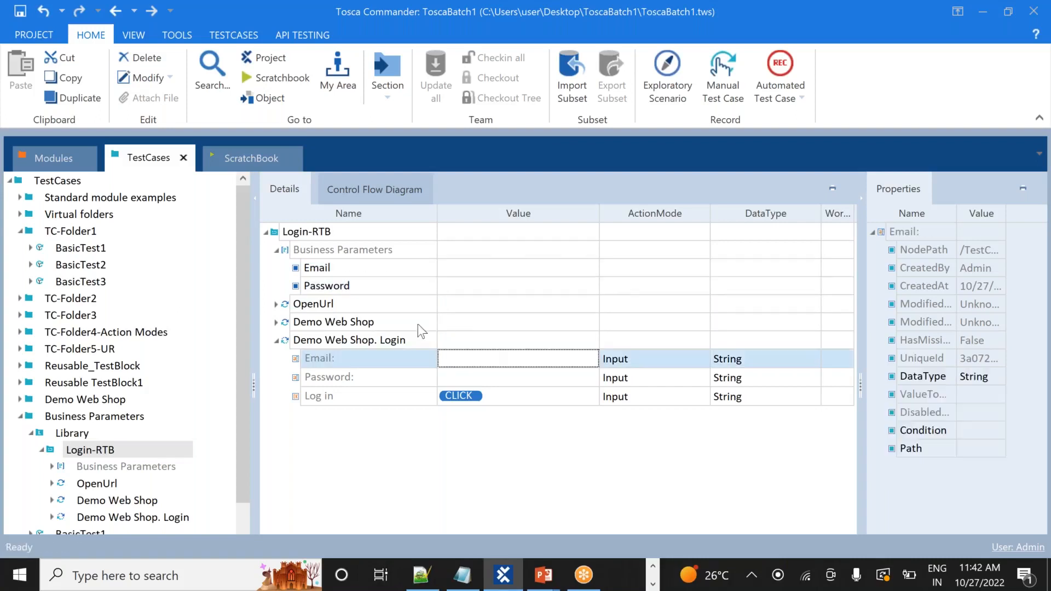
pyautogui.click(324, 270)
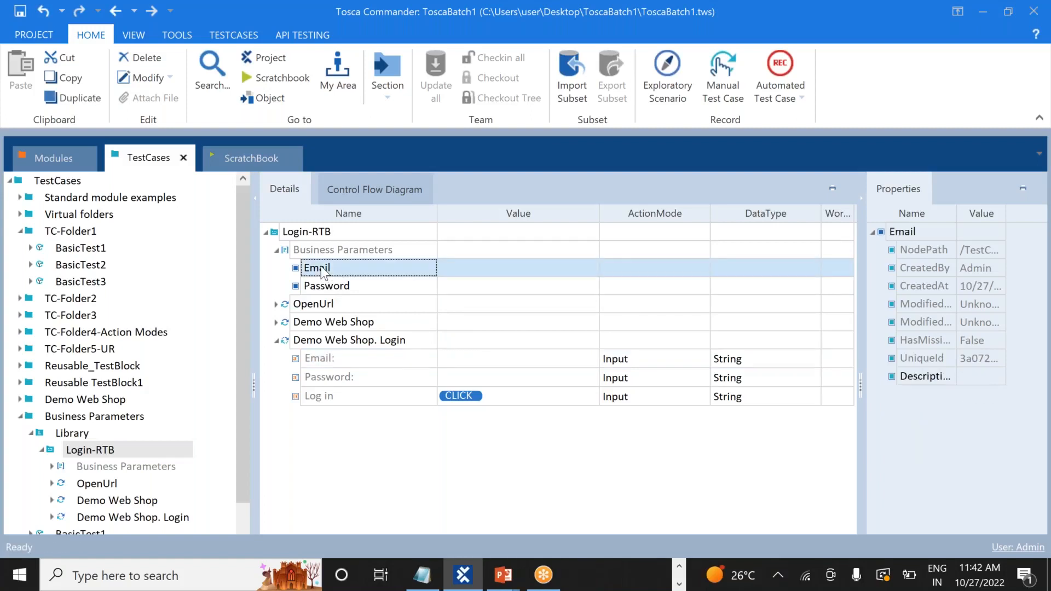
pyautogui.click(323, 270)
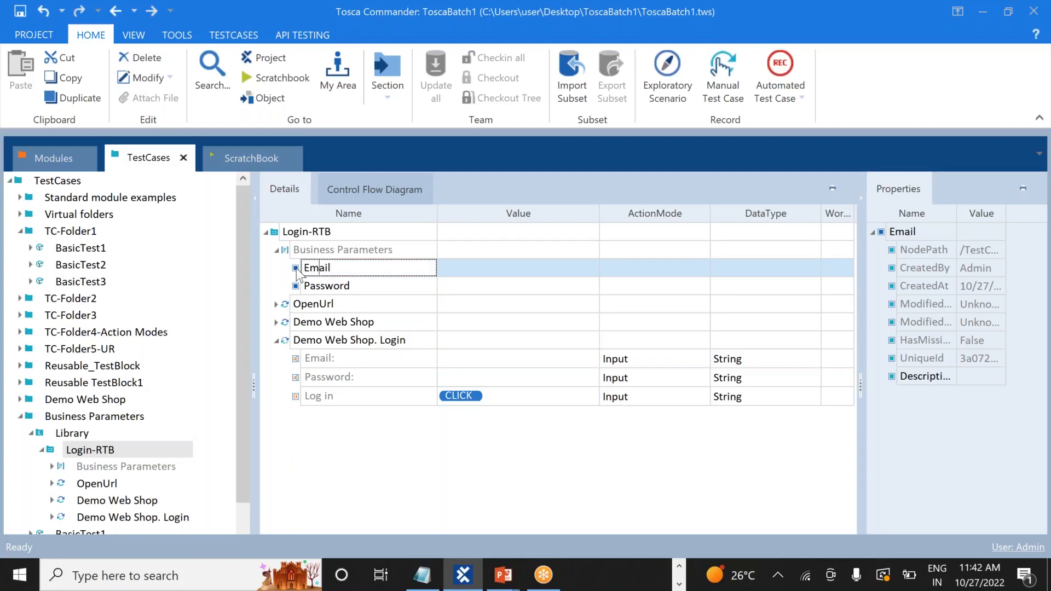
# Link the Email and Password parameters into the login step's Email: and Password: values
pyautogui.click(296, 269)
pyautogui.moveTo(296, 271); pyautogui.dragTo(448, 358)
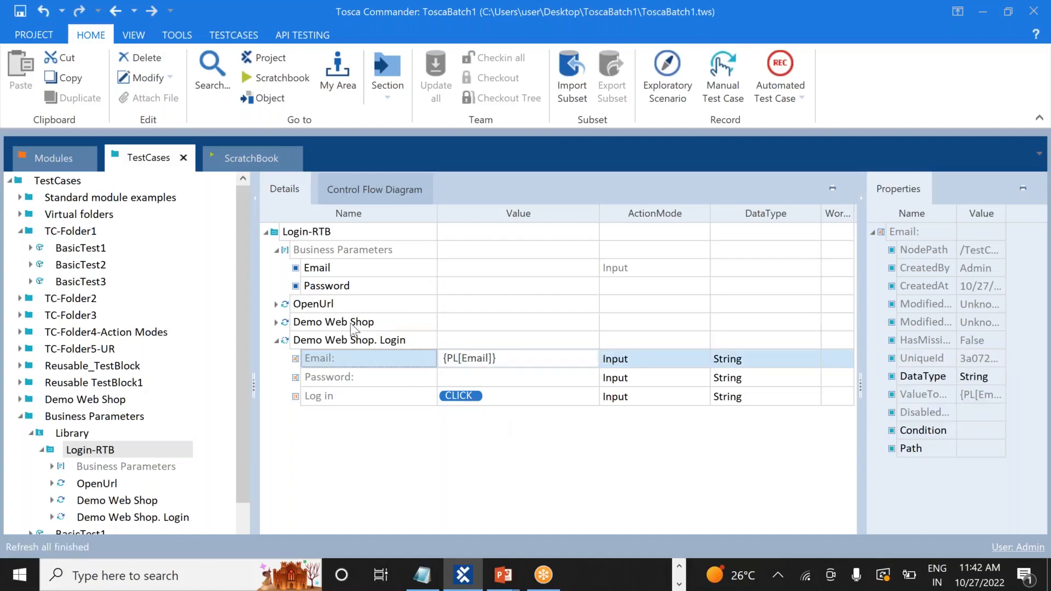
pyautogui.moveTo(298, 288); pyautogui.dragTo(450, 377)
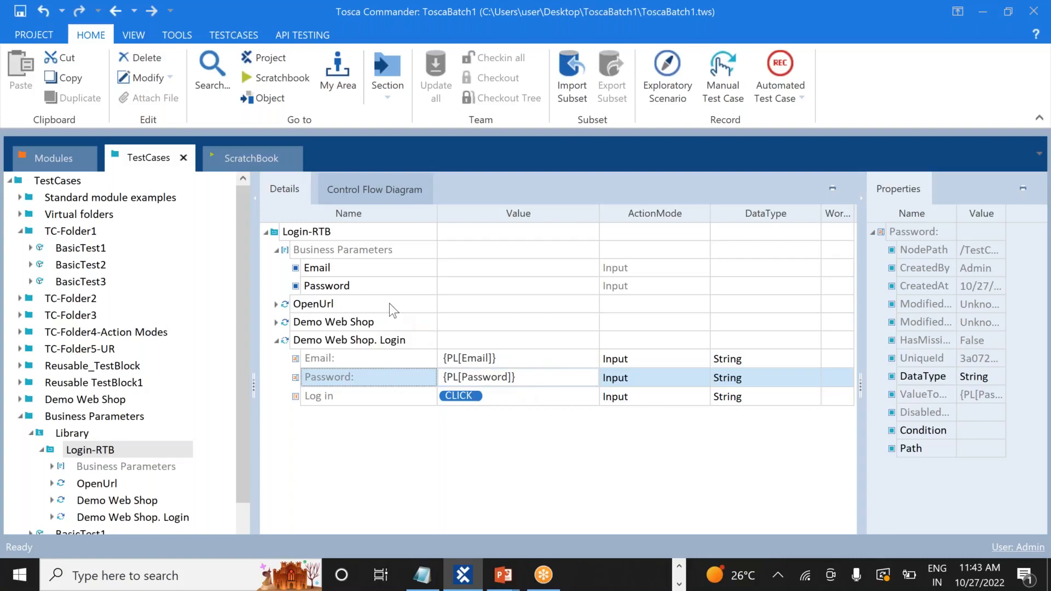
pyautogui.click(277, 340)
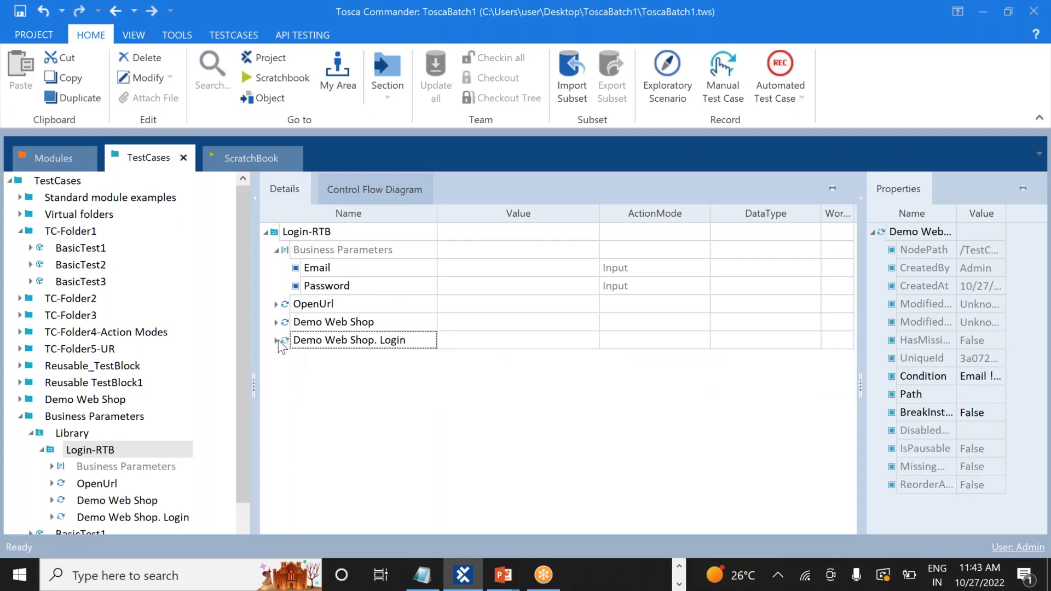
pyautogui.click(278, 250)
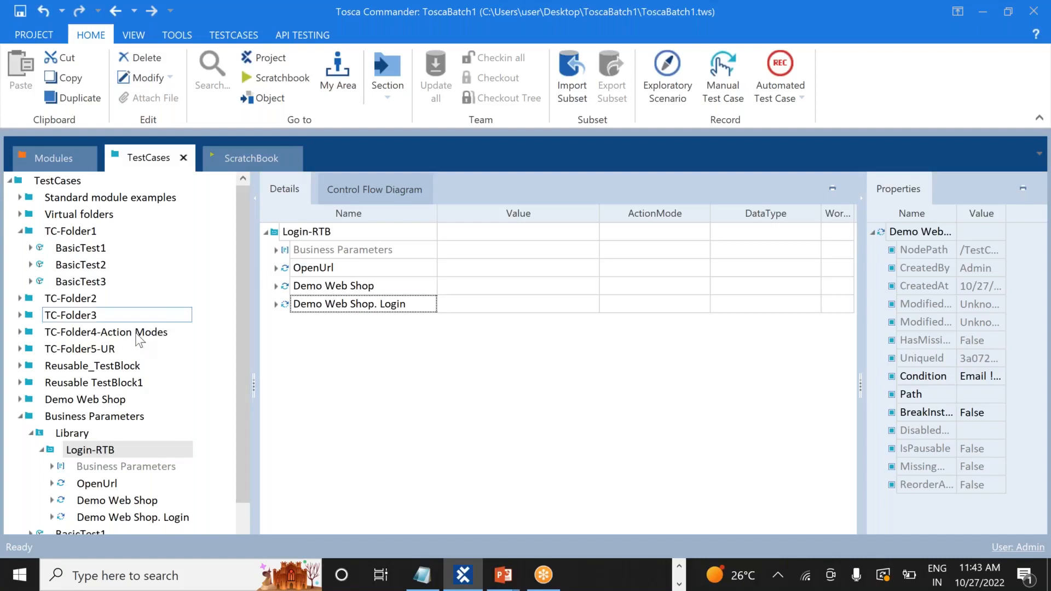
# Open BasicTest1 and expand Login-RTB_Reference to show its Email and Password parameters
pyautogui.click(42, 449)
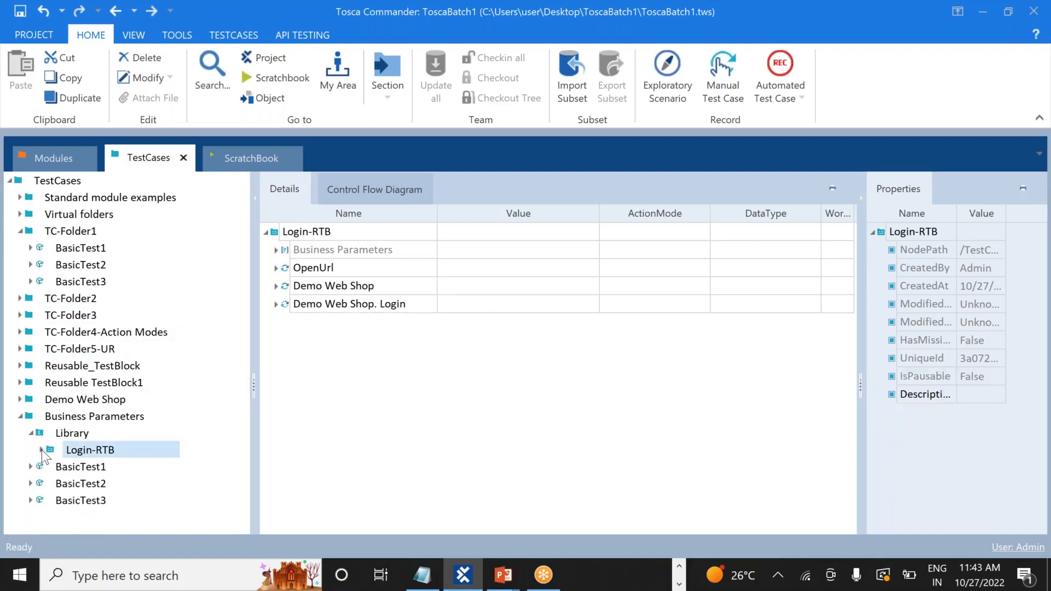
pyautogui.click(88, 468)
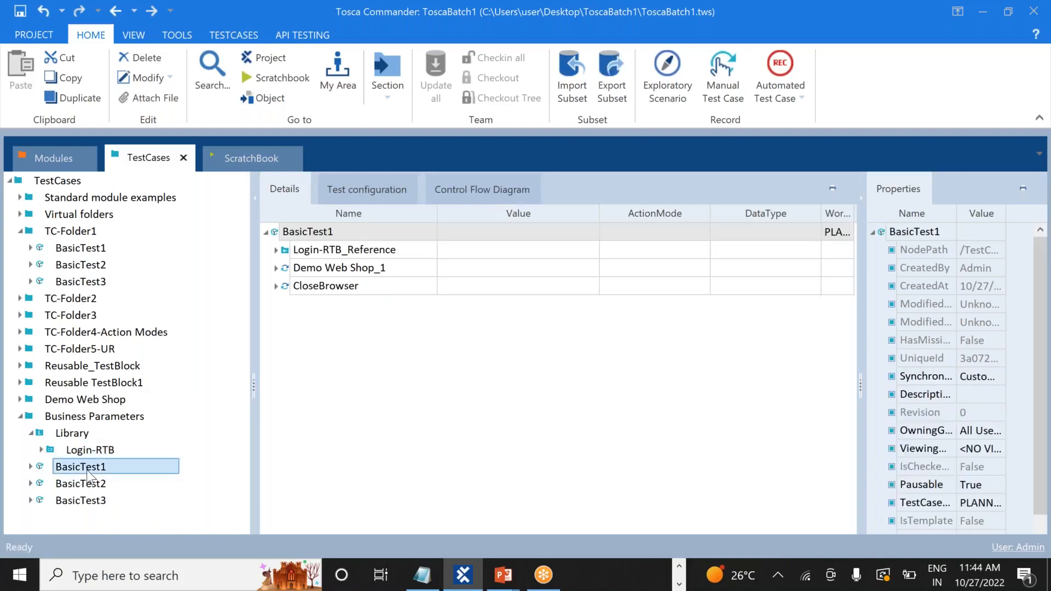
pyautogui.click(276, 251)
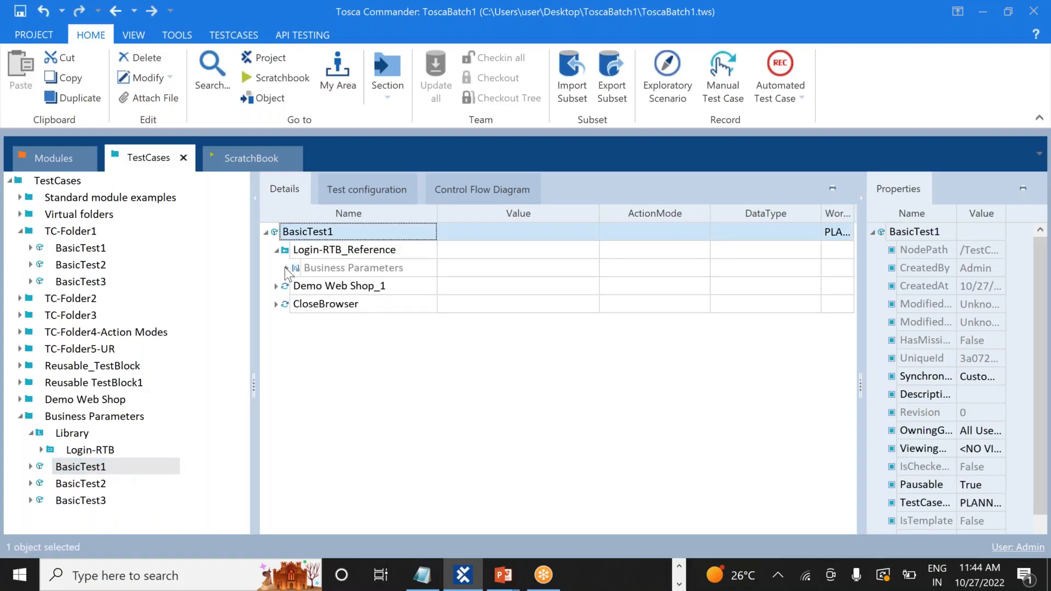
pyautogui.click(286, 268)
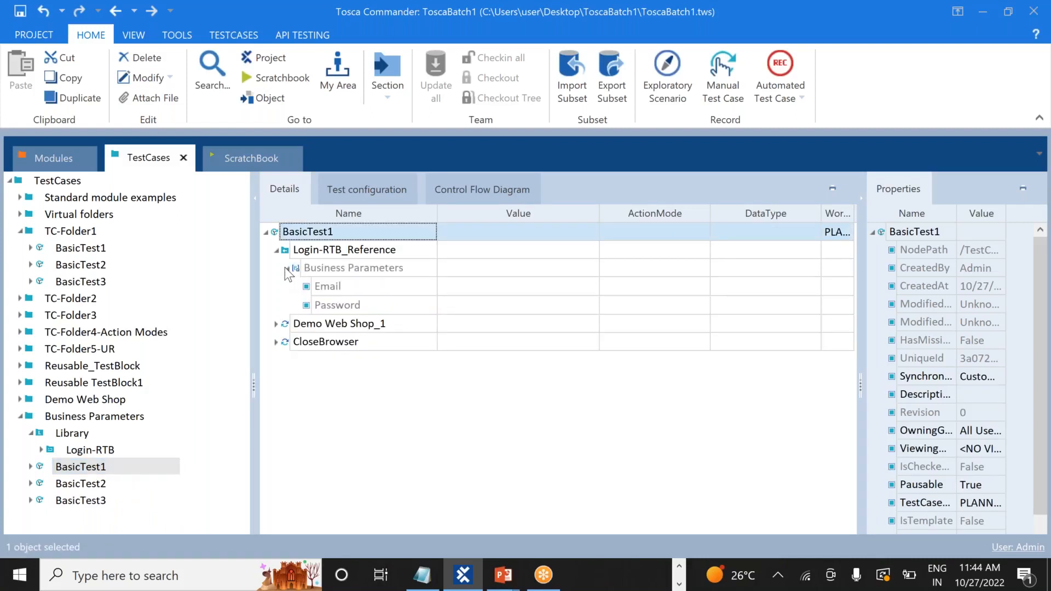
# Enter the account e-mail address as Email and the account password as Password
pyautogui.click(483, 286)
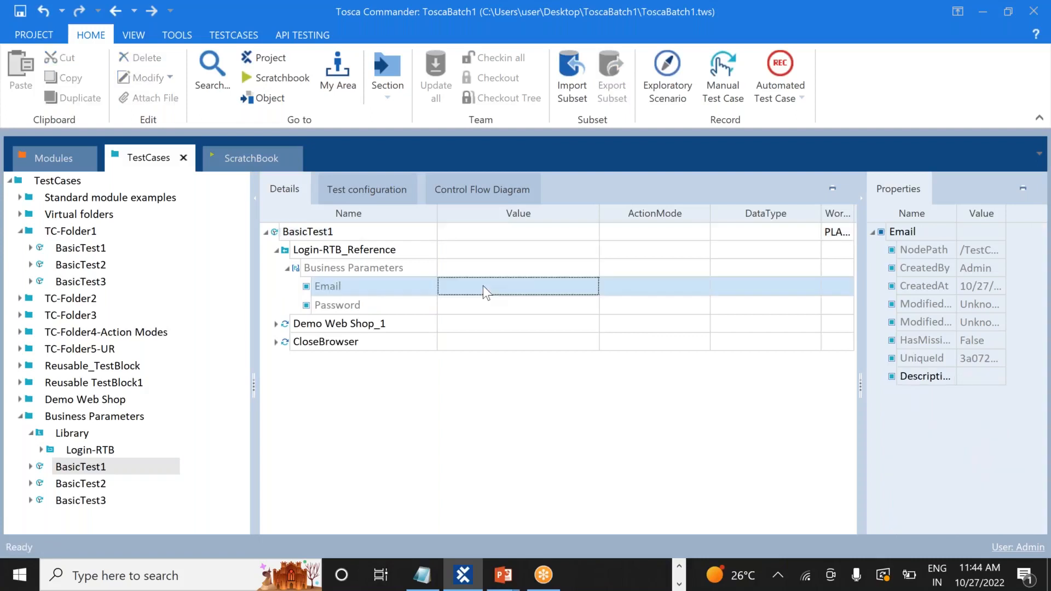
pyautogui.click(483, 286)
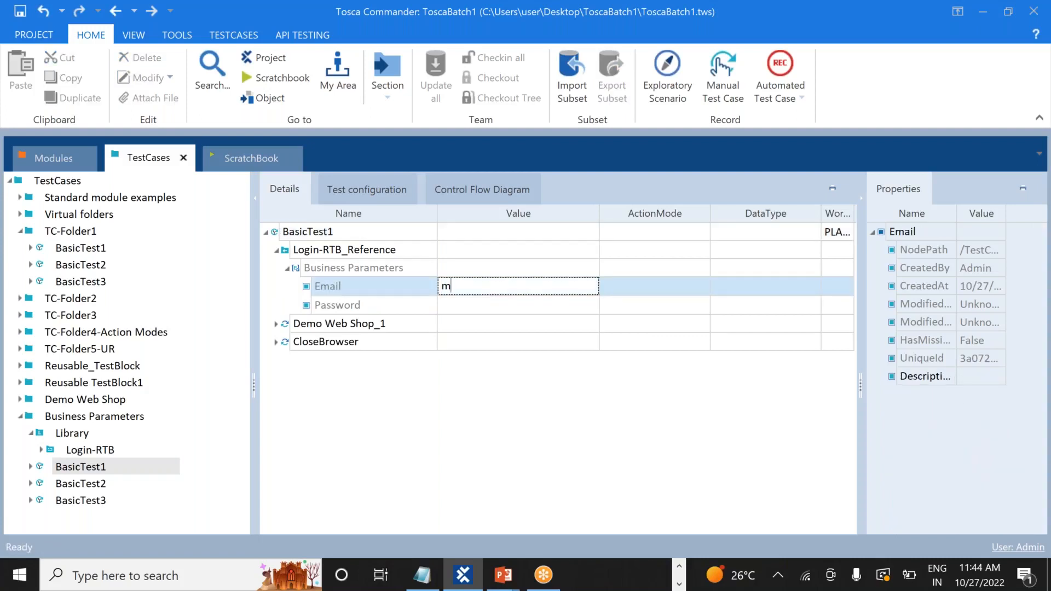
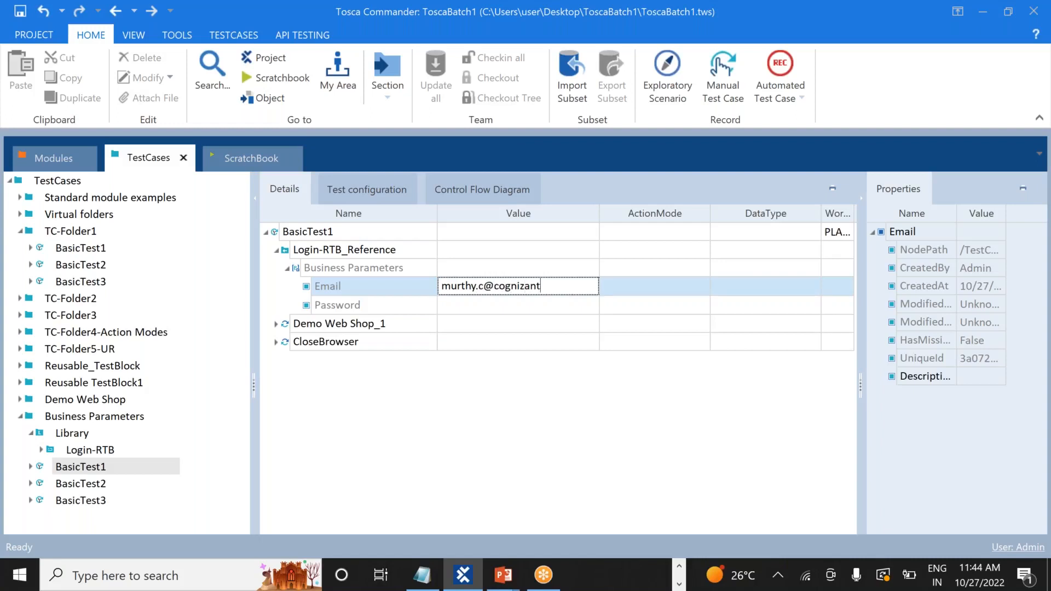
pyautogui.click(458, 303)
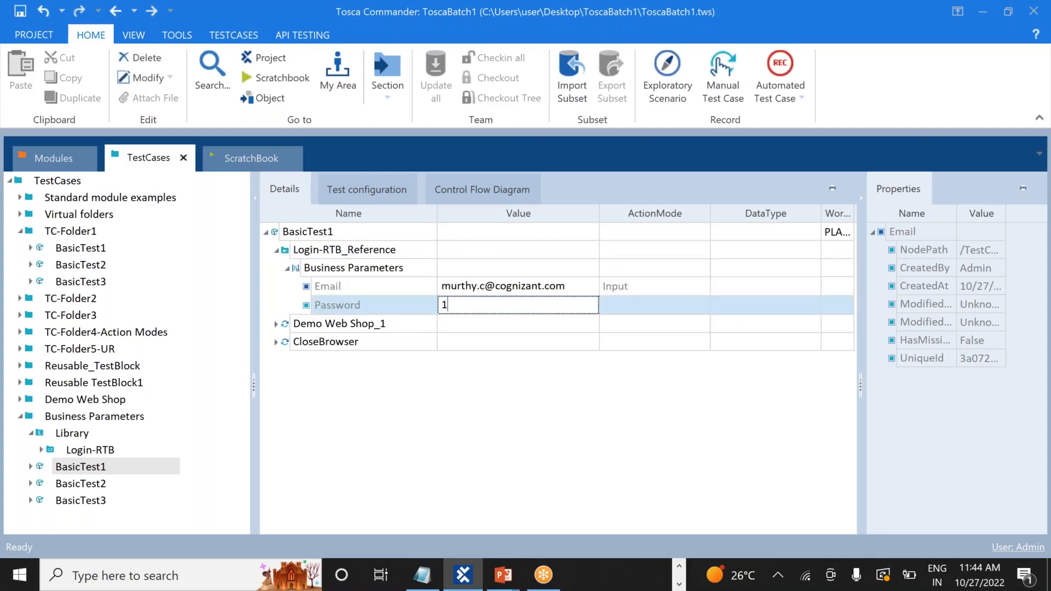
pyautogui.press('Return')
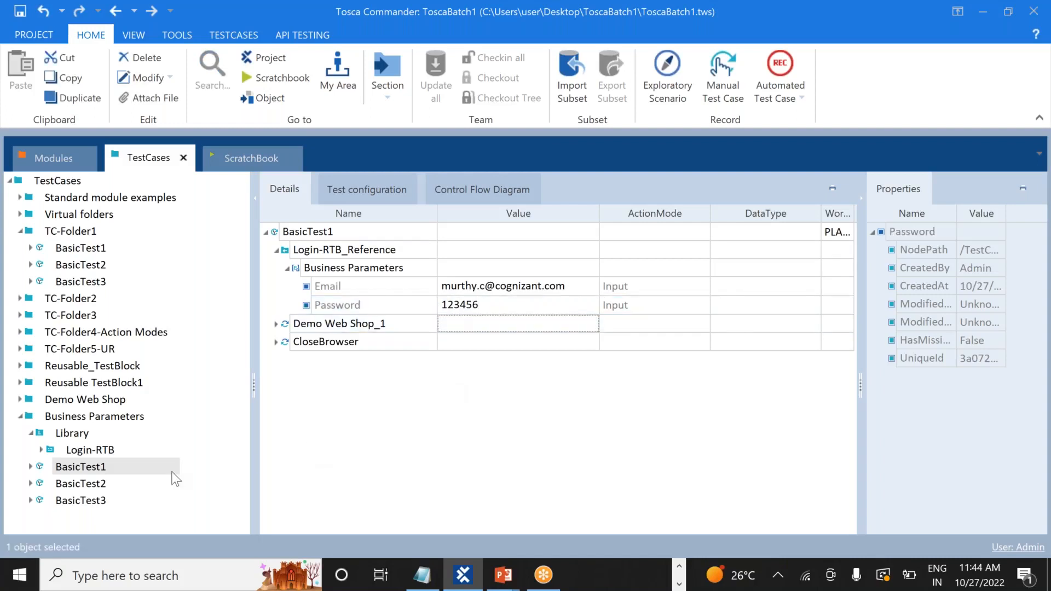
pyautogui.click(266, 232)
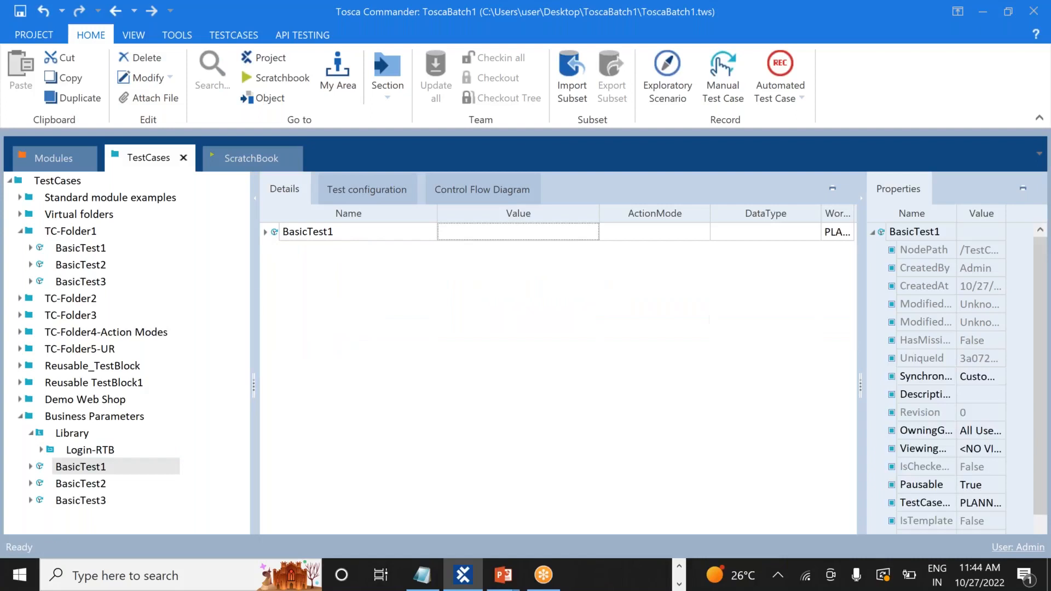
# In BasicTest2's Login-RTB_Reference, enter the account's e-mail as Email and its password as Password
pyautogui.click(94, 485)
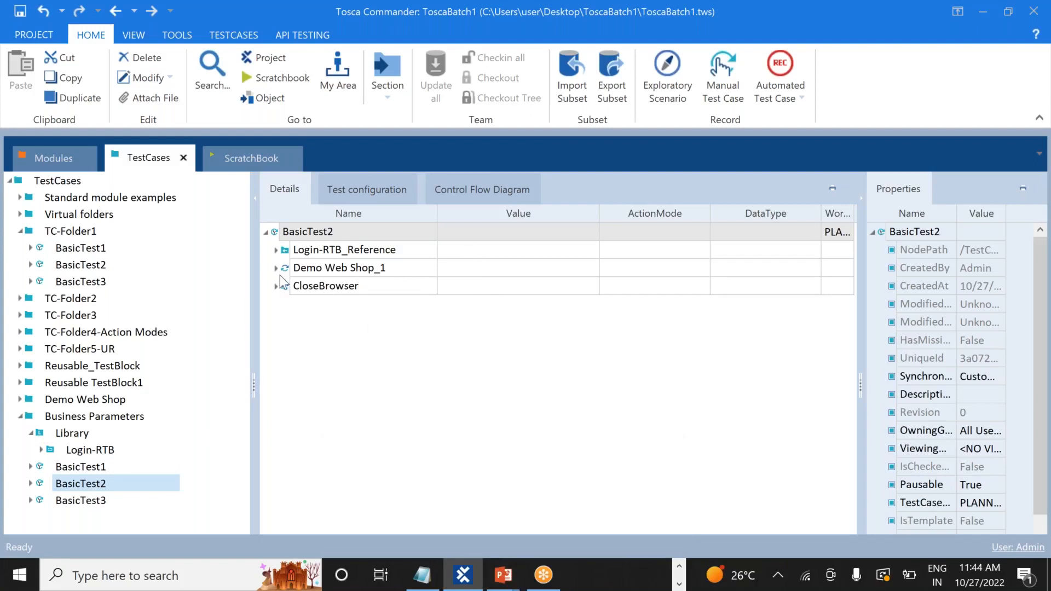
pyautogui.click(276, 251)
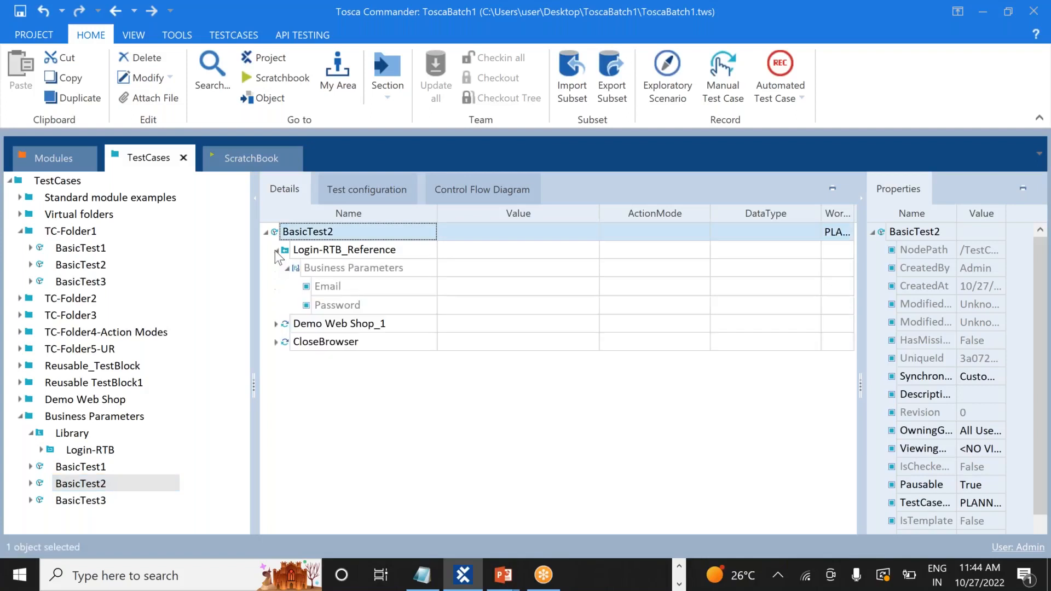
pyautogui.click(474, 286)
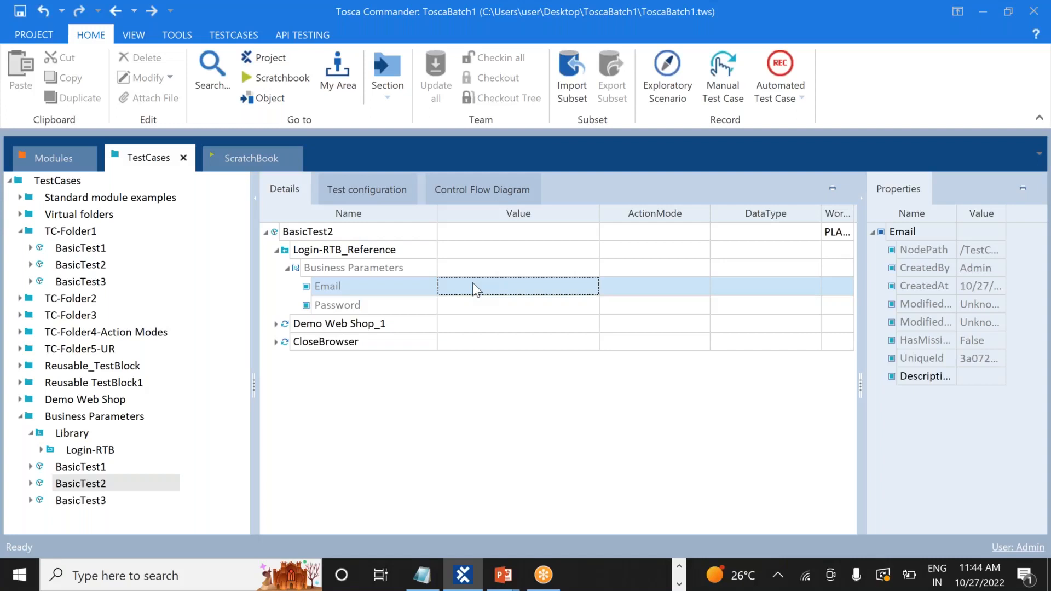
pyautogui.click(472, 283)
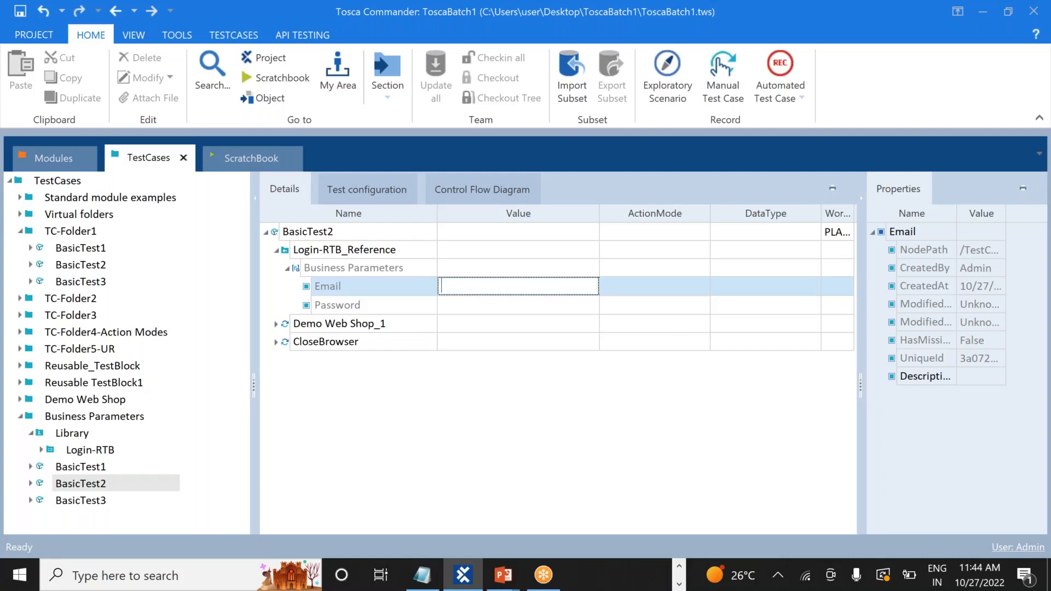
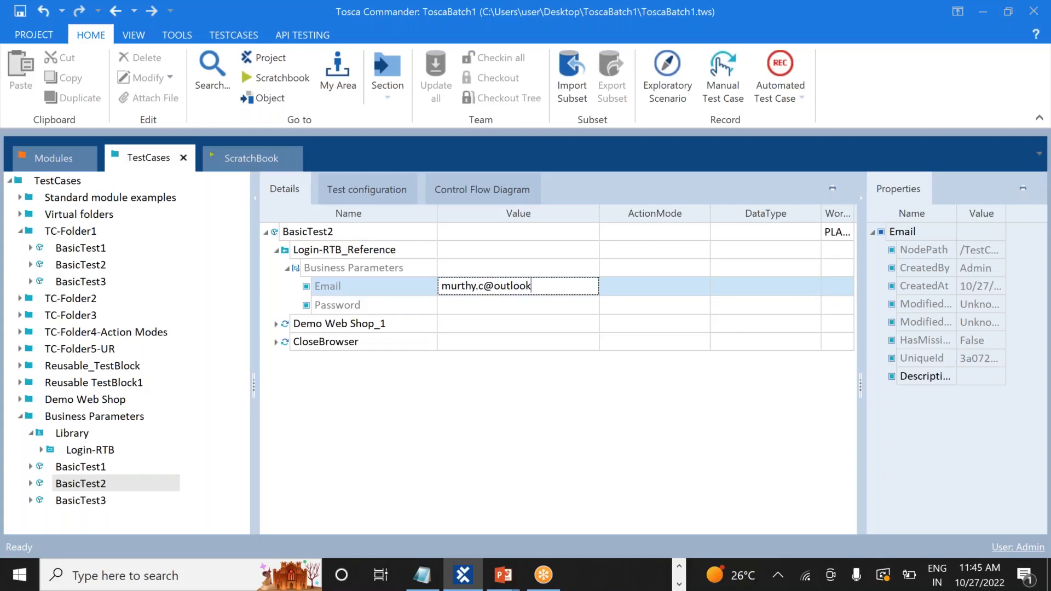
pyautogui.click(472, 310)
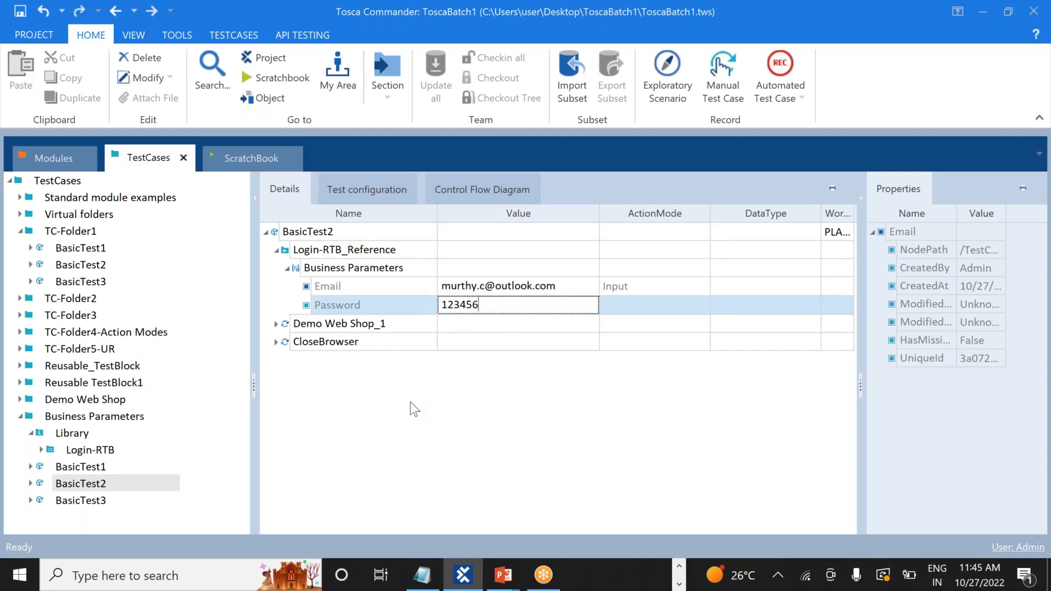
pyautogui.press('Return')
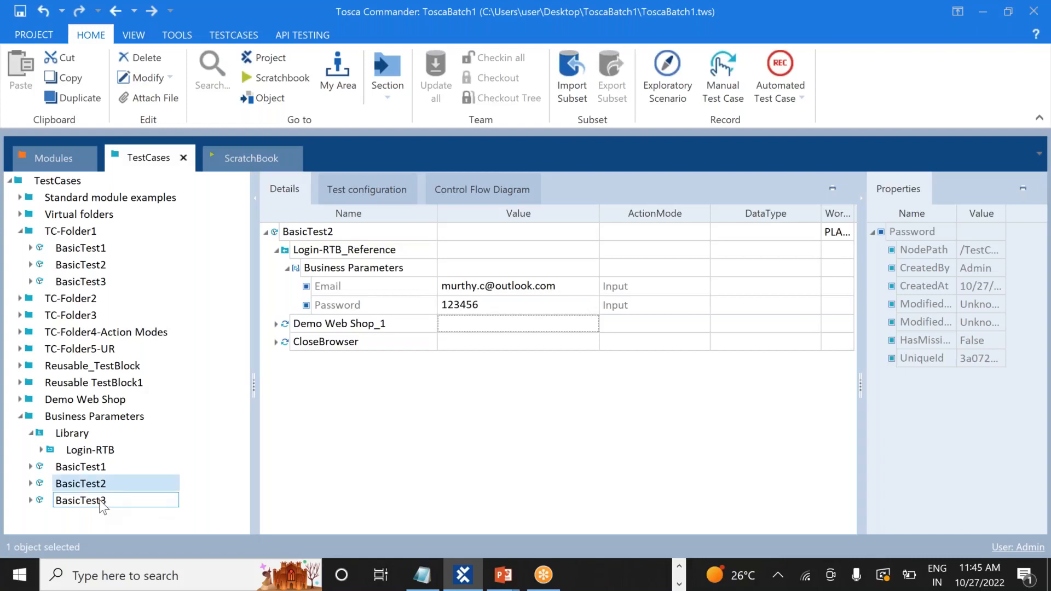
# In BasicTest3's Login-RTB_Reference, enter a second account's e-mail and password as the Email and Password values
pyautogui.click(93, 500)
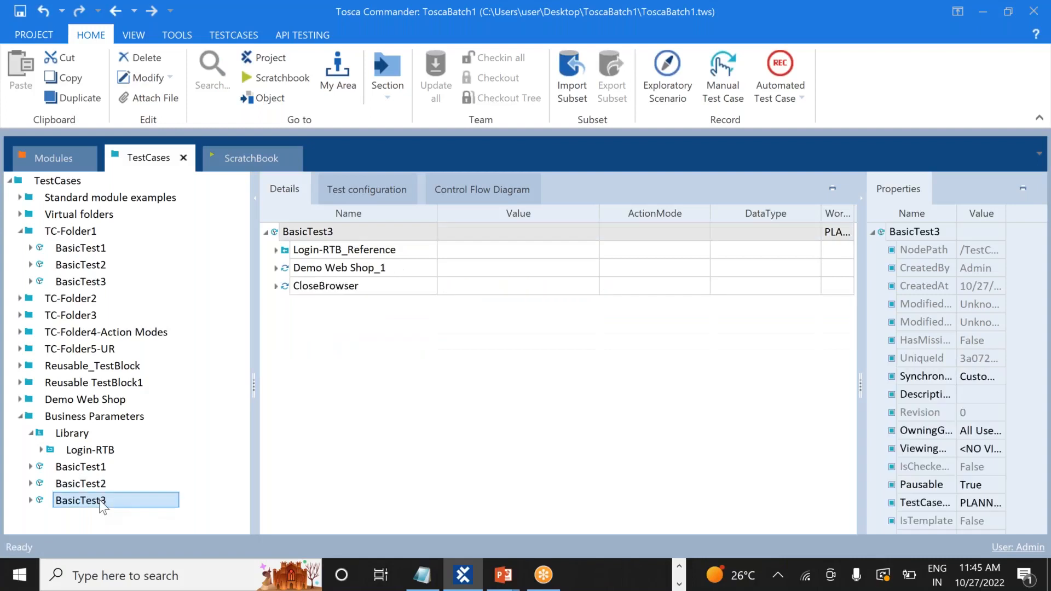
pyautogui.click(276, 250)
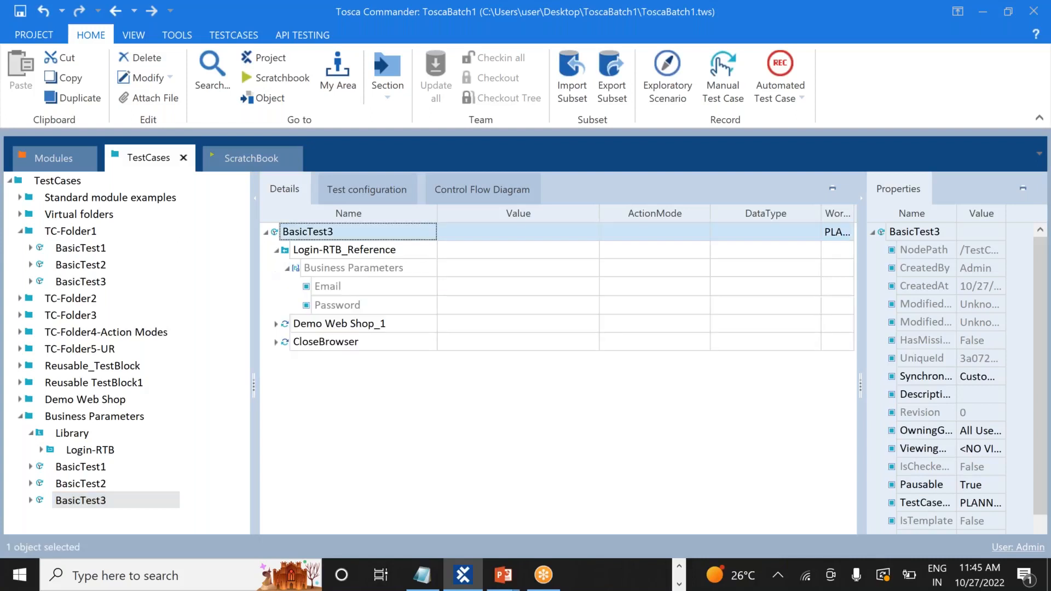
pyautogui.click(474, 282)
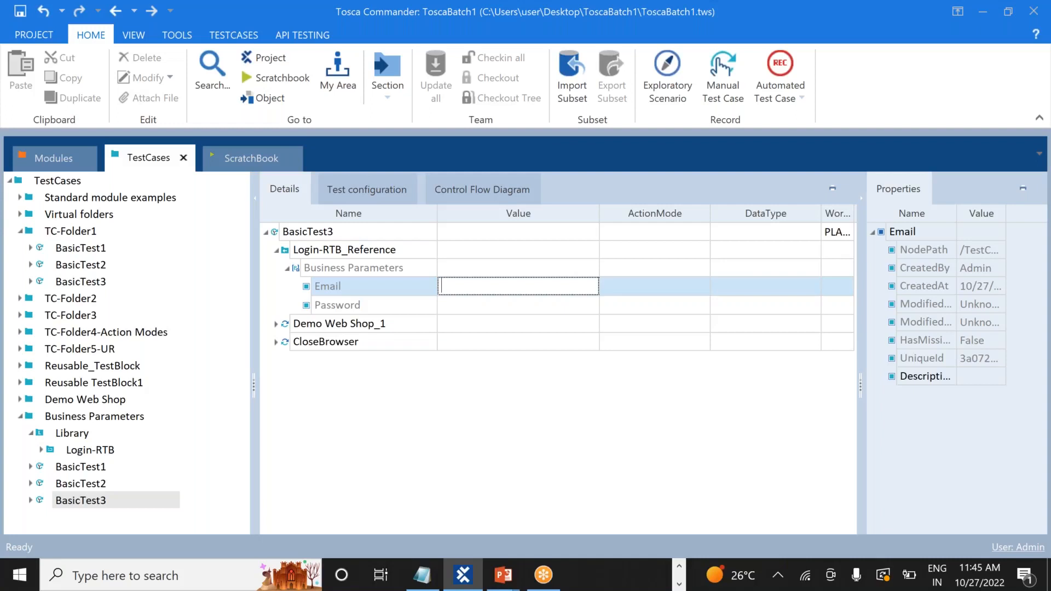
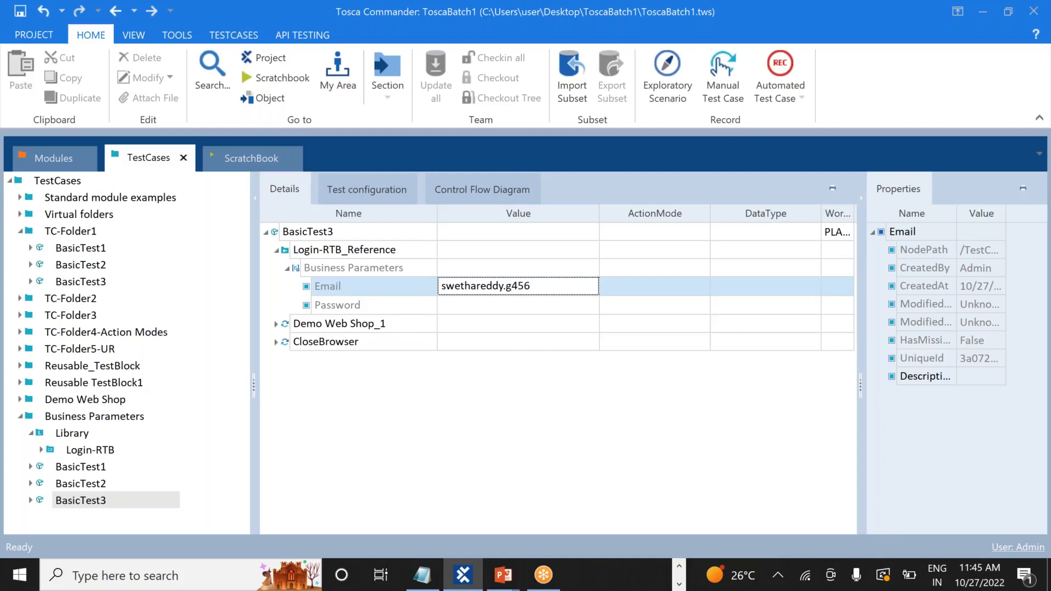
pyautogui.click(485, 304)
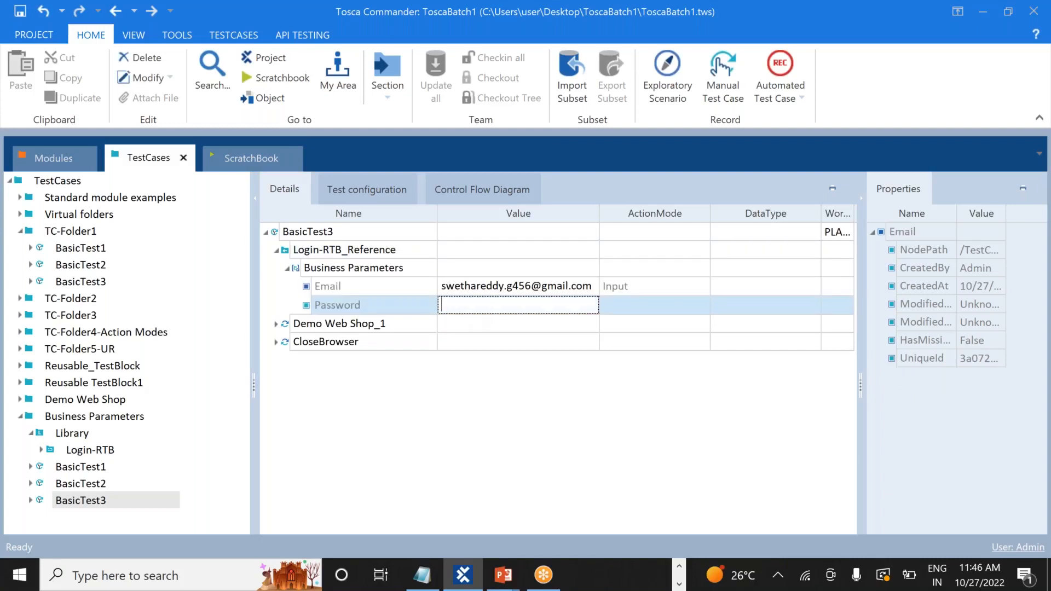
pyautogui.press('Return')
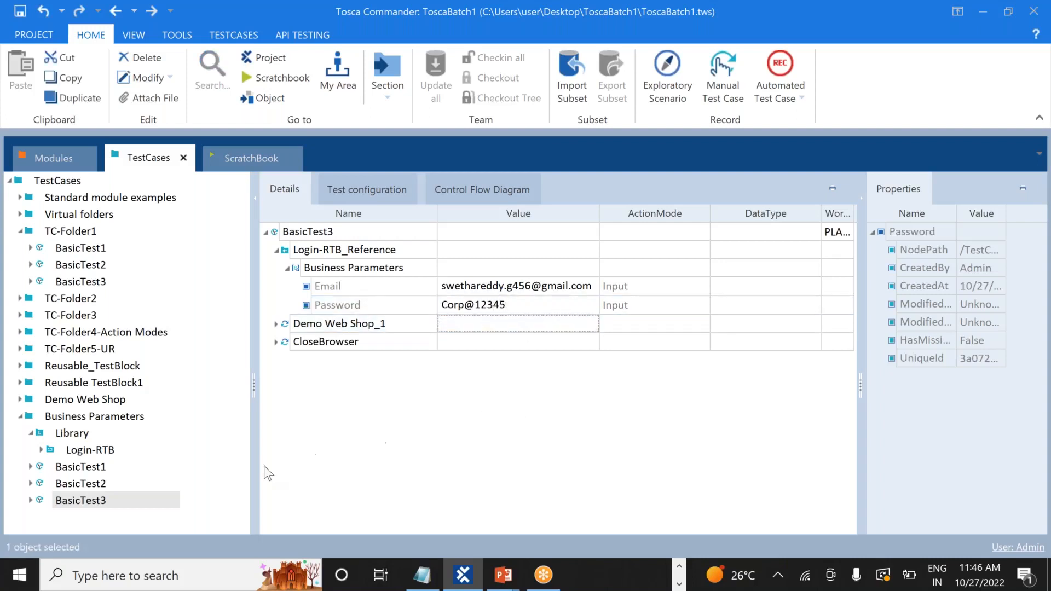
# Review the login values in BasicTest1, BasicTest2 and BasicTest3, then collapse the Library folder
pyautogui.click(99, 468)
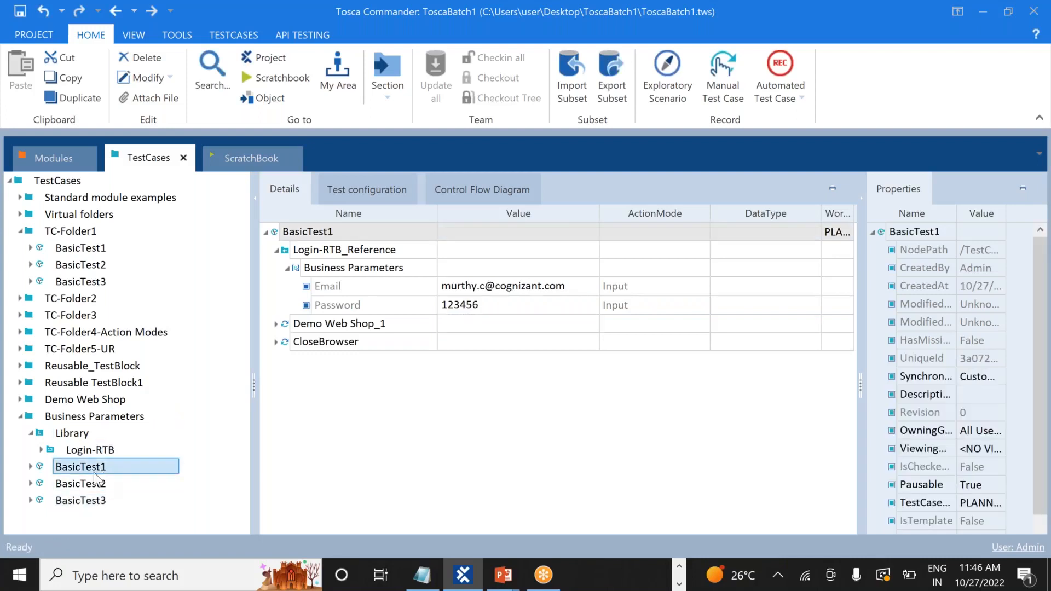
pyautogui.click(88, 484)
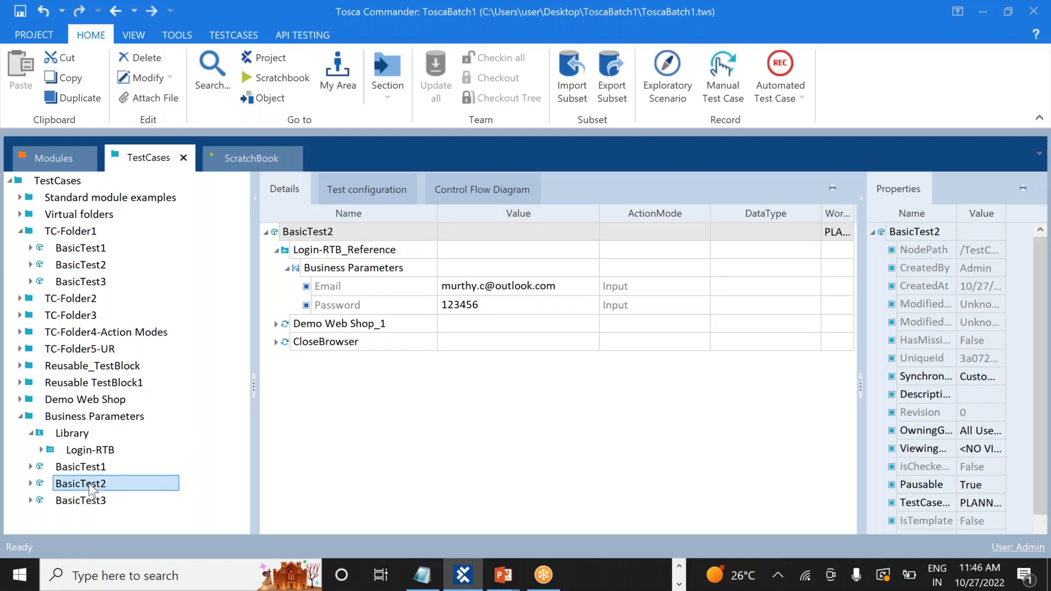
pyautogui.click(84, 500)
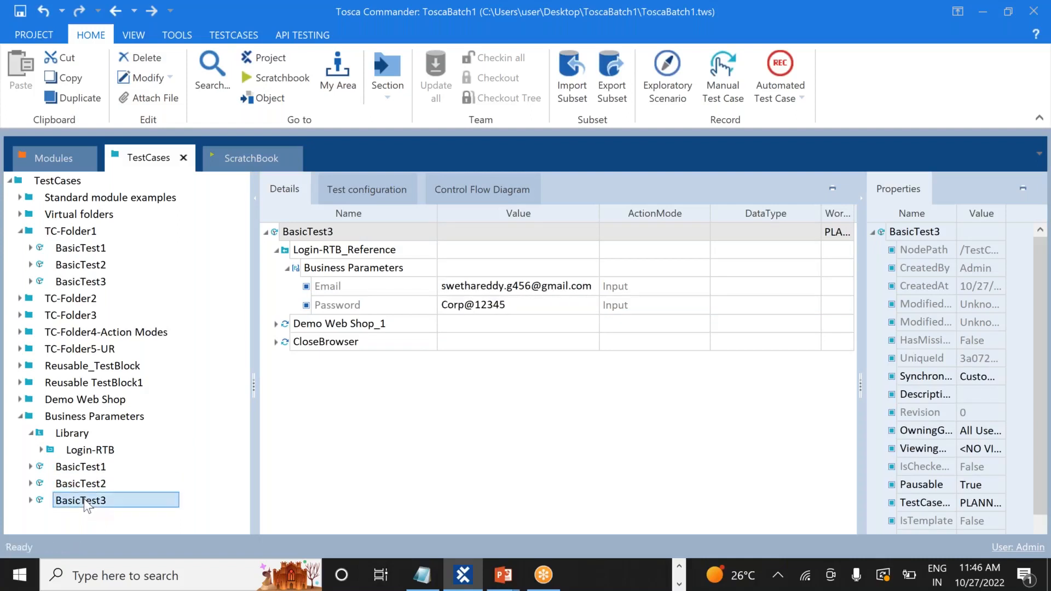
pyautogui.click(31, 431)
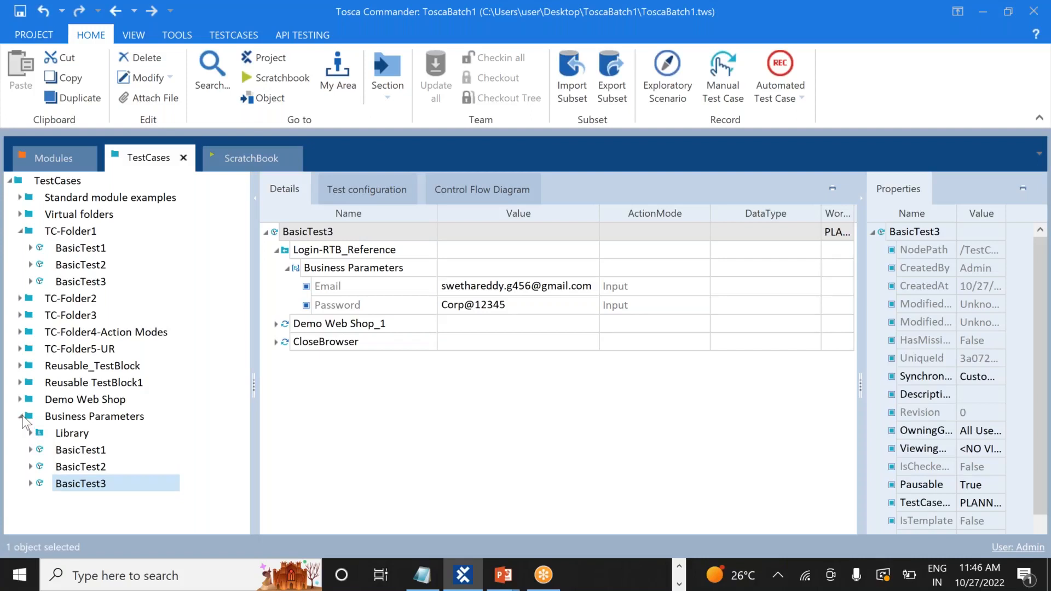
# Run the whole Business Parameters folder in ScratchBook
pyautogui.click(20, 416)
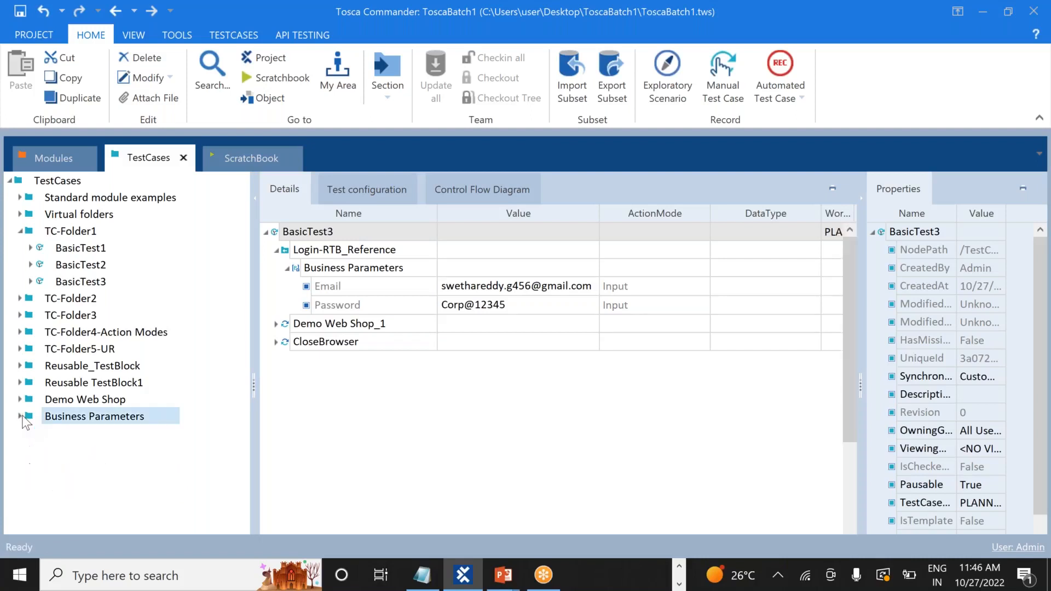
pyautogui.rightClick(72, 416)
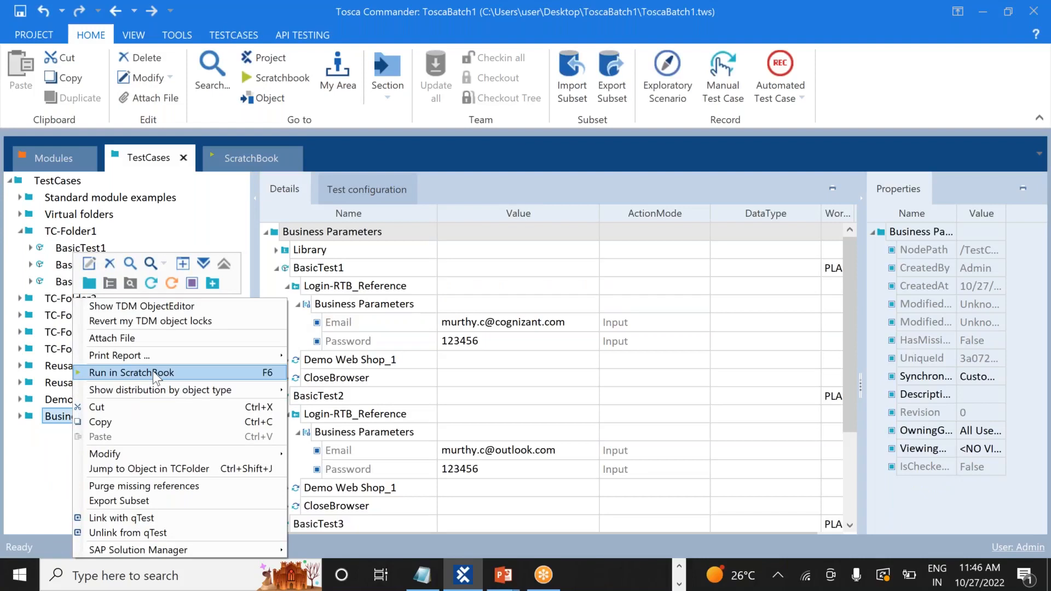
pyautogui.click(153, 372)
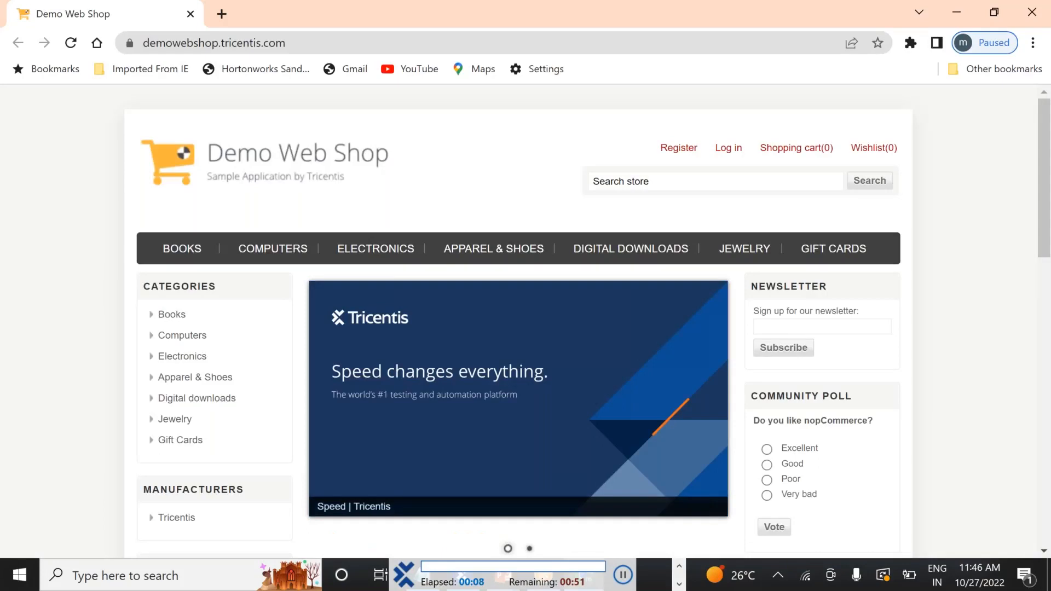
# Log in to Demo Web Shop with the first test account, then log out
pyautogui.click(728, 148)
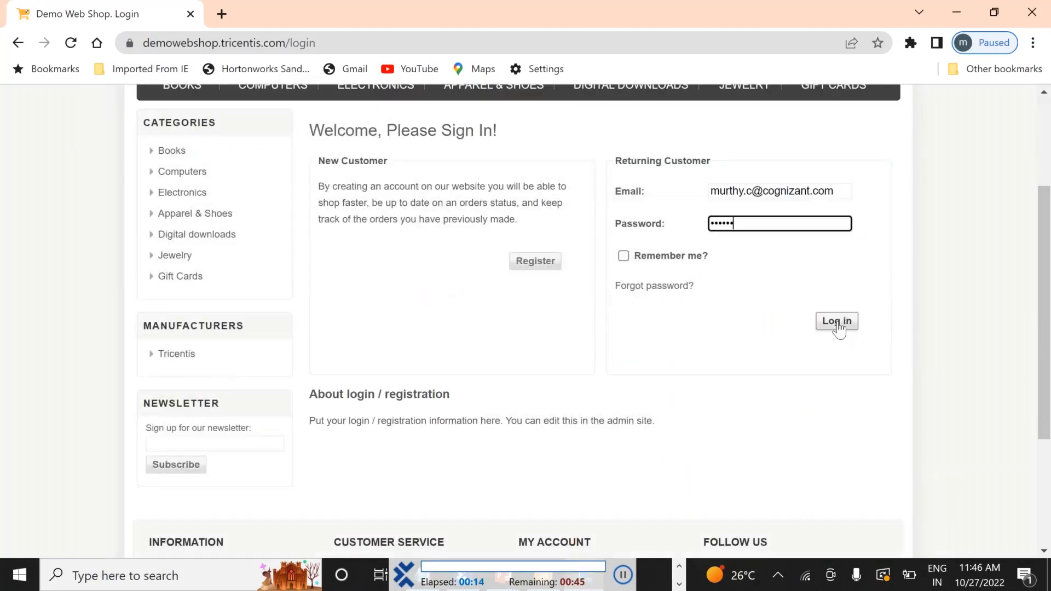
pyautogui.click(837, 323)
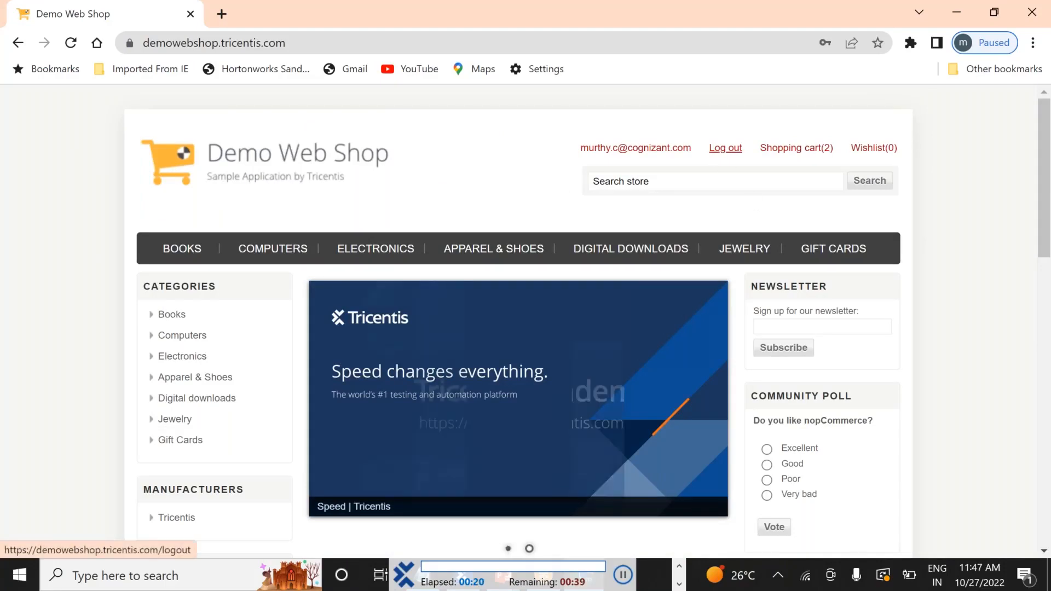
pyautogui.click(723, 155)
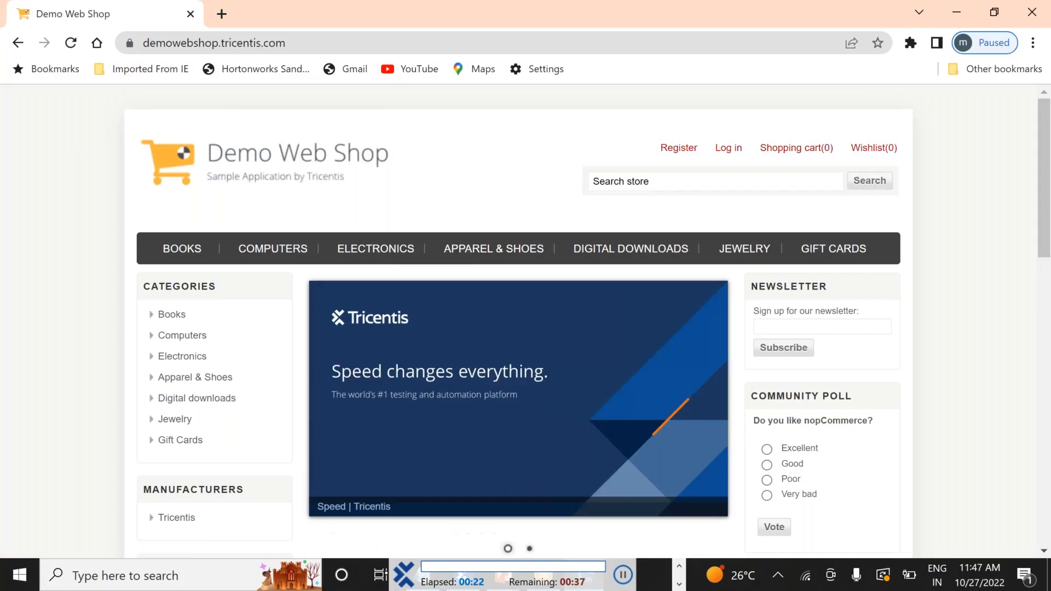
pyautogui.hotkey('alt', 'Tab')
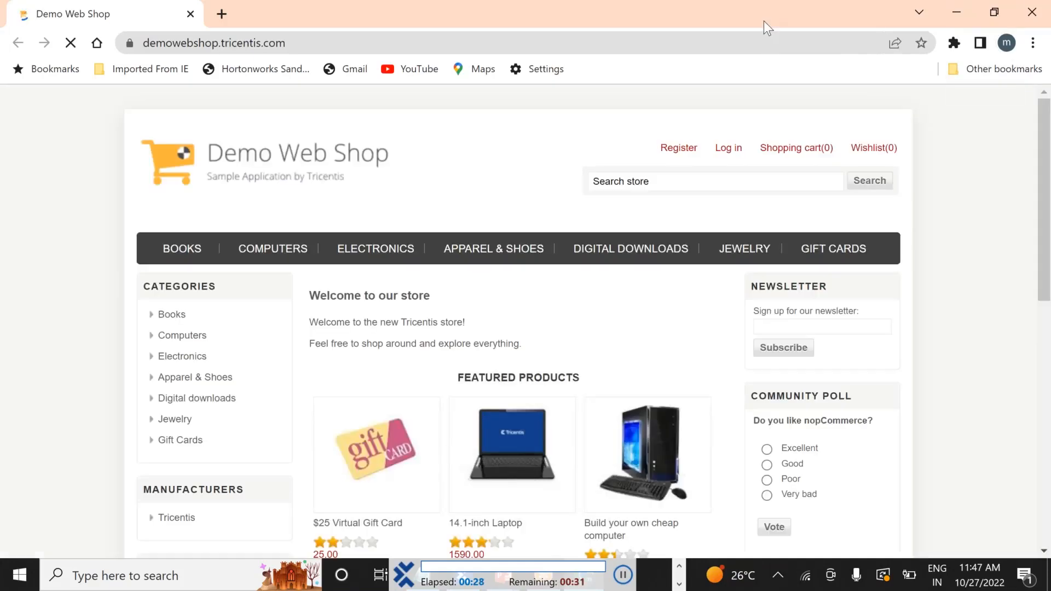
# Log in to Demo Web Shop with the second account's e-mail and password
pyautogui.click(726, 156)
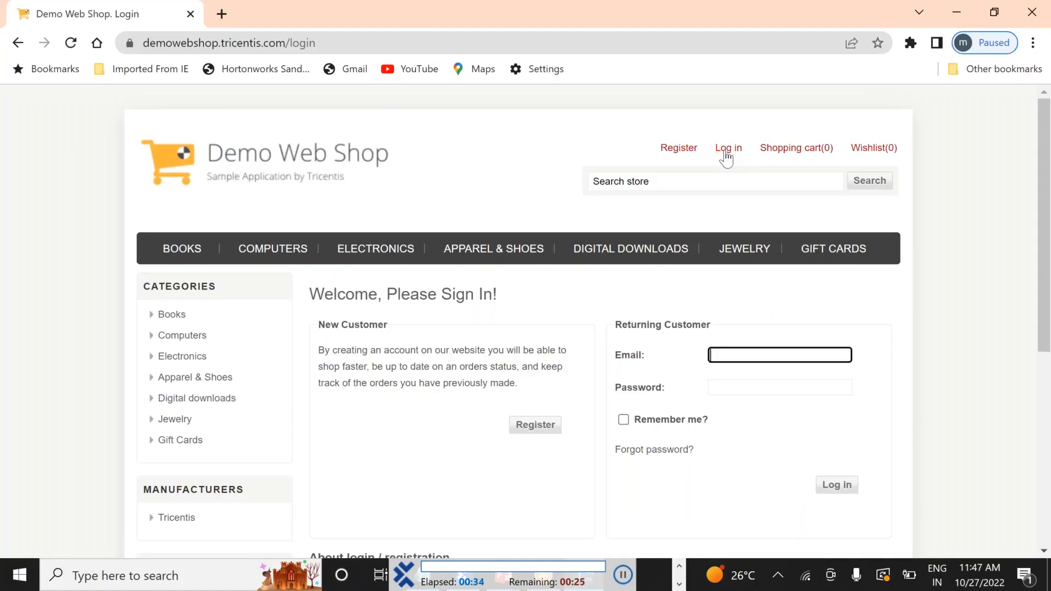
pyautogui.scroll(-3, 725, 158)
pyautogui.press('Tab')
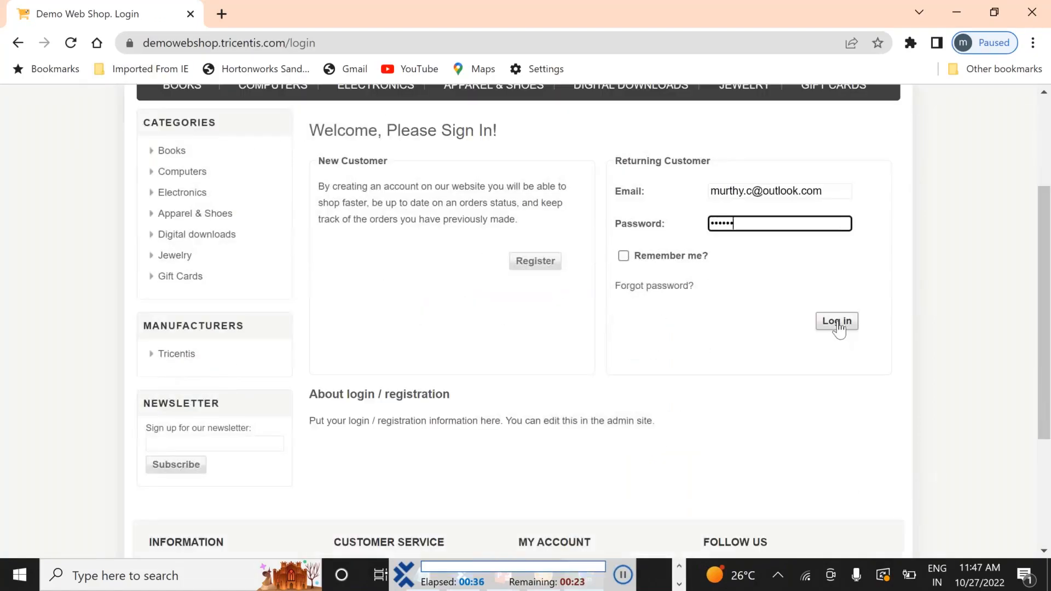
pyautogui.click(838, 325)
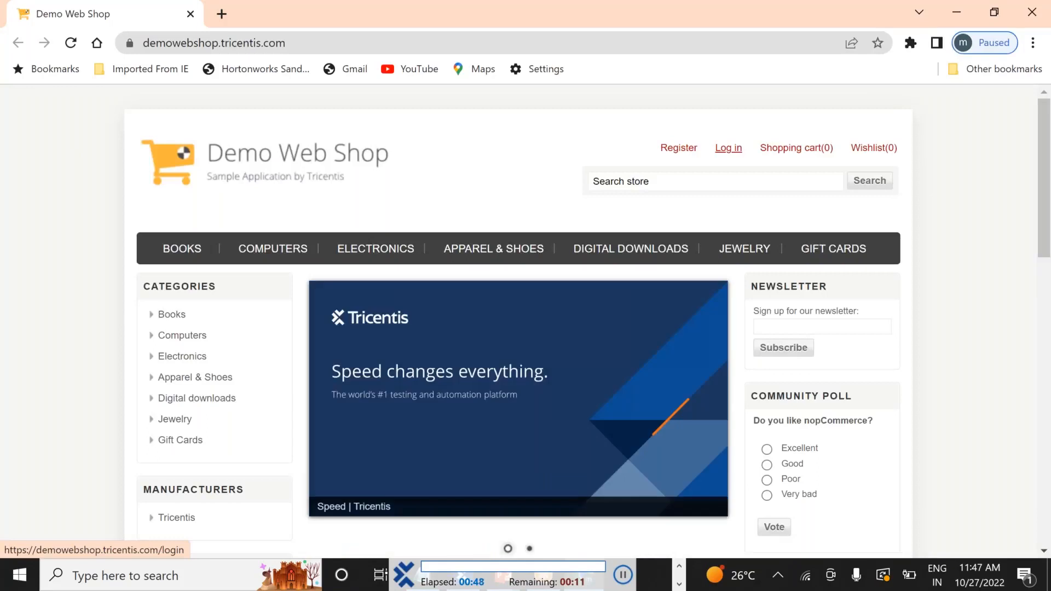
# Log in with the third account's e-mail and password, then log out
pyautogui.click(729, 149)
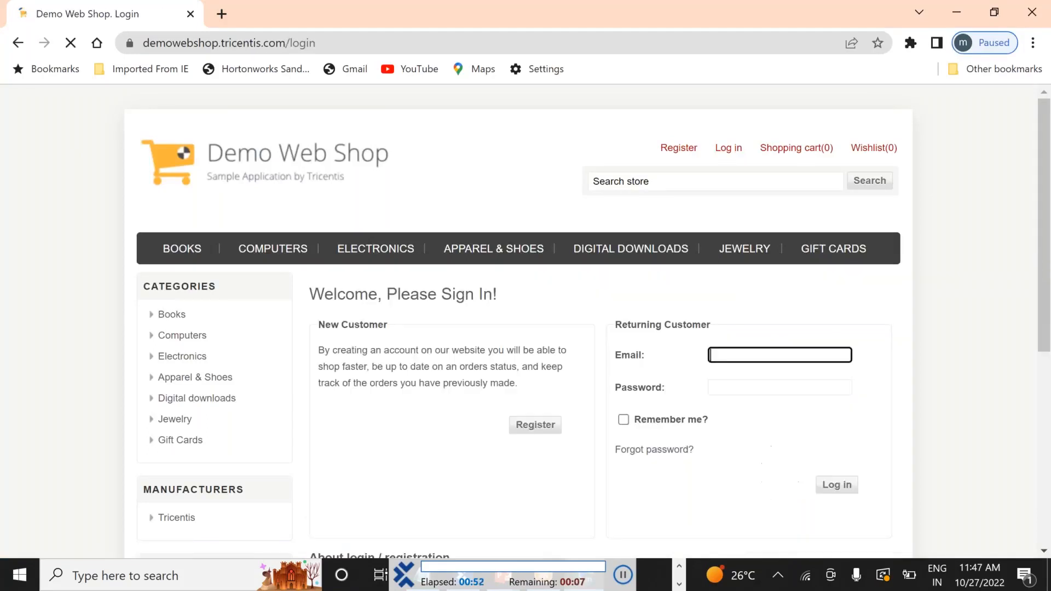
pyautogui.scroll(-2, 749, 192)
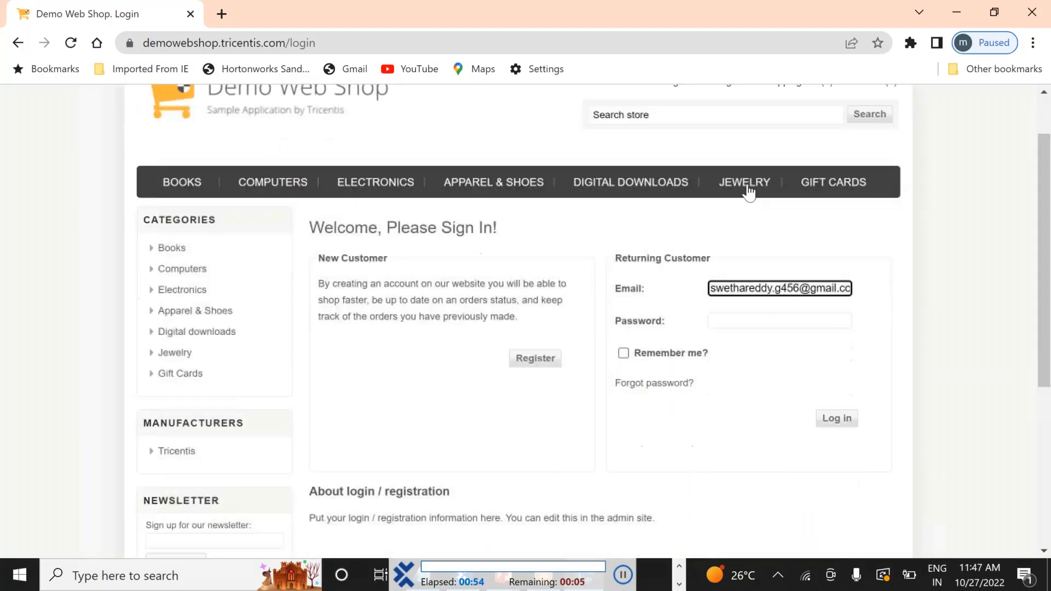
pyautogui.press('Tab')
pyautogui.write('••••••••••')
pyautogui.click(837, 321)
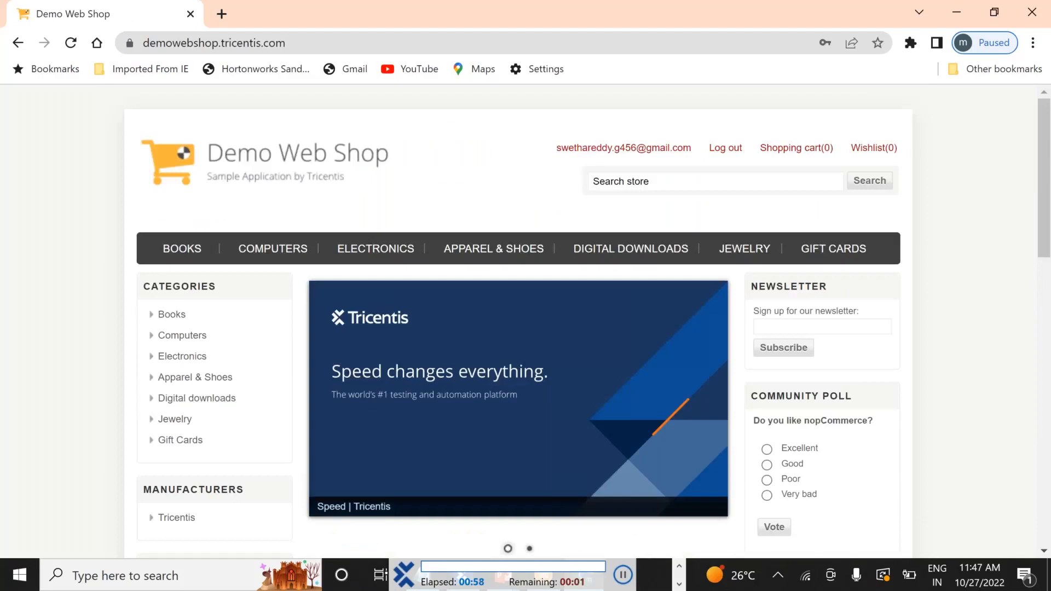
pyautogui.click(723, 157)
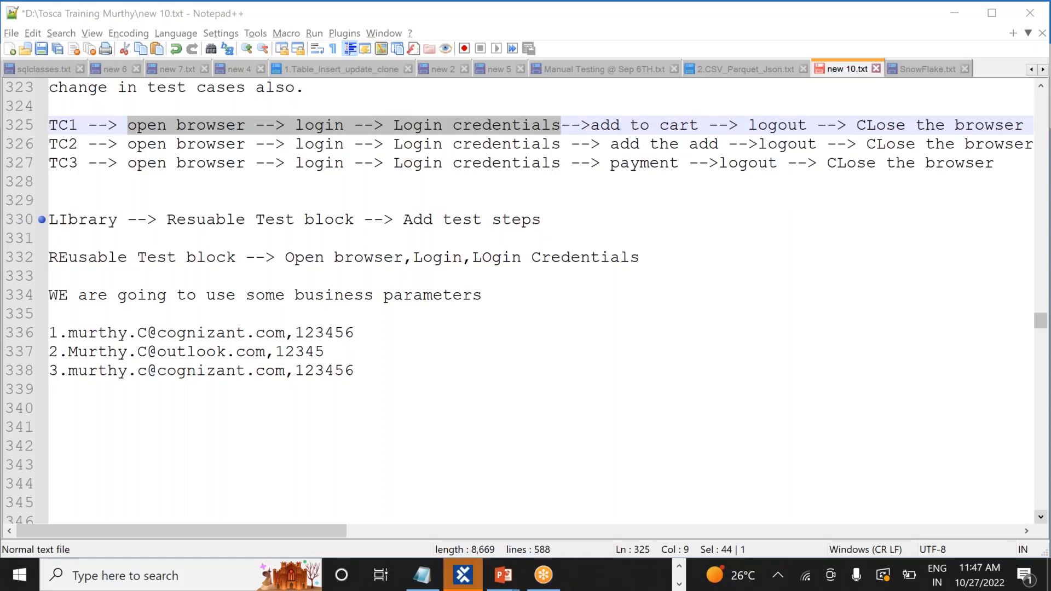
# Switch back to Tosca Commander to view the ScratchBook log of the three runs
pyautogui.hotkey('alt', 'Tab')
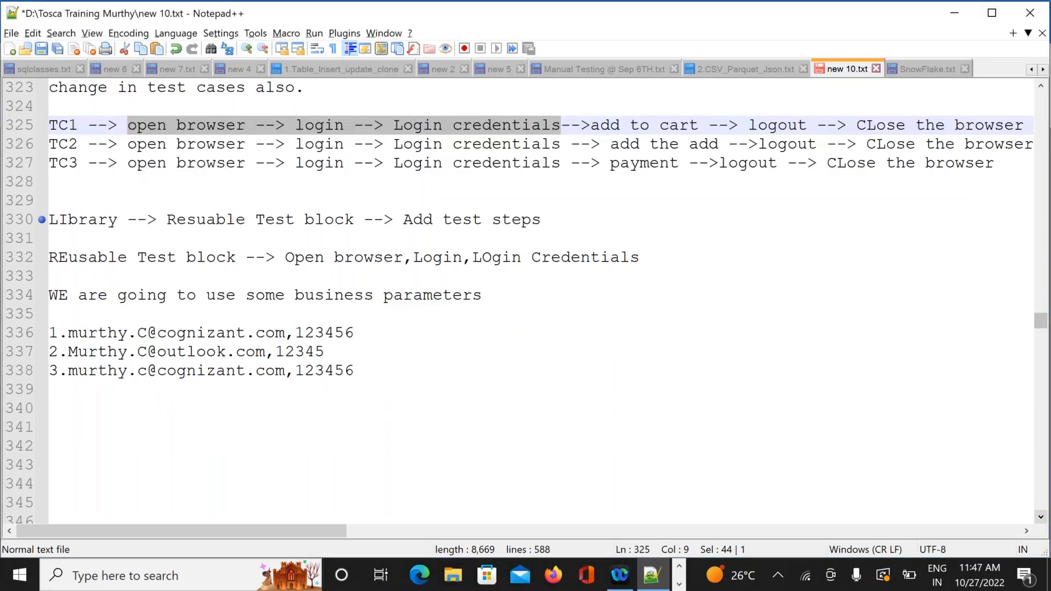
pyautogui.hotkey('alt', 'Tab')
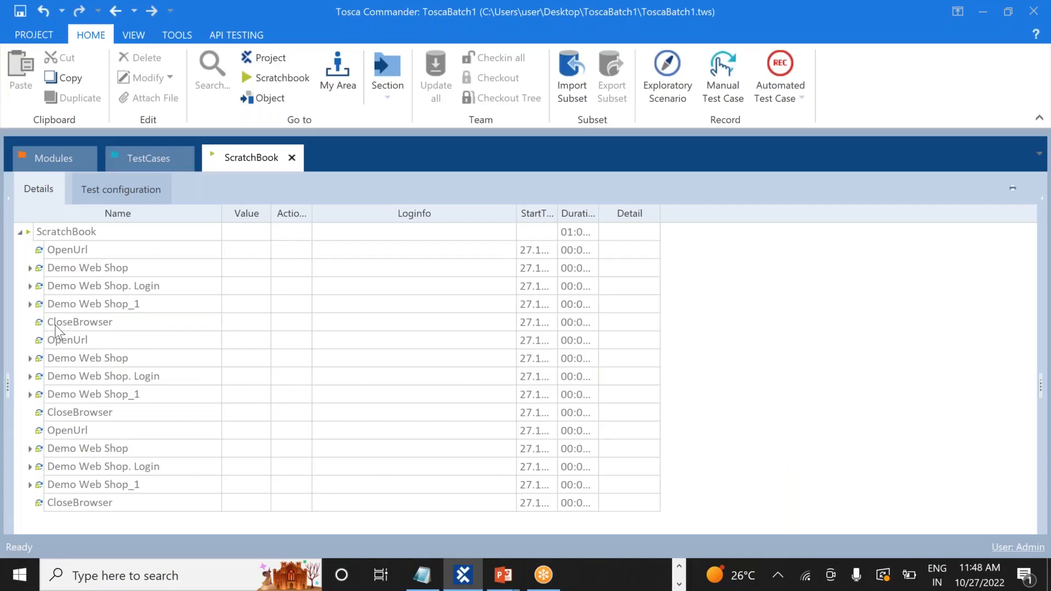
pyautogui.click(39, 433)
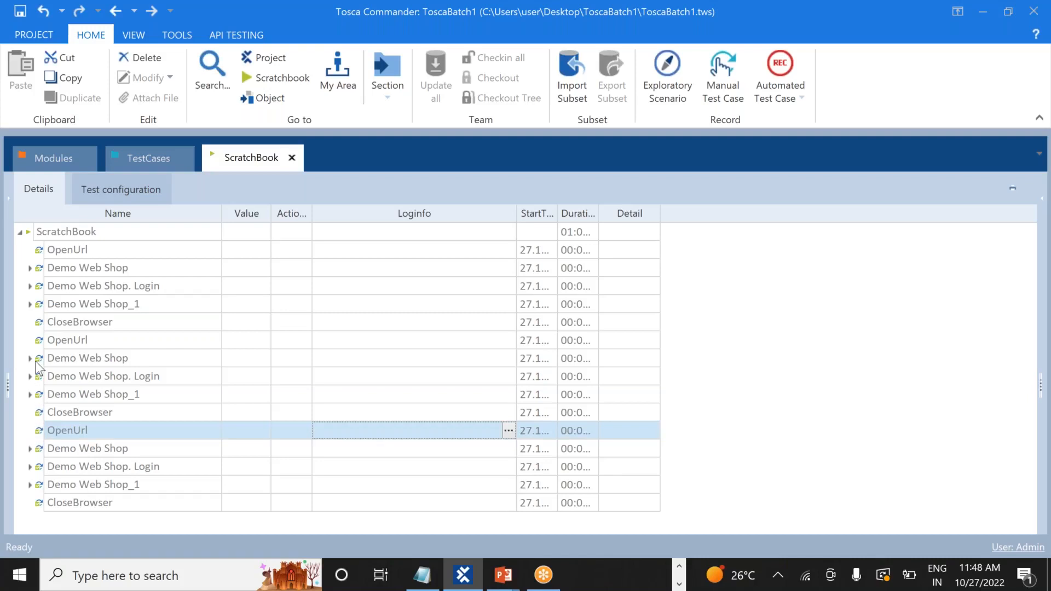
pyautogui.click(39, 341)
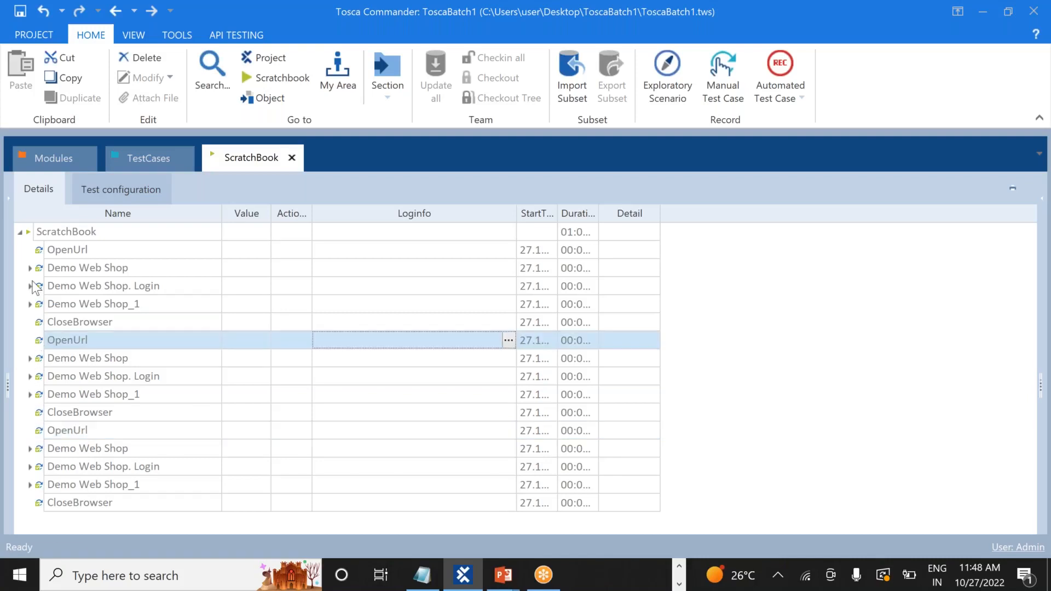
pyautogui.click(20, 232)
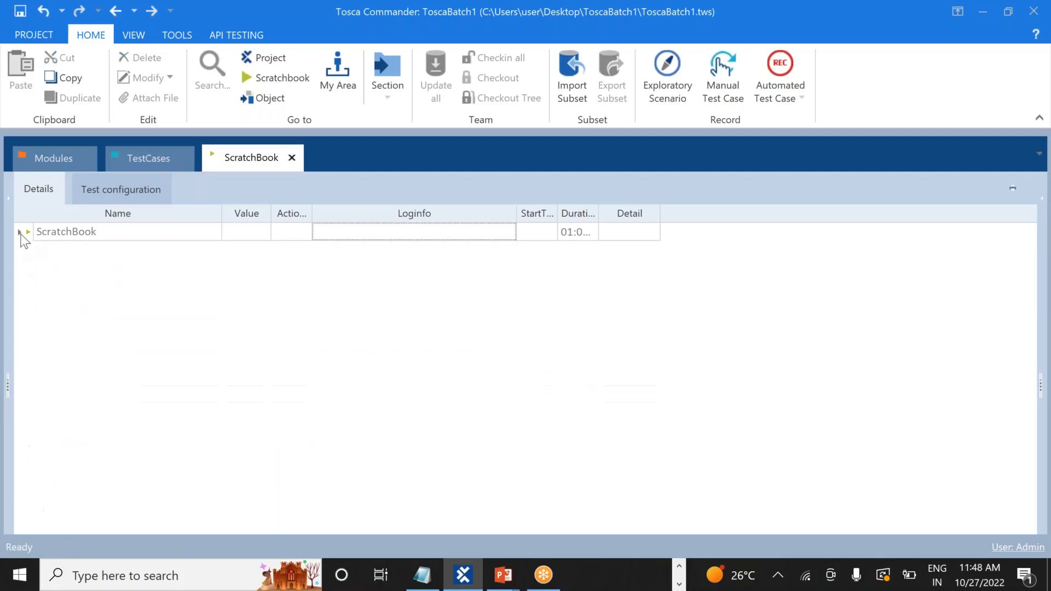
pyautogui.click(20, 233)
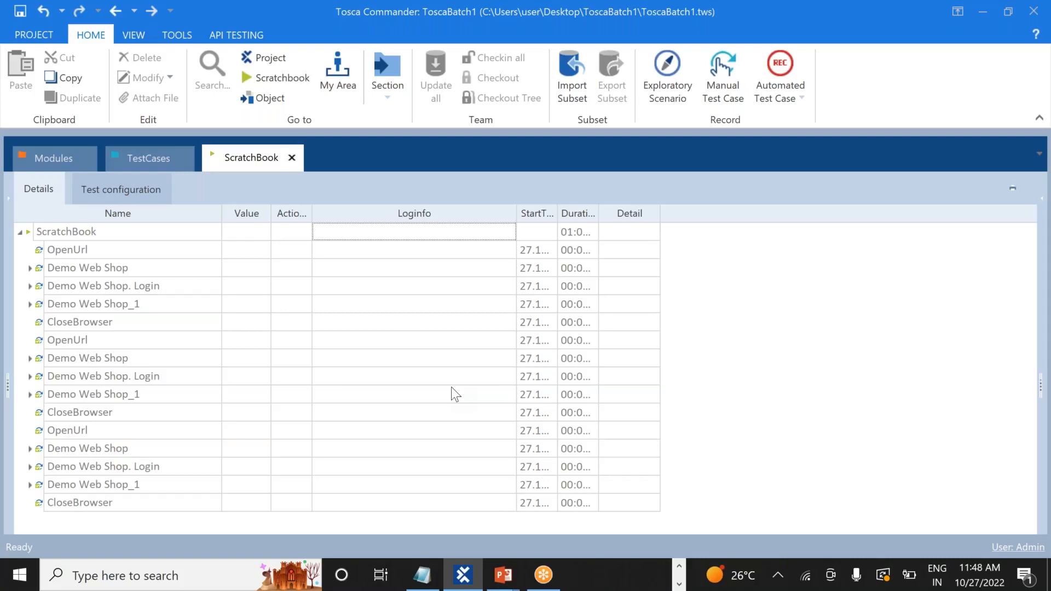
# Type the heading 'Action Modes in Tosca:' on line 341, below the credentials list
pyautogui.hotkey('alt', 'Tab')
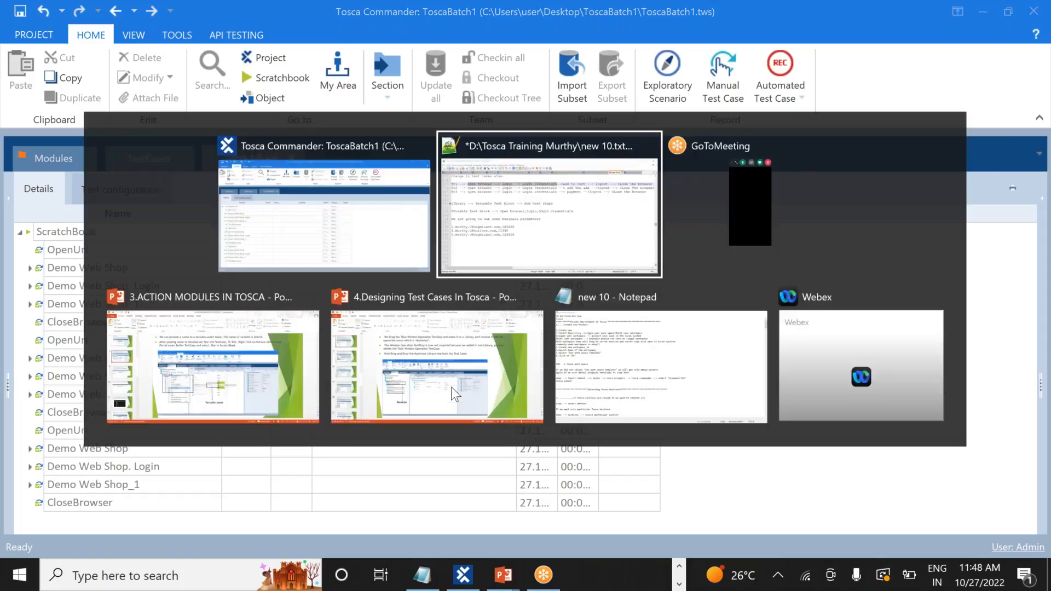
pyautogui.click(372, 374)
pyautogui.press('Return')
pyautogui.press('Return')
pyautogui.press('Return')
pyautogui.press('Return')
pyautogui.press('Return')
pyautogui.press('Return')
pyautogui.press('Return')
pyautogui.press('Return')
pyautogui.press('Return')
pyautogui.press('Return')
pyautogui.press('Return')
pyautogui.press('Return')
pyautogui.press('Return')
pyautogui.press('Return')
pyautogui.press('Return')
pyautogui.press('Return')
pyautogui.press('Return')
pyautogui.press('Return')
pyautogui.press('Return')
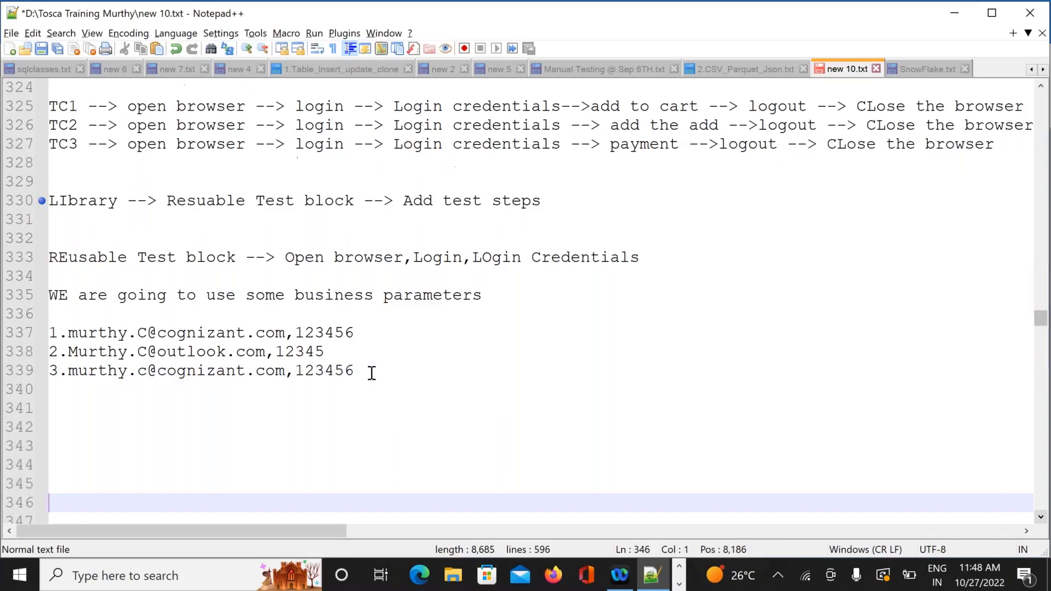
pyautogui.press('Return')
pyautogui.press('Return')
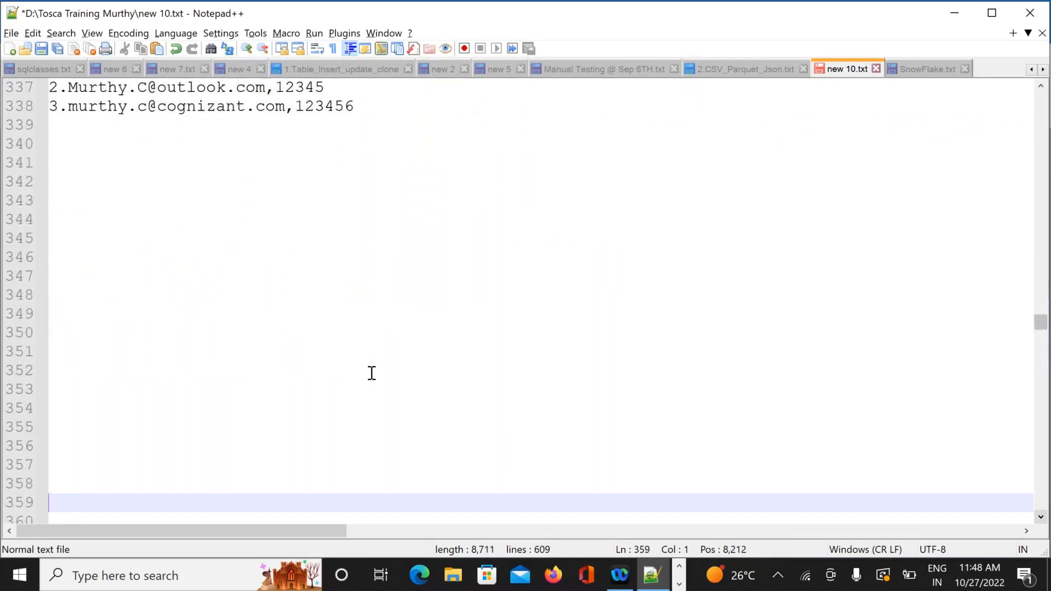
pyautogui.press('Up')
pyautogui.press('Up')
pyautogui.press('Up')
pyautogui.press('Up')
pyautogui.press('Up')
pyautogui.press('Up')
pyautogui.press('Up')
pyautogui.press('Up')
pyautogui.press('Up')
pyautogui.press('Up')
pyautogui.press('Up')
pyautogui.press('Up')
pyautogui.press('Up')
pyautogui.press('Up')
pyautogui.press('Up')
pyautogui.press('Up')
pyautogui.press('Up')
pyautogui.press('Up')
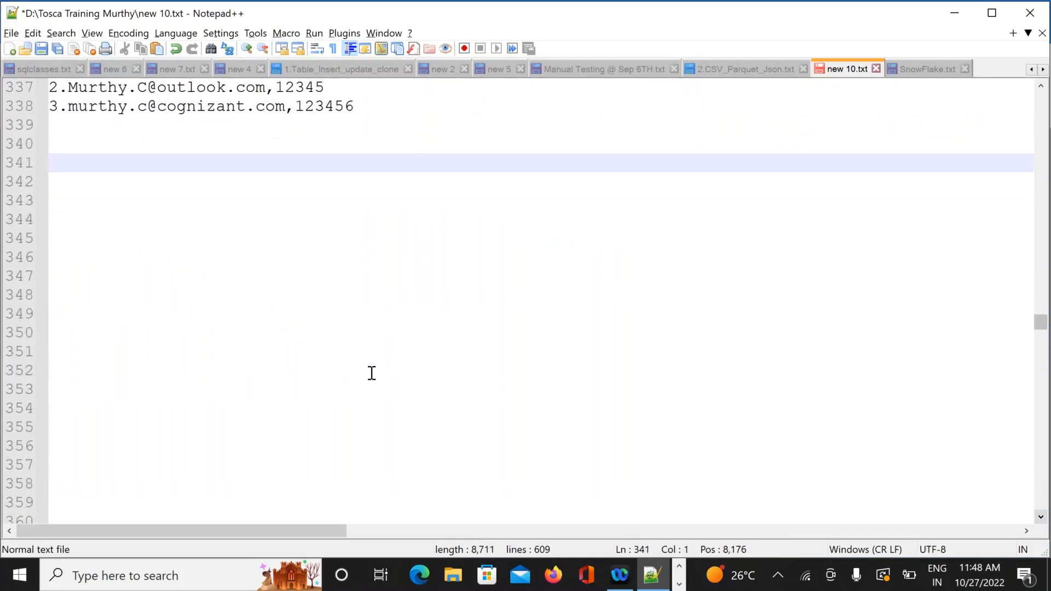
pyautogui.write('Action Modes ')
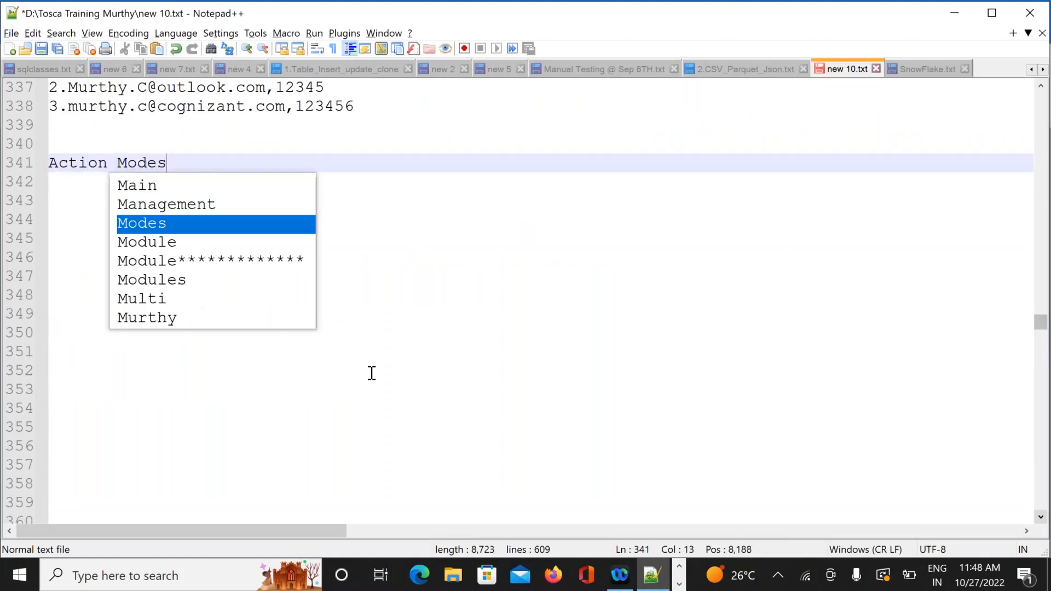
pyautogui.write('in To')
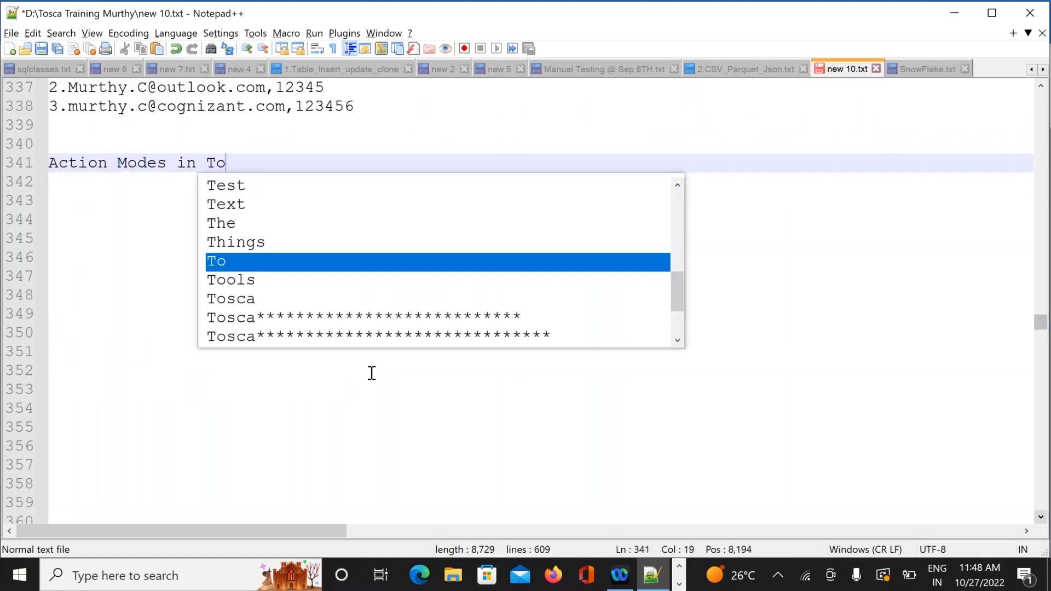
pyautogui.write('sca:')
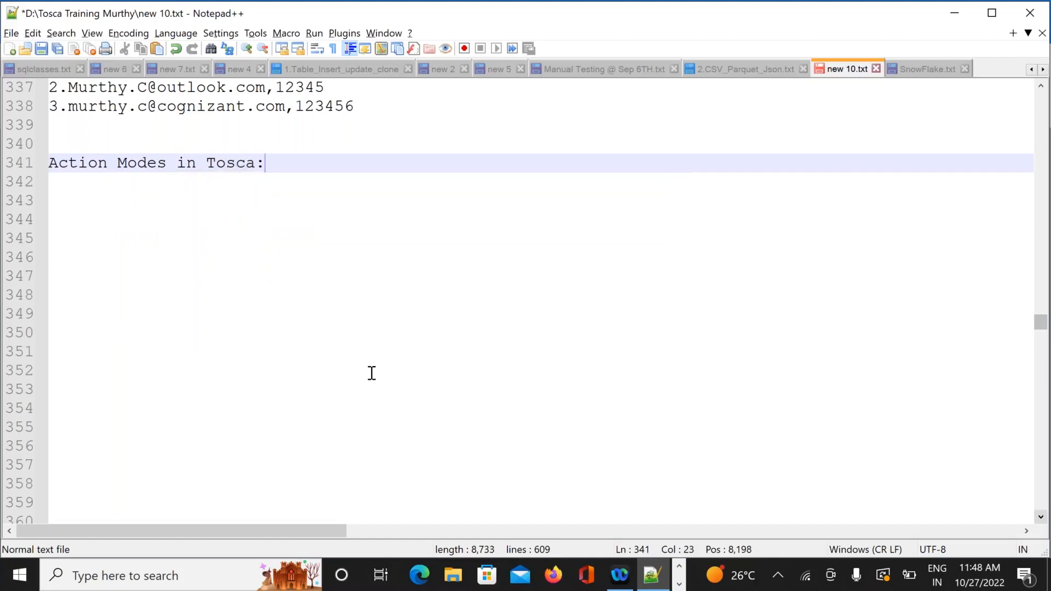
pyautogui.press('Return')
pyautogui.press('Return')
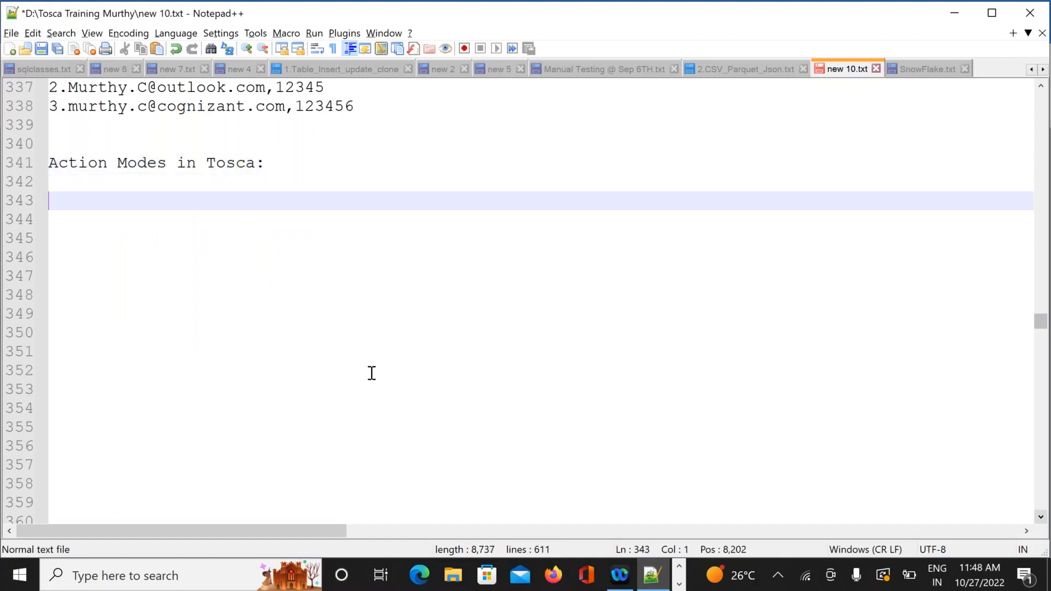
pyautogui.hotkey('alt', 'Tab')
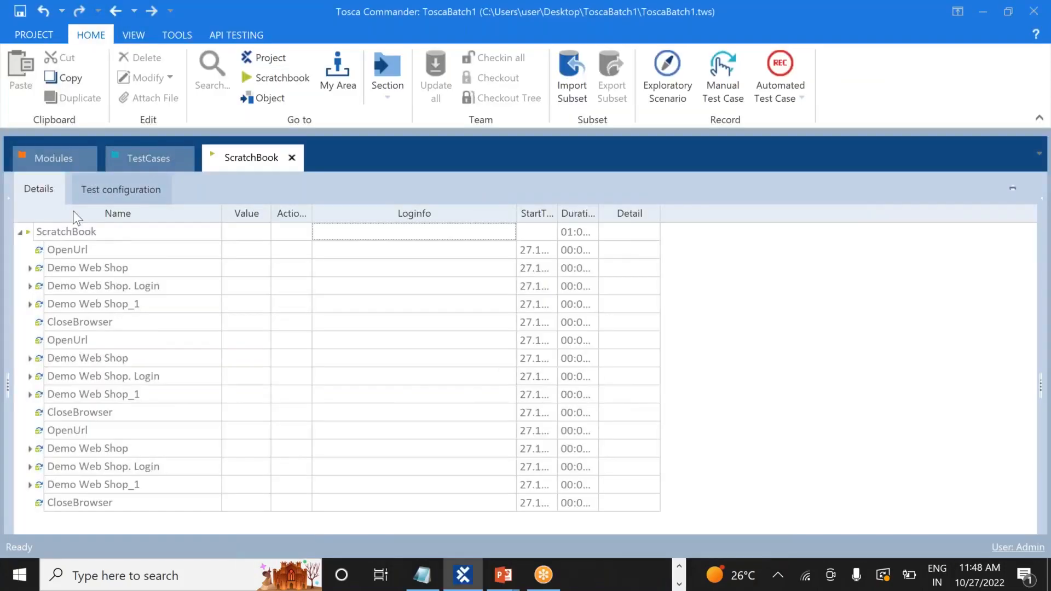
# Switch to the TestCases section and inspect the tab strip and ActionMode column context menus
pyautogui.click(143, 155)
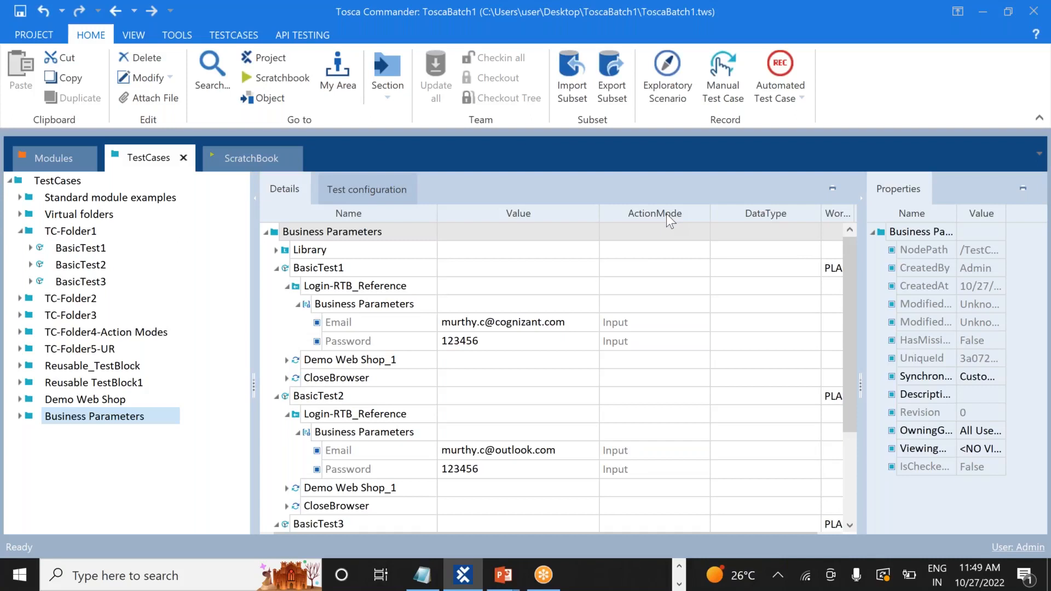
pyautogui.rightClick(640, 156)
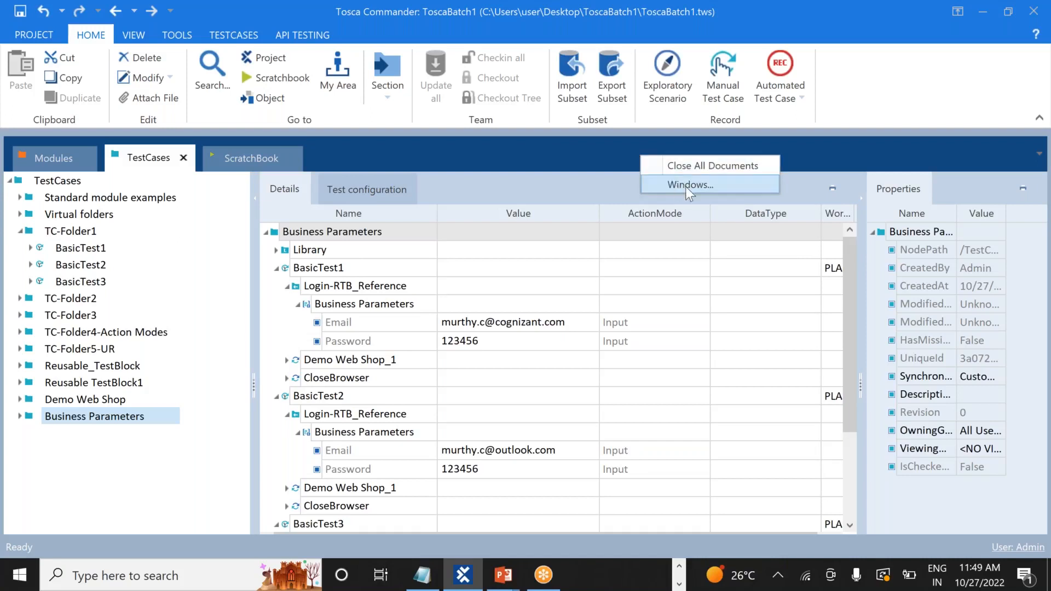
pyautogui.click(615, 185)
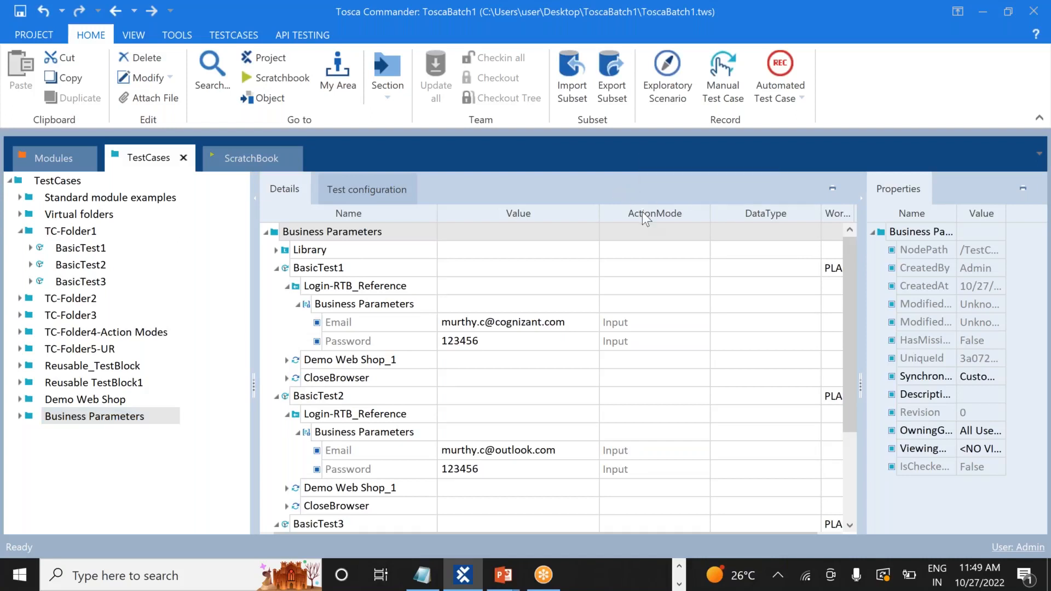
pyautogui.rightClick(647, 219)
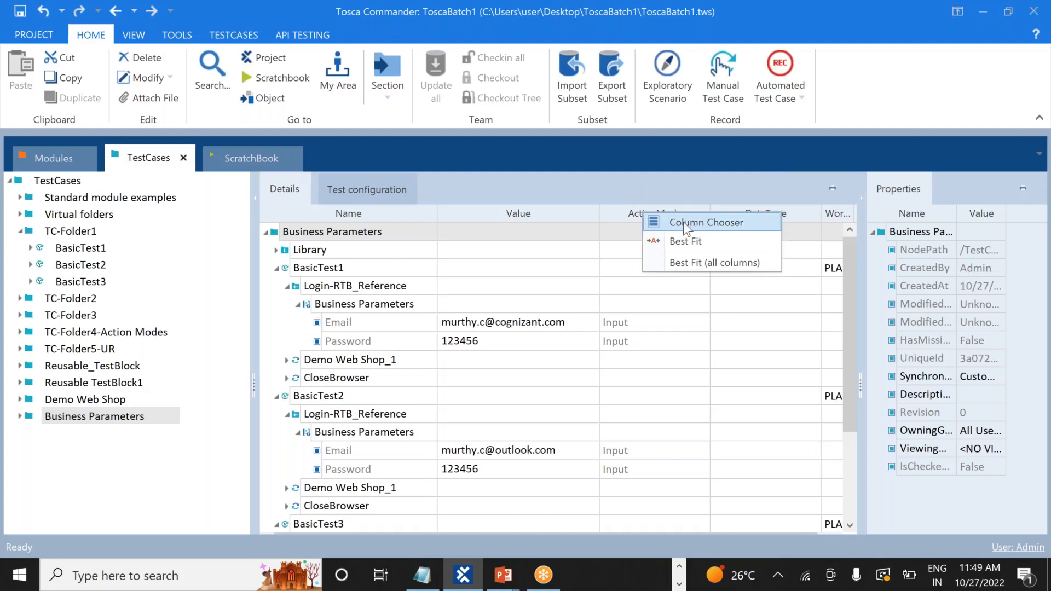
pyautogui.click(628, 182)
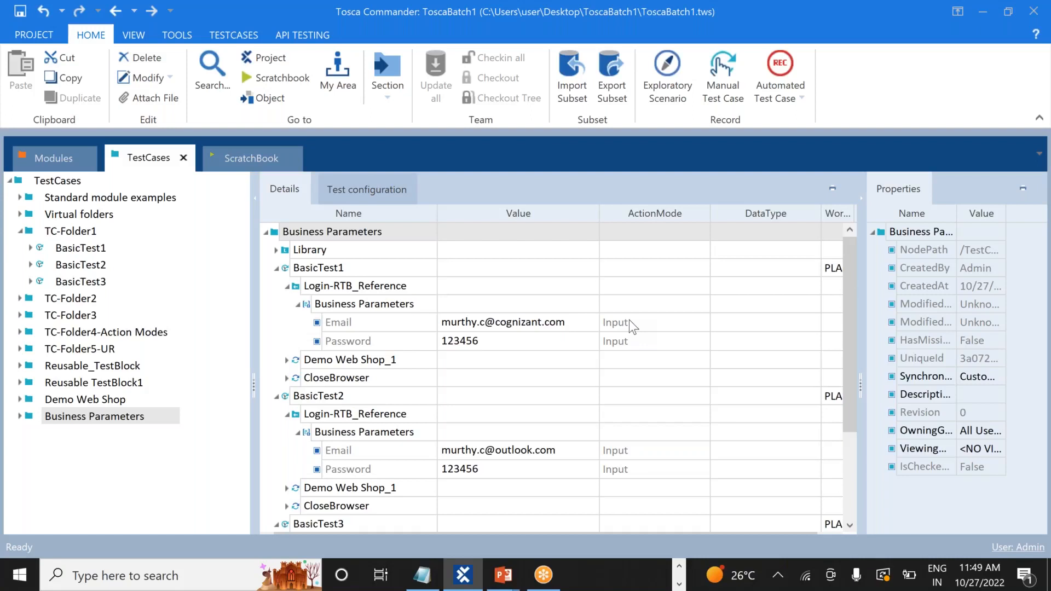
# Inspect the ActionMode cells of the Email parameter and BasicTest1, then select BasicTest1
pyautogui.click(681, 322)
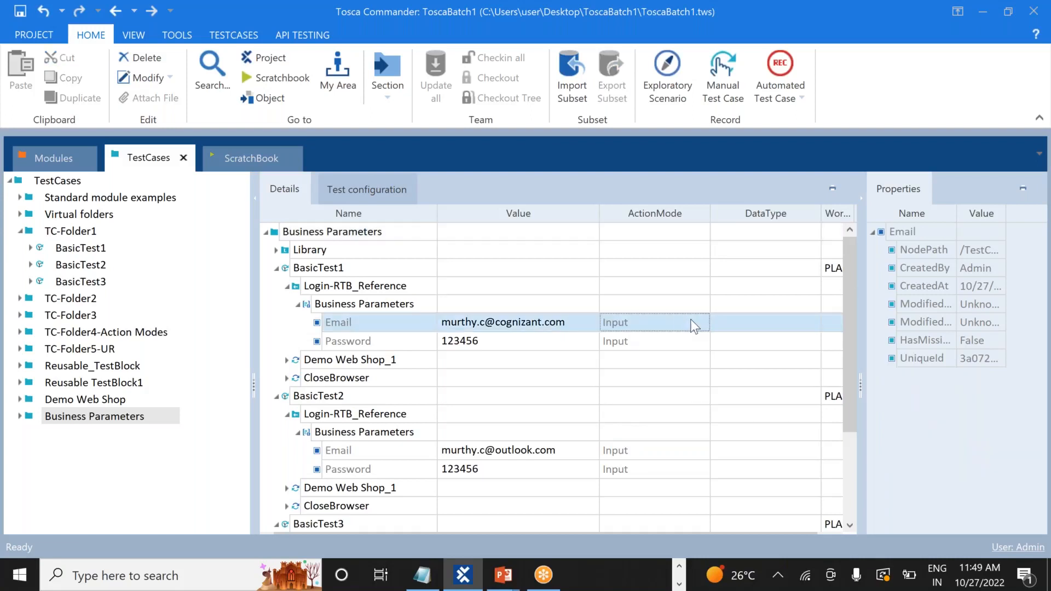
pyautogui.click(681, 322)
pyautogui.click(665, 273)
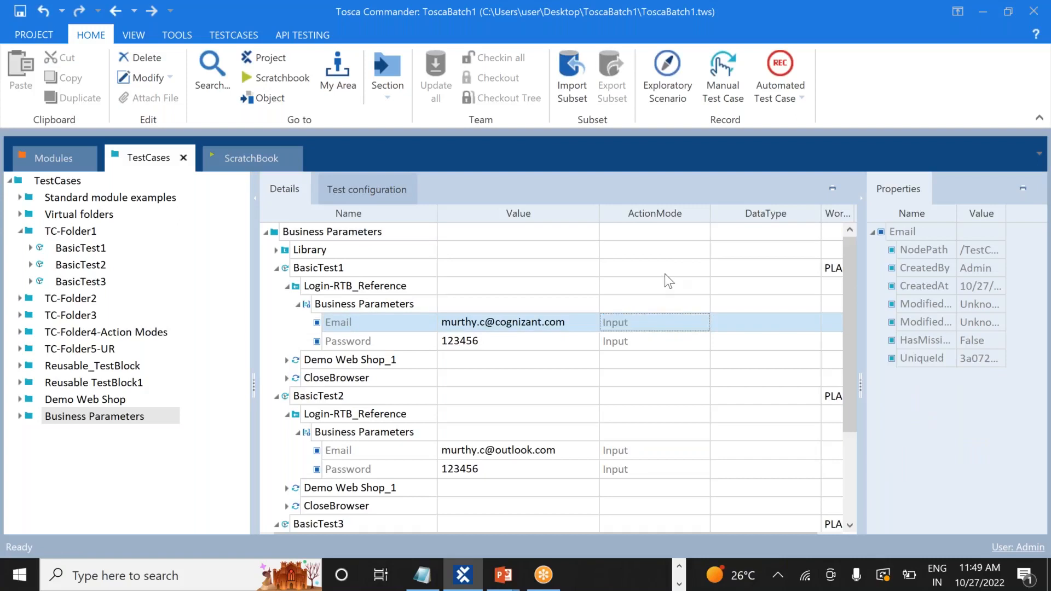
pyautogui.click(704, 268)
pyautogui.click(97, 252)
# Open BasicTest1 and review the Log in step's action mode list, keeping Input
pyautogui.click(85, 254)
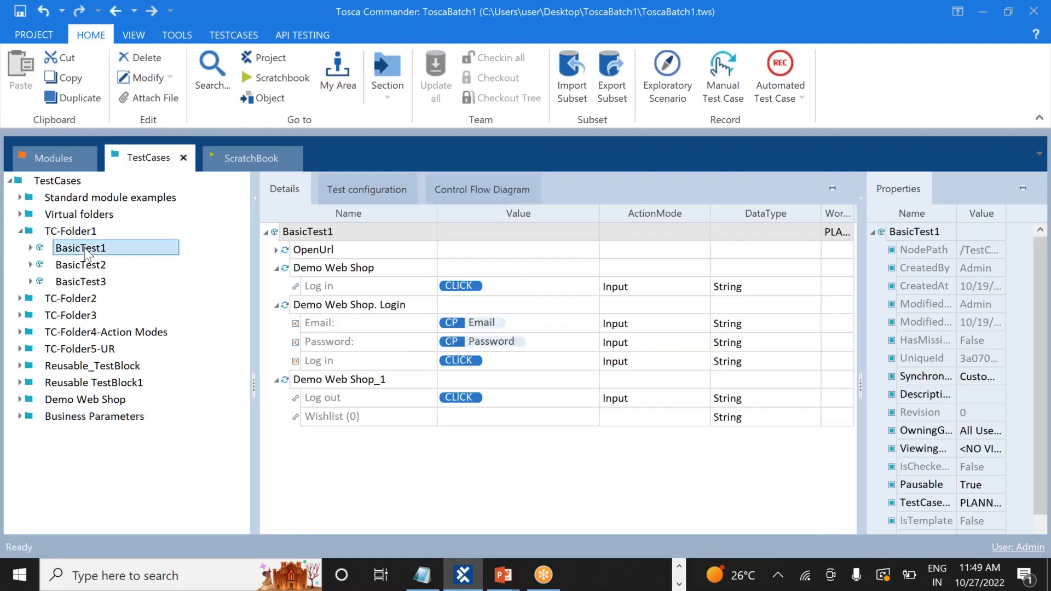
pyautogui.click(682, 287)
pyautogui.click(702, 287)
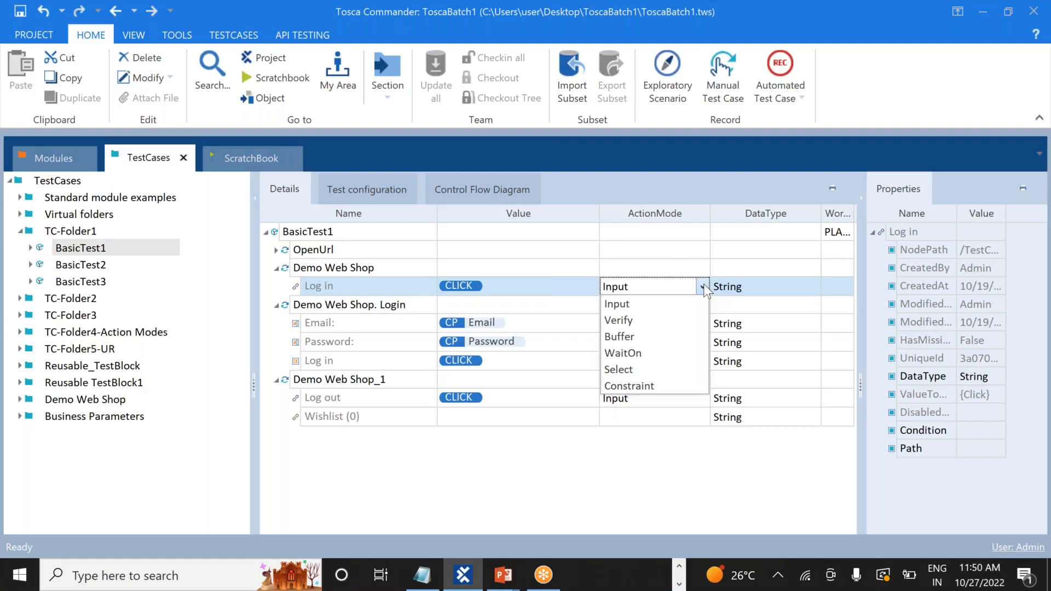
pyautogui.click(549, 254)
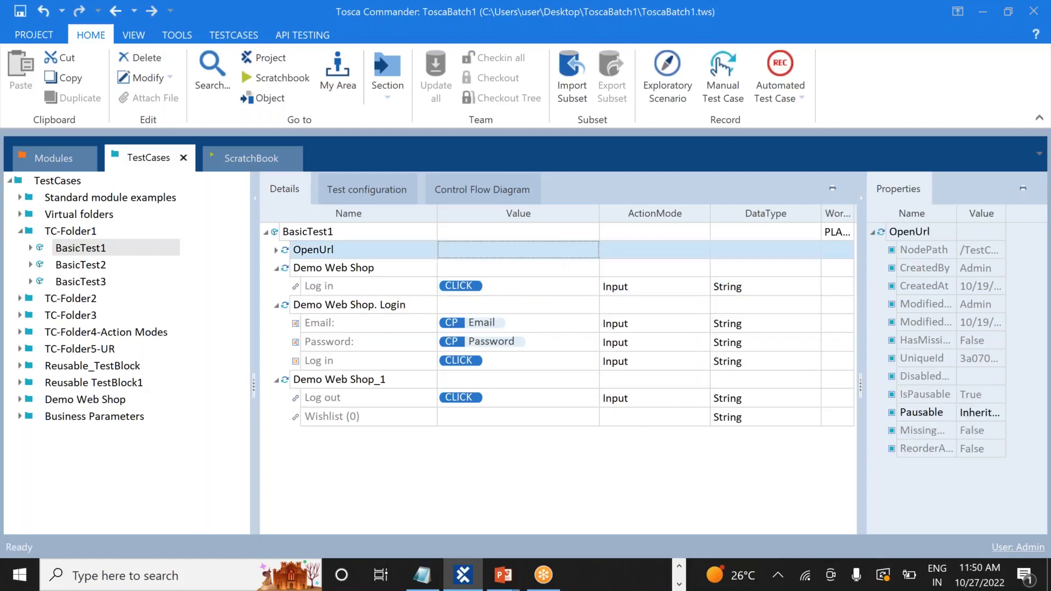
pyautogui.click(691, 283)
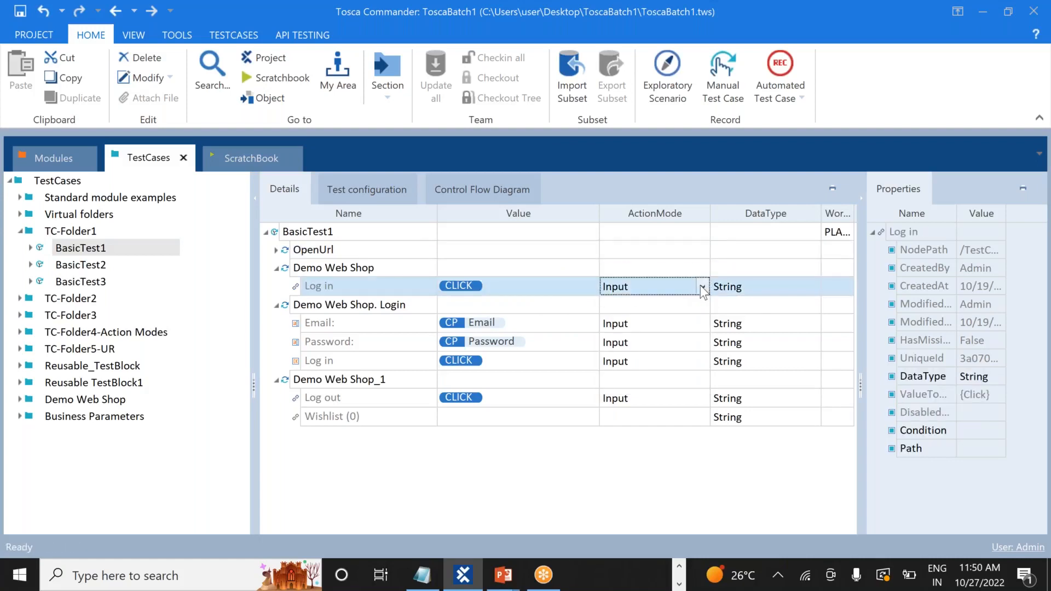
pyautogui.click(701, 285)
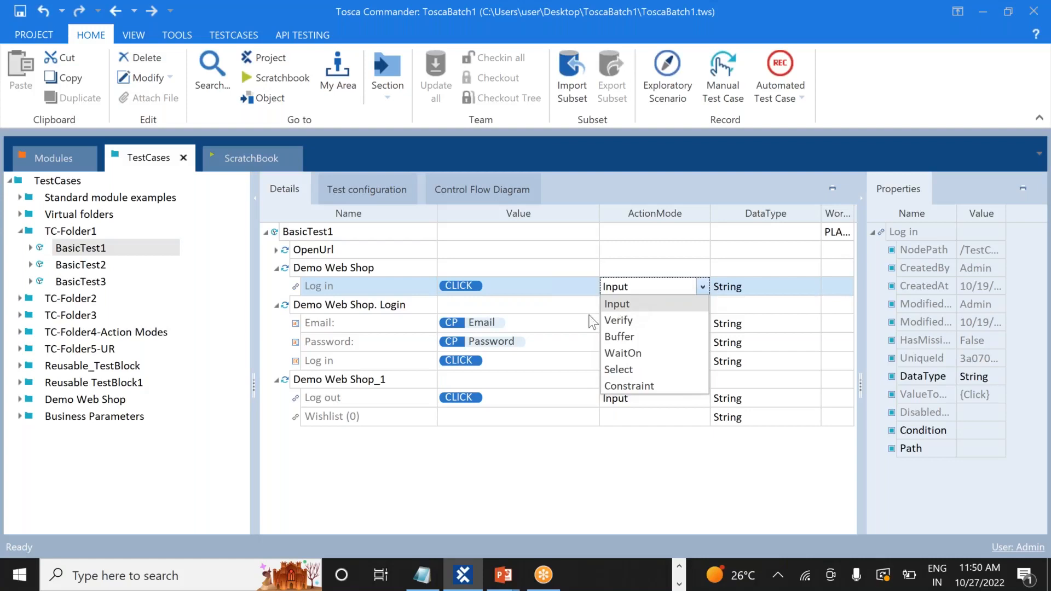
pyautogui.click(571, 319)
# Review the Email: step's action mode options, leaving it set to Input
pyautogui.click(683, 321)
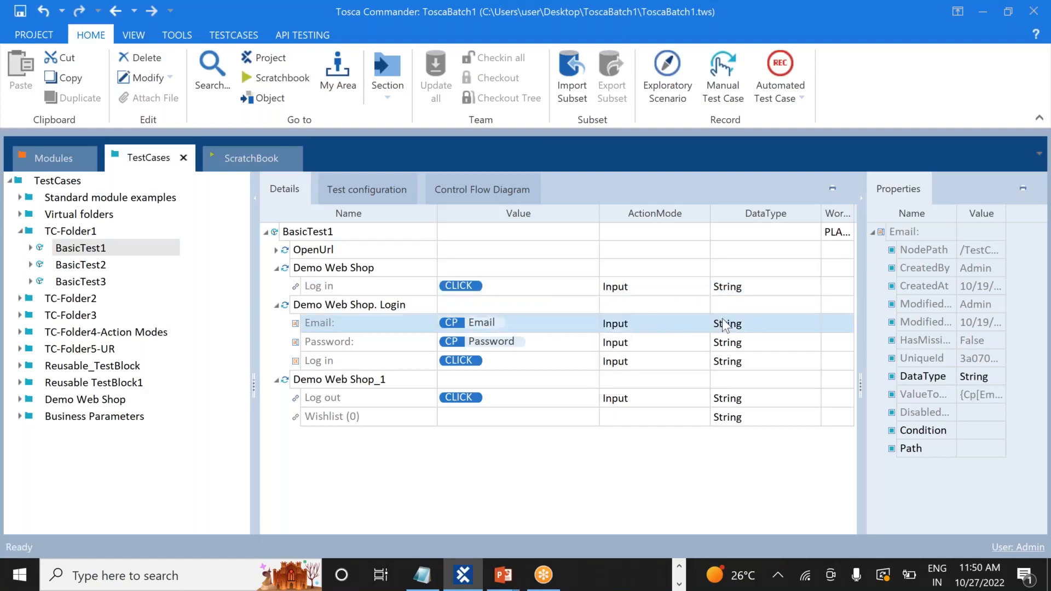
pyautogui.click(691, 324)
pyautogui.click(703, 324)
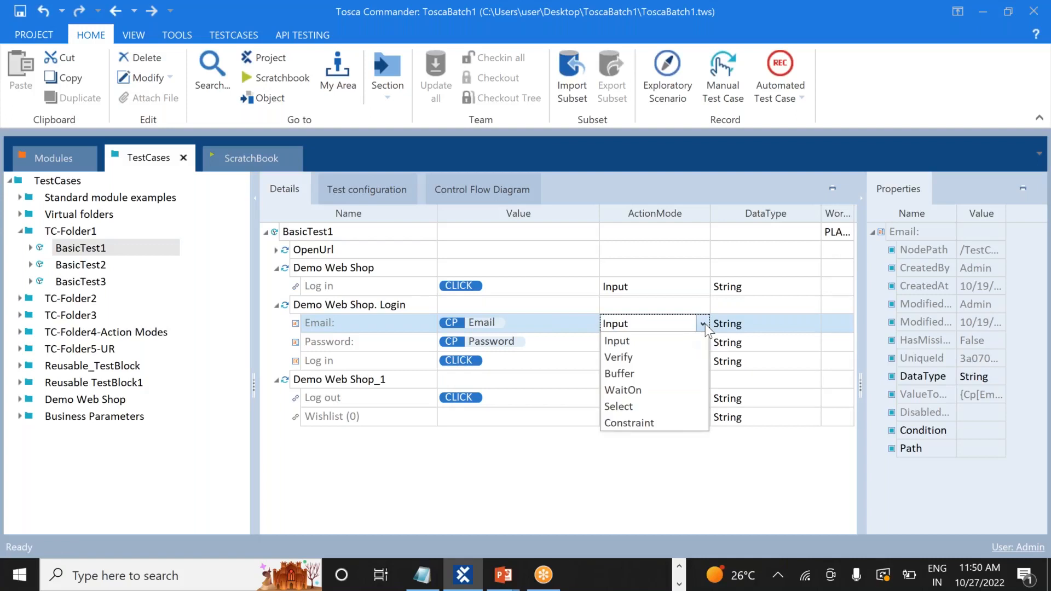
pyautogui.click(500, 459)
# Type 'chr' under the Action Modes heading in Notepad++, then start a Windows search
pyautogui.hotkey('alt', 'Tab')
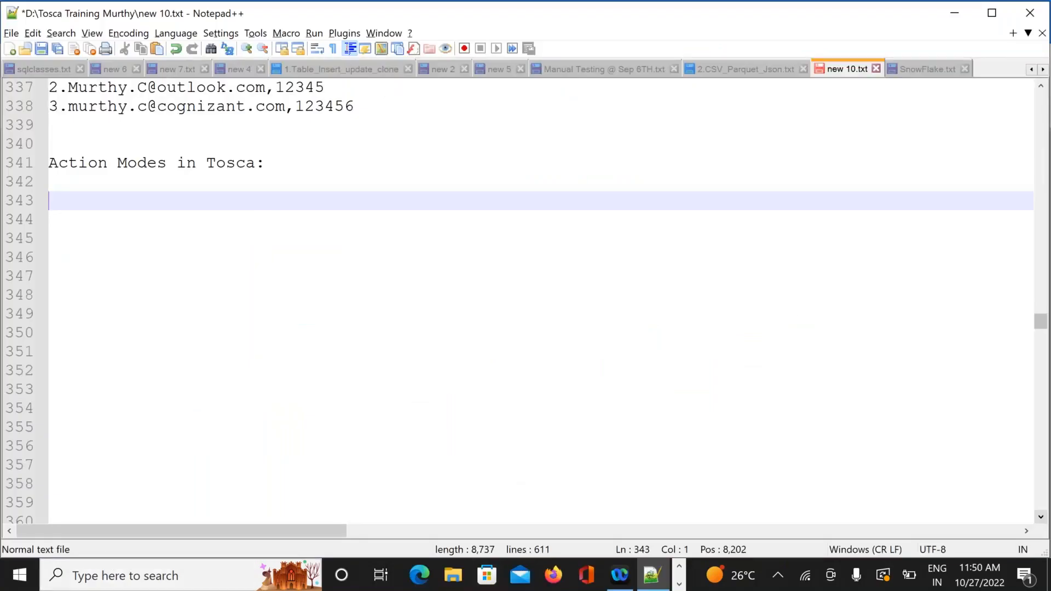
pyautogui.write('chr')
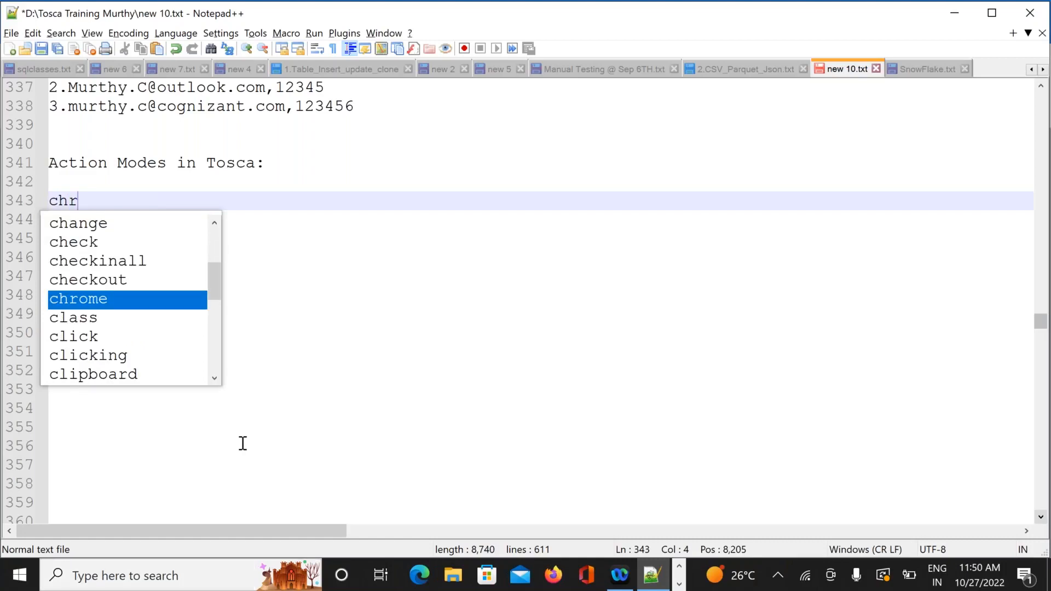
pyautogui.click(318, 405)
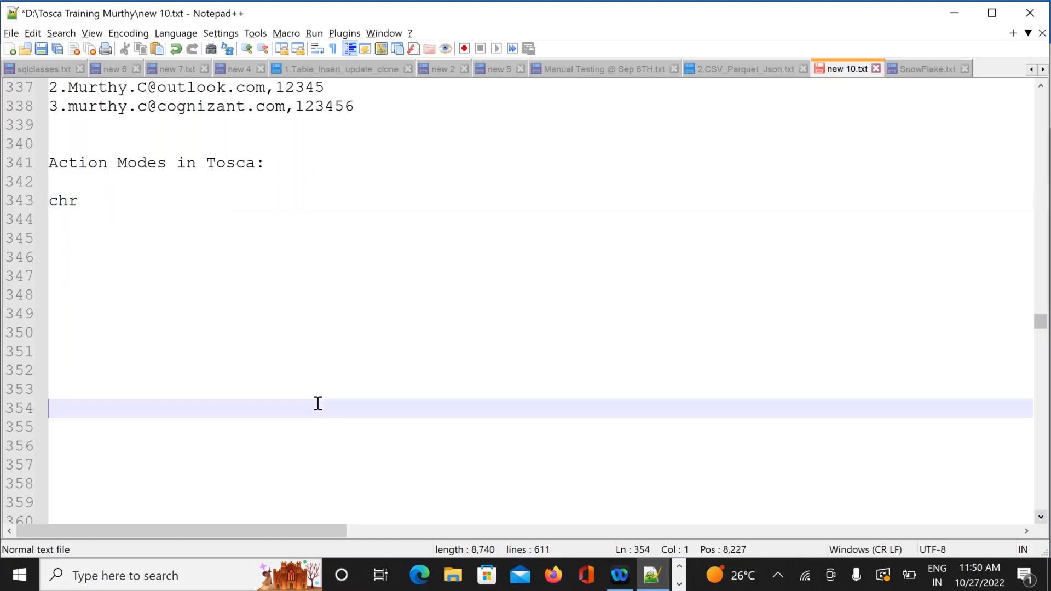
pyautogui.click(157, 573)
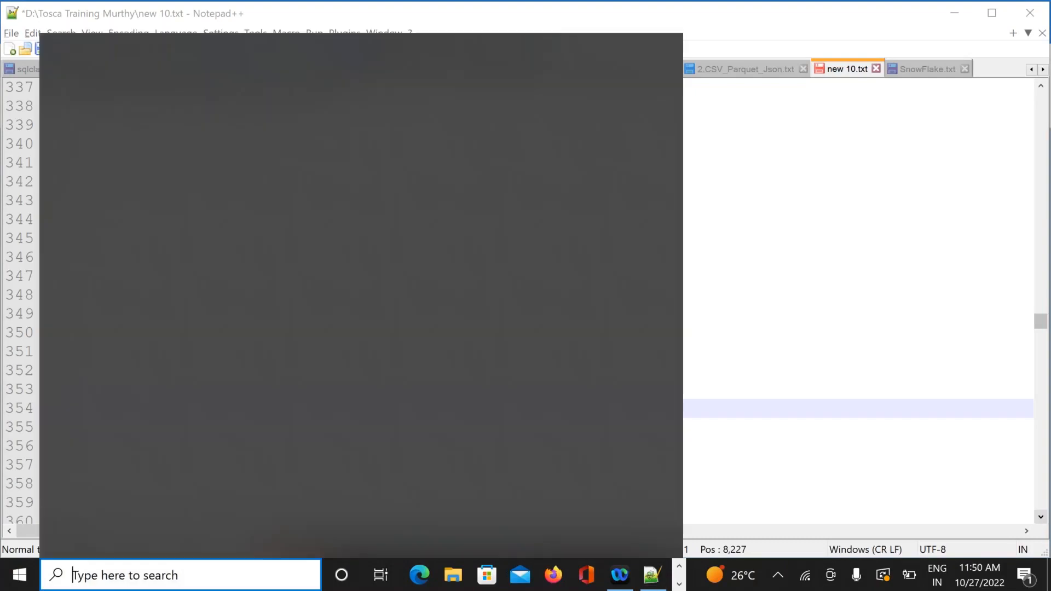
# Launch Chrome with a profile and go to demowebshop.tricentis.com
pyautogui.write('chrom')
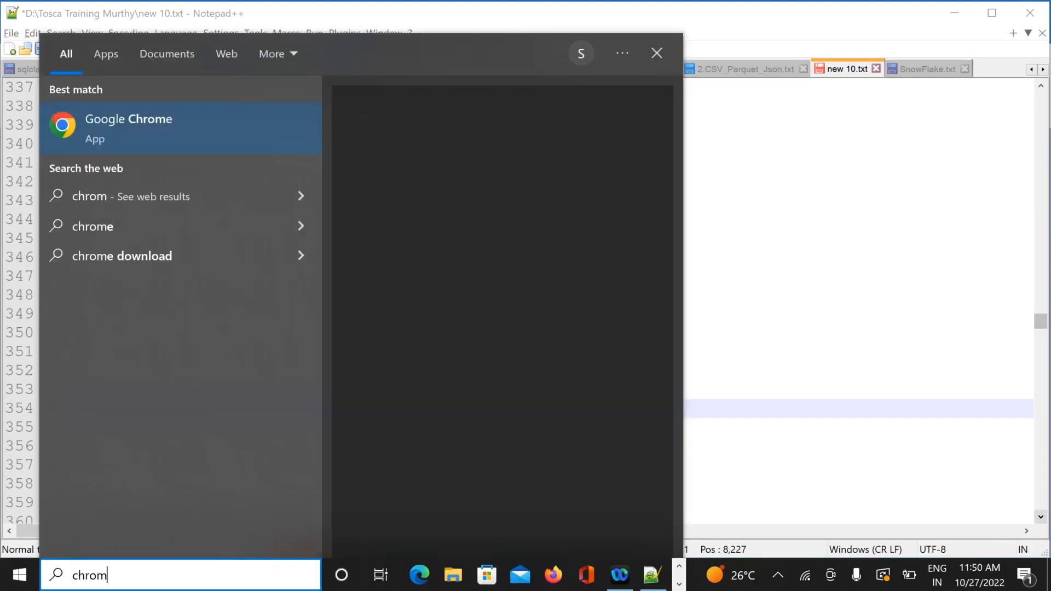
pyautogui.press('Escape')
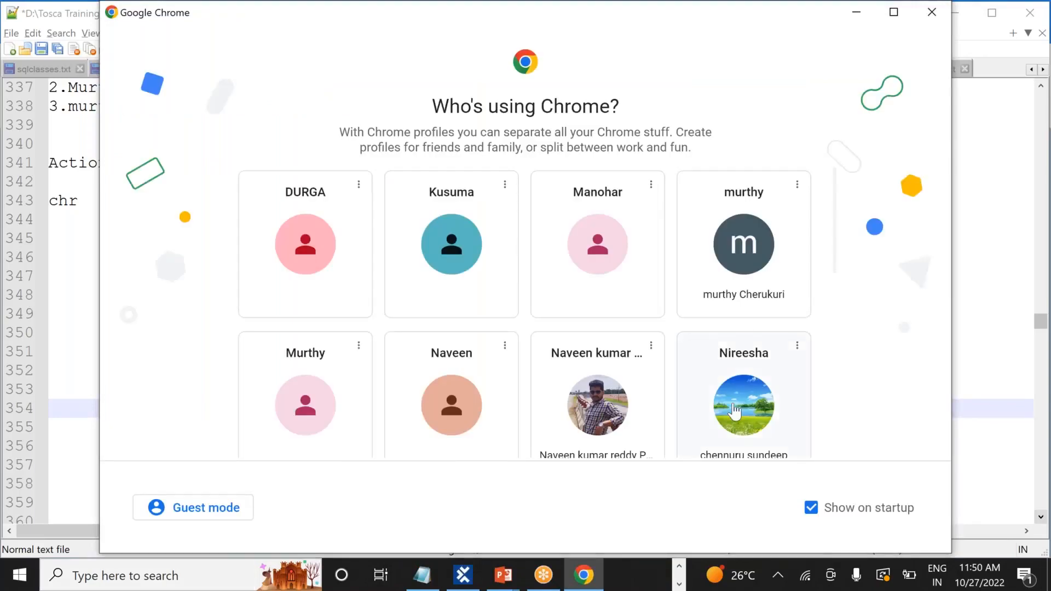
pyautogui.click(743, 317)
pyautogui.click(238, 43)
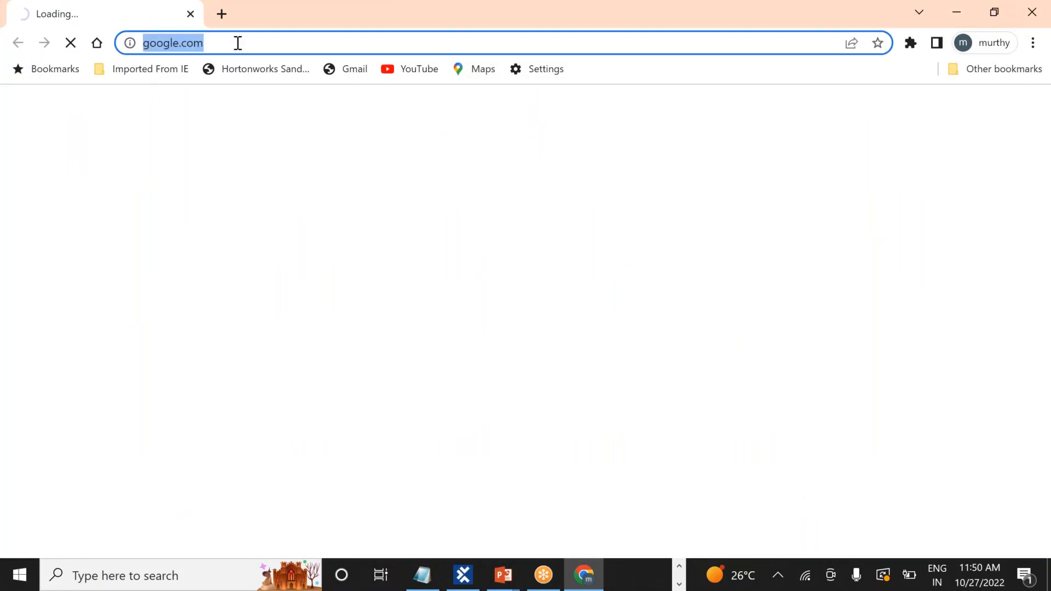
pyautogui.write('demowebshop.tricentis')
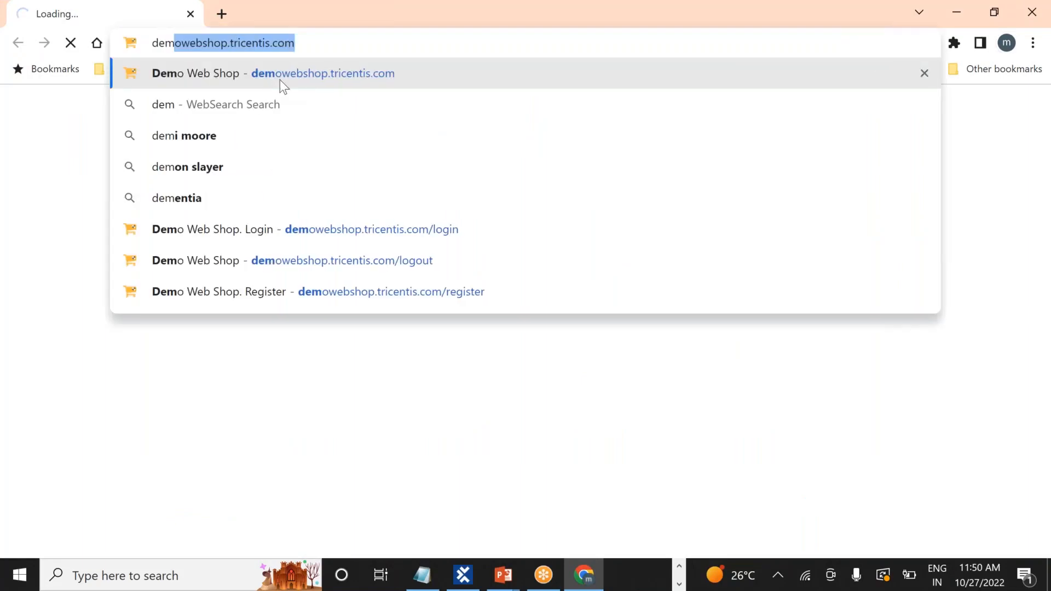
pyautogui.click(280, 80)
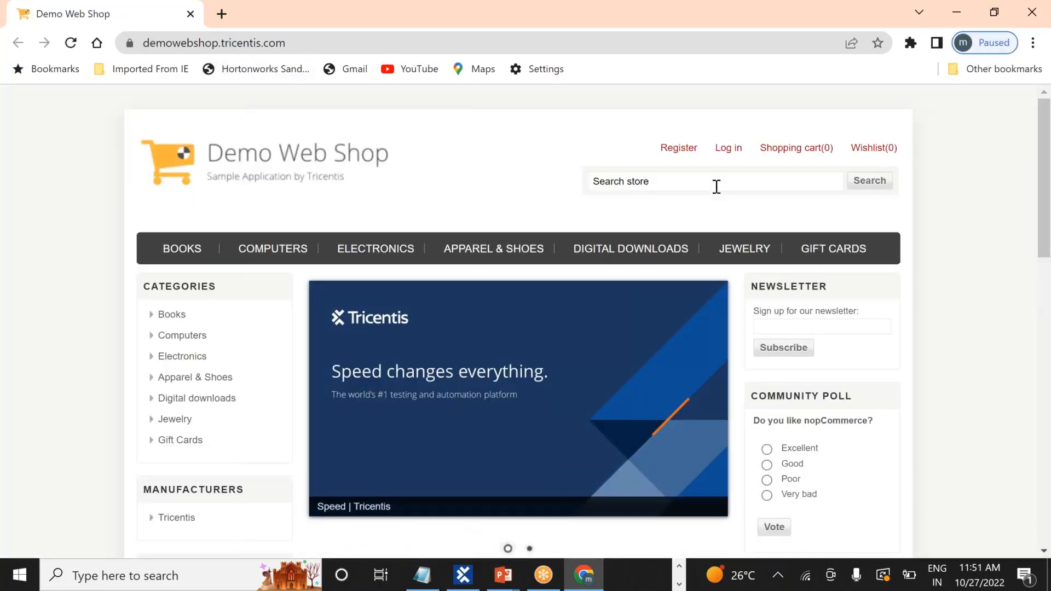
# Type and then clear 'traing' in the store search box, then return to Tosca Commander
pyautogui.click(716, 186)
pyautogui.write('traing')
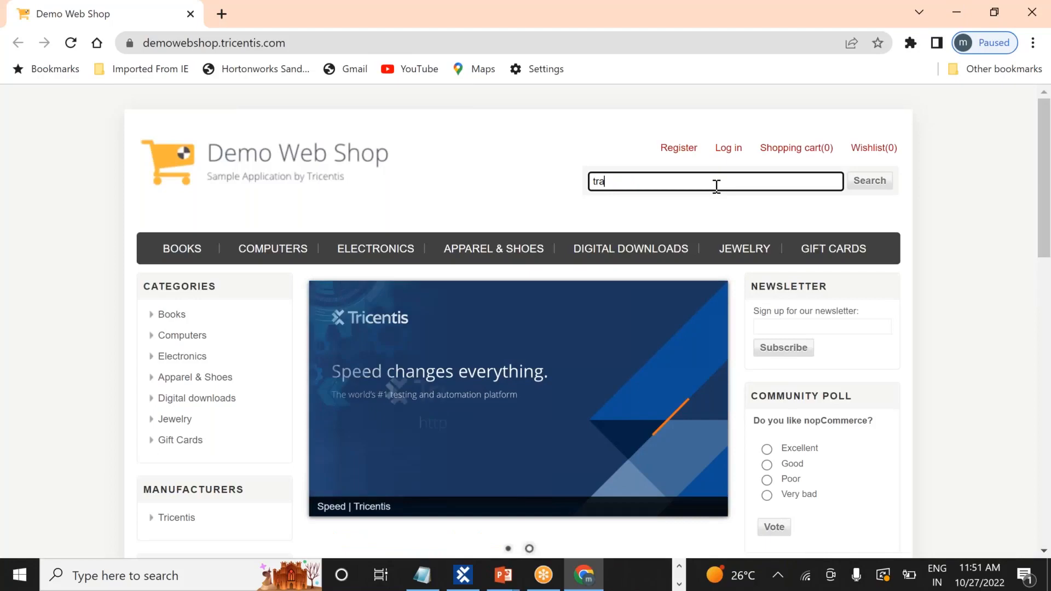
pyautogui.press('BackSpace')
pyautogui.press('BackSpace')
pyautogui.press('BackSpace')
pyautogui.press('BackSpace')
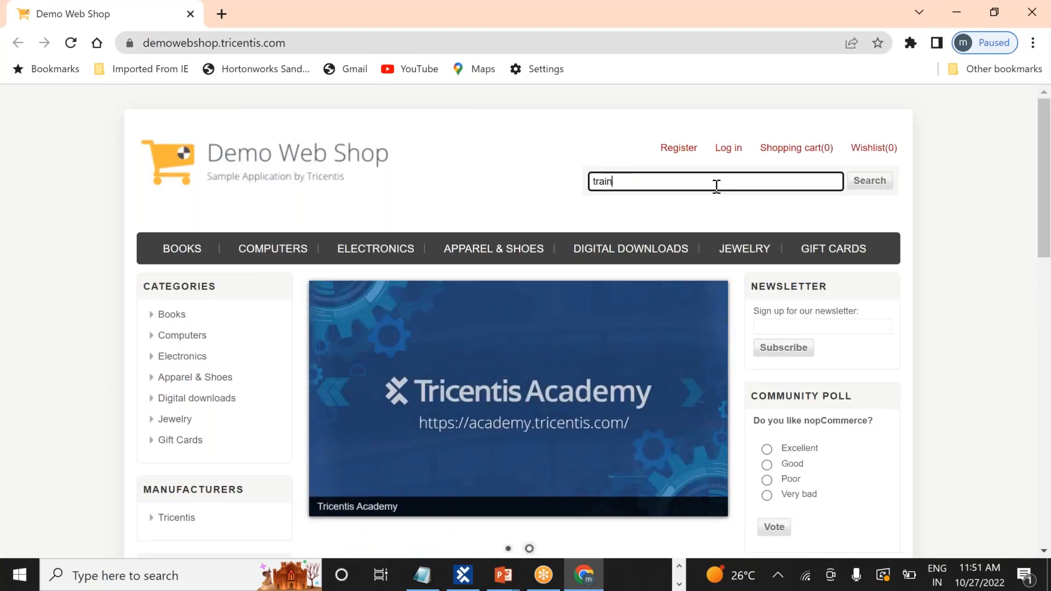
pyautogui.press('BackSpace')
pyautogui.press('BackSpace')
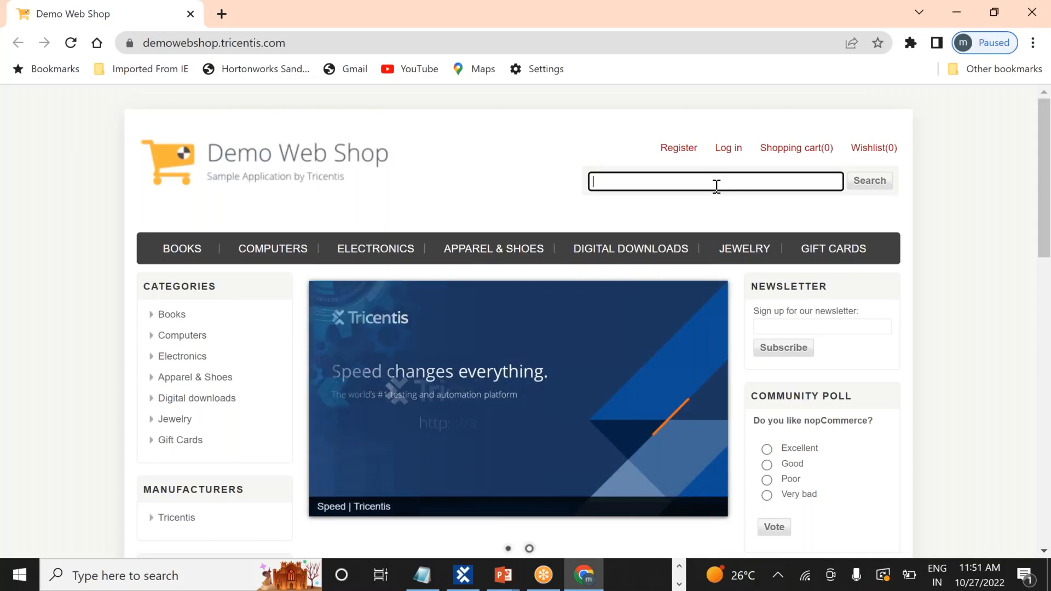
pyautogui.hotkey('alt', 'Tab')
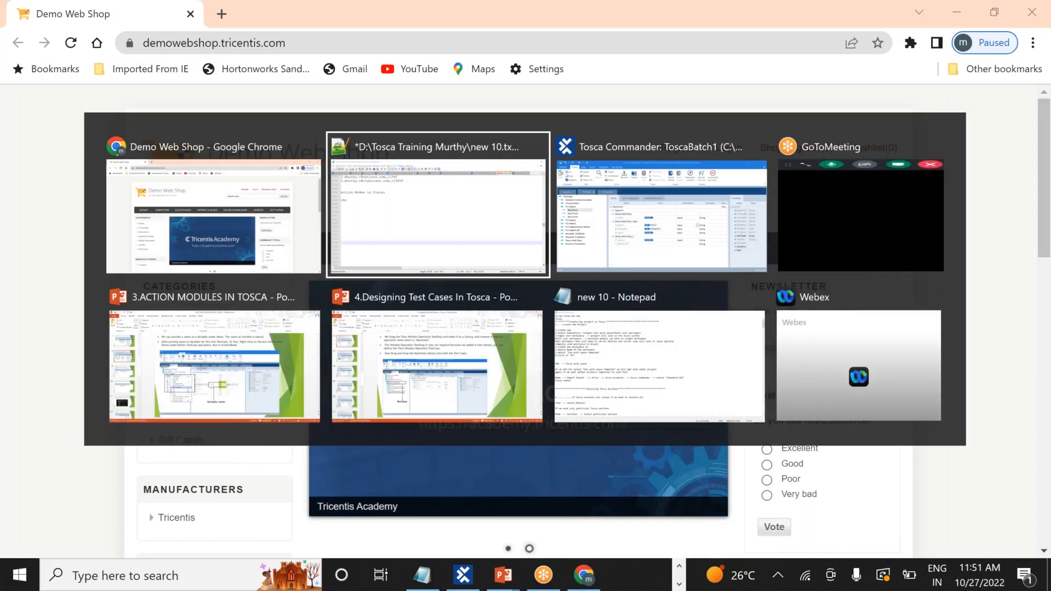
pyautogui.press('Tab')
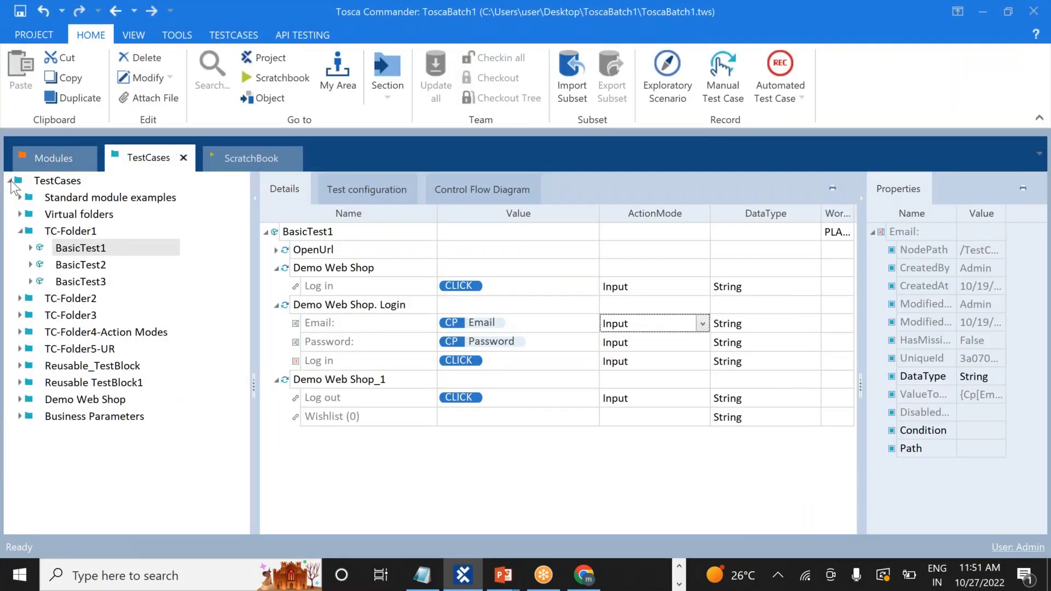
# Collapse the TestCases folders, then show the Modules section with Demo Web Shop_Login collapsed
pyautogui.click(10, 181)
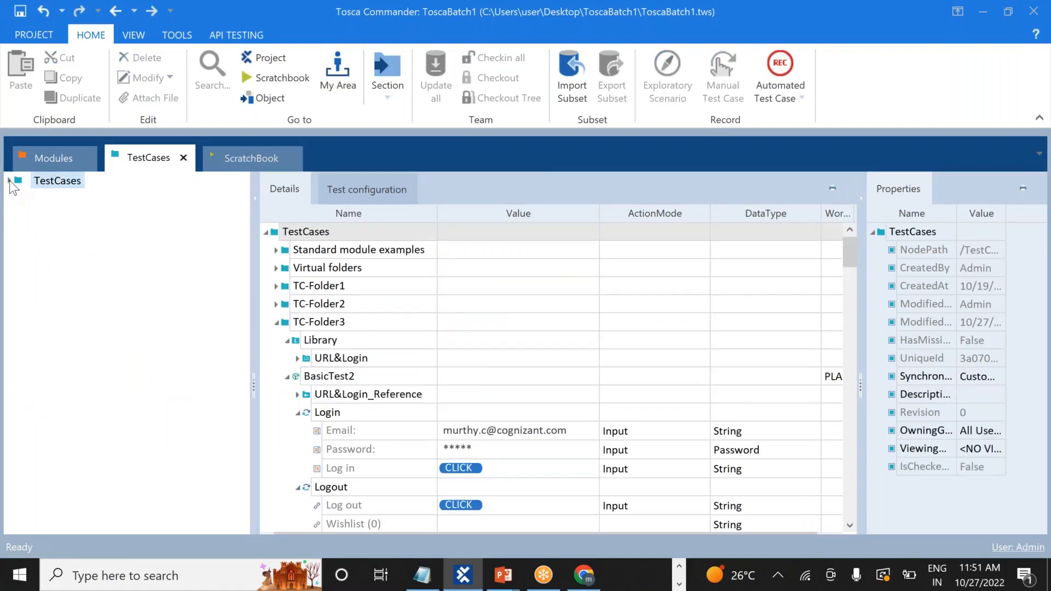
pyautogui.click(10, 181)
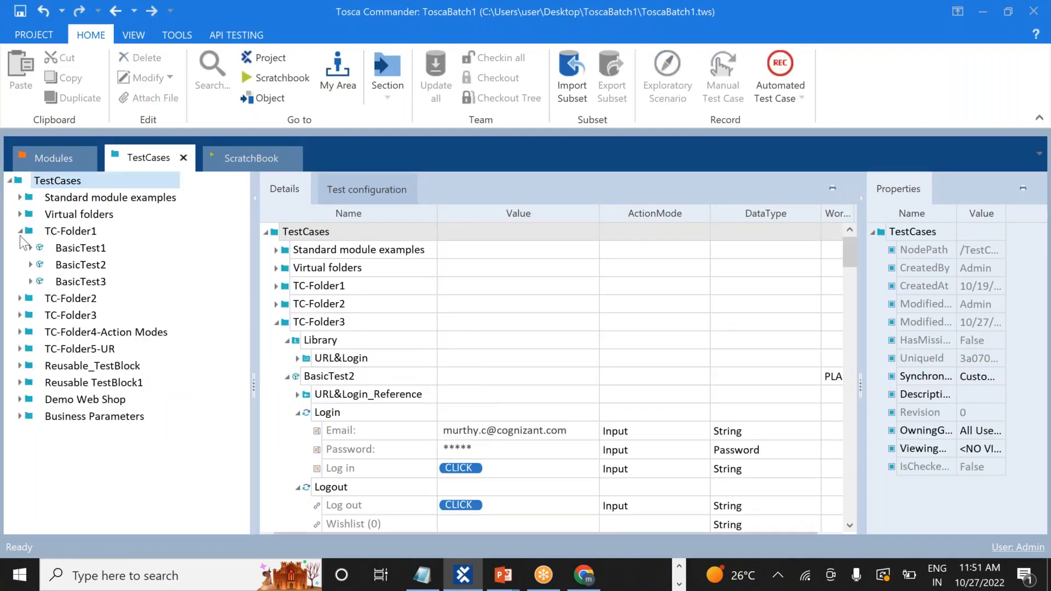
pyautogui.click(20, 232)
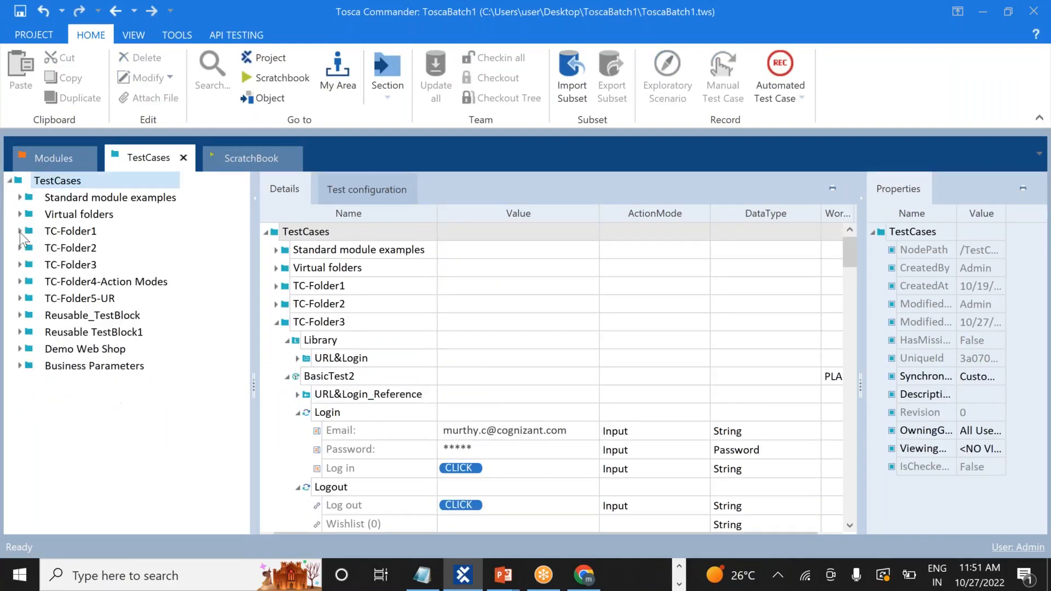
pyautogui.click(48, 160)
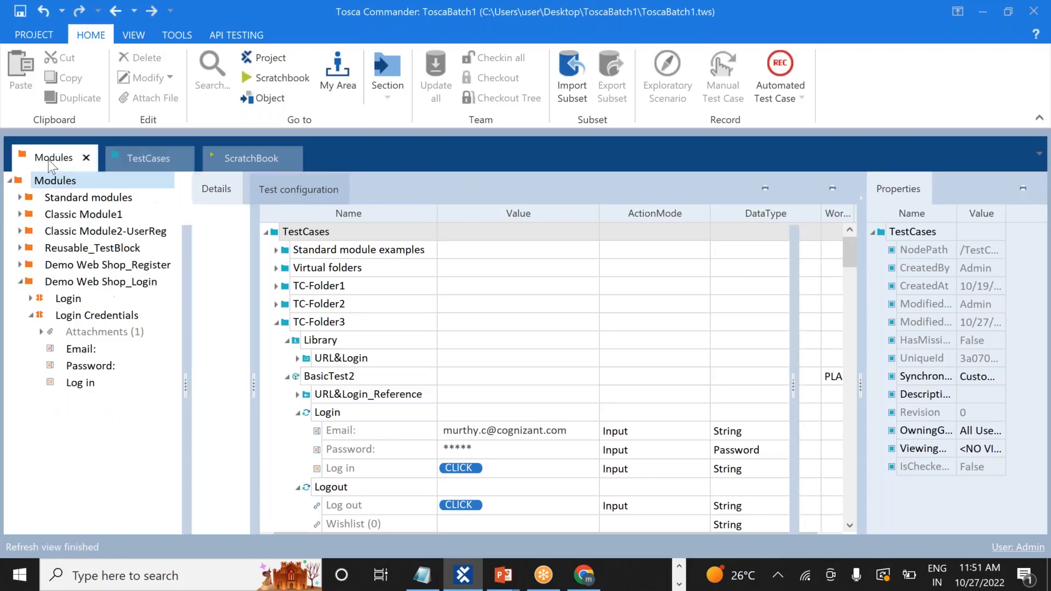
pyautogui.click(21, 285)
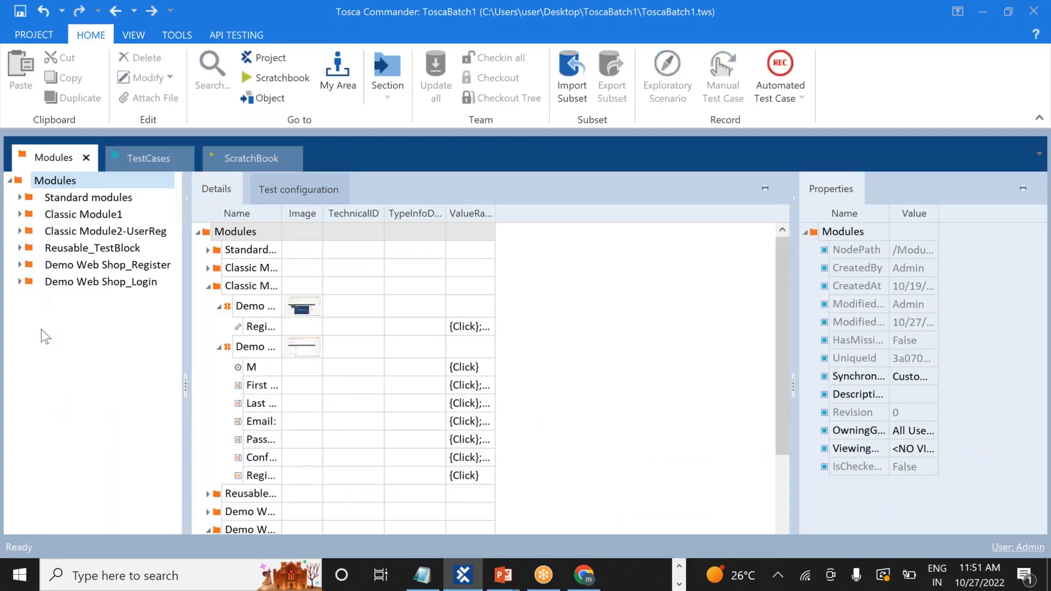
# Create a new folder named Action_Modes under the Modules root
pyautogui.click(17, 183)
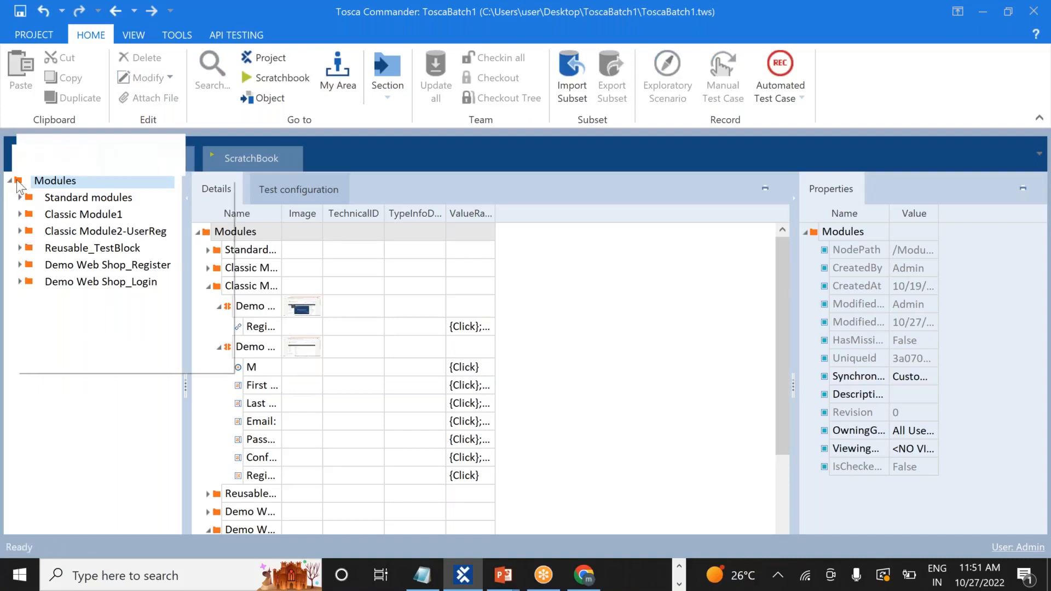
pyautogui.click(34, 166)
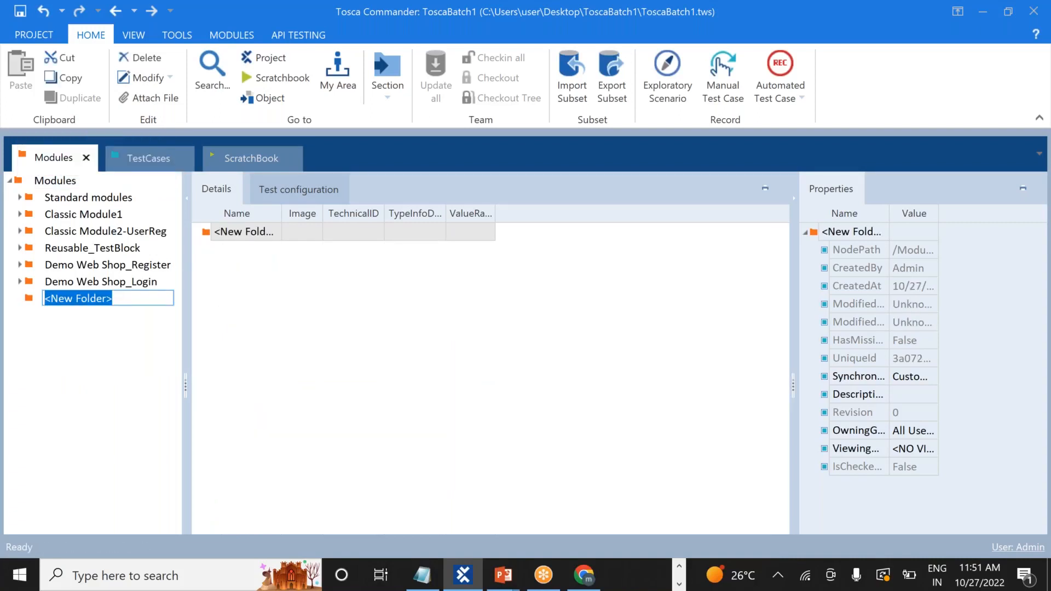
pyautogui.write('INput')
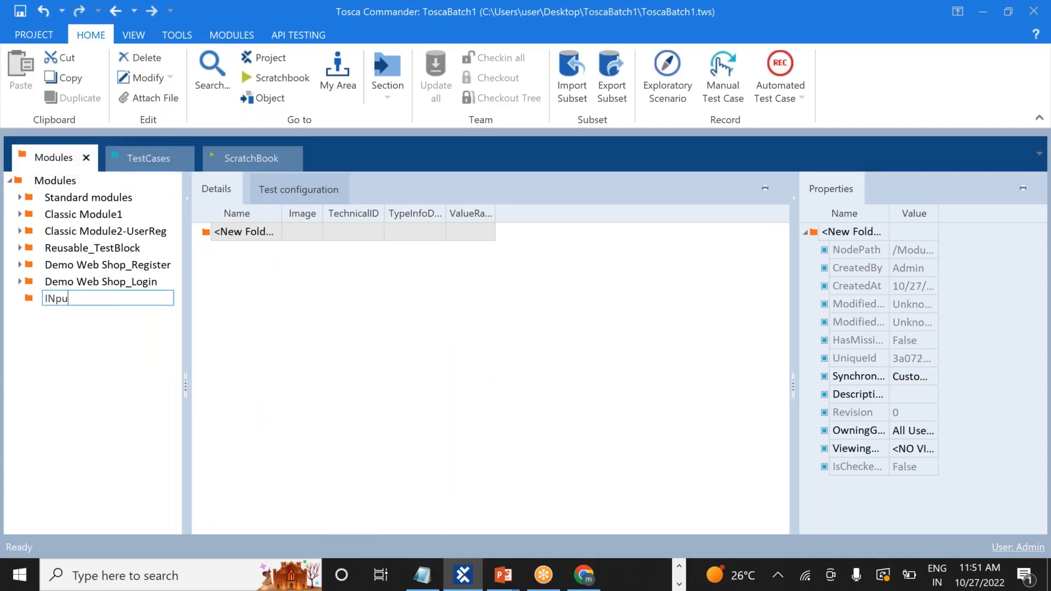
pyautogui.press('BackSpace')
pyautogui.press('BackSpace')
pyautogui.press('BackSpace')
pyautogui.press('BackSpace')
pyautogui.press('BackSpace')
pyautogui.write('Action_Modes')
pyautogui.click(424, 386)
pyautogui.click(83, 300)
pyautogui.rightClick(84, 300)
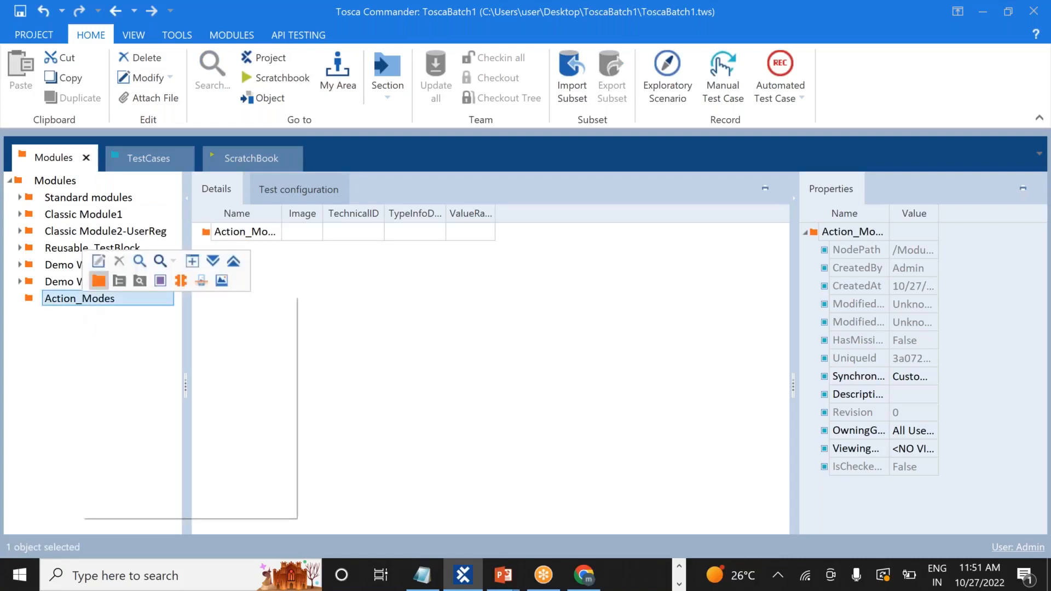
# Scan the Demo Web Shop - Google Chrome window into Action_Modes with XScan
pyautogui.moveTo(234, 368)
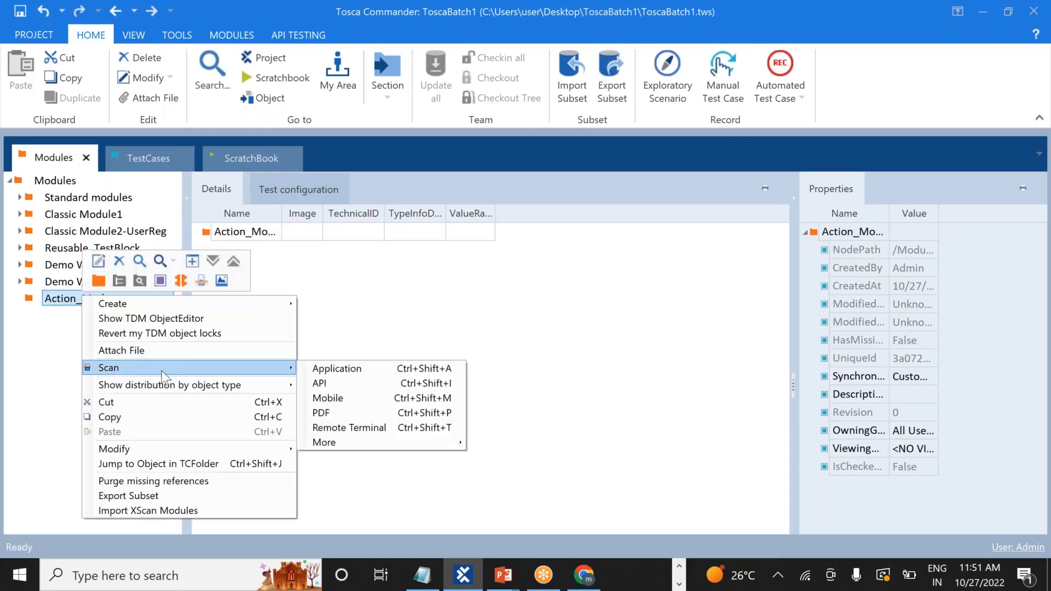
pyautogui.click(335, 369)
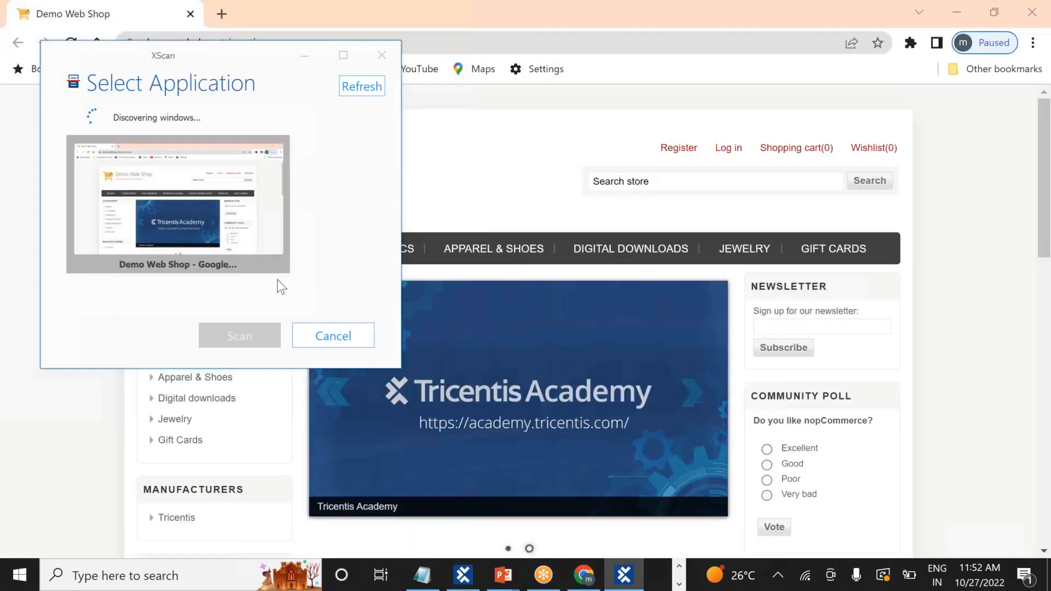
pyautogui.doubleClick(232, 240)
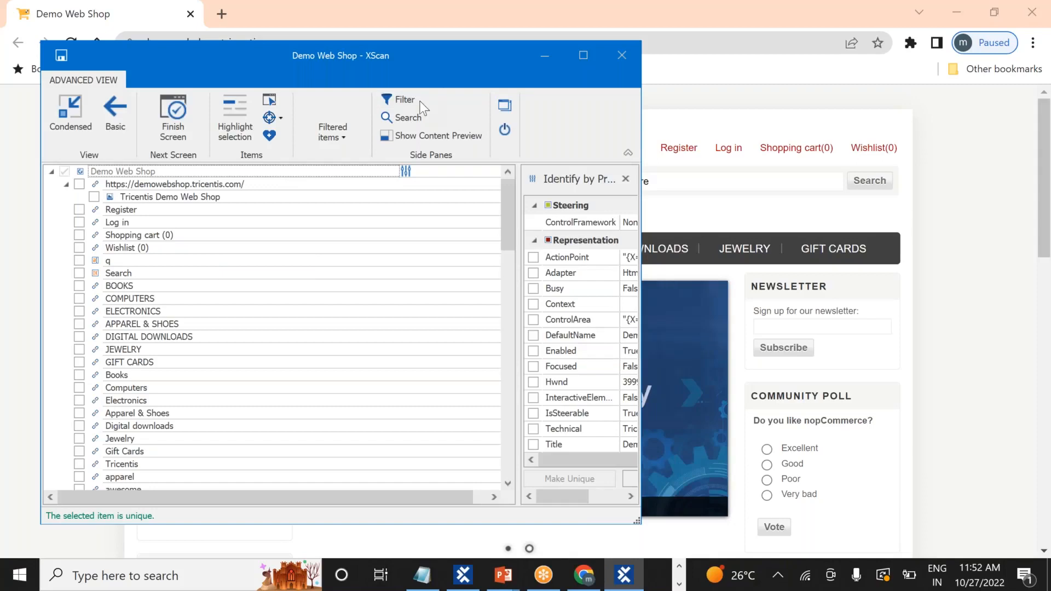
# Pick the store's search box (q) and Search button on screen, save the module, and close XScan
pyautogui.moveTo(420, 102); pyautogui.dragTo(649, 167)
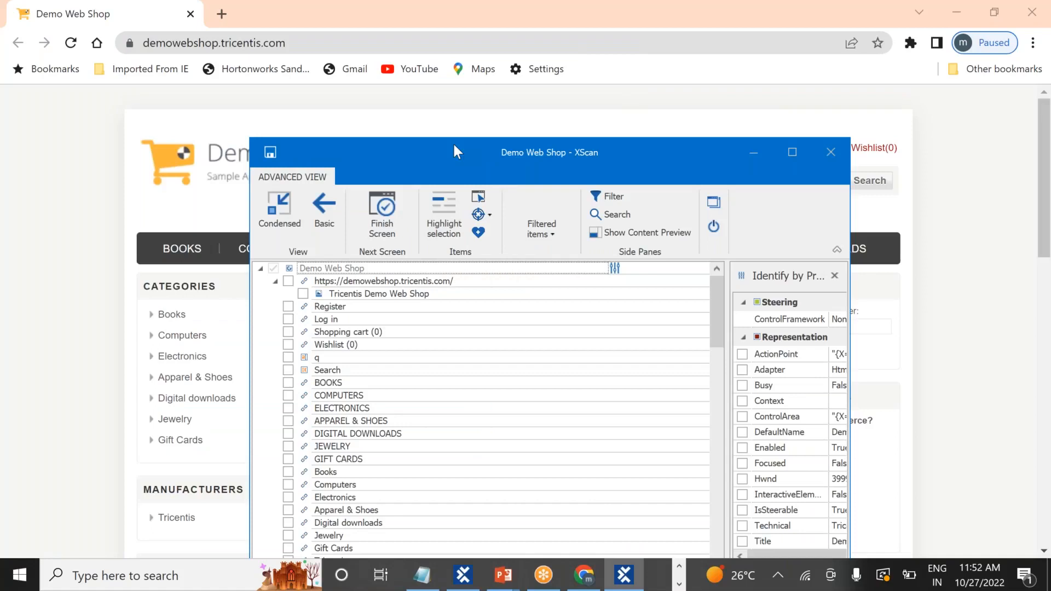
pyautogui.moveTo(454, 145); pyautogui.dragTo(319, 113)
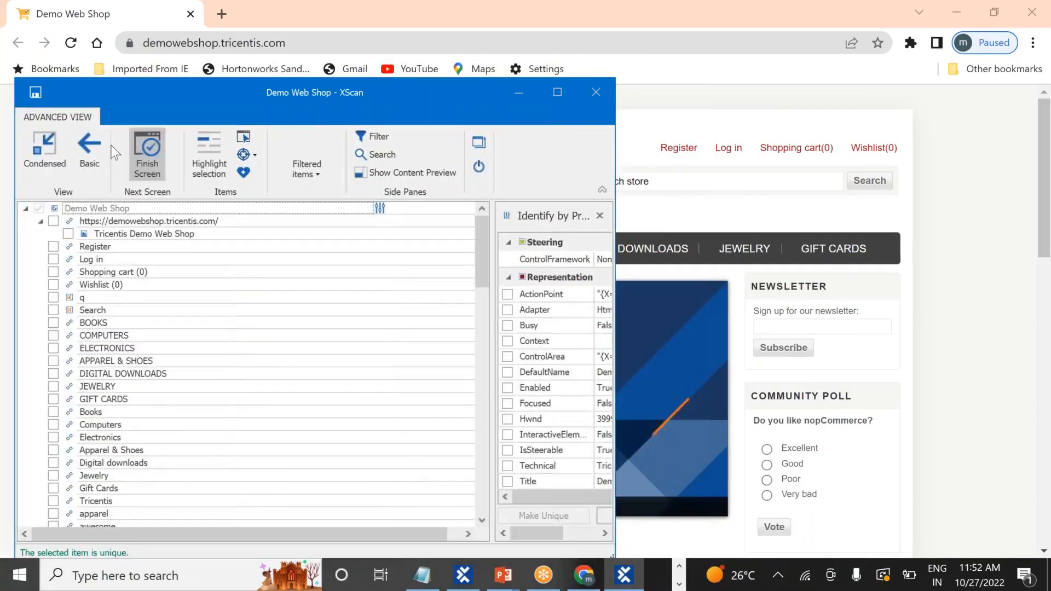
pyautogui.click(251, 138)
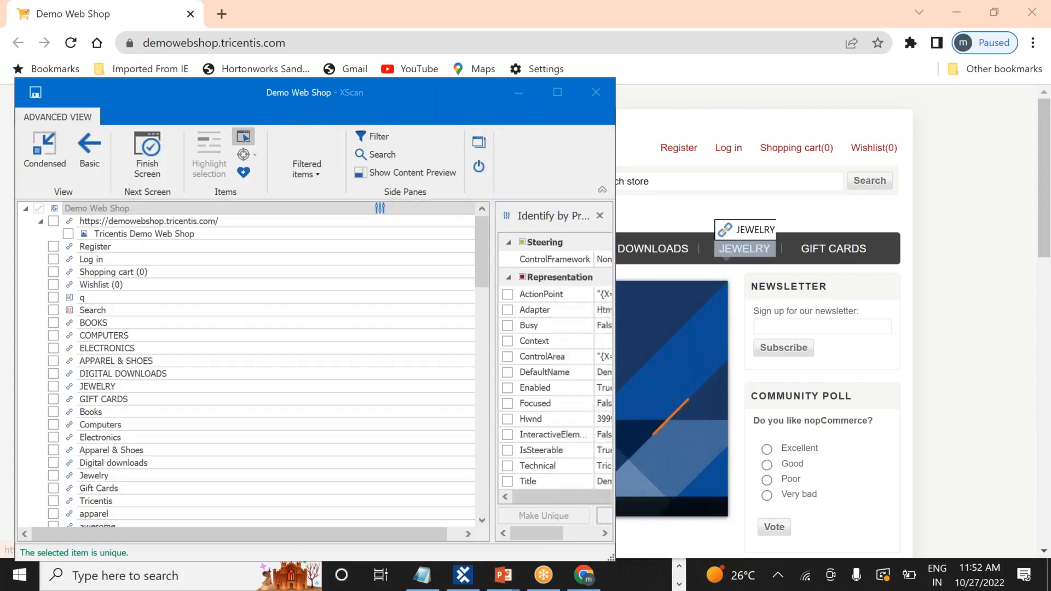
pyautogui.click(742, 182)
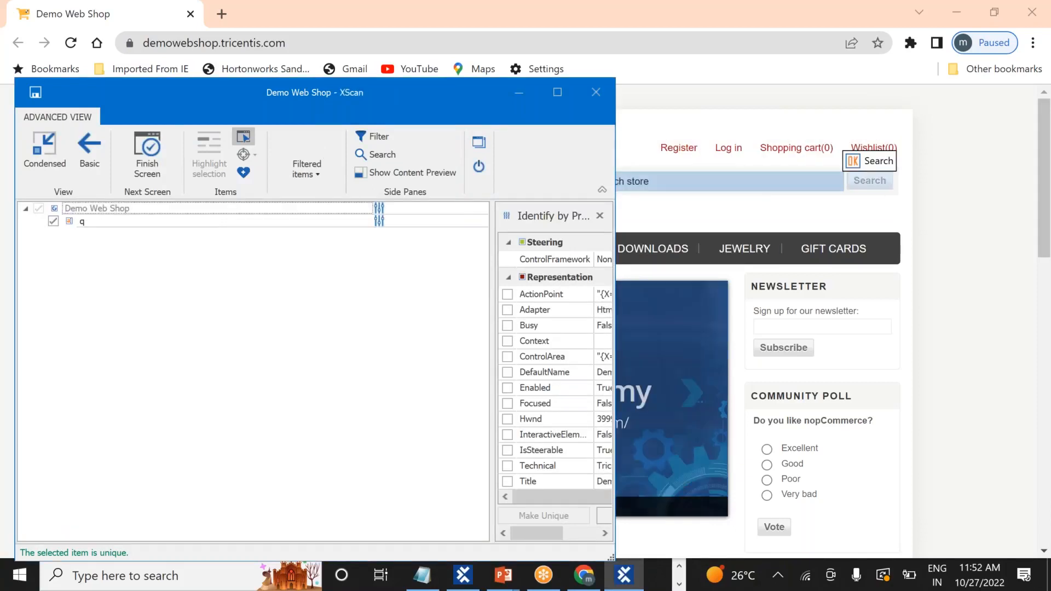
pyautogui.click(870, 180)
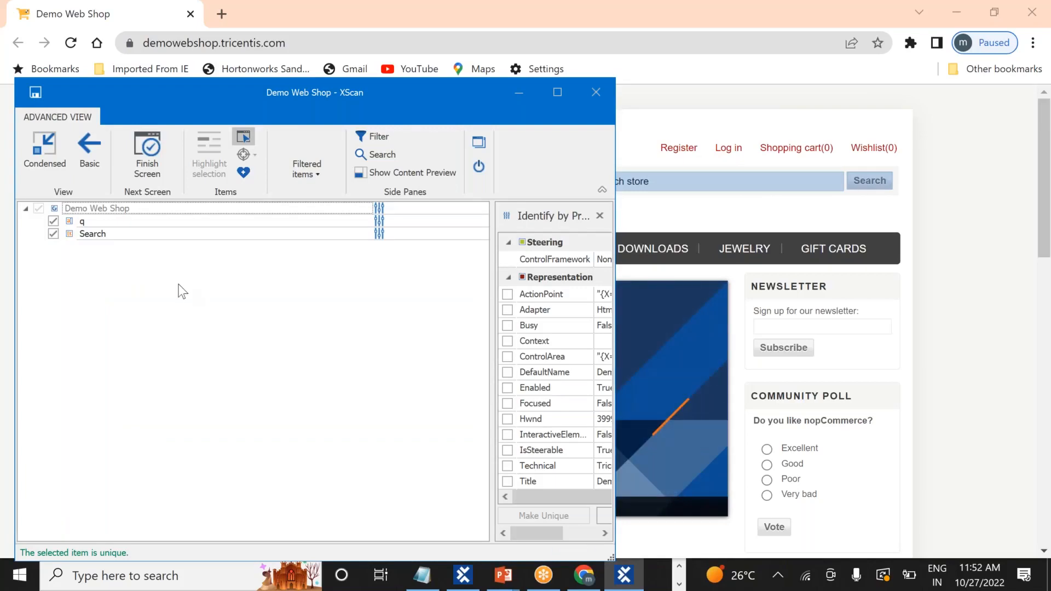
pyautogui.click(243, 141)
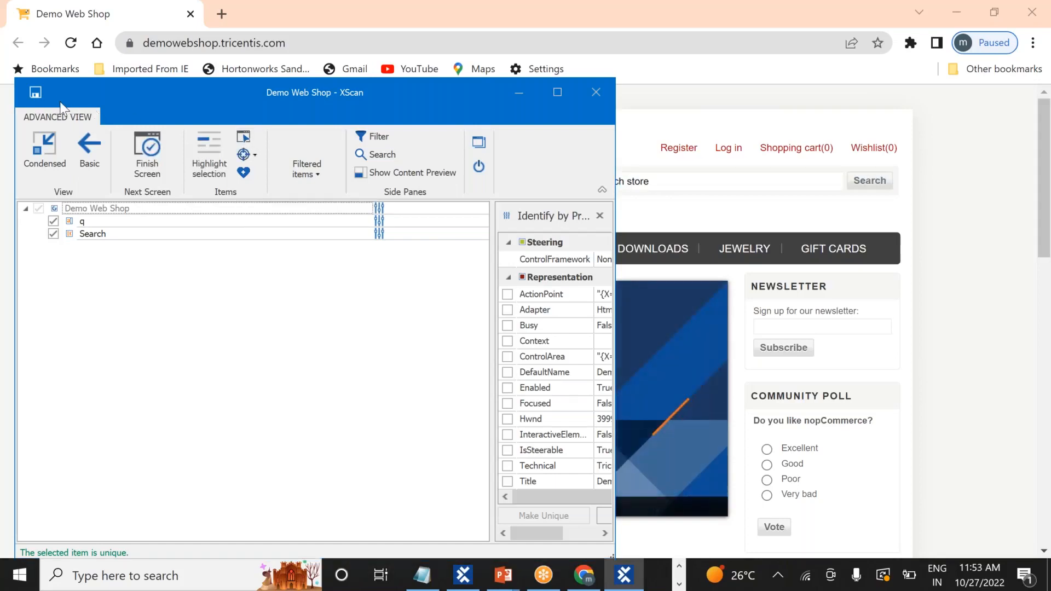
pyautogui.click(35, 94)
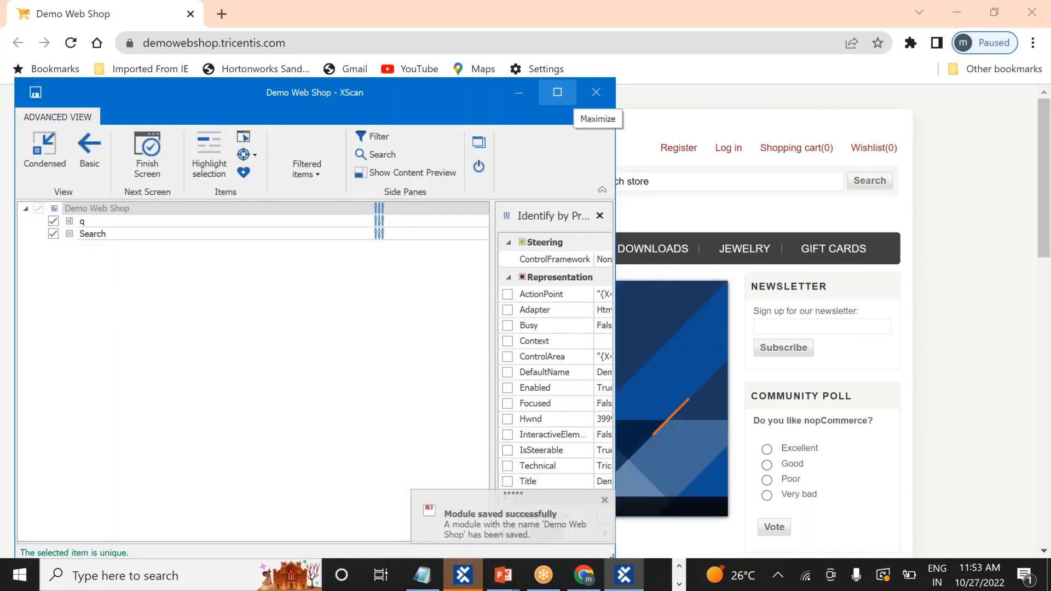
pyautogui.click(607, 97)
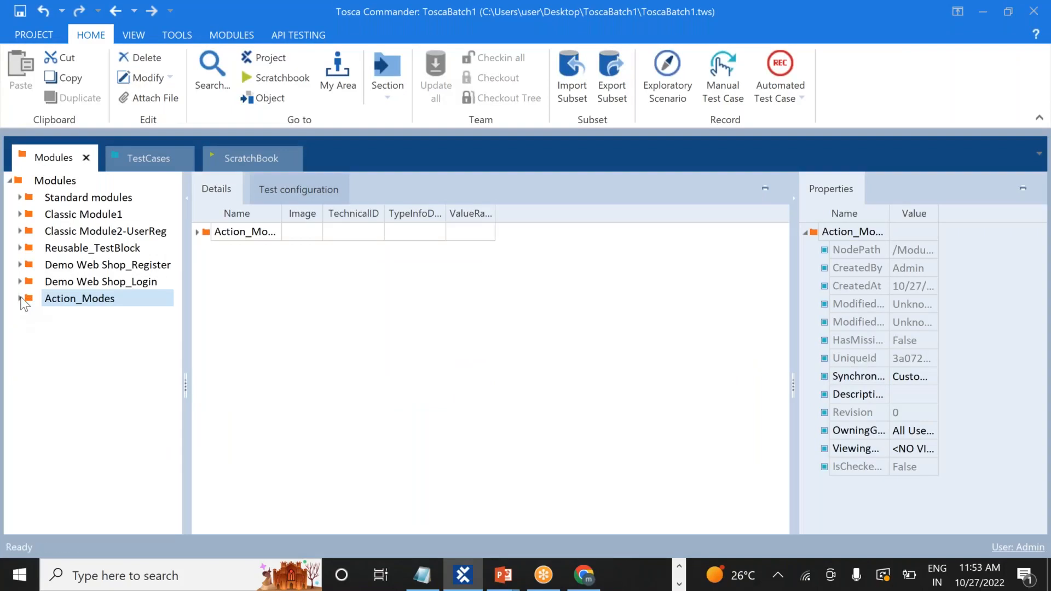
# Expand Action_Modes > Demo Web Shop and inspect the q field and Search button properties
pyautogui.click(20, 299)
pyautogui.click(32, 315)
pyautogui.doubleClick(78, 351)
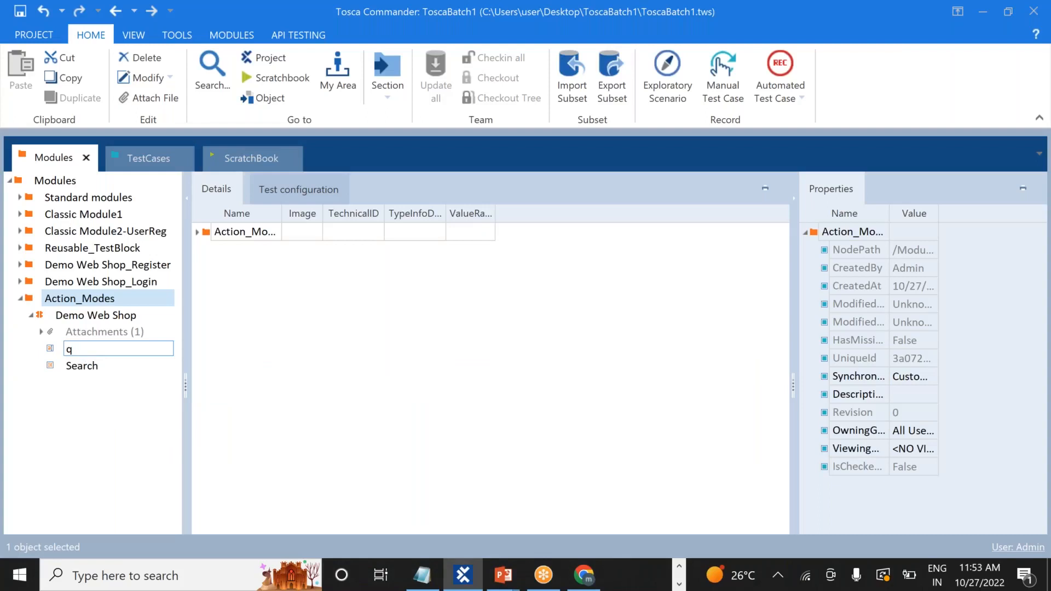
pyautogui.click(78, 351)
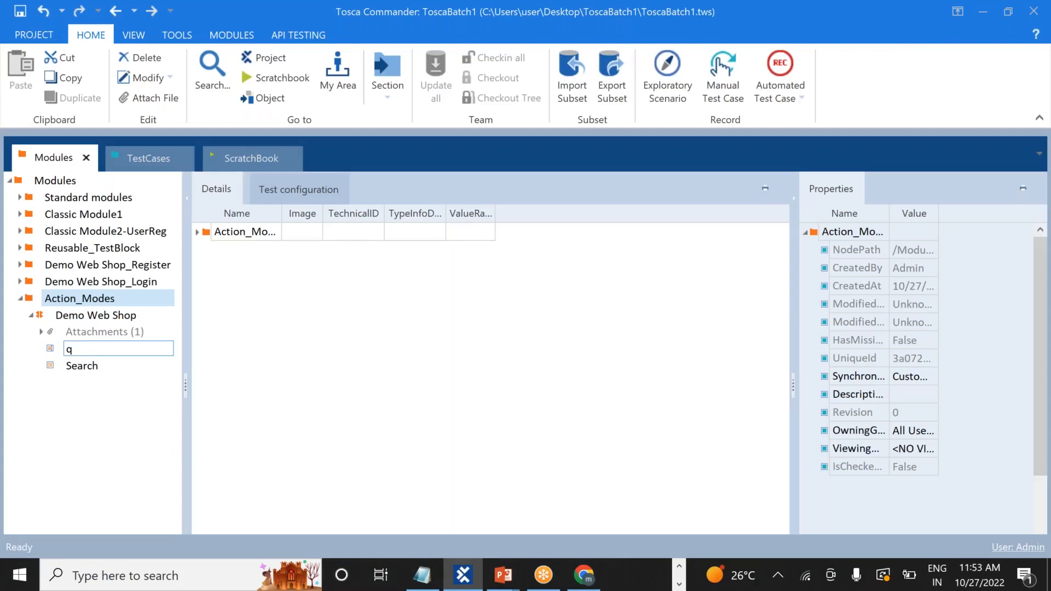
pyautogui.click(80, 369)
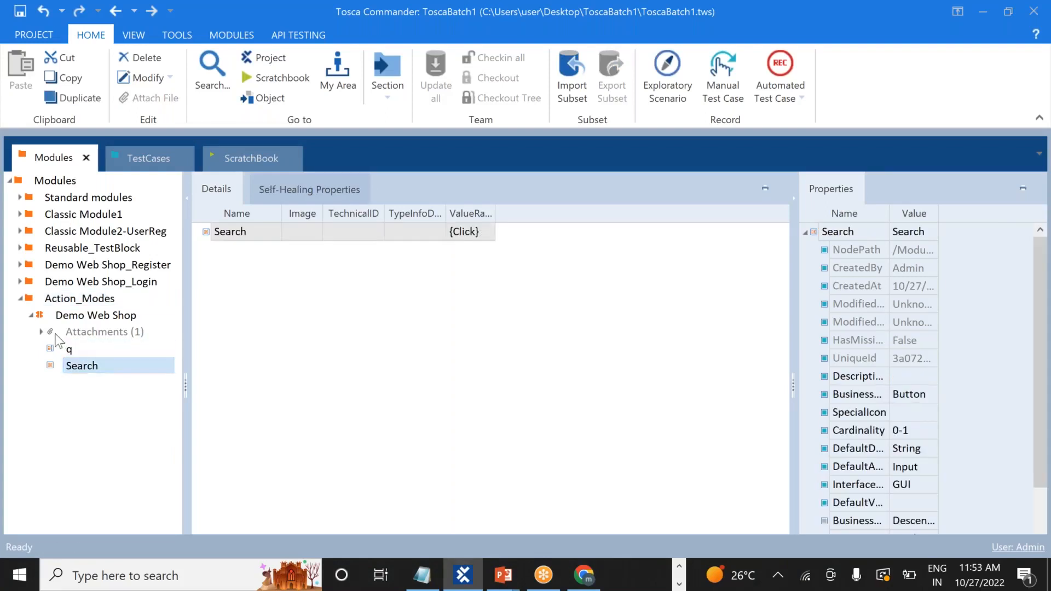
pyautogui.click(32, 314)
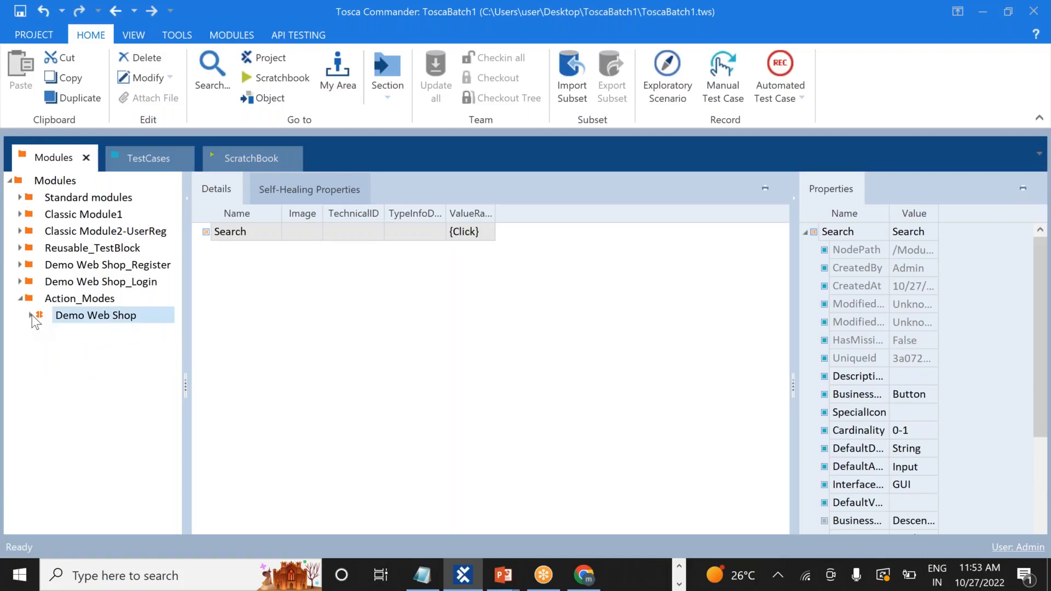
pyautogui.click(136, 158)
# Create a test case folder named Action_Modes under the TestCases root
pyautogui.click(81, 179)
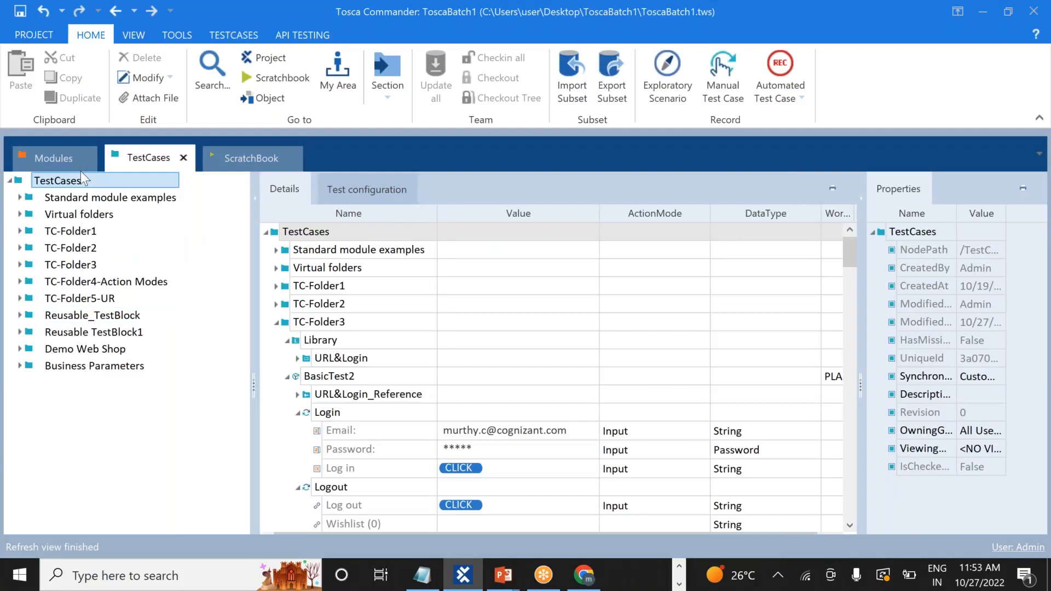
pyautogui.rightClick(51, 156)
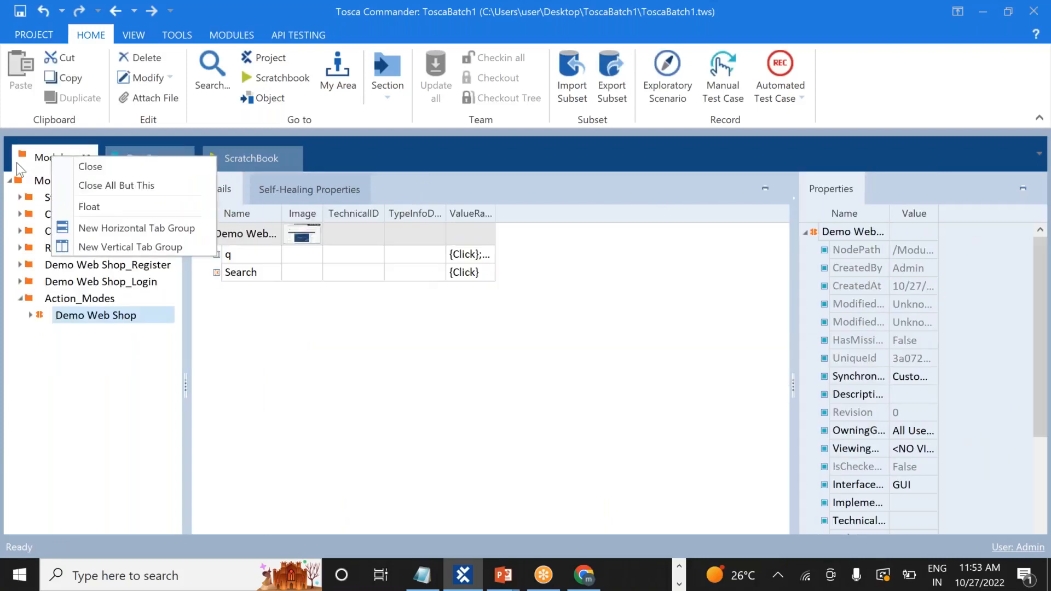
pyautogui.click(71, 316)
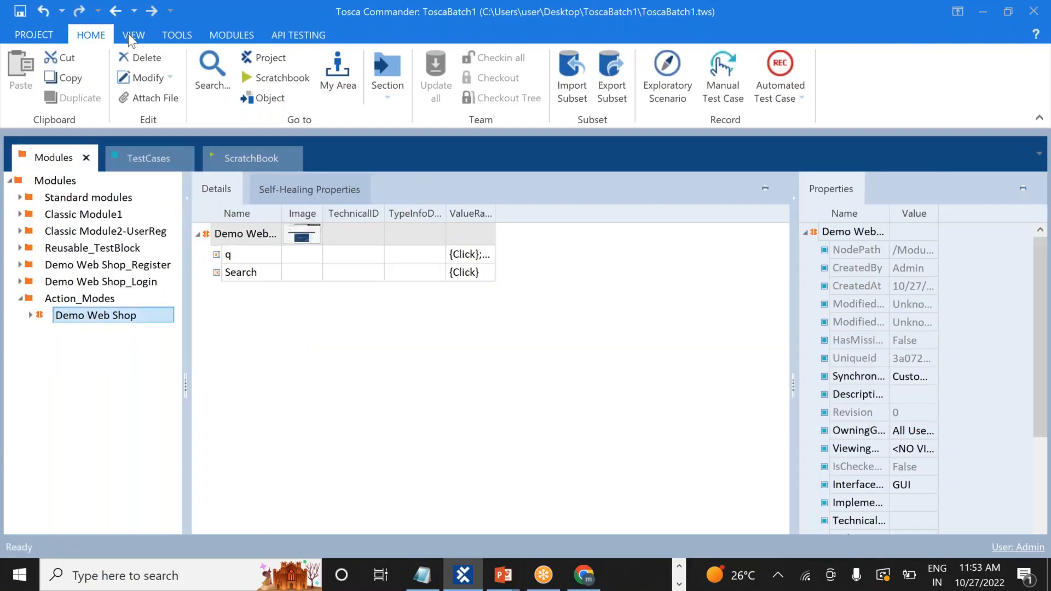
pyautogui.click(133, 155)
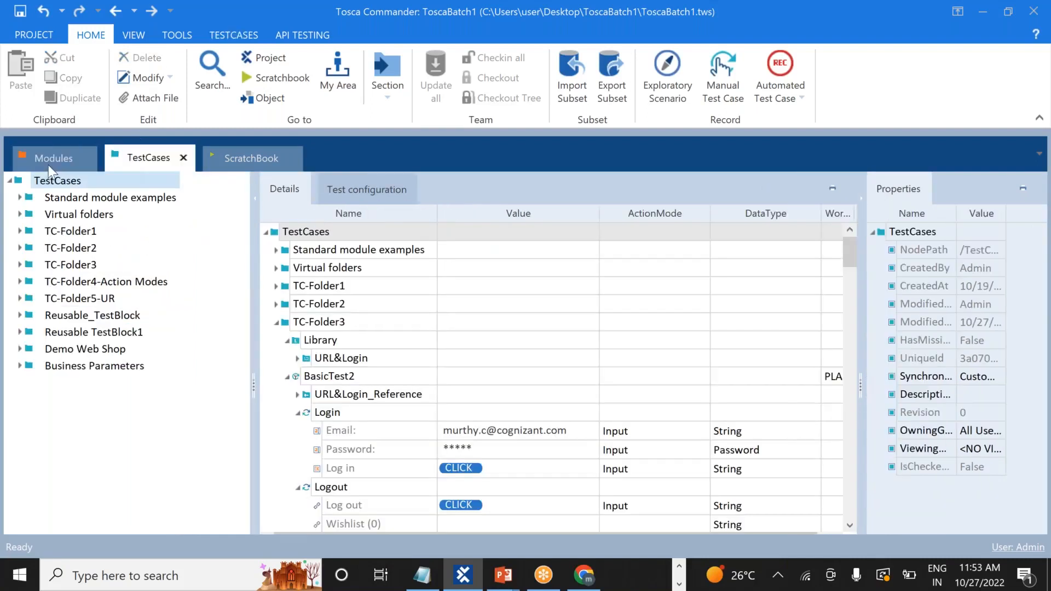
pyautogui.rightClick(19, 186)
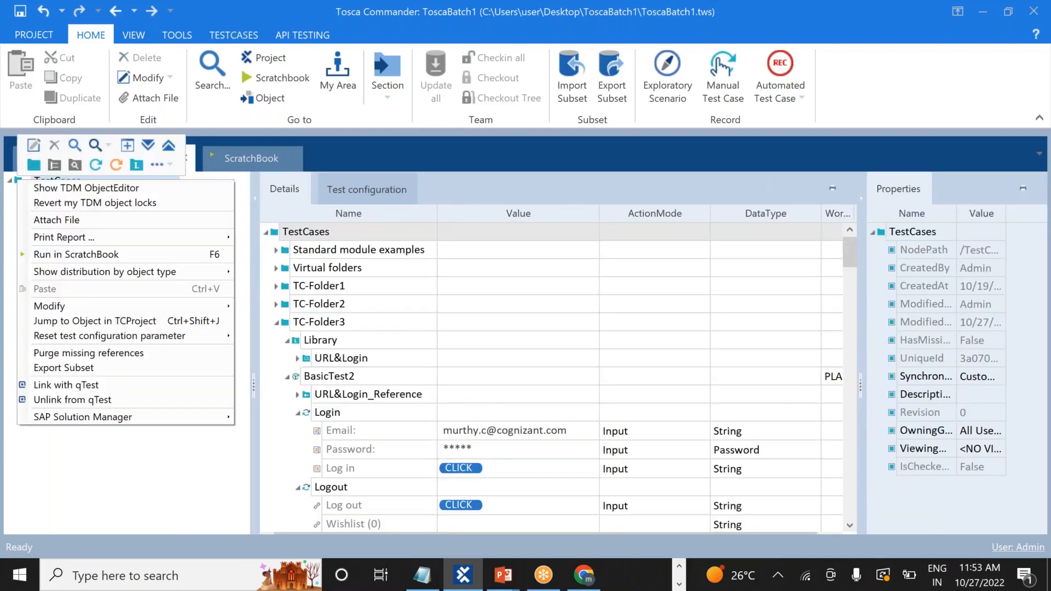
pyautogui.click(33, 164)
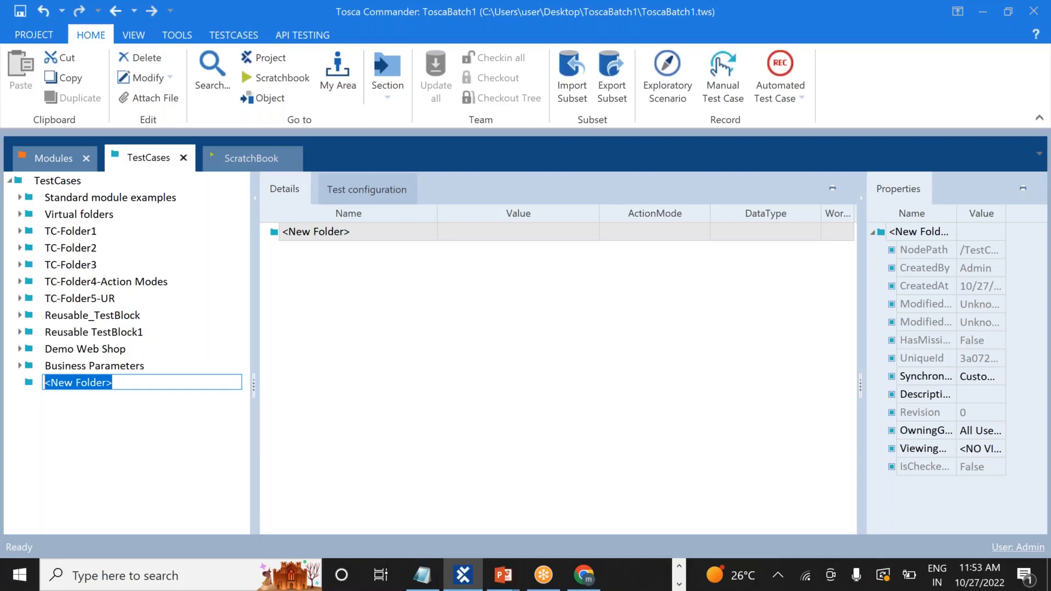
pyautogui.write('Actio')
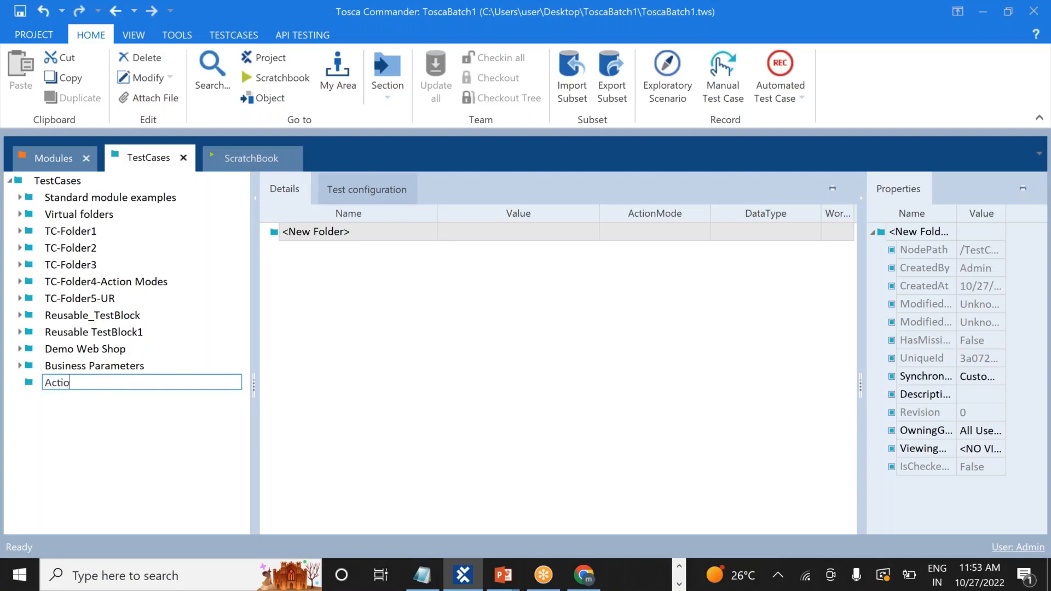
pyautogui.write('n_Modes')
pyautogui.press('Return')
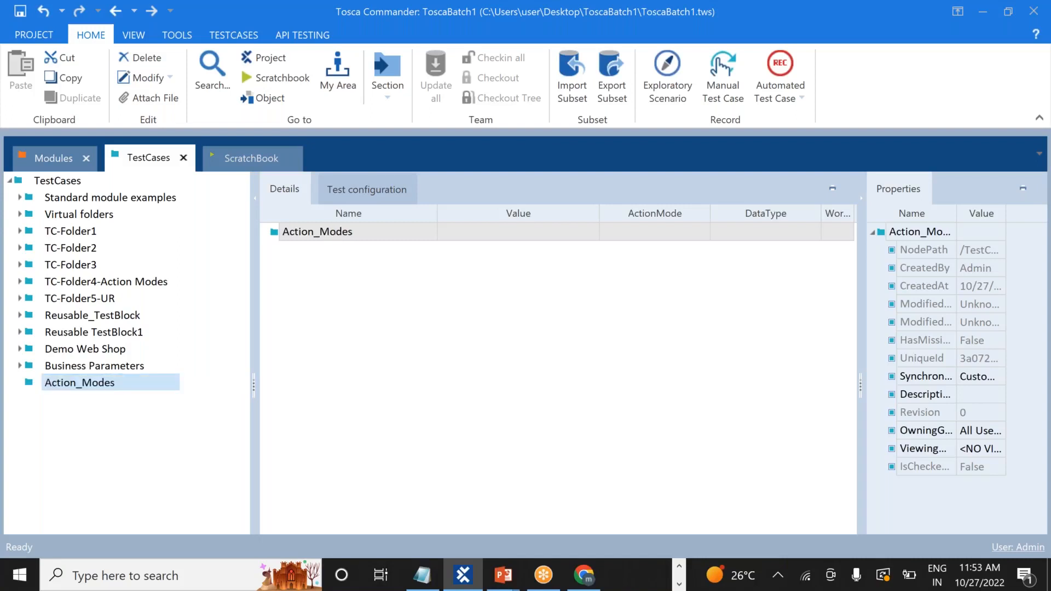
pyautogui.rightClick(87, 387)
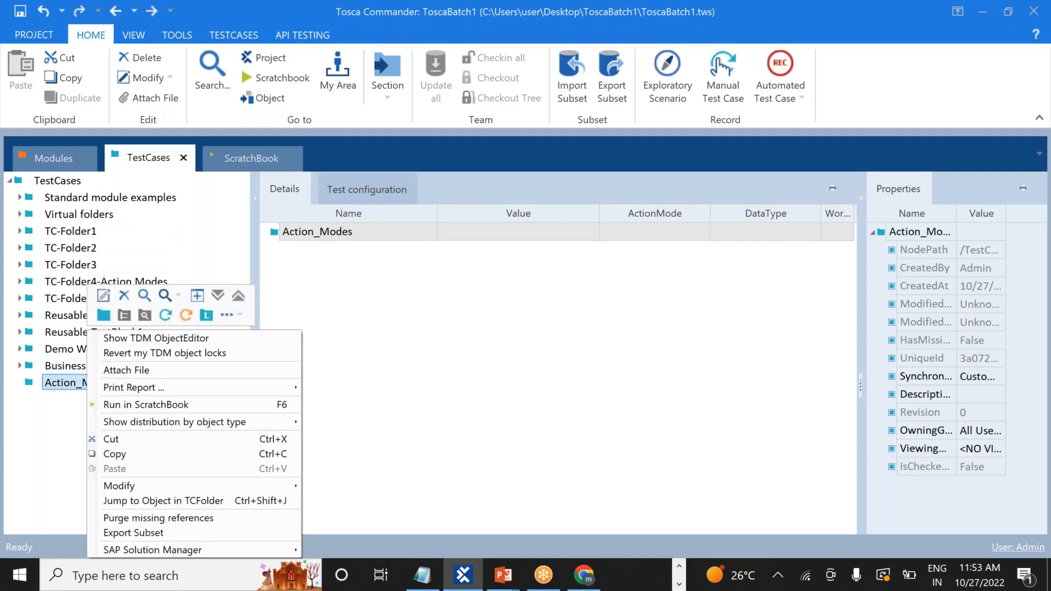
# Add a new test case named Input1 to the Action_Modes folder
pyautogui.click(164, 316)
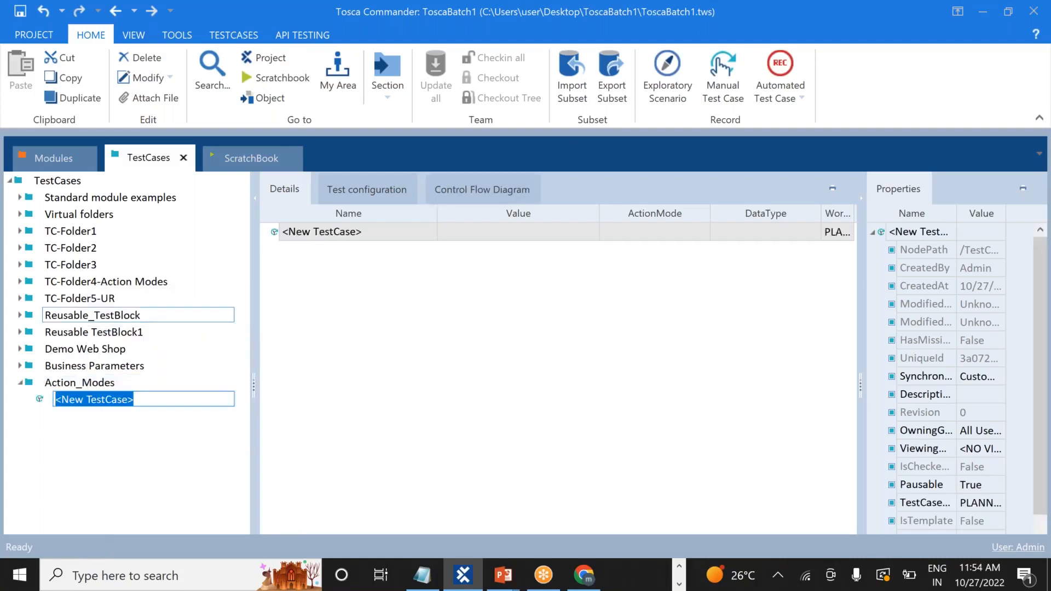
pyautogui.write('Input')
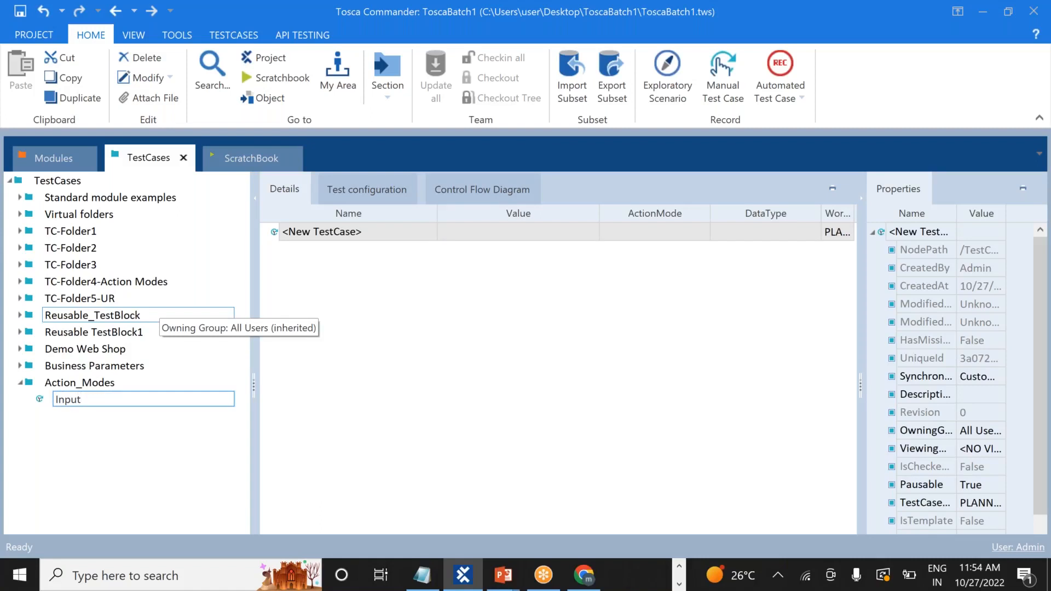
pyautogui.write('1')
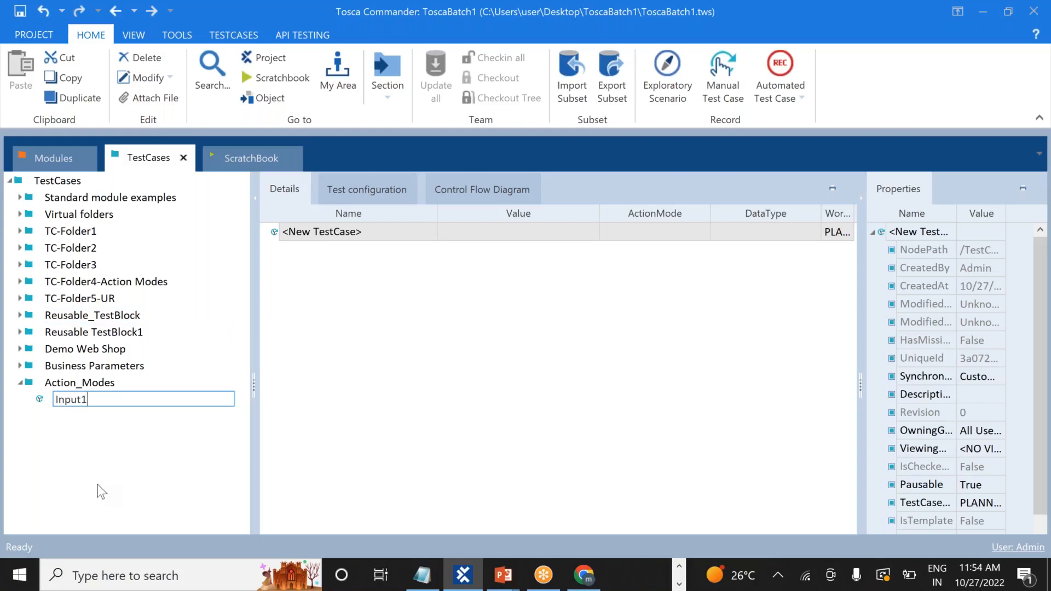
pyautogui.press('Return')
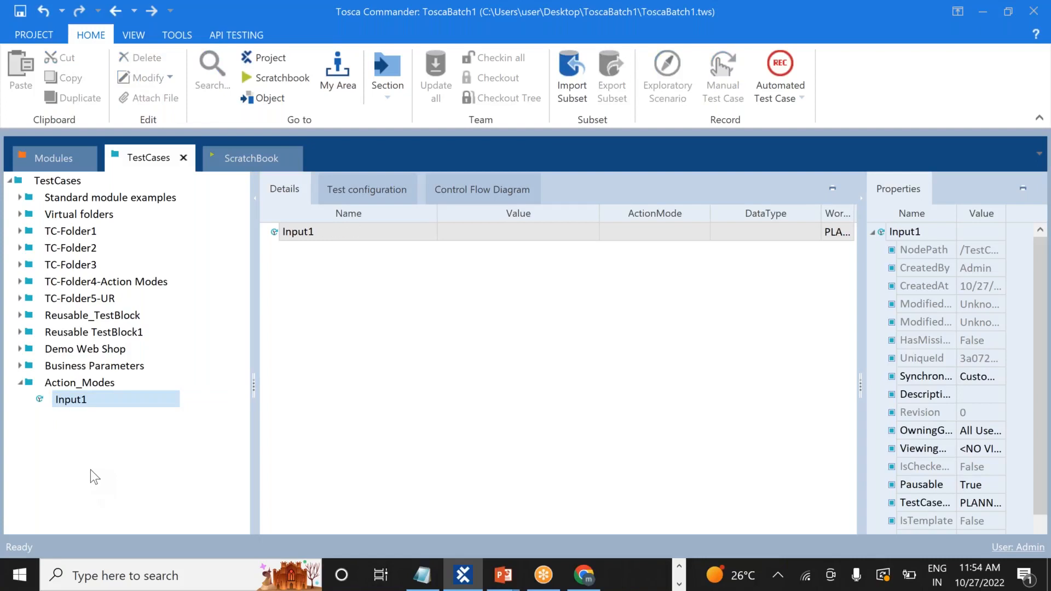
# Drag the Demo Web Shop module onto Input1 to make it a test step
pyautogui.click(60, 158)
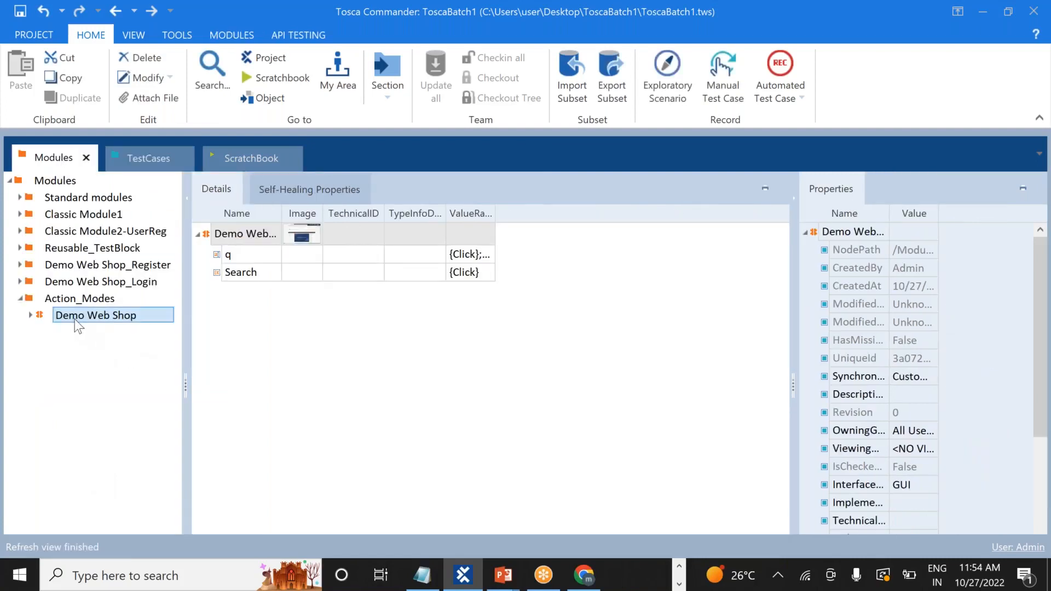
pyautogui.moveTo(74, 316); pyautogui.dragTo(59, 401)
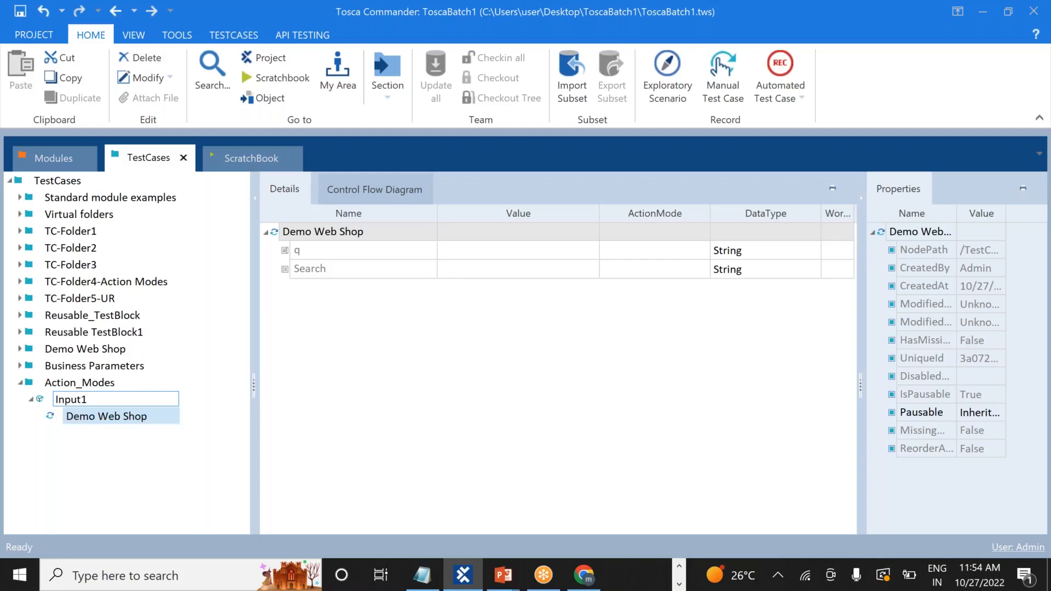
pyautogui.hotkey('alt', 'Tab')
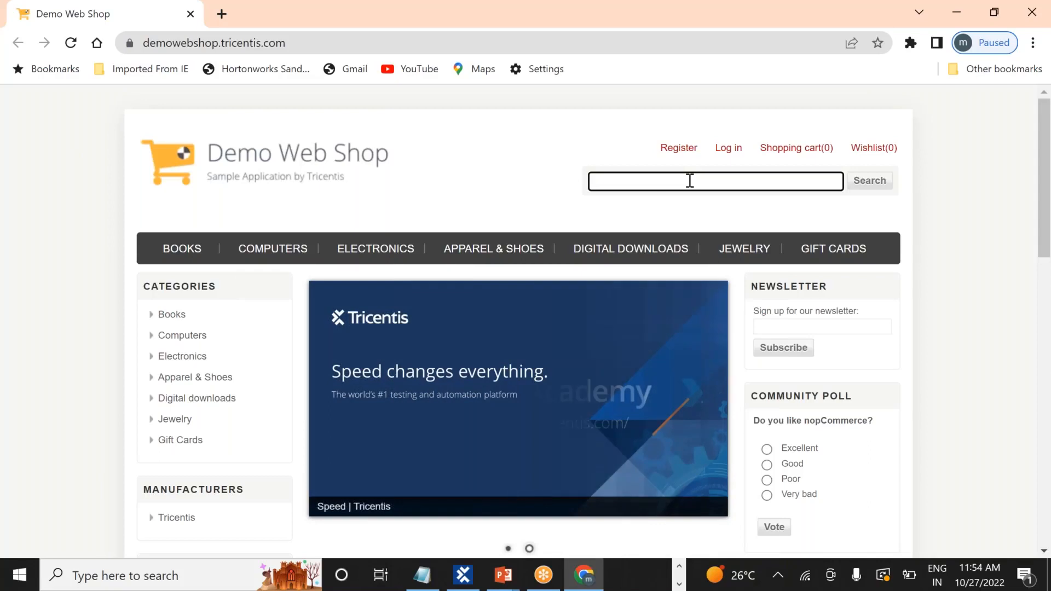
# Search the Demo Web Shop in Chrome for 'Books', then return to Tosca Commander
pyautogui.write('Bo')
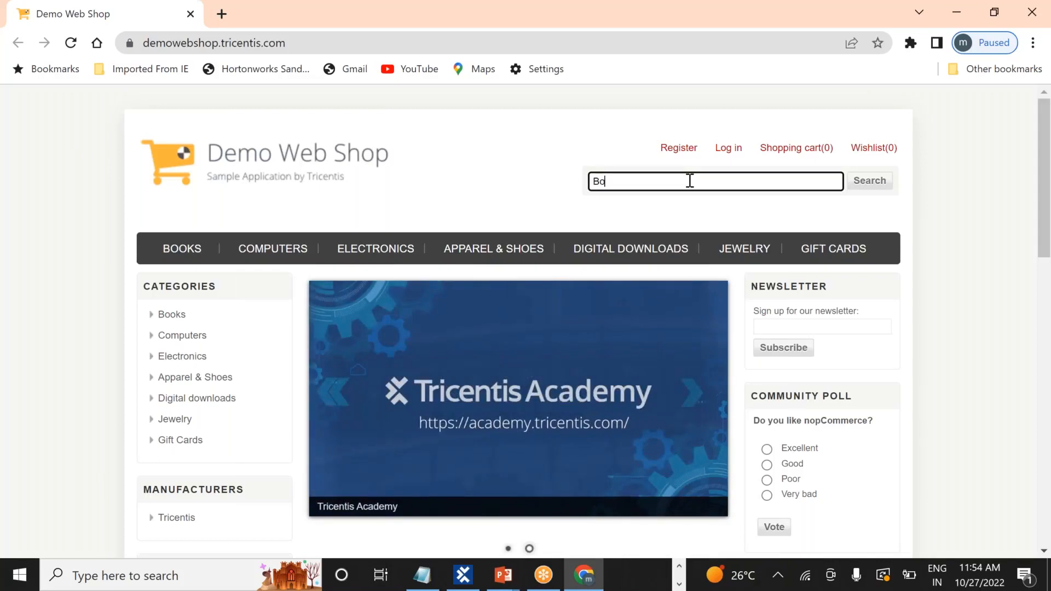
pyautogui.write('oks')
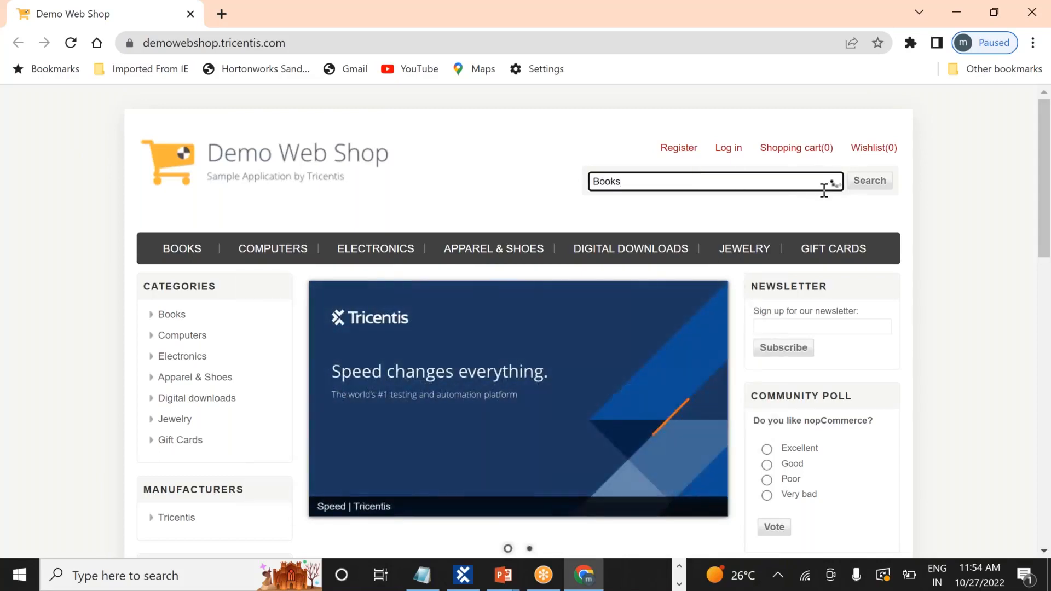
pyautogui.click(873, 185)
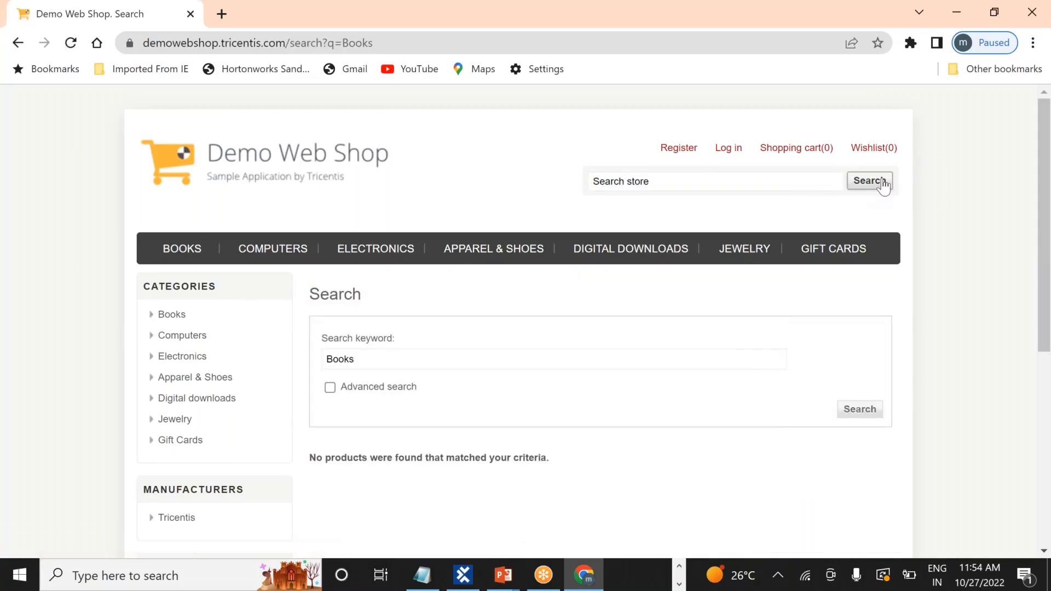
pyautogui.click(660, 183)
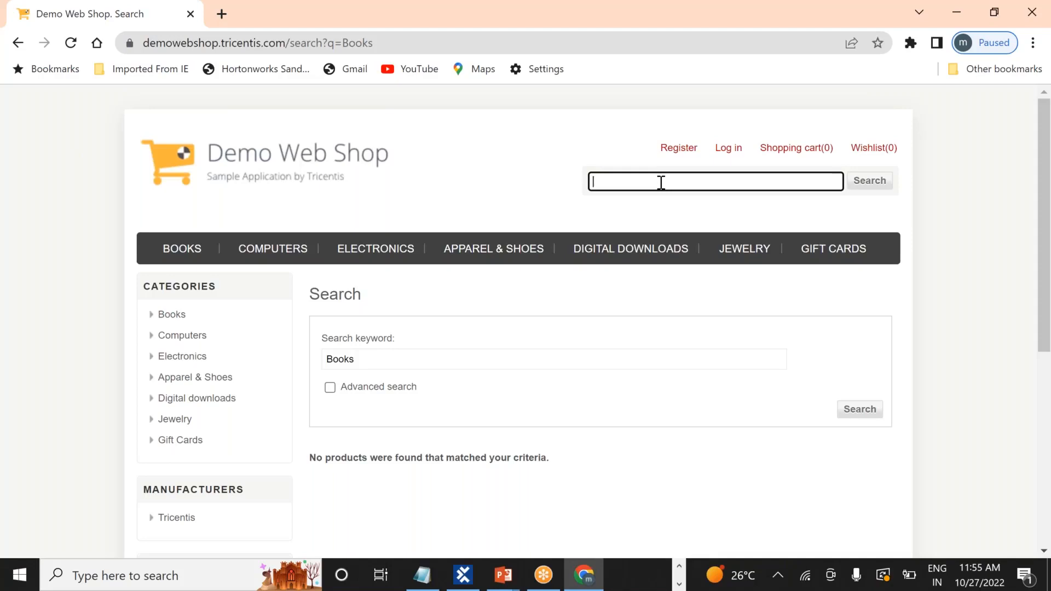
pyautogui.hotkey('alt', 'Tab')
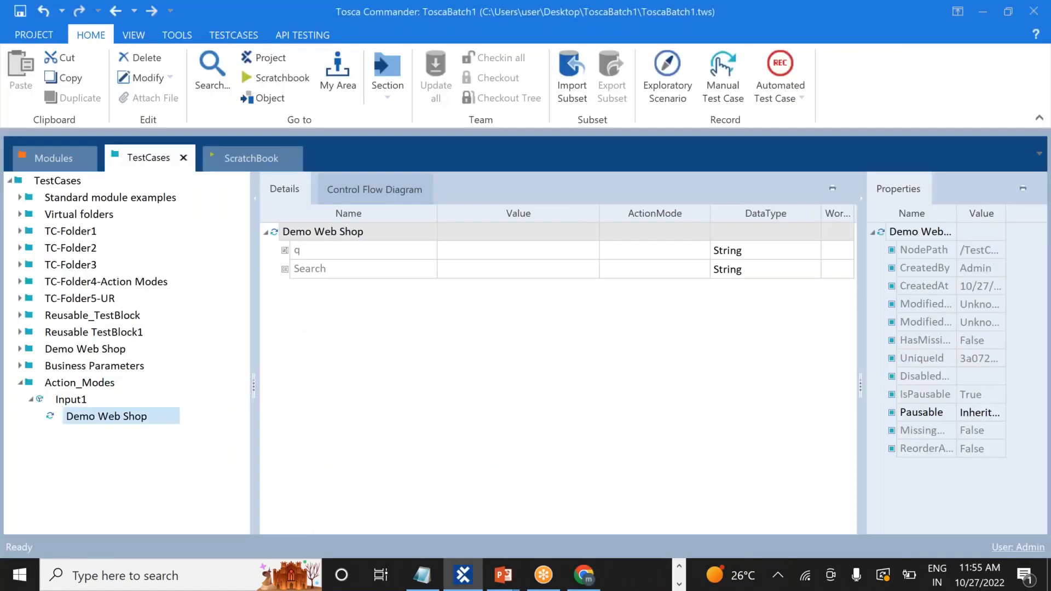
# Set the step's q value to Books and the Search value to {Click}
pyautogui.click(491, 250)
pyautogui.write('Books')
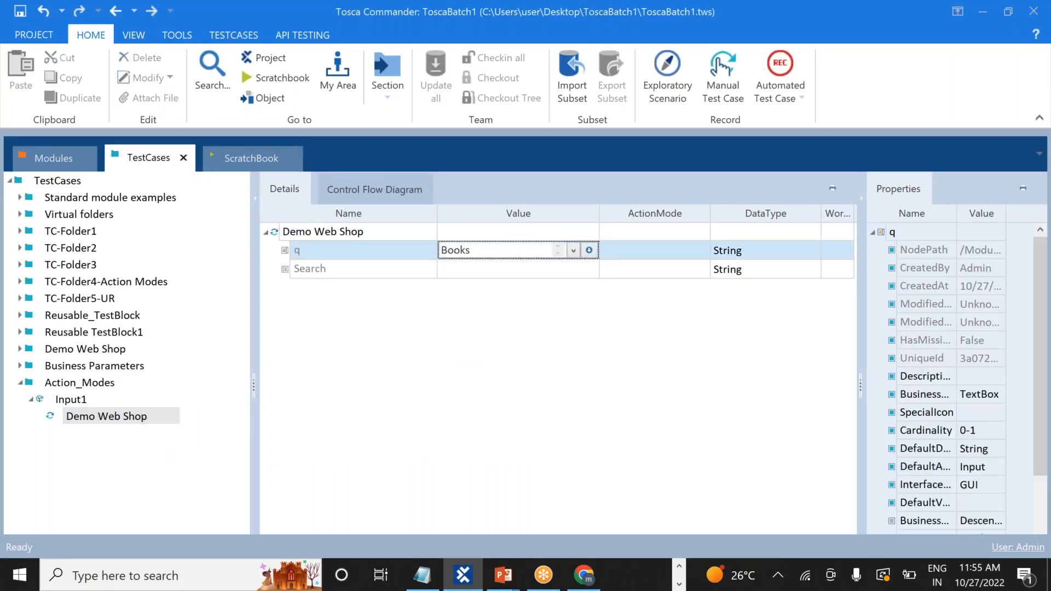
pyautogui.press('Return')
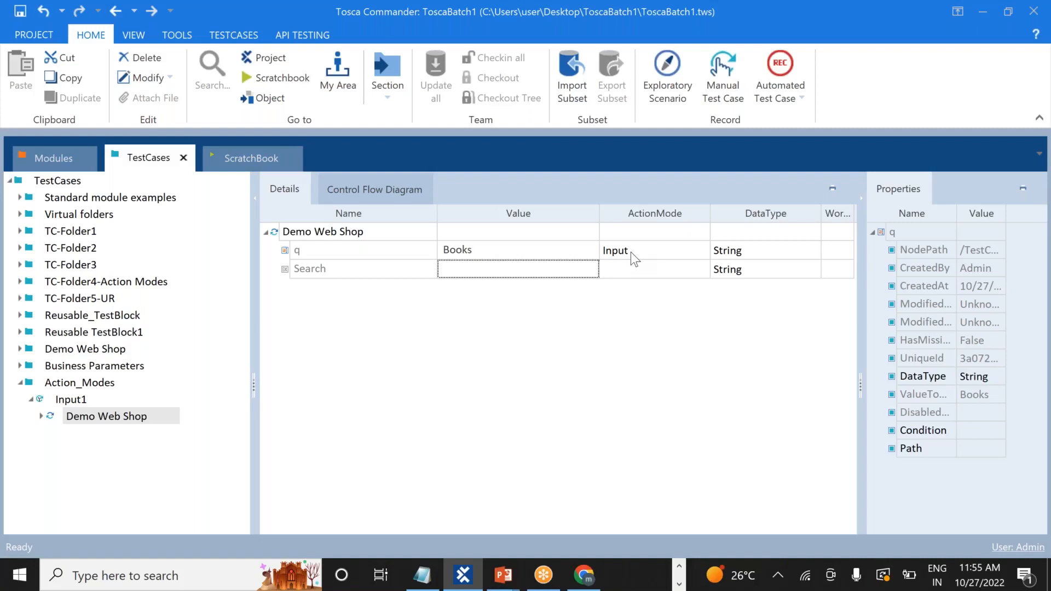
pyautogui.click(528, 269)
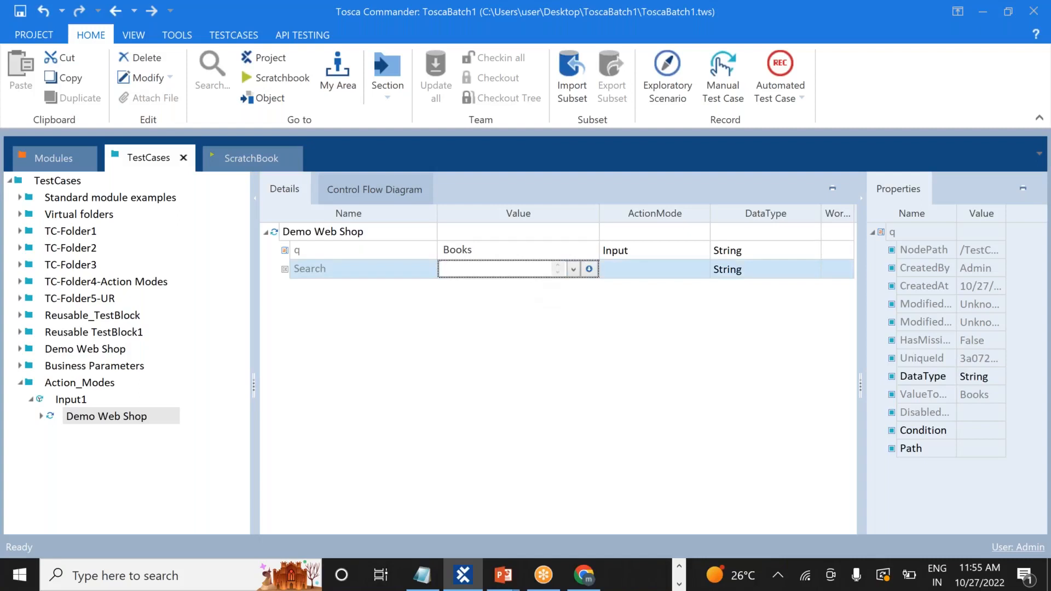
pyautogui.write('{Click')
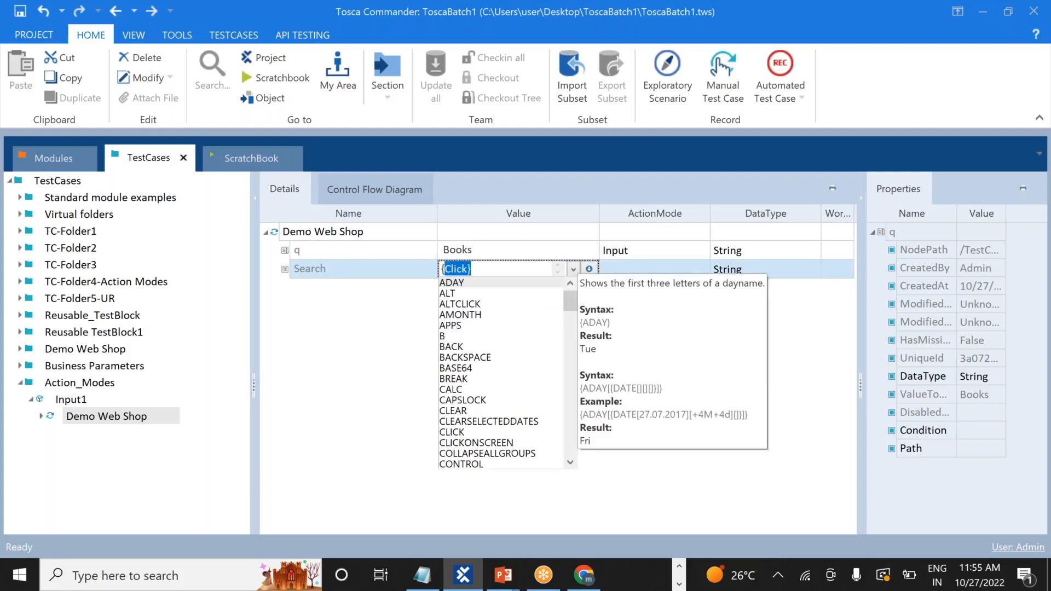
pyautogui.click(530, 269)
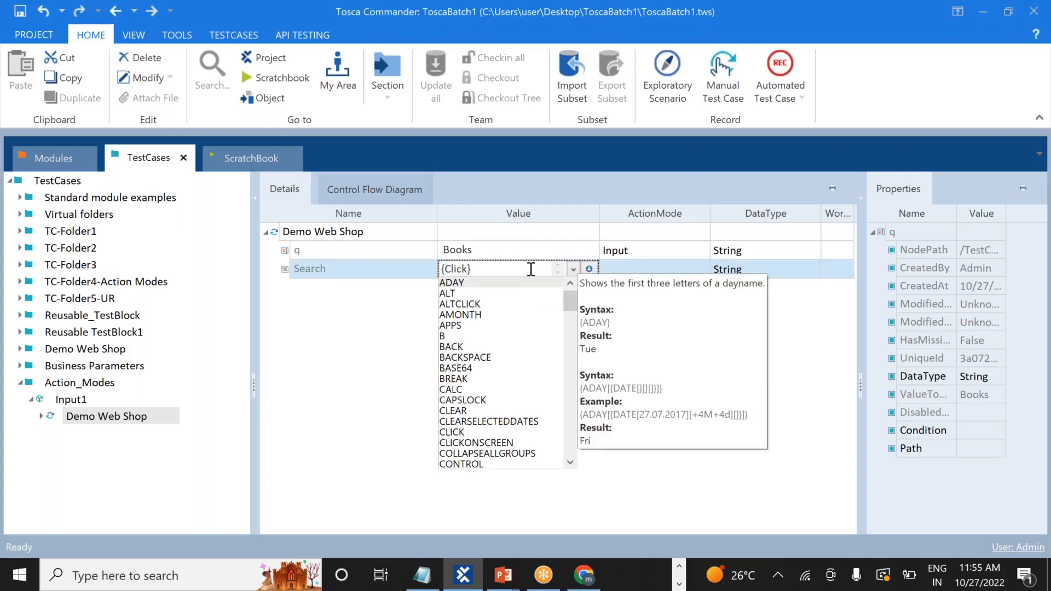
pyautogui.click(394, 340)
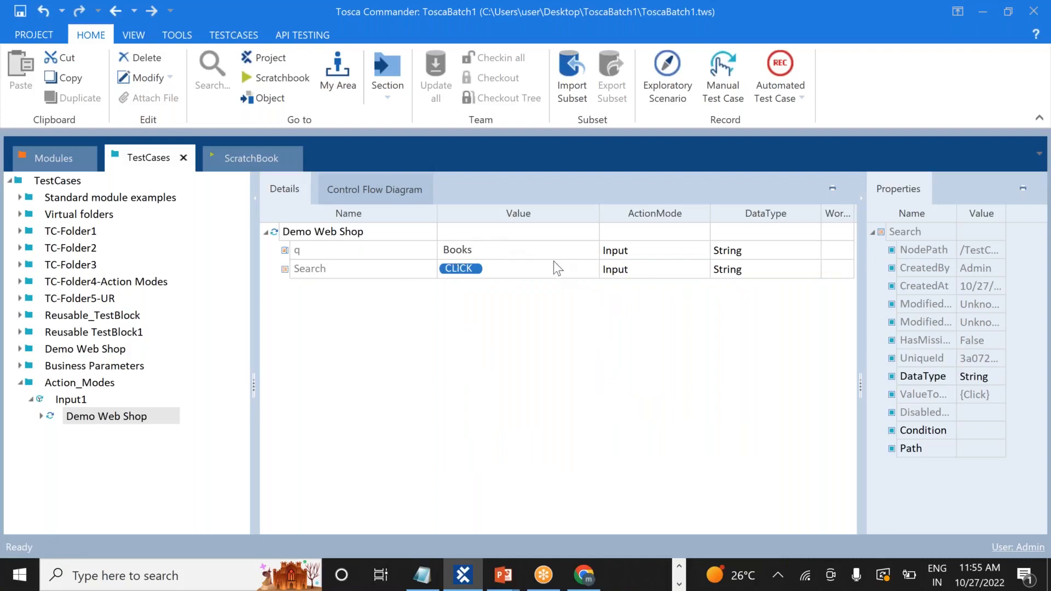
pyautogui.hotkey('alt', 'Tab')
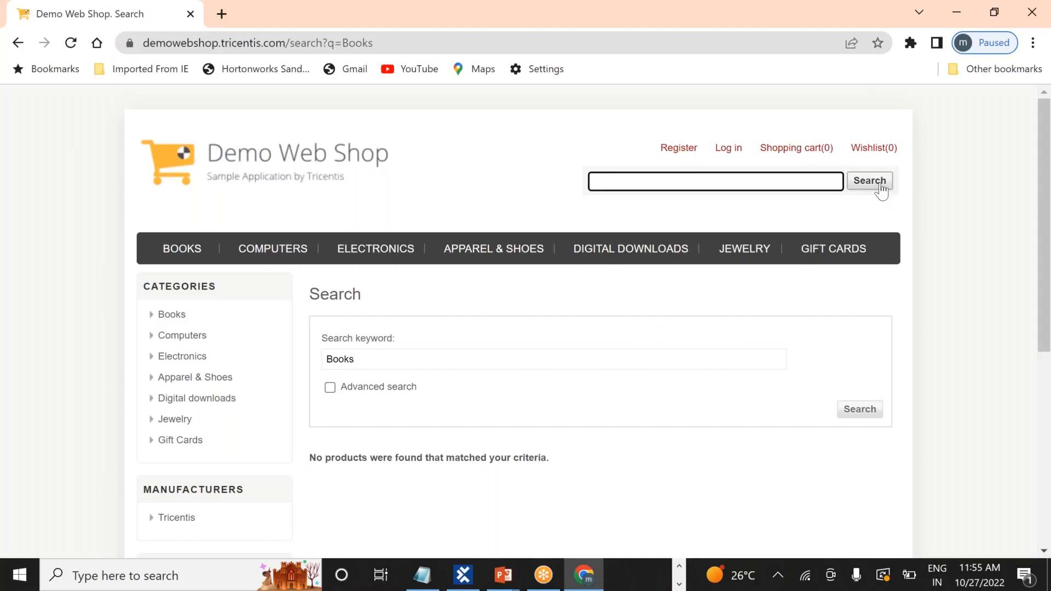
pyautogui.hotkey('alt', 'Tab')
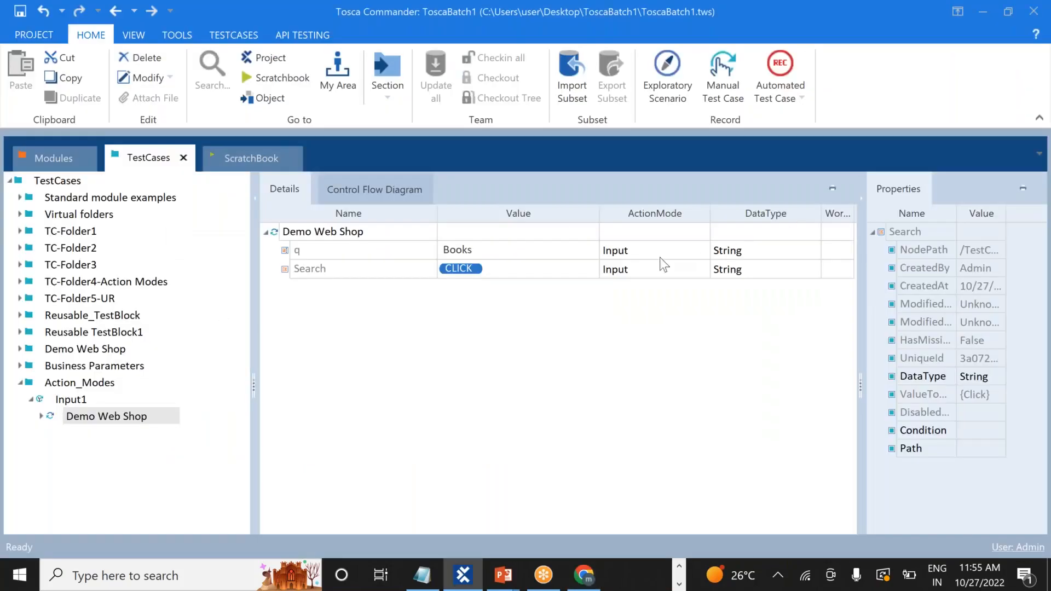
# Run the Demo Web Shop step in ScratchBook, then return Chrome to the shop's home page
pyautogui.click(94, 418)
pyautogui.rightClick(93, 416)
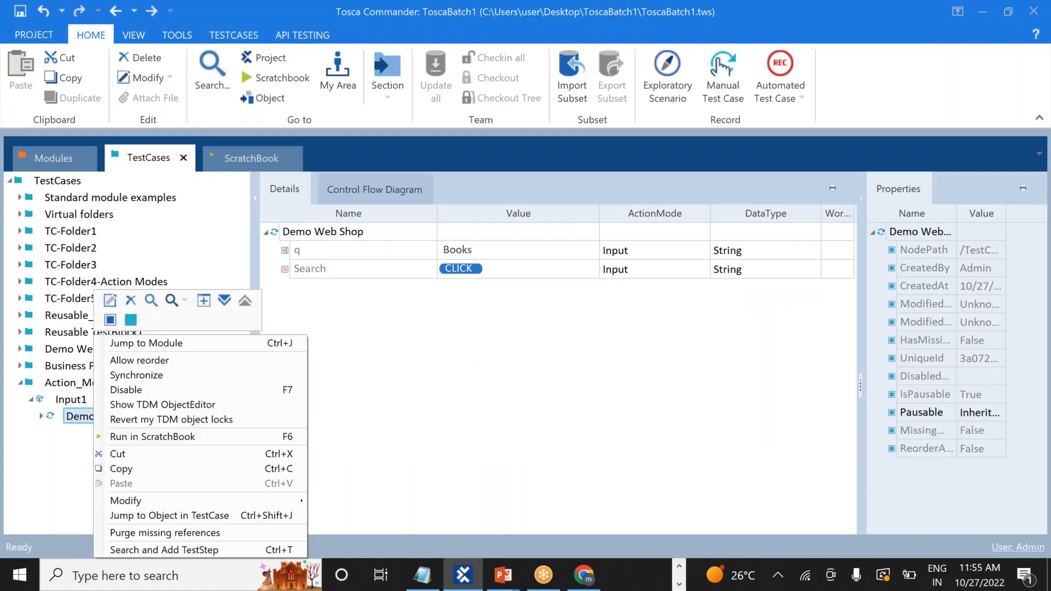
pyautogui.click(143, 437)
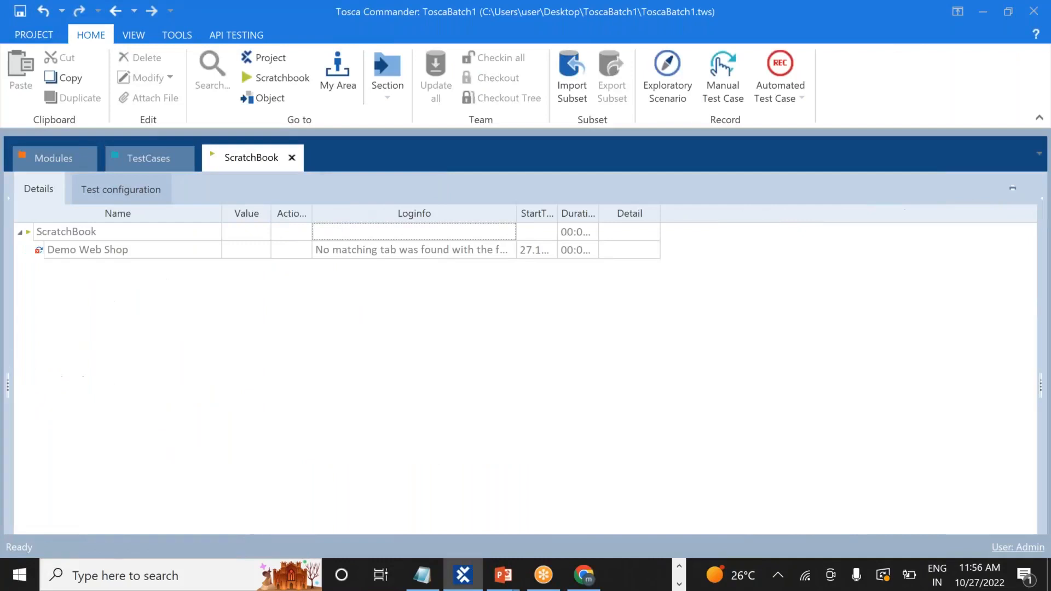
pyautogui.hotkey('alt', 'Tab')
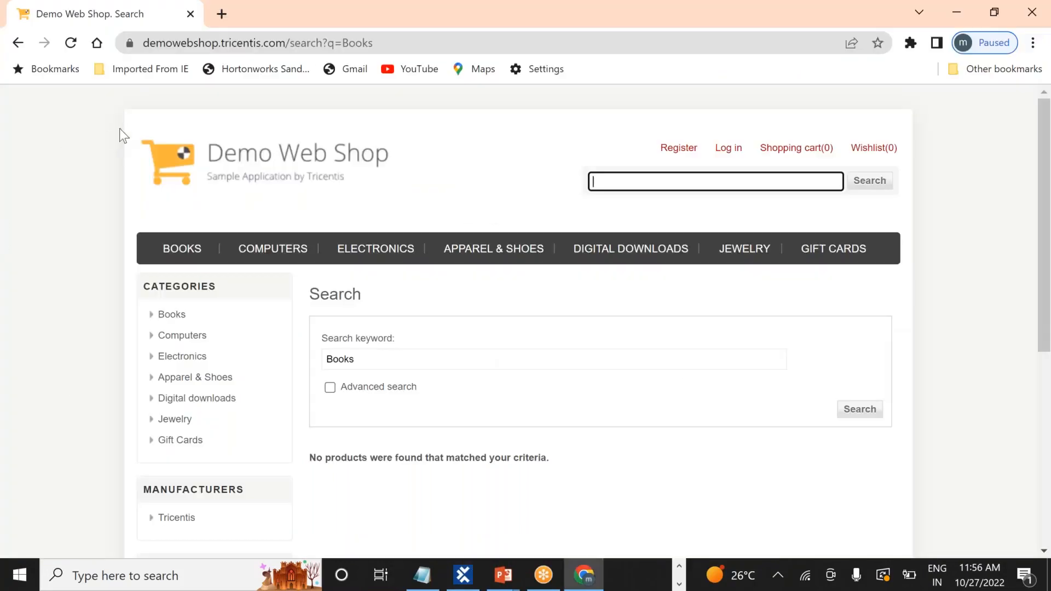
pyautogui.click(19, 44)
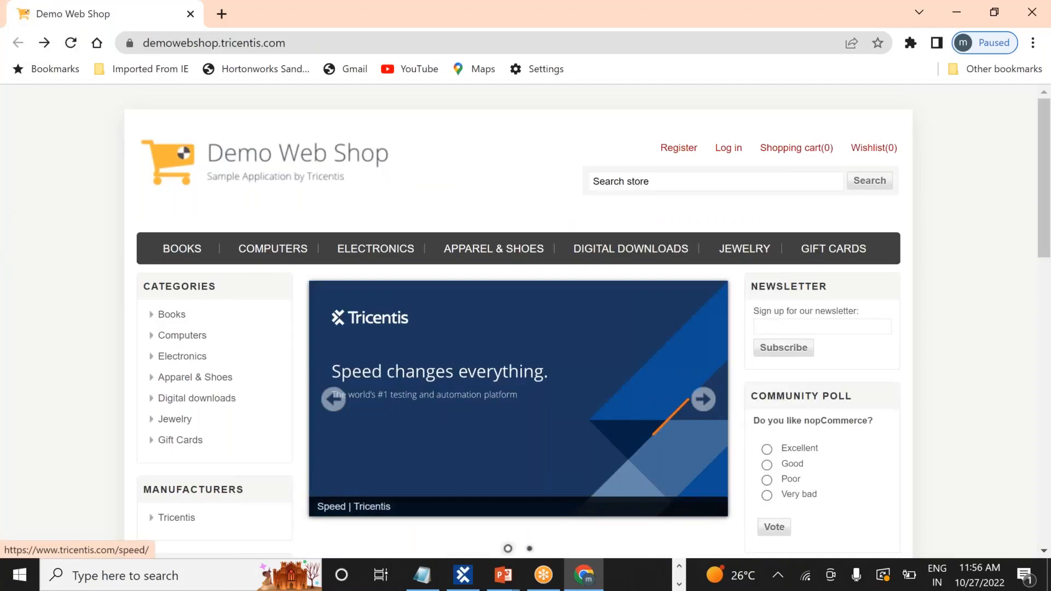
pyautogui.hotkey('alt', 'Tab')
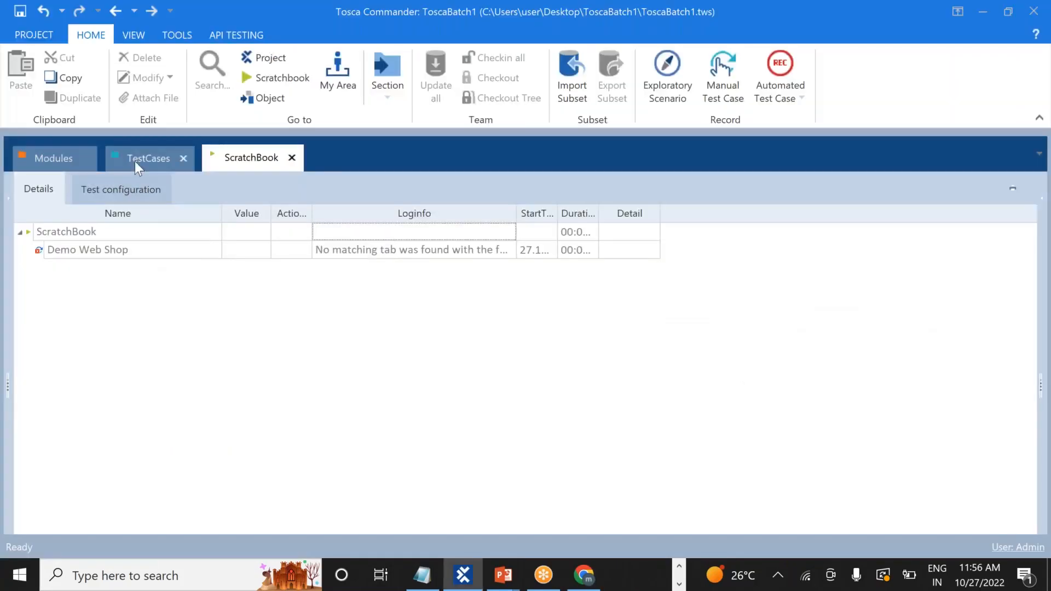
# Rerun the Demo Web Shop step in ScratchBook so it searches the shop for Books
pyautogui.click(135, 162)
pyautogui.click(127, 416)
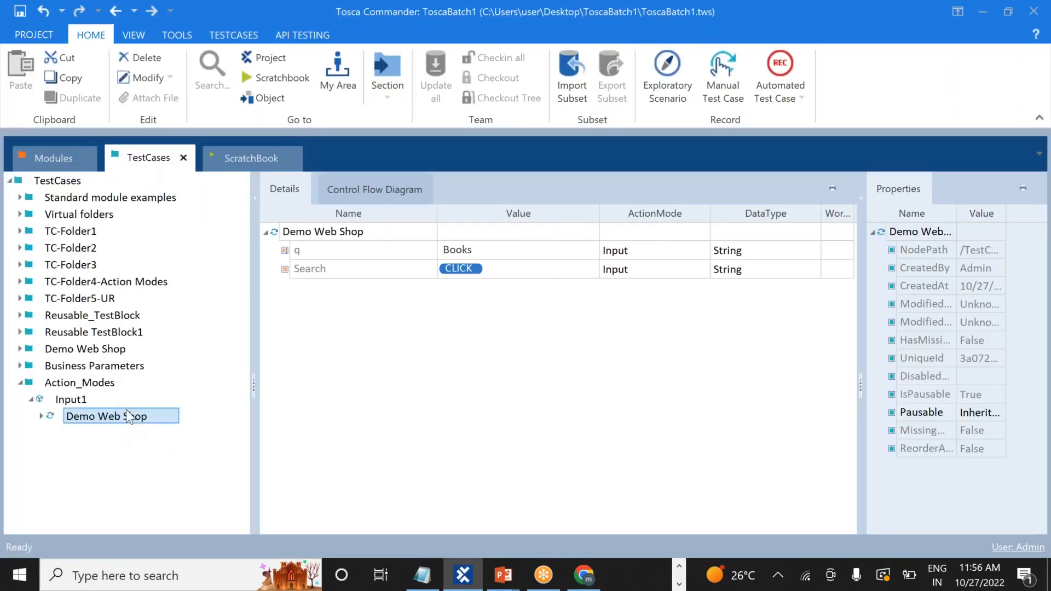
pyautogui.rightClick(126, 415)
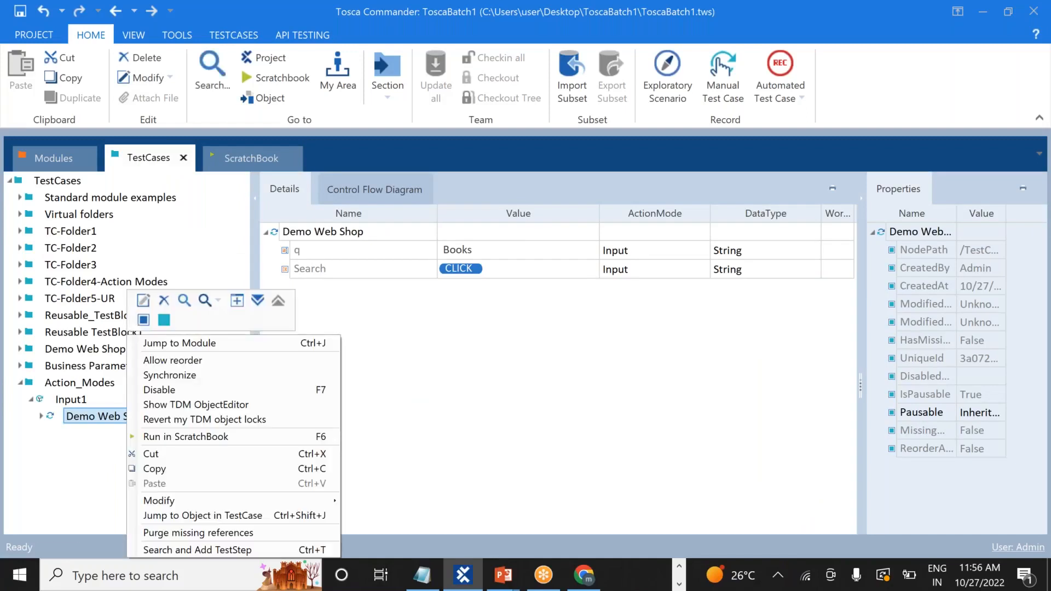
pyautogui.click(171, 437)
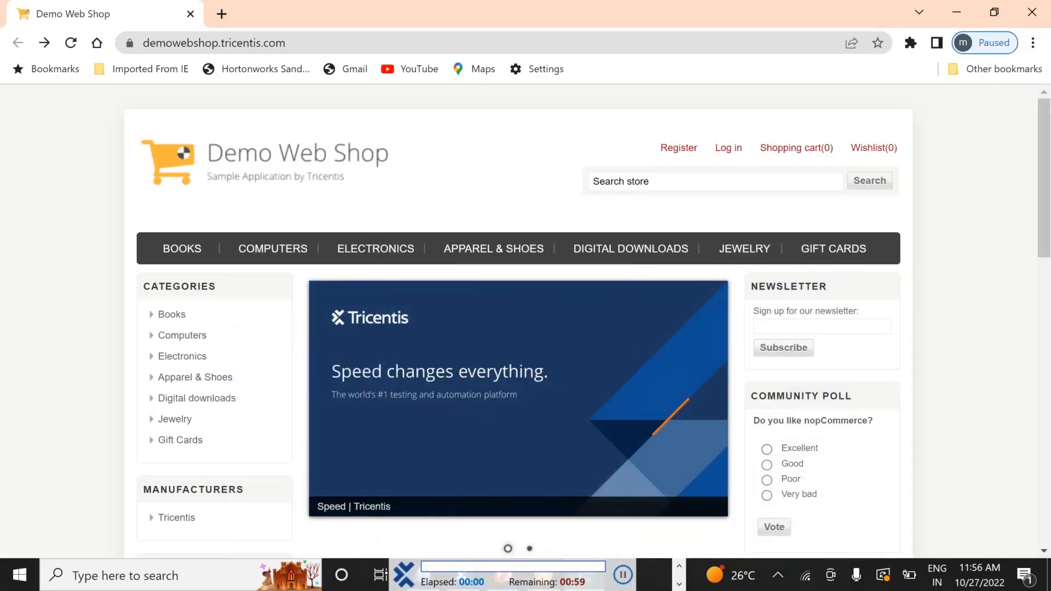
pyautogui.write('Books')
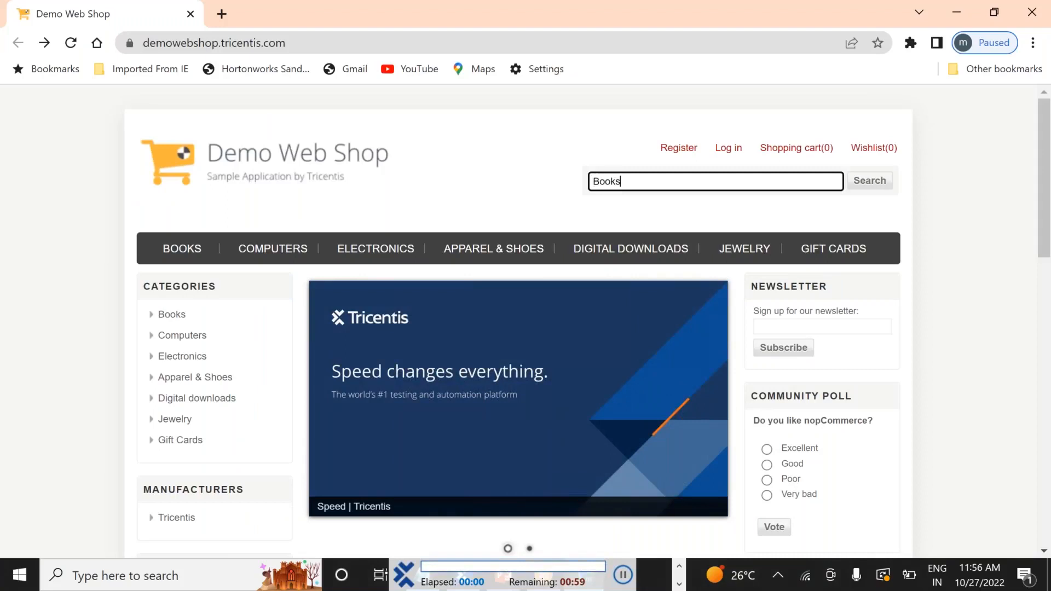
pyautogui.click(871, 184)
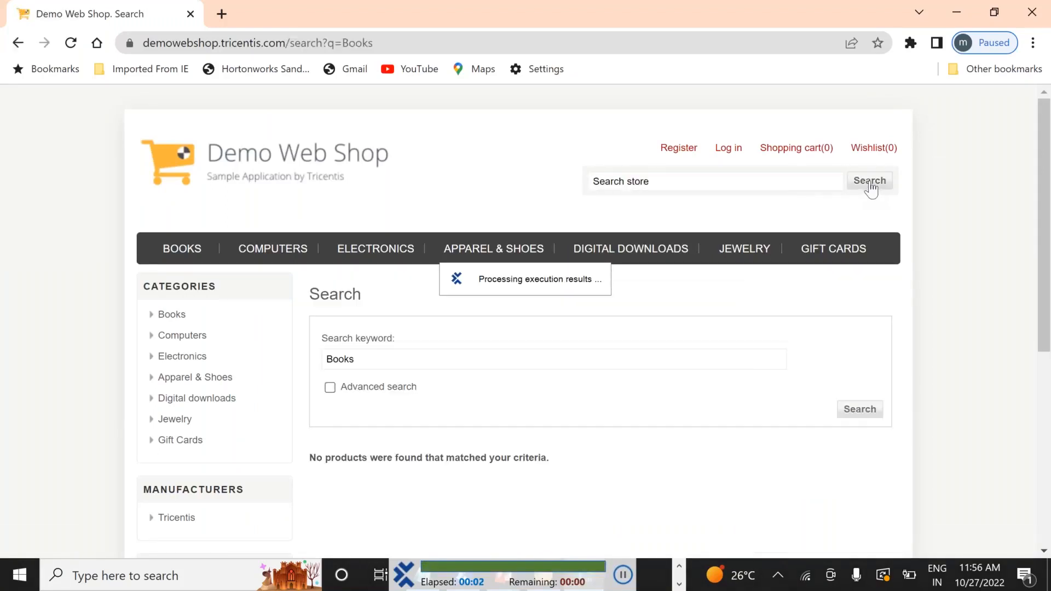
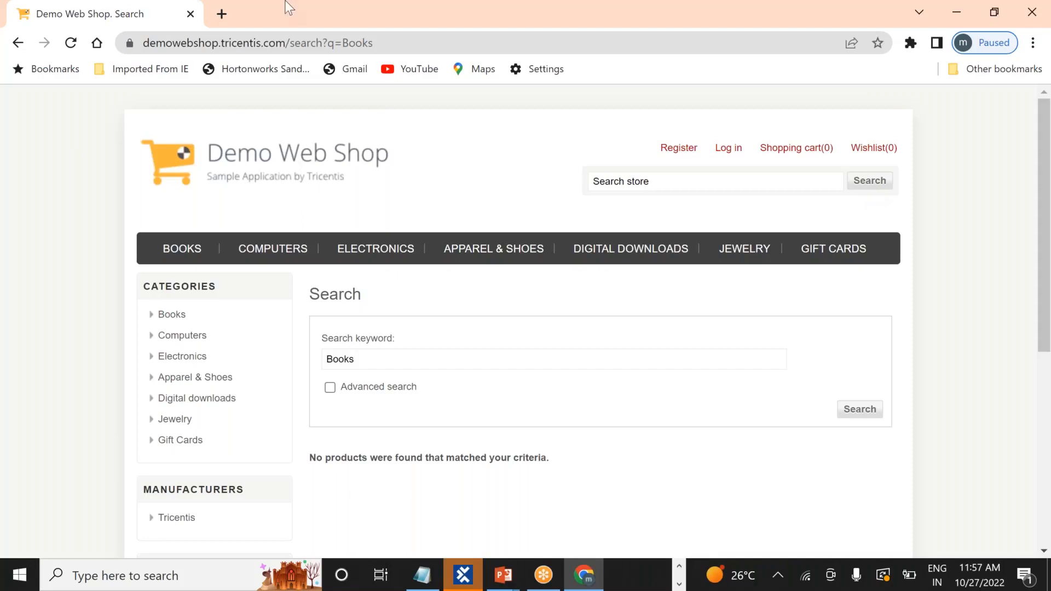
# Return Chrome to the shop home page, then copy Input1's Demo Web Shop step in TestCases
pyautogui.click(19, 47)
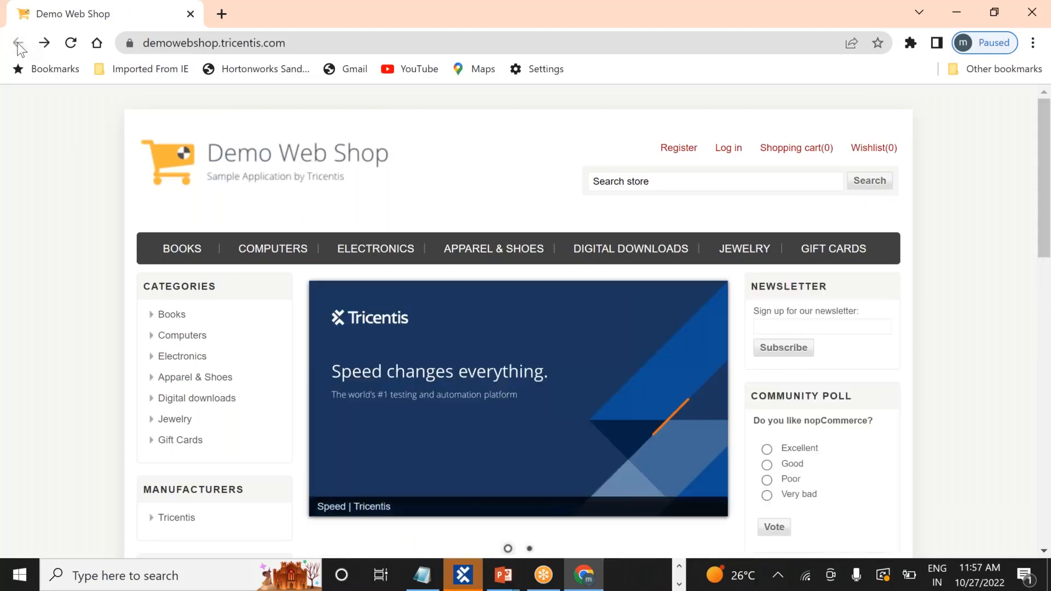
pyautogui.hotkey('alt', 'Tab')
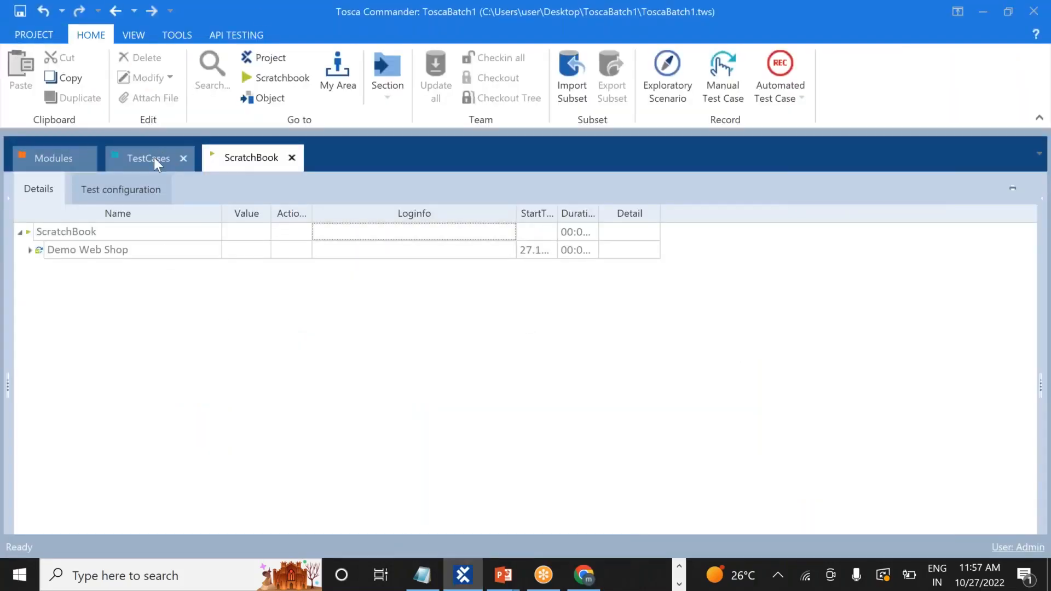
pyautogui.click(153, 158)
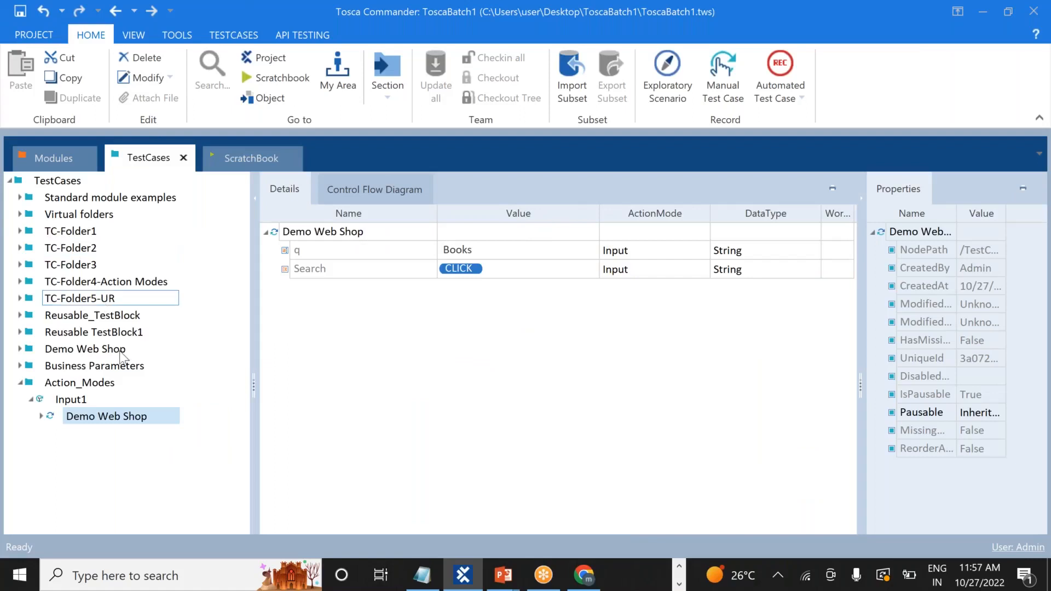
pyautogui.rightClick(90, 423)
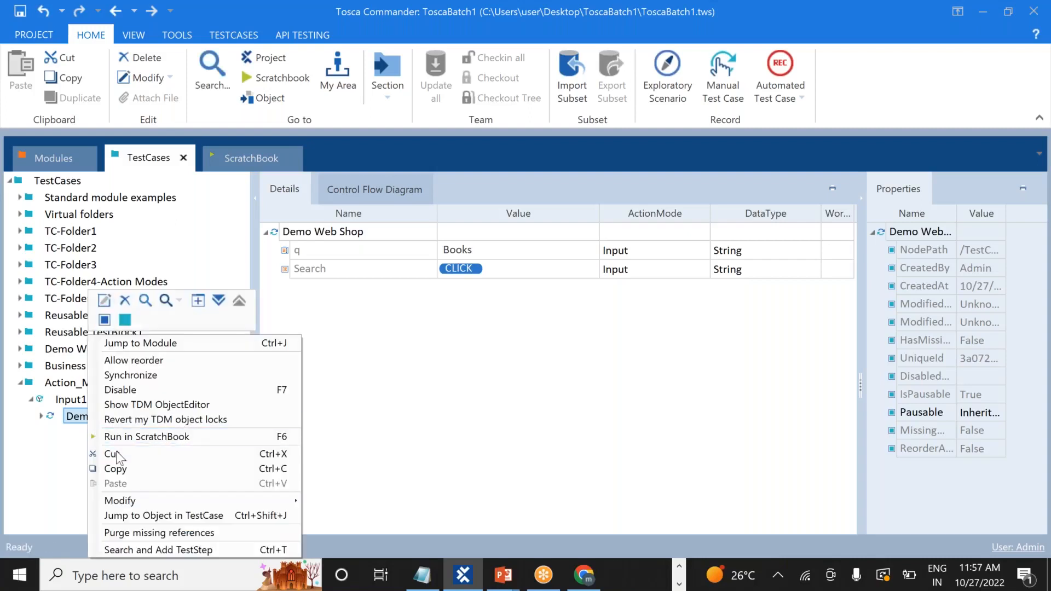
pyautogui.click(129, 469)
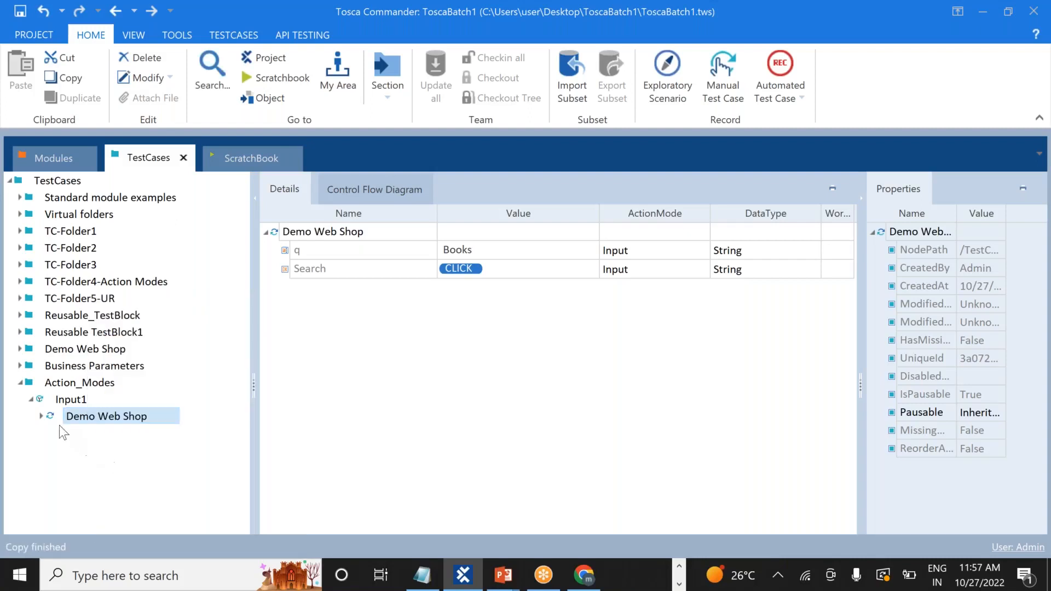
pyautogui.click(136, 417)
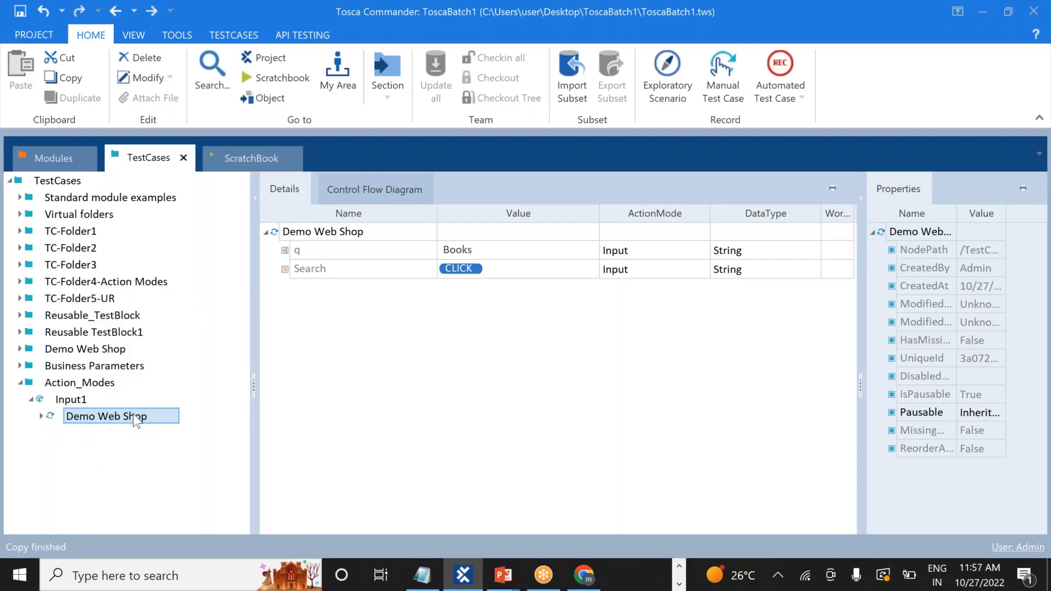
# Rename the Demo Web Shop step to Demo Web Shop-Input
pyautogui.doubleClick(169, 416)
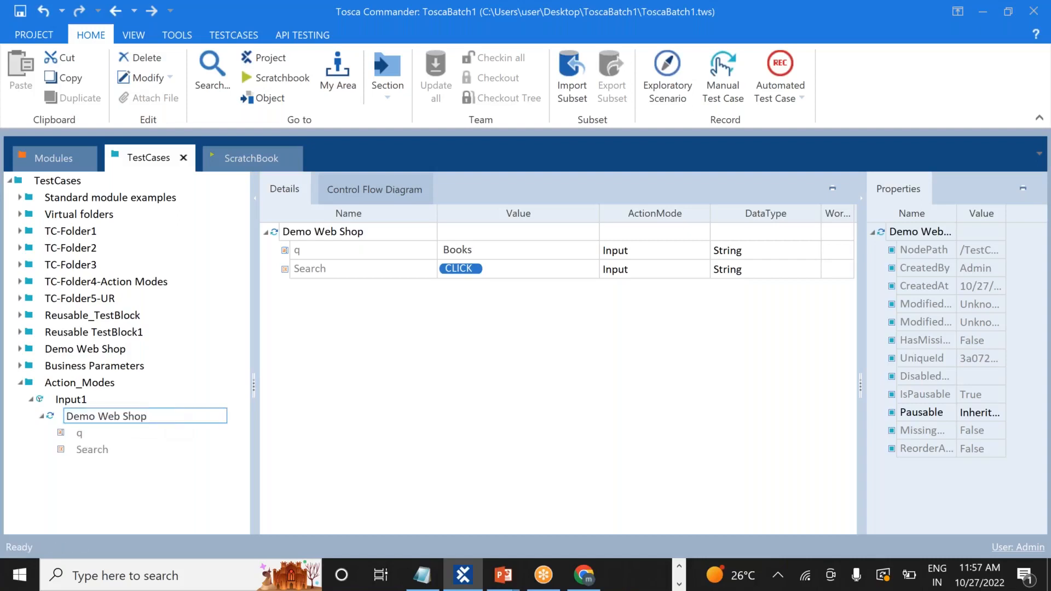
pyautogui.write('-Input')
pyautogui.press('Return')
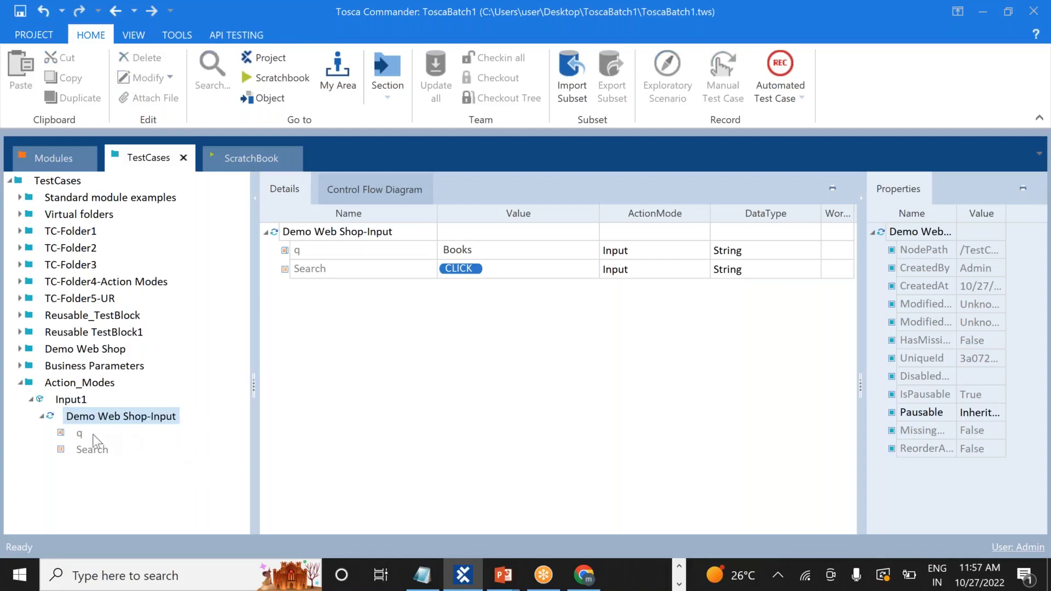
pyautogui.click(42, 416)
# Copy test case Input1 and paste it into Action_Modes as Input2, checking its step
pyautogui.click(32, 399)
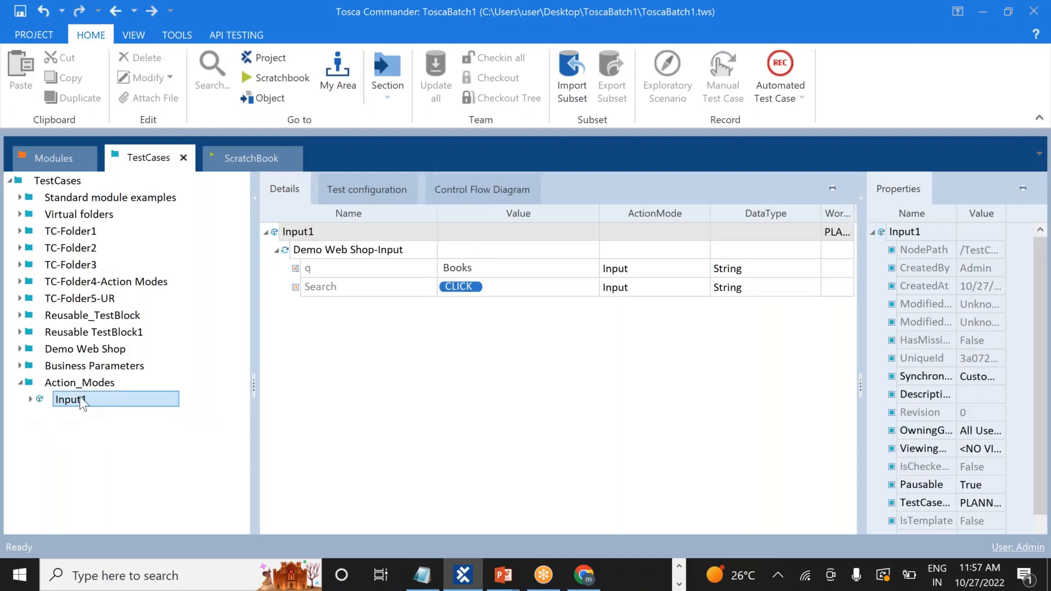
pyautogui.rightClick(82, 402)
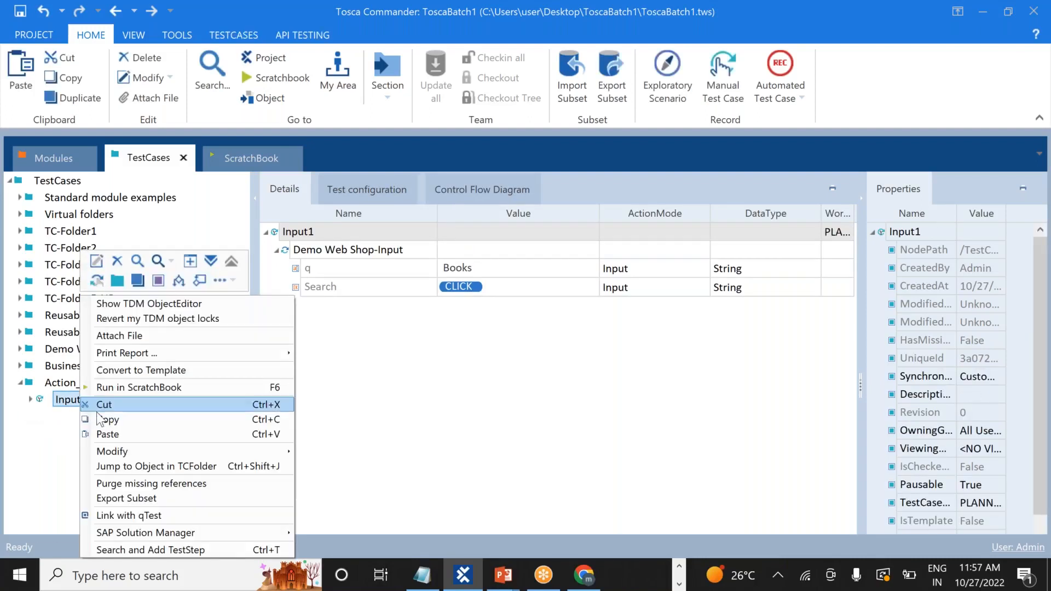
pyautogui.click(109, 420)
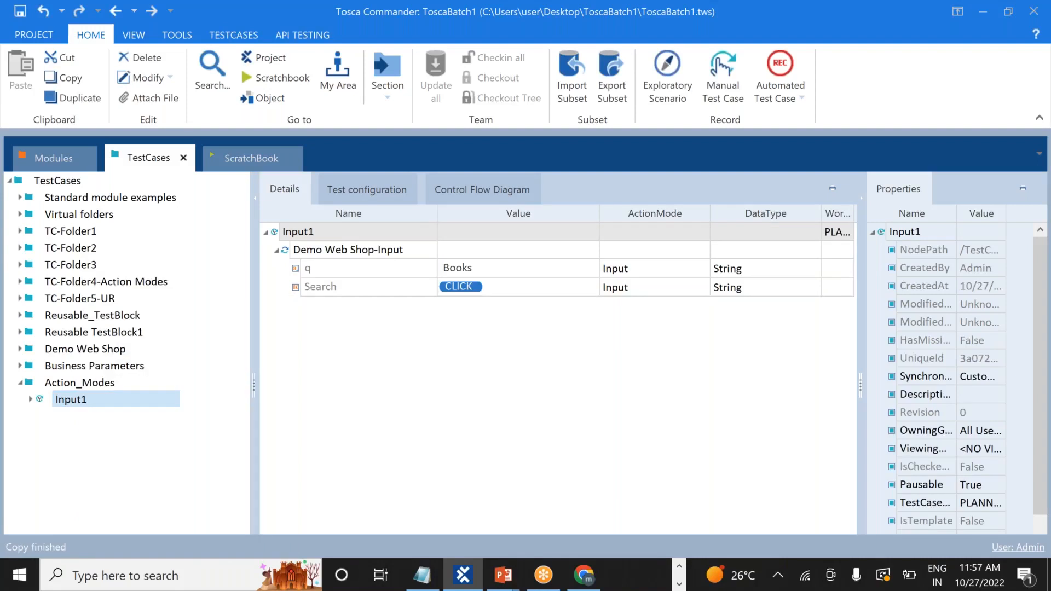
pyautogui.click(90, 383)
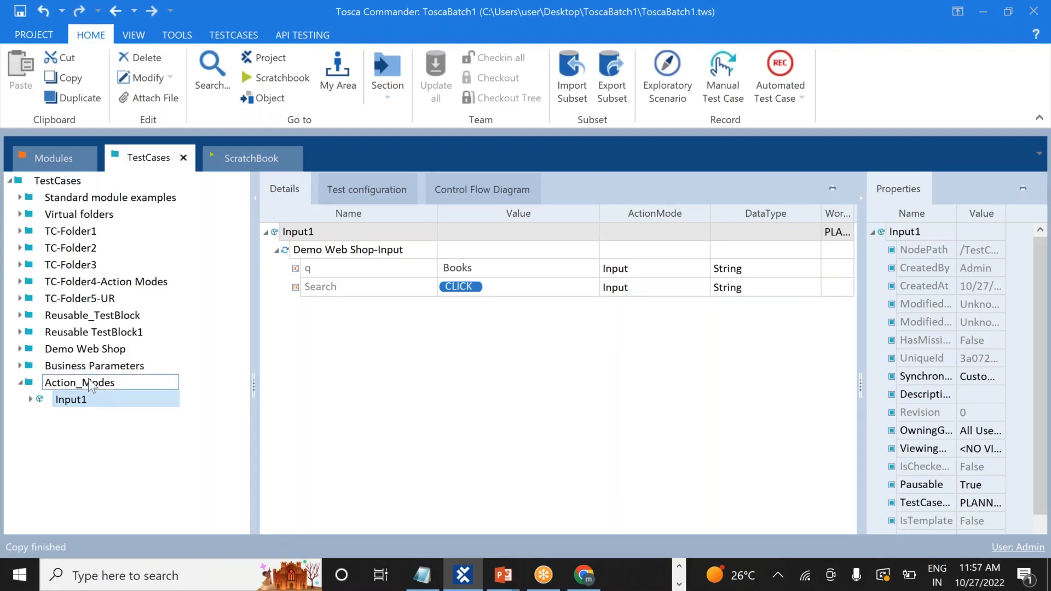
pyautogui.rightClick(91, 386)
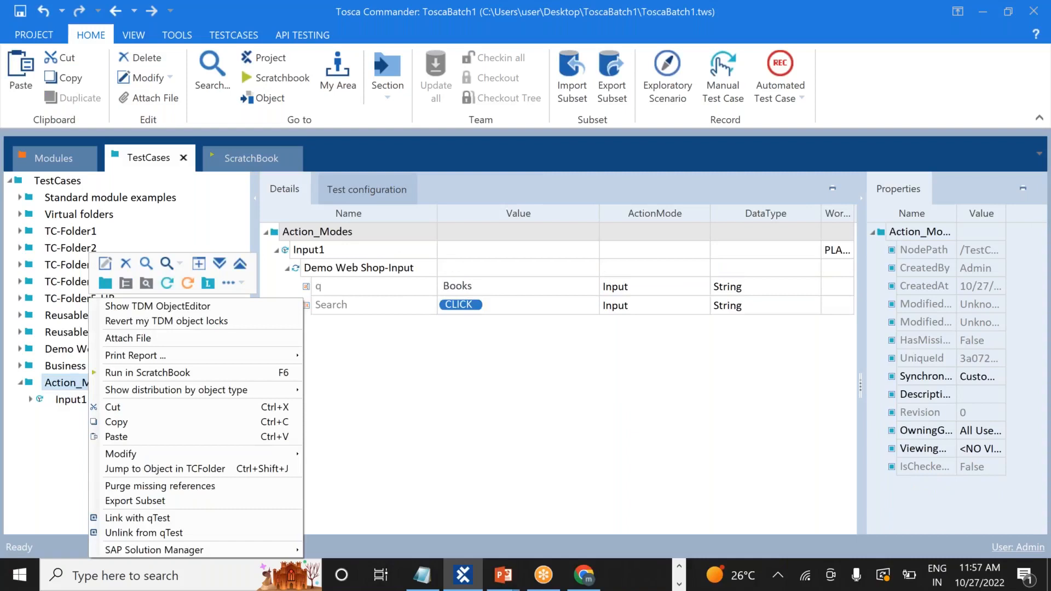
pyautogui.click(142, 438)
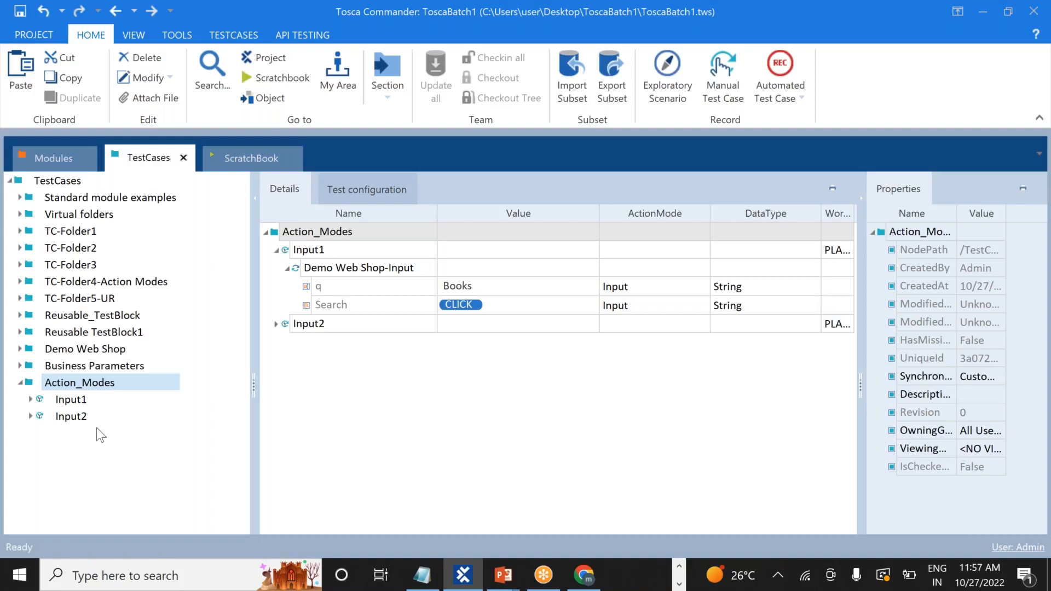
pyautogui.click(30, 416)
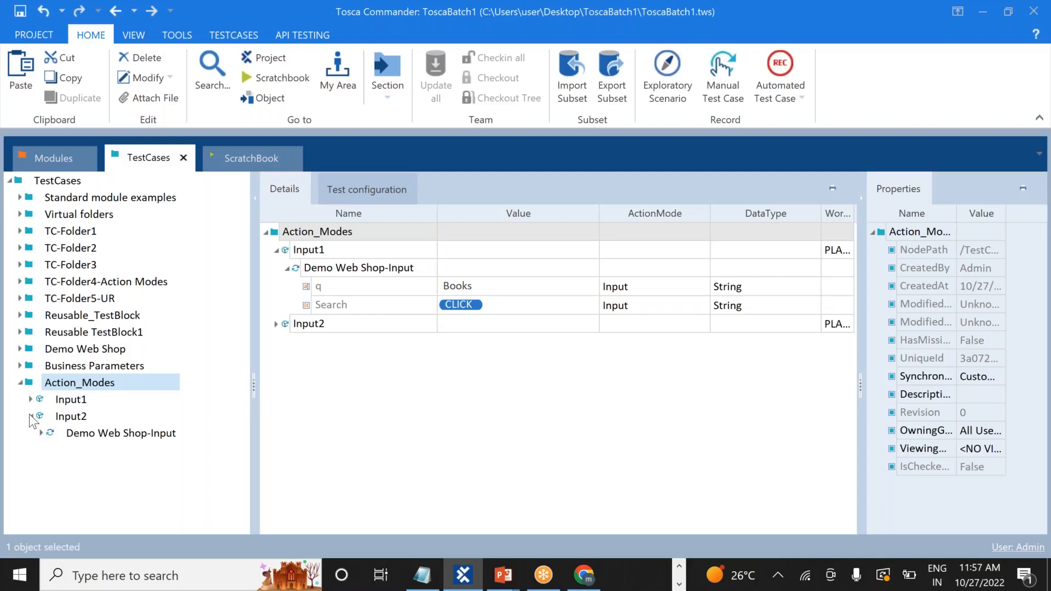
pyautogui.click(76, 423)
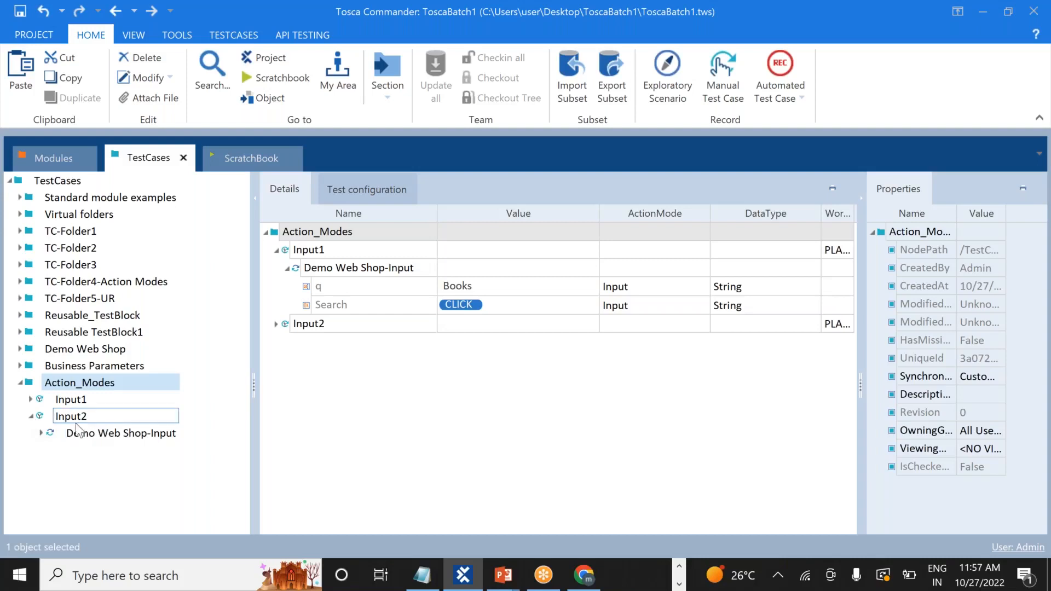
pyautogui.click(40, 432)
pyautogui.click(40, 433)
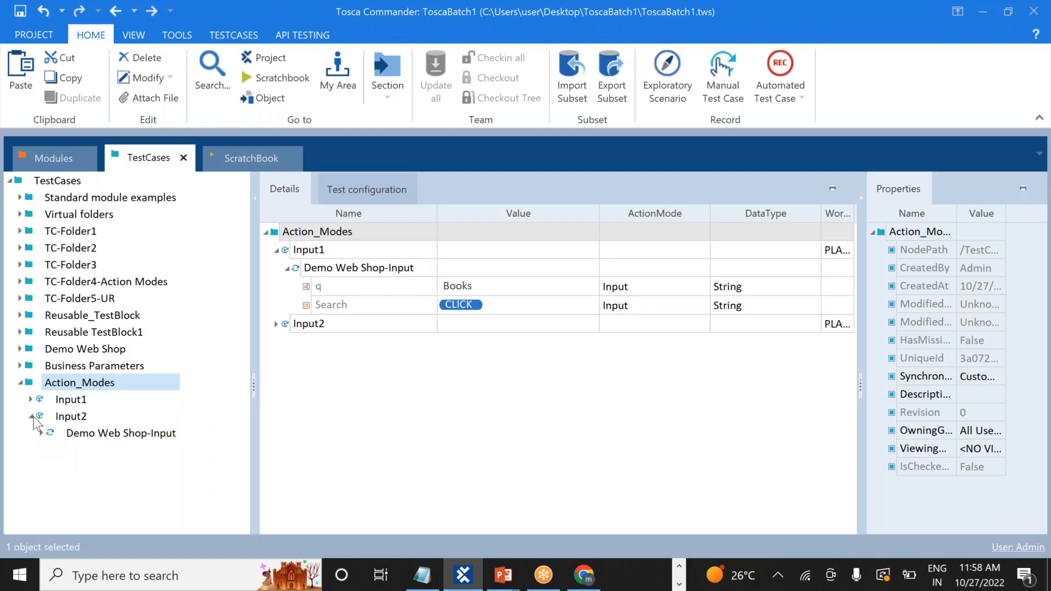
# Rename test case Input2 to Verify1, then bring the Notepad++ notes forward
pyautogui.doubleClick(101, 420)
pyautogui.press('BackSpace')
pyautogui.press('BackSpace')
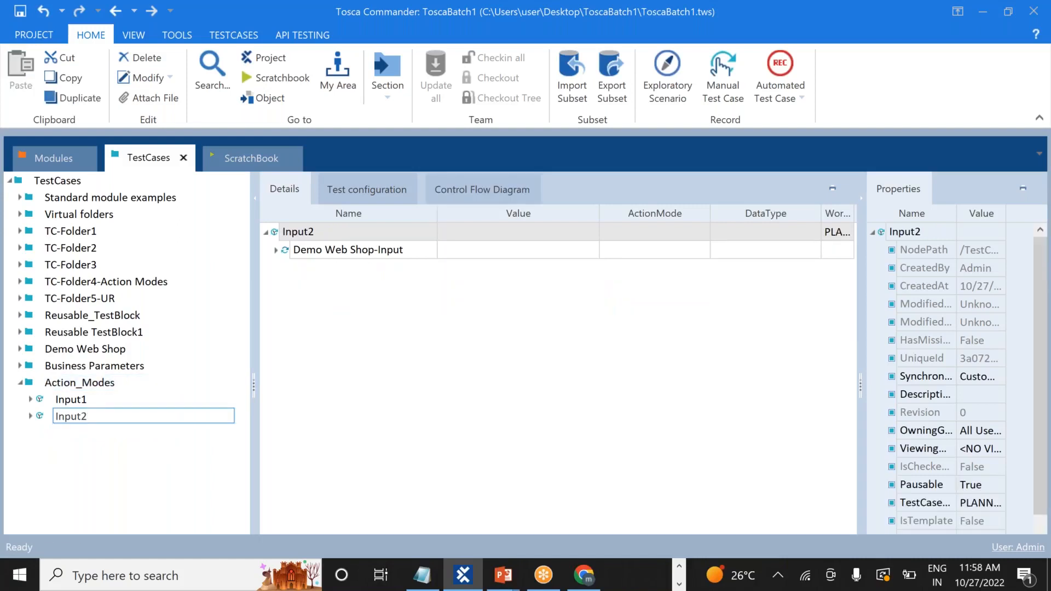
pyautogui.press('BackSpace')
pyautogui.press('BackSpace')
pyautogui.press('BackSpace')
pyautogui.press('BackSpace')
pyautogui.write('Verify1')
pyautogui.press('Return')
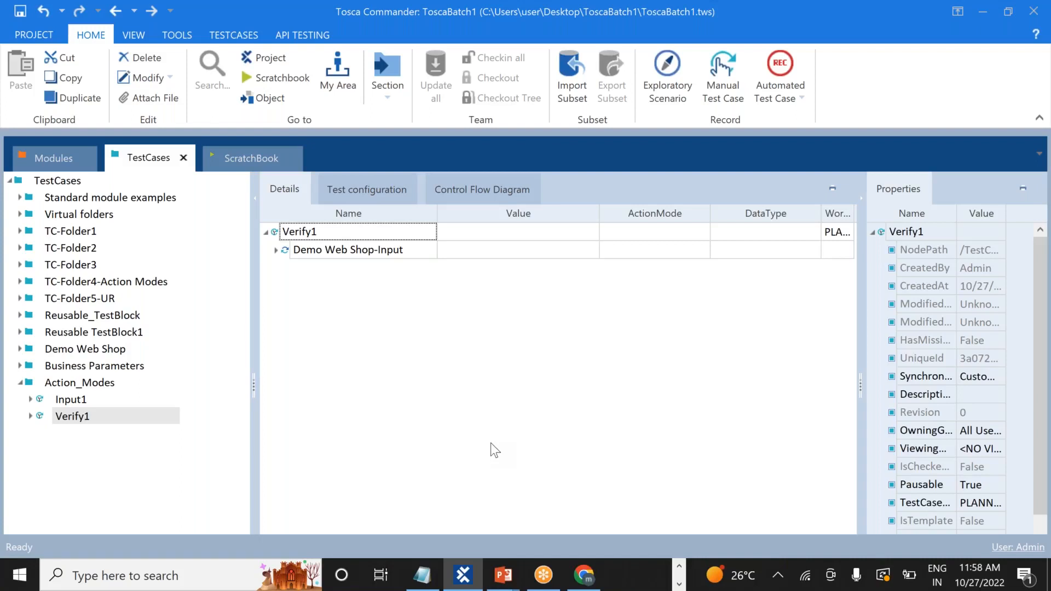
pyautogui.hotkey('alt', 'Tab')
pyautogui.hotkey('alt', 'Tab')
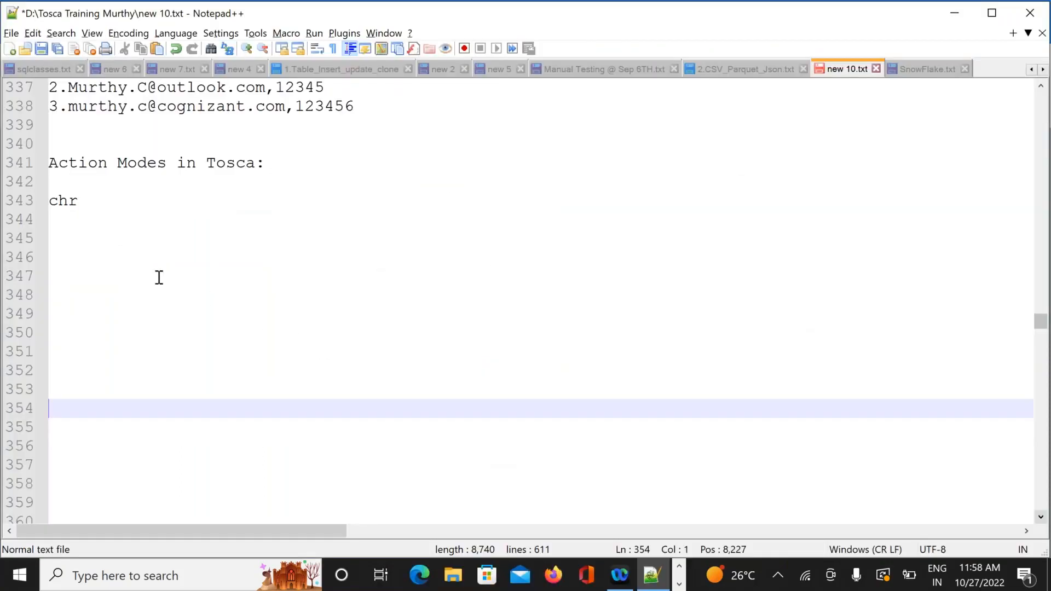
# Write notes 'Input --> Insert the data' and 'Verify --> Value present on the particular object'
pyautogui.click(91, 200)
pyautogui.press('BackSpace')
pyautogui.press('BackSpace')
pyautogui.press('BackSpace')
pyautogui.write('Inp')
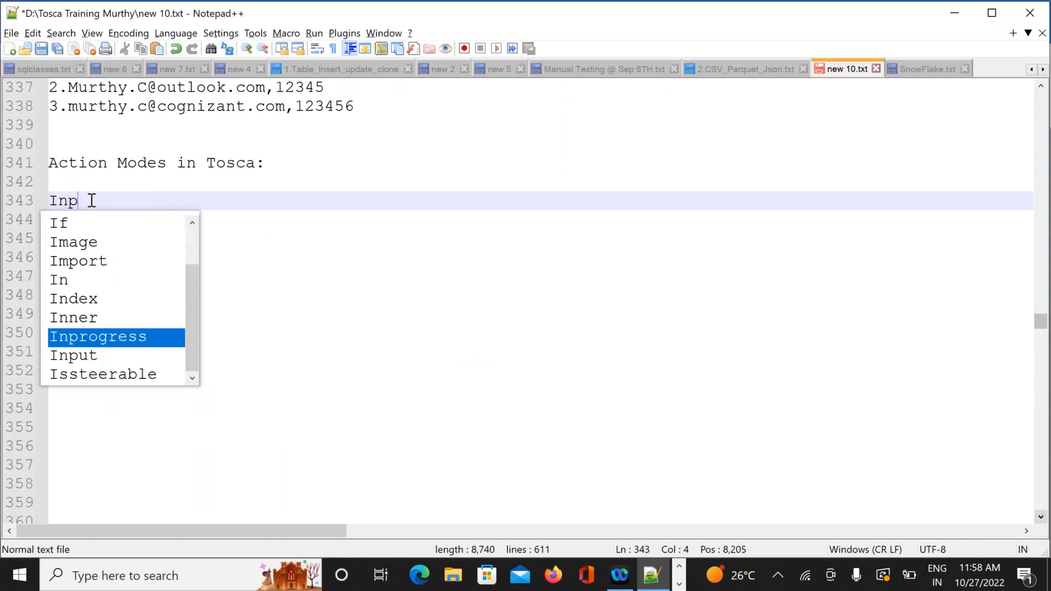
pyautogui.write('ut --')
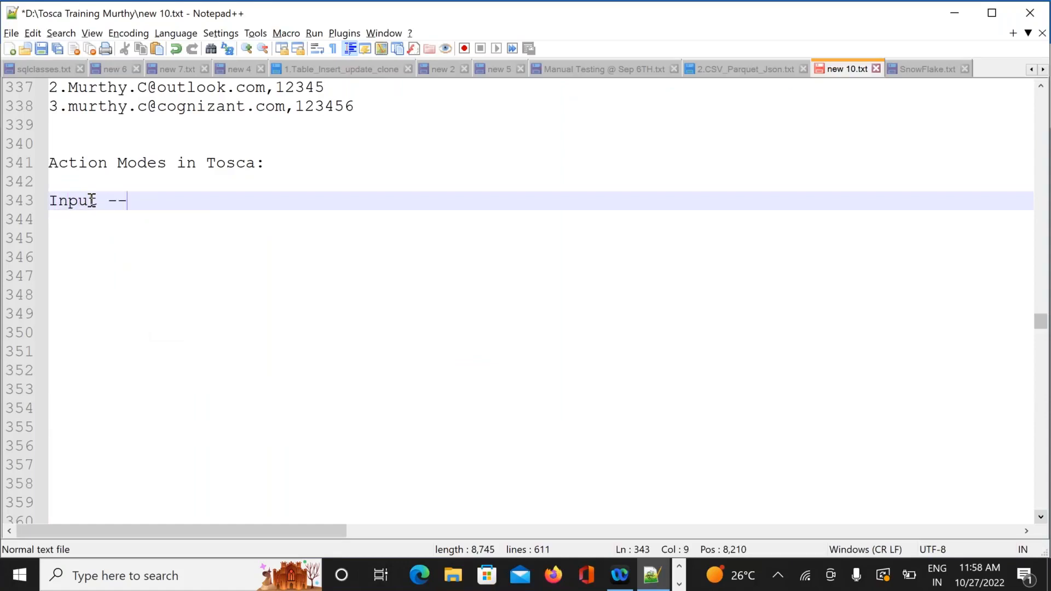
pyautogui.write('> Inse')
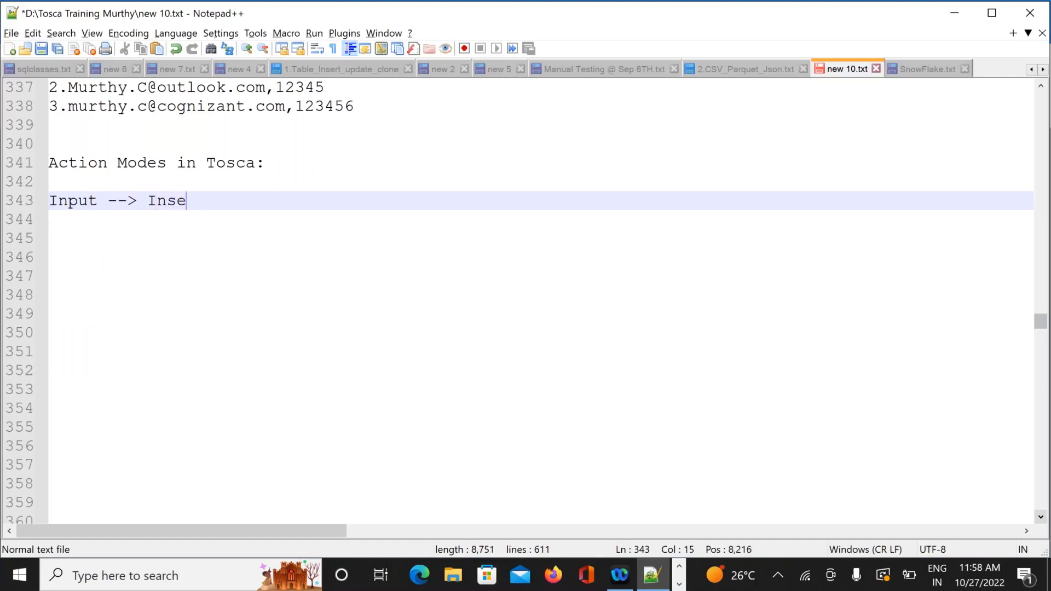
pyautogui.write('rt the data')
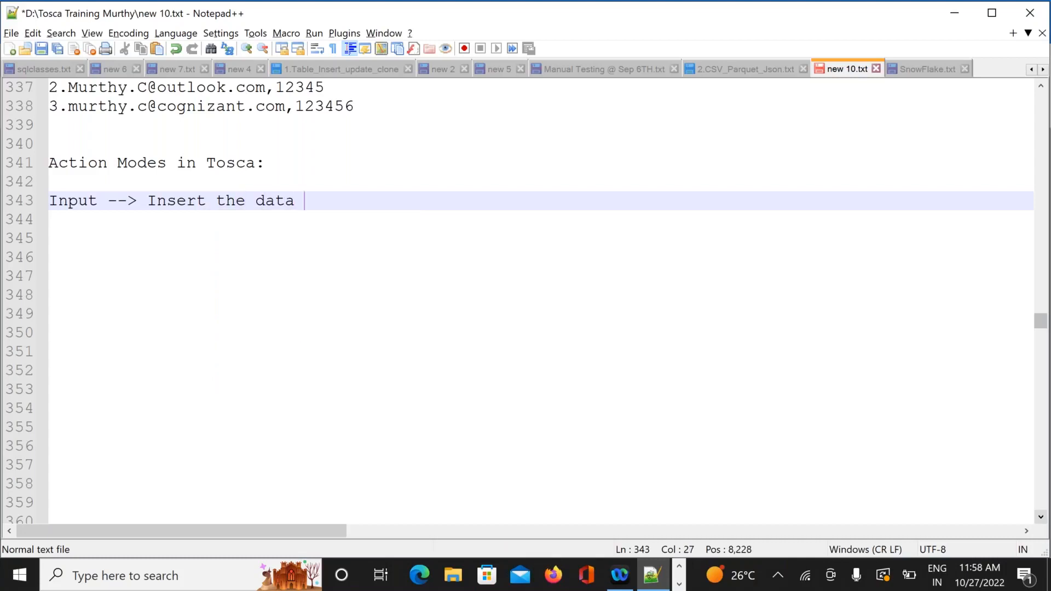
pyautogui.press('Return')
pyautogui.write('V')
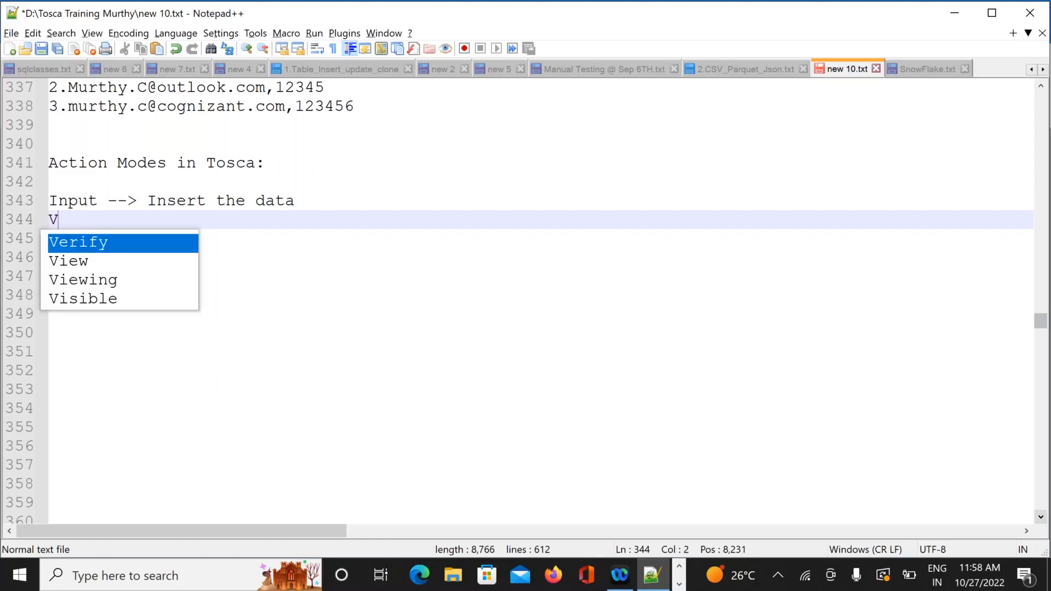
pyautogui.write('erify -->')
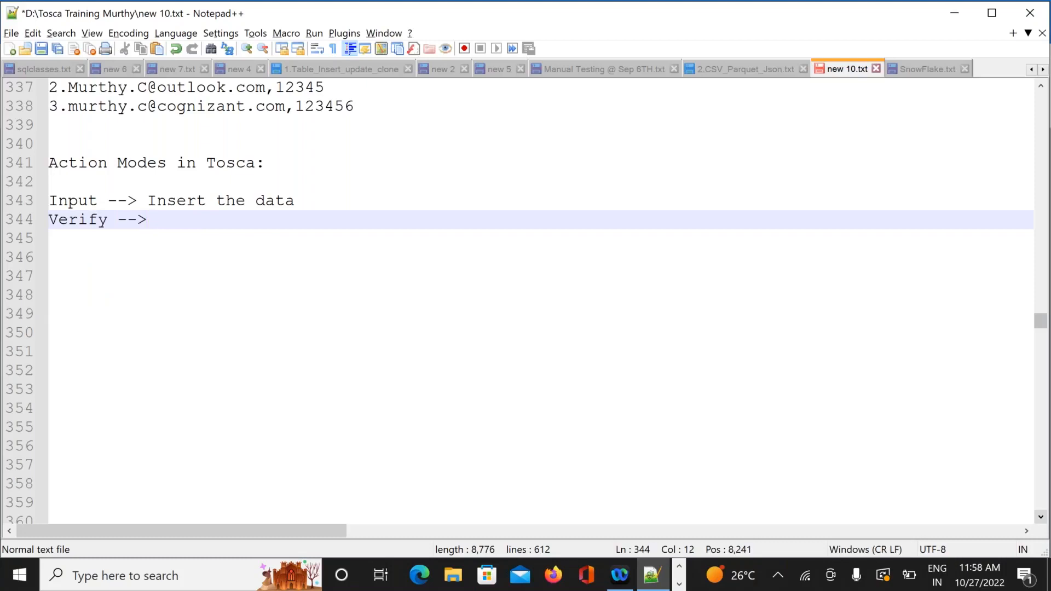
pyautogui.write('V')
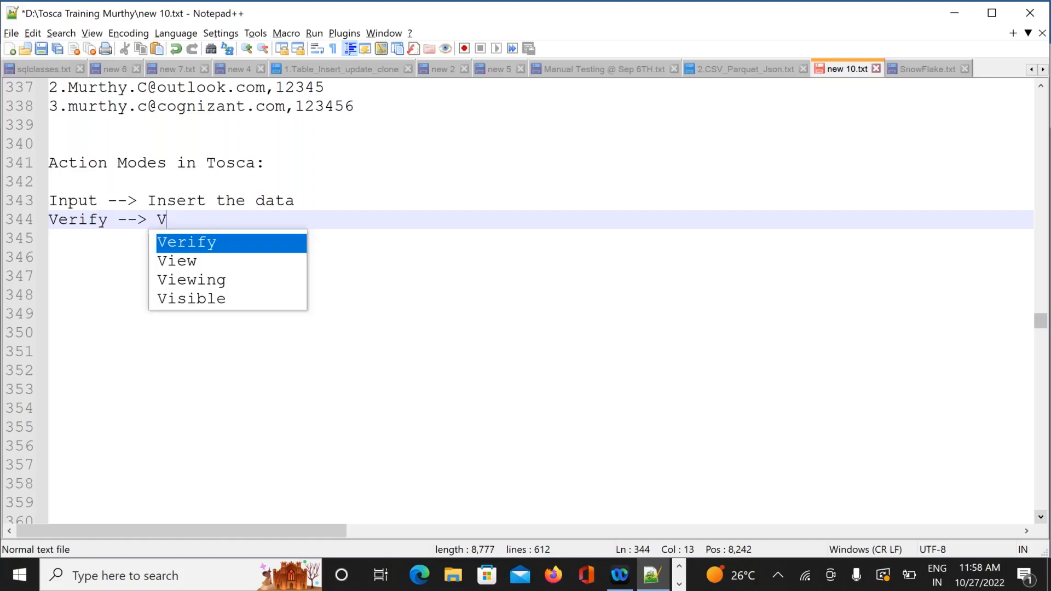
pyautogui.write('alue pr')
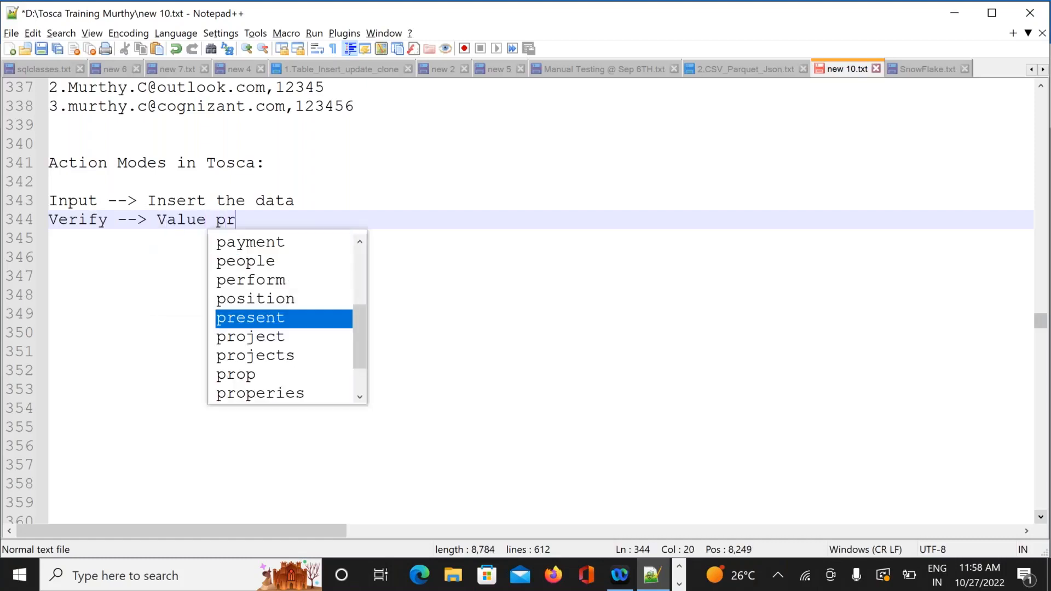
pyautogui.write('esent o')
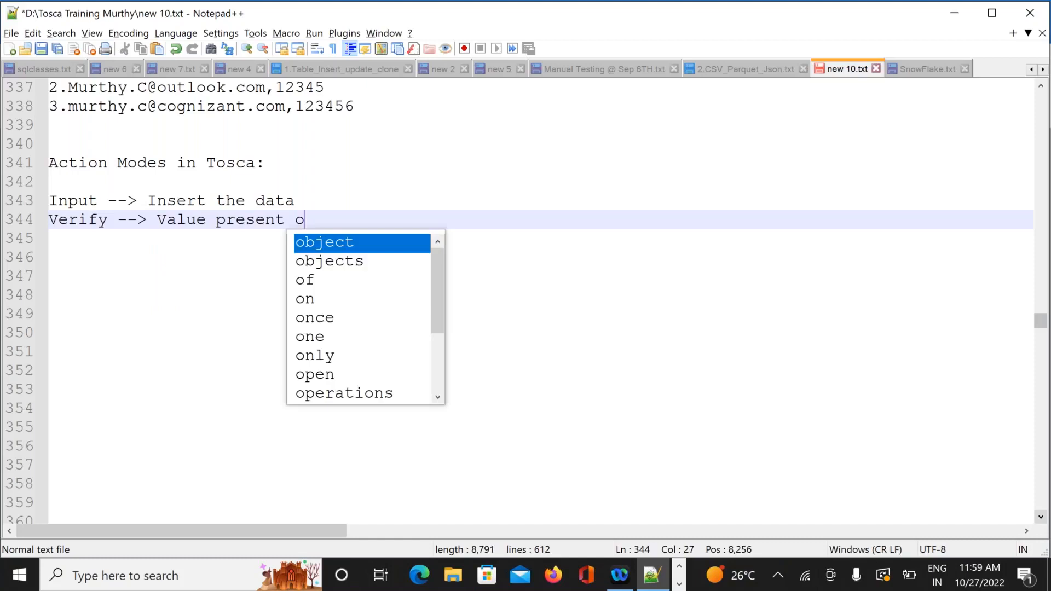
pyautogui.write('n the pa')
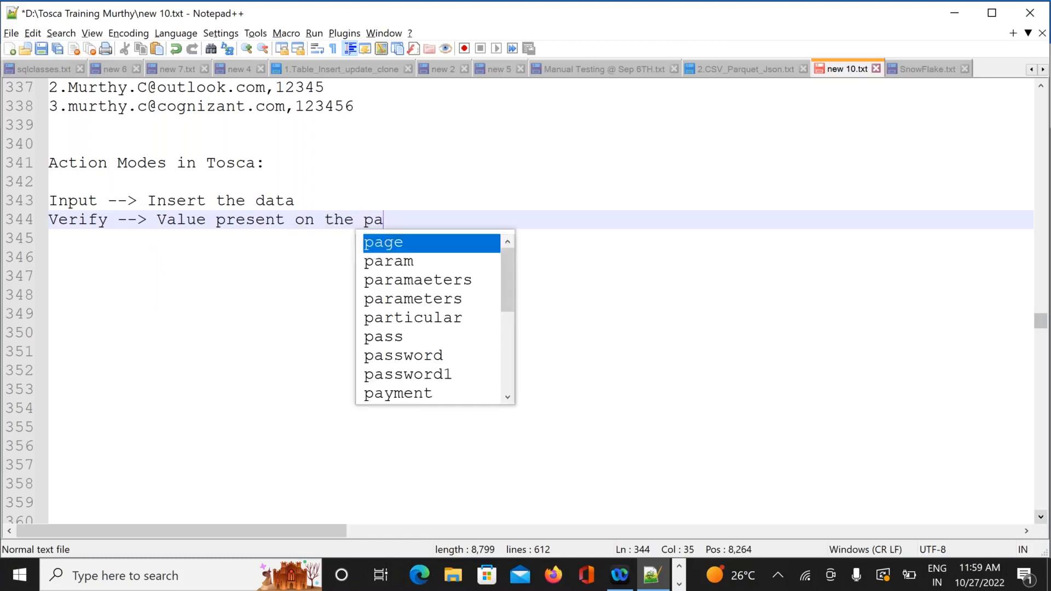
pyautogui.write('rticular')
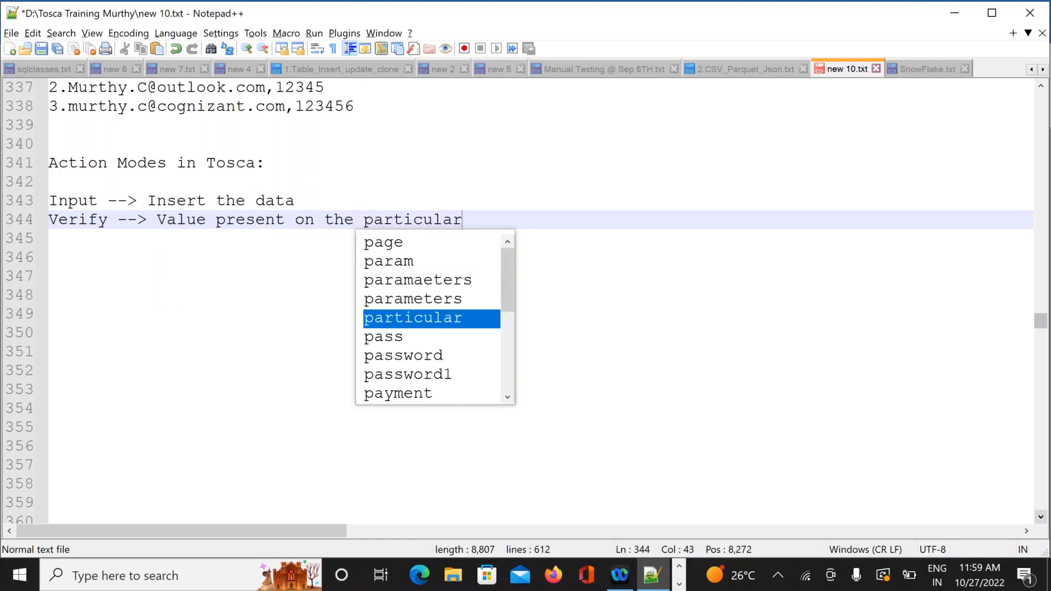
pyautogui.write(' object')
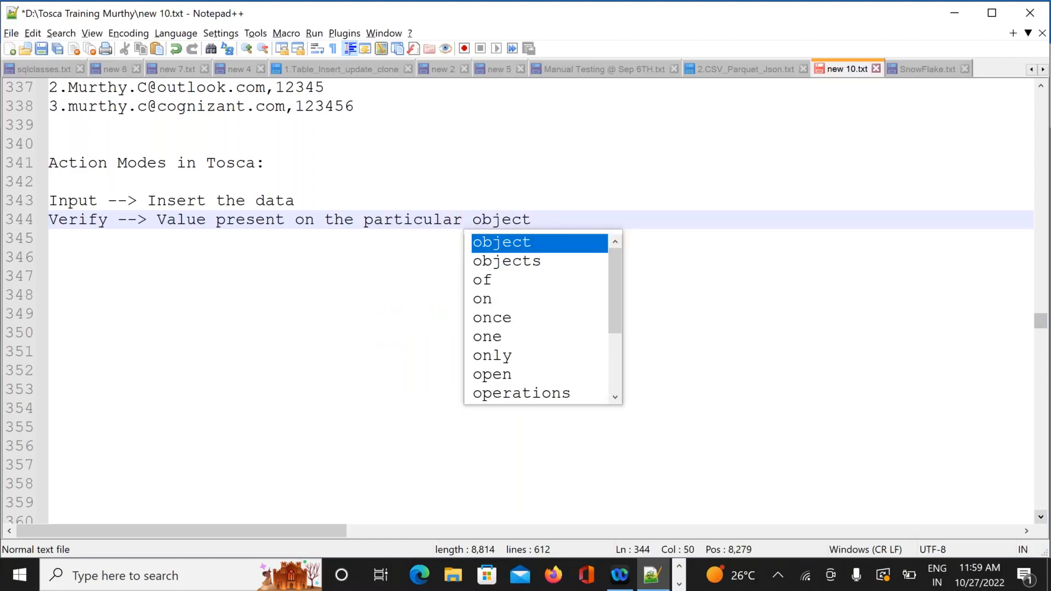
pyautogui.press('Return')
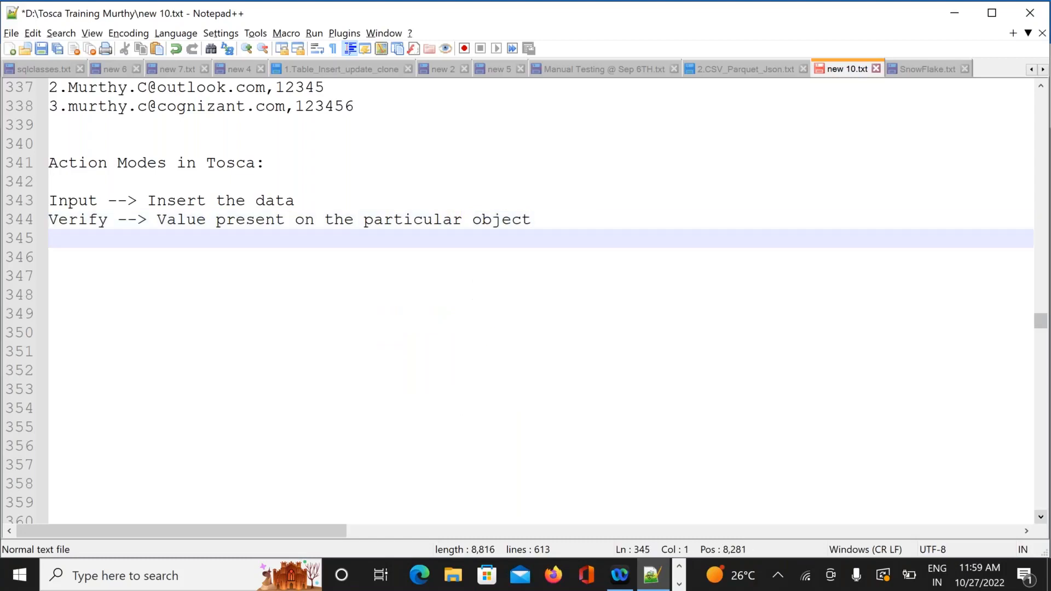
# Add '-->' notes: object present on screen, visible on screen, enable/disable; return to Tosca
pyautogui.write('-->')
pyautogui.write('Object is ')
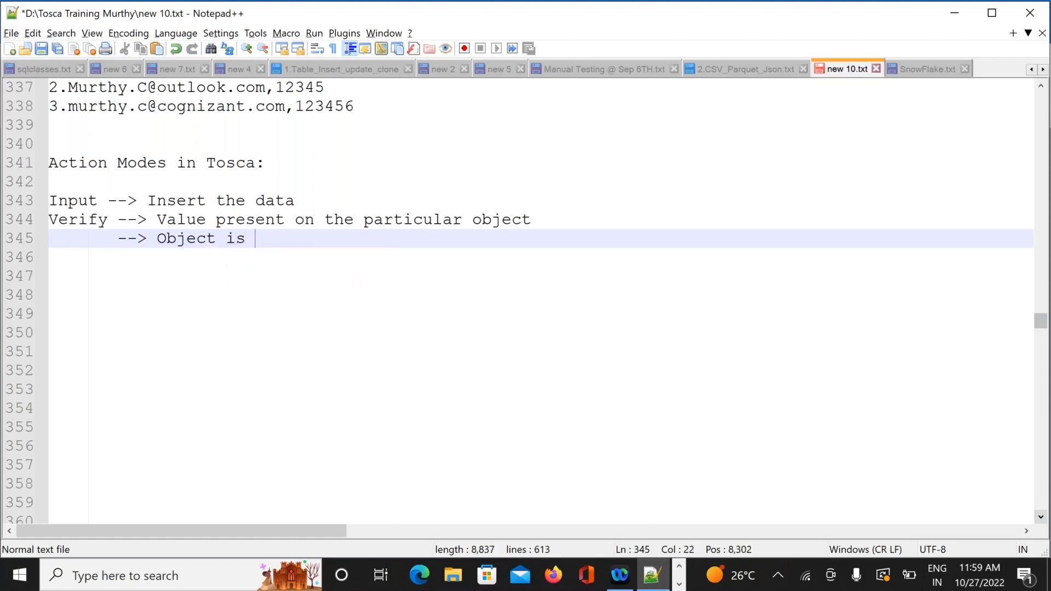
pyautogui.write('pres')
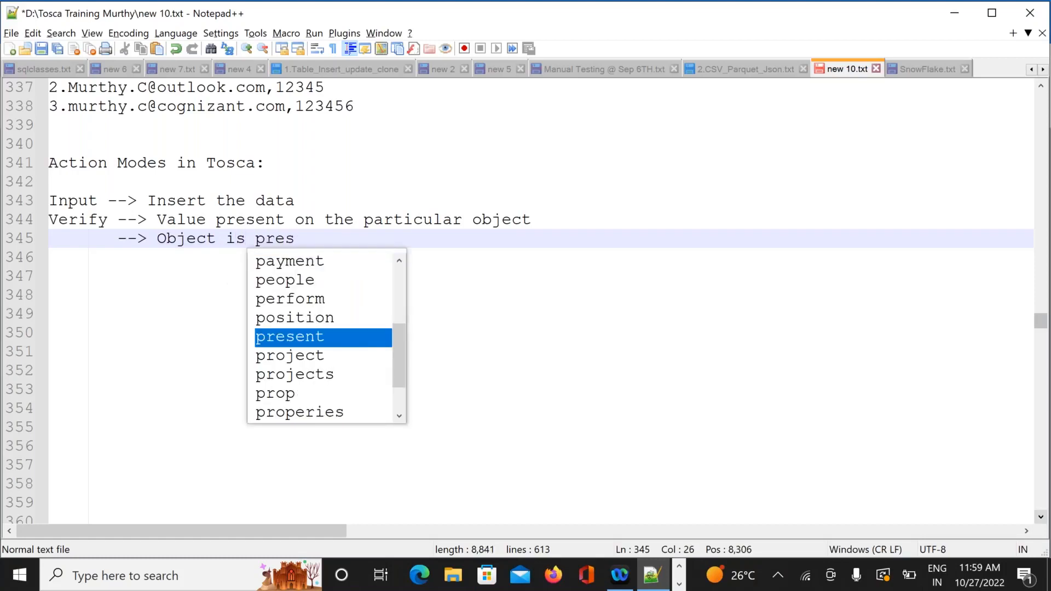
pyautogui.write('ent ')
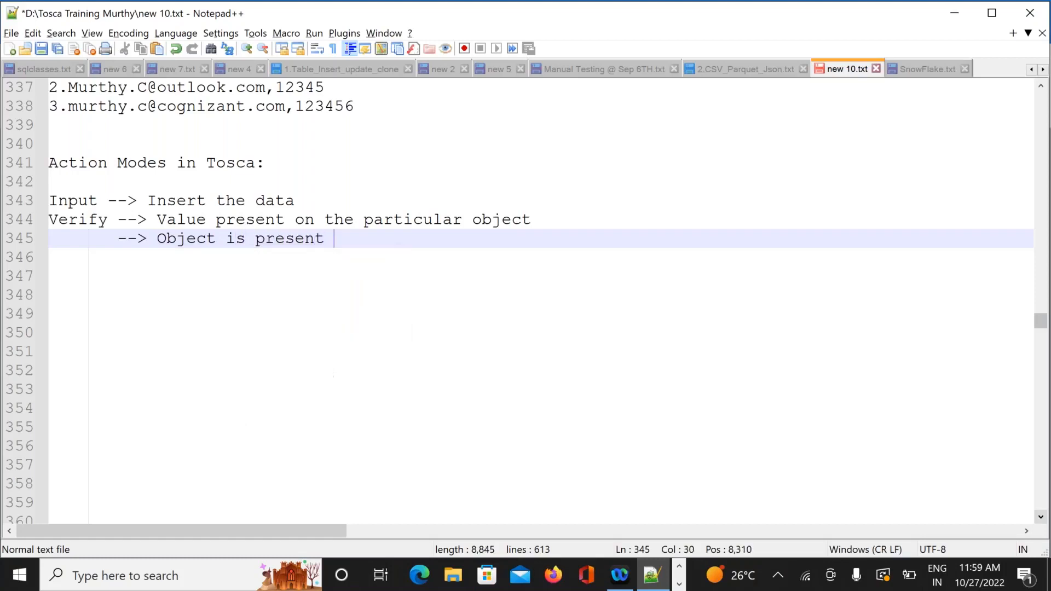
pyautogui.write('on the s')
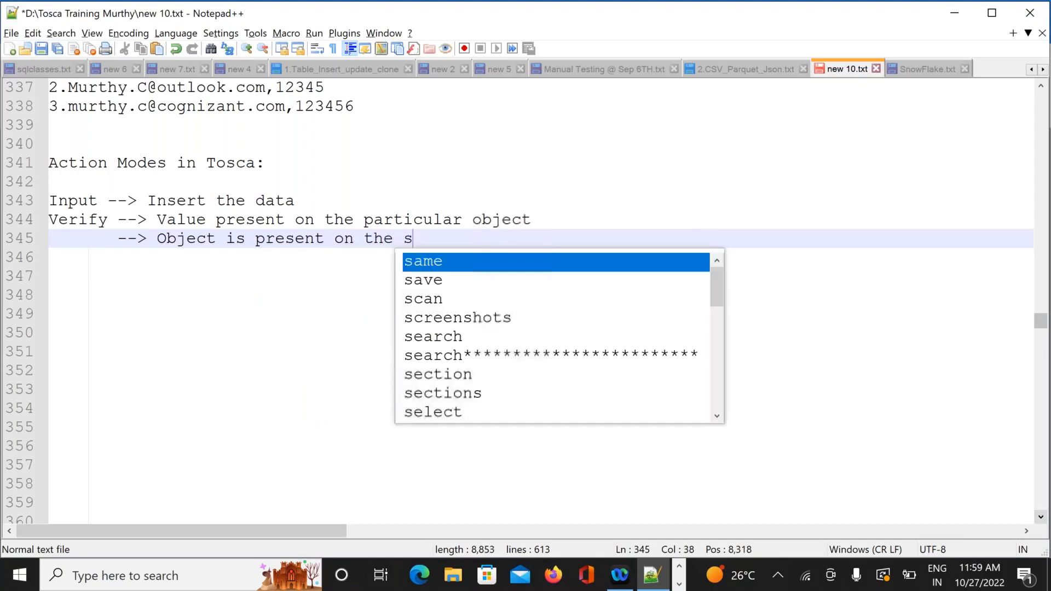
pyautogui.write('creen')
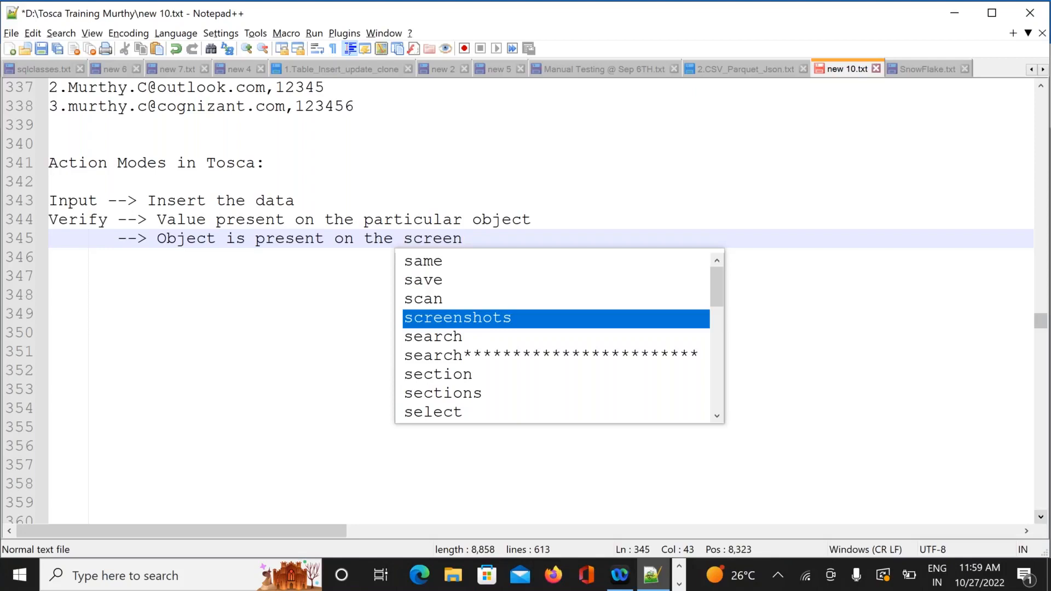
pyautogui.press('Return')
pyautogui.write('-->')
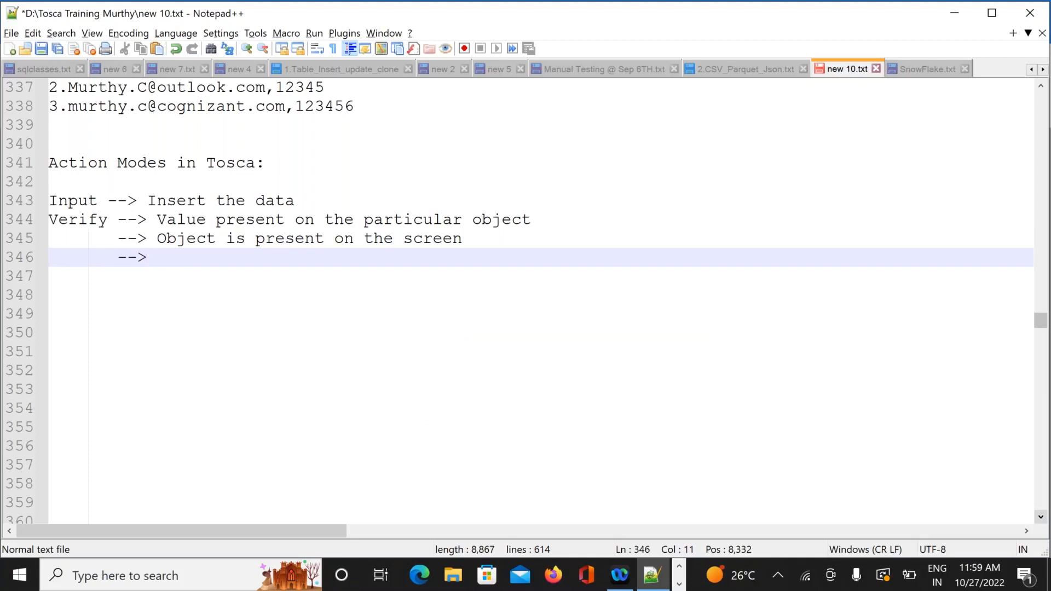
pyautogui.write('O')
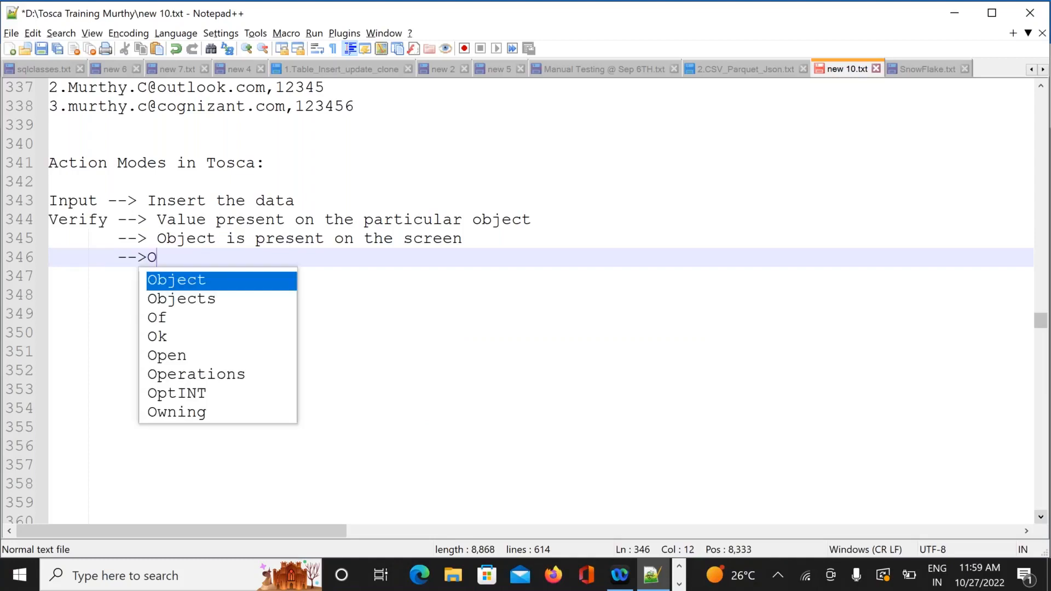
pyautogui.write('bject is')
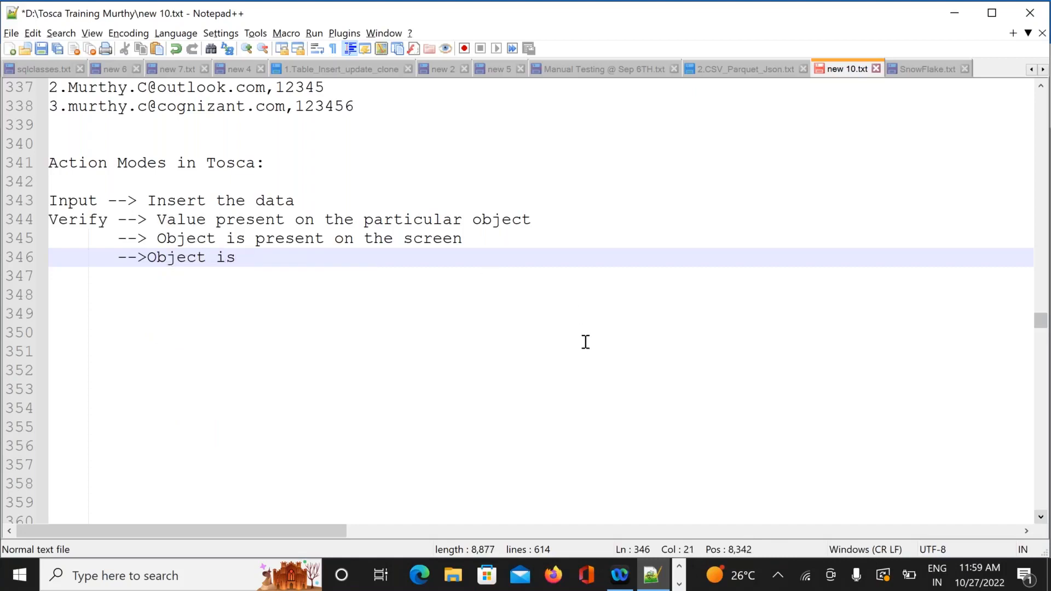
pyautogui.write(' visib')
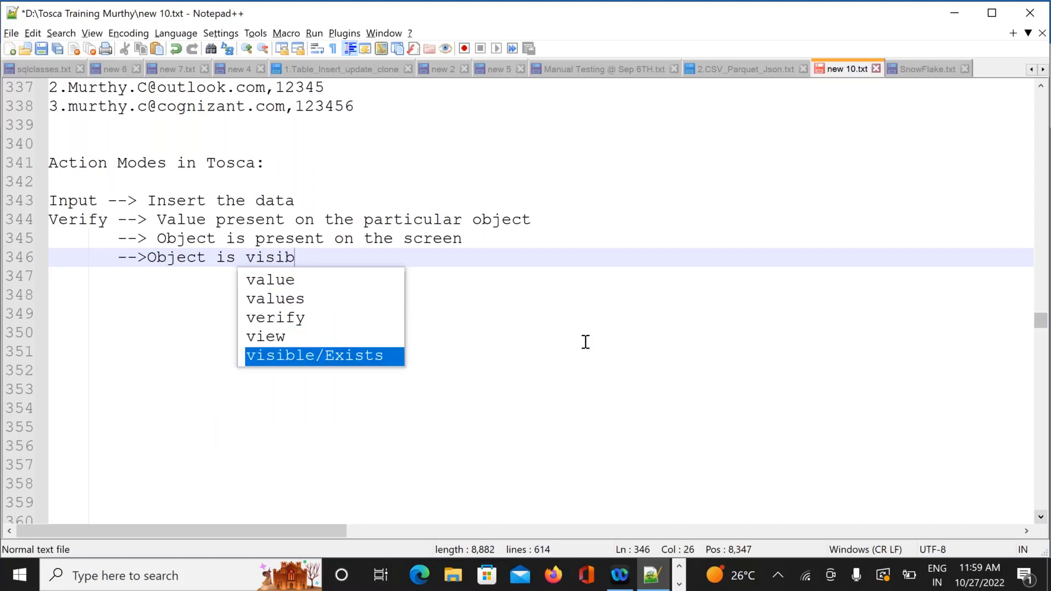
pyautogui.write('le o')
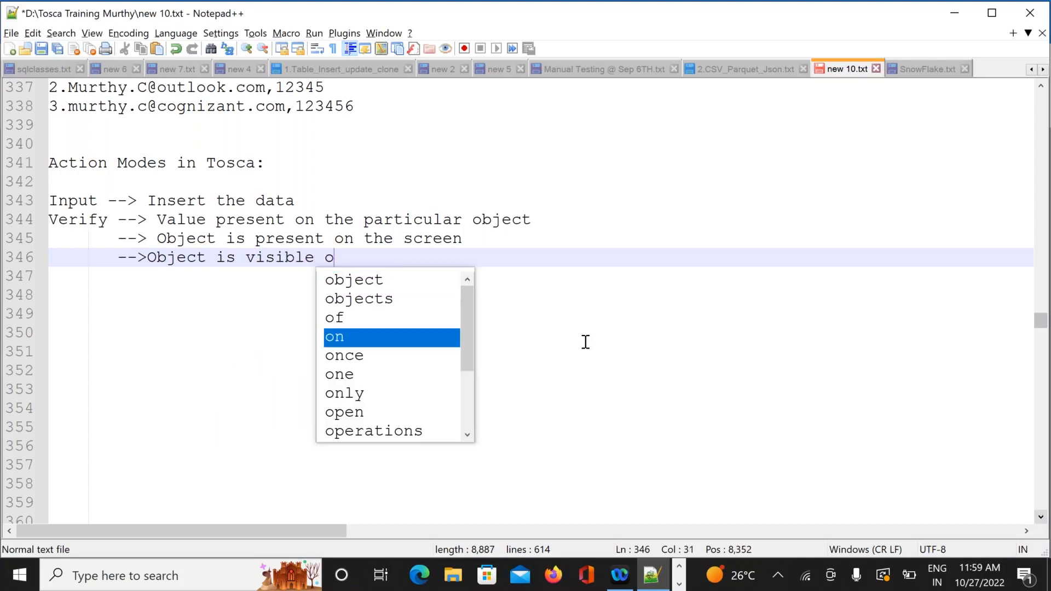
pyautogui.write('n the screen')
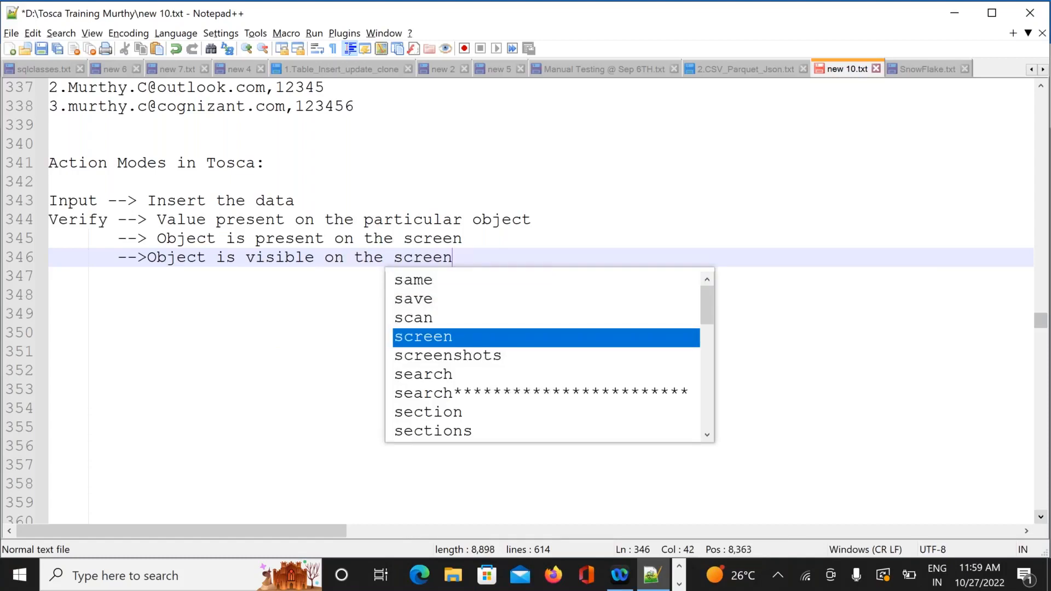
pyautogui.press('Return')
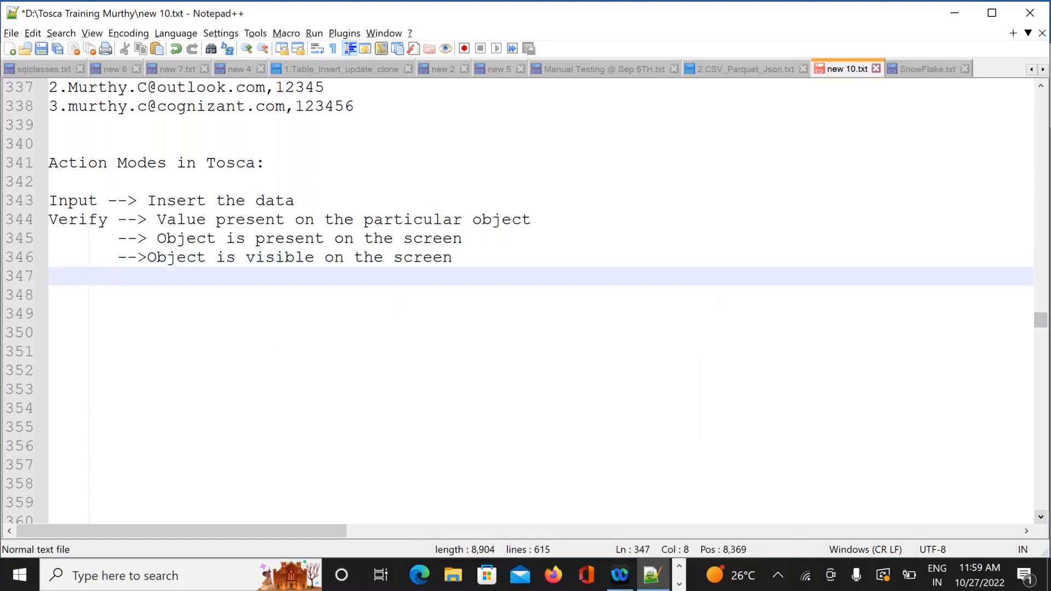
pyautogui.write('--')
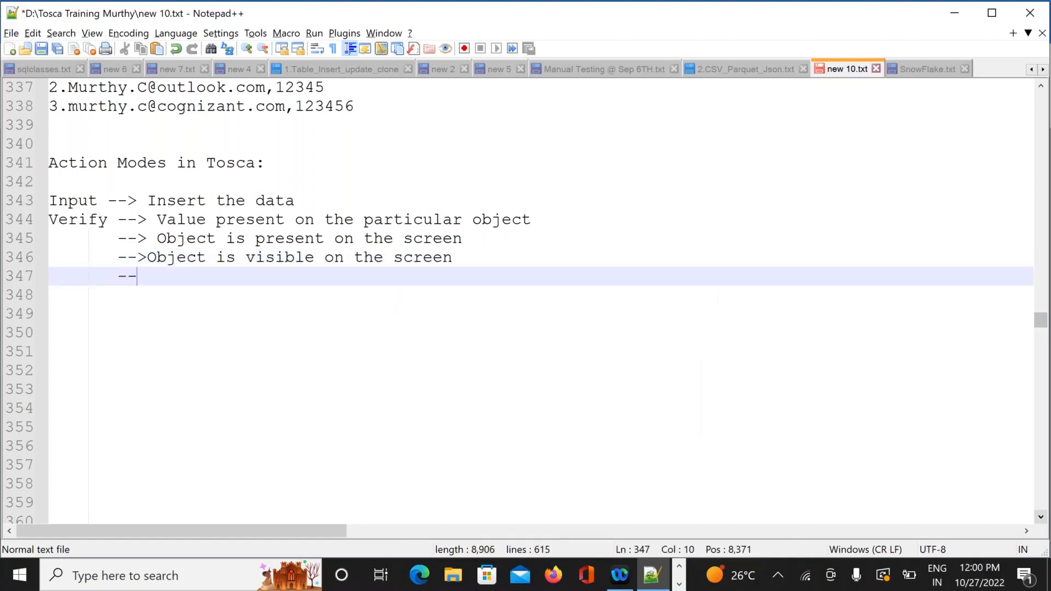
pyautogui.write('>Ob')
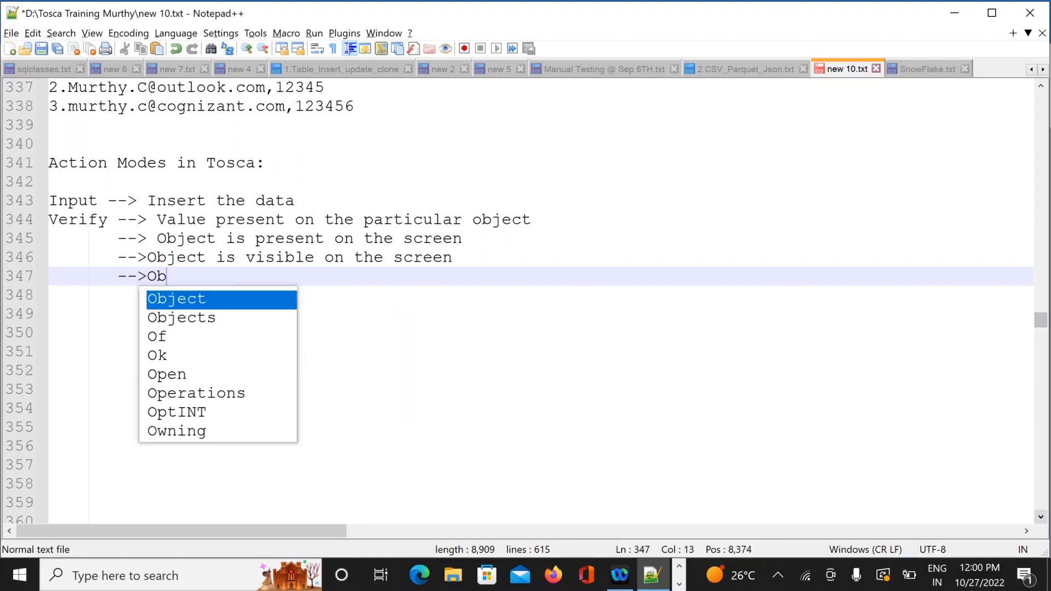
pyautogui.write('ject is')
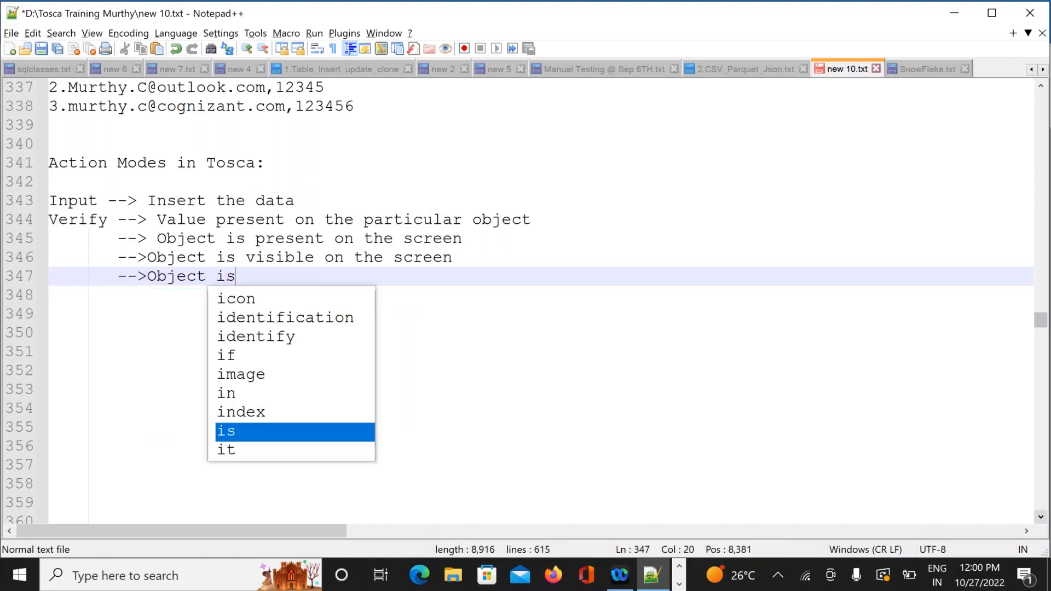
pyautogui.write(' enabl')
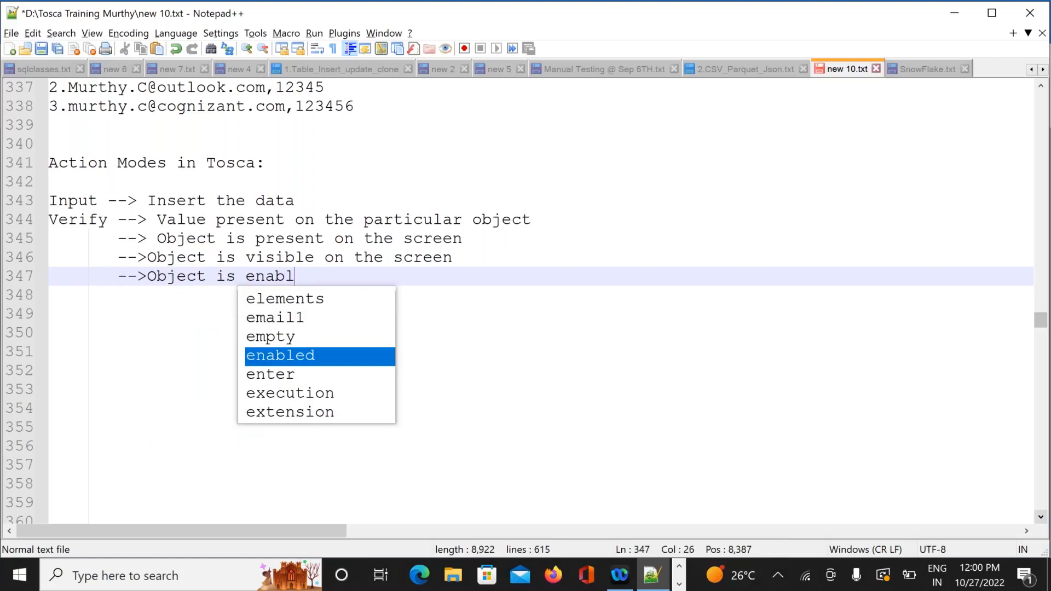
pyautogui.write('e/disable')
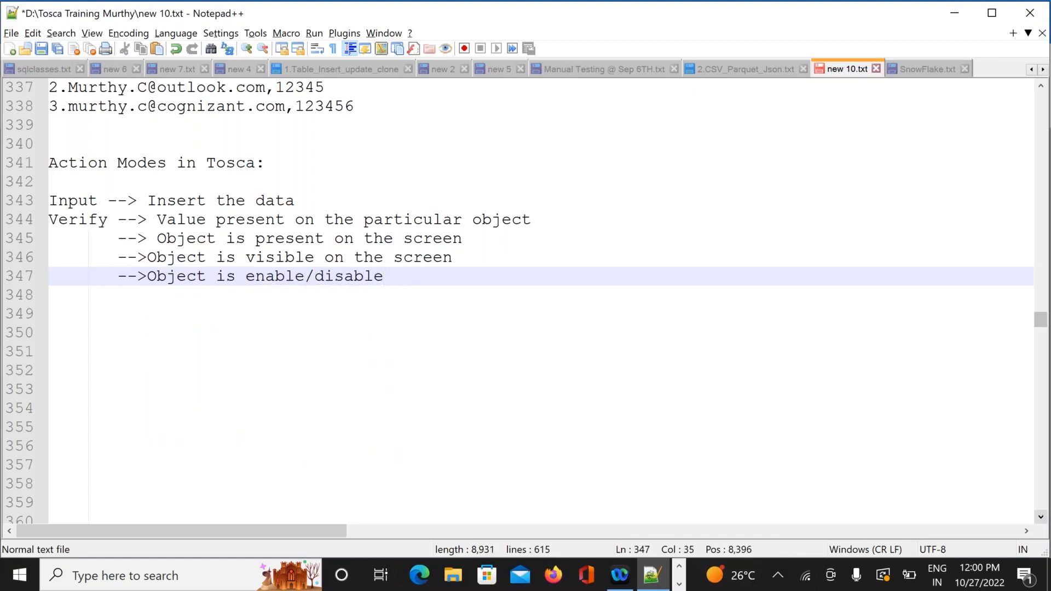
pyautogui.press('Return')
pyautogui.press('Return')
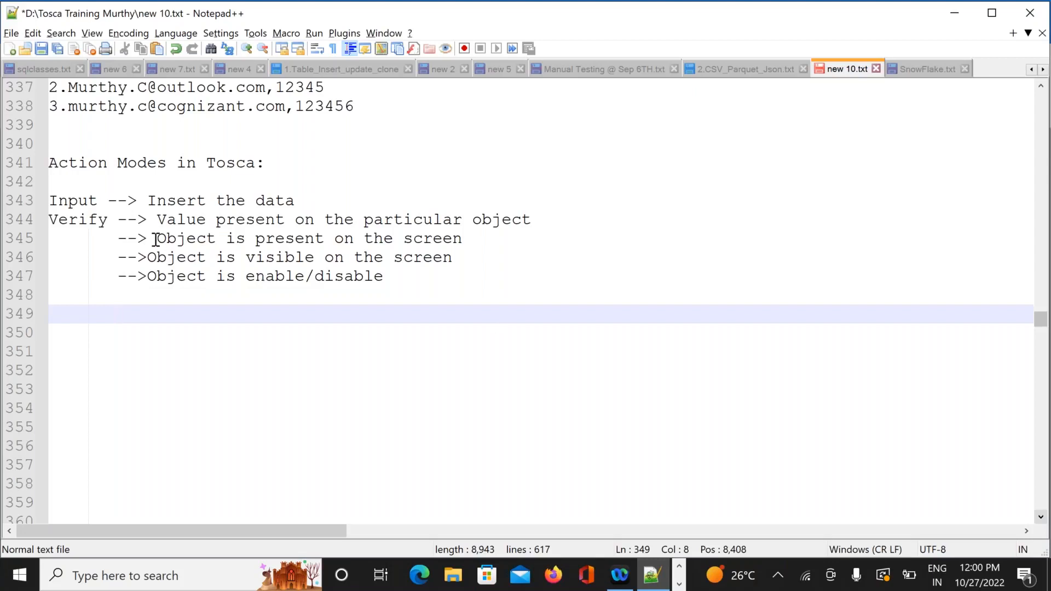
pyautogui.moveTo(157, 239); pyautogui.dragTo(457, 257)
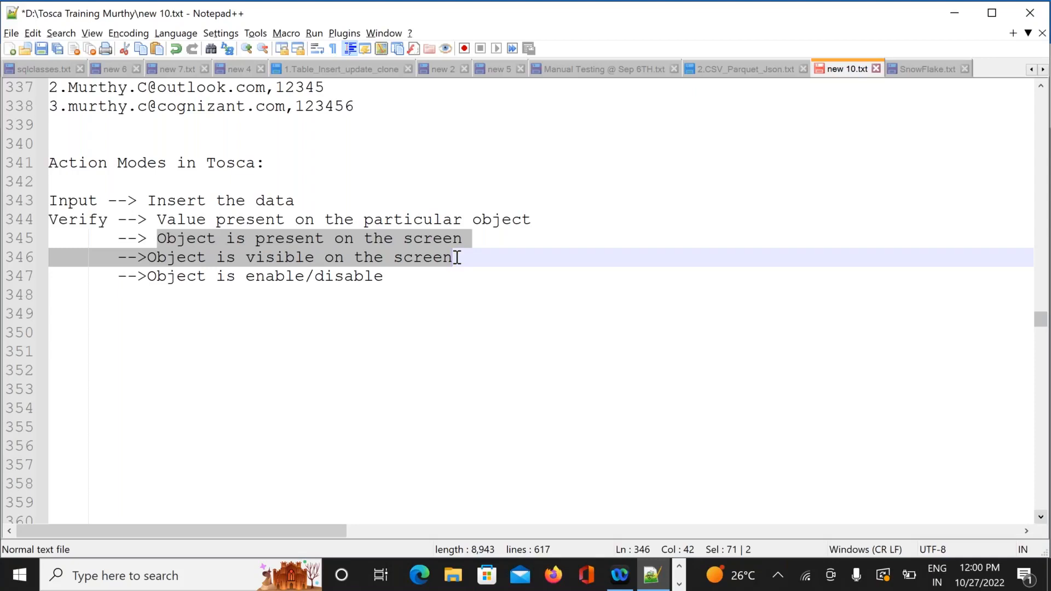
pyautogui.hotkey('alt', 'Tab')
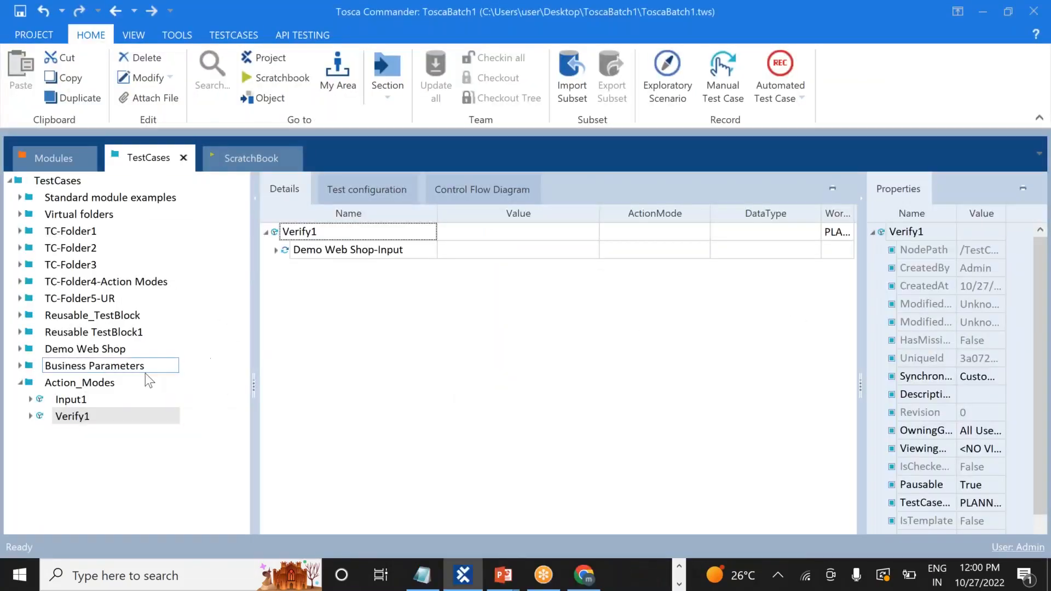
# Replace the q value Books with Computer in Verify1's Demo Web Shop-Input step
pyautogui.click(30, 416)
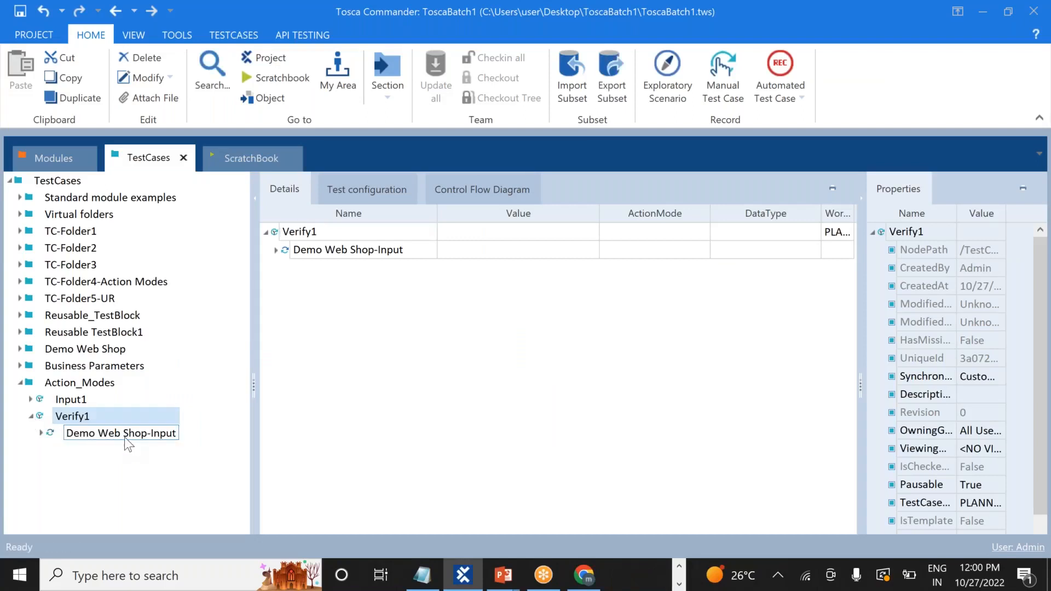
pyautogui.click(125, 437)
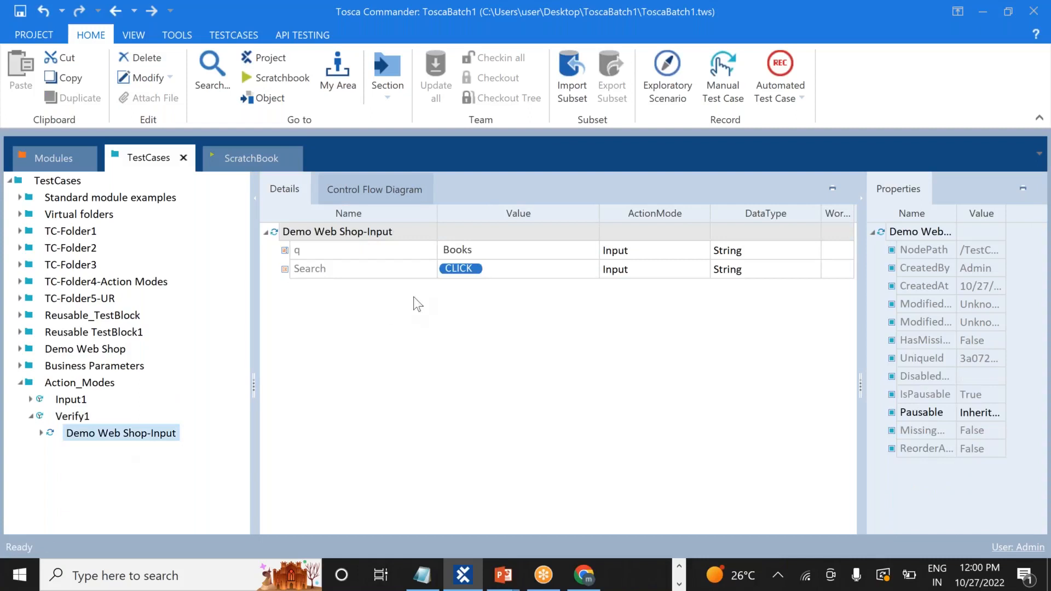
pyautogui.click(491, 251)
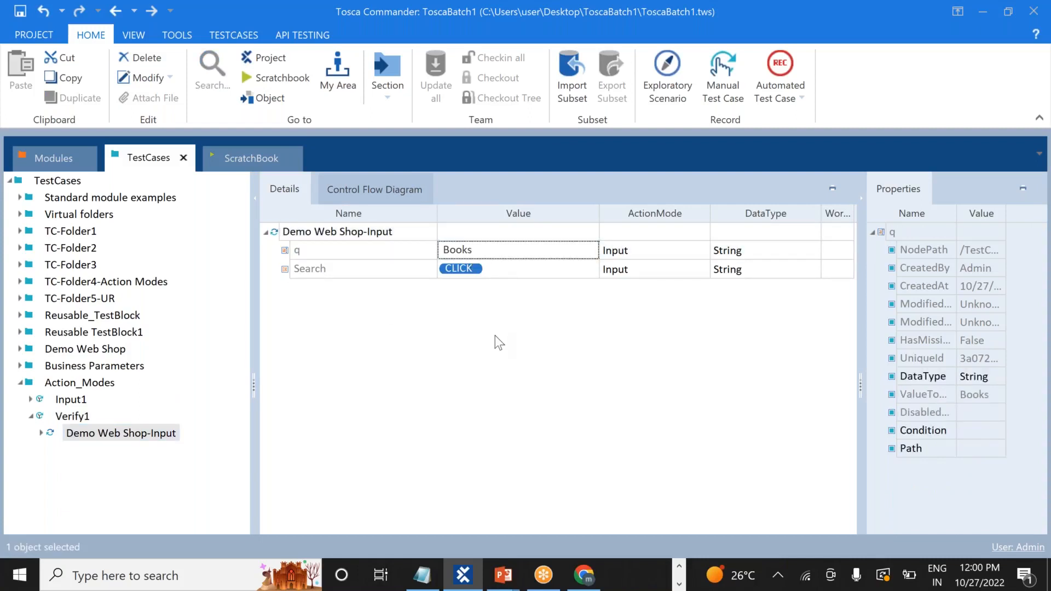
pyautogui.click(495, 251)
pyautogui.hotkey('ctrl', 'a')
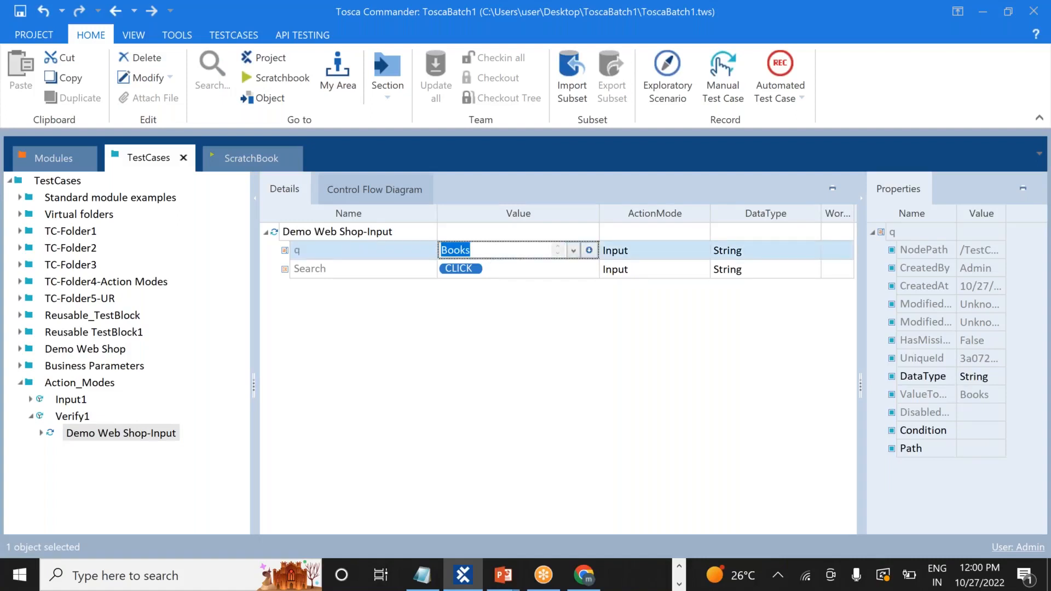
pyautogui.write('Computer')
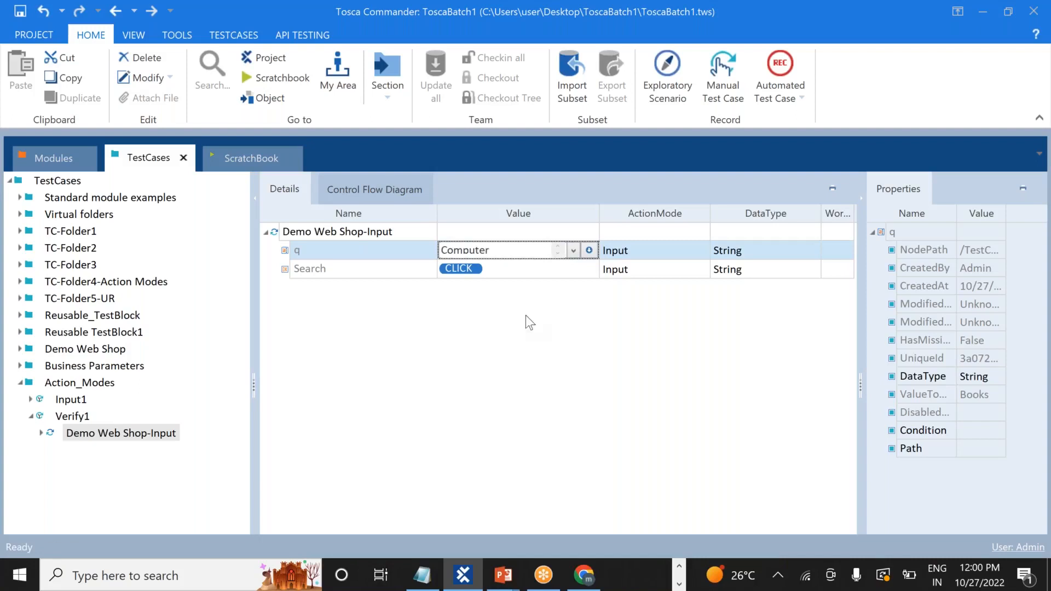
pyautogui.press('Return')
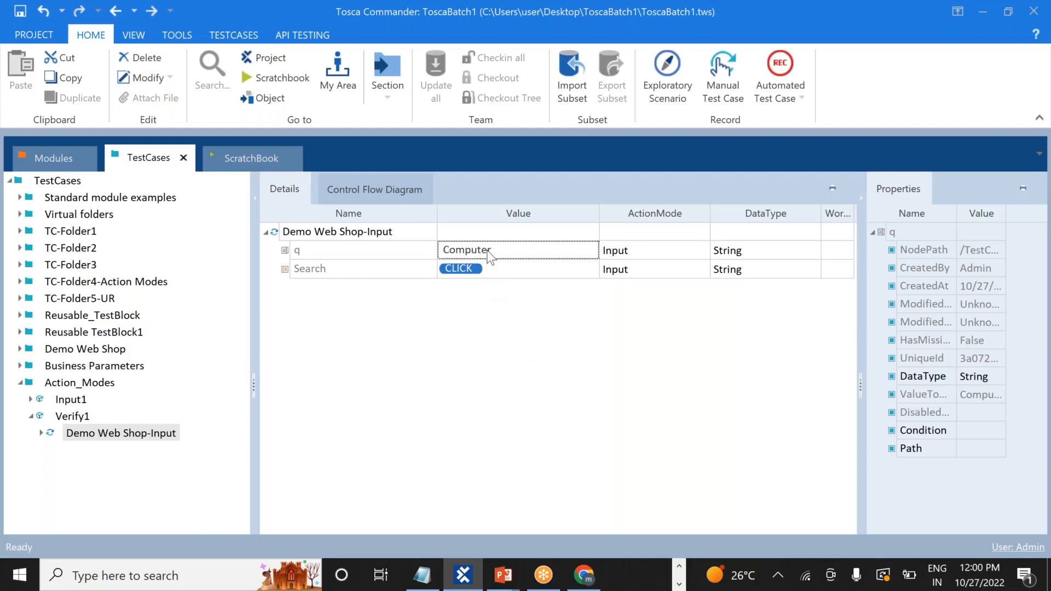
# Switch to the Demo Web Shop Chrome window and focus its search box
pyautogui.hotkey('alt', 'Tab')
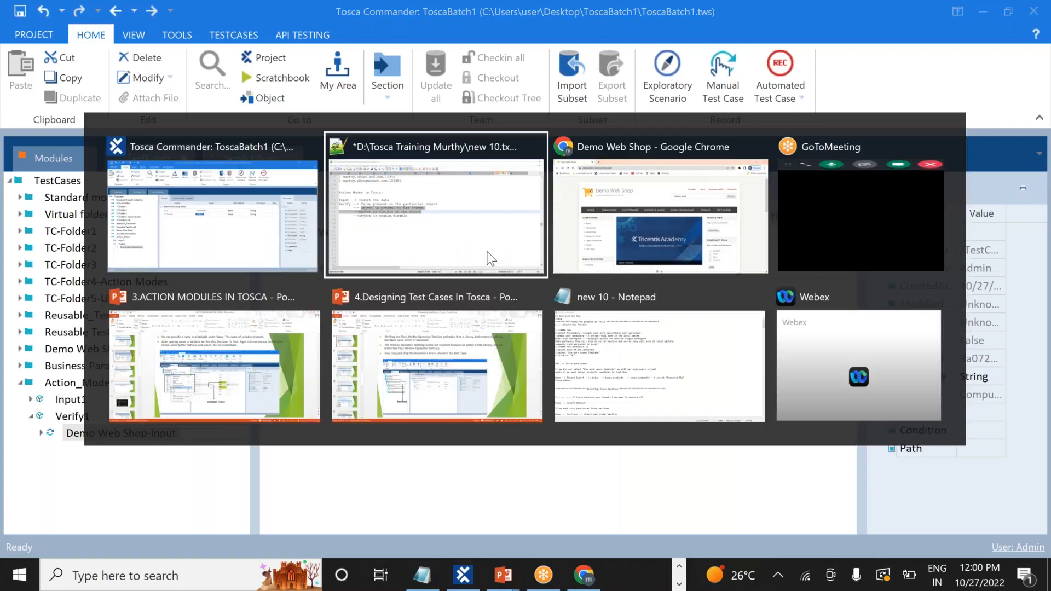
pyautogui.click(662, 249)
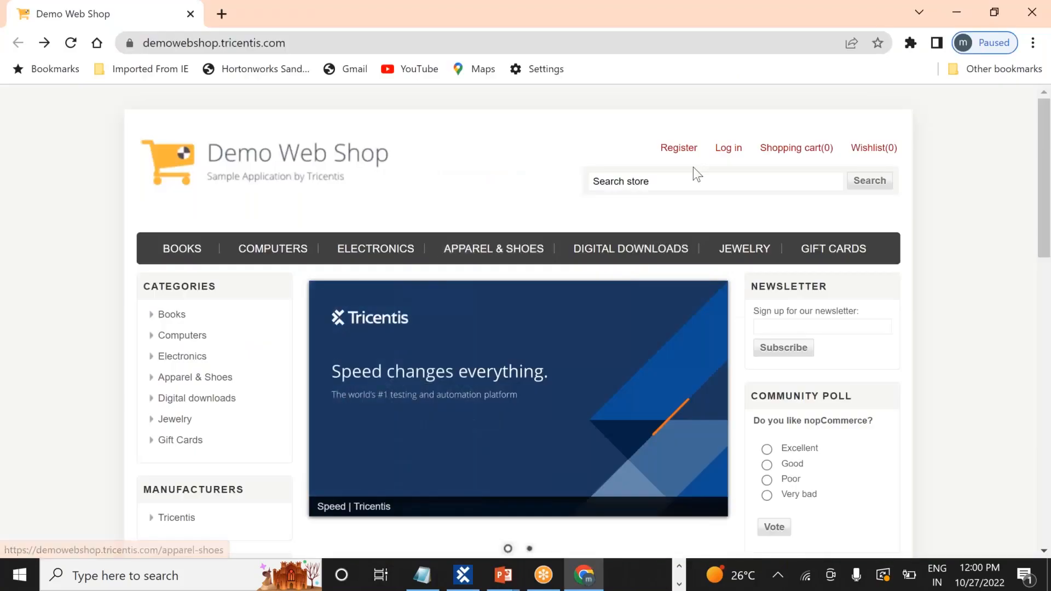
pyautogui.click(658, 181)
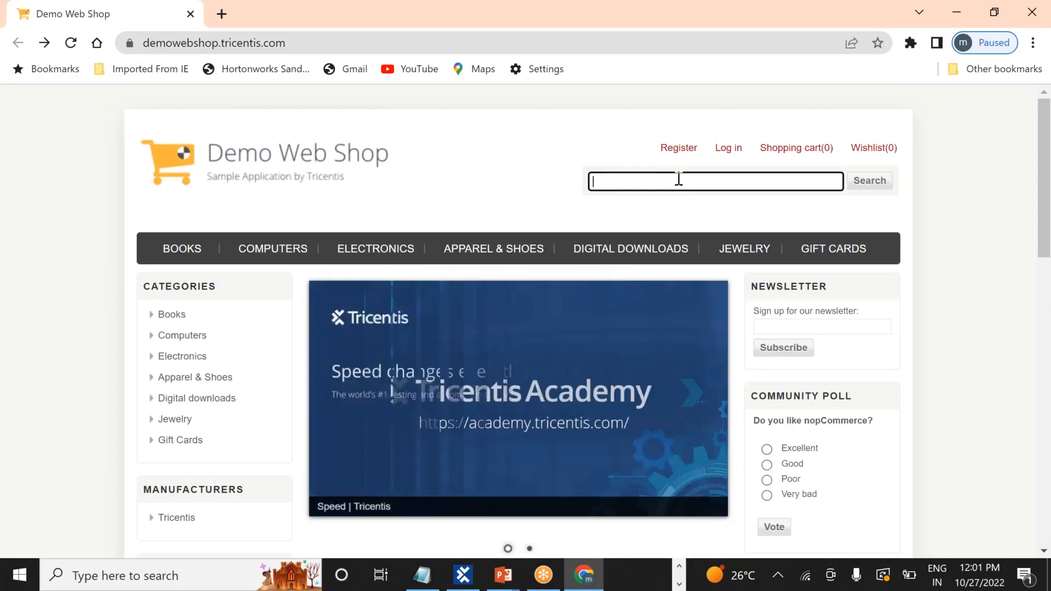
# Add note step '1.Enter Computers in Search Box' in Notepad++
pyautogui.hotkey('alt', 'Tab')
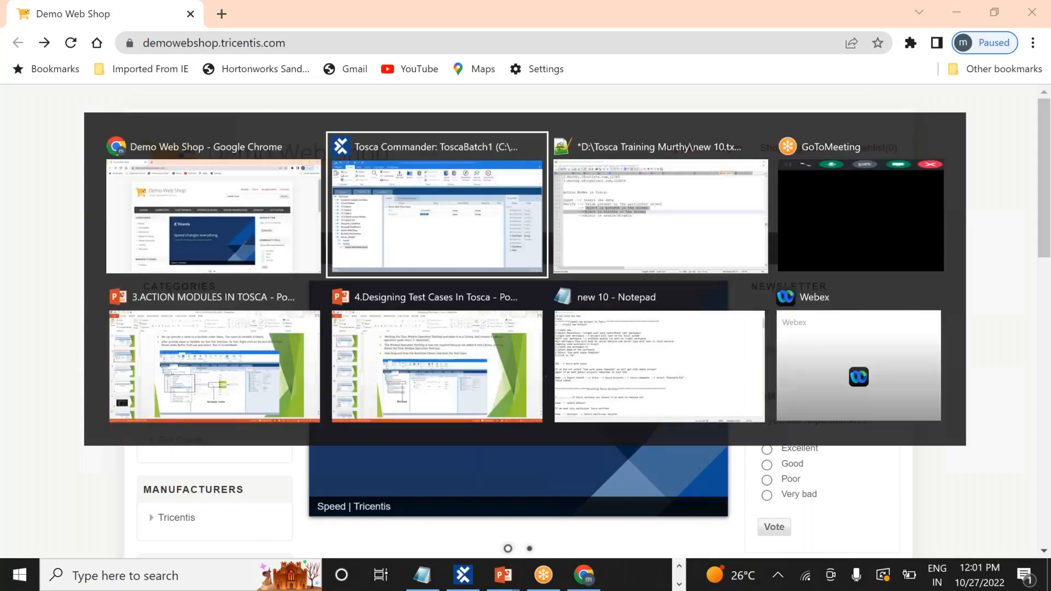
pyautogui.press('Tab')
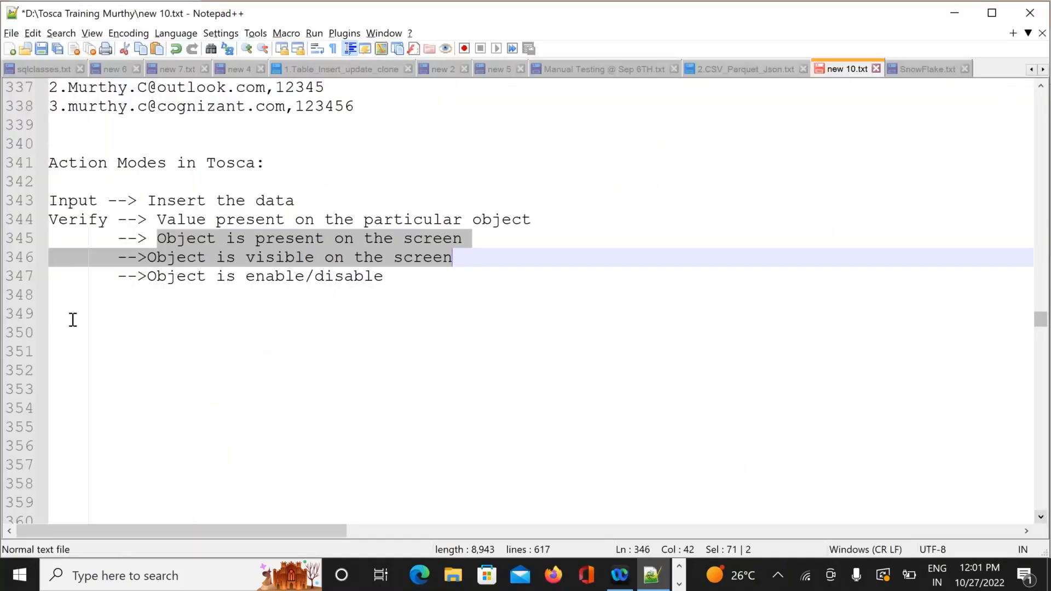
pyautogui.click(64, 324)
pyautogui.press('Return')
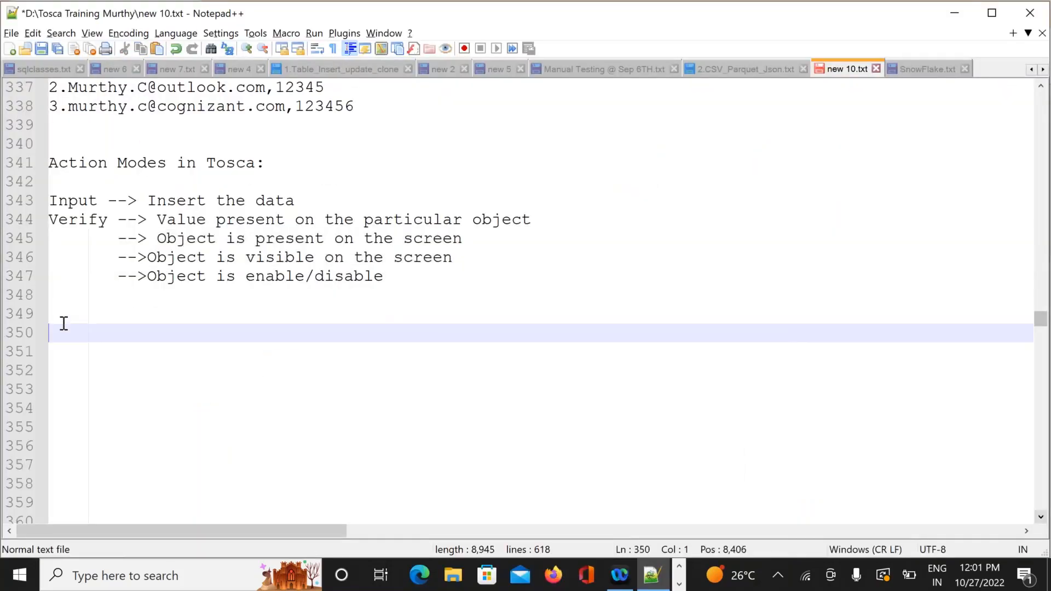
pyautogui.write('1.Enter ')
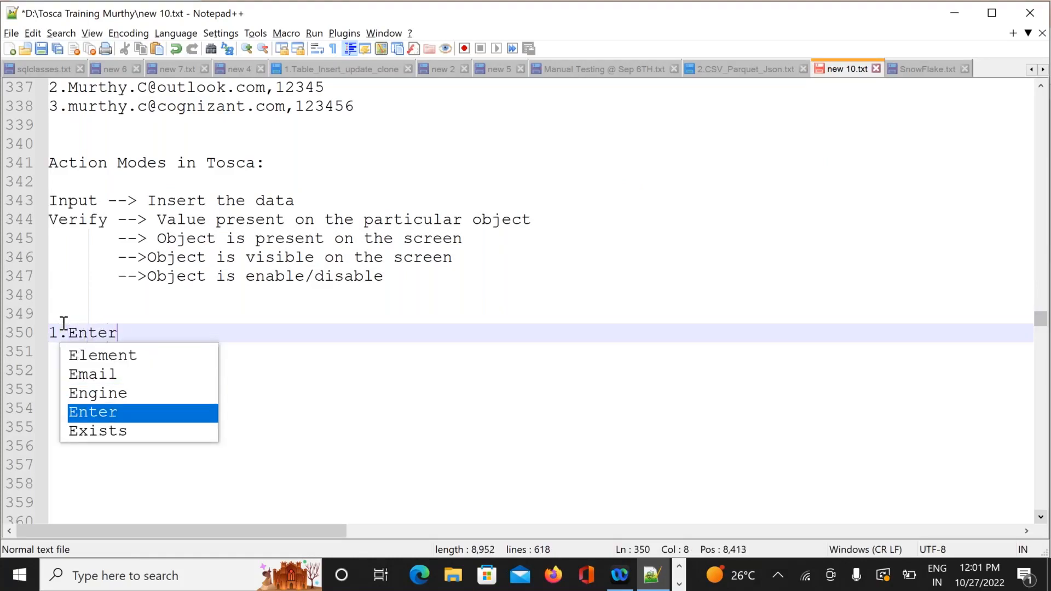
pyautogui.write('Comp')
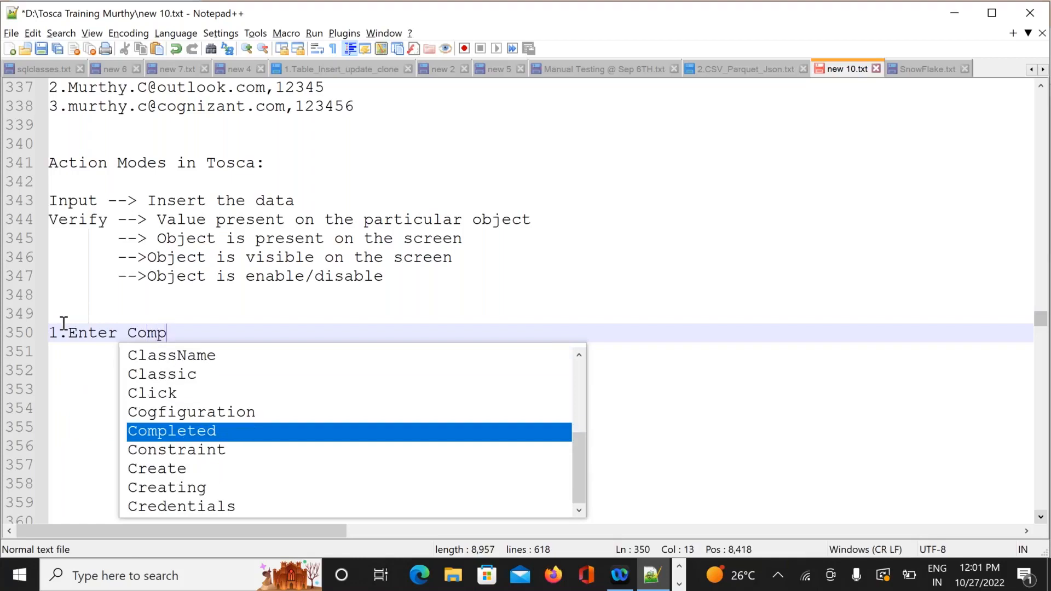
pyautogui.write('uters in Search ')
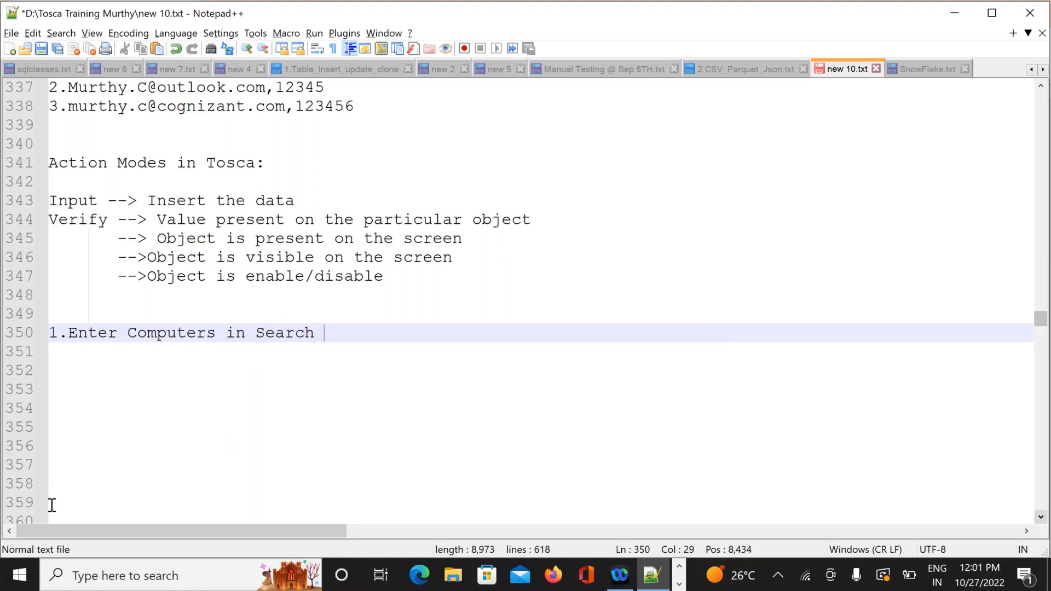
pyautogui.write('Box')
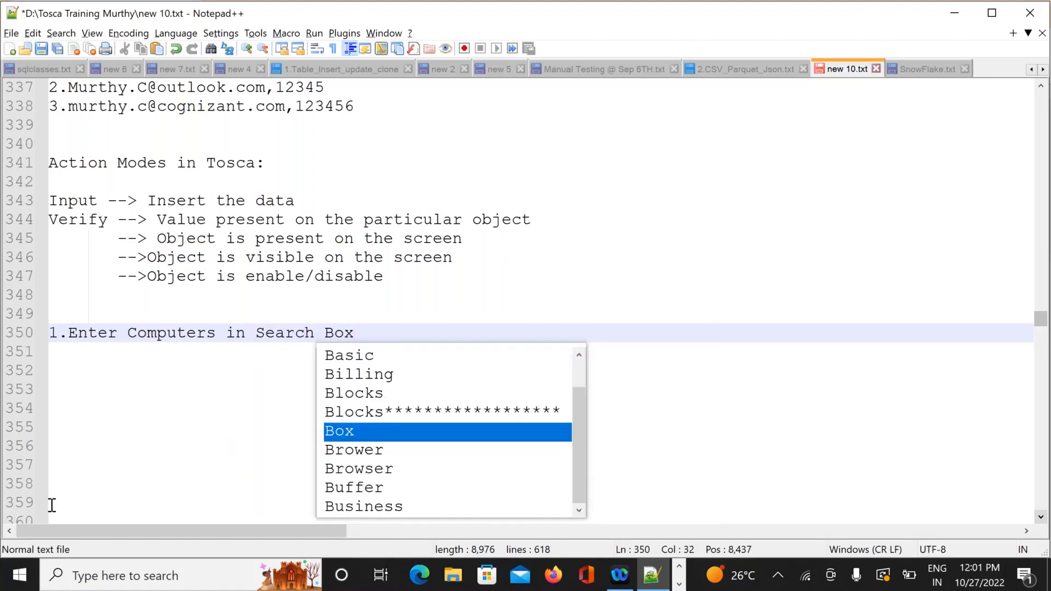
pyautogui.press('Return')
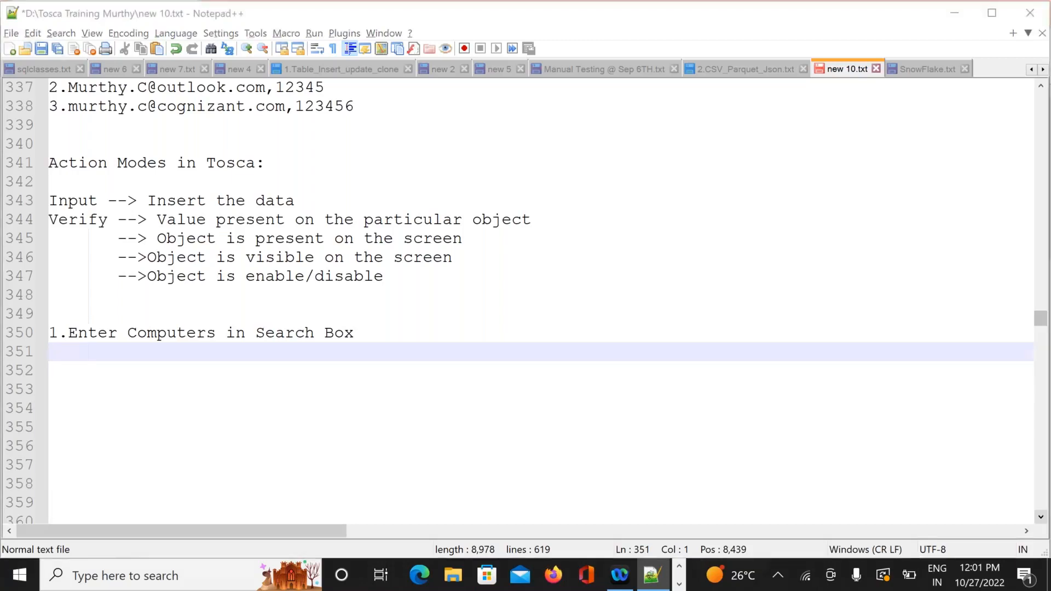
pyautogui.hotkey('alt', 'Tab')
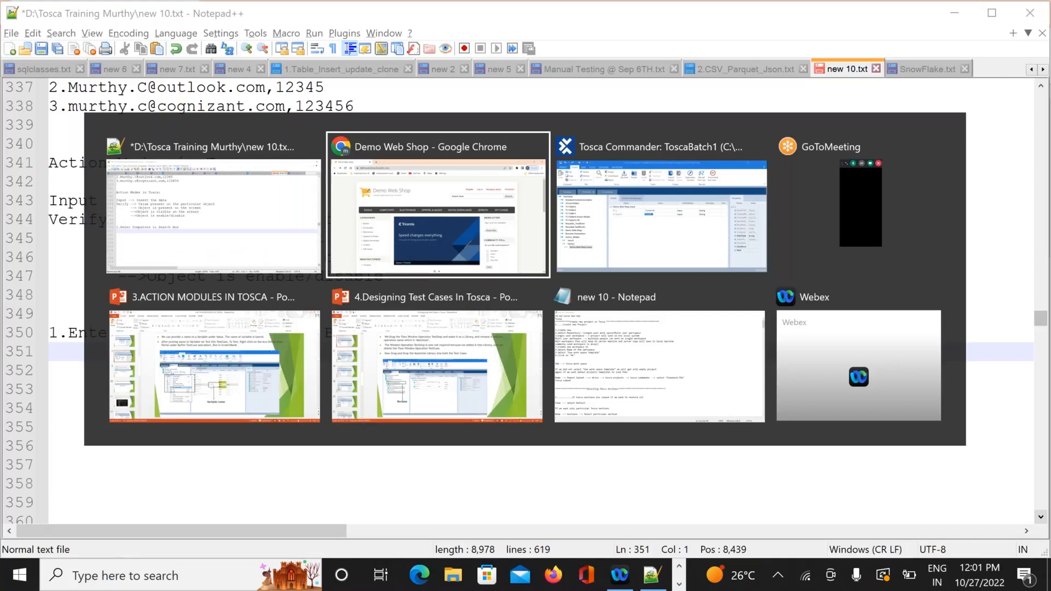
pyautogui.hotkey('alt', 'Tab')
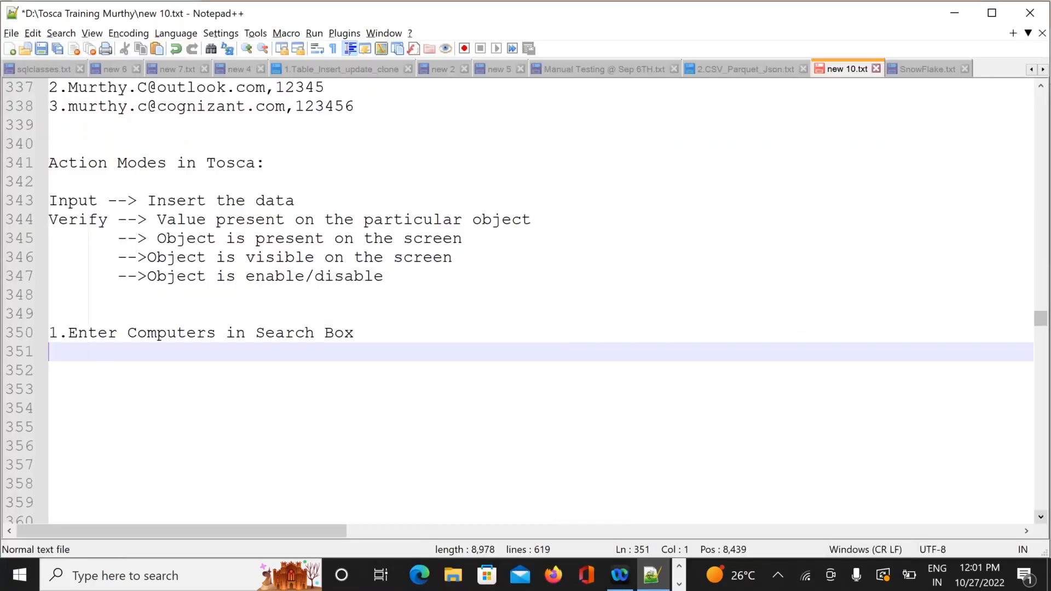
# Add steps '2.Verify text = Computers' and '3.Click on Search', and append '-->' to step one
pyautogui.write('2.Veri')
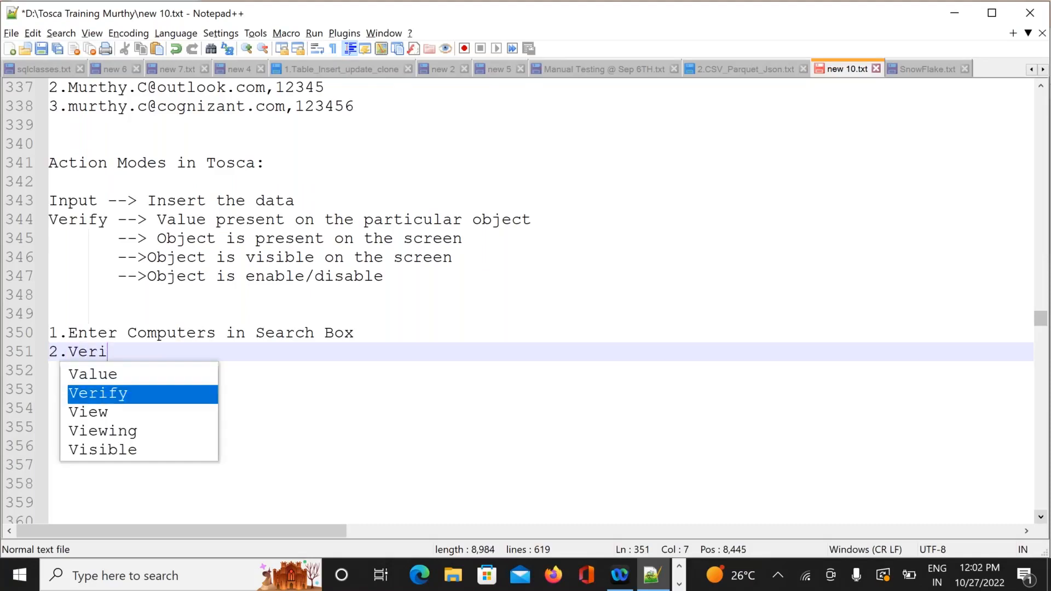
pyautogui.write('fy')
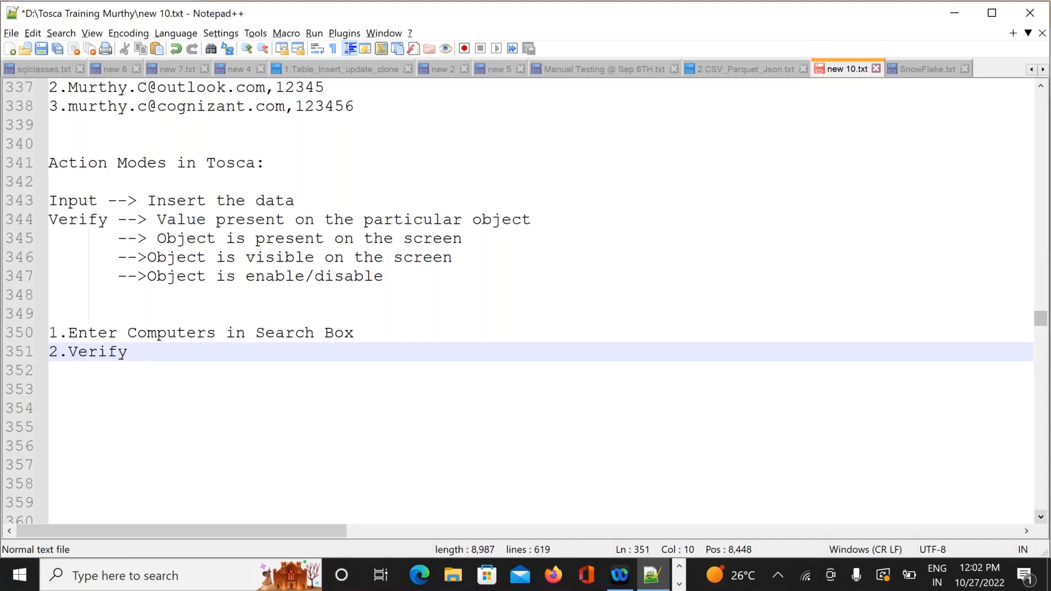
pyautogui.write('te')
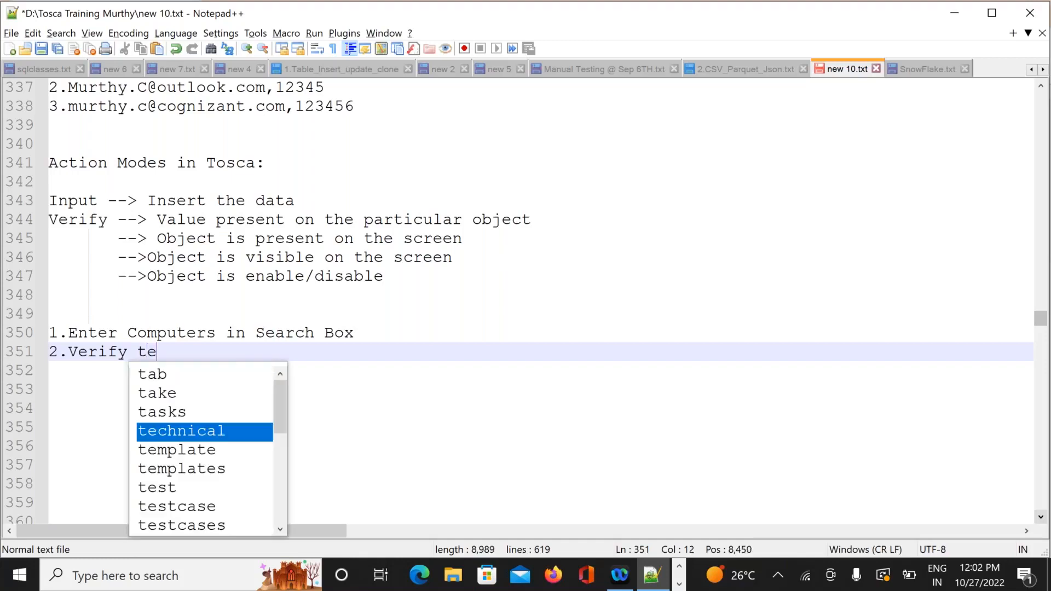
pyautogui.write('xt = ')
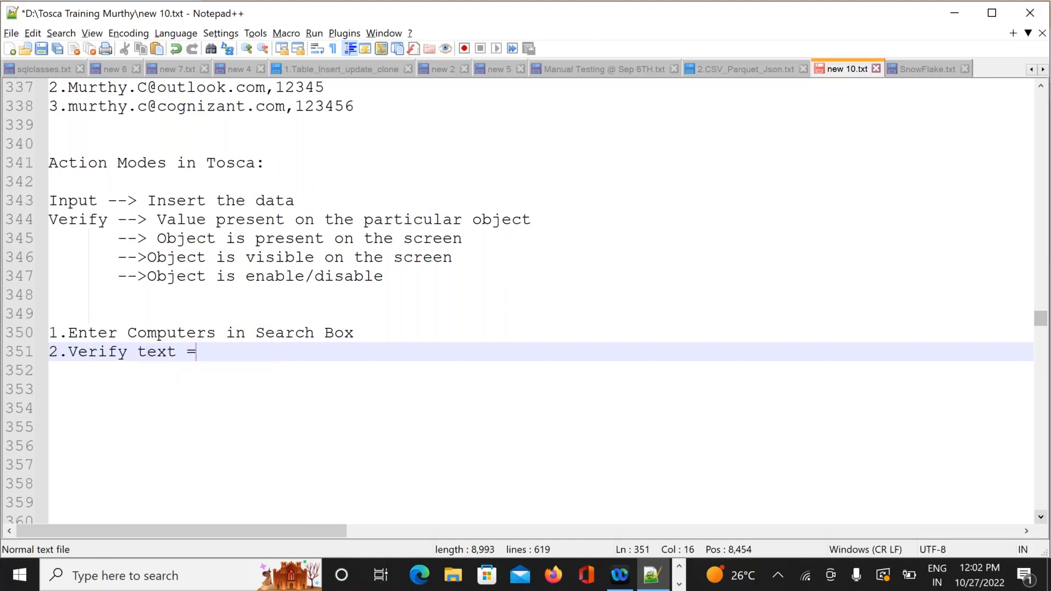
pyautogui.write('Comp')
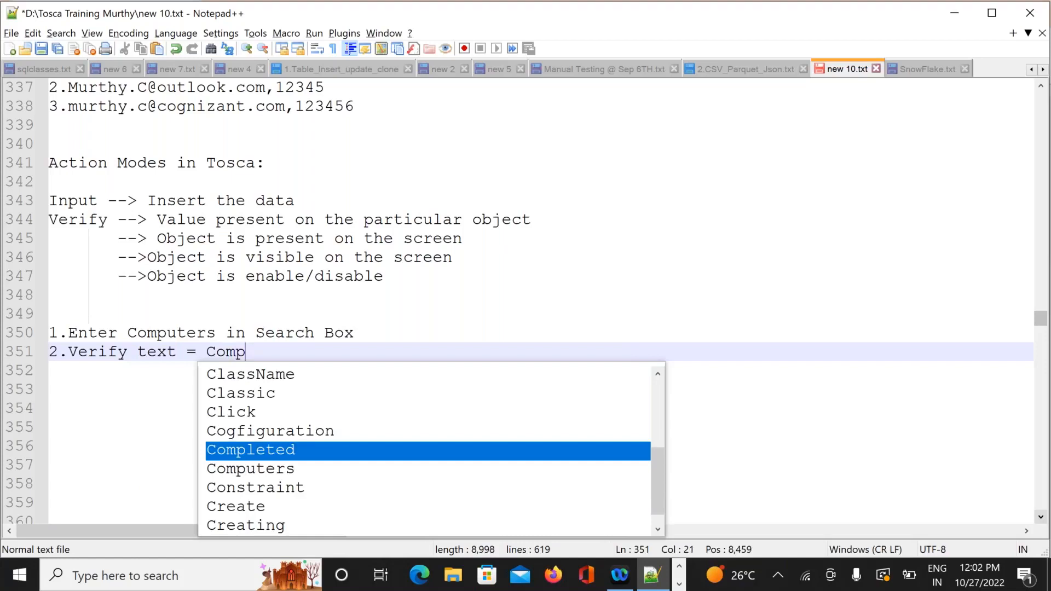
pyautogui.write('uters')
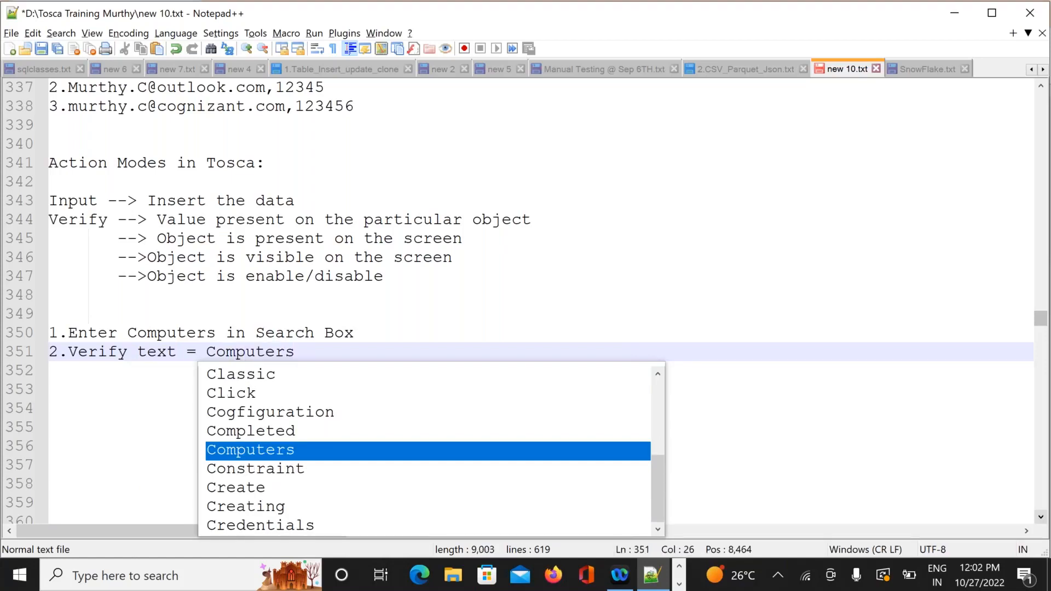
pyautogui.press('Return')
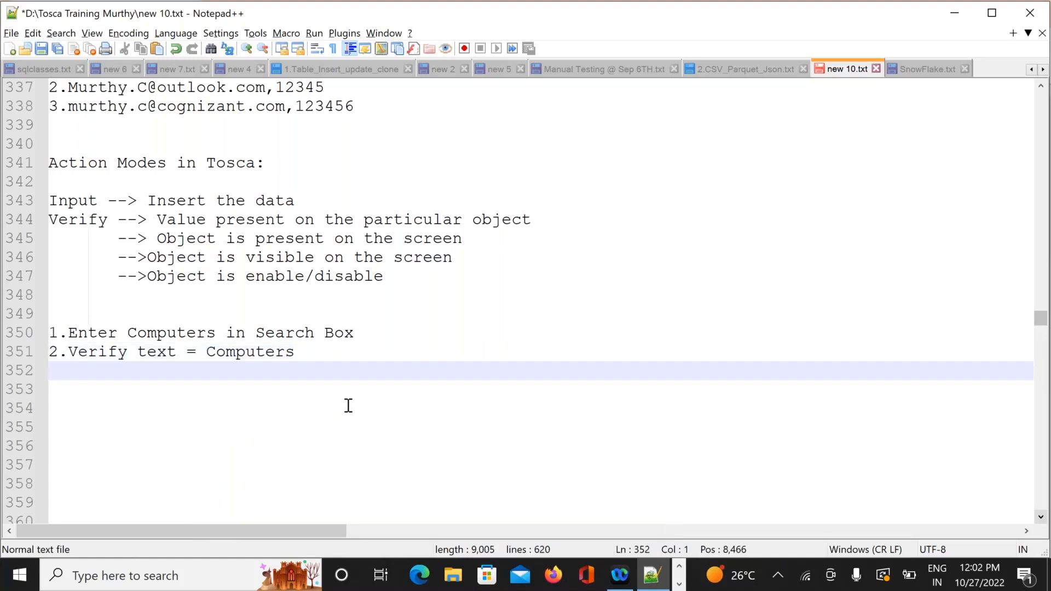
pyautogui.write('3.Search')
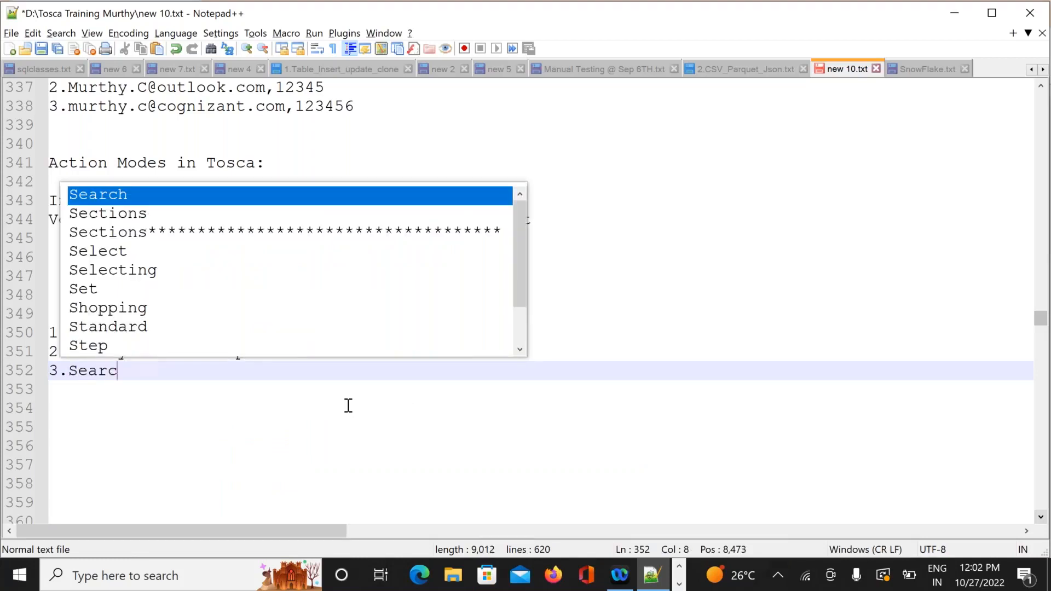
pyautogui.press('Escape')
pyautogui.press('Left')
pyautogui.press('Left')
pyautogui.press('Left')
pyautogui.press('Left')
pyautogui.press('Left')
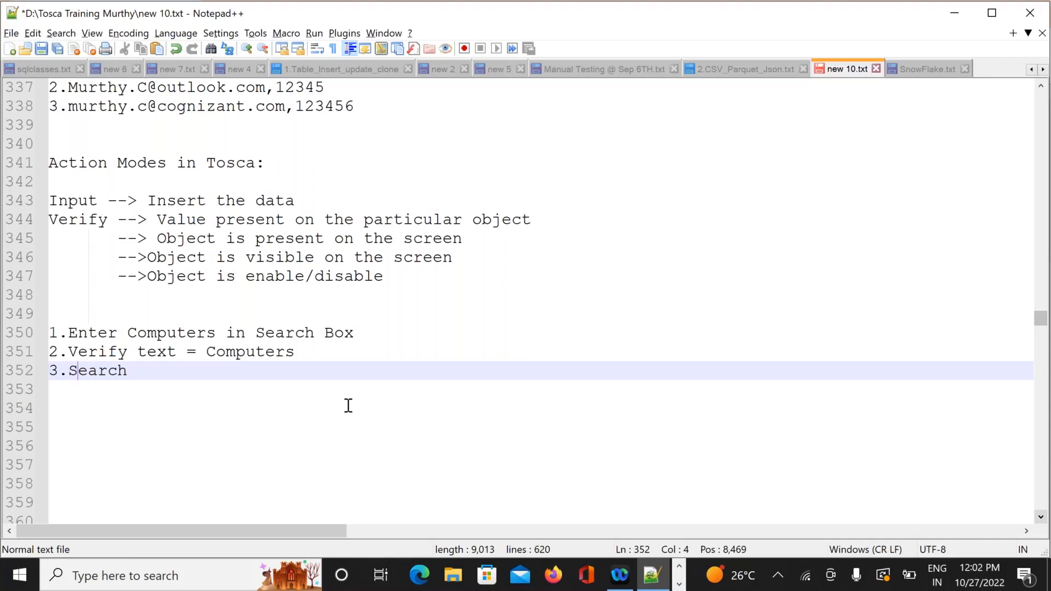
pyautogui.press('Left')
pyautogui.write('Click')
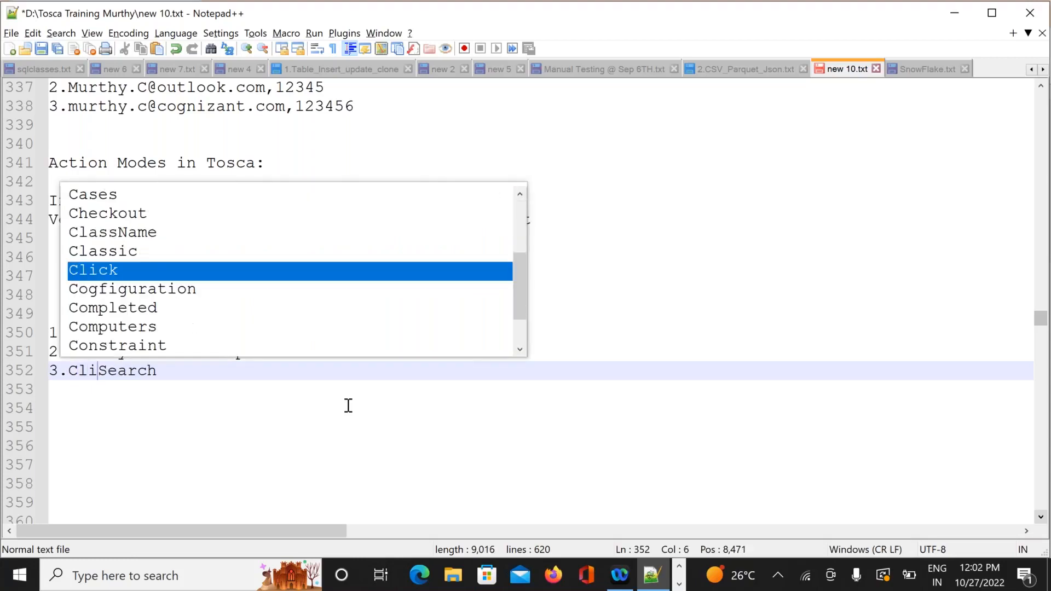
pyautogui.write(' on')
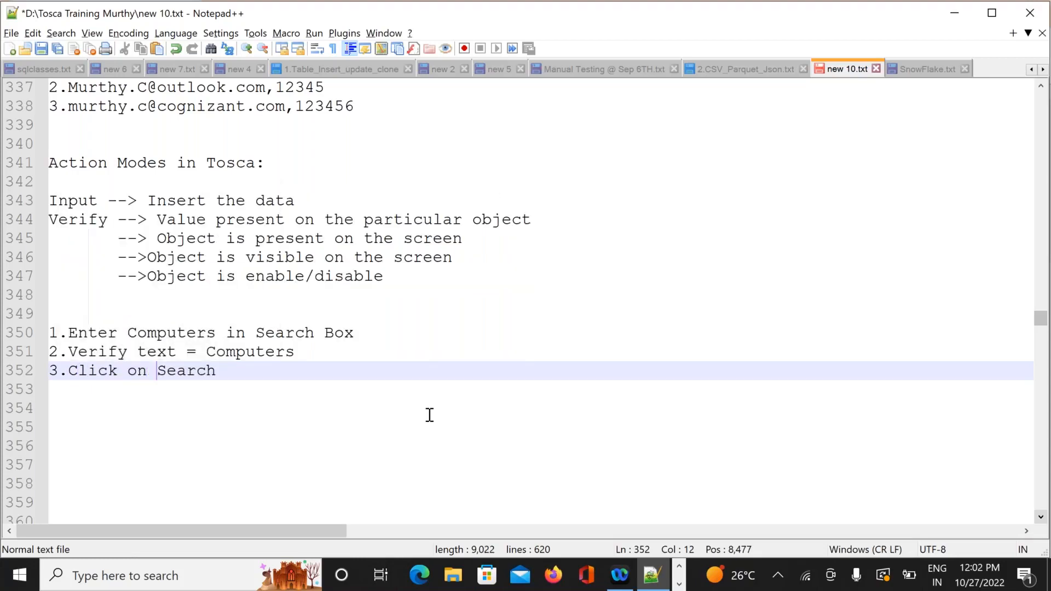
pyautogui.click(467, 422)
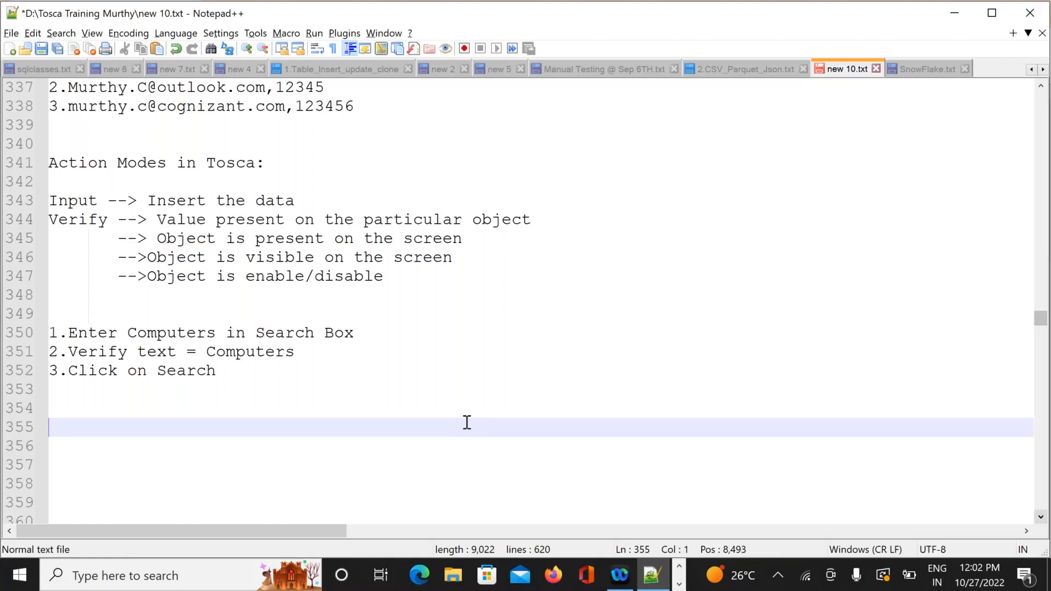
pyautogui.click(386, 337)
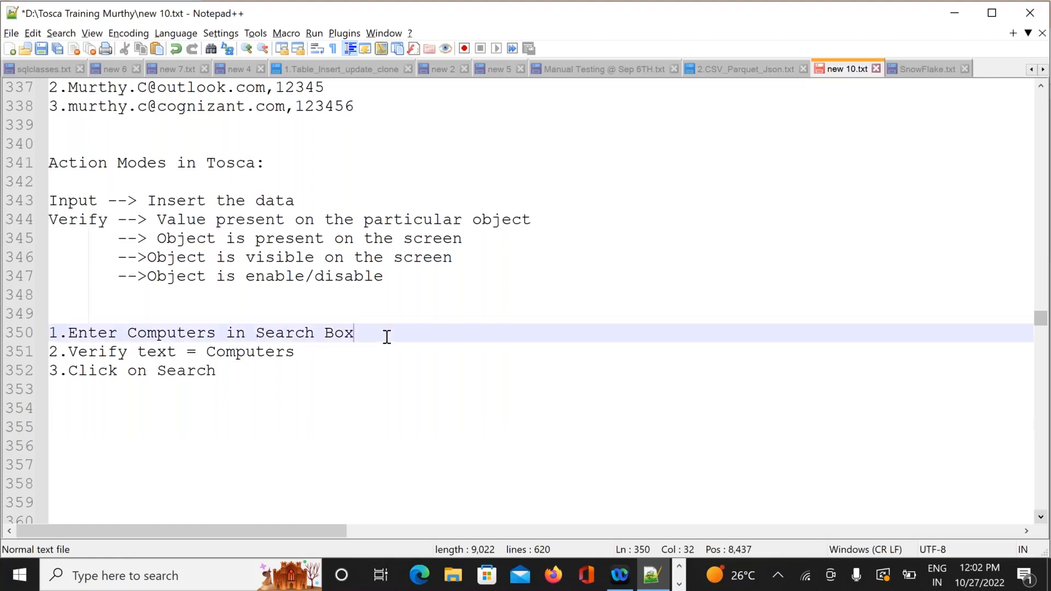
pyautogui.write('-->')
pyautogui.hotkey('alt', 'Tab')
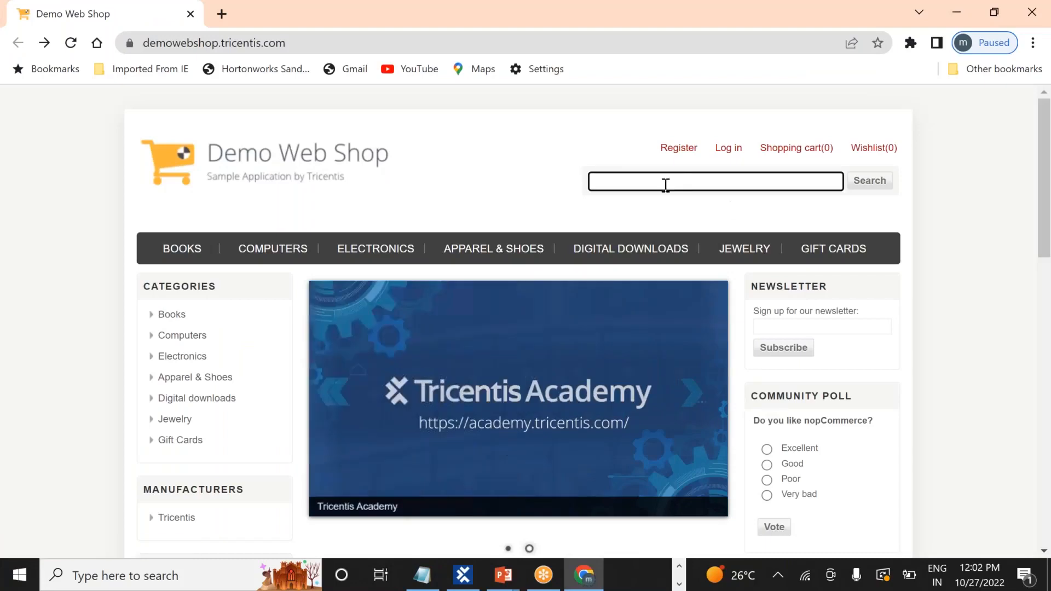
pyautogui.hotkey('alt', 'Tab')
pyautogui.click(593, 197)
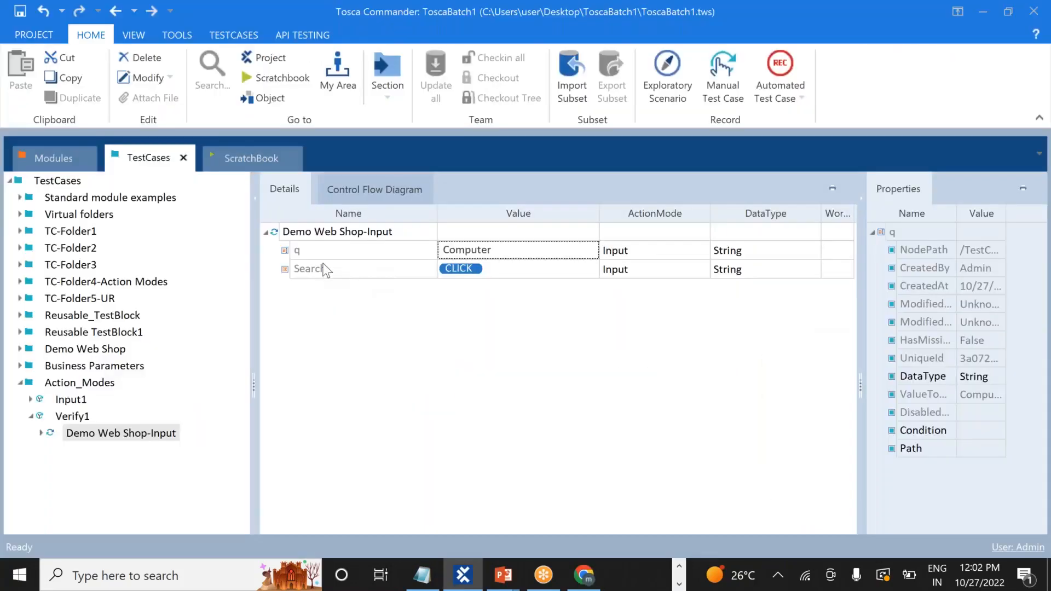
pyautogui.click(313, 250)
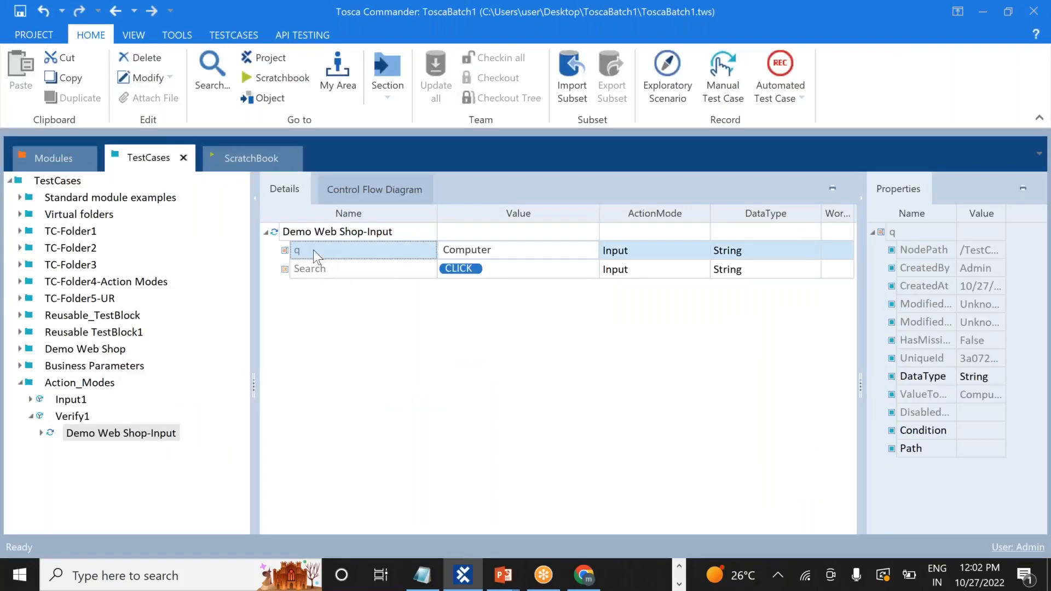
pyautogui.hotkey('alt', 'Tab')
pyautogui.click(408, 274)
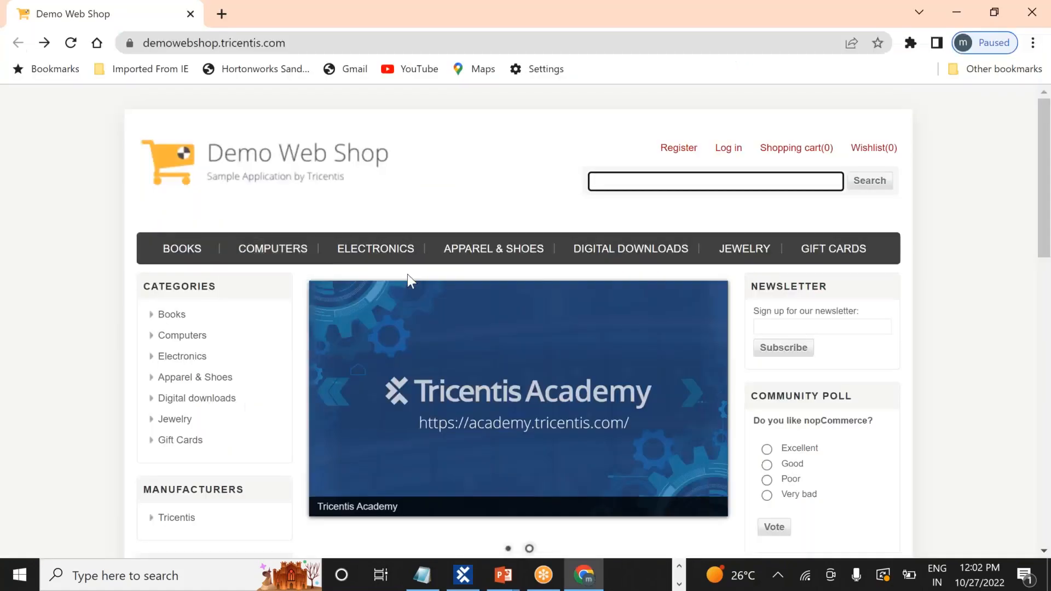
pyautogui.hotkey('alt', 'Tab')
pyautogui.hotkey('alt', 'Tab')
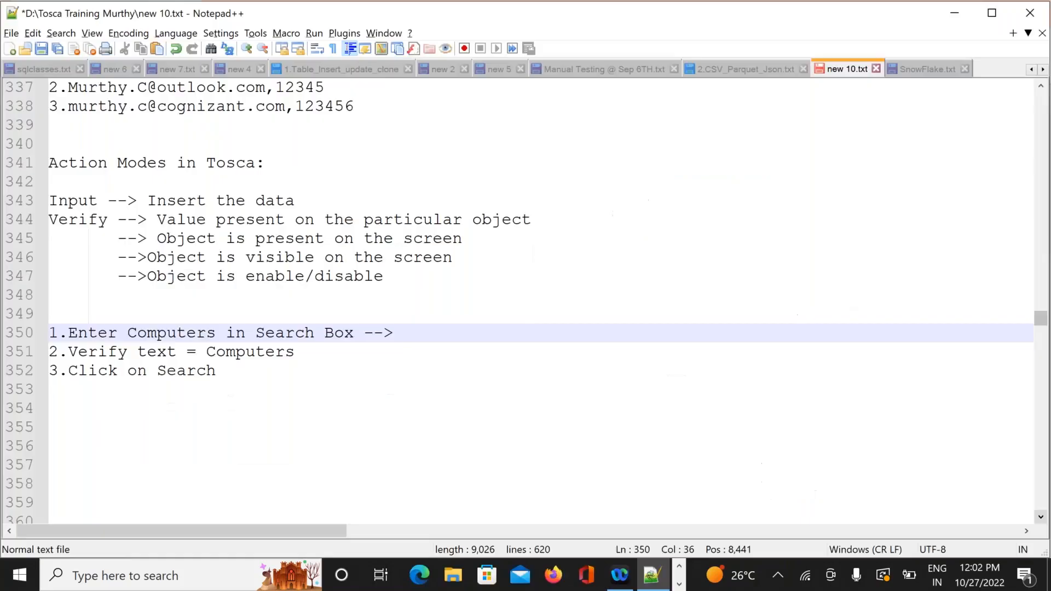
# Annotate the steps with 'Q box', '-->Q Box' and '--> Search', fixing the SEarch typo
pyautogui.write('Q box')
pyautogui.click(313, 351)
pyautogui.write('-->')
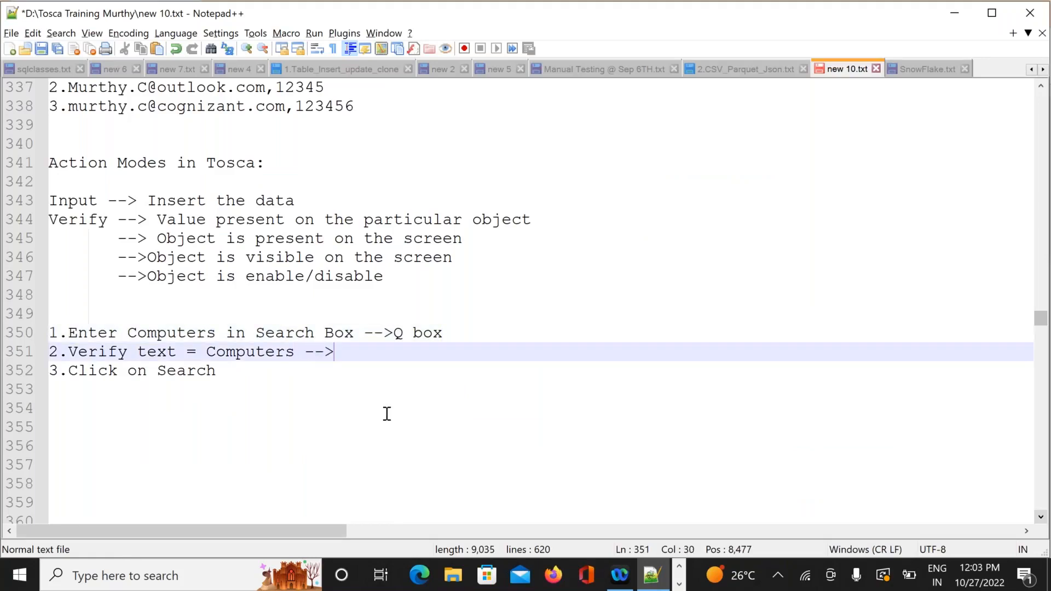
pyautogui.write('Q Box')
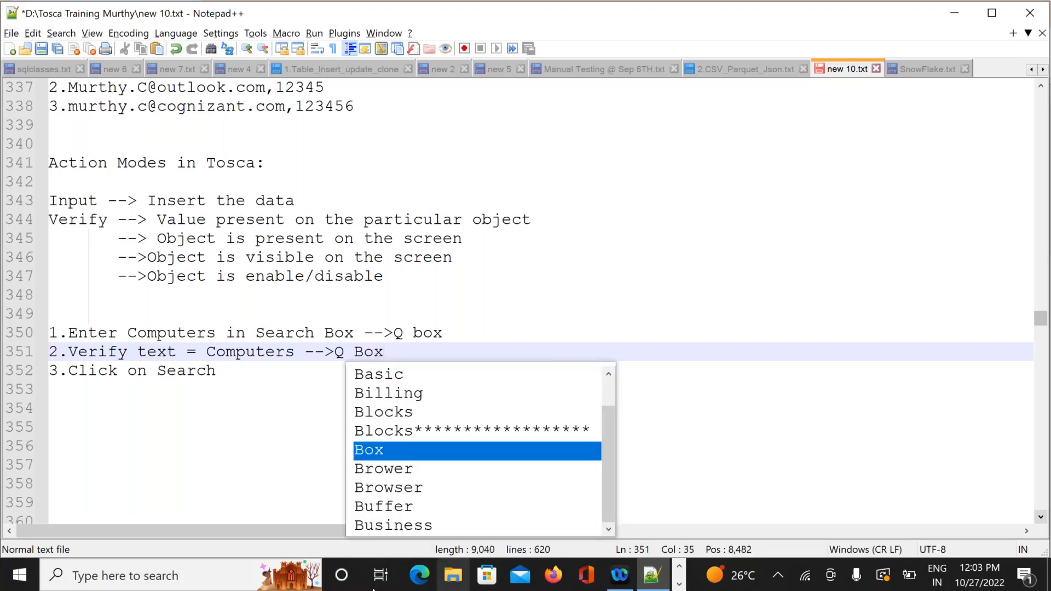
pyautogui.click(251, 372)
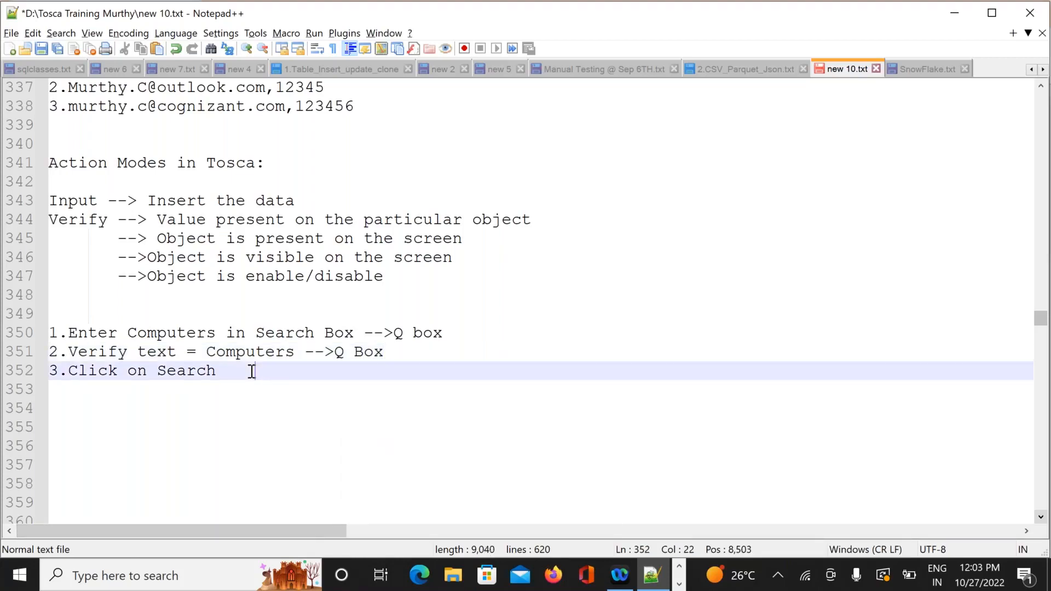
pyautogui.press('BackSpace')
pyautogui.press('BackSpace')
pyautogui.write('--> SEarch')
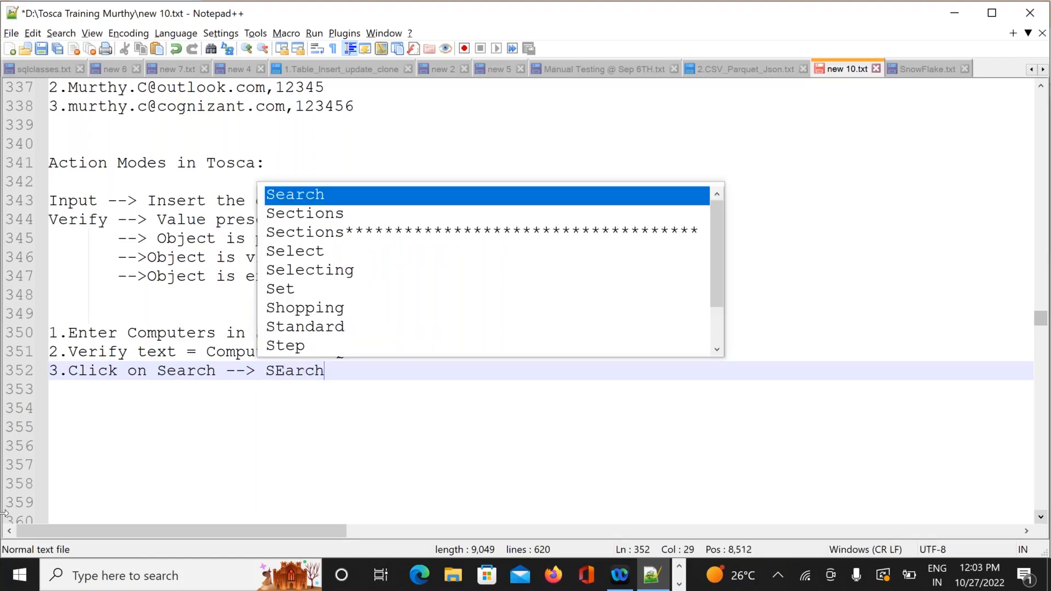
pyautogui.press('BackSpace')
pyautogui.press('BackSpace')
pyautogui.press('BackSpace')
pyautogui.press('BackSpace')
pyautogui.press('BackSpace')
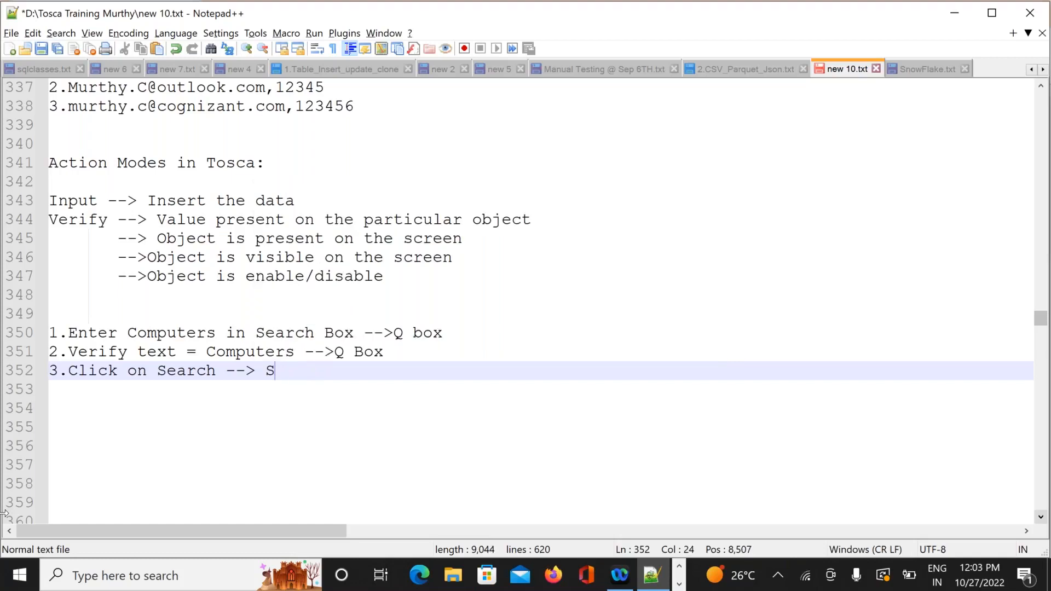
pyautogui.write('earch')
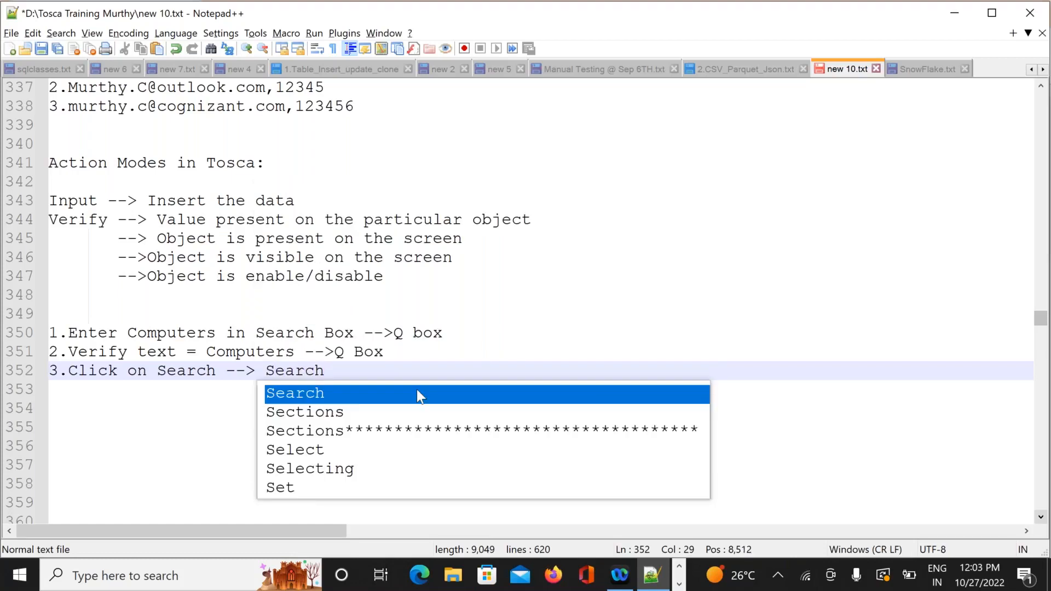
pyautogui.click(707, 204)
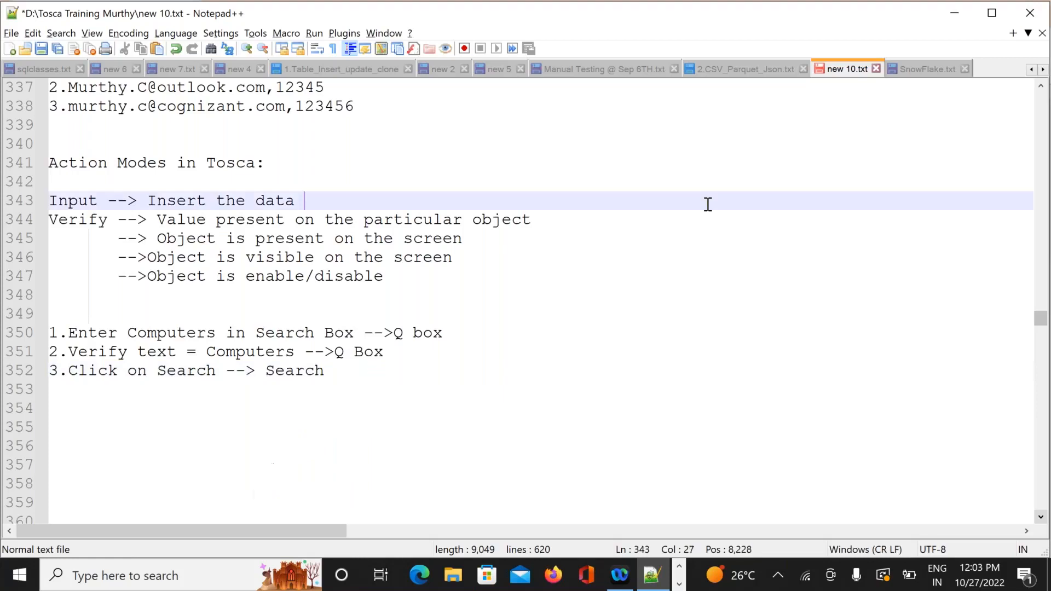
pyautogui.hotkey('alt', 'Tab')
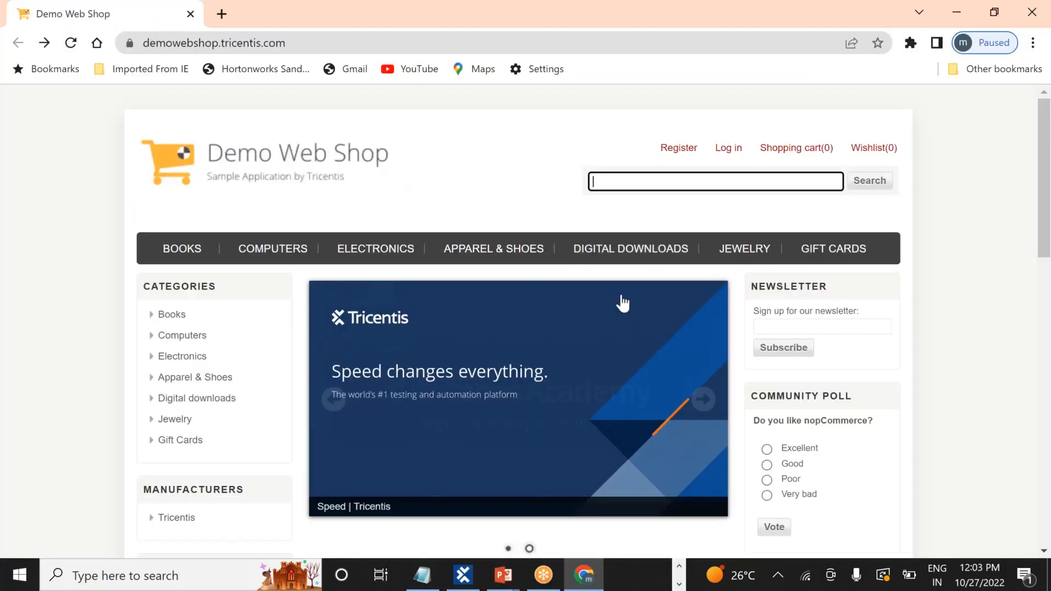
# Insert a blank line after the Verify step in the notes, then return to Tosca Commander
pyautogui.hotkey('alt', 'Tab')
pyautogui.hotkey('alt', 'Tab')
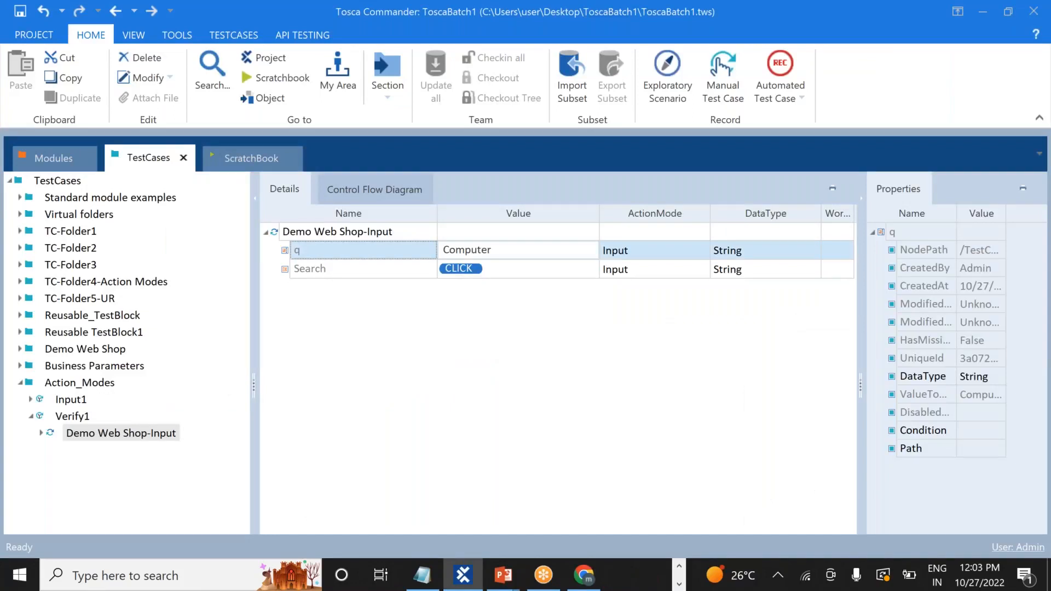
pyautogui.hotkey('alt', 'Tab')
pyautogui.hotkey('alt', 'Tab')
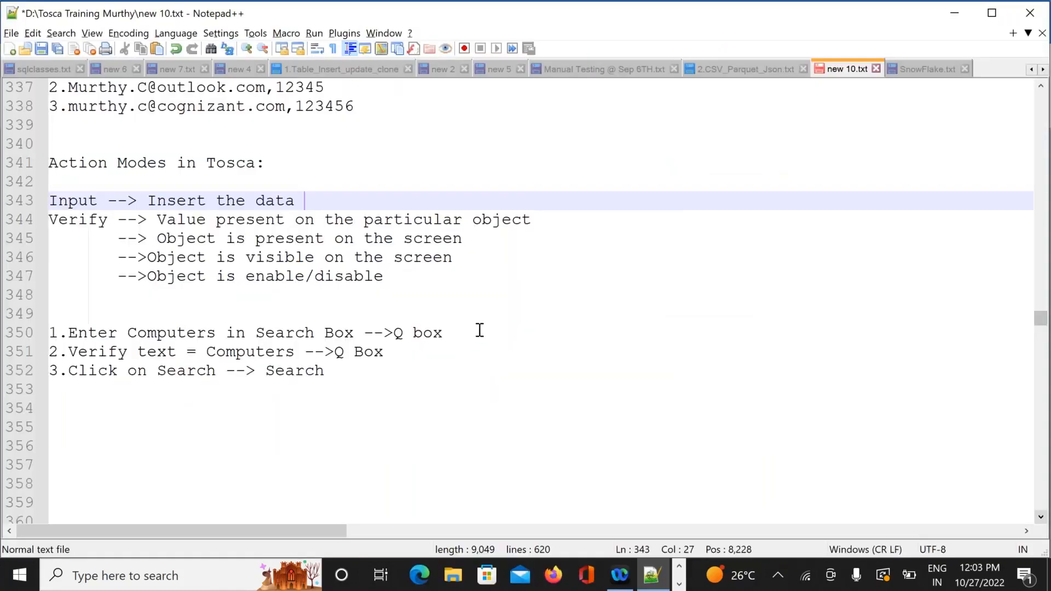
pyautogui.click(479, 330)
pyautogui.click(398, 352)
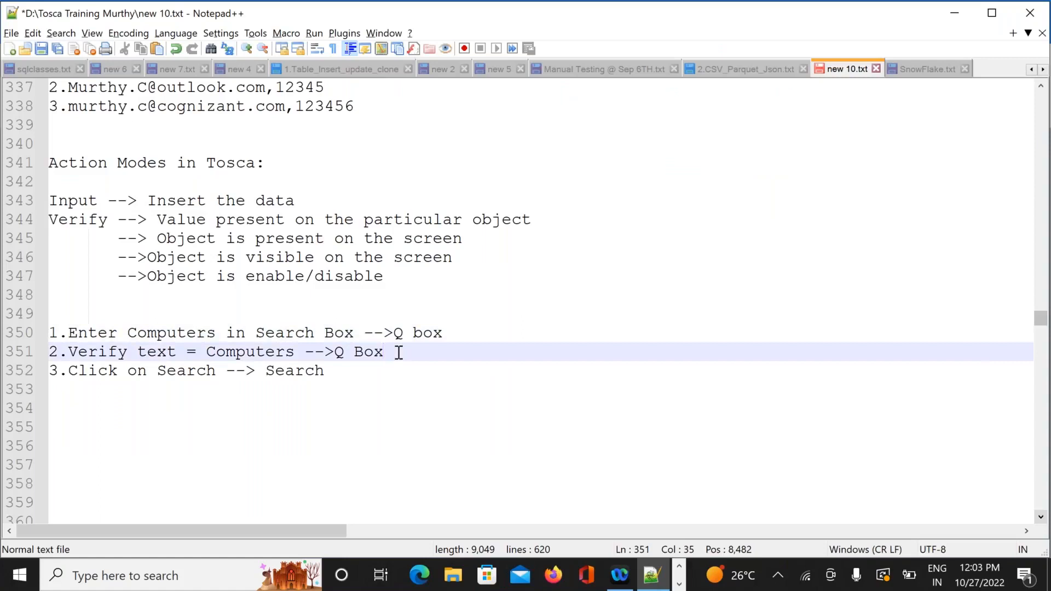
pyautogui.press('Return')
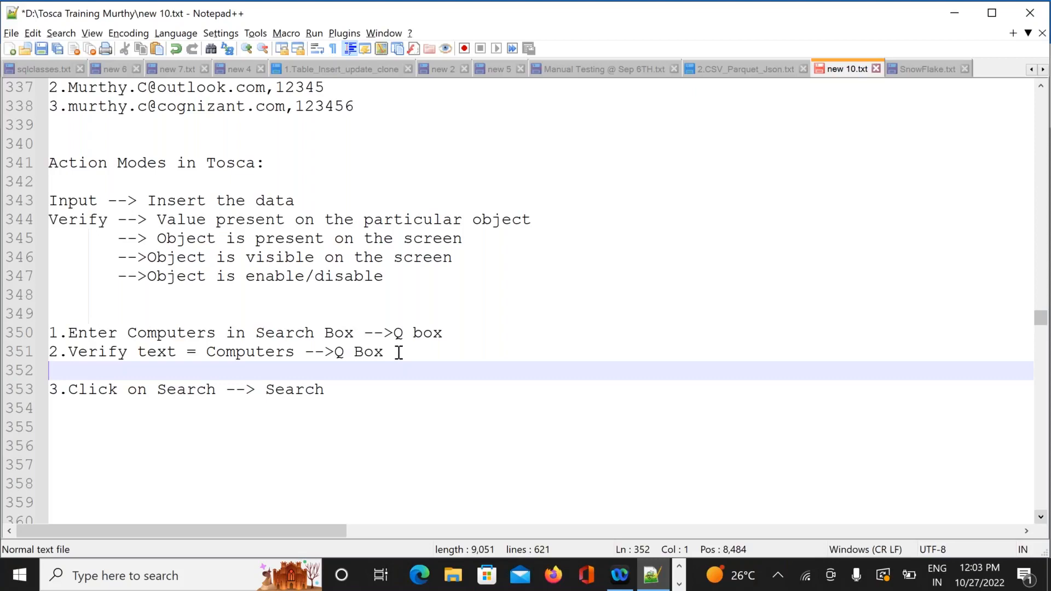
pyautogui.hotkey('alt', 'Tab')
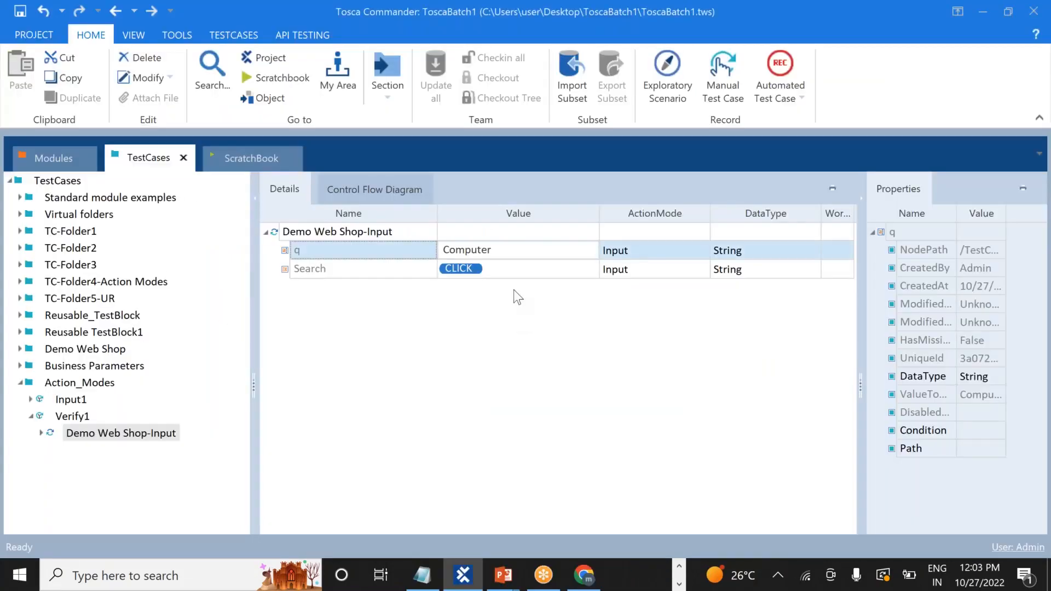
pyautogui.click(316, 247)
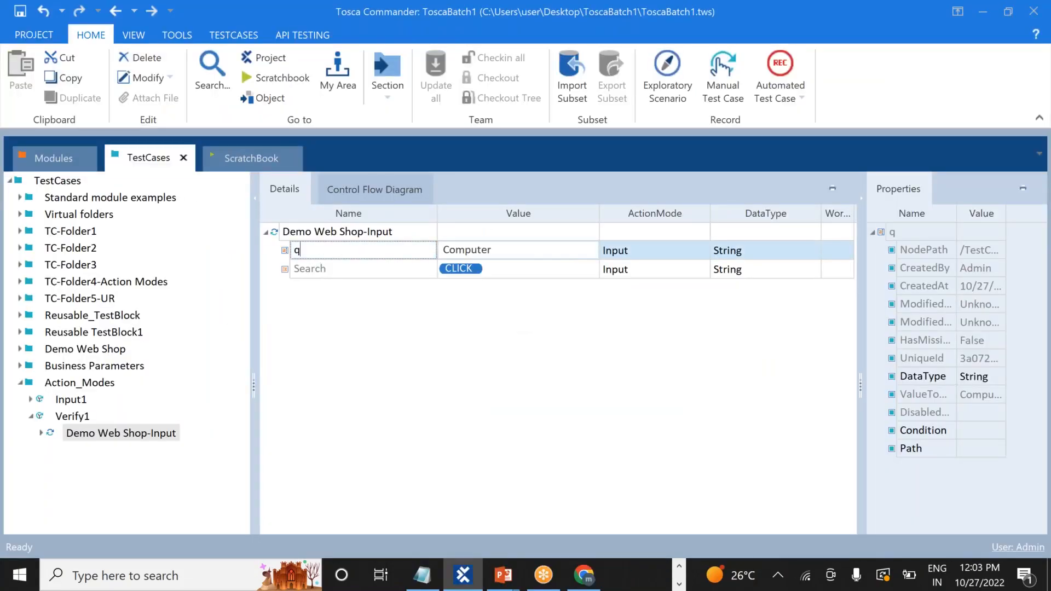
pyautogui.click(321, 272)
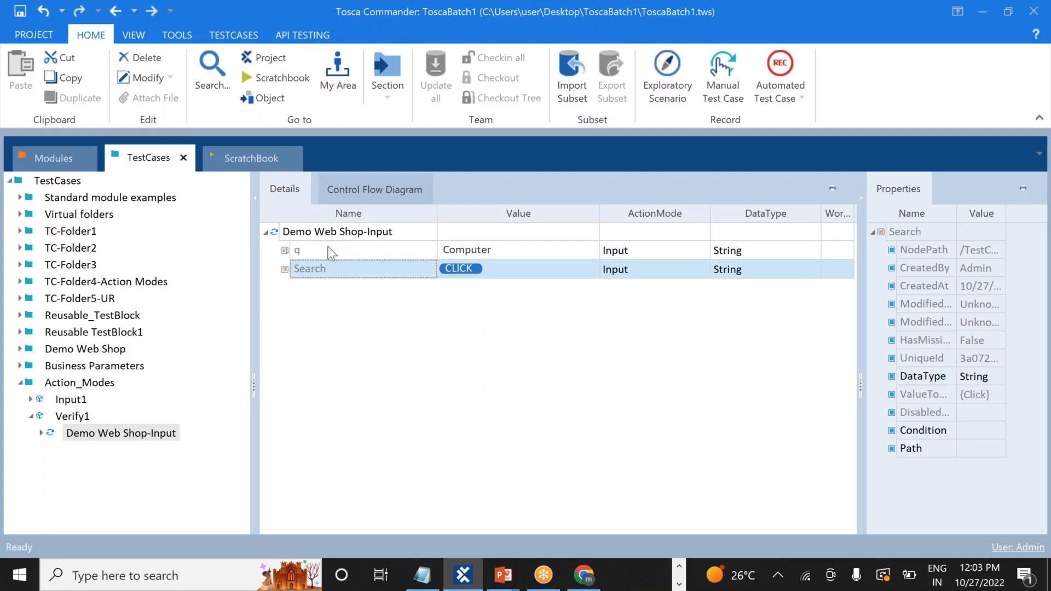
pyautogui.click(329, 251)
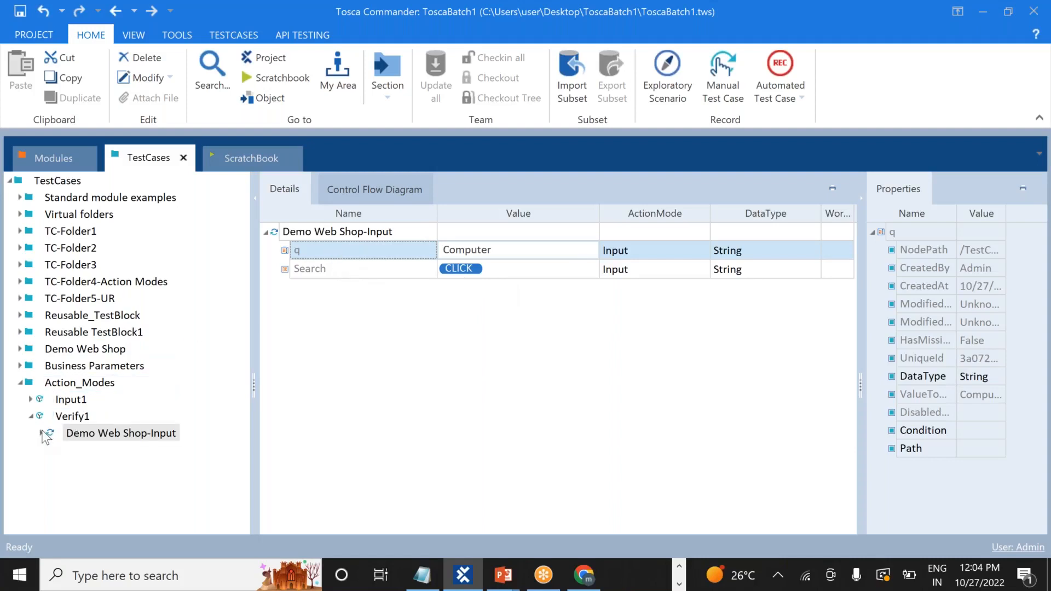
# Jump to the Demo Web Shop module and set the q field's Cardinality to 0-2
pyautogui.rightClick(81, 438)
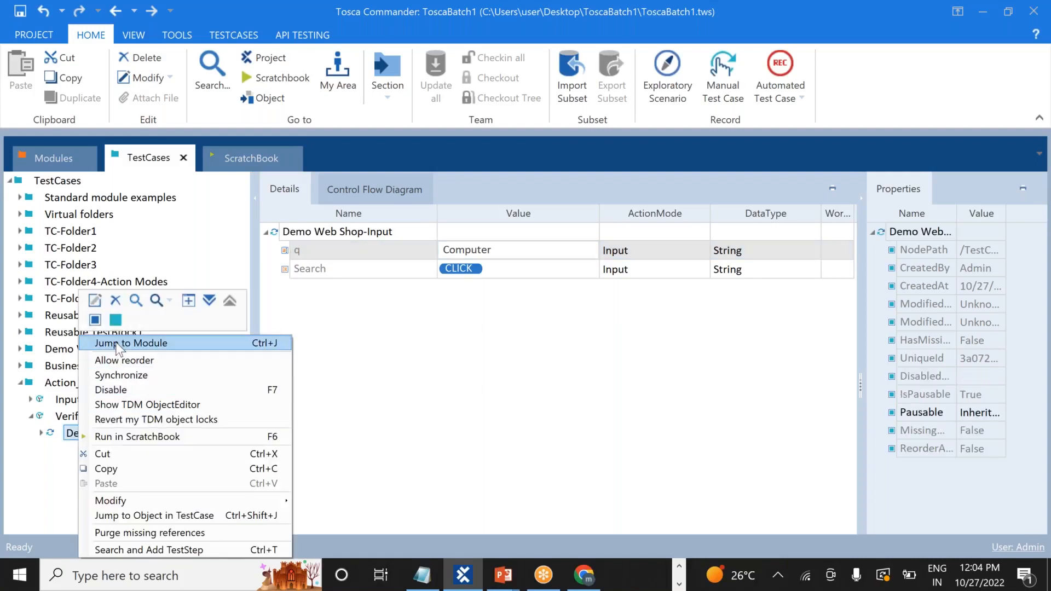
pyautogui.click(116, 343)
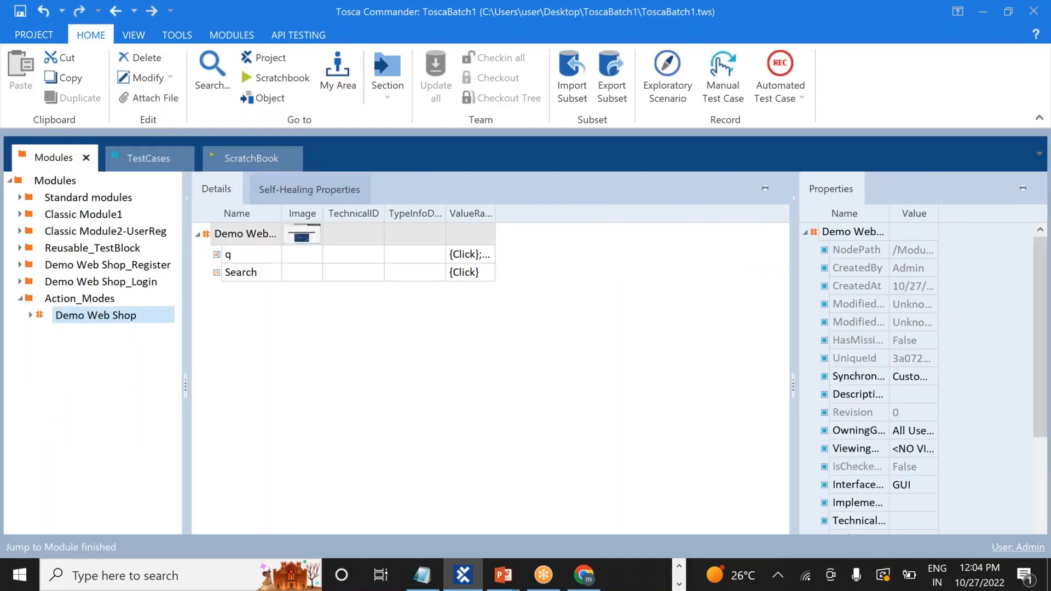
pyautogui.click(238, 259)
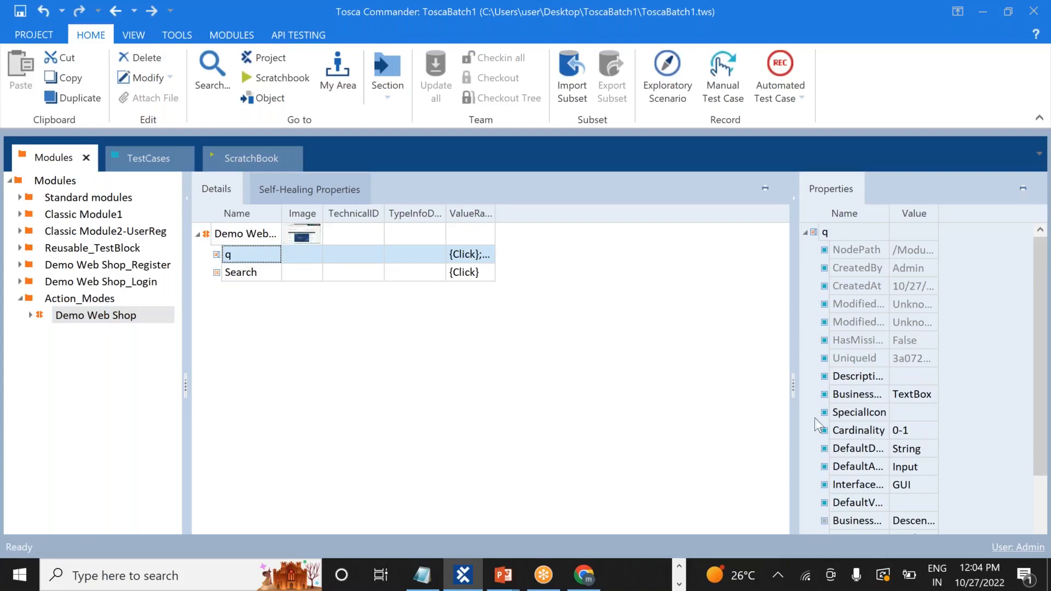
pyautogui.click(904, 432)
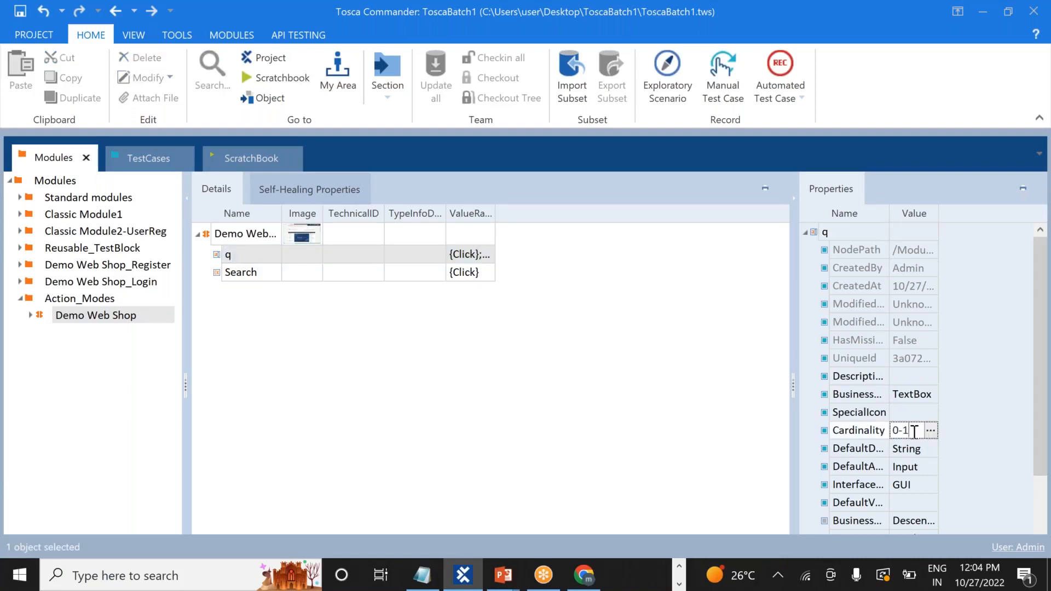
pyautogui.press('BackSpace')
pyautogui.write('2')
pyautogui.click(713, 429)
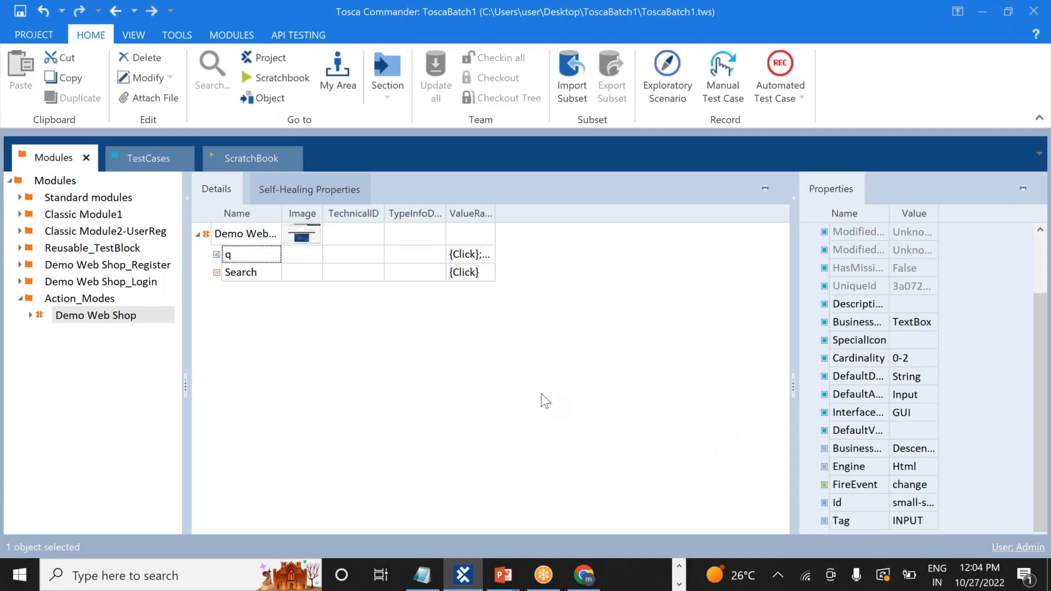
pyautogui.click(141, 159)
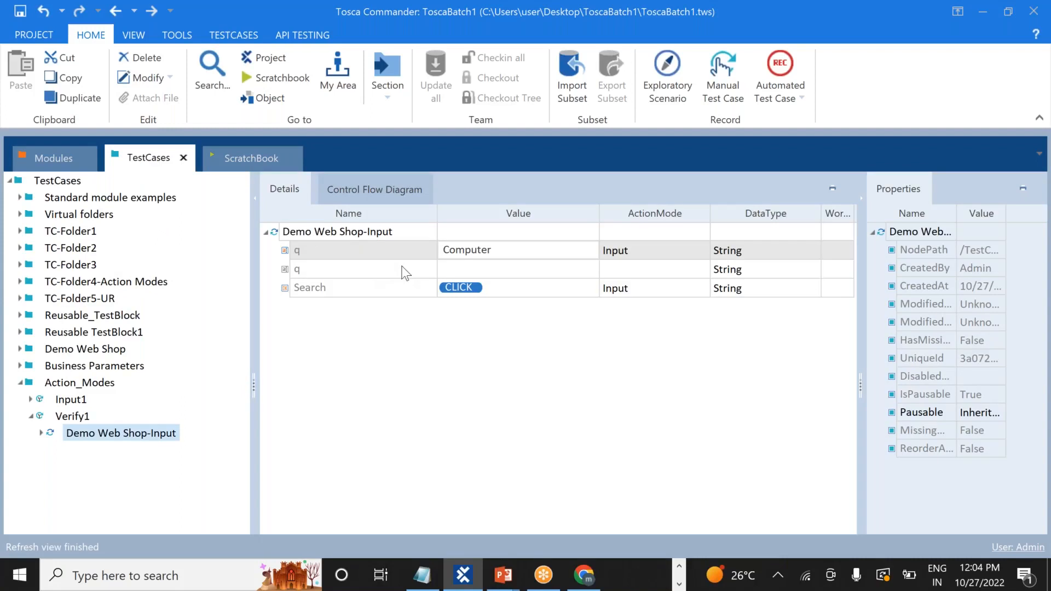
# Enter Computer as the value of Verify1's second q step
pyautogui.click(464, 266)
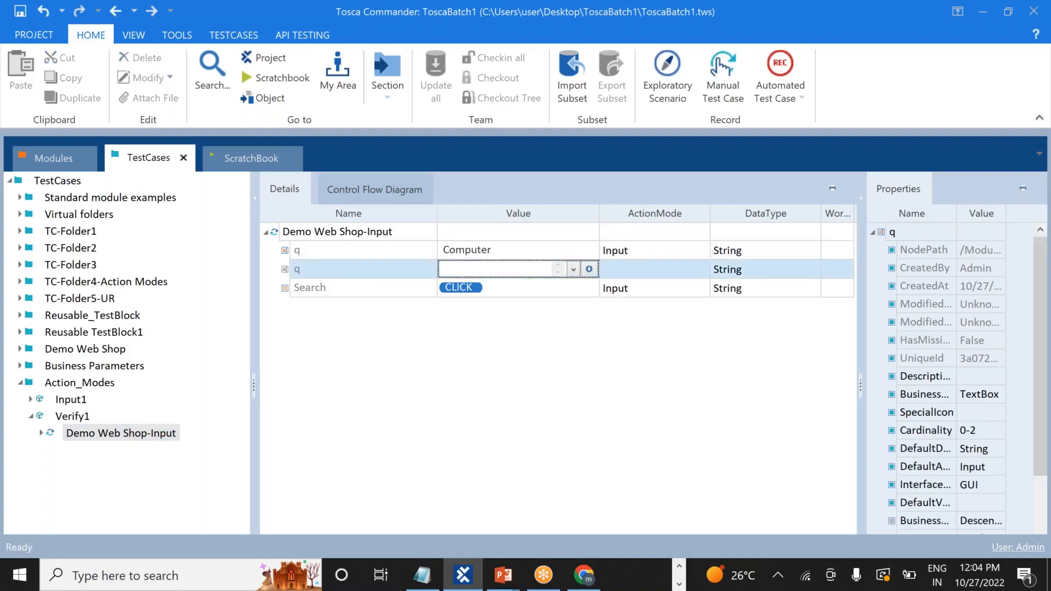
pyautogui.write('Computer')
pyautogui.click(501, 253)
# Set the second q step's action mode to Verify, then go to the Modules view
pyautogui.click(576, 268)
pyautogui.click(682, 271)
pyautogui.click(703, 269)
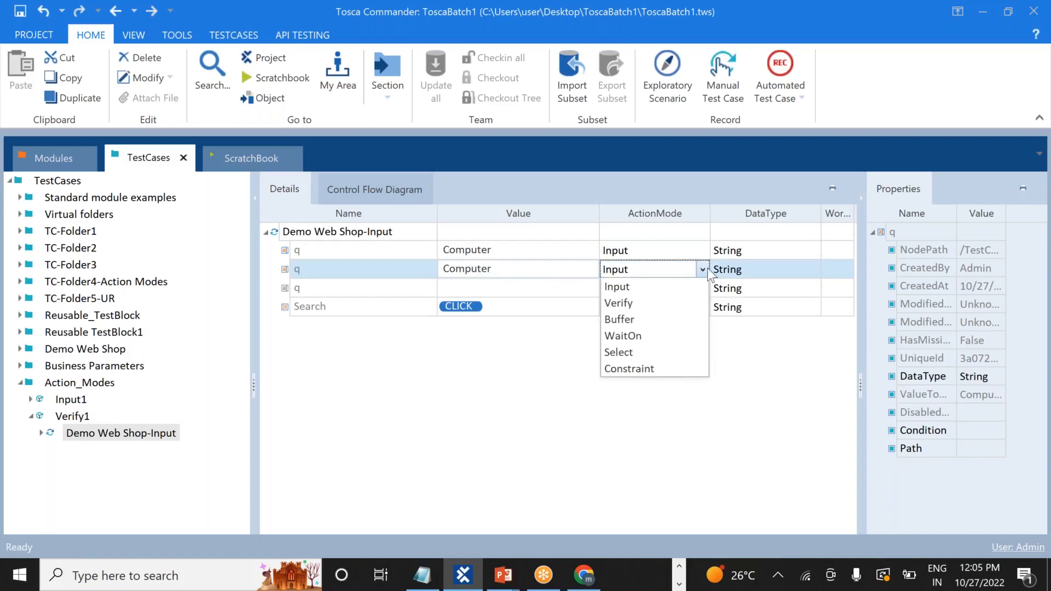
pyautogui.click(645, 304)
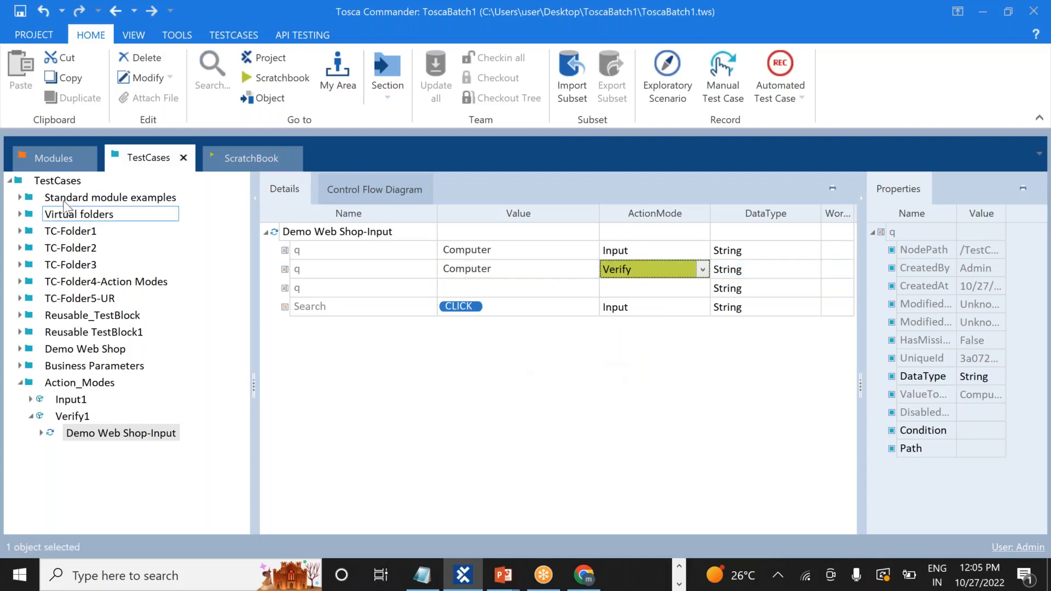
pyautogui.click(42, 157)
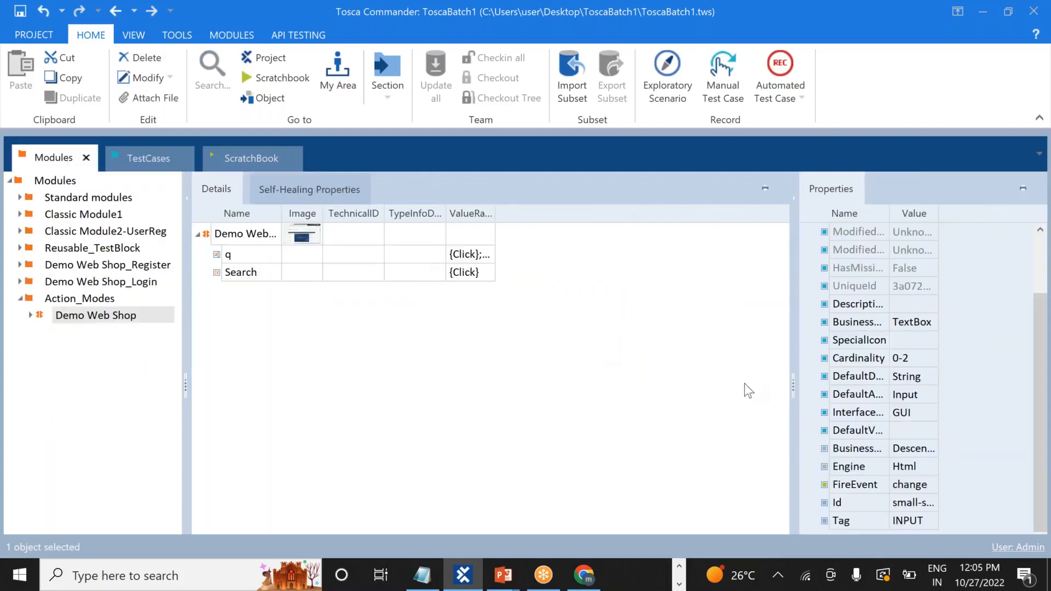
# Change the q field's Cardinality from 0-2 back to 0-1 and return to TestCases
pyautogui.click(915, 358)
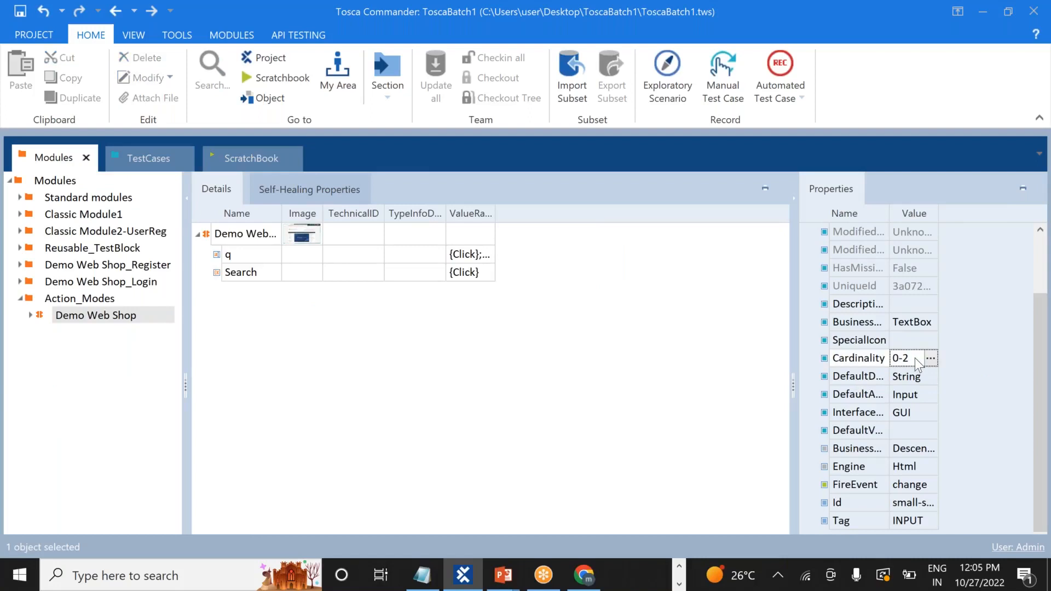
pyautogui.press('BackSpace')
pyautogui.write('1')
pyautogui.press('Return')
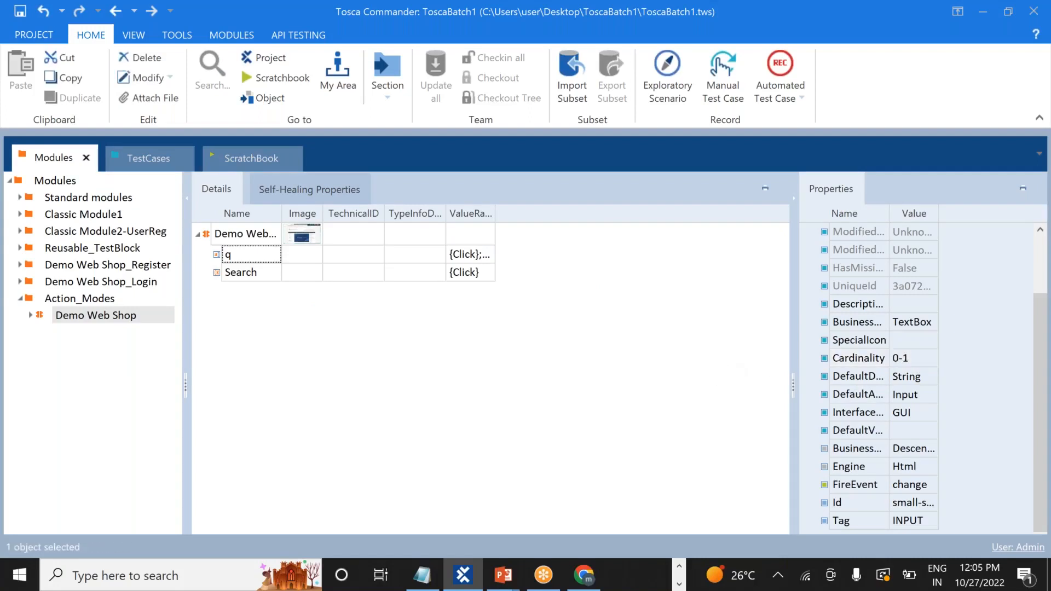
pyautogui.click(153, 159)
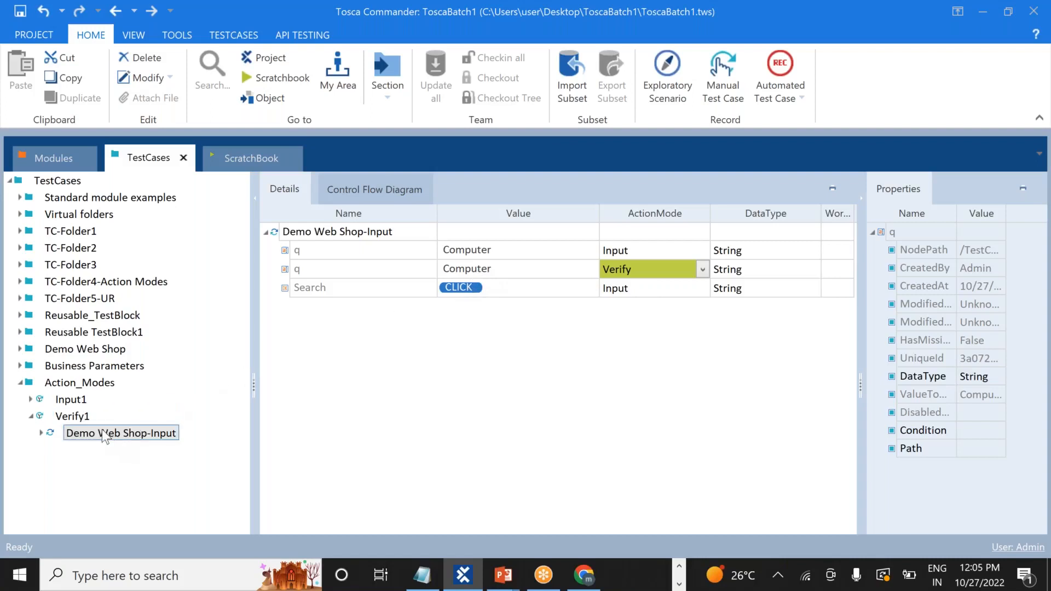
# Run Verify1 in ScratchBook against the web shop, then switch back to Tosca Commander
pyautogui.rightClick(59, 418)
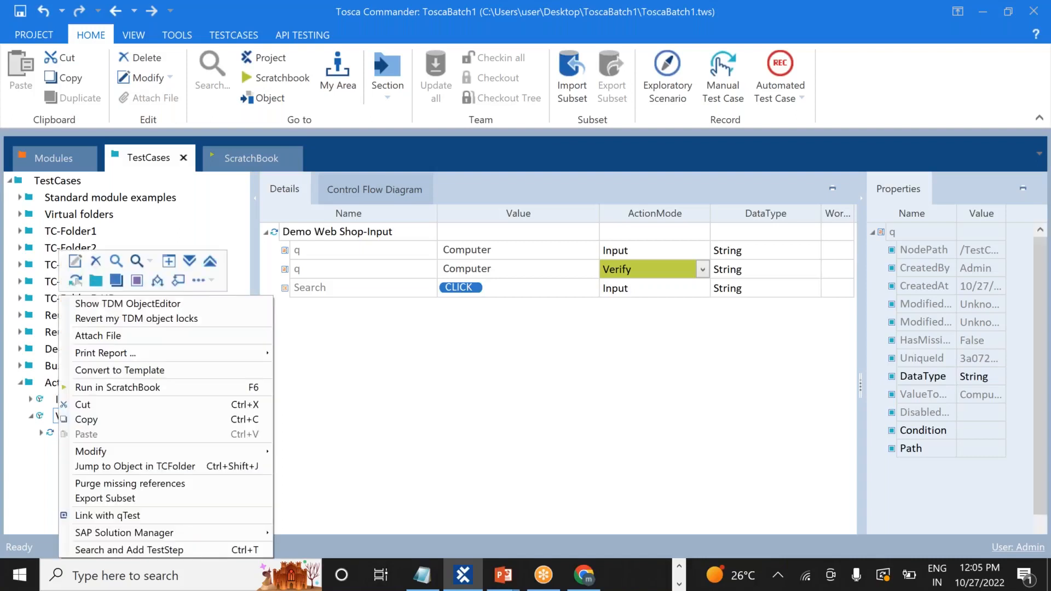
pyautogui.click(130, 389)
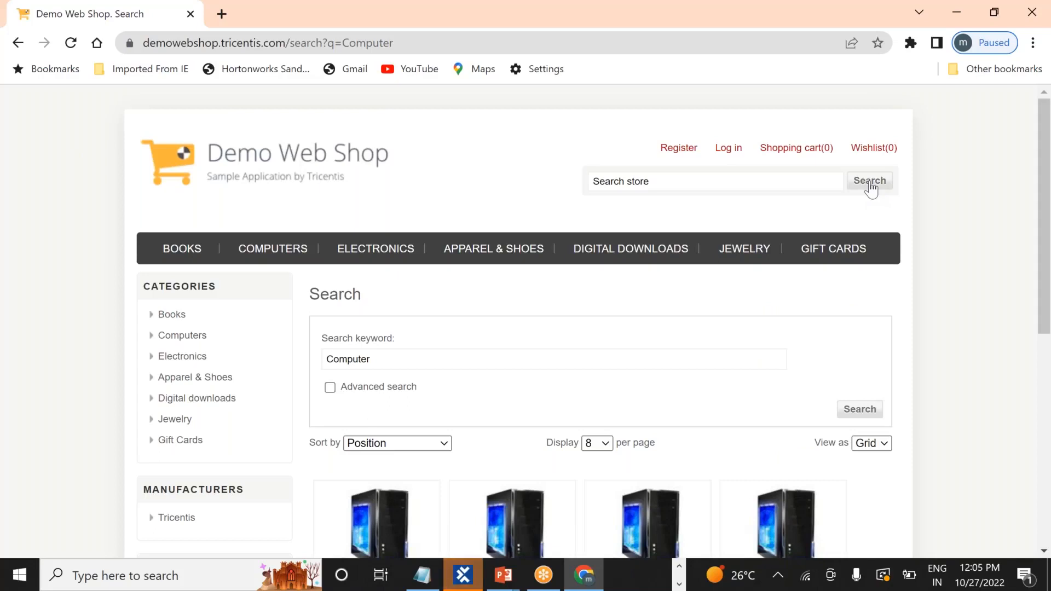
pyautogui.hotkey('alt', 'Tab')
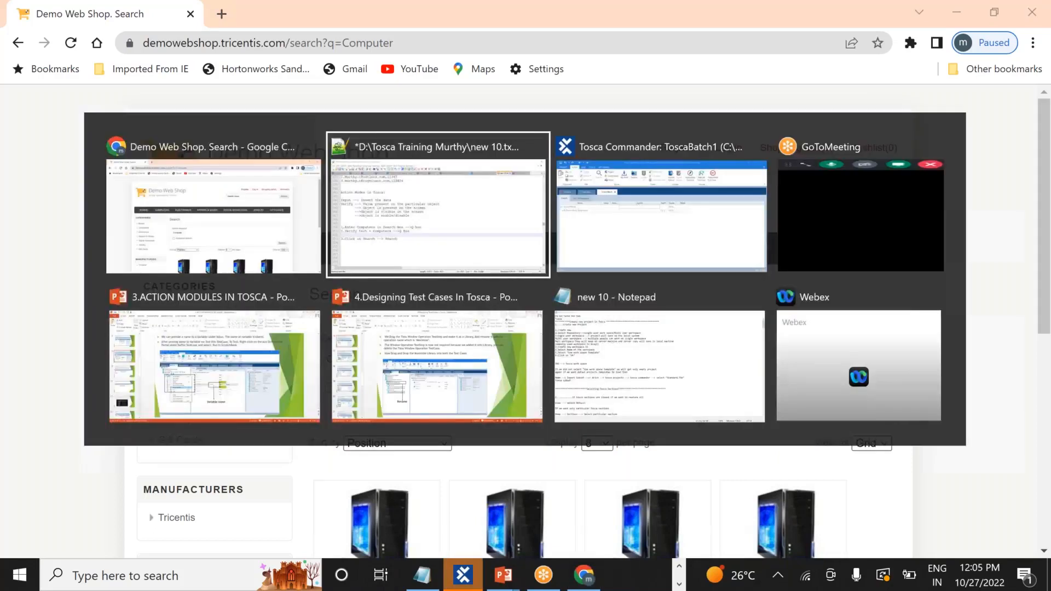
pyautogui.press('Tab')
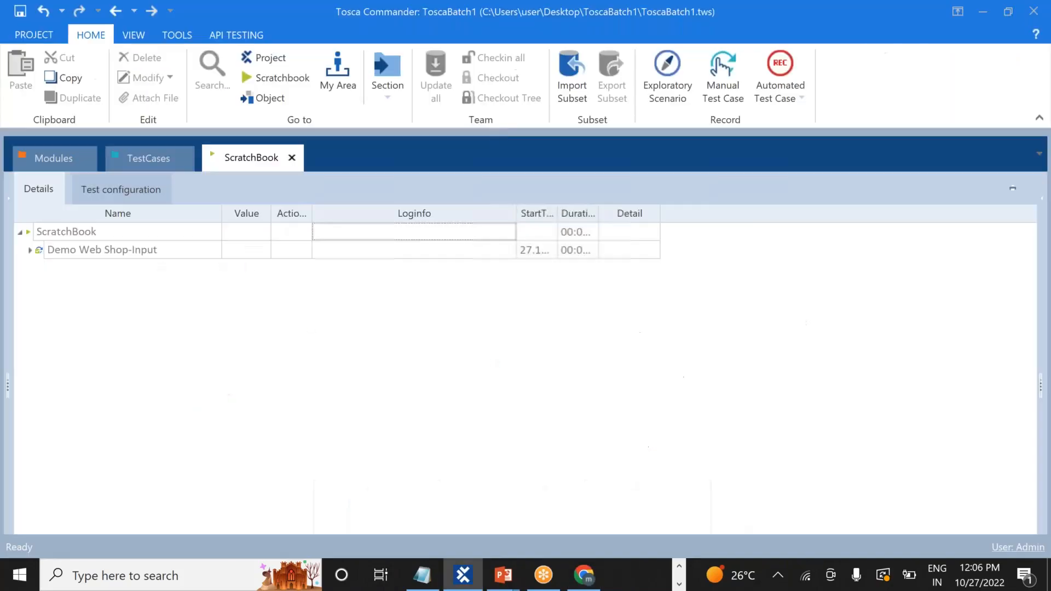
# Read the Demo Web Shop-Input log confirming q verified Computer, then return to TestCases
pyautogui.click(30, 250)
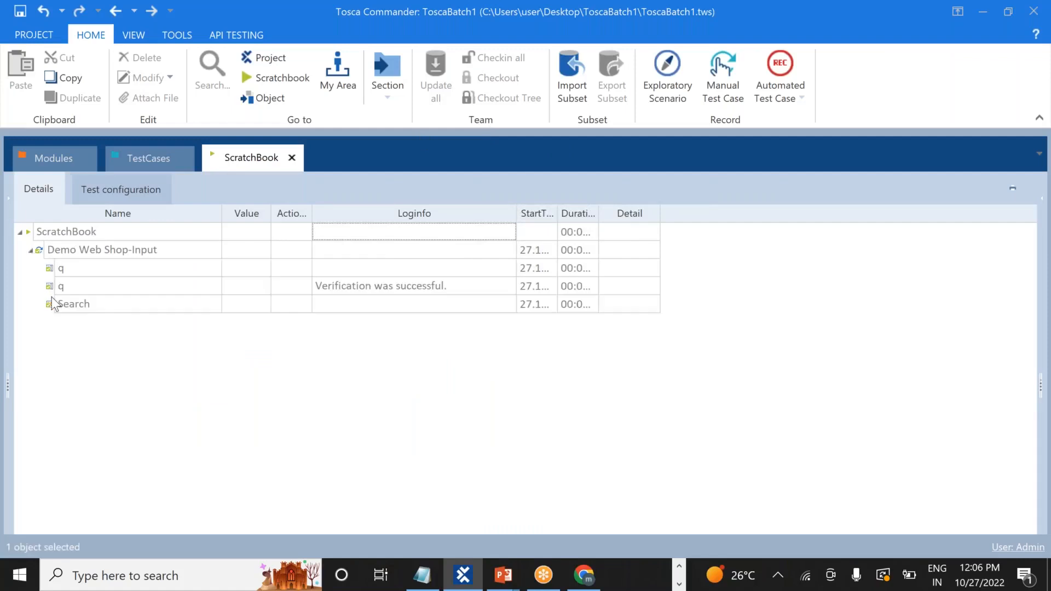
pyautogui.click(510, 294)
pyautogui.click(507, 284)
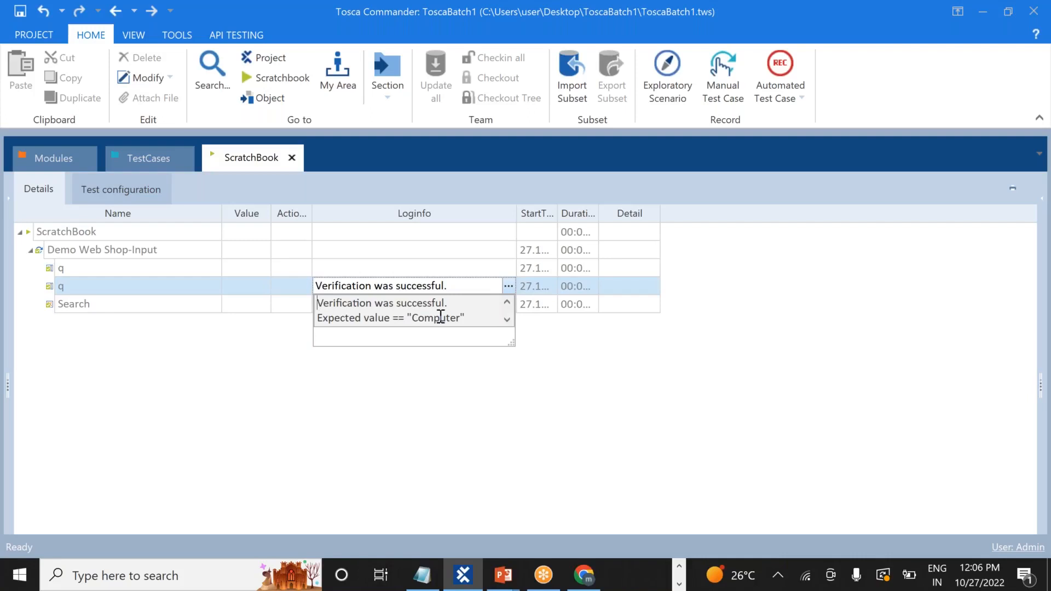
pyautogui.click(507, 319)
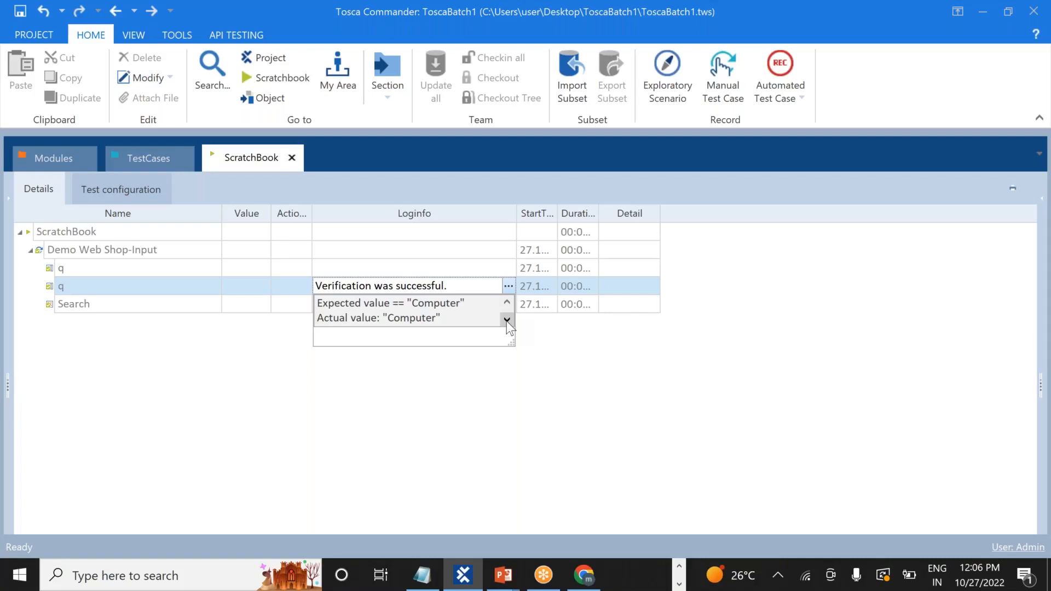
pyautogui.click(381, 386)
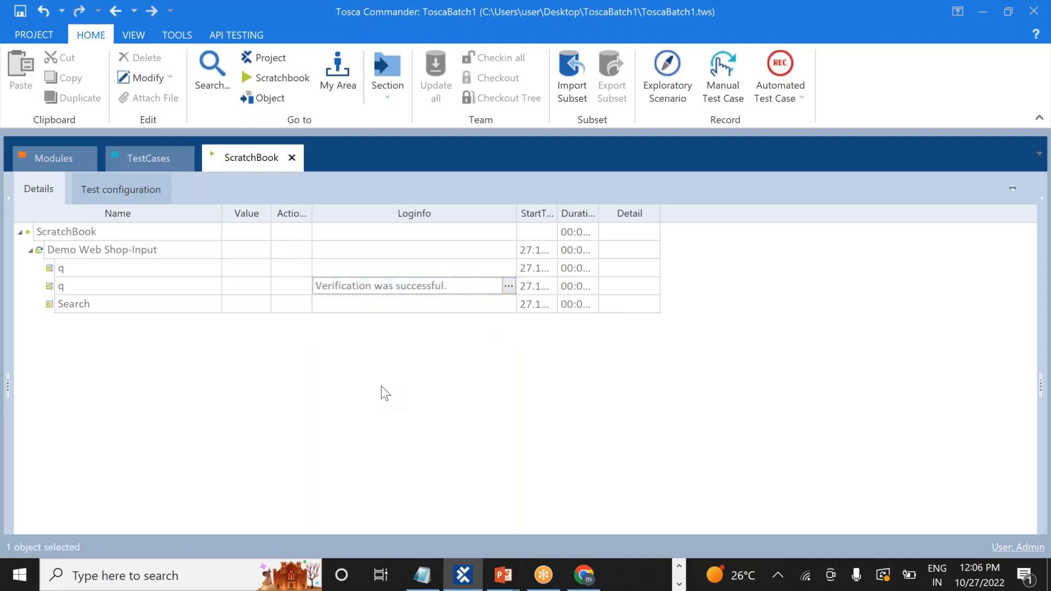
pyautogui.click(150, 158)
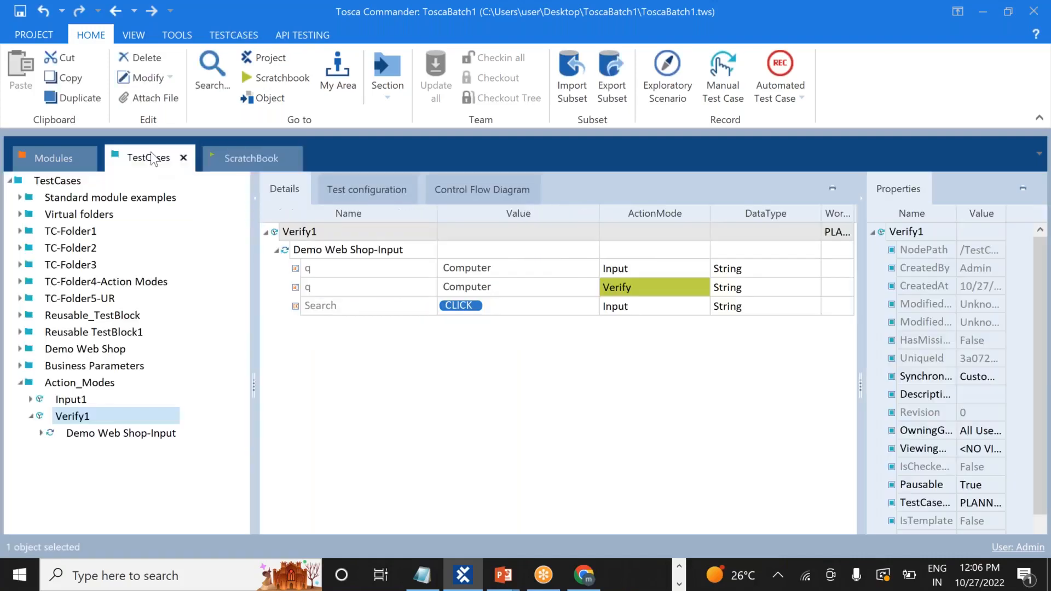
# Change the first q input value from Computer to Computers
pyautogui.click(502, 269)
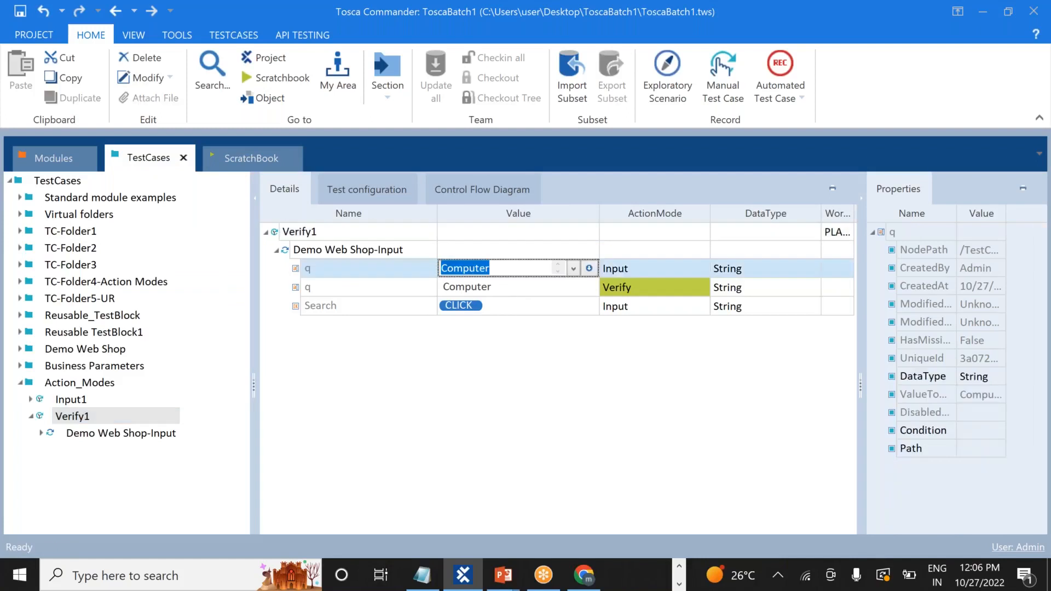
pyautogui.click(502, 268)
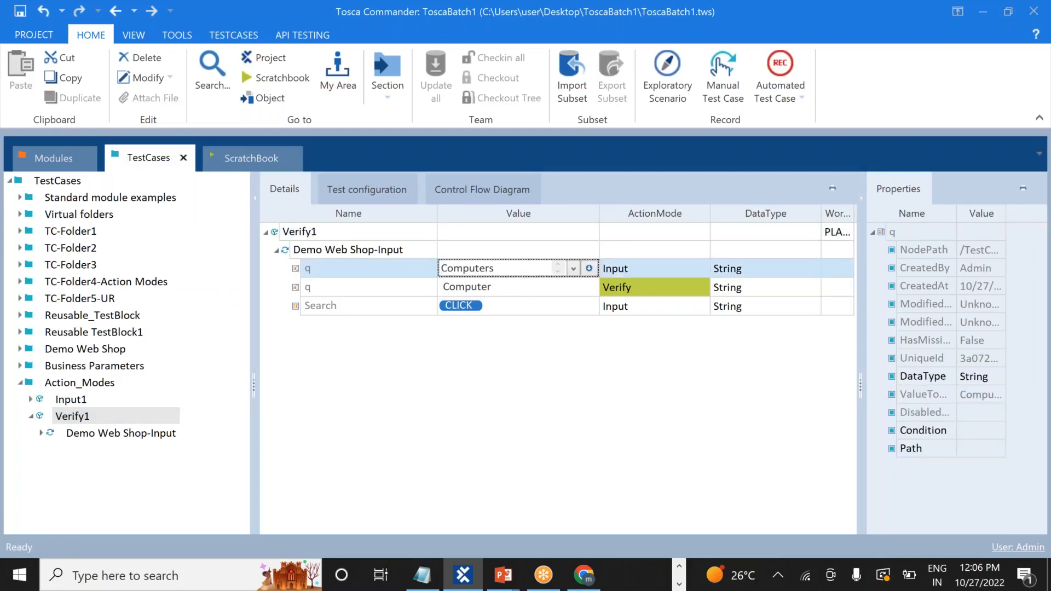
pyautogui.click(499, 290)
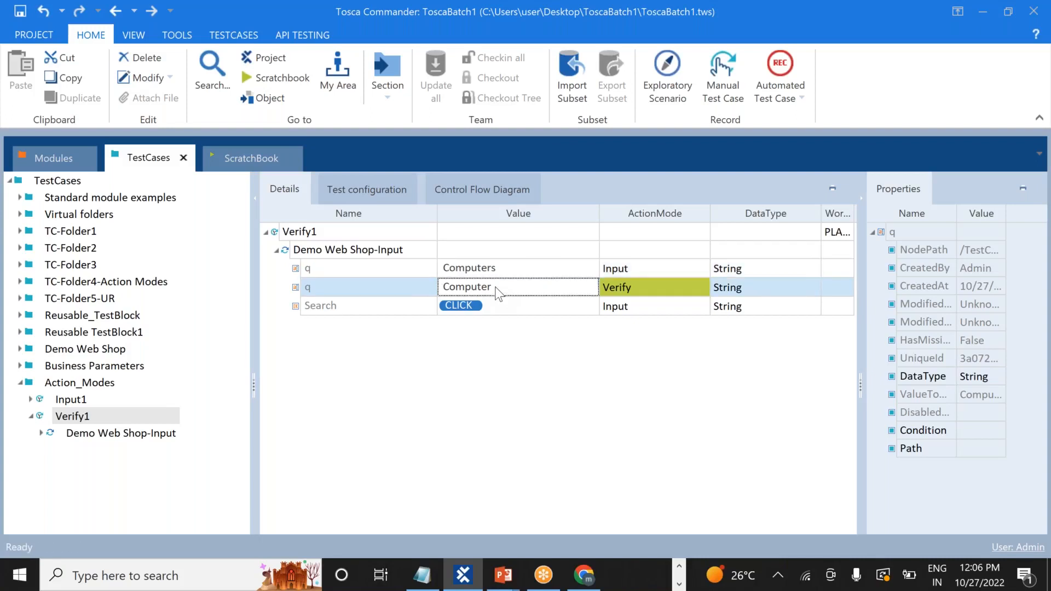
# Replace the verify step's expected value Computer with Books
pyautogui.click(499, 290)
pyautogui.hotkey('ctrl', 'a')
pyautogui.press('BackSpace')
pyautogui.write('CBooks')
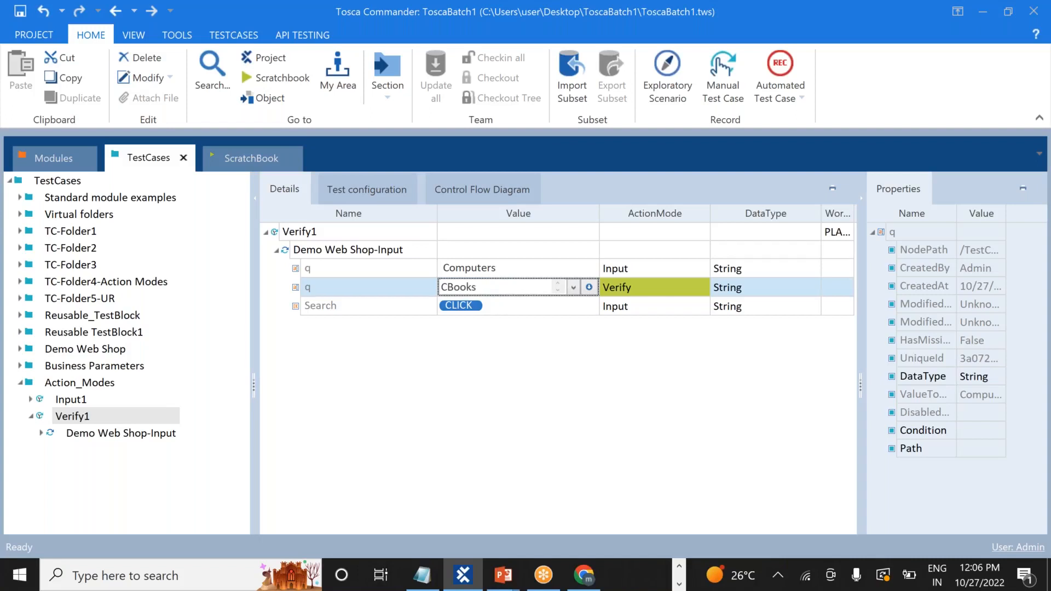
pyautogui.click(449, 290)
pyautogui.press('BackSpace')
pyautogui.click(469, 389)
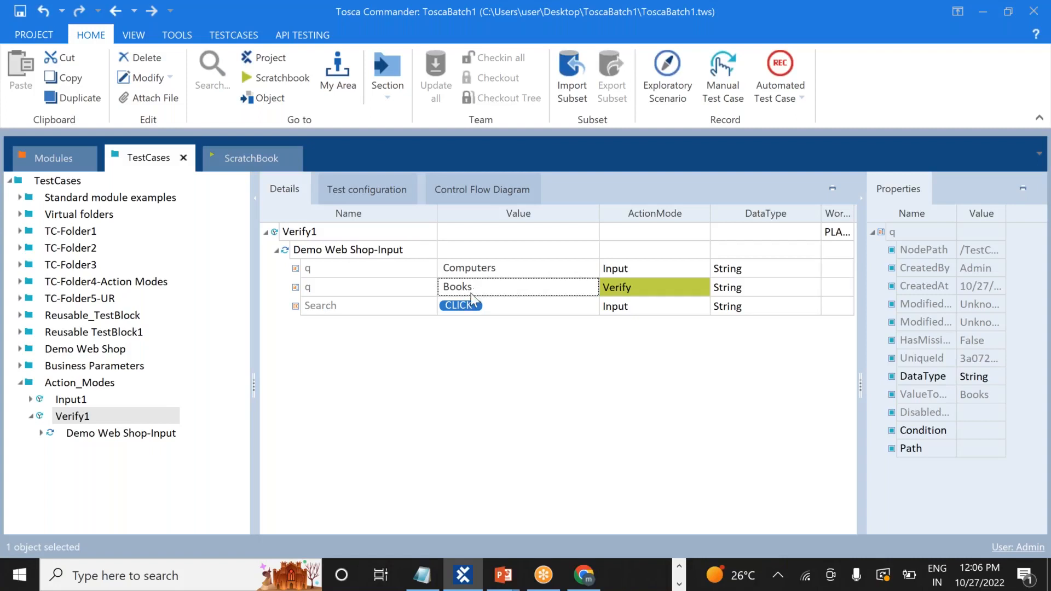
pyautogui.click(106, 414)
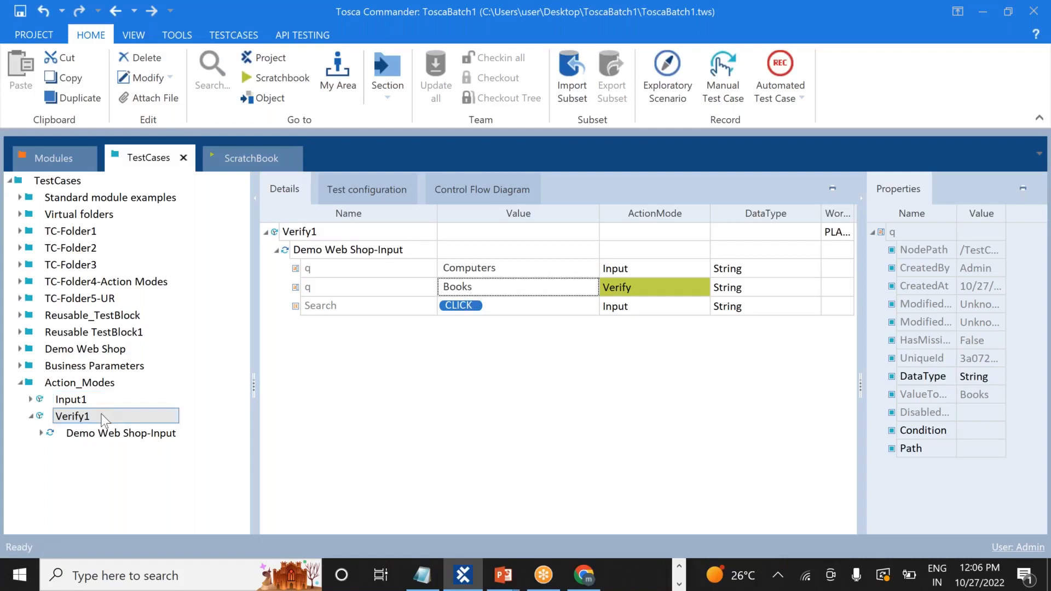
# Rerun Verify1 in ScratchBook, then navigate the web shop back to its home page
pyautogui.rightClick(104, 419)
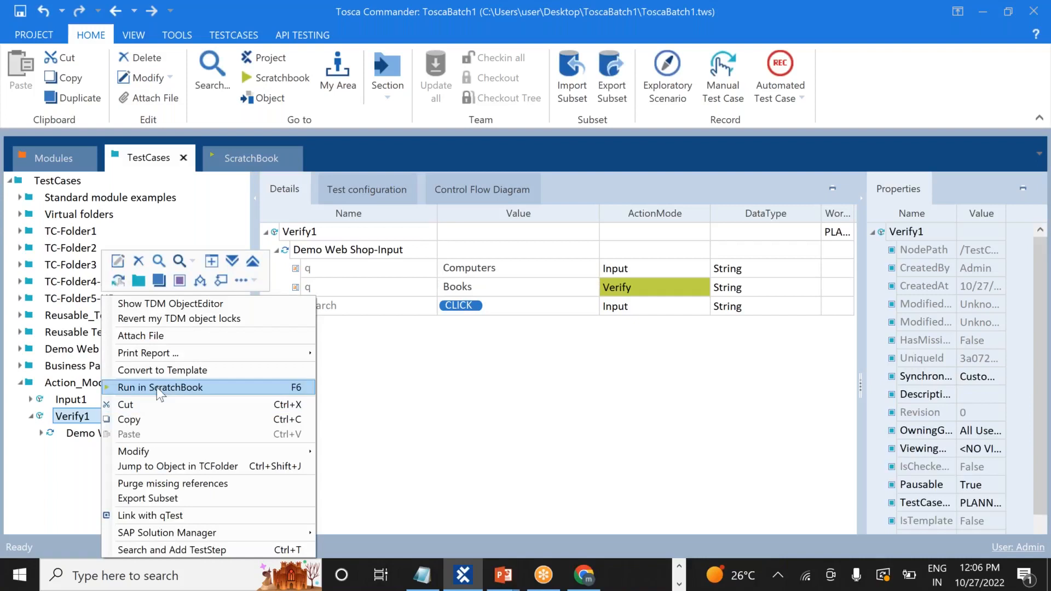
pyautogui.click(169, 387)
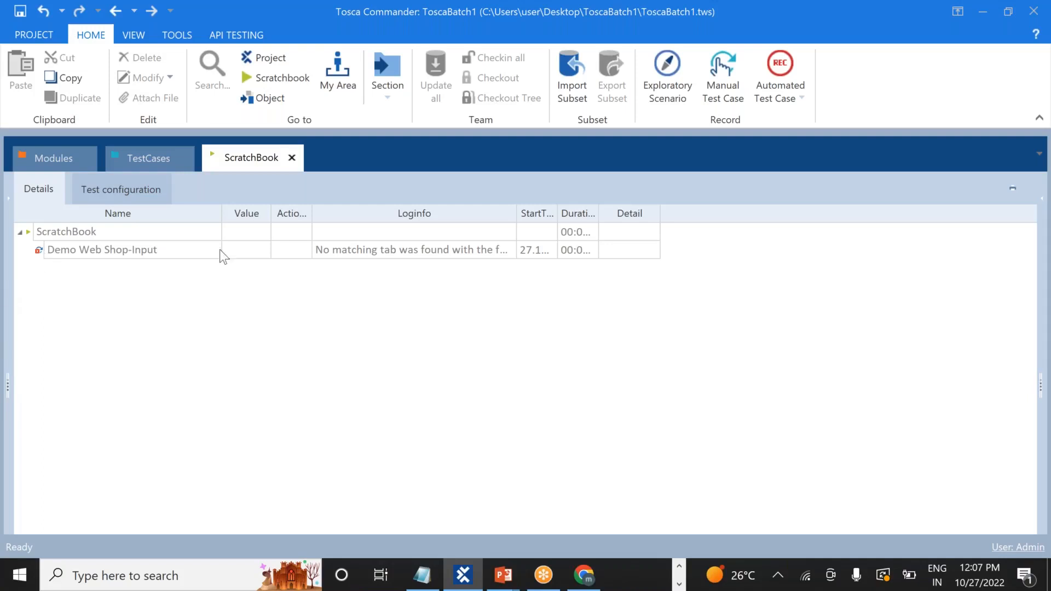
pyautogui.click(583, 575)
pyautogui.moveTo(247, 234)
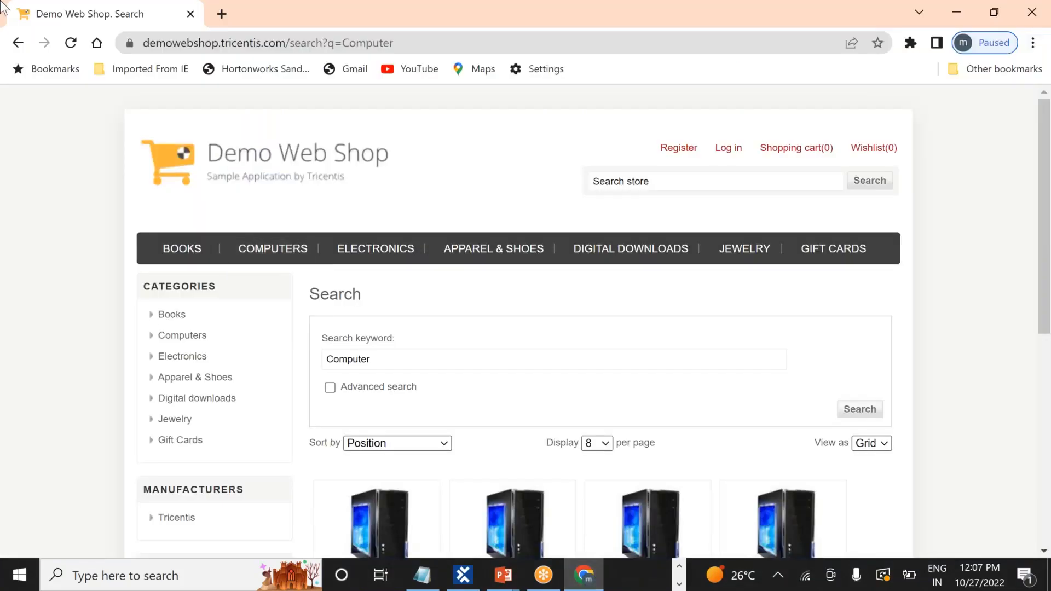
pyautogui.click(18, 46)
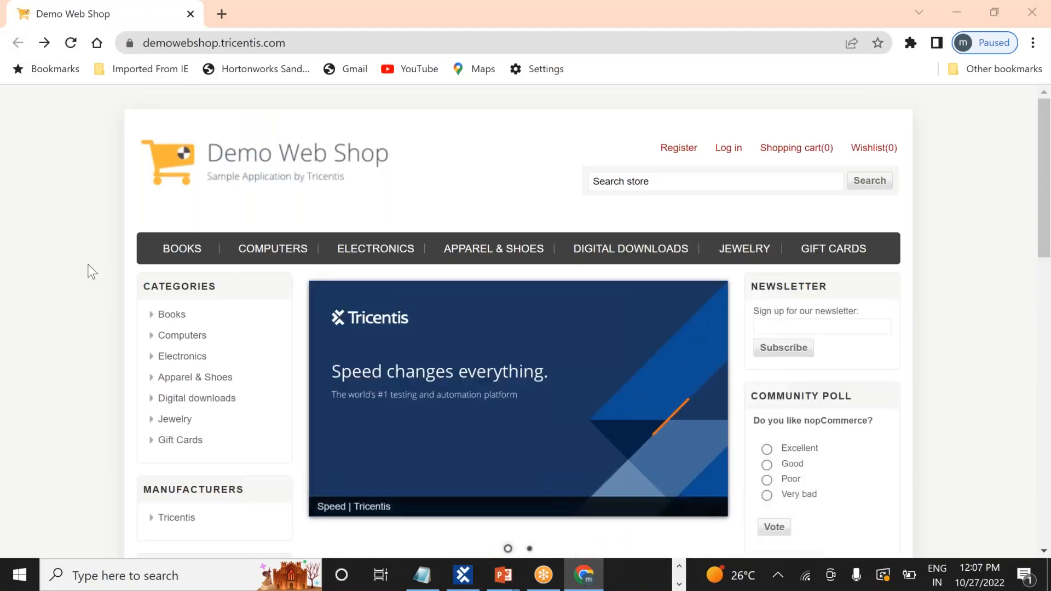
pyautogui.hotkey('alt', 'Tab')
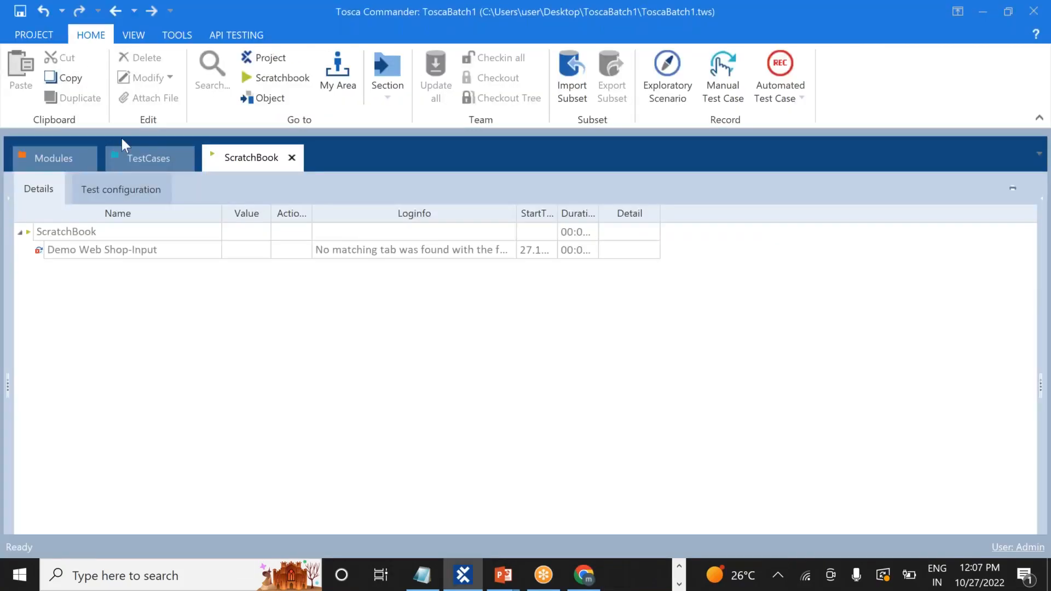
# Run Verify1 in ScratchBook again so it searches the web shop for Computers
pyautogui.click(132, 158)
pyautogui.click(79, 417)
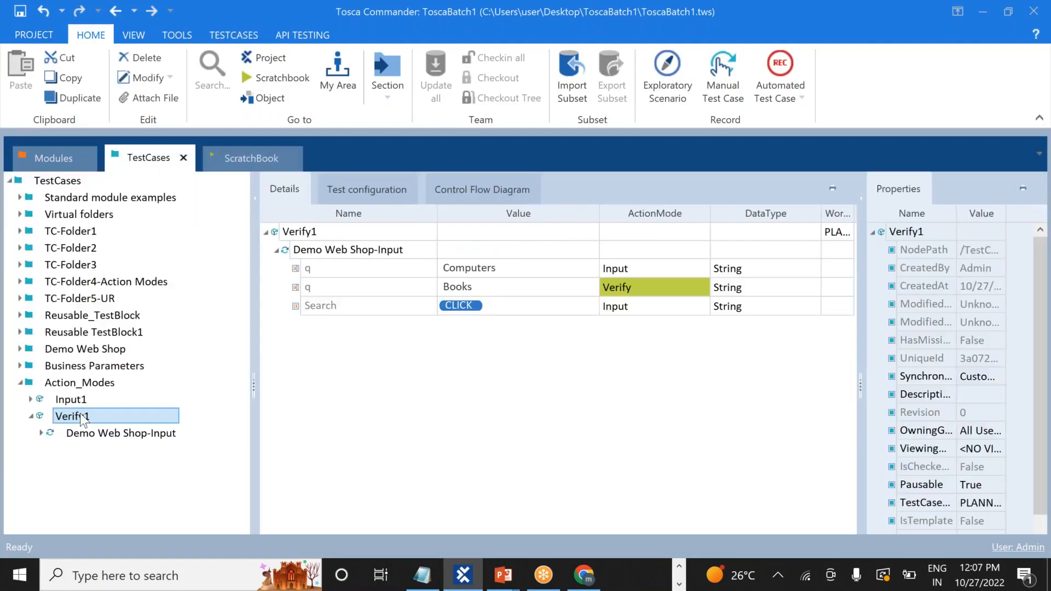
pyautogui.rightClick(79, 417)
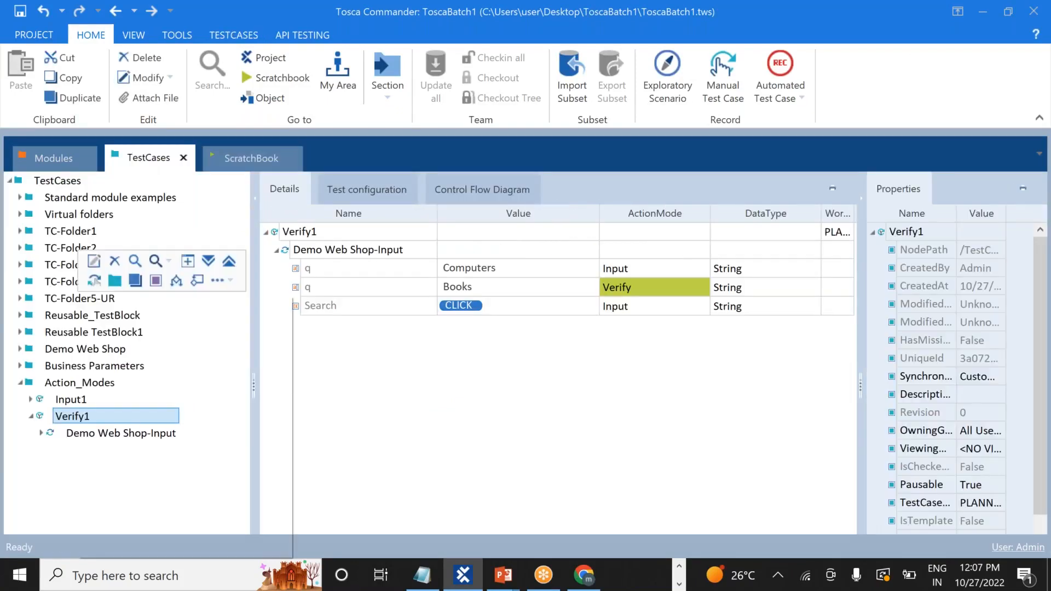
pyautogui.click(139, 389)
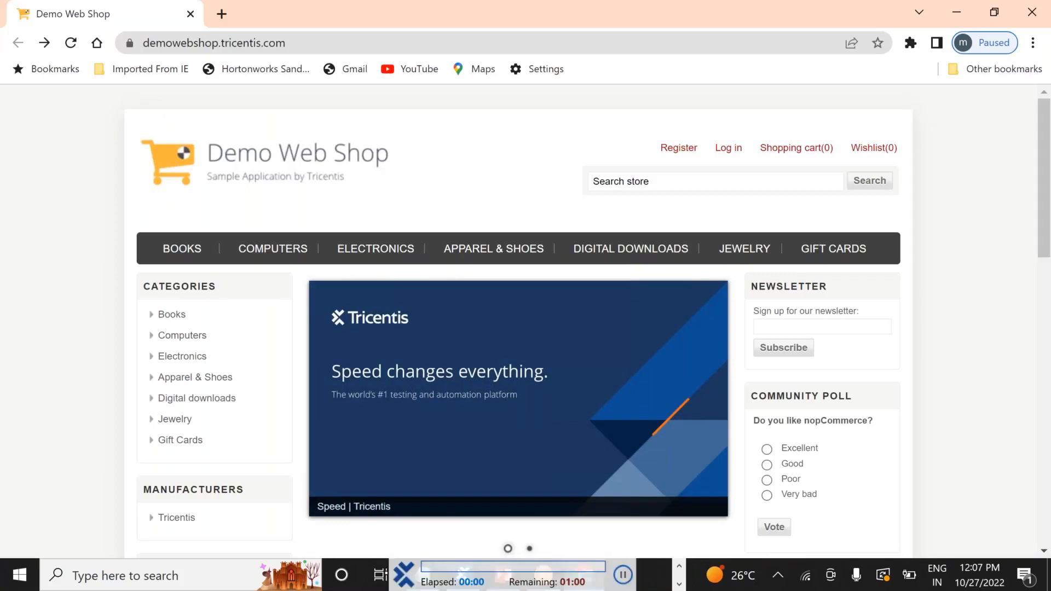
pyautogui.write('Computers')
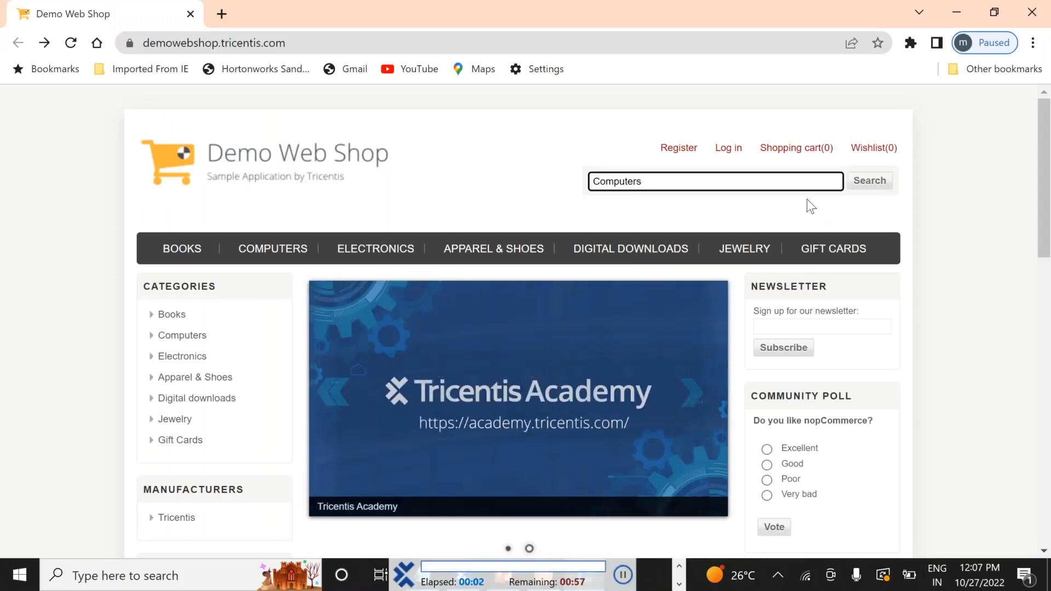
pyautogui.click(869, 181)
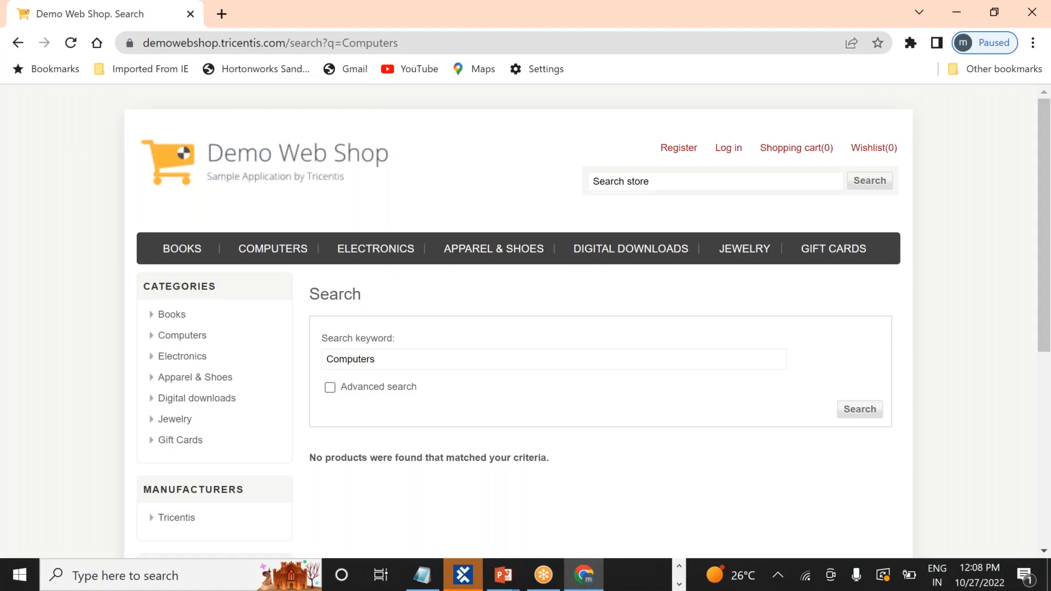
pyautogui.hotkey('alt', 'Tab')
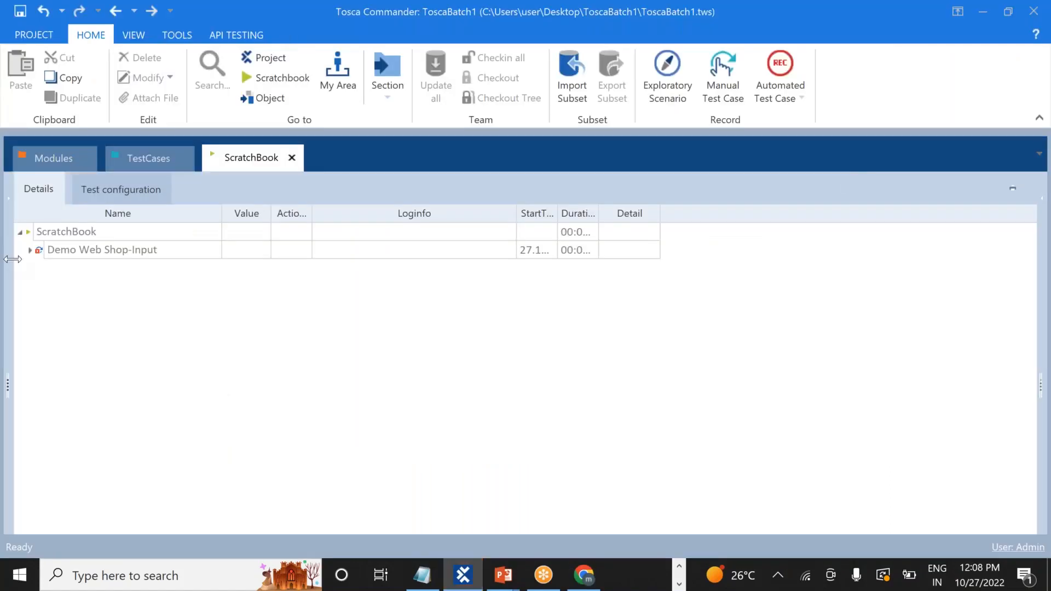
# Expand the failed q step's log to read expected Books versus actual Computers
pyautogui.click(30, 249)
pyautogui.click(422, 287)
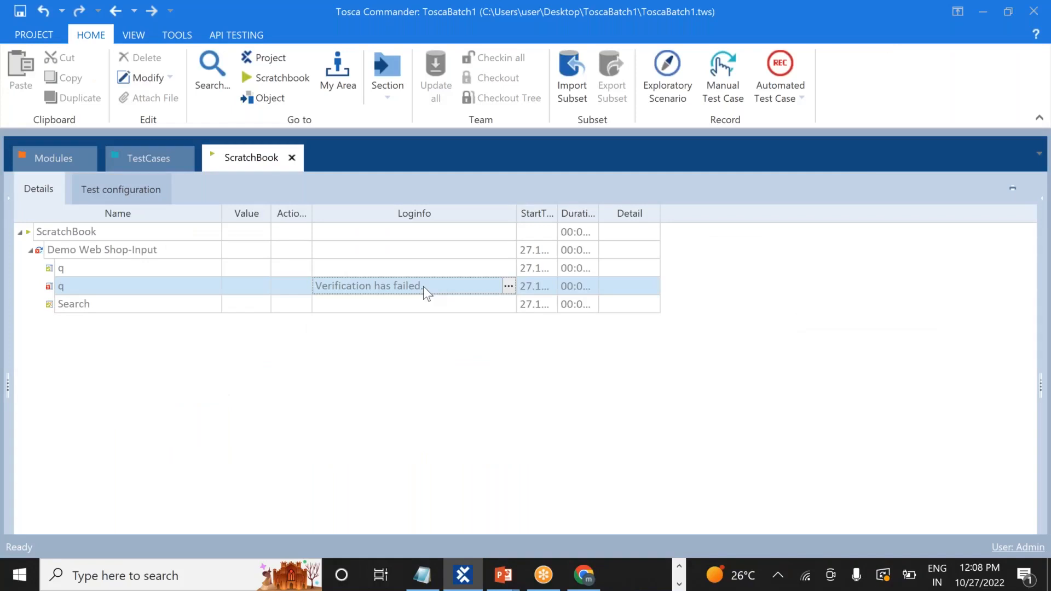
pyautogui.click(508, 287)
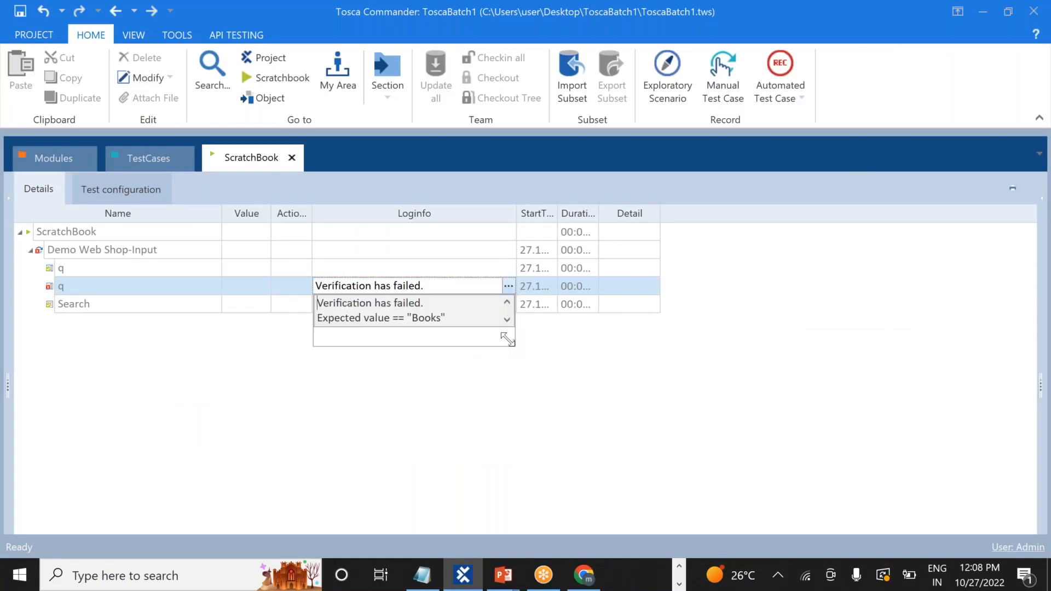
pyautogui.moveTo(510, 344); pyautogui.dragTo(535, 435)
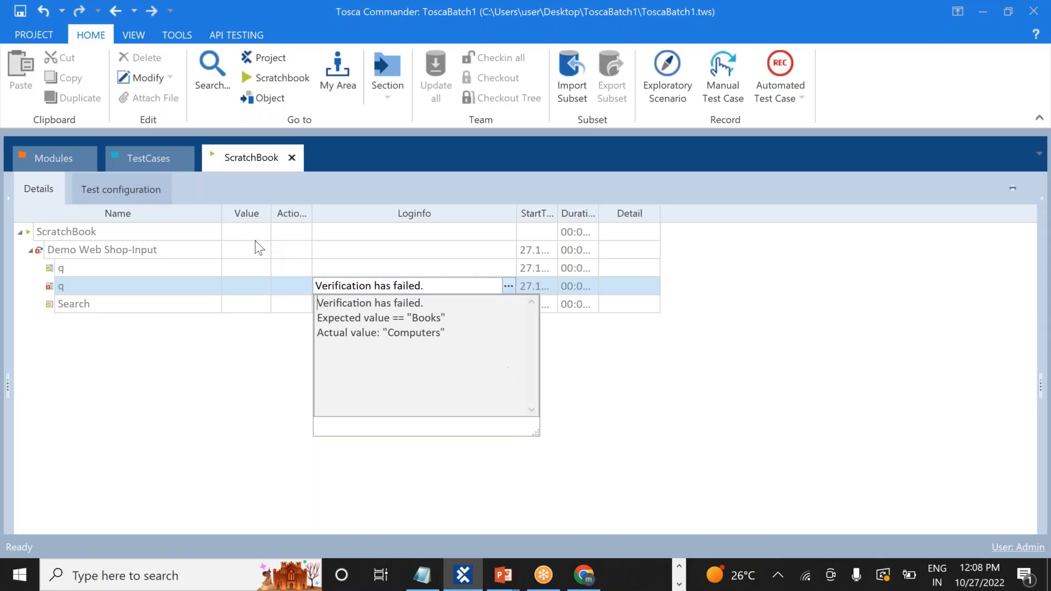
pyautogui.hotkey('alt', 'Tab')
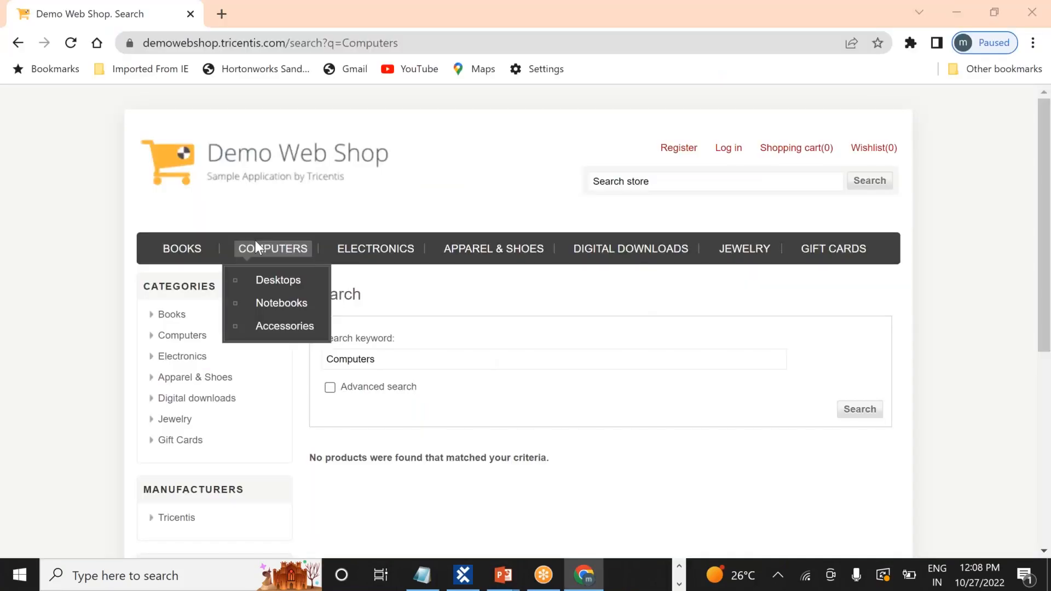
pyautogui.hotkey('alt', 'Tab')
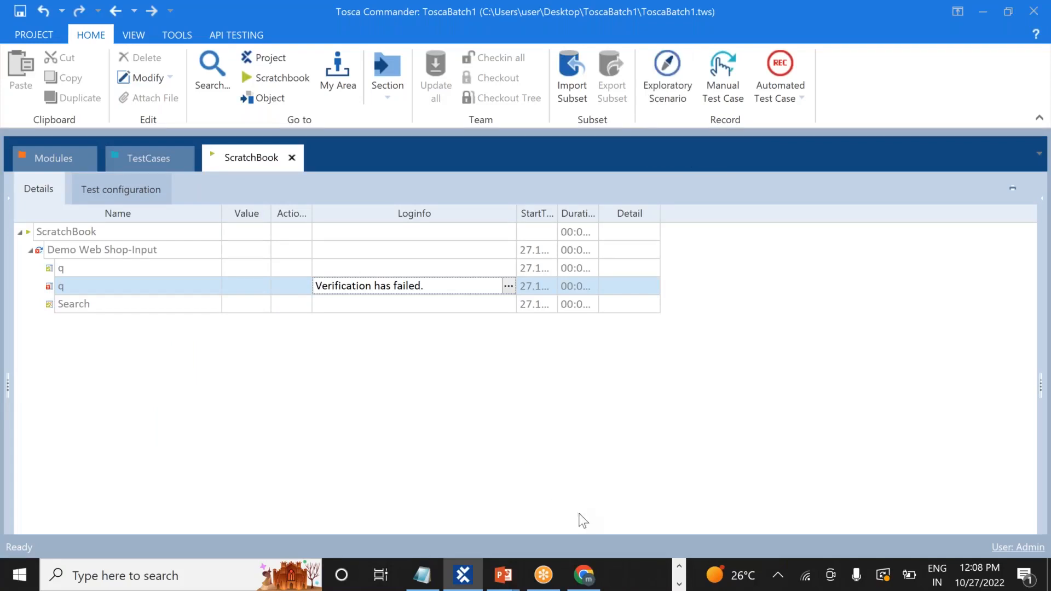
pyautogui.hotkey('alt', 'Tab')
pyautogui.hotkey('alt', 'Tab')
pyautogui.hotkey('alt', 'Tab')
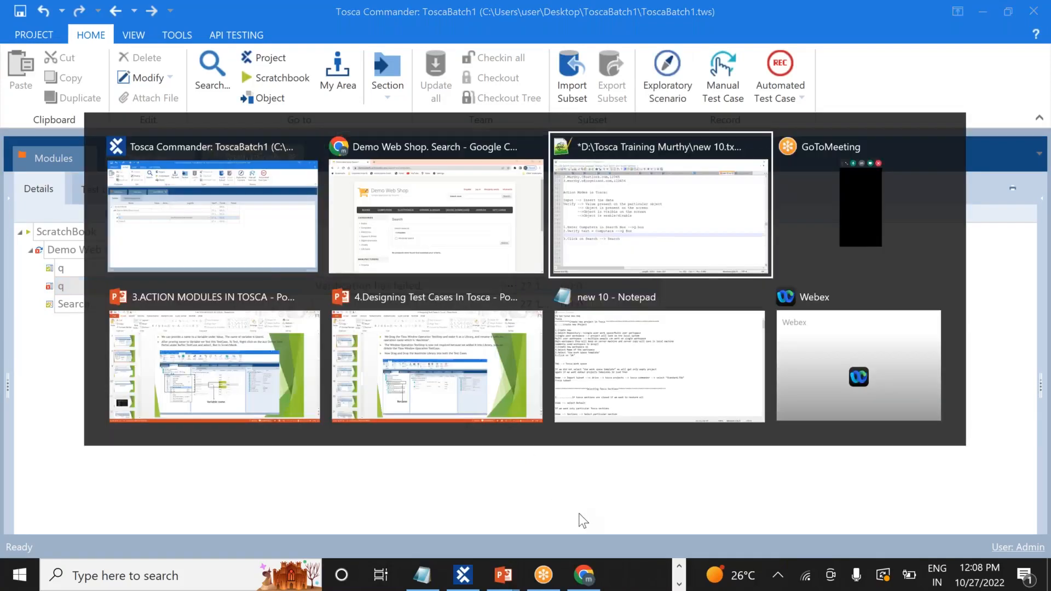